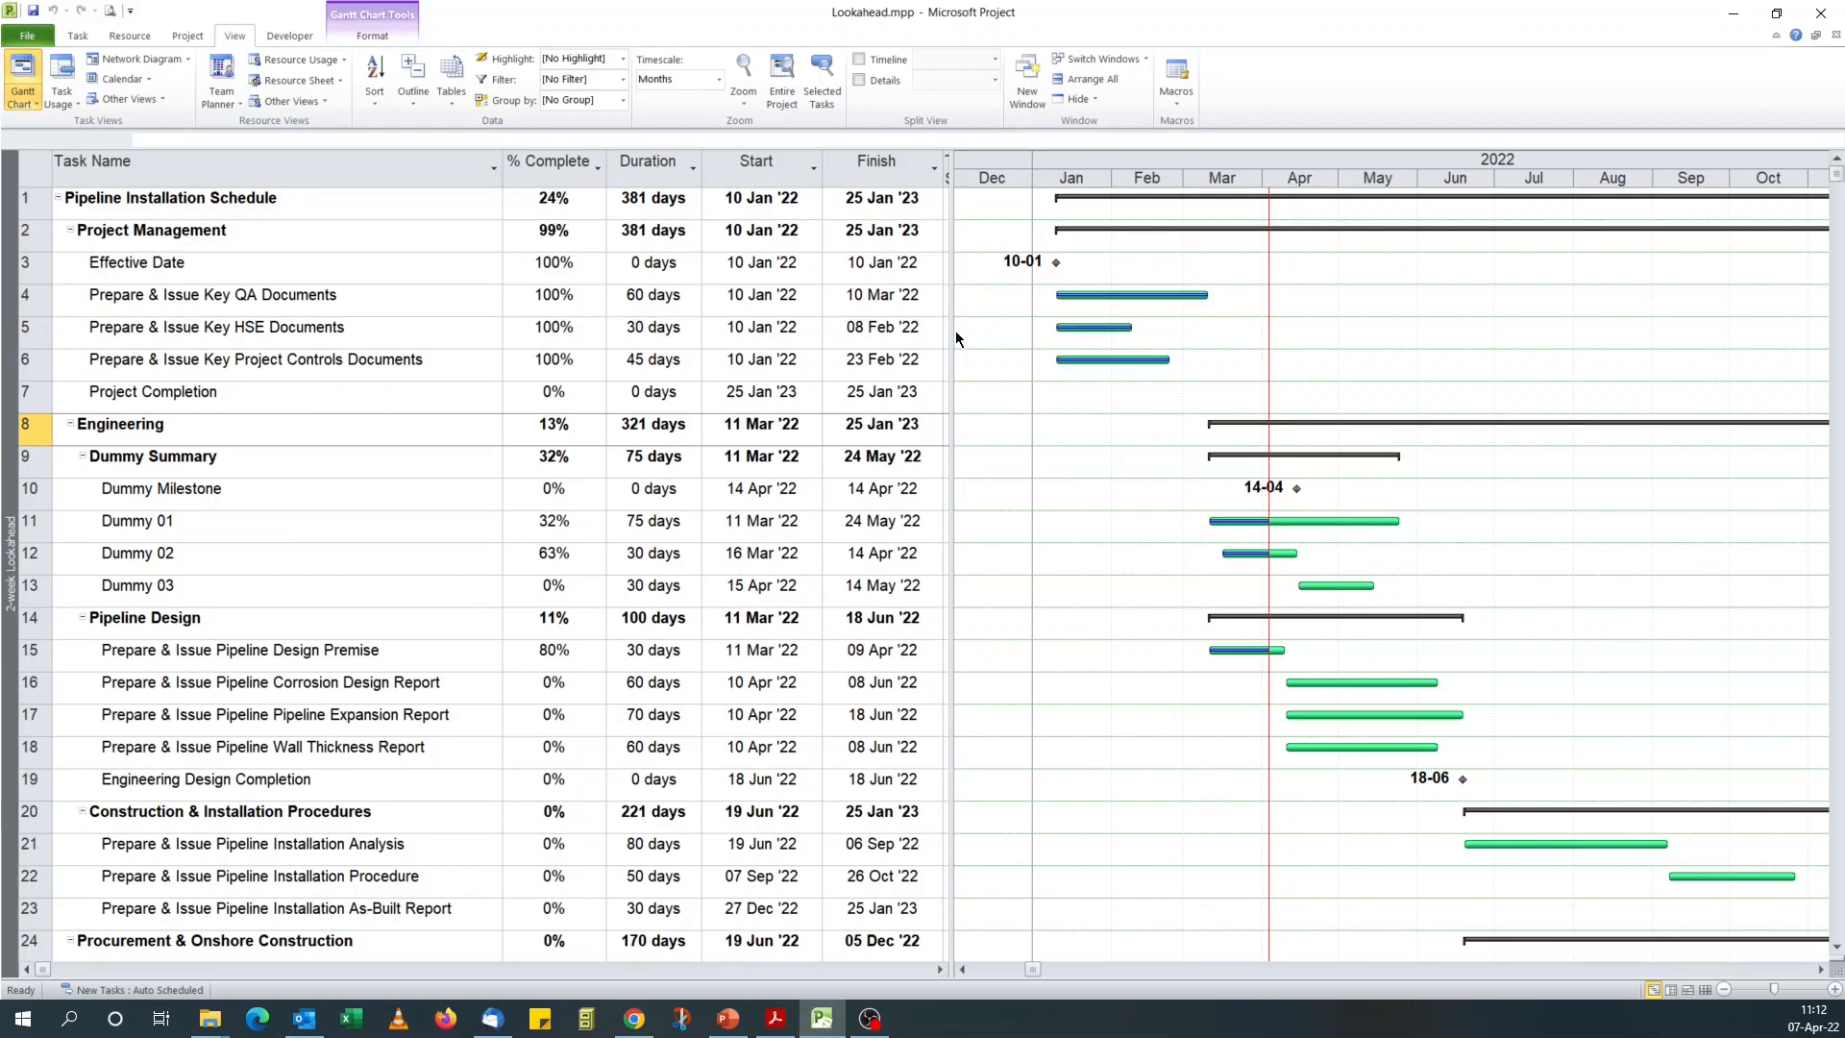
Check the status date in the project information, including its calendar, and accept the dialog
{"action": "left_click", "coordinate": [190, 38]}
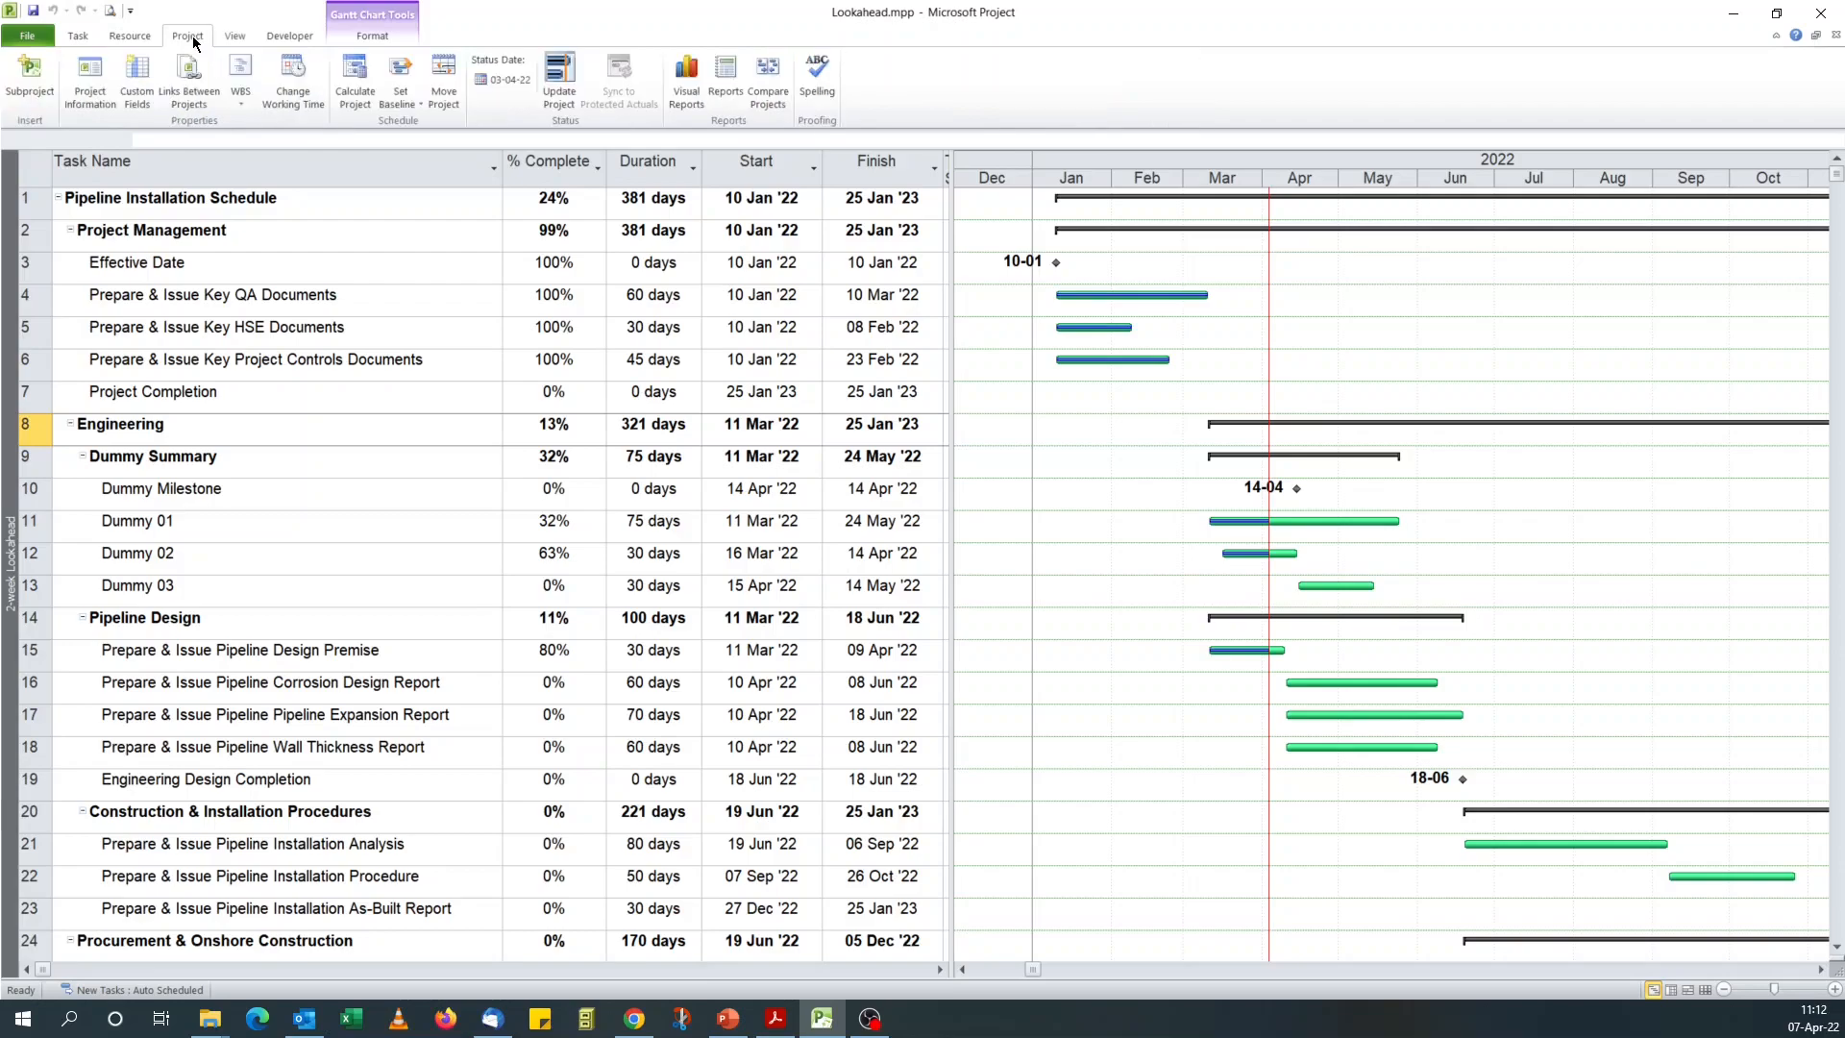
{"action": "left_click", "coordinate": [102, 95]}
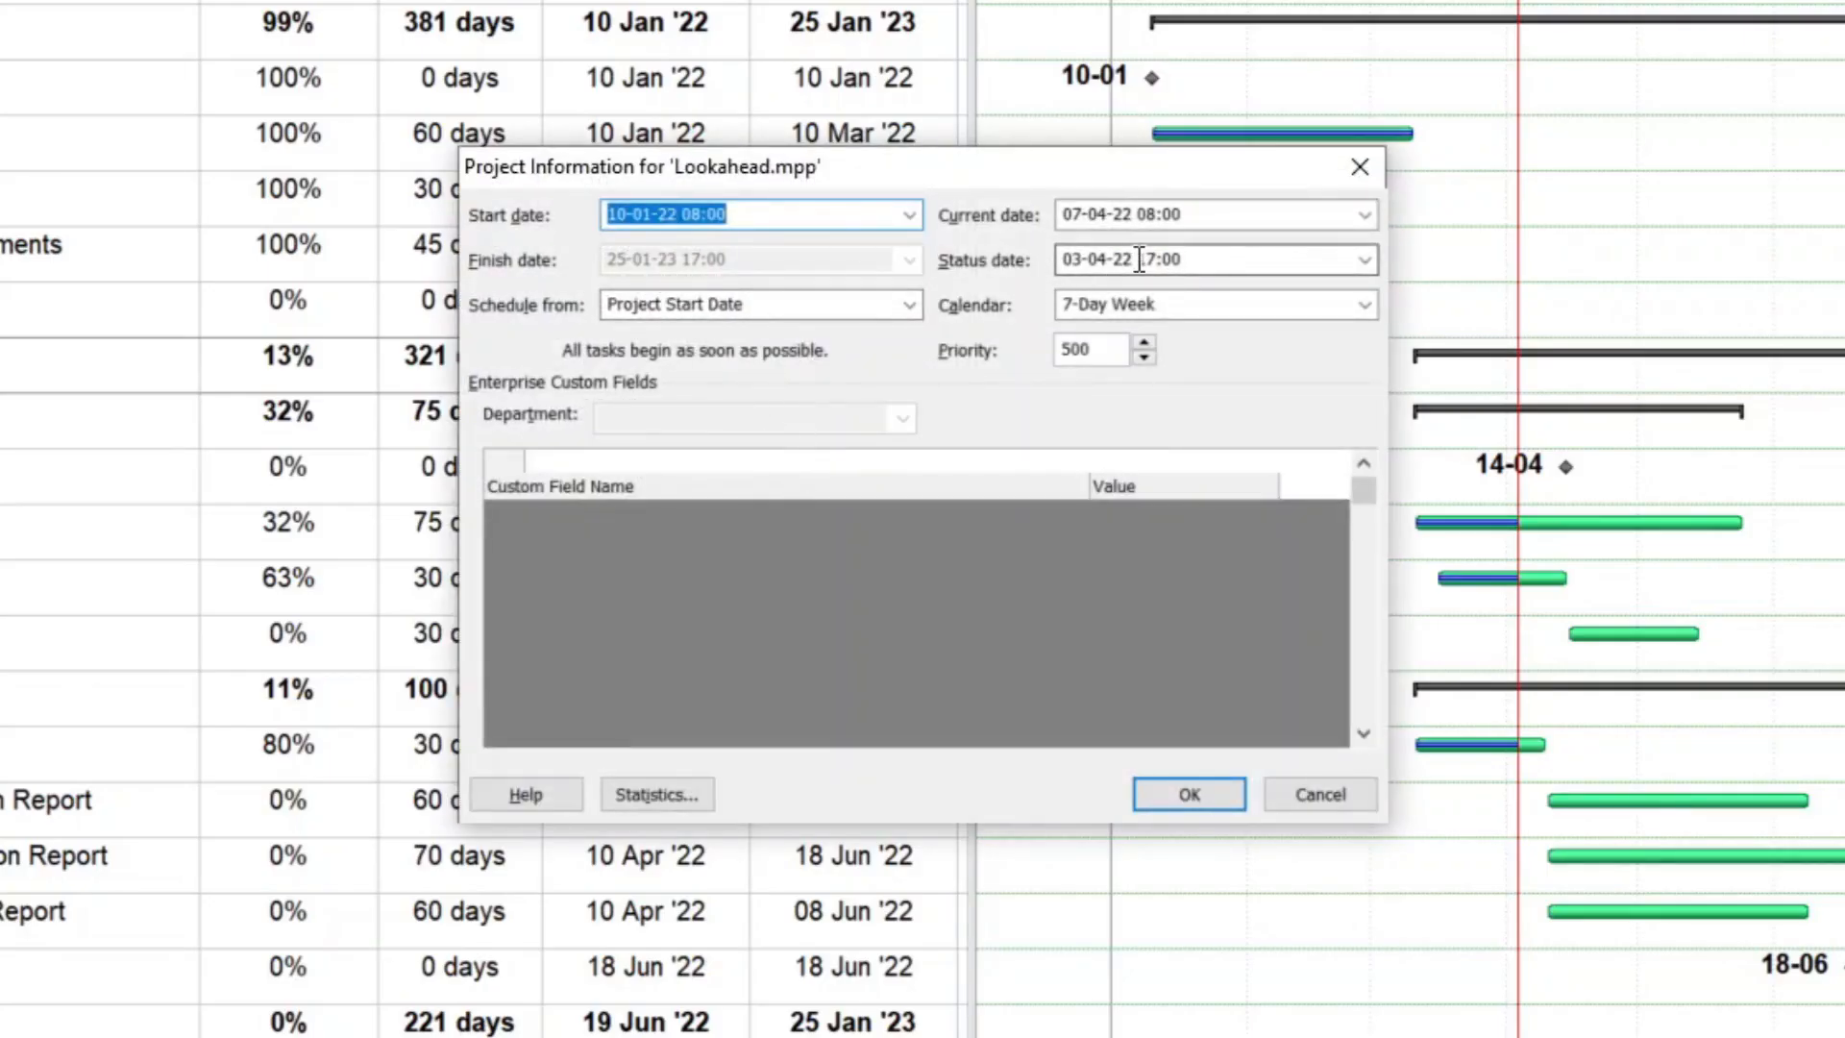
{"action": "left_click", "coordinate": [1364, 260]}
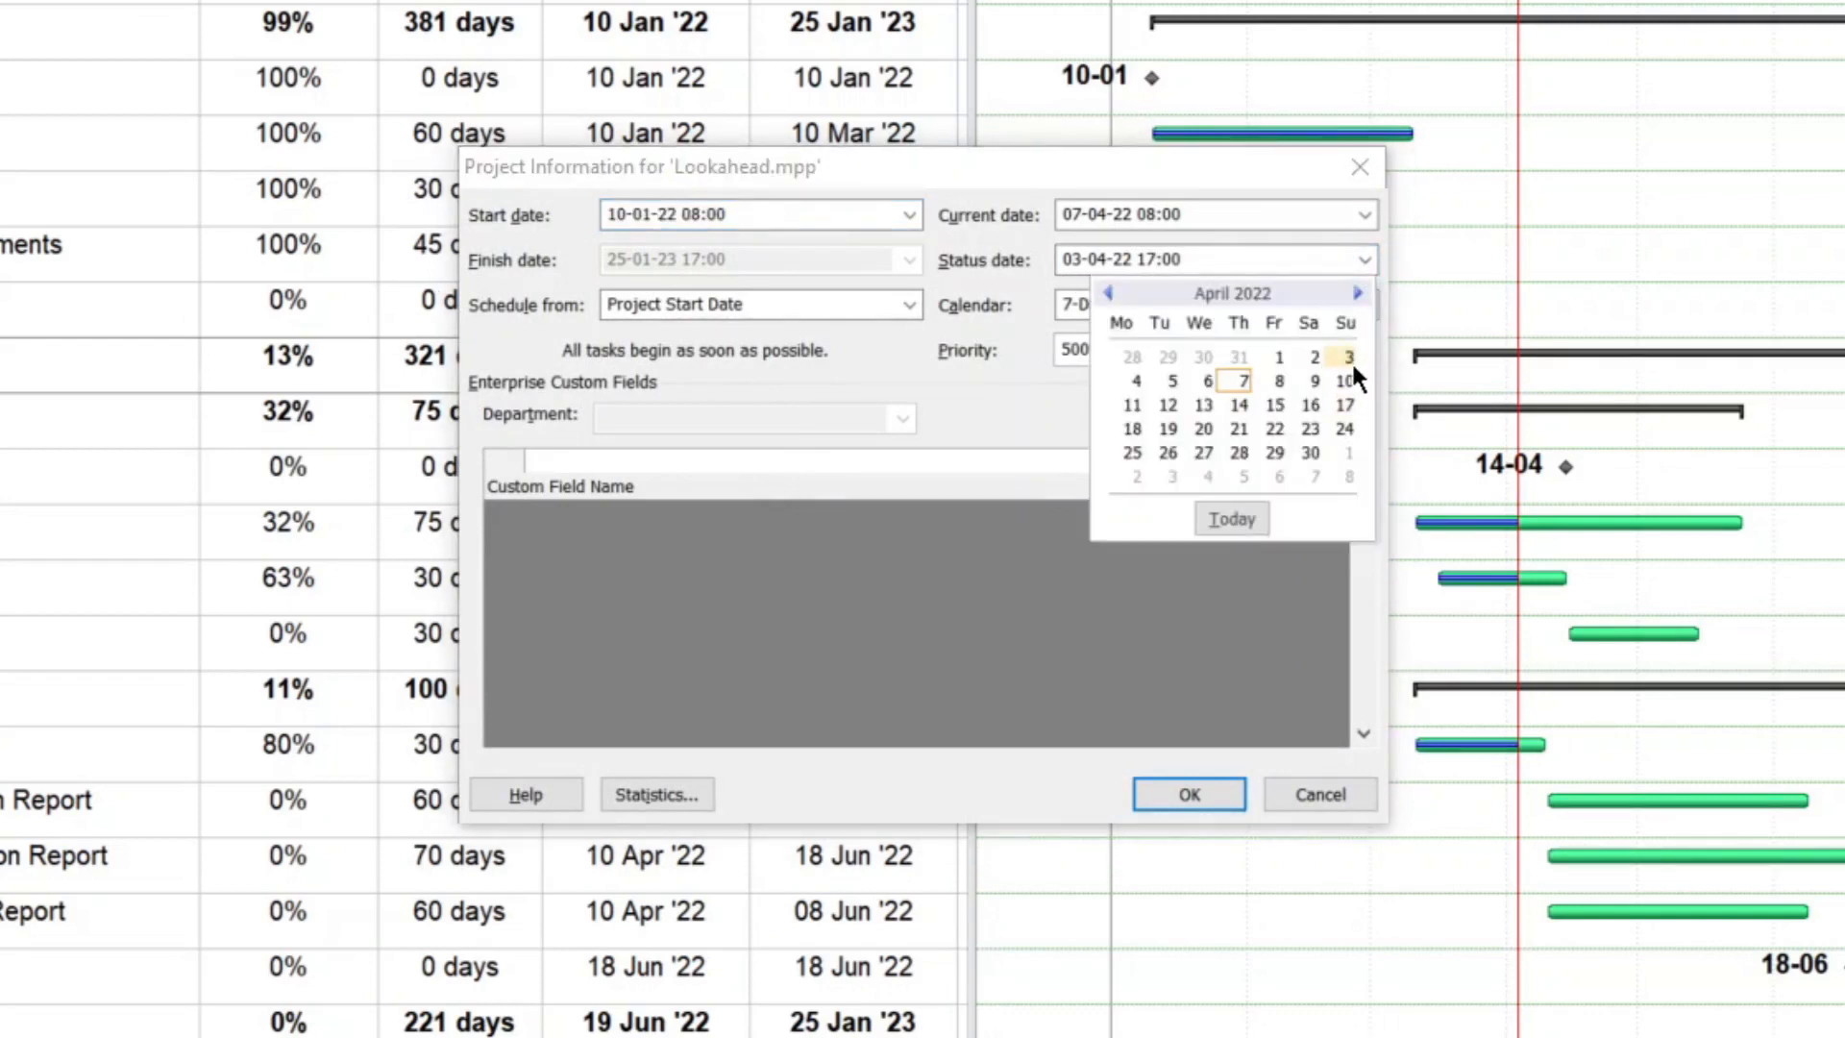
{"action": "left_click", "coordinate": [1164, 262]}
{"action": "left_click", "coordinate": [1140, 260]}
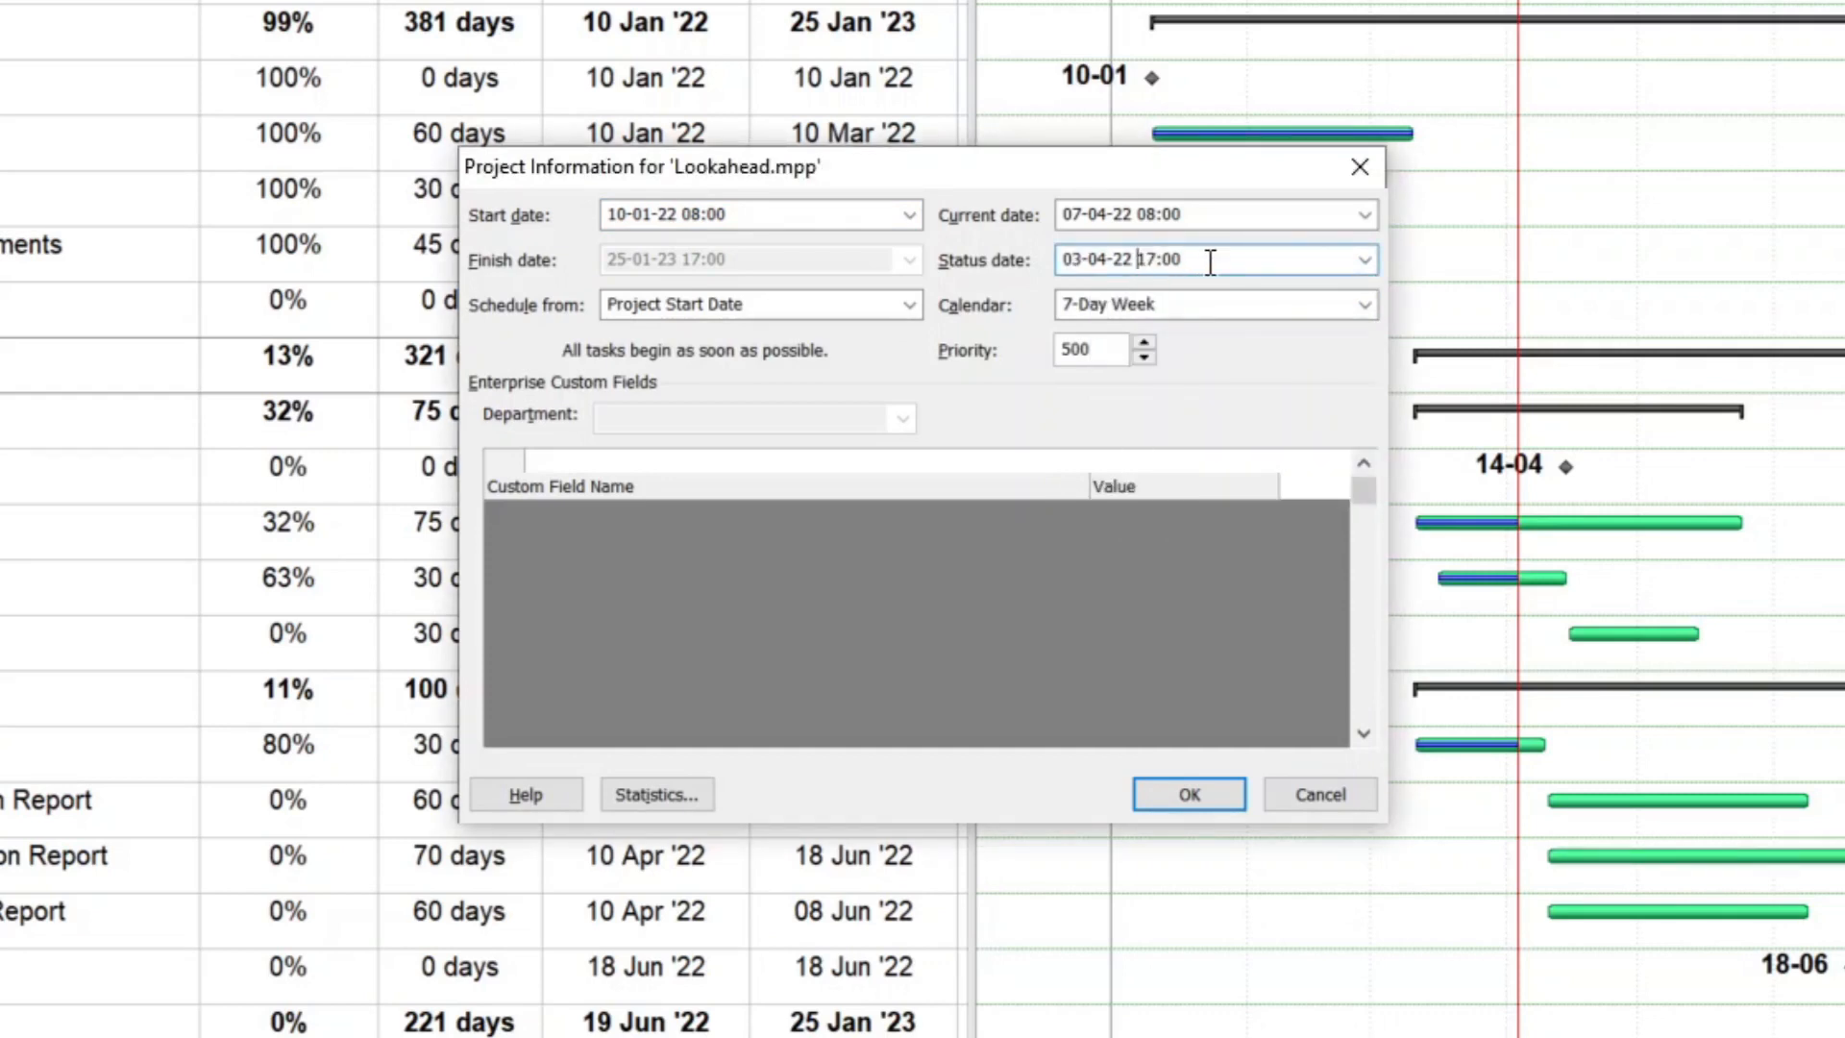
{"action": "left_click", "coordinate": [1364, 260]}
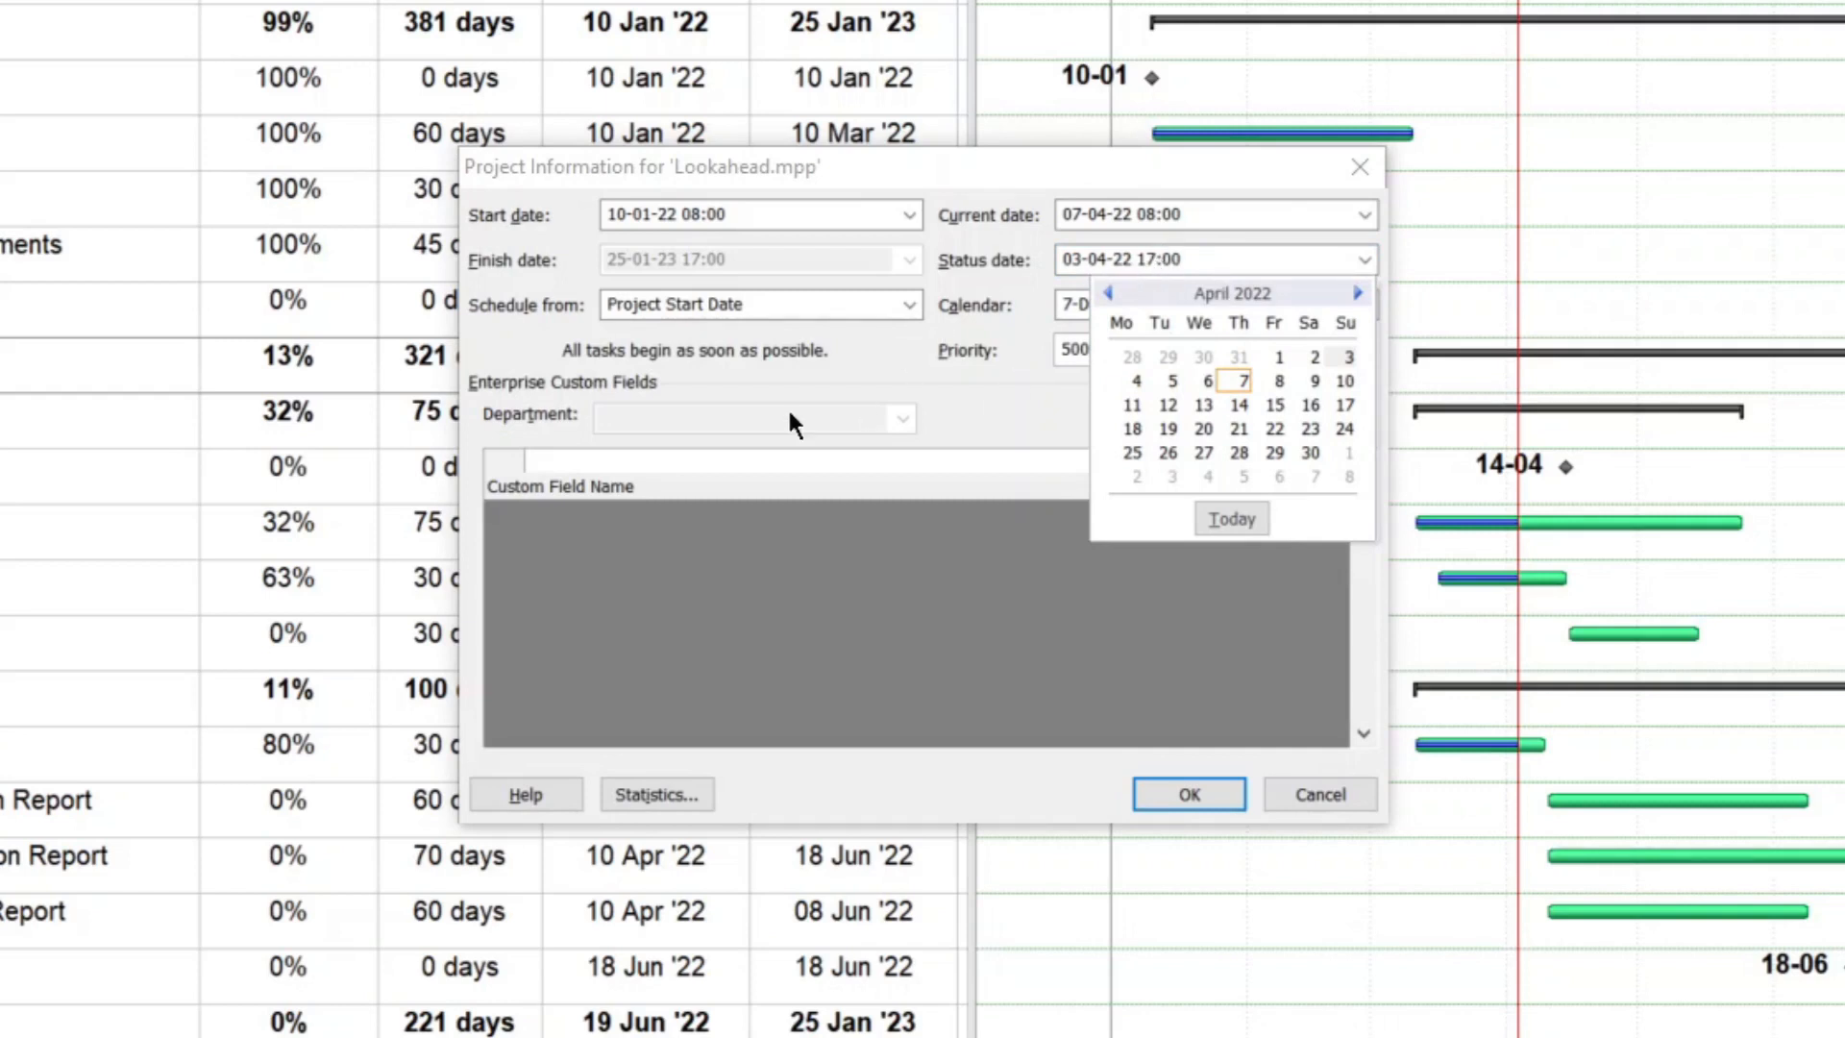
{"action": "left_click", "coordinate": [949, 173]}
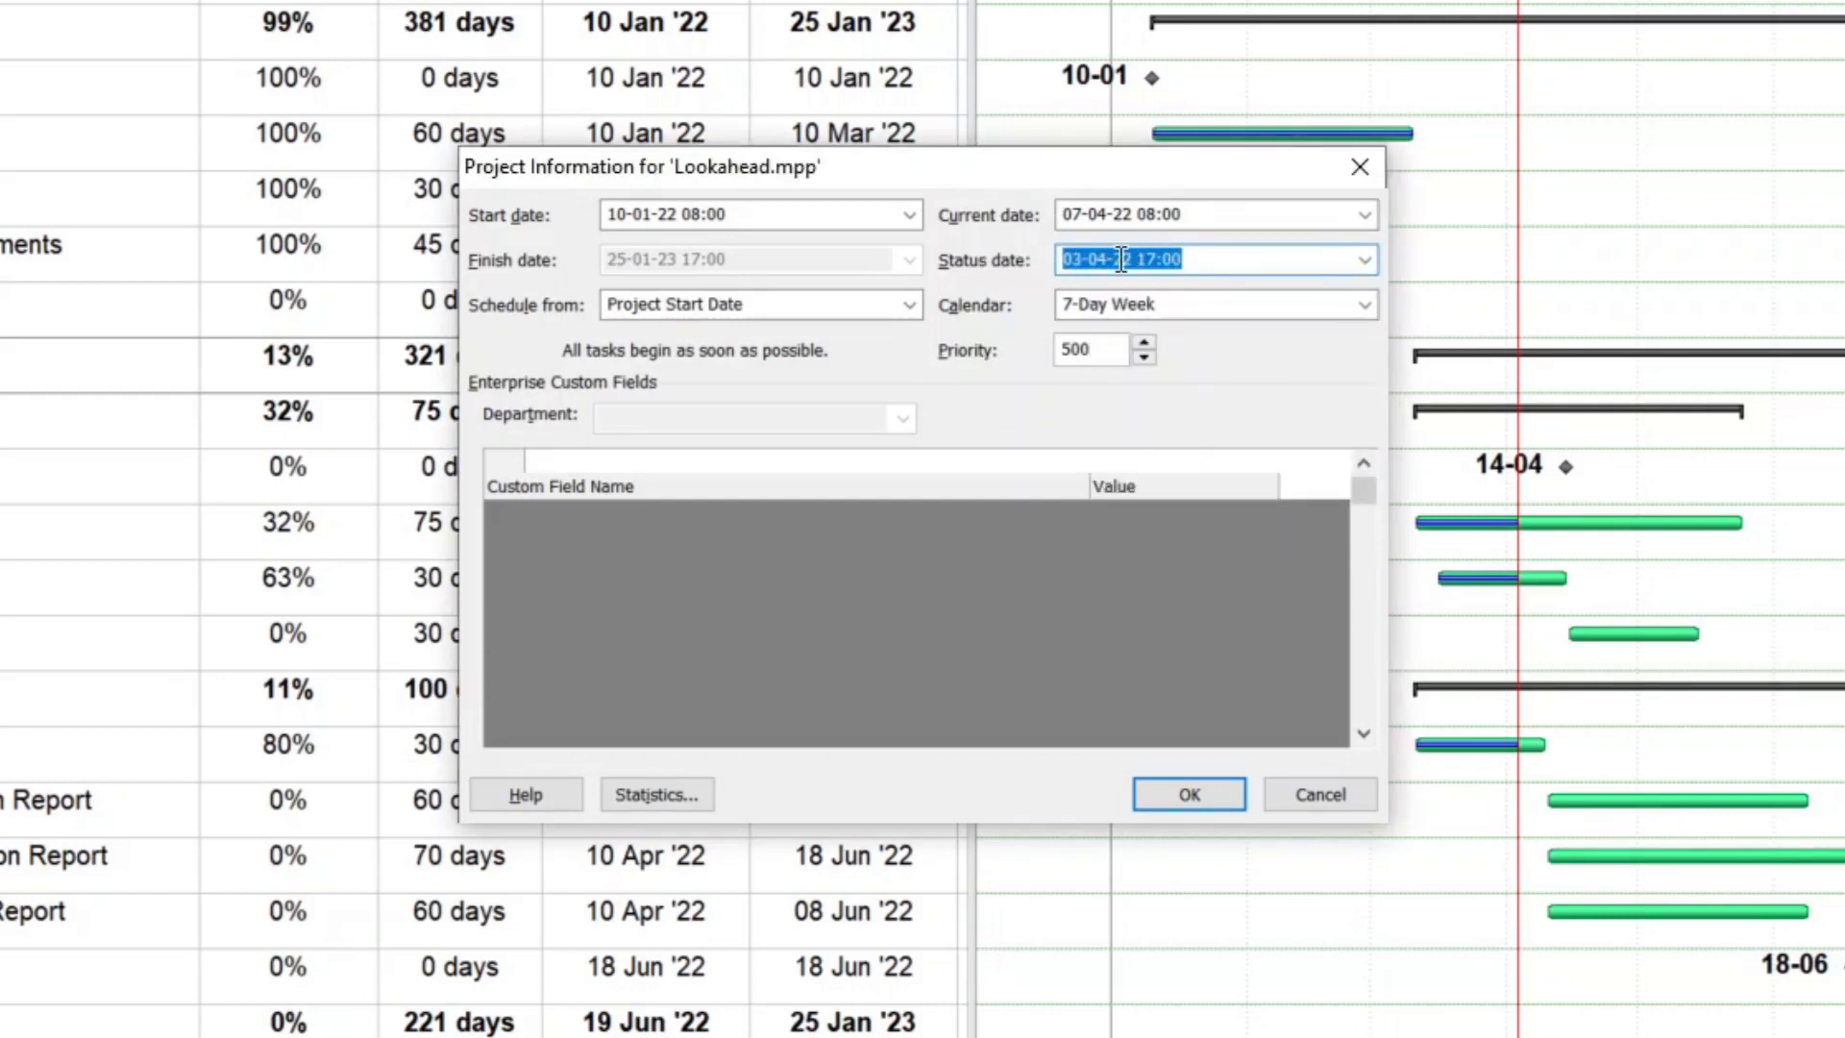
{"action": "left_click", "coordinate": [1197, 791]}
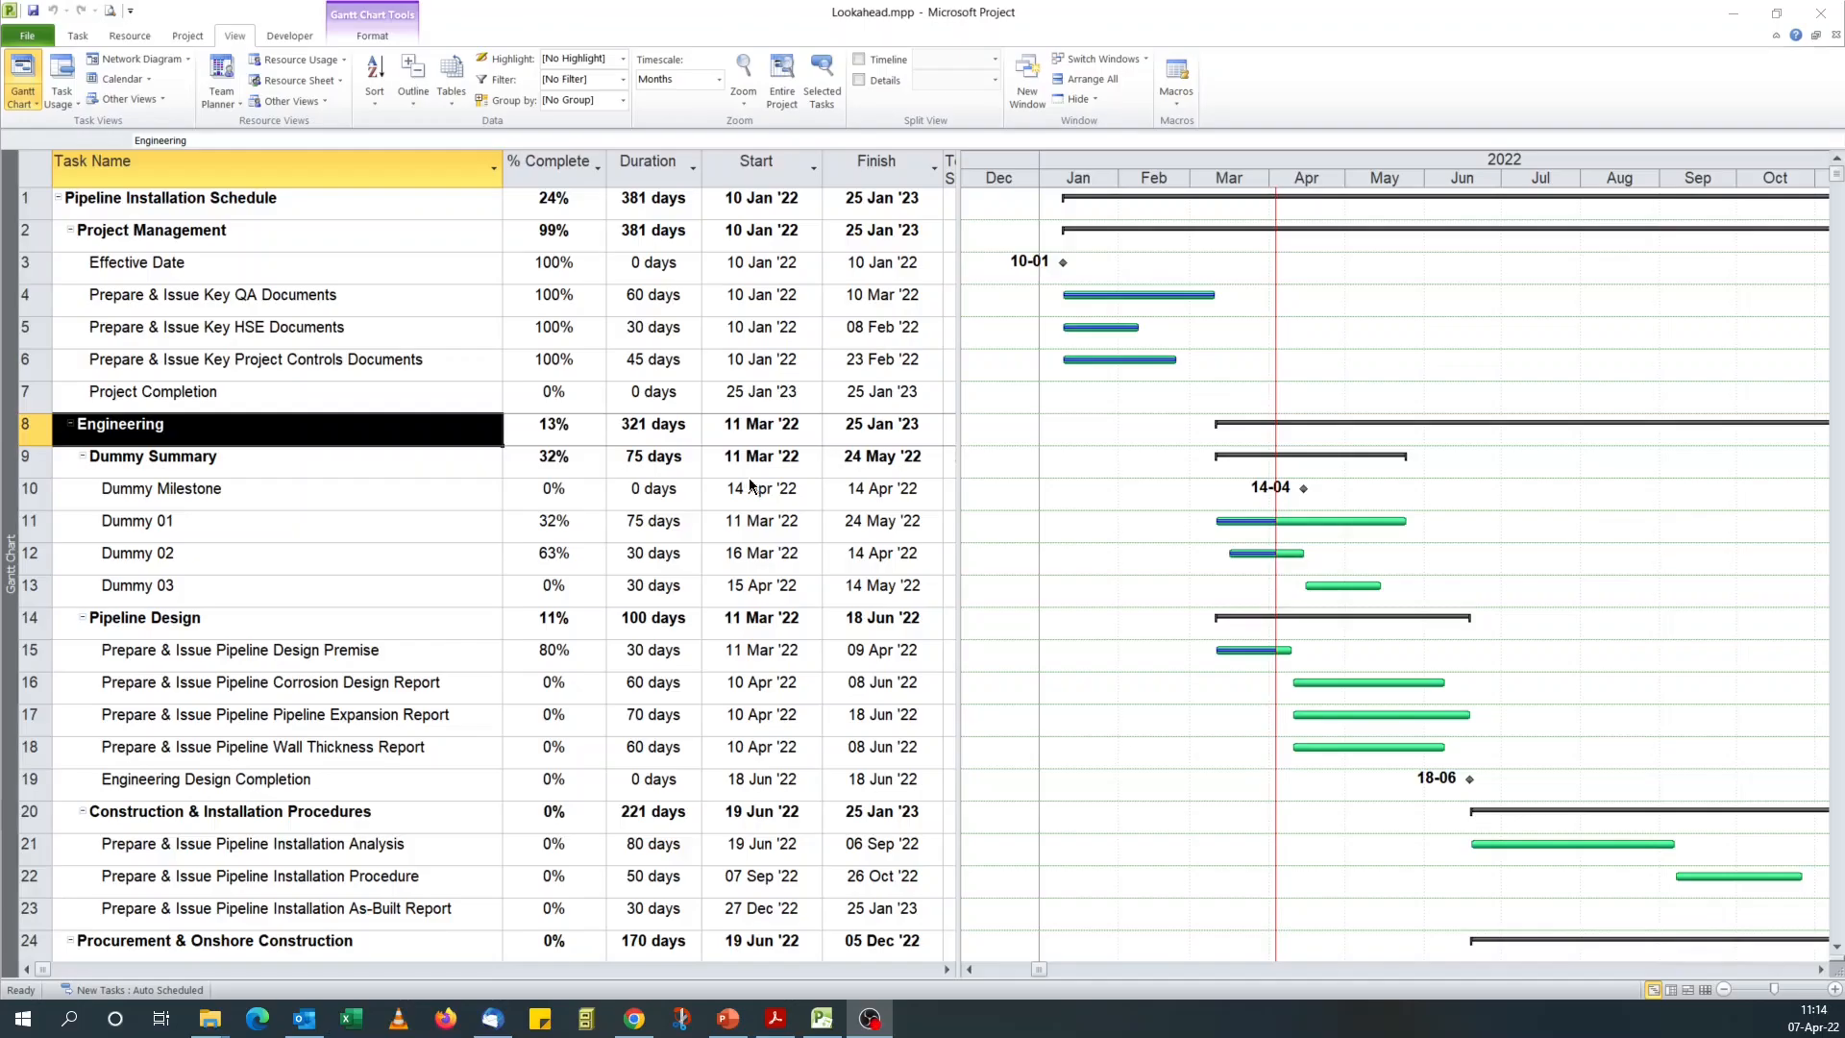
Filter the tasks by date range, showing those that start or finish after 03-04-22 and before 17-04-22
{"action": "left_click", "coordinate": [622, 81]}
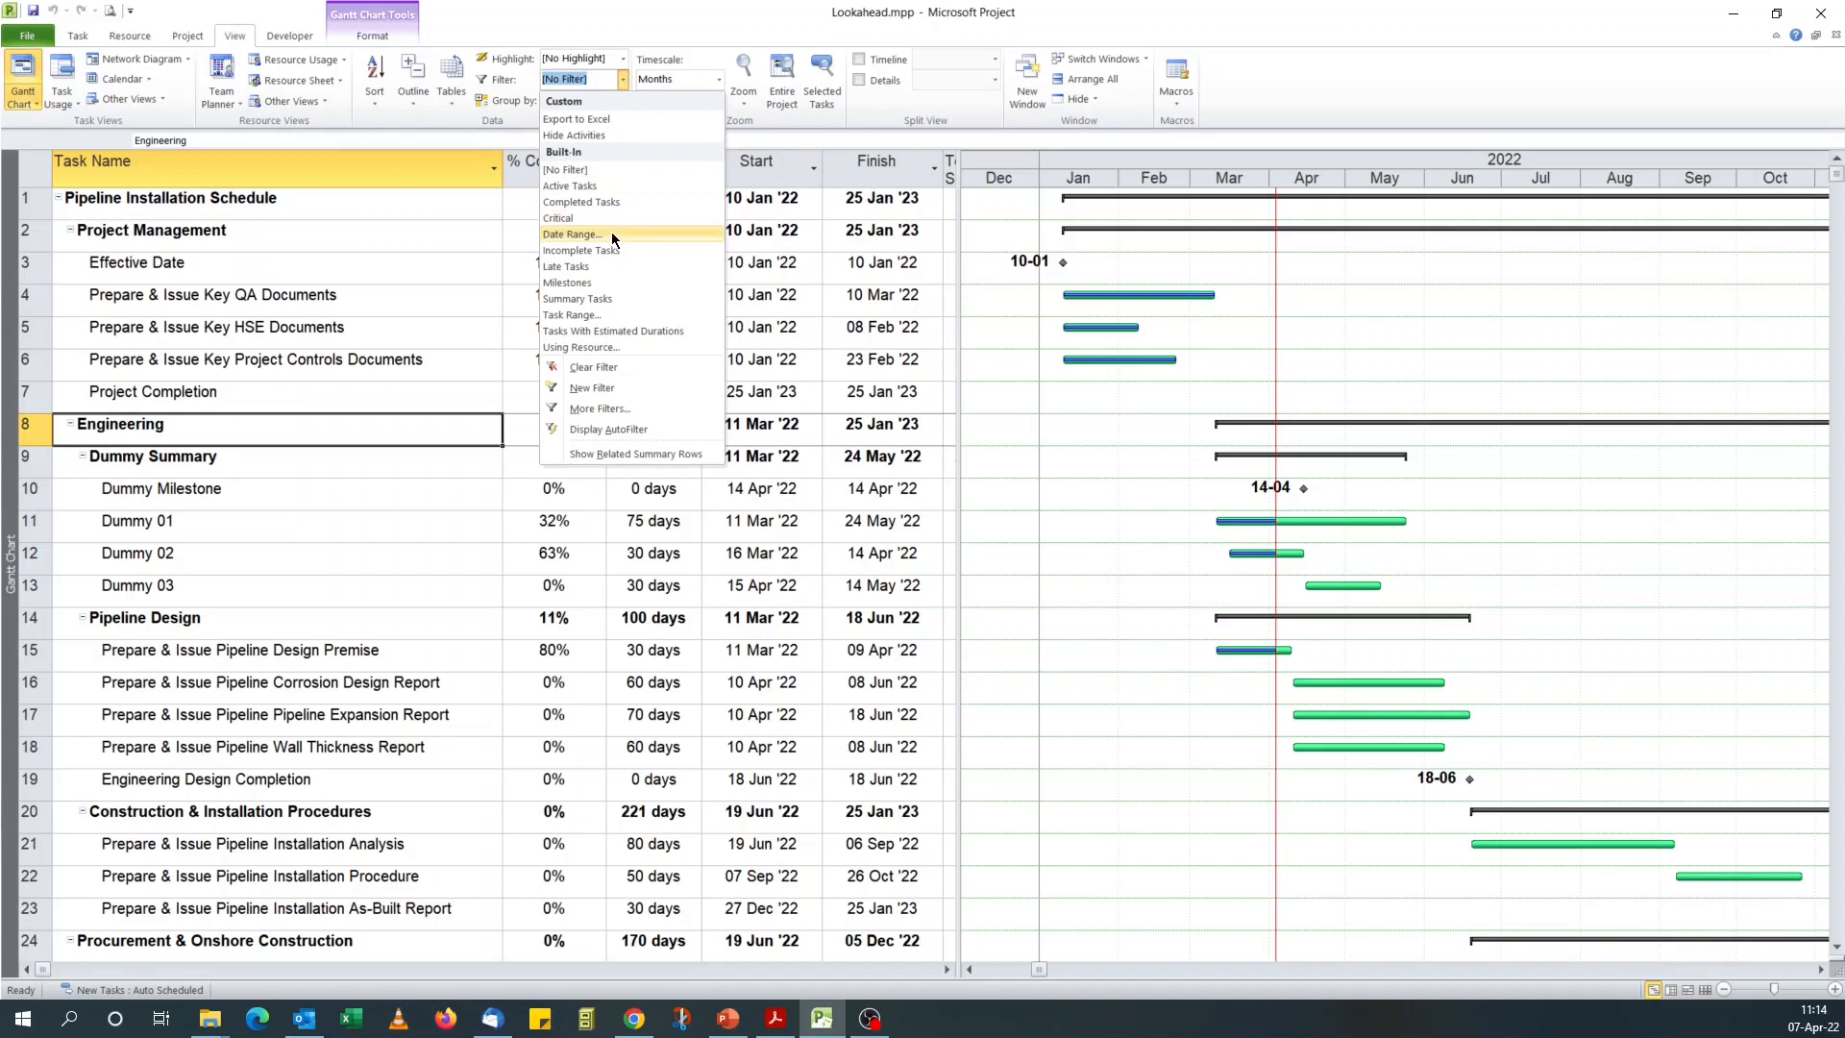
{"action": "left_click", "coordinate": [636, 21]}
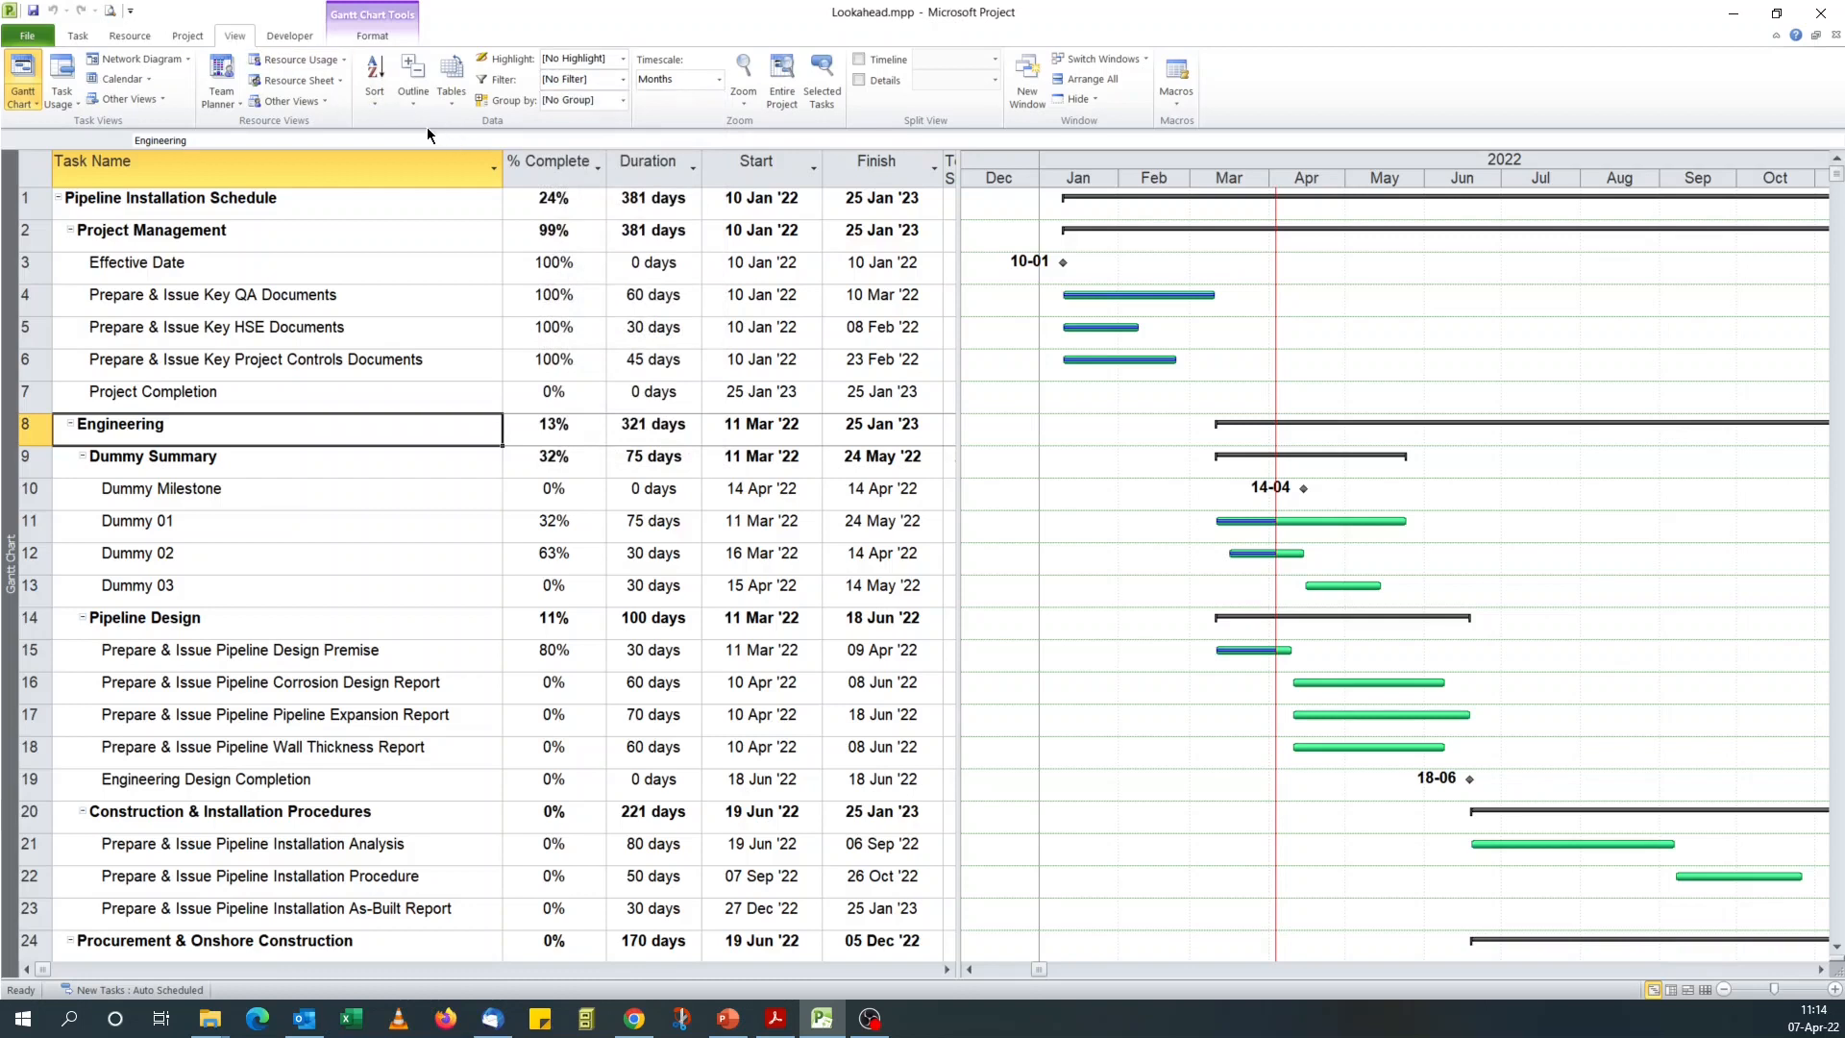
{"action": "left_click", "coordinate": [623, 80]}
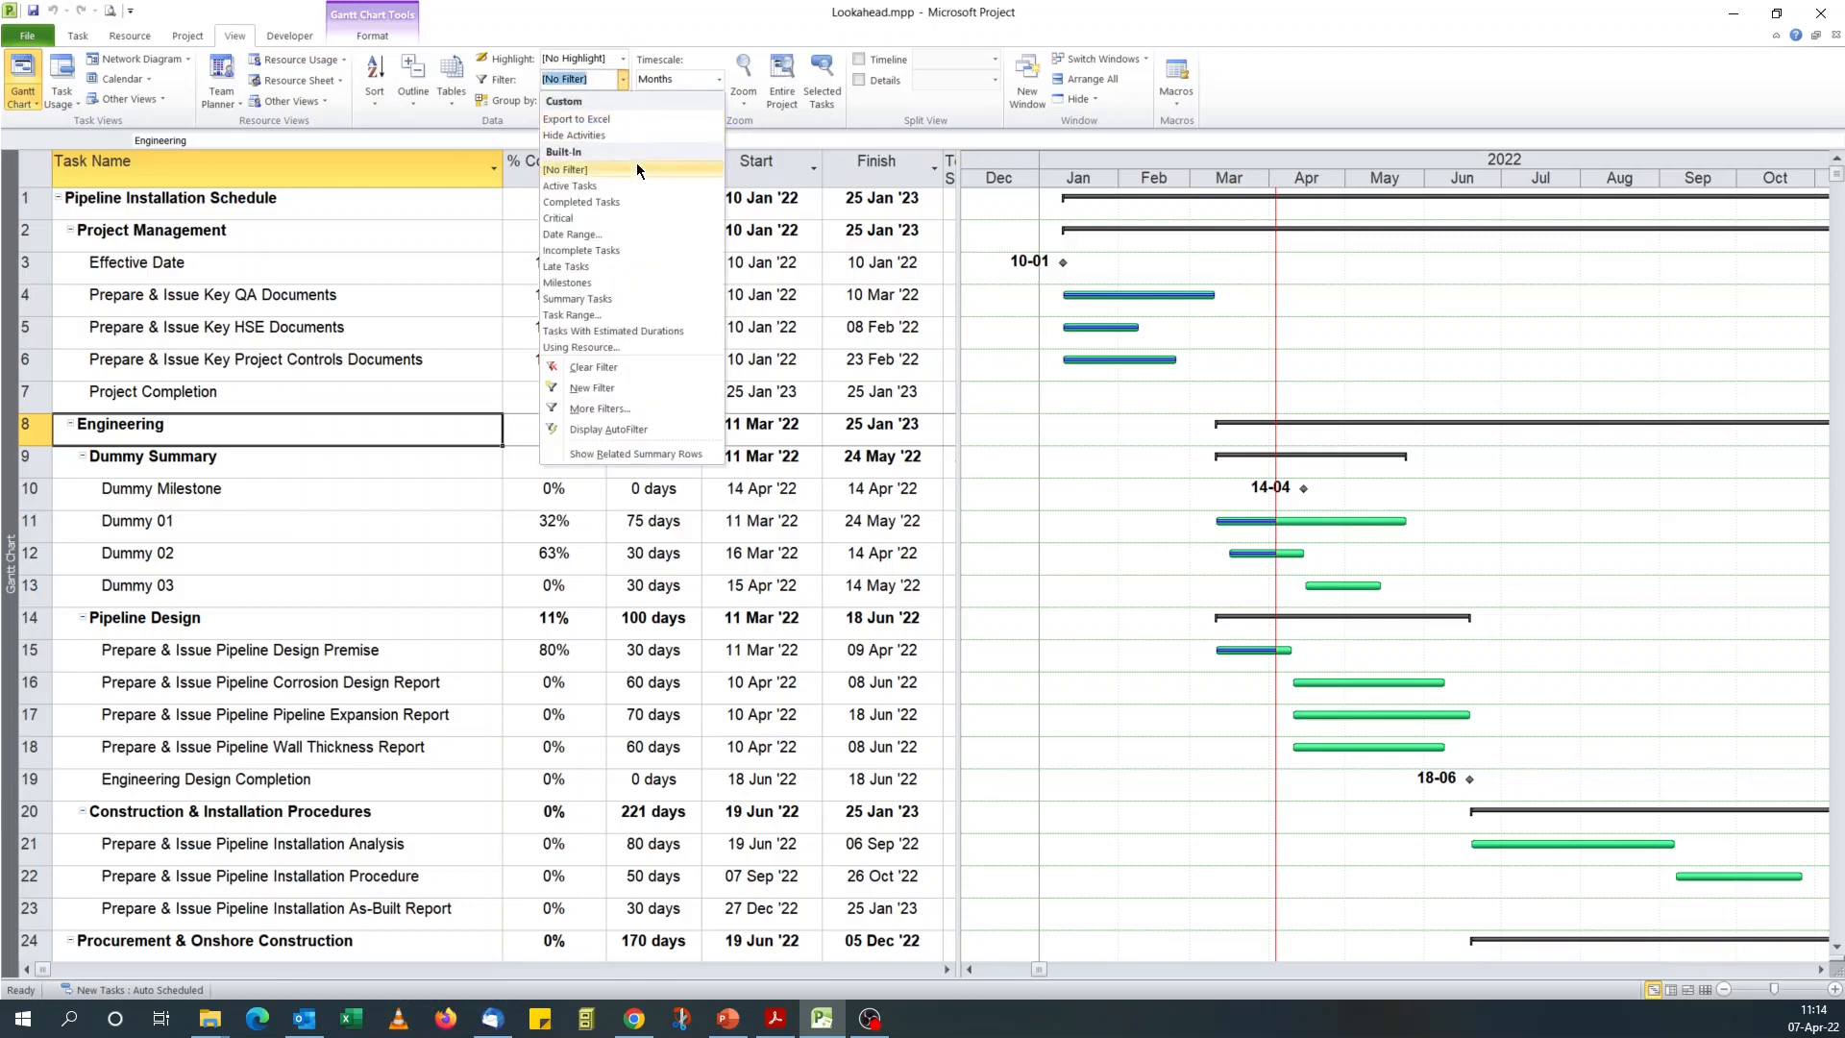
{"action": "left_click", "coordinate": [603, 233]}
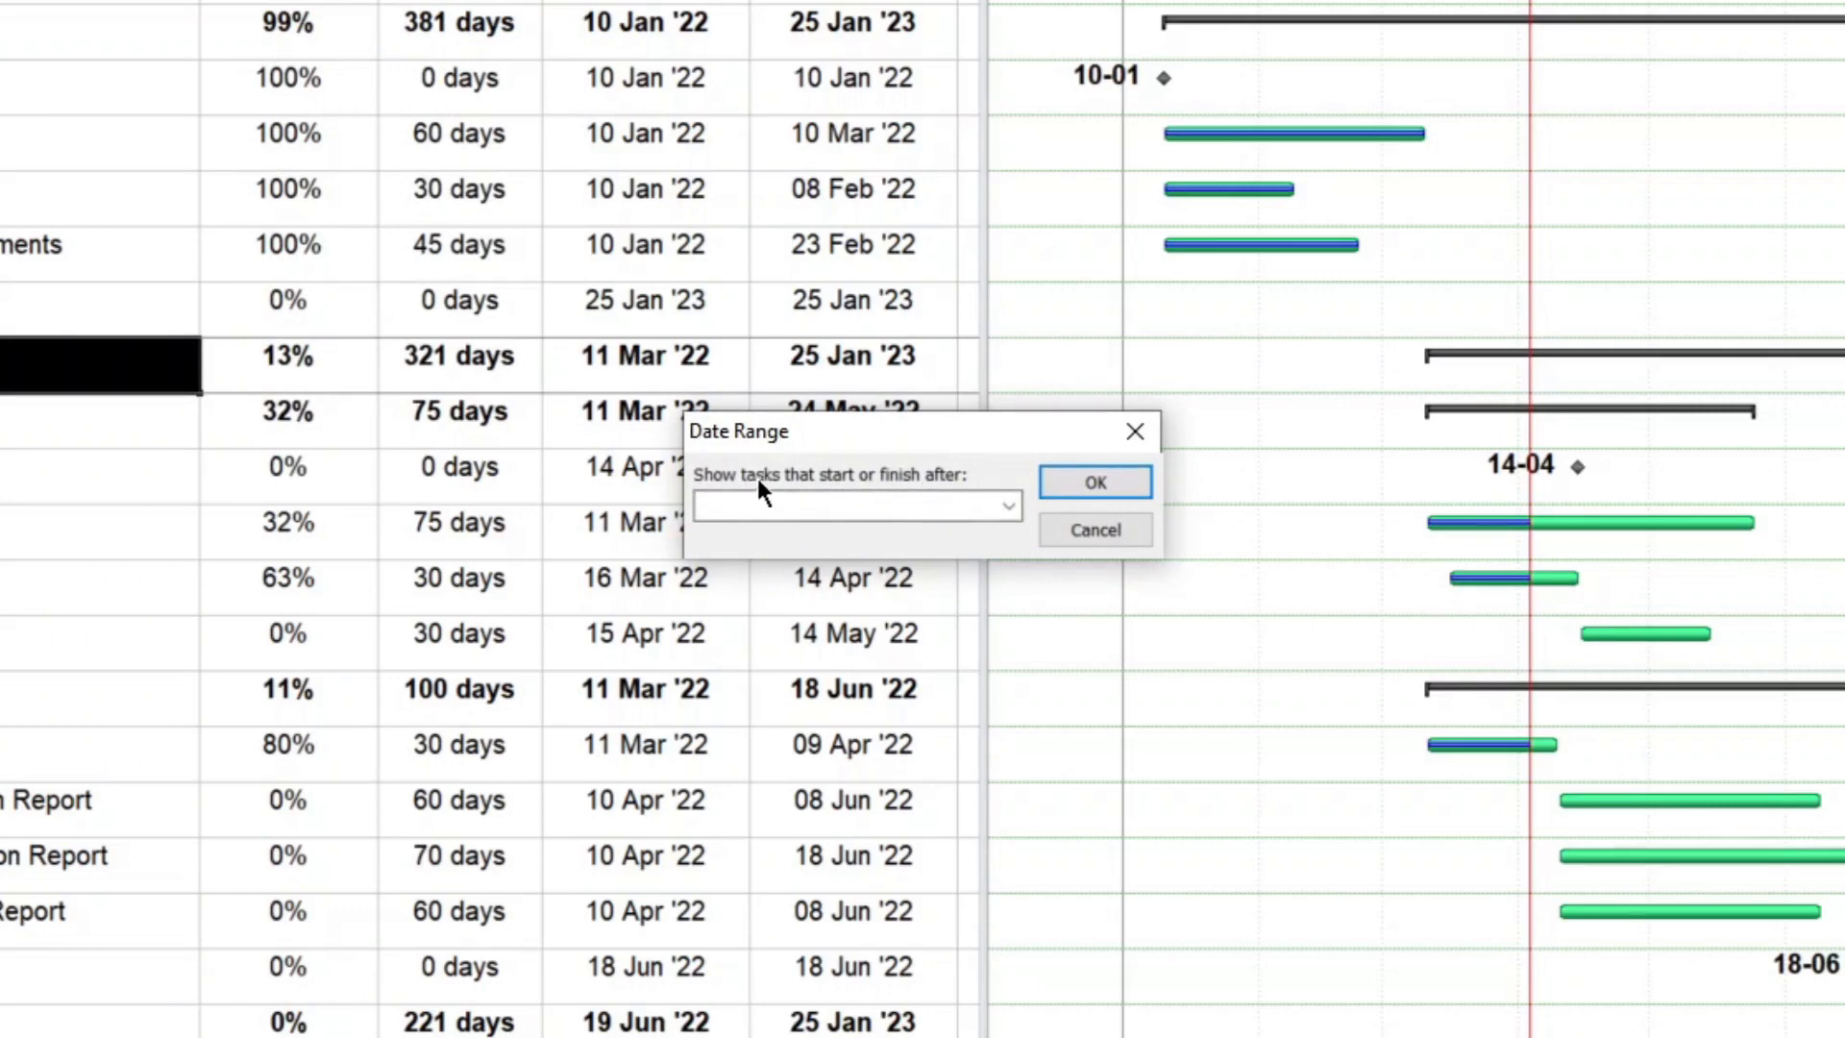
{"action": "left_click", "coordinate": [1008, 504]}
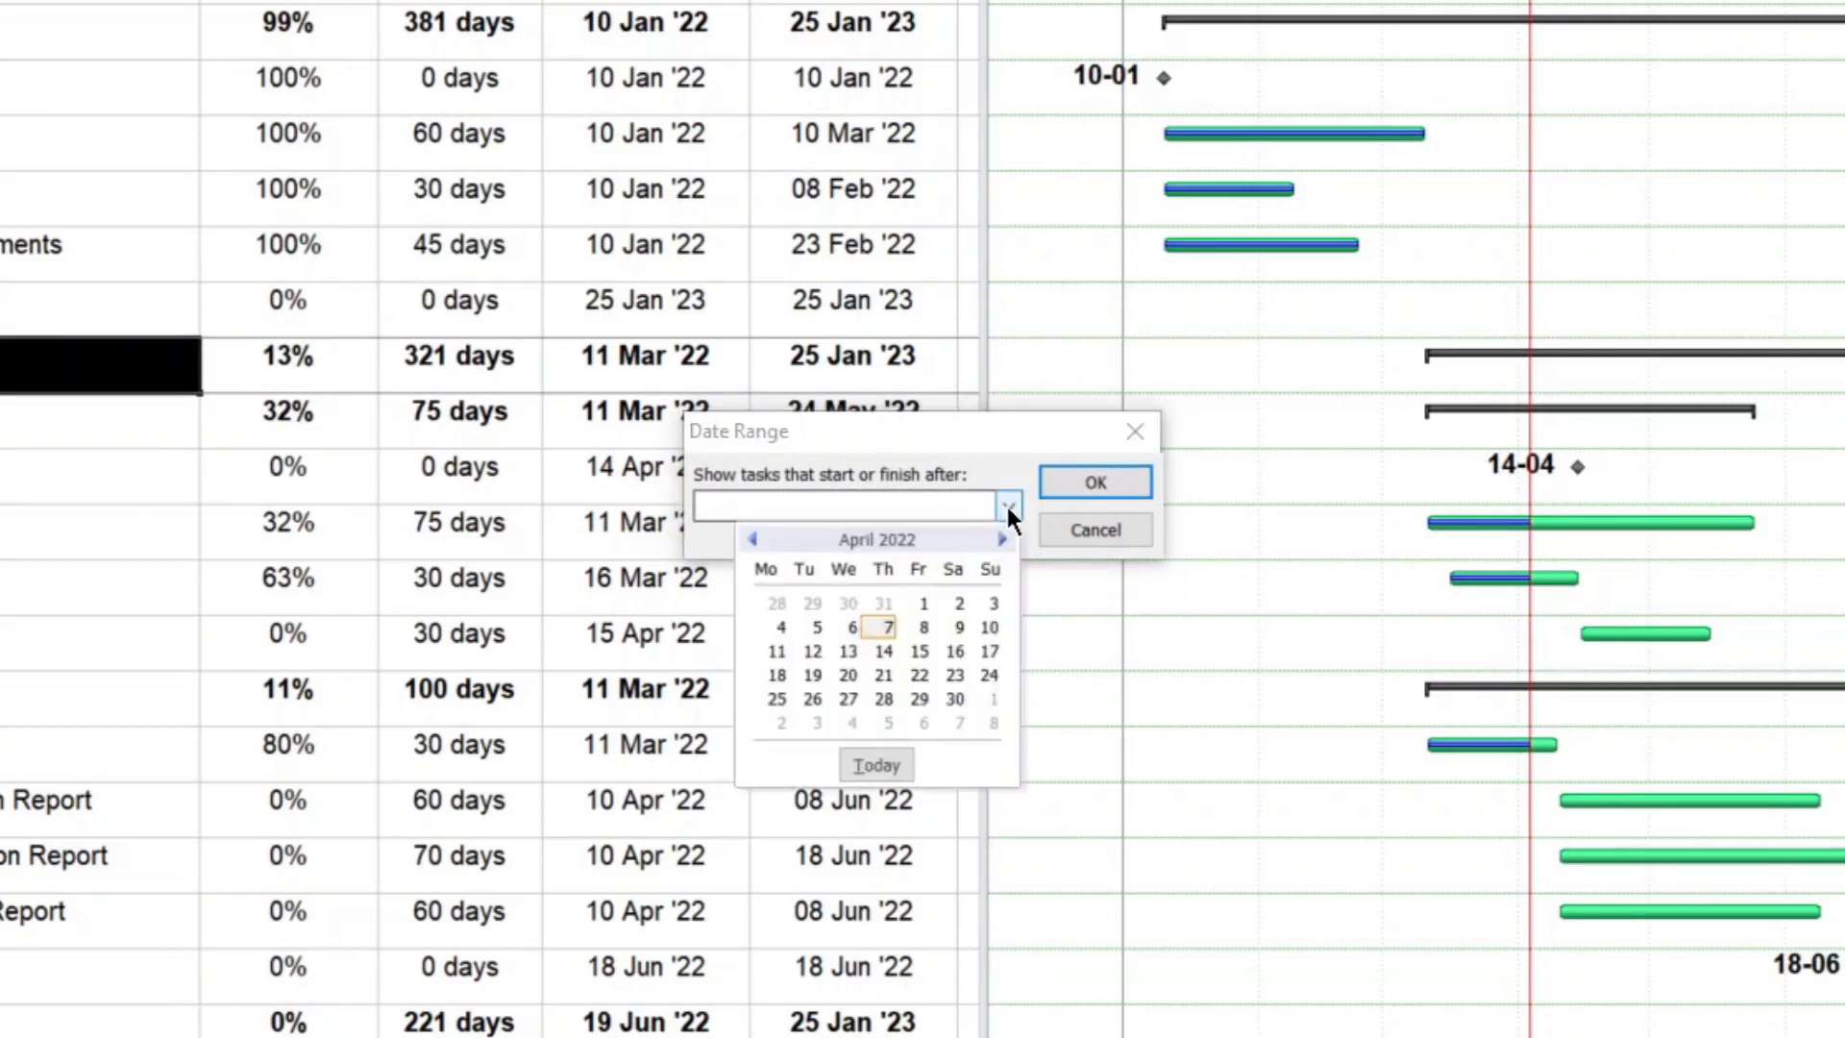
{"action": "left_click", "coordinate": [992, 603]}
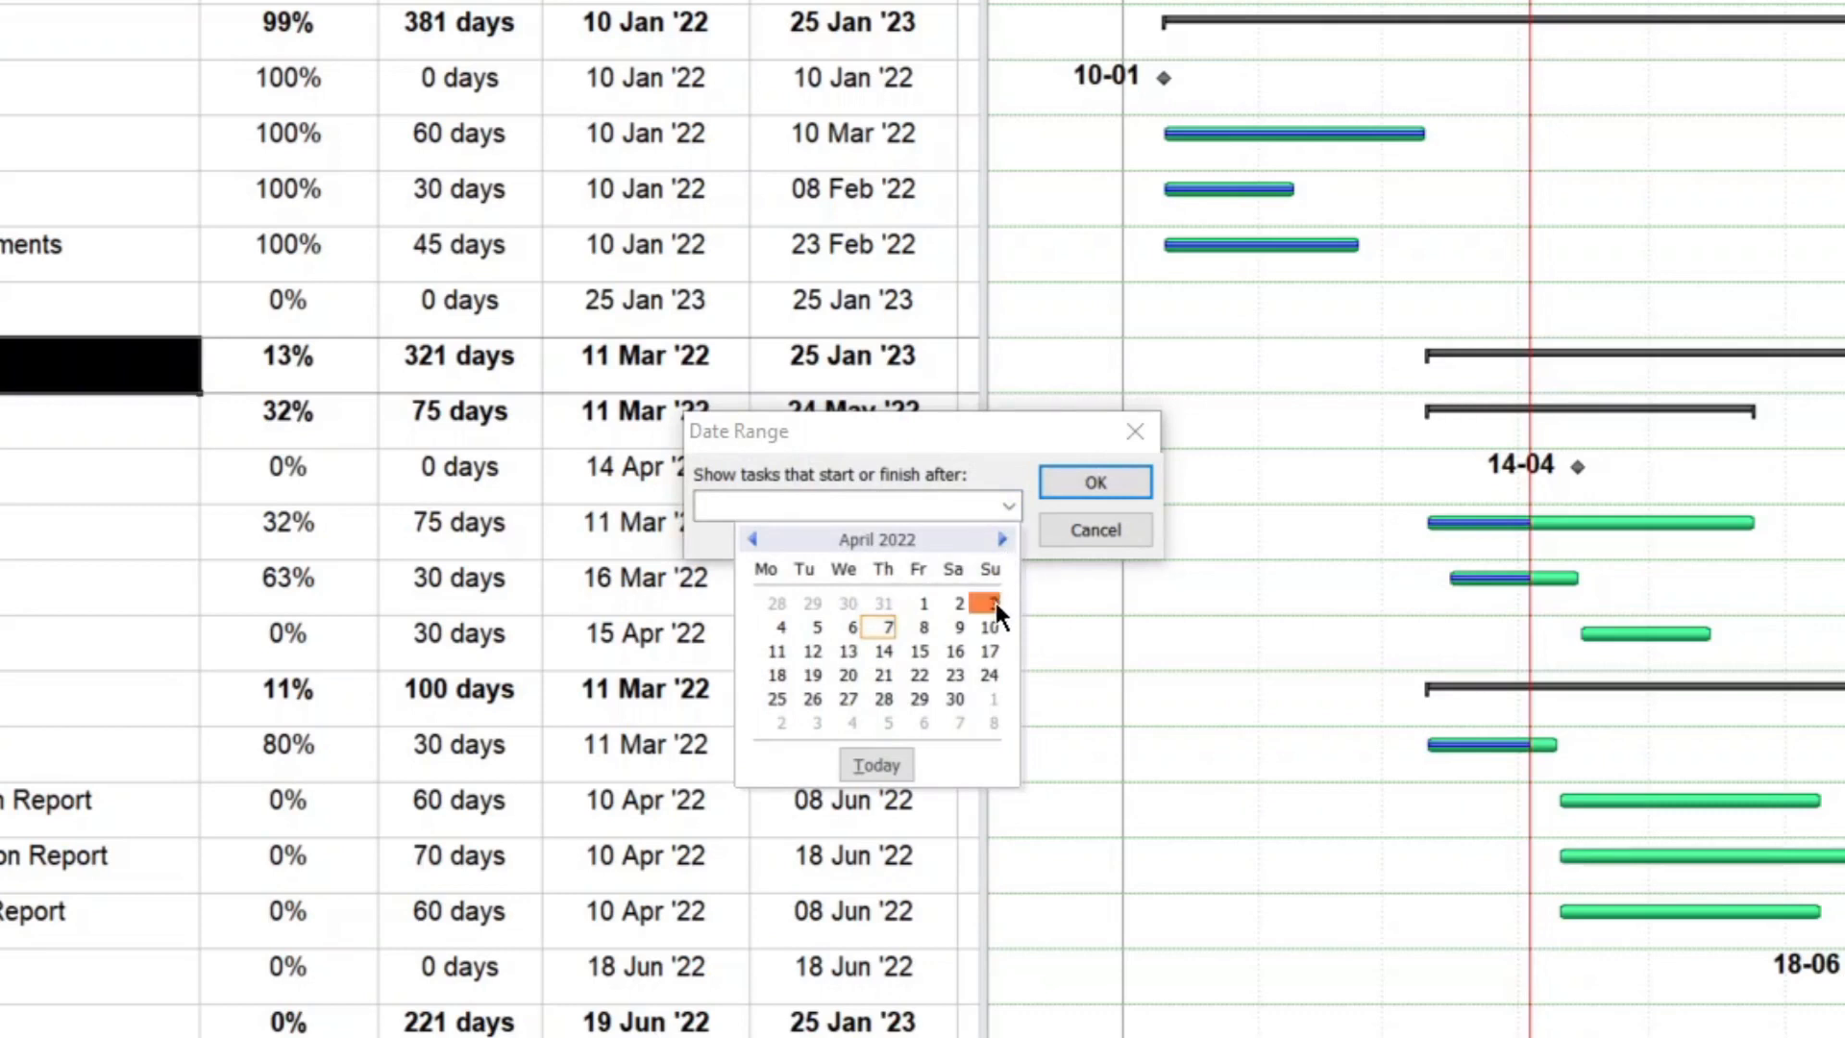
{"action": "left_click", "coordinate": [1068, 488]}
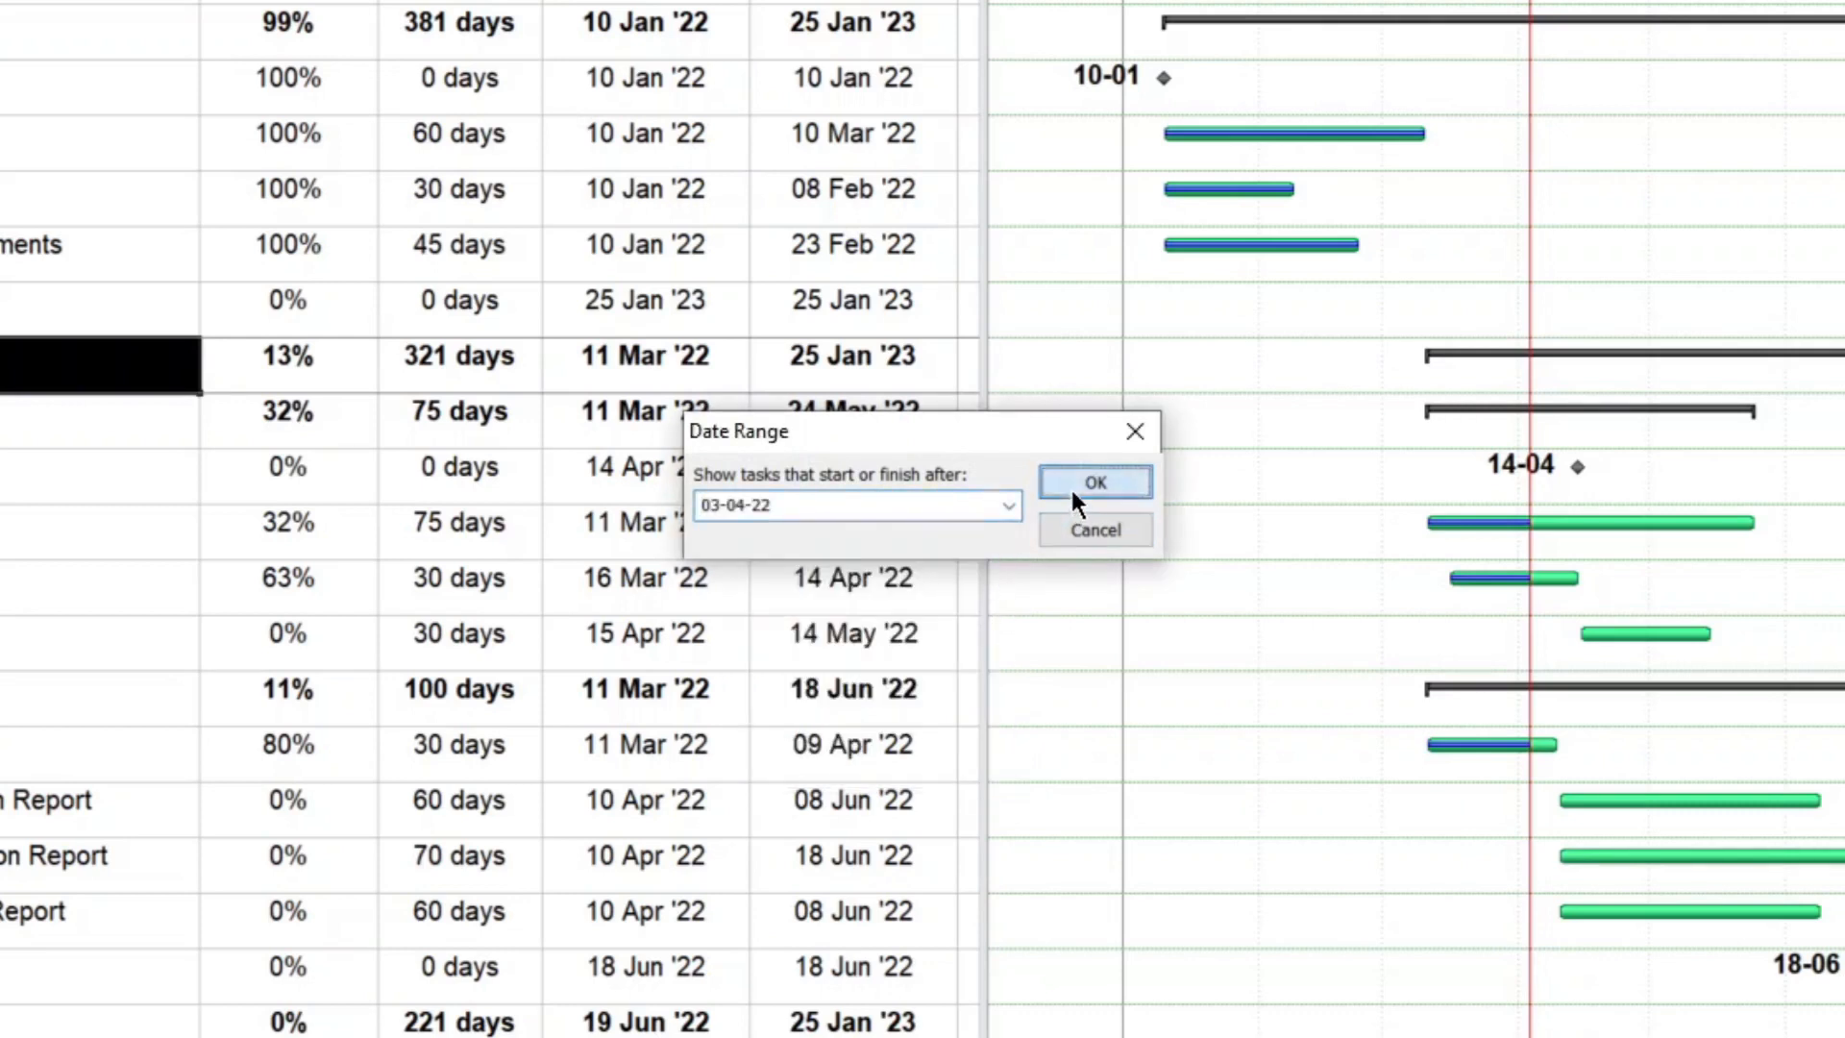
{"action": "left_click", "coordinate": [1009, 507]}
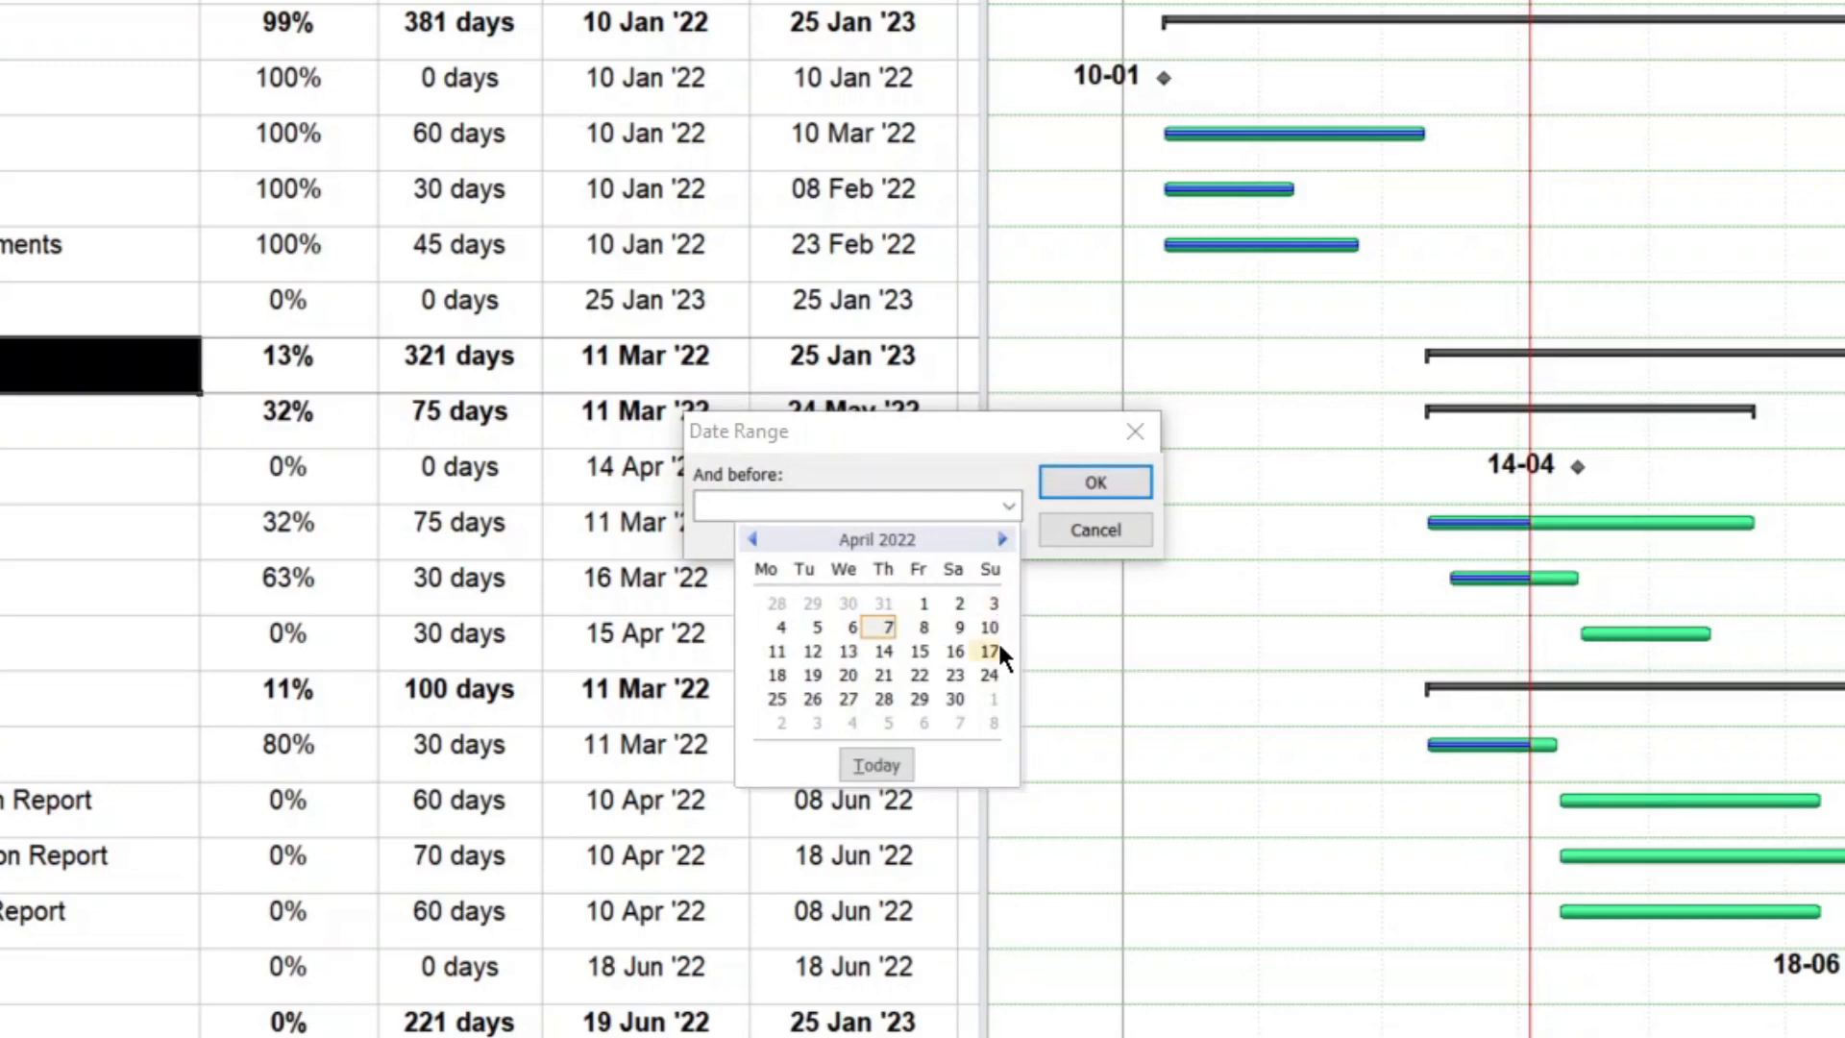
{"action": "left_click", "coordinate": [992, 650]}
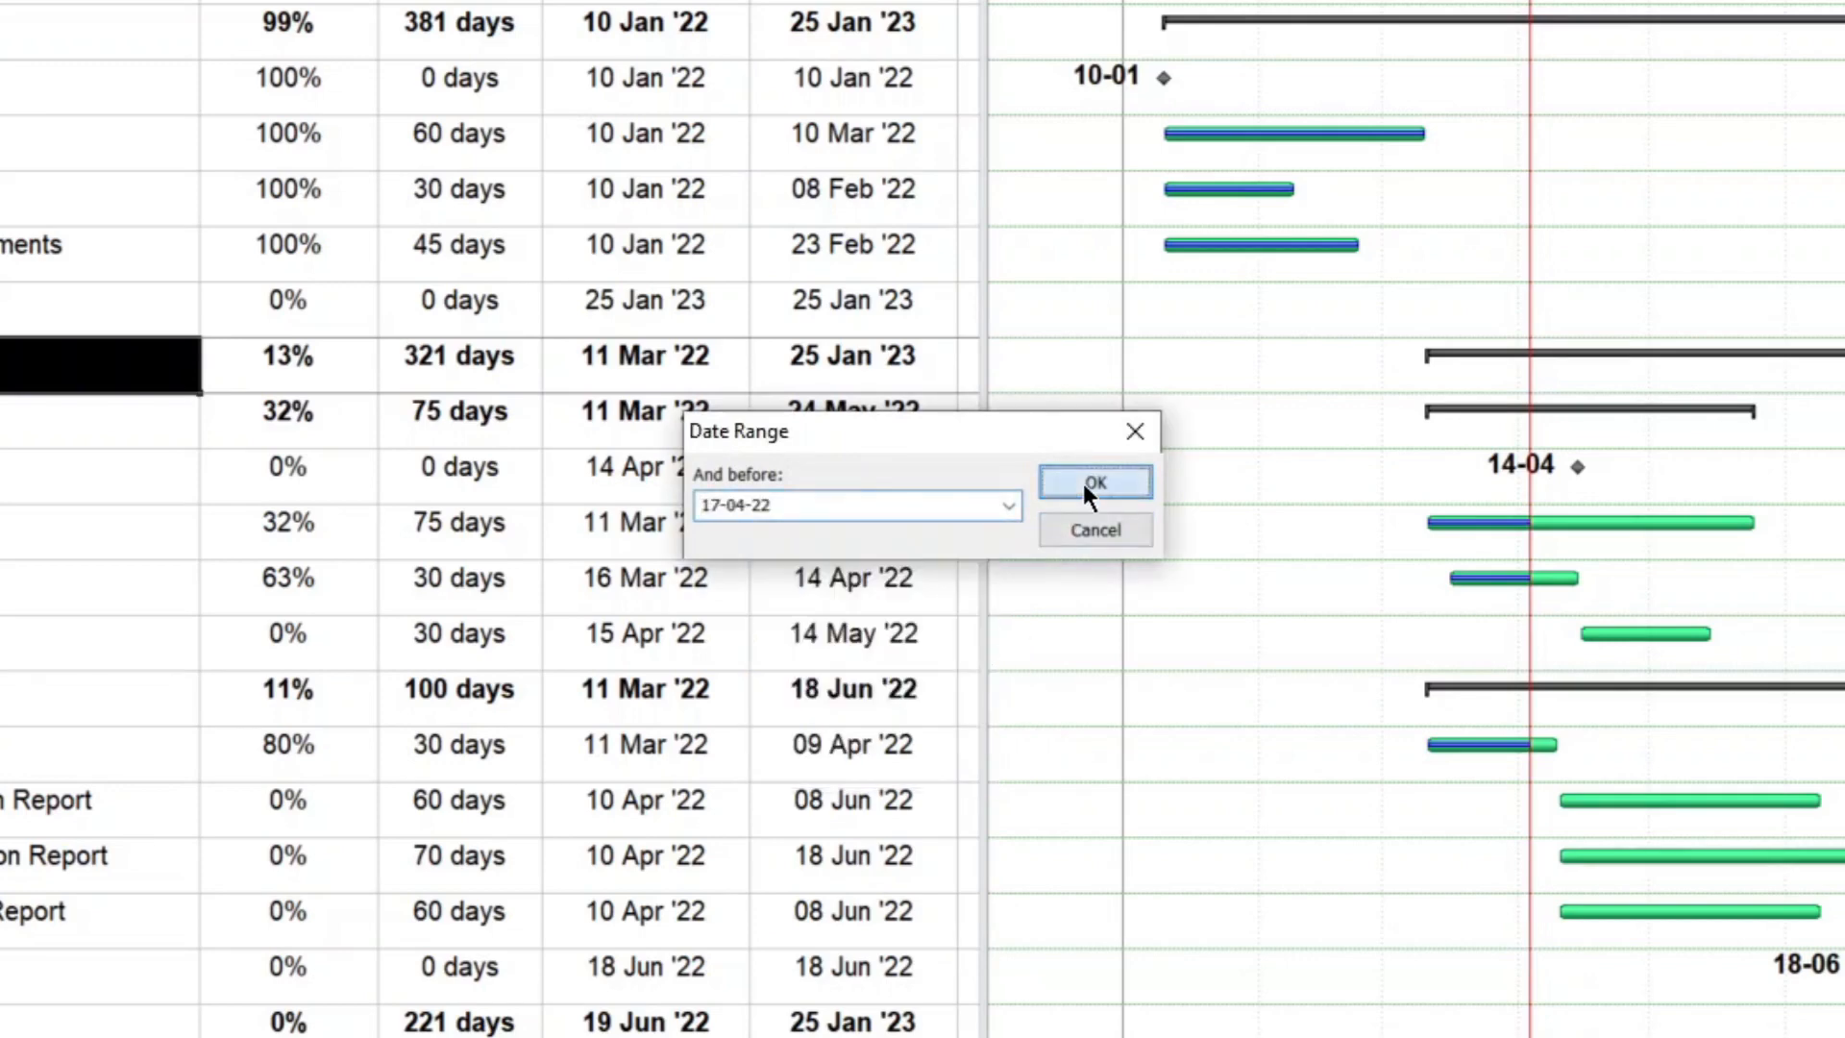
{"action": "left_click", "coordinate": [1086, 485]}
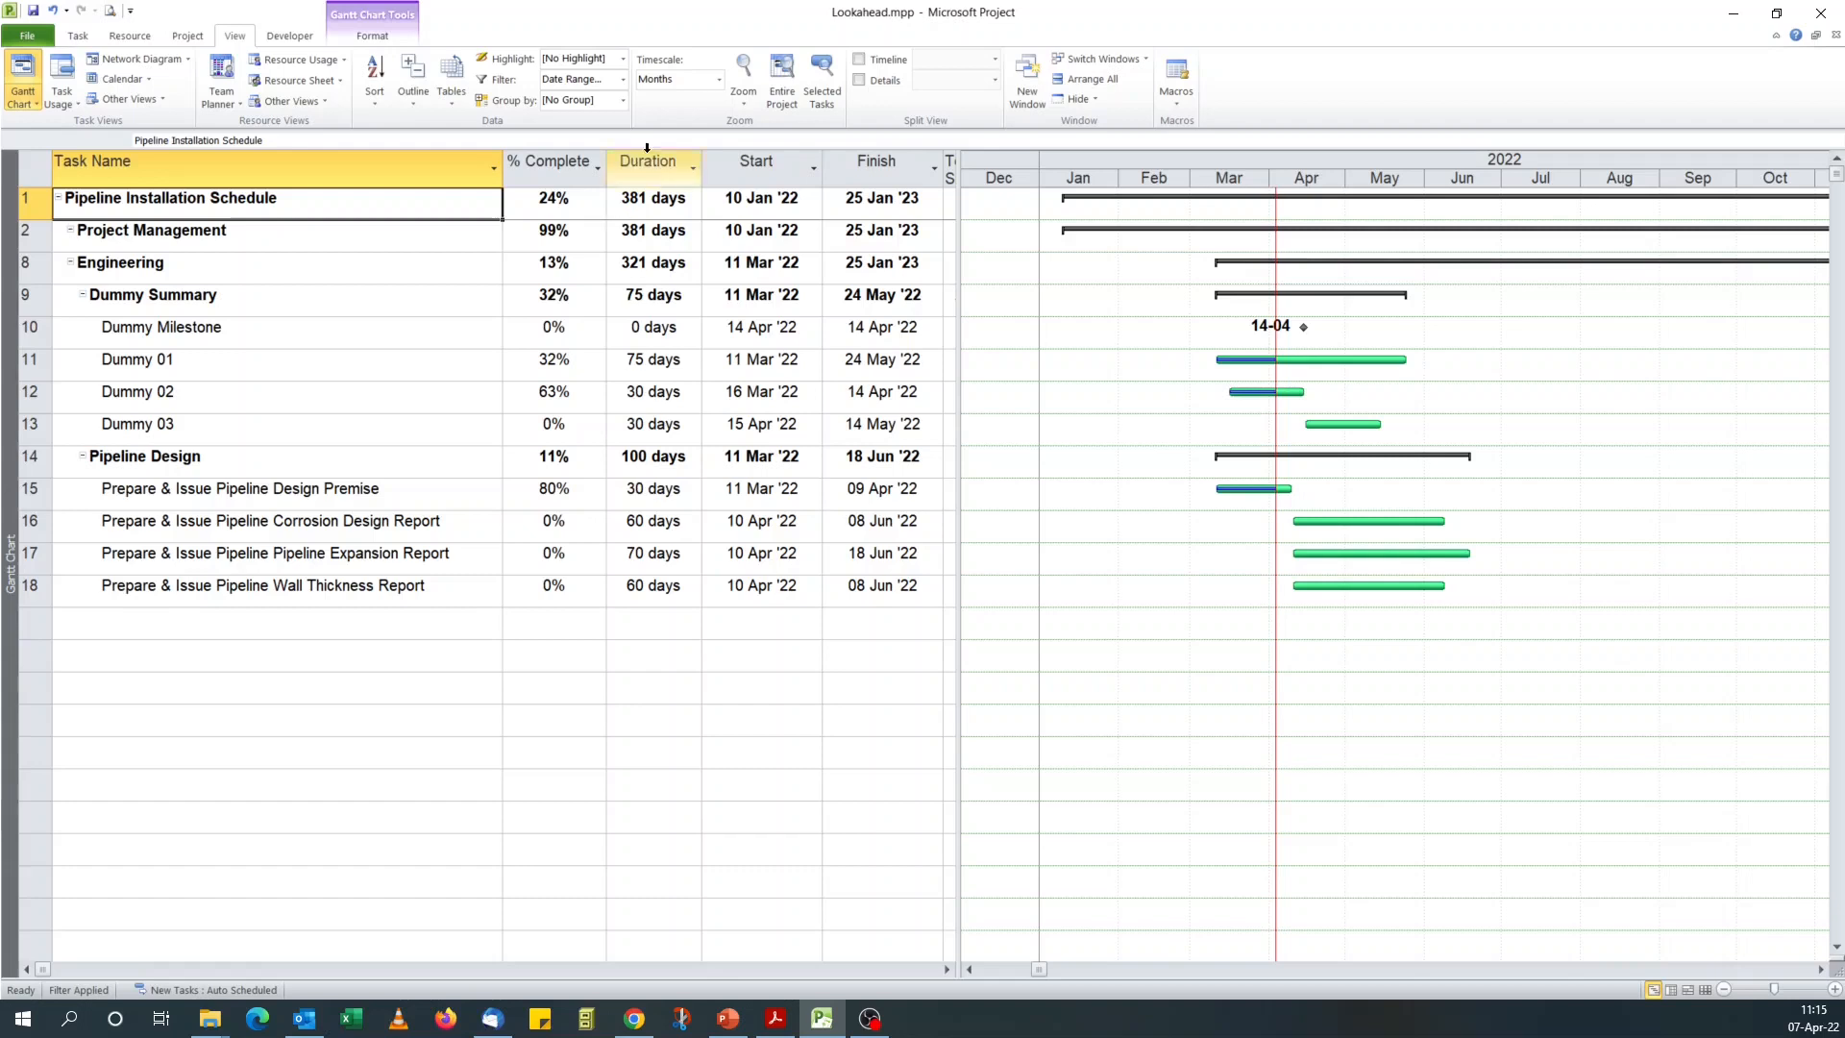
Remove the date range filter from the task list
{"action": "left_click", "coordinate": [622, 81]}
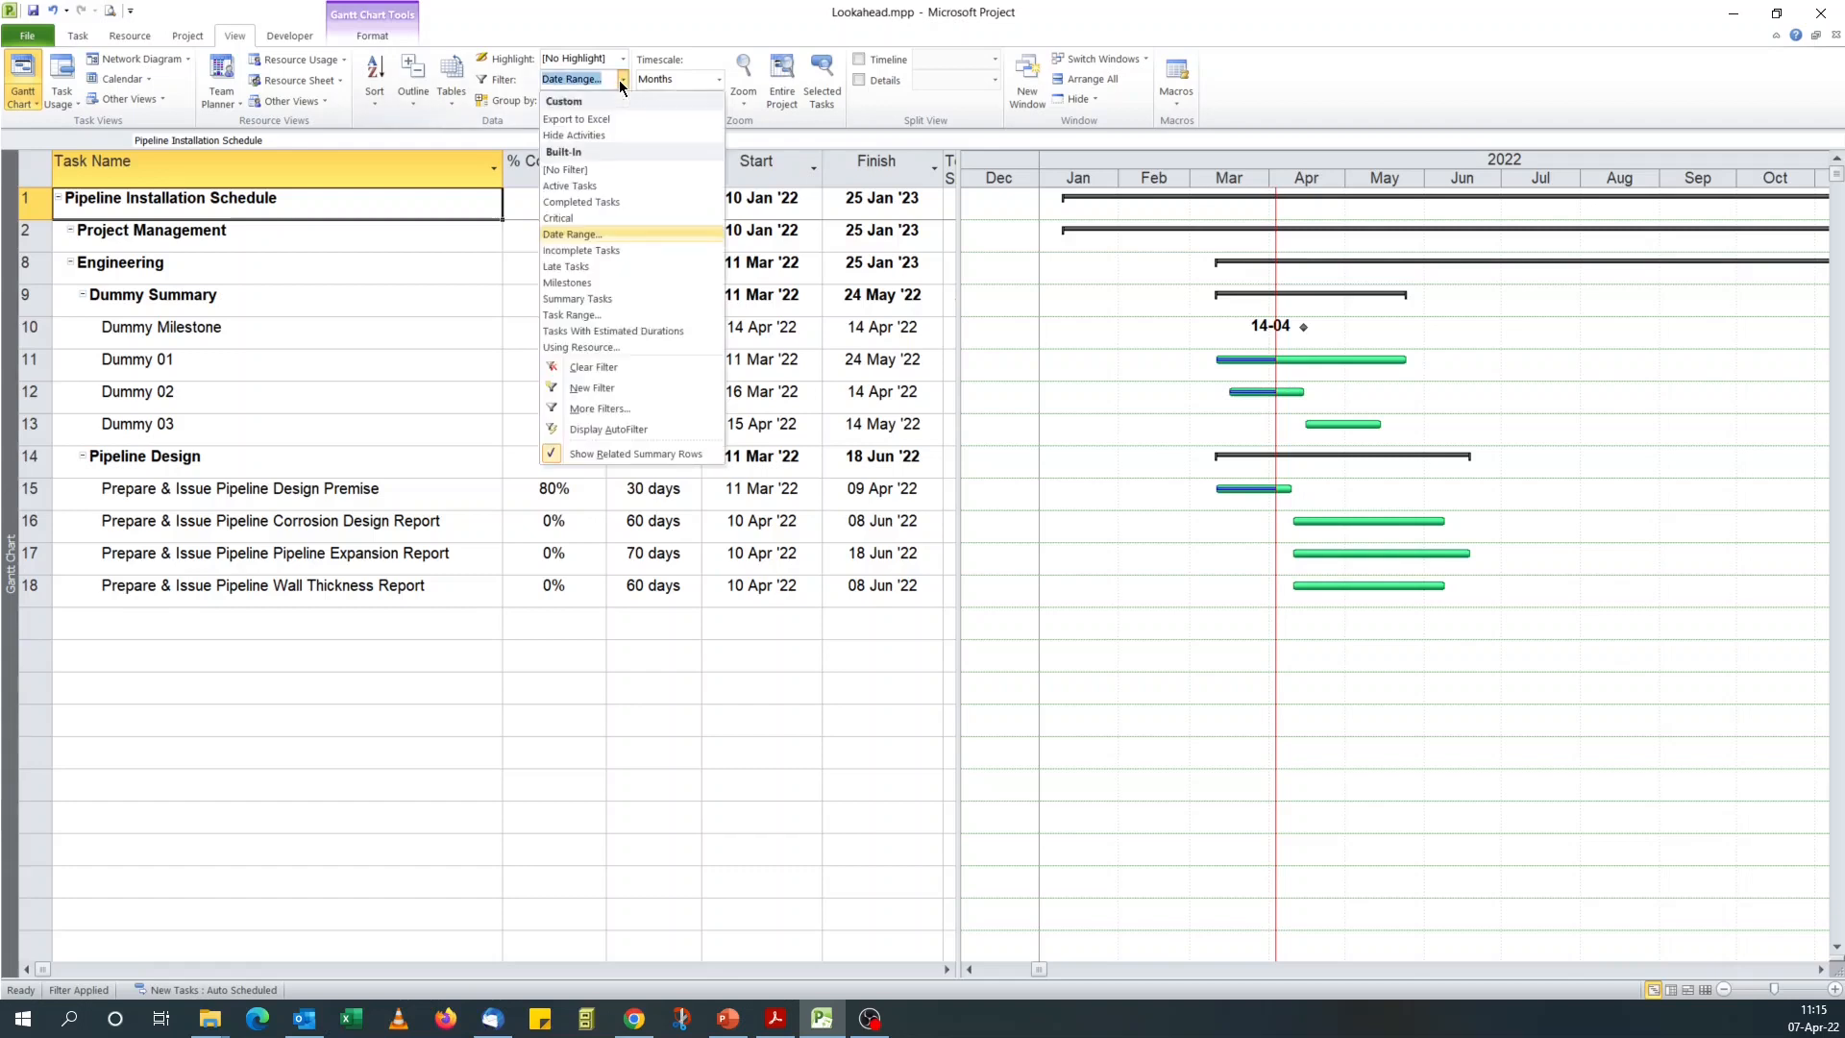
{"action": "left_click", "coordinate": [595, 169]}
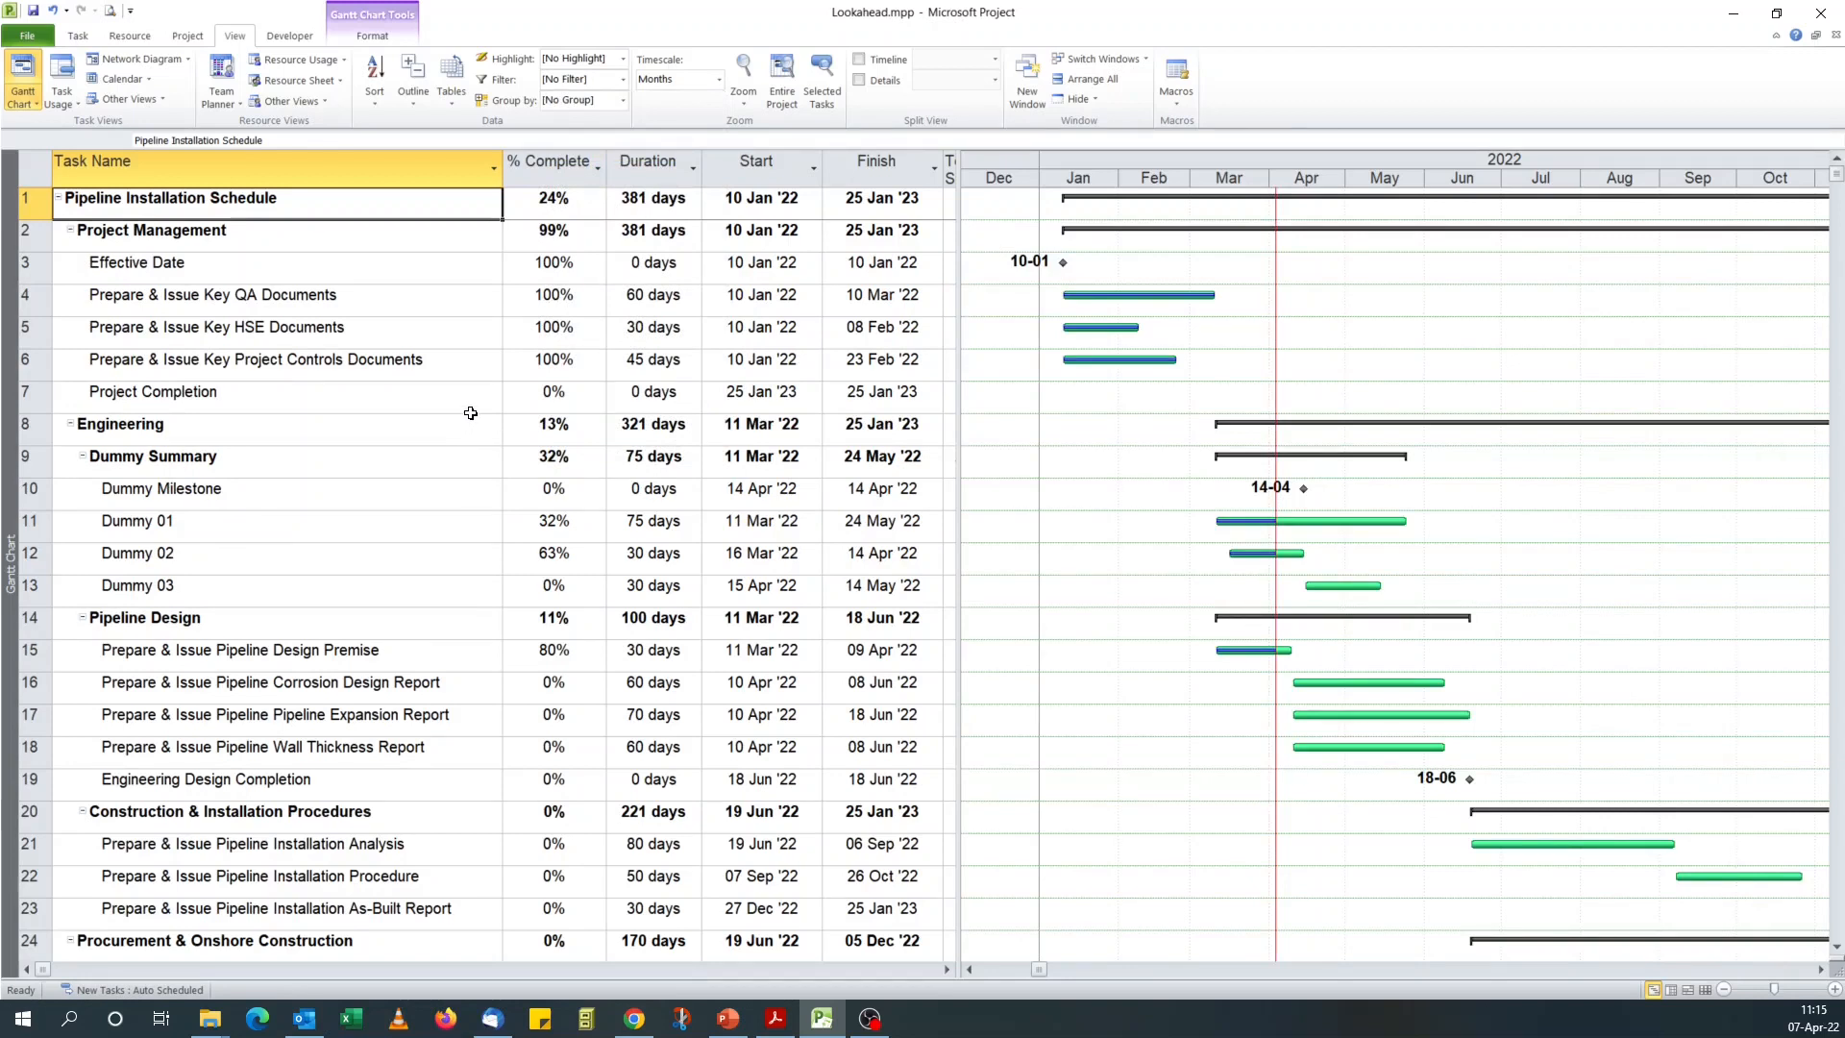
{"action": "left_click", "coordinate": [398, 377]}
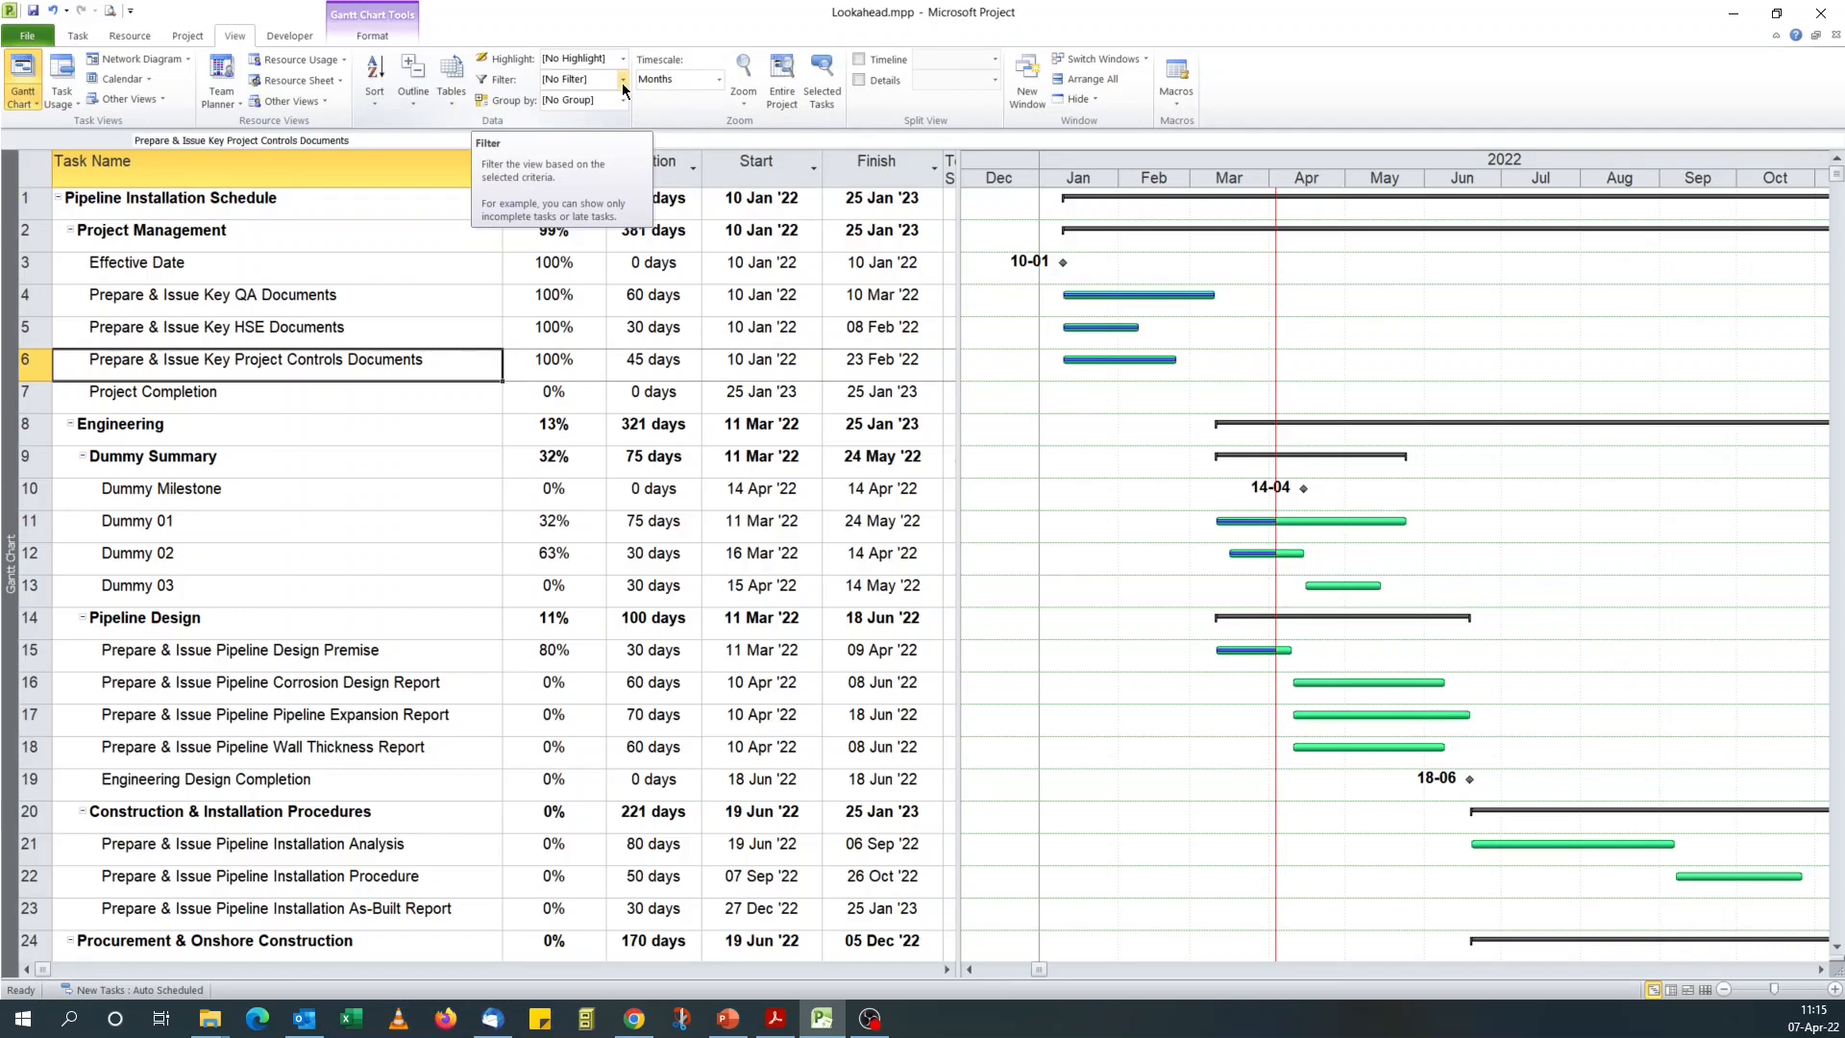
Save the current Gantt Chart as a new view named 2-week Lookahead and check it among the custom views
{"action": "left_click", "coordinate": [35, 105]}
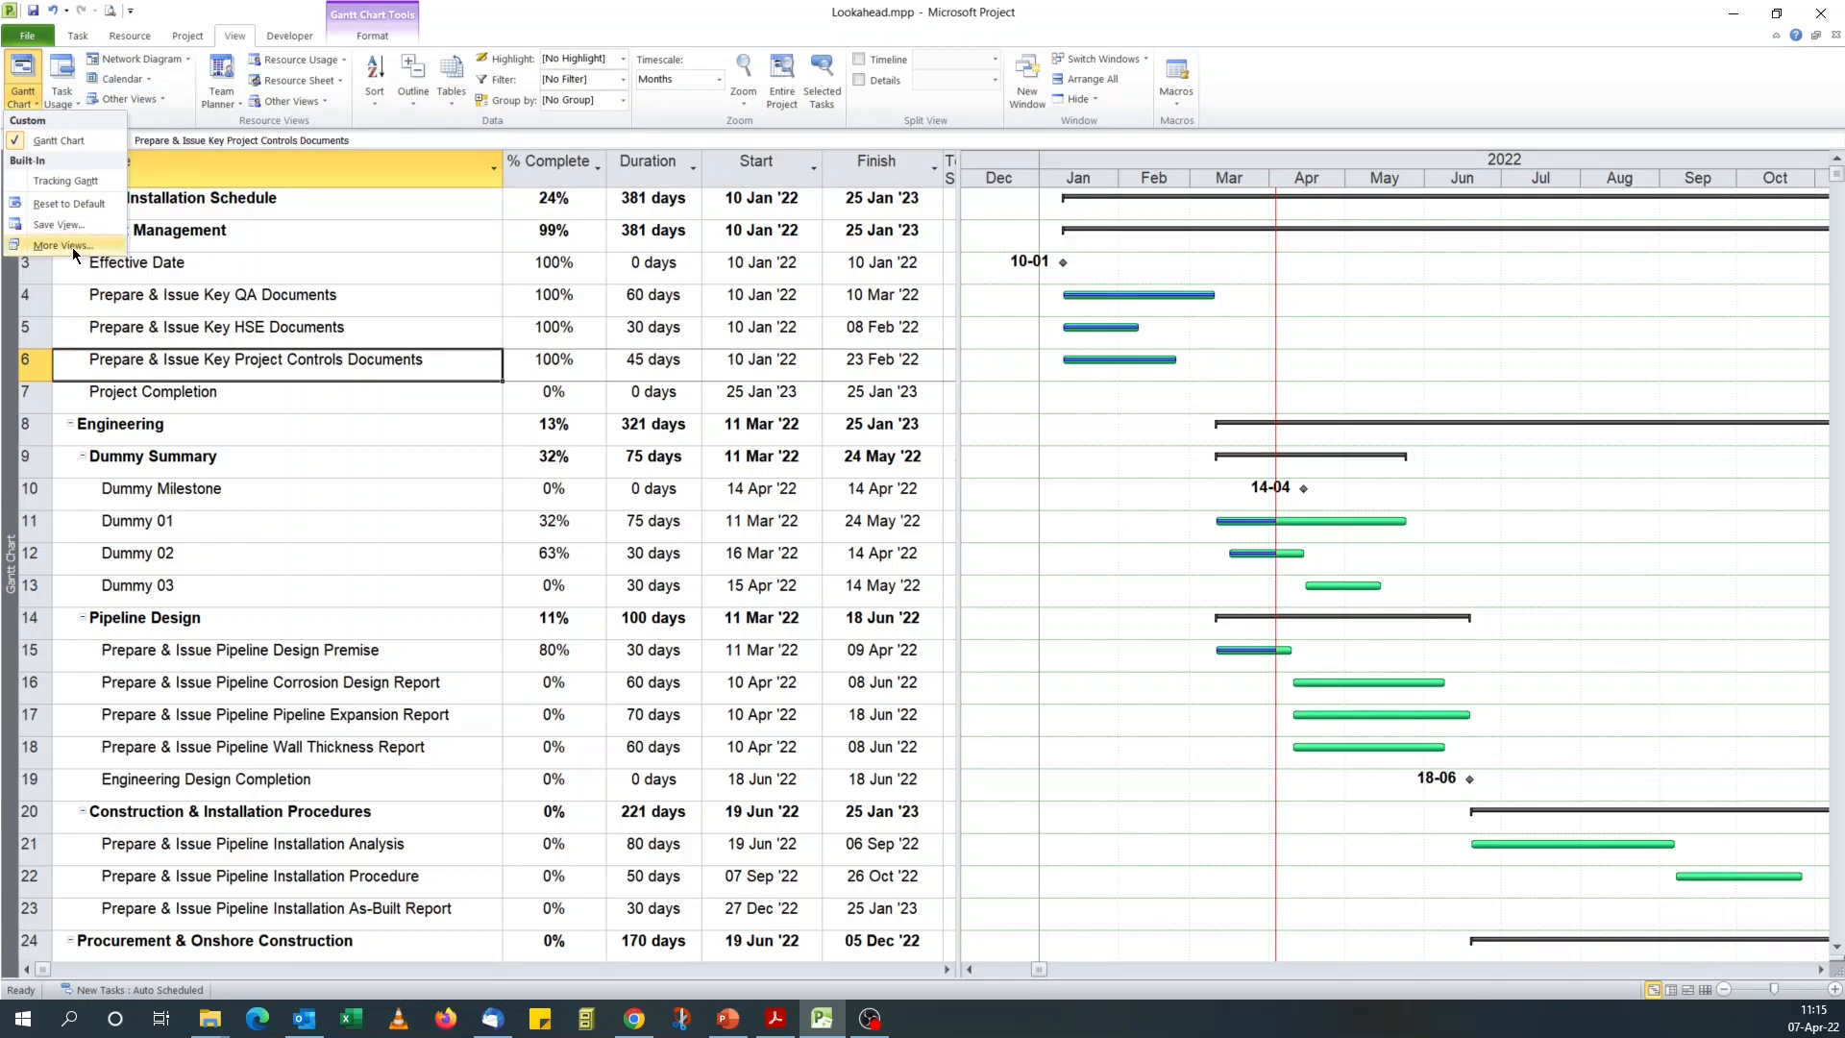
{"action": "left_click", "coordinate": [57, 224]}
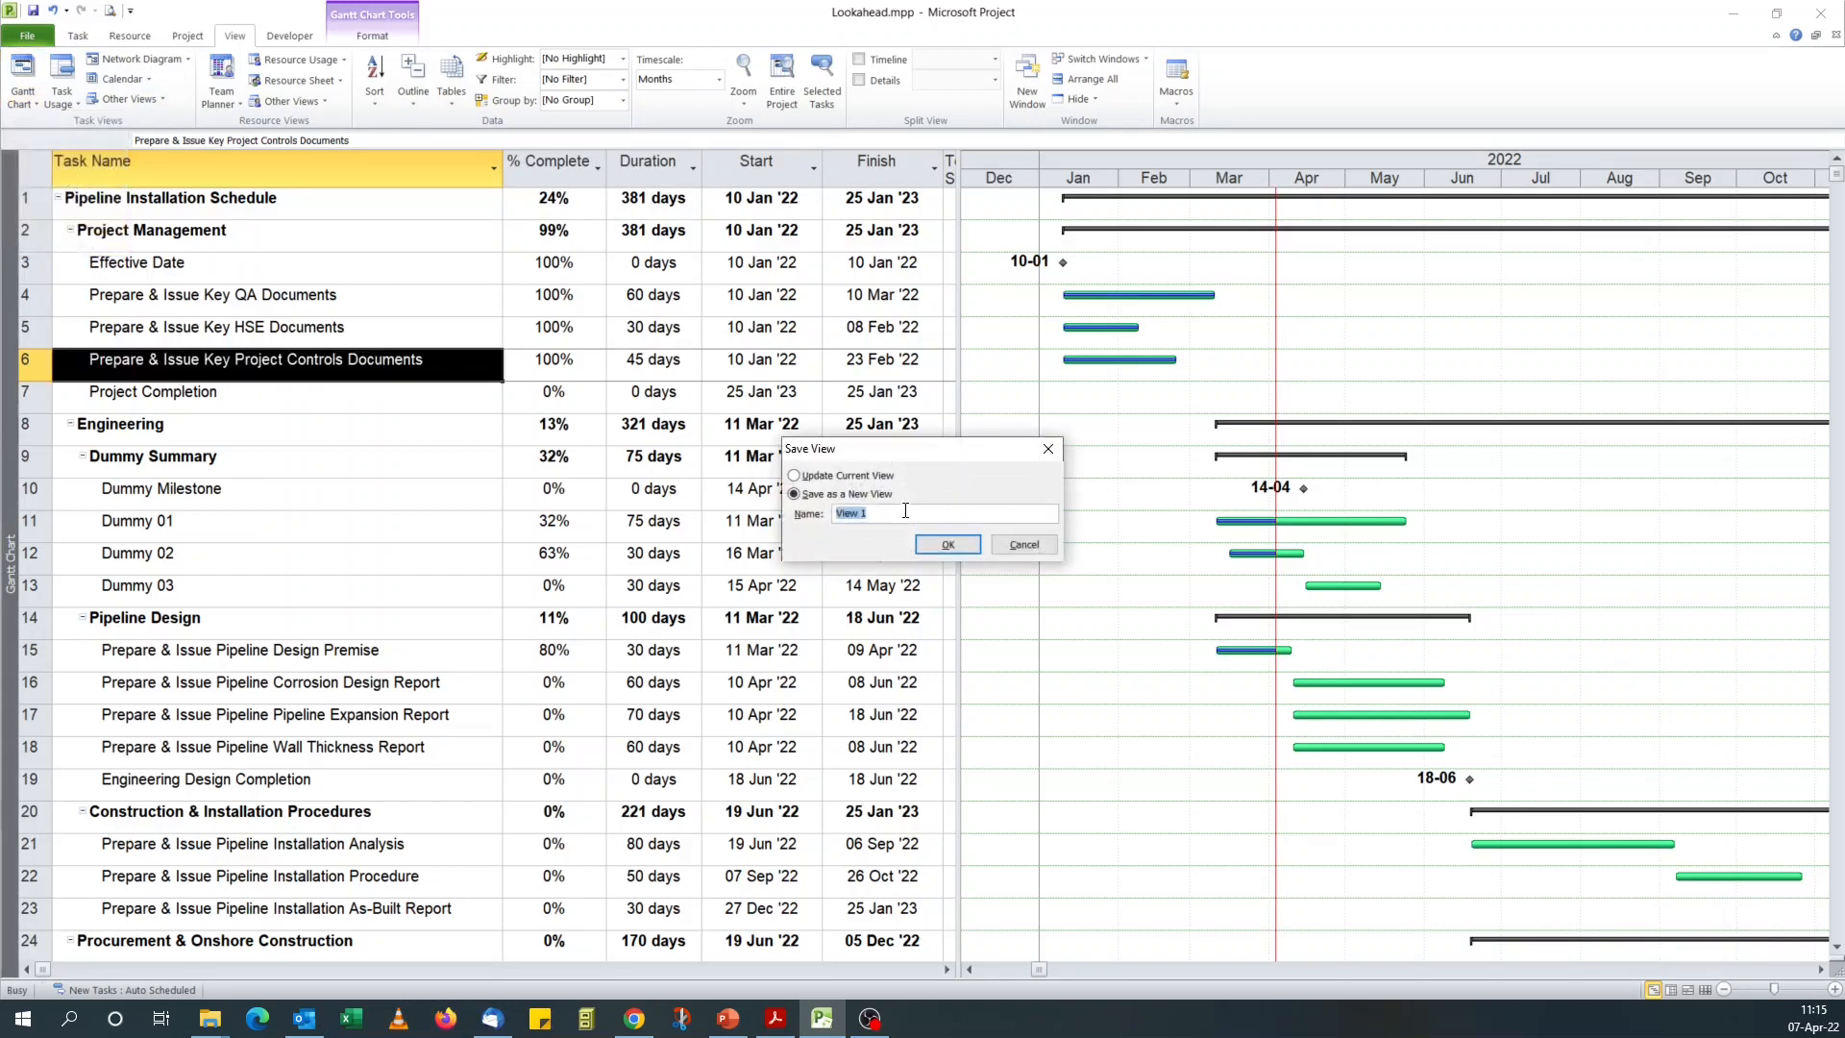
{"action": "type", "text": "2-week Lok"}
{"action": "key", "text": "BackSpace"}
{"action": "type", "text": "okahead"}
{"action": "left_click", "coordinate": [941, 547]}
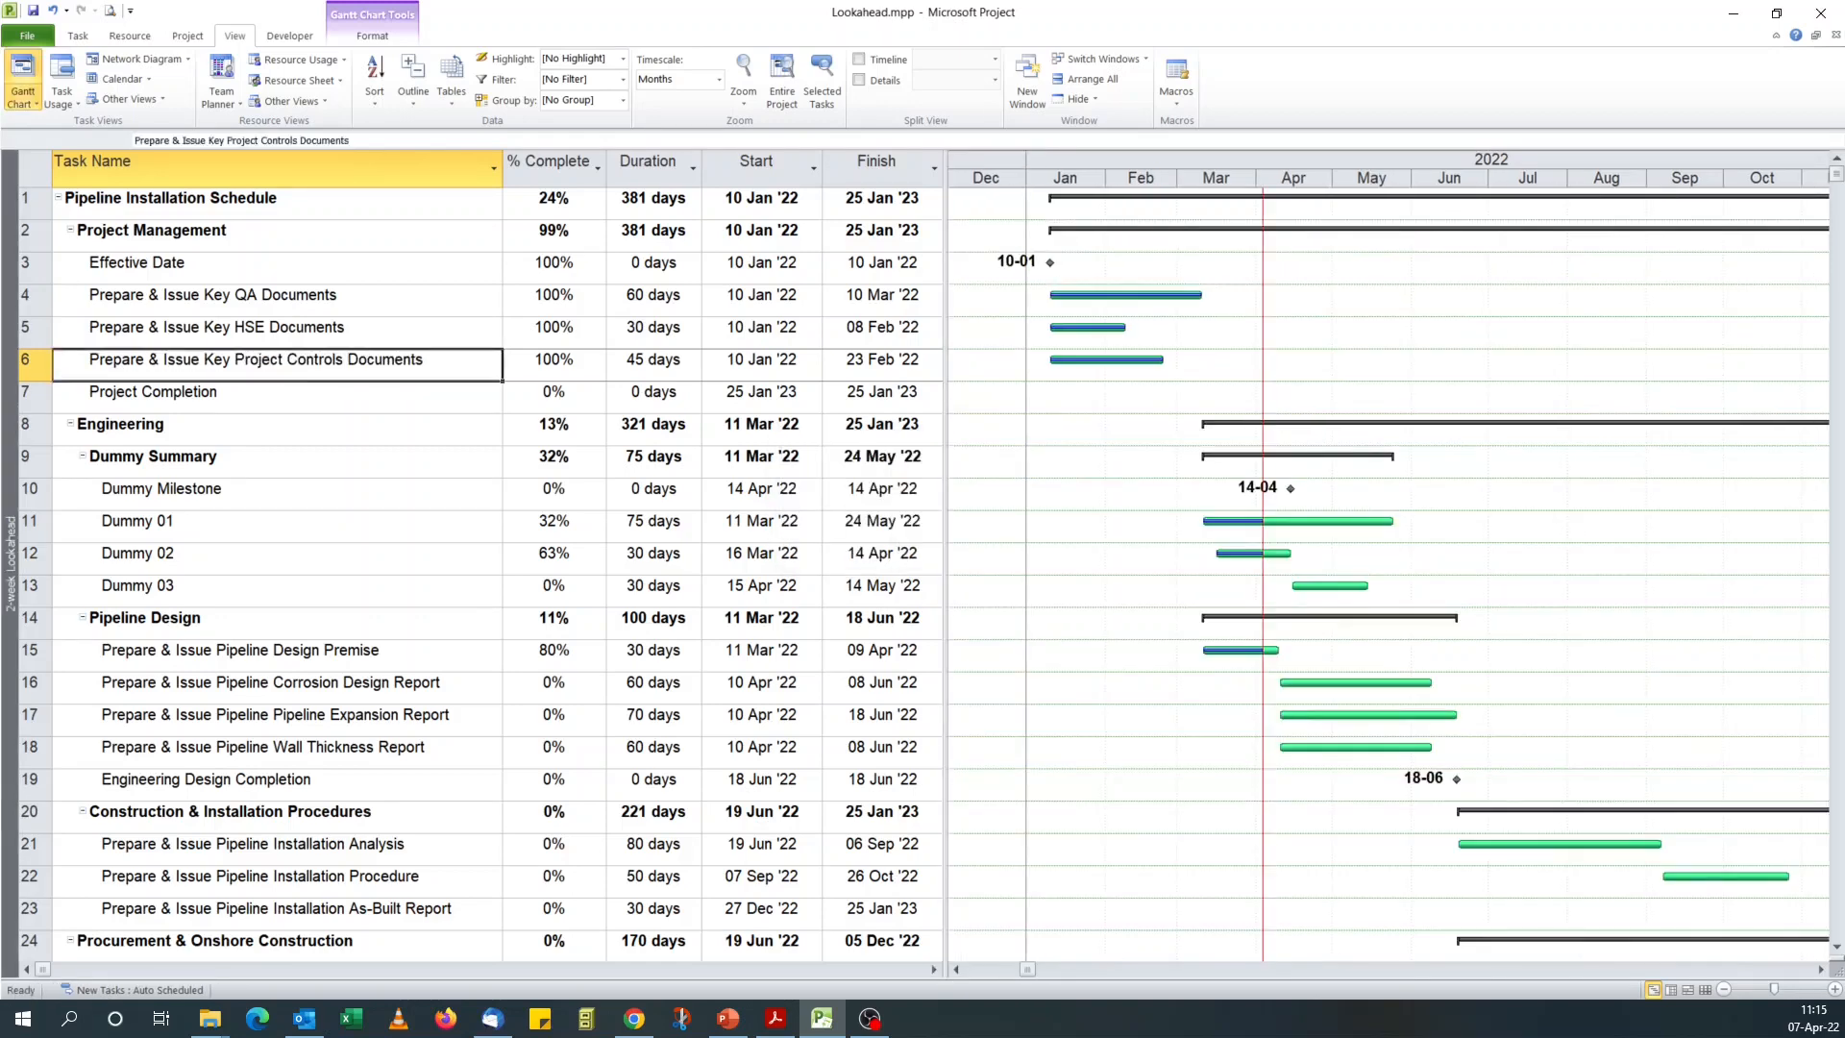
{"action": "left_click", "coordinate": [29, 106]}
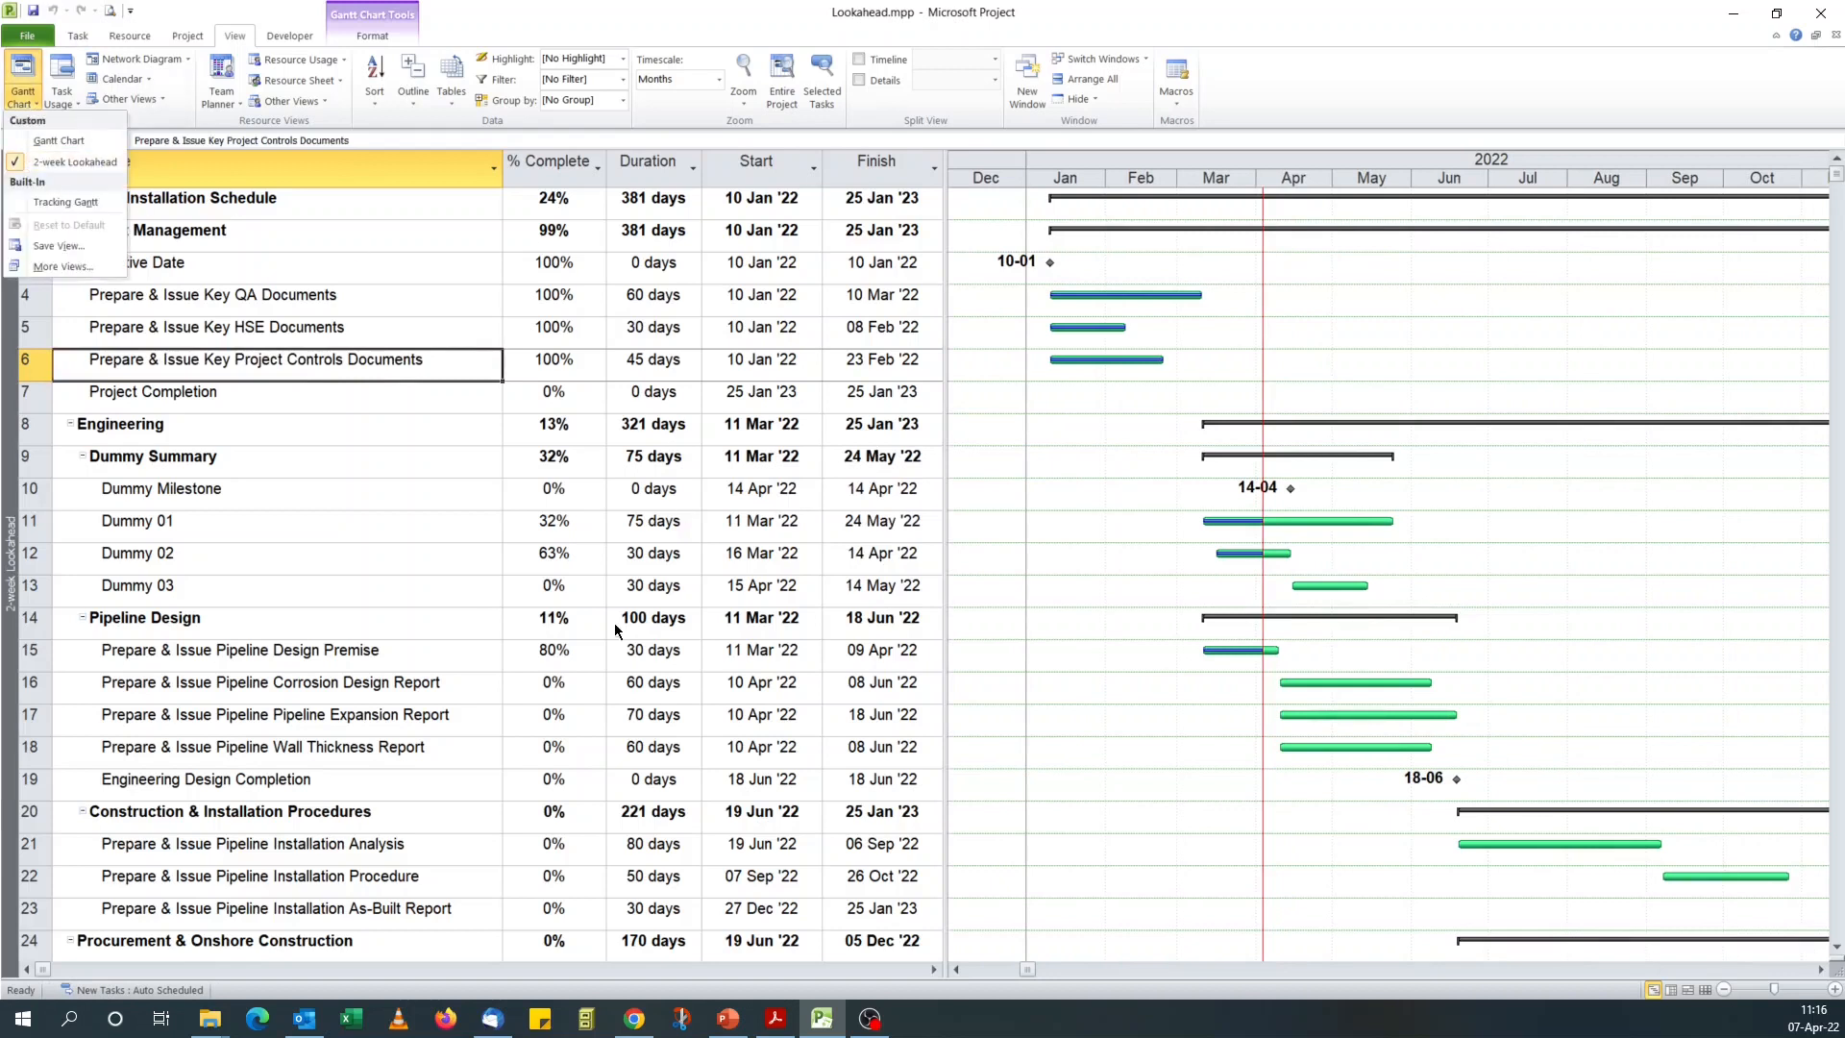
{"action": "left_click", "coordinate": [522, 603]}
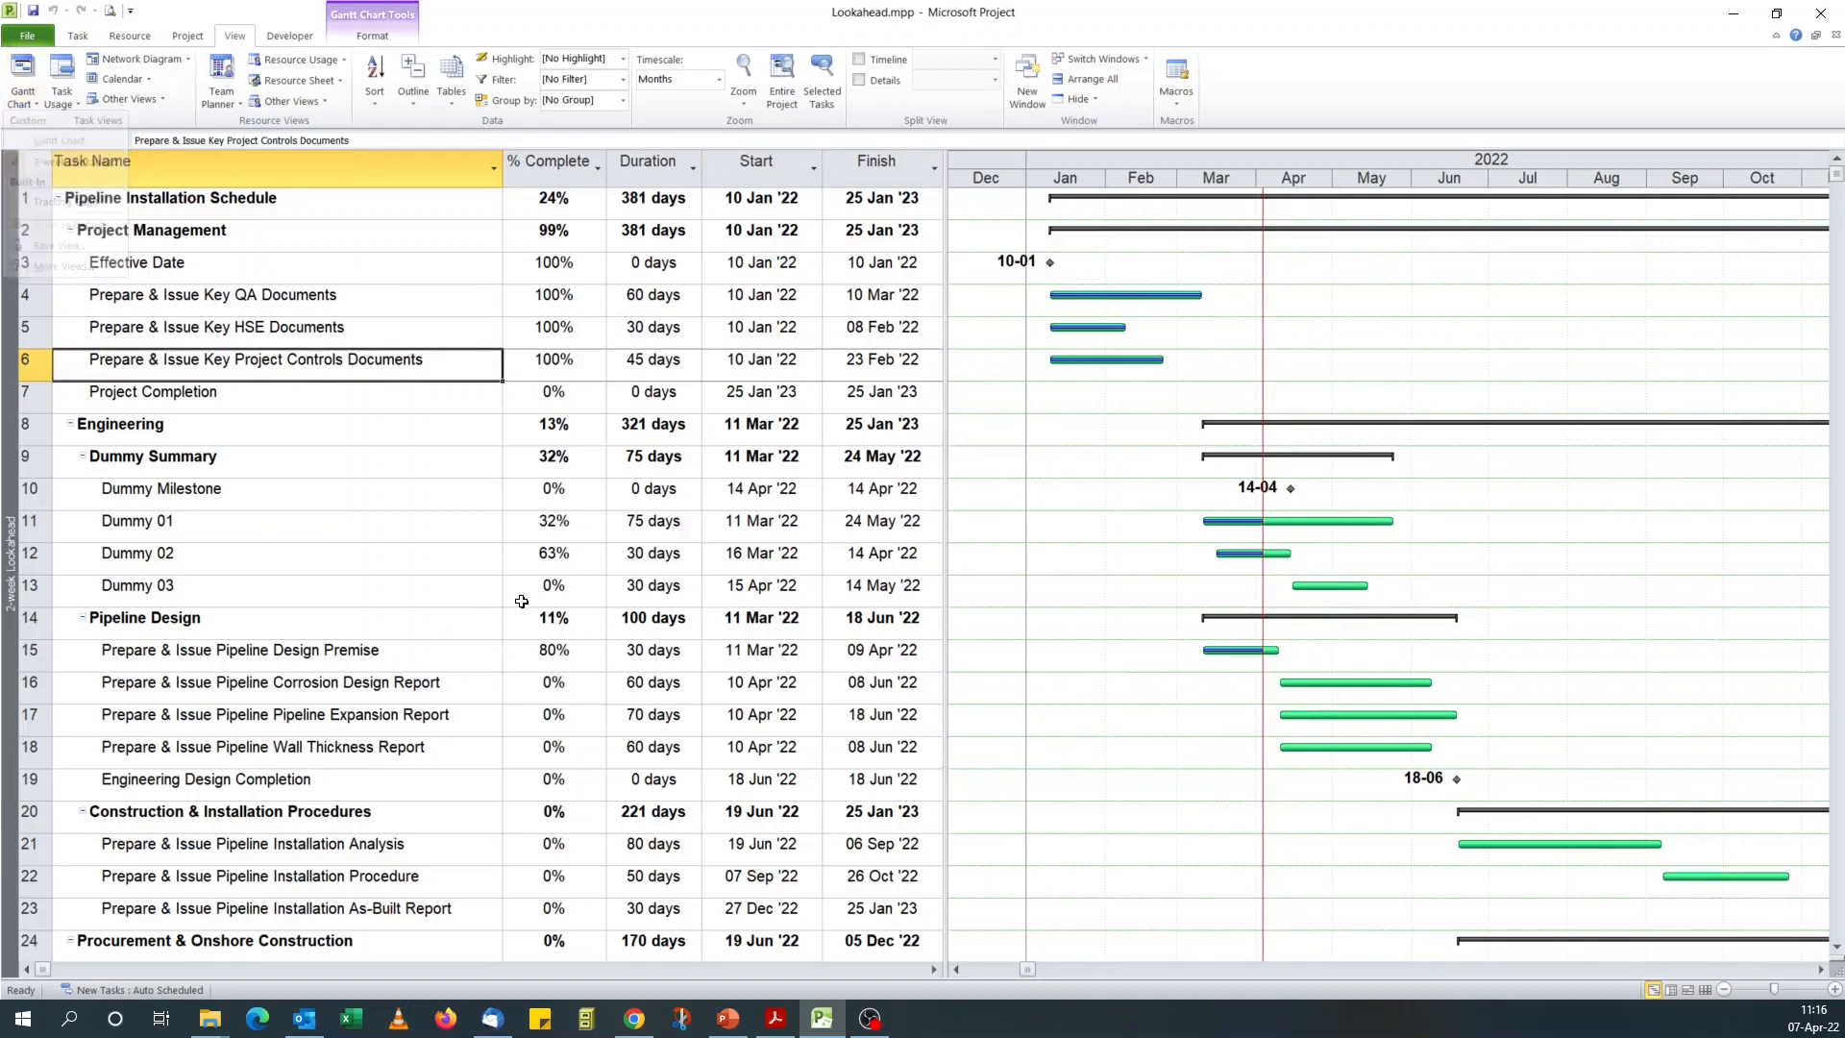
Start a new filter definition, then consult the Criteria slide in PowerPoint and return to Microsoft Project
{"action": "left_click", "coordinate": [623, 79]}
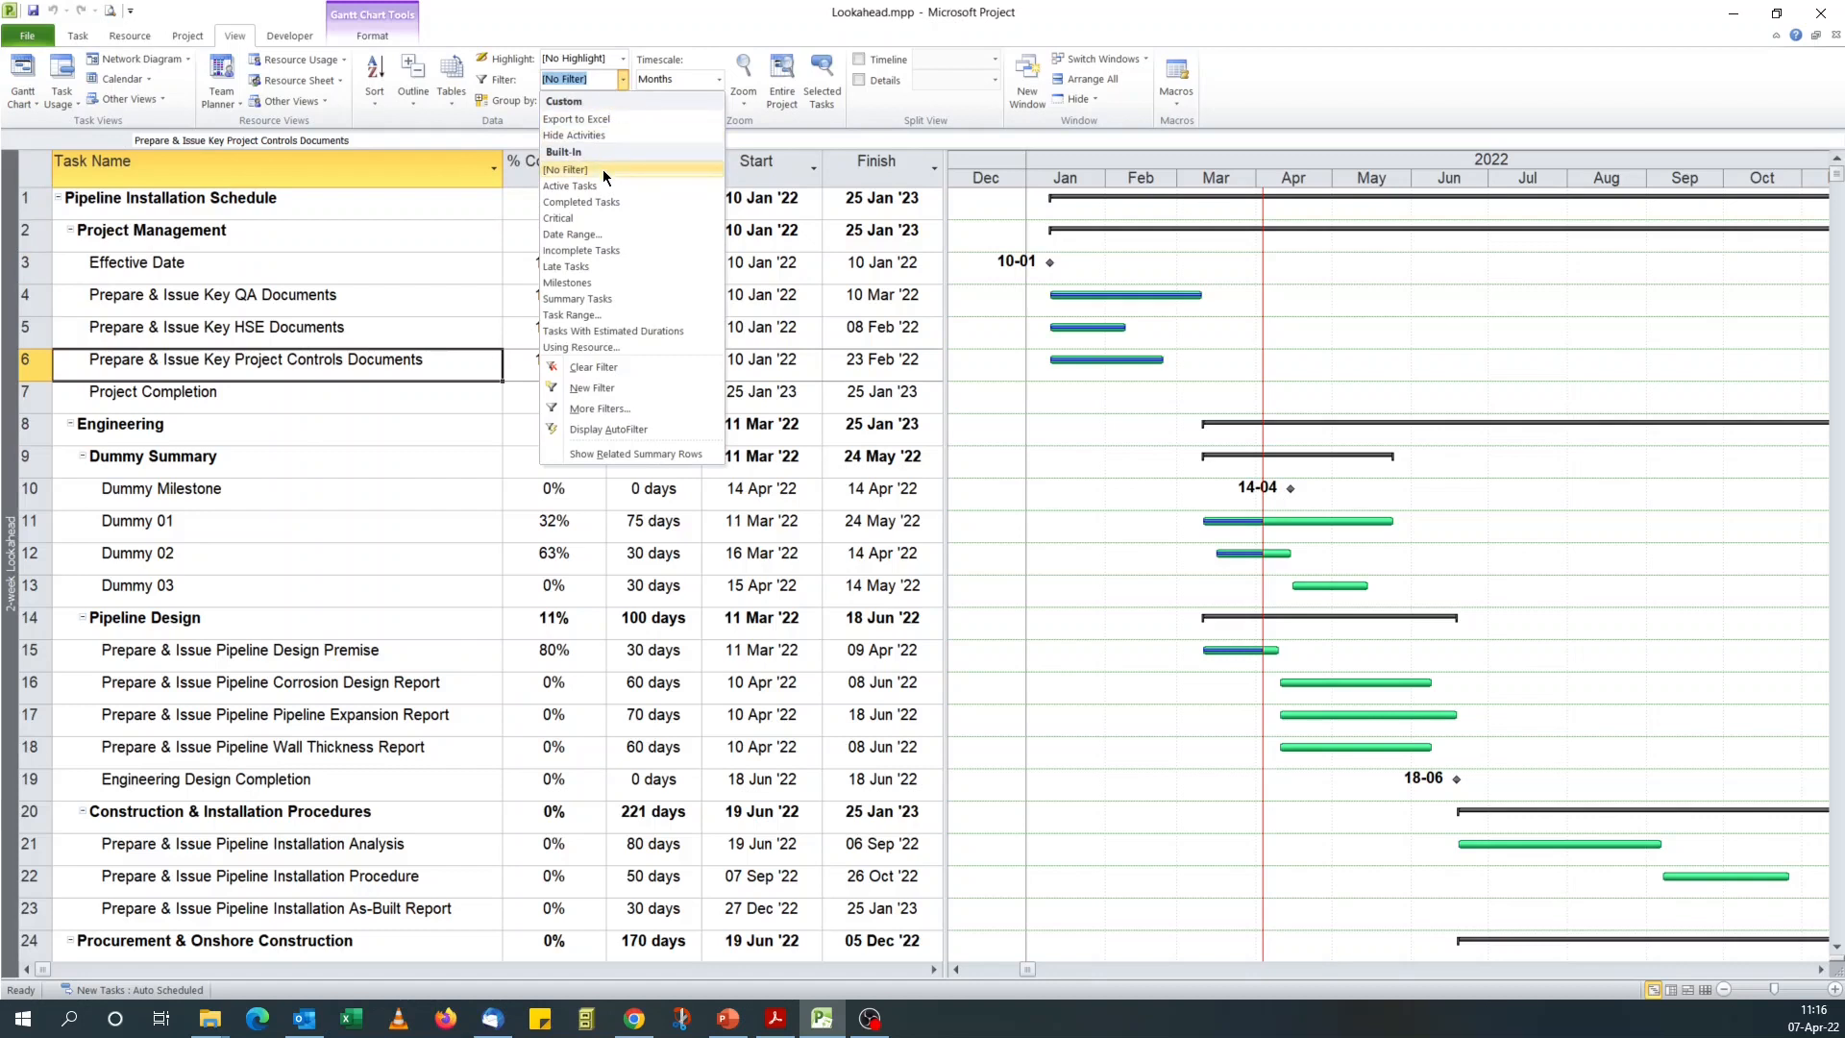
{"action": "left_click", "coordinate": [598, 388]}
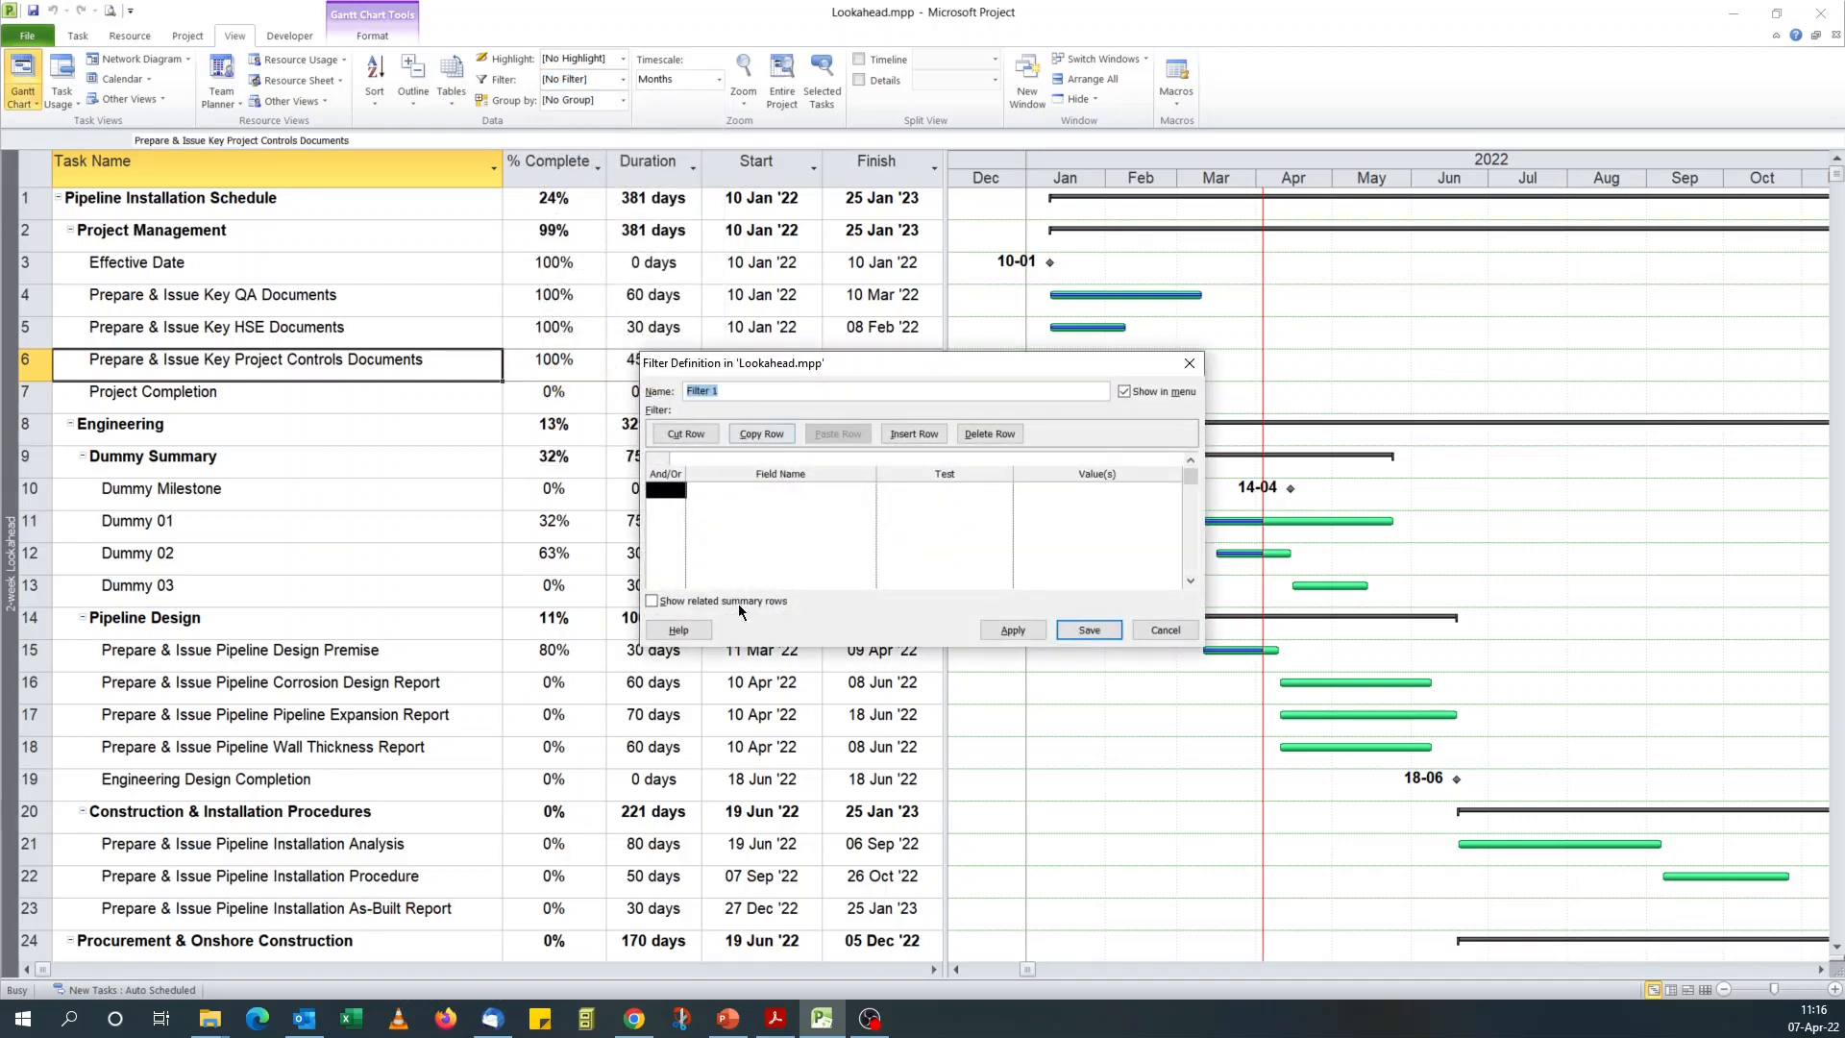
{"action": "left_click", "coordinate": [726, 1018]}
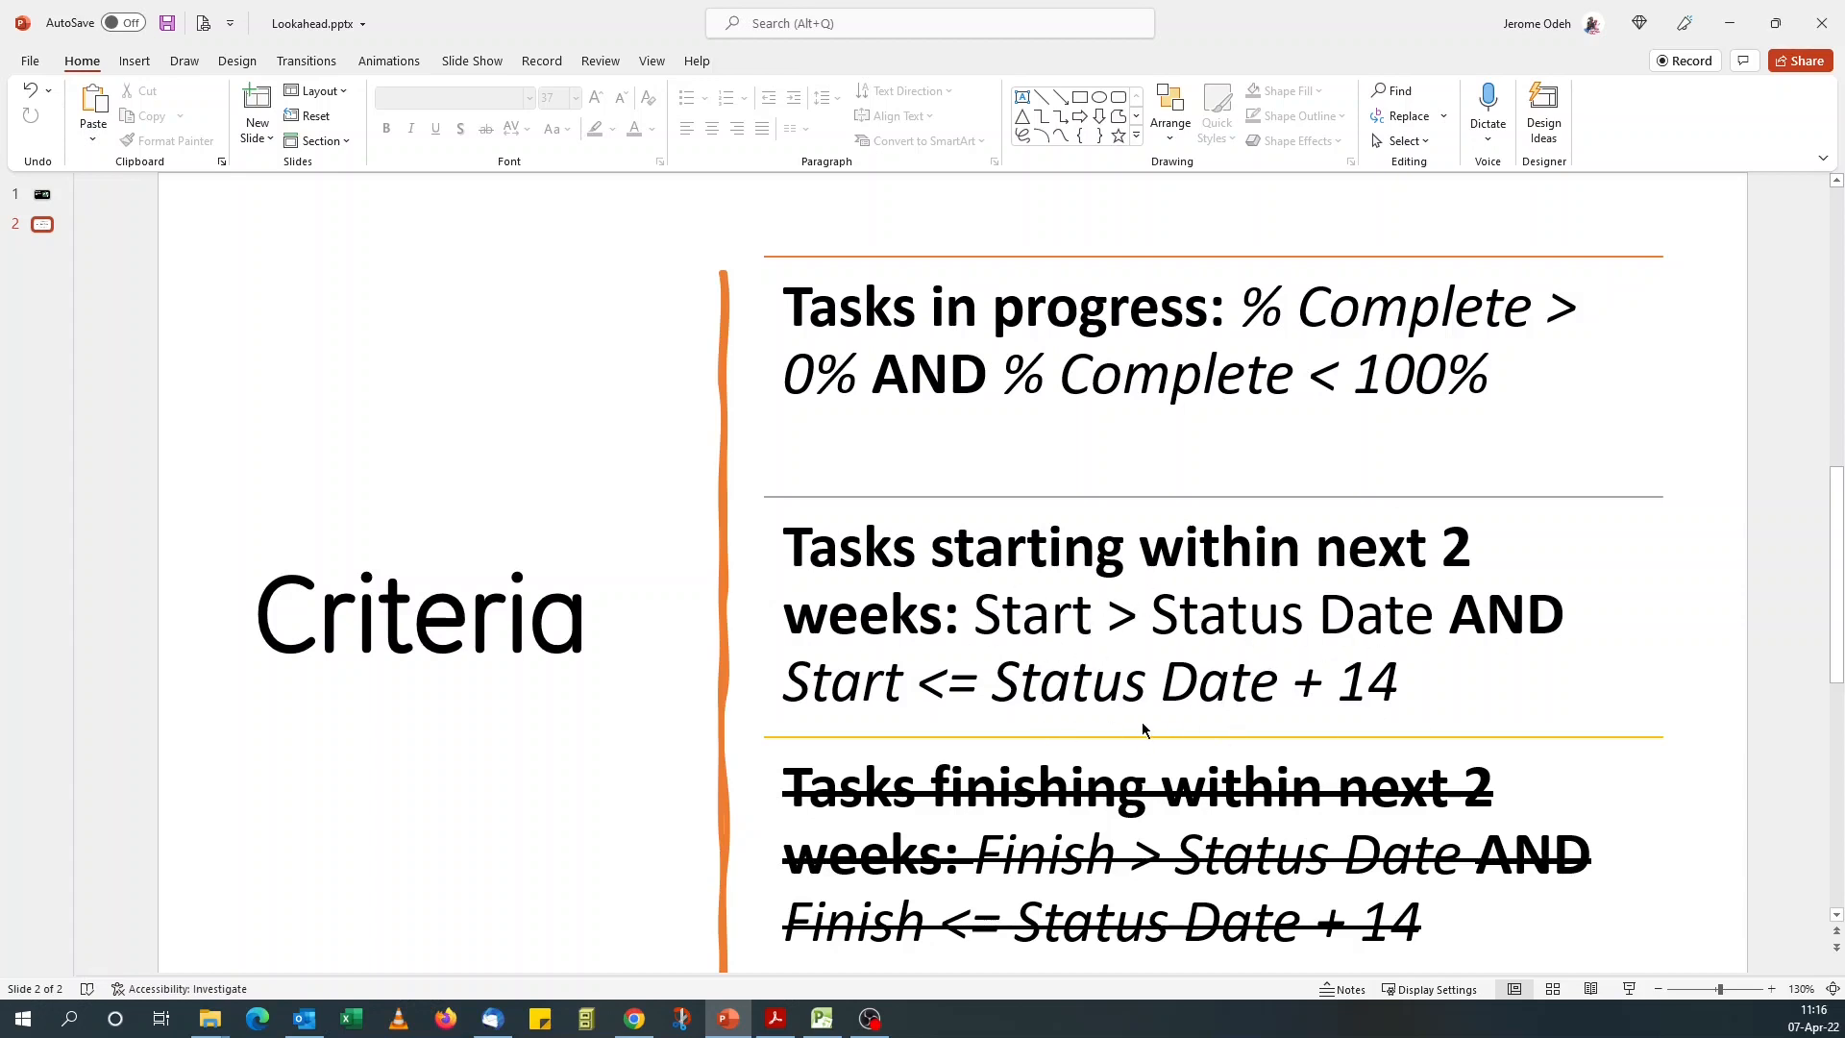
{"action": "left_click", "coordinate": [819, 1021]}
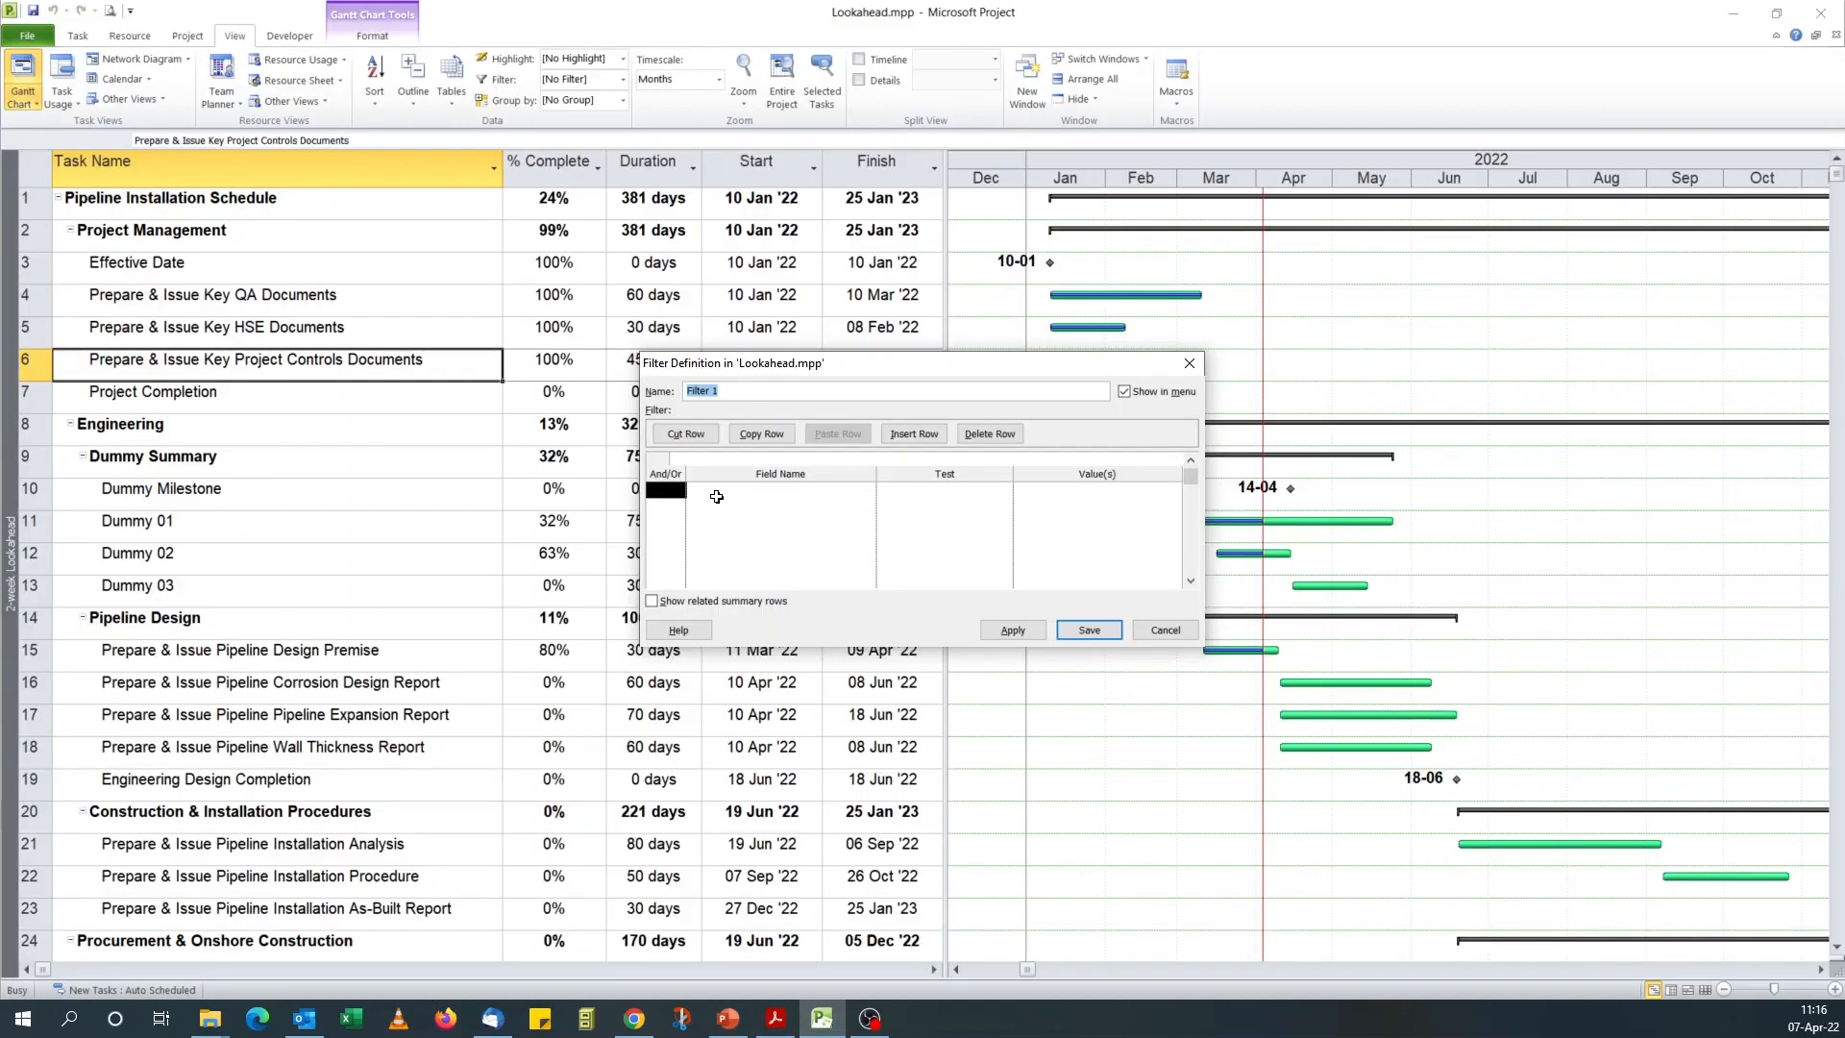
Define the filter's first condition as % Complete is greater than 0
{"action": "left_click", "coordinate": [720, 496]}
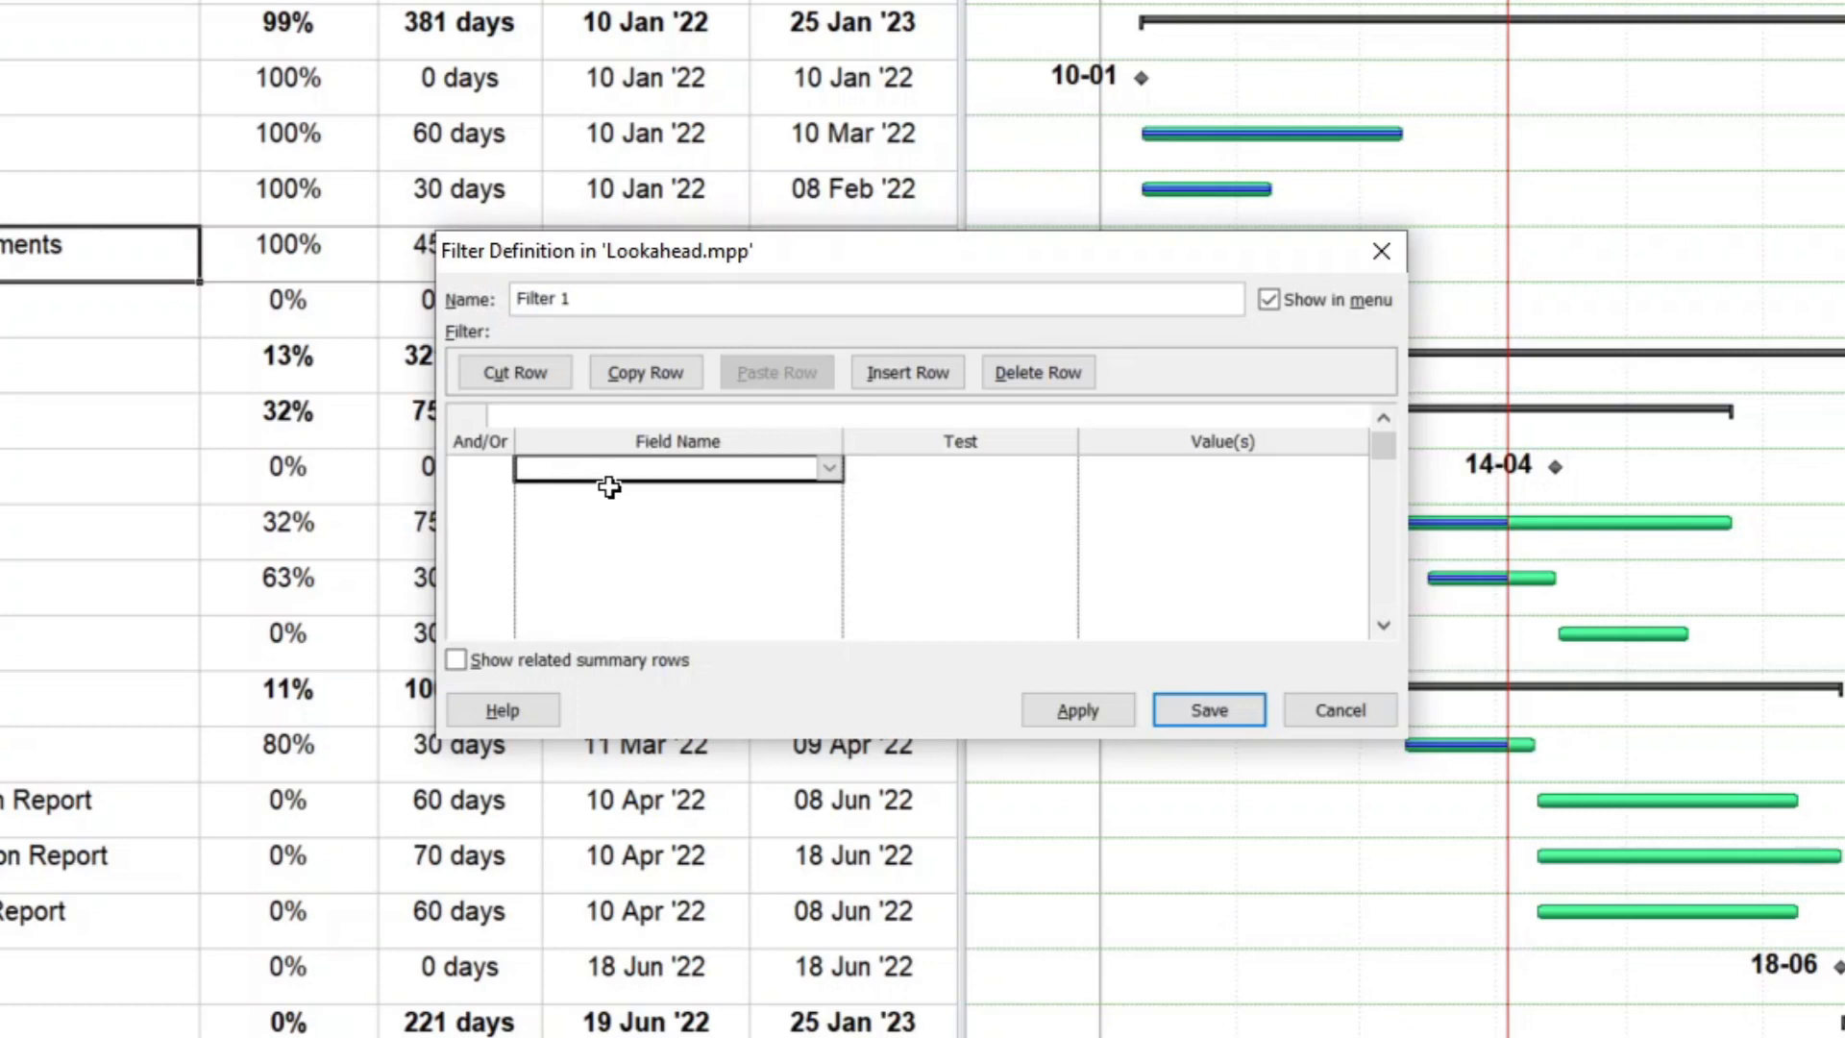
{"action": "type", "text": "% Complete"}
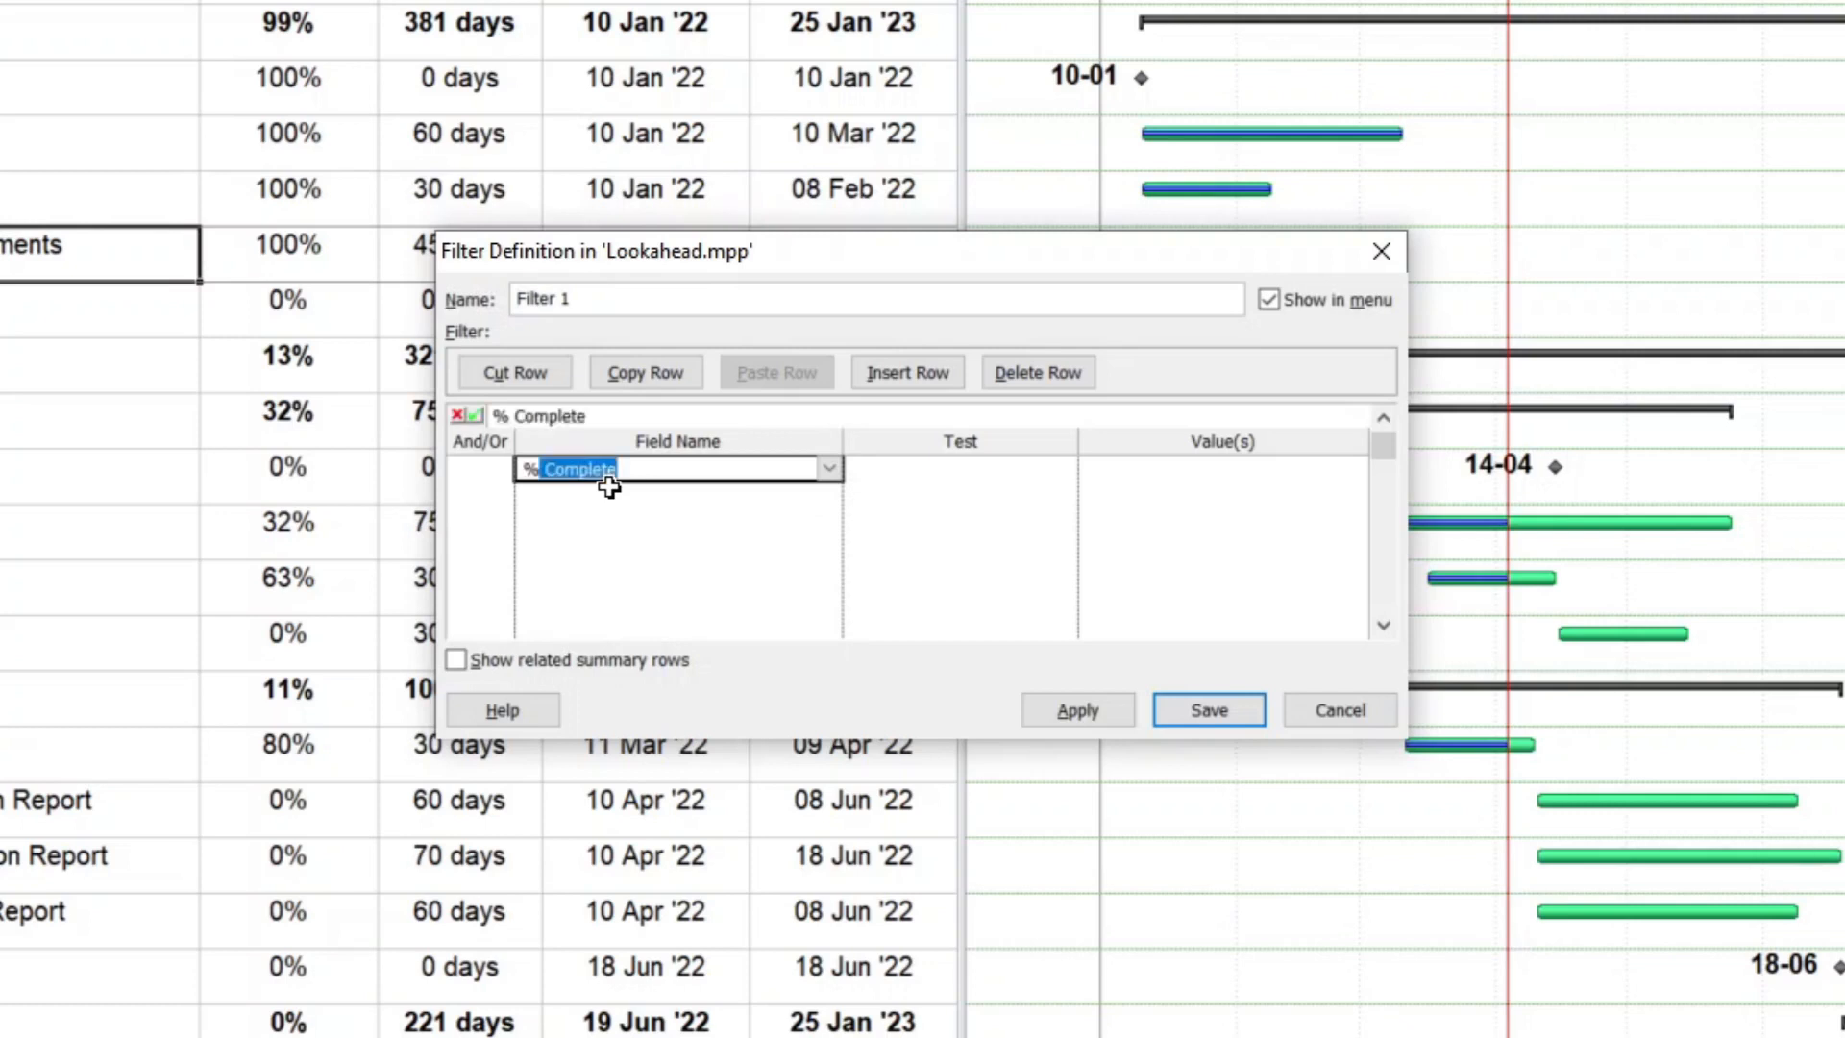
{"action": "left_click", "coordinate": [877, 468]}
{"action": "left_click", "coordinate": [1064, 465]}
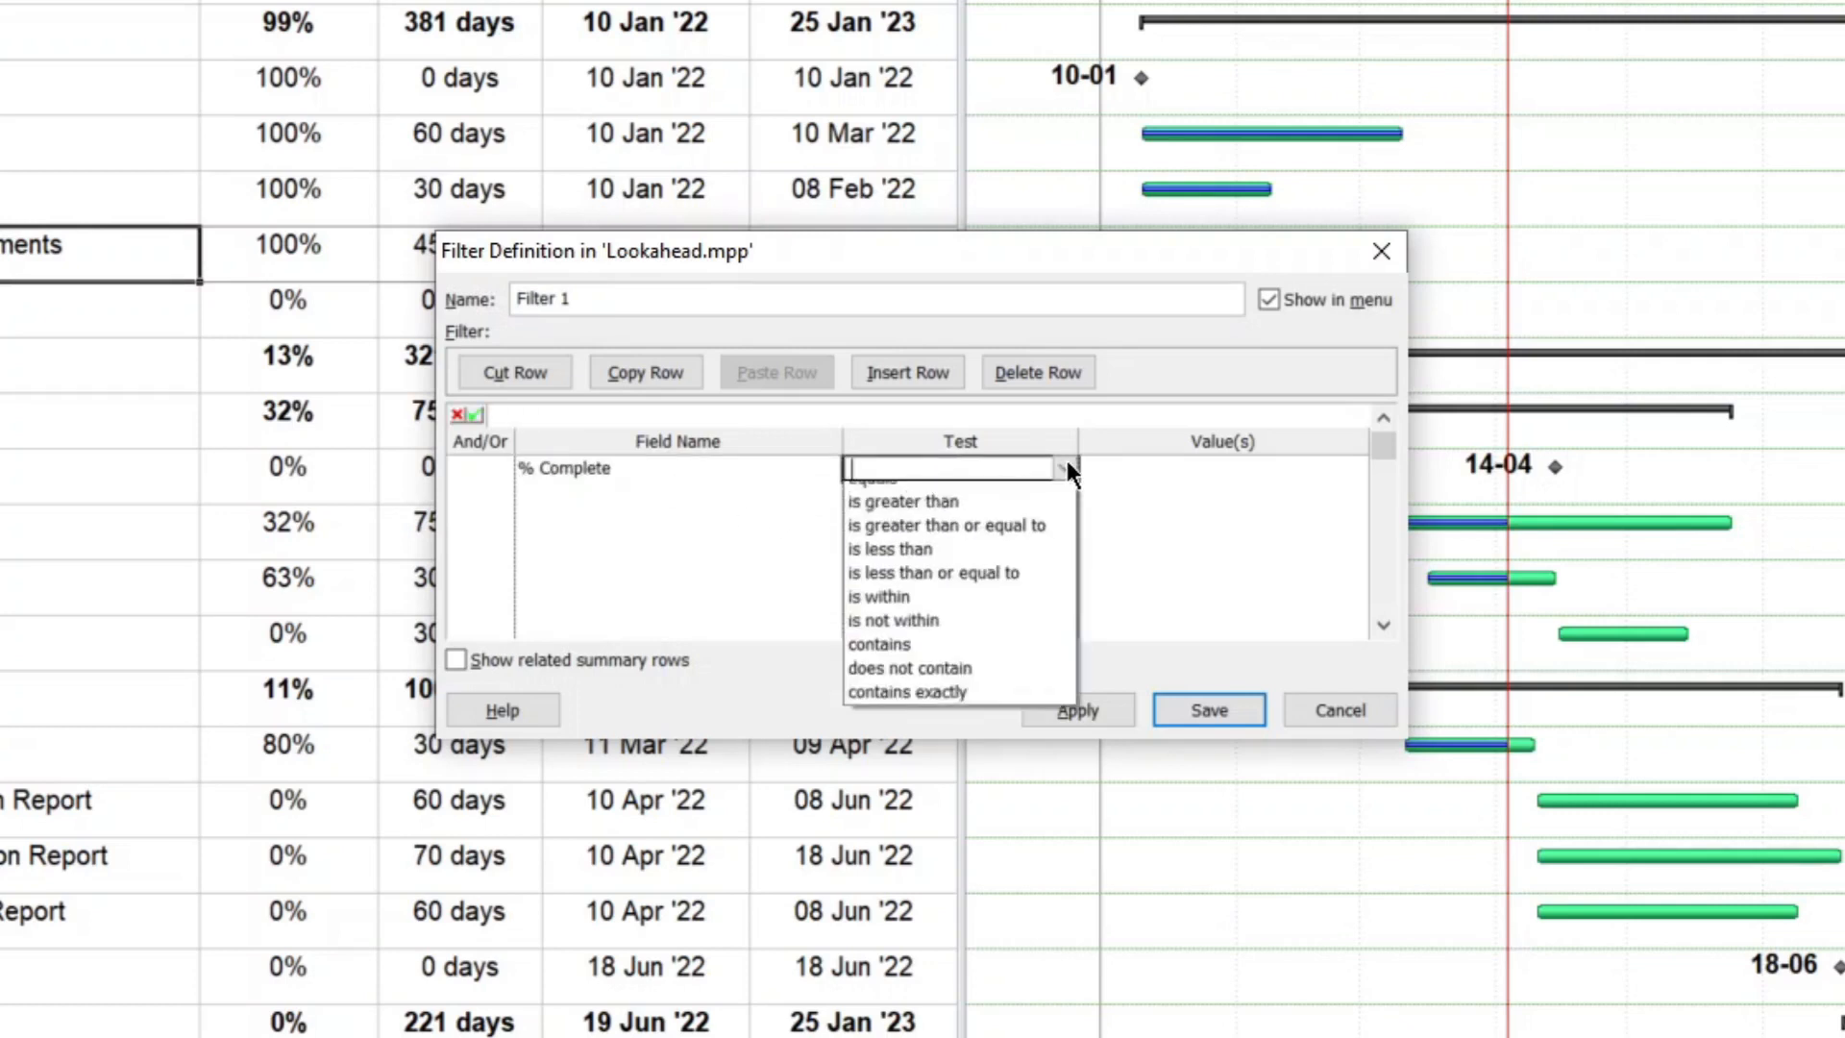
{"action": "left_click", "coordinate": [982, 536]}
{"action": "left_click", "coordinate": [1115, 473]}
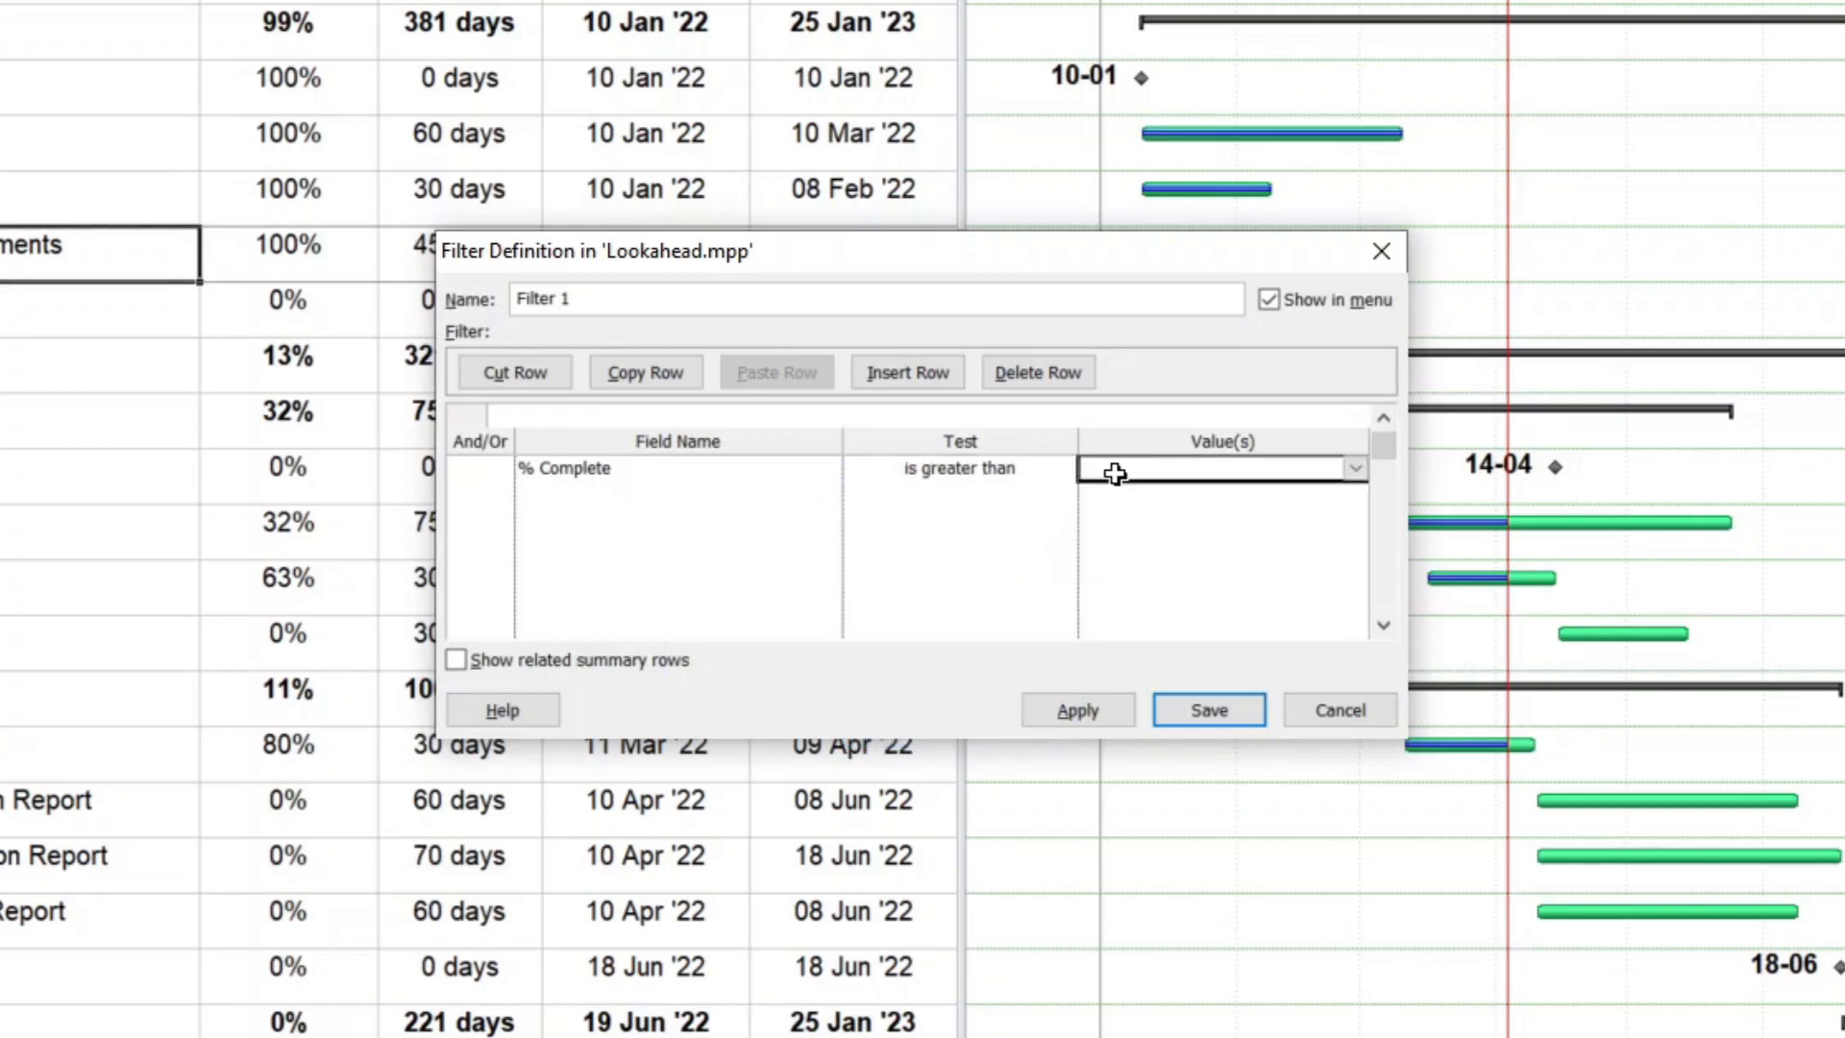
{"action": "type", "text": "0"}
Add a second filter condition joined with And, requiring % Complete is less than 100
{"action": "left_click", "coordinate": [595, 499]}
{"action": "left_click", "coordinate": [503, 492]}
{"action": "left_click", "coordinate": [505, 491]}
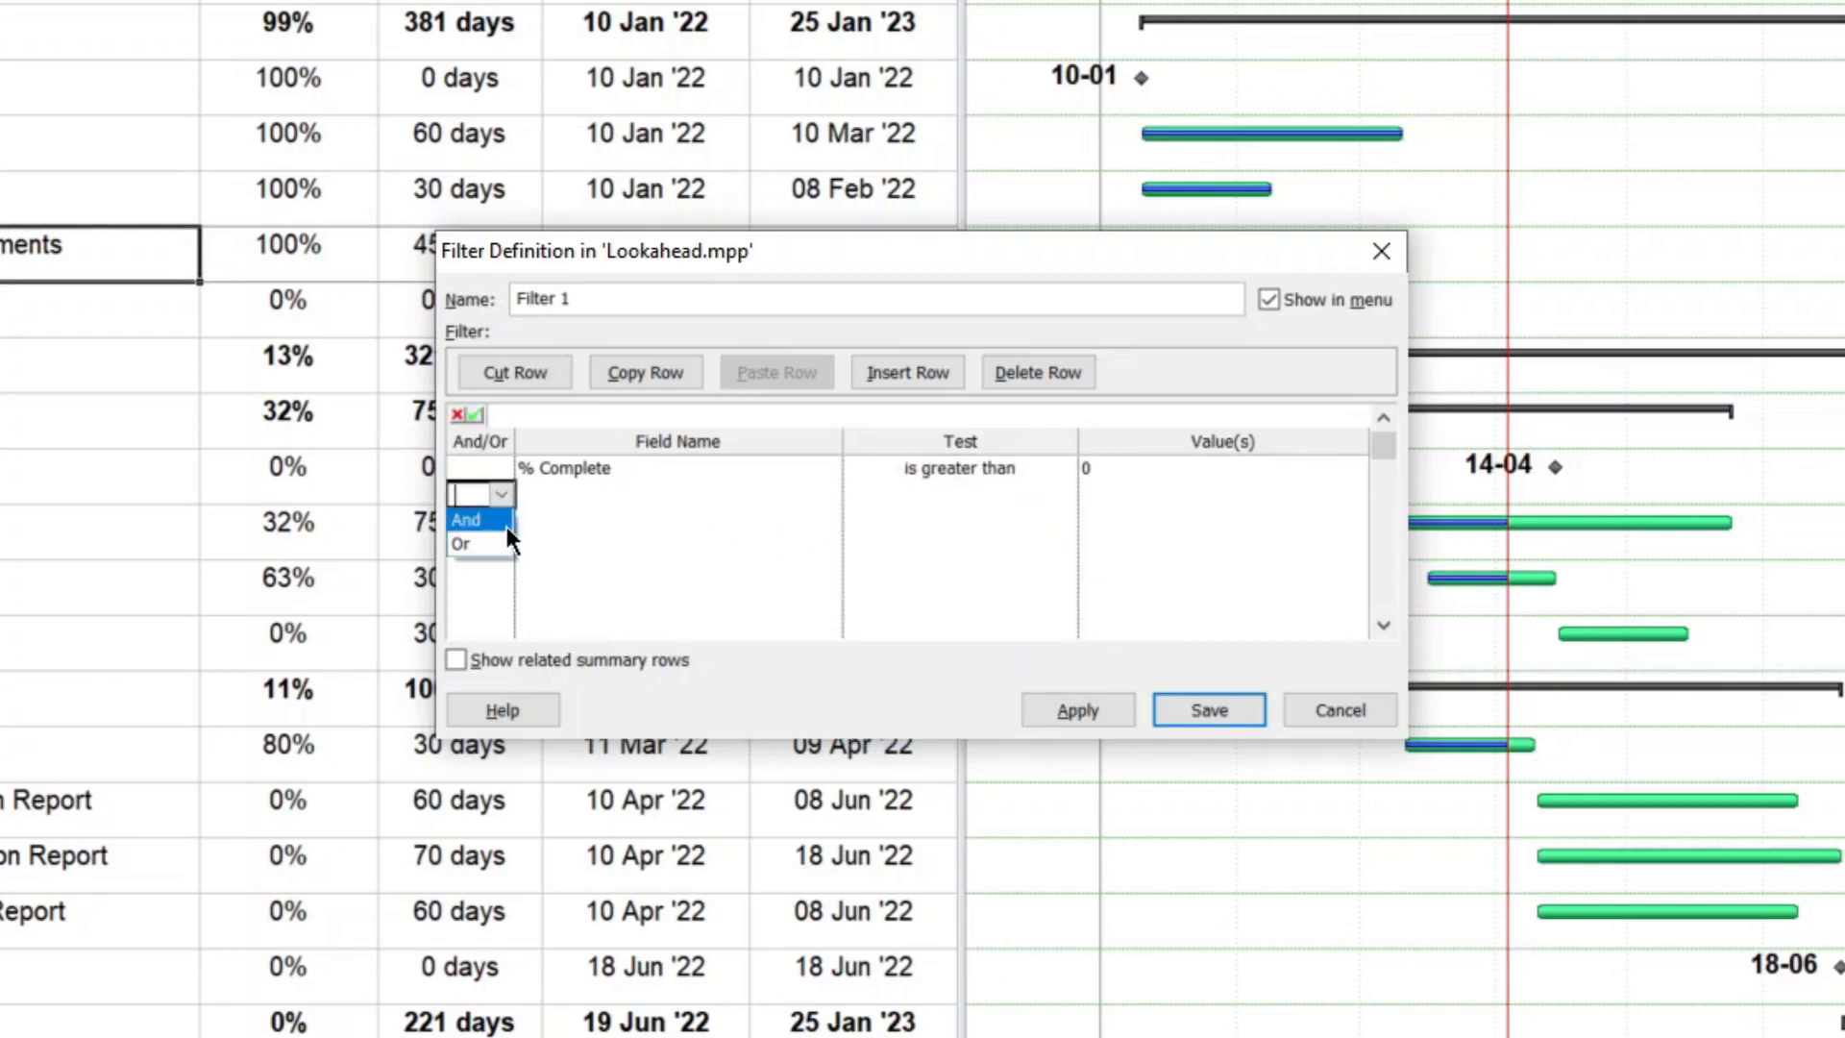
{"action": "left_click", "coordinate": [505, 526]}
{"action": "left_click", "coordinate": [588, 495]}
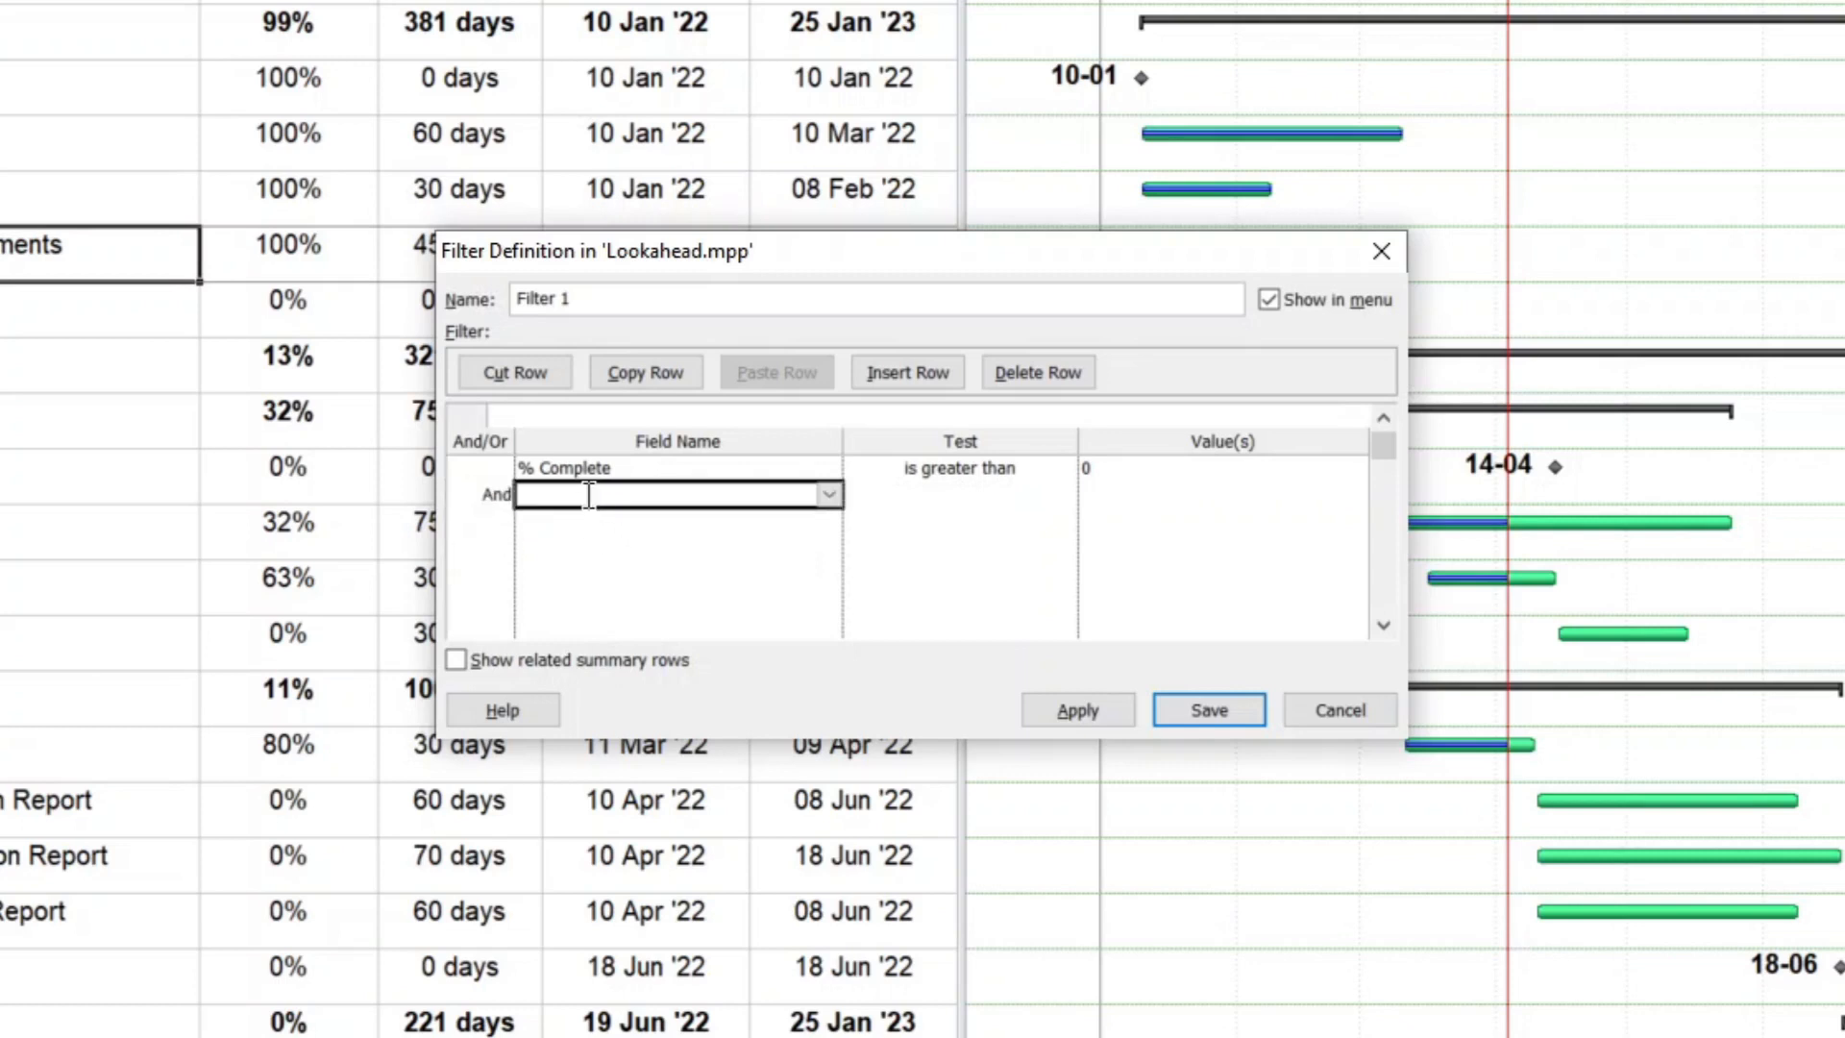
{"action": "type", "text": "% Complete"}
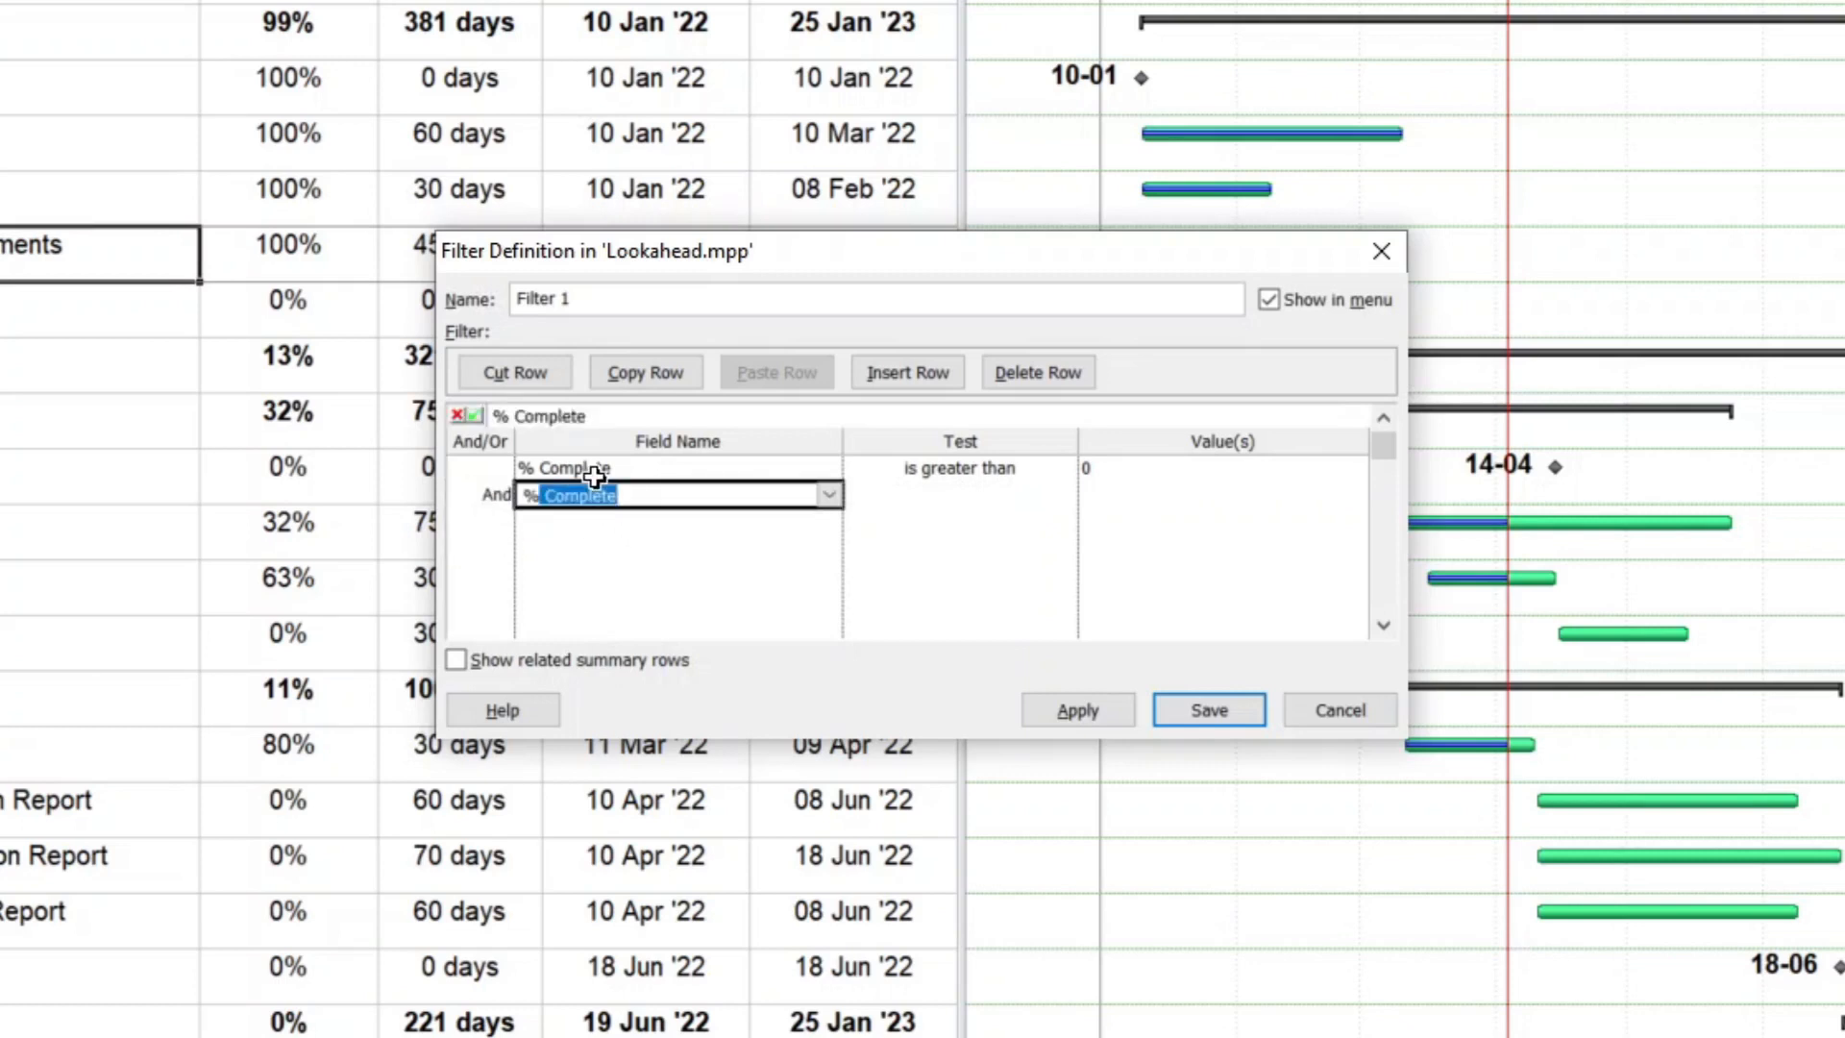
{"action": "left_click", "coordinate": [918, 495]}
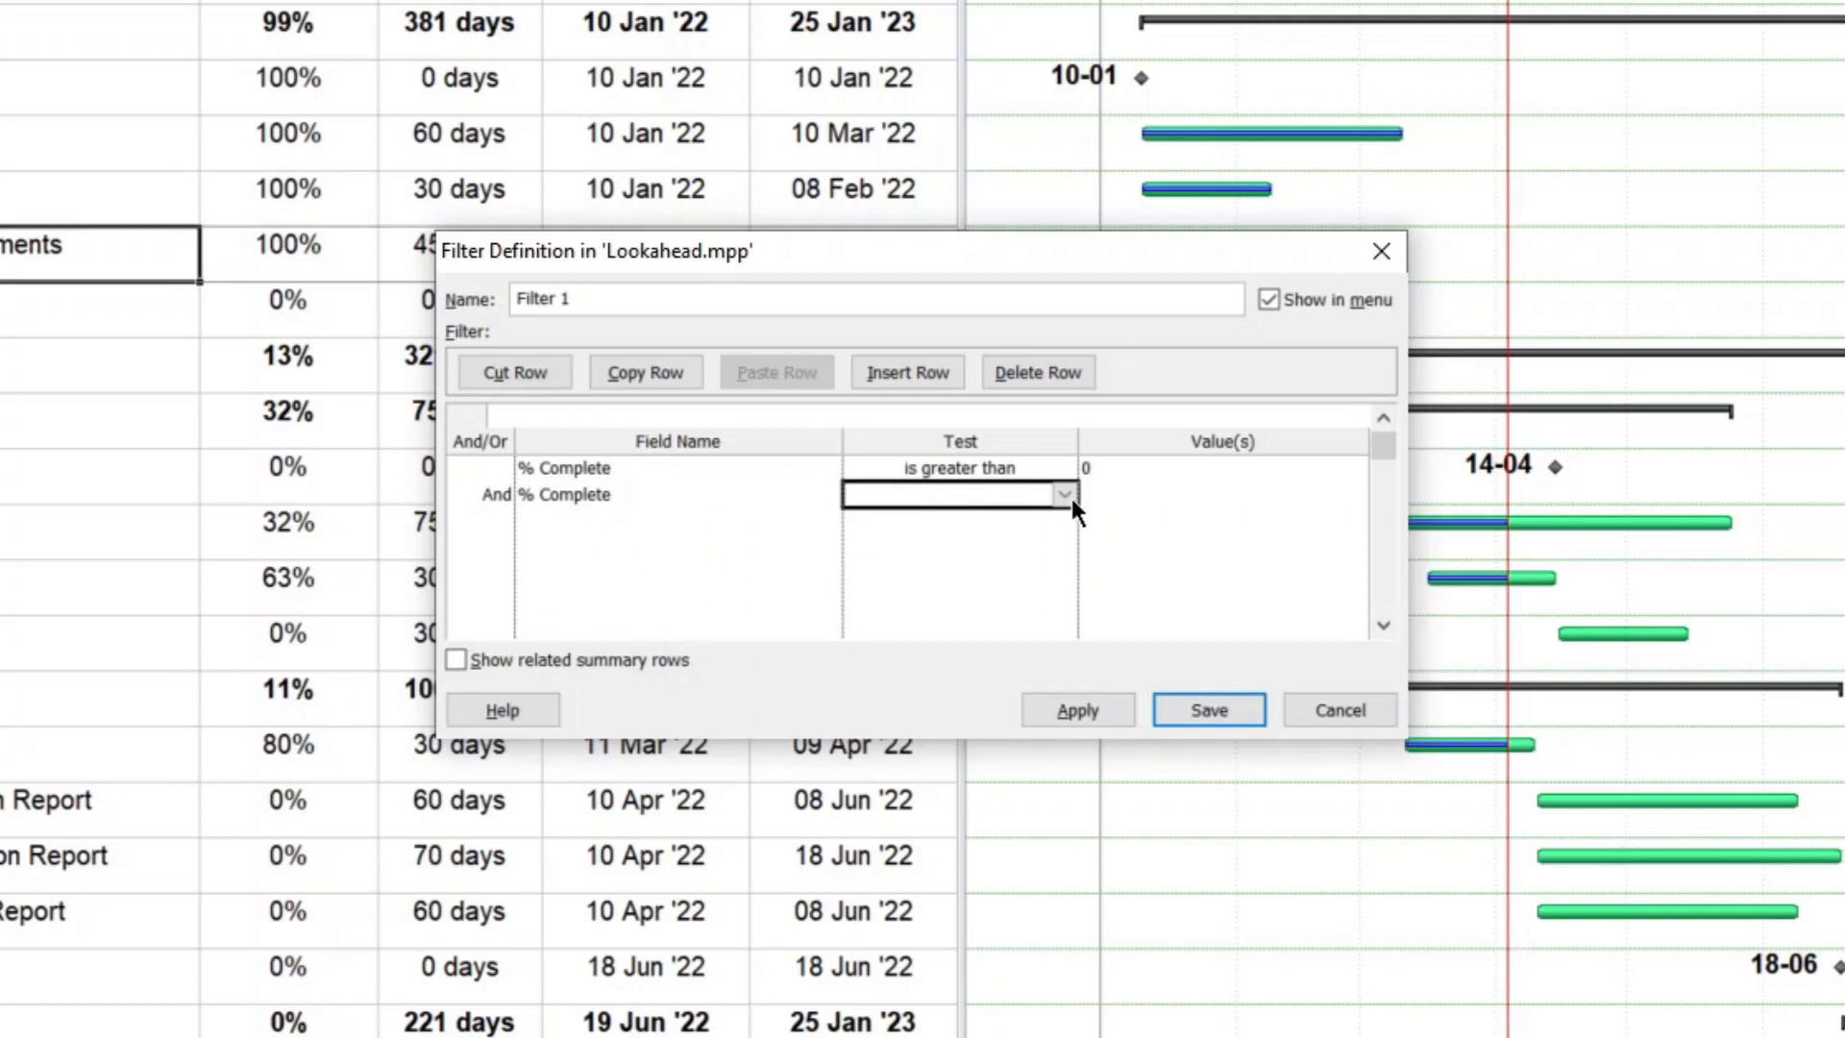
{"action": "left_click", "coordinate": [1068, 495]}
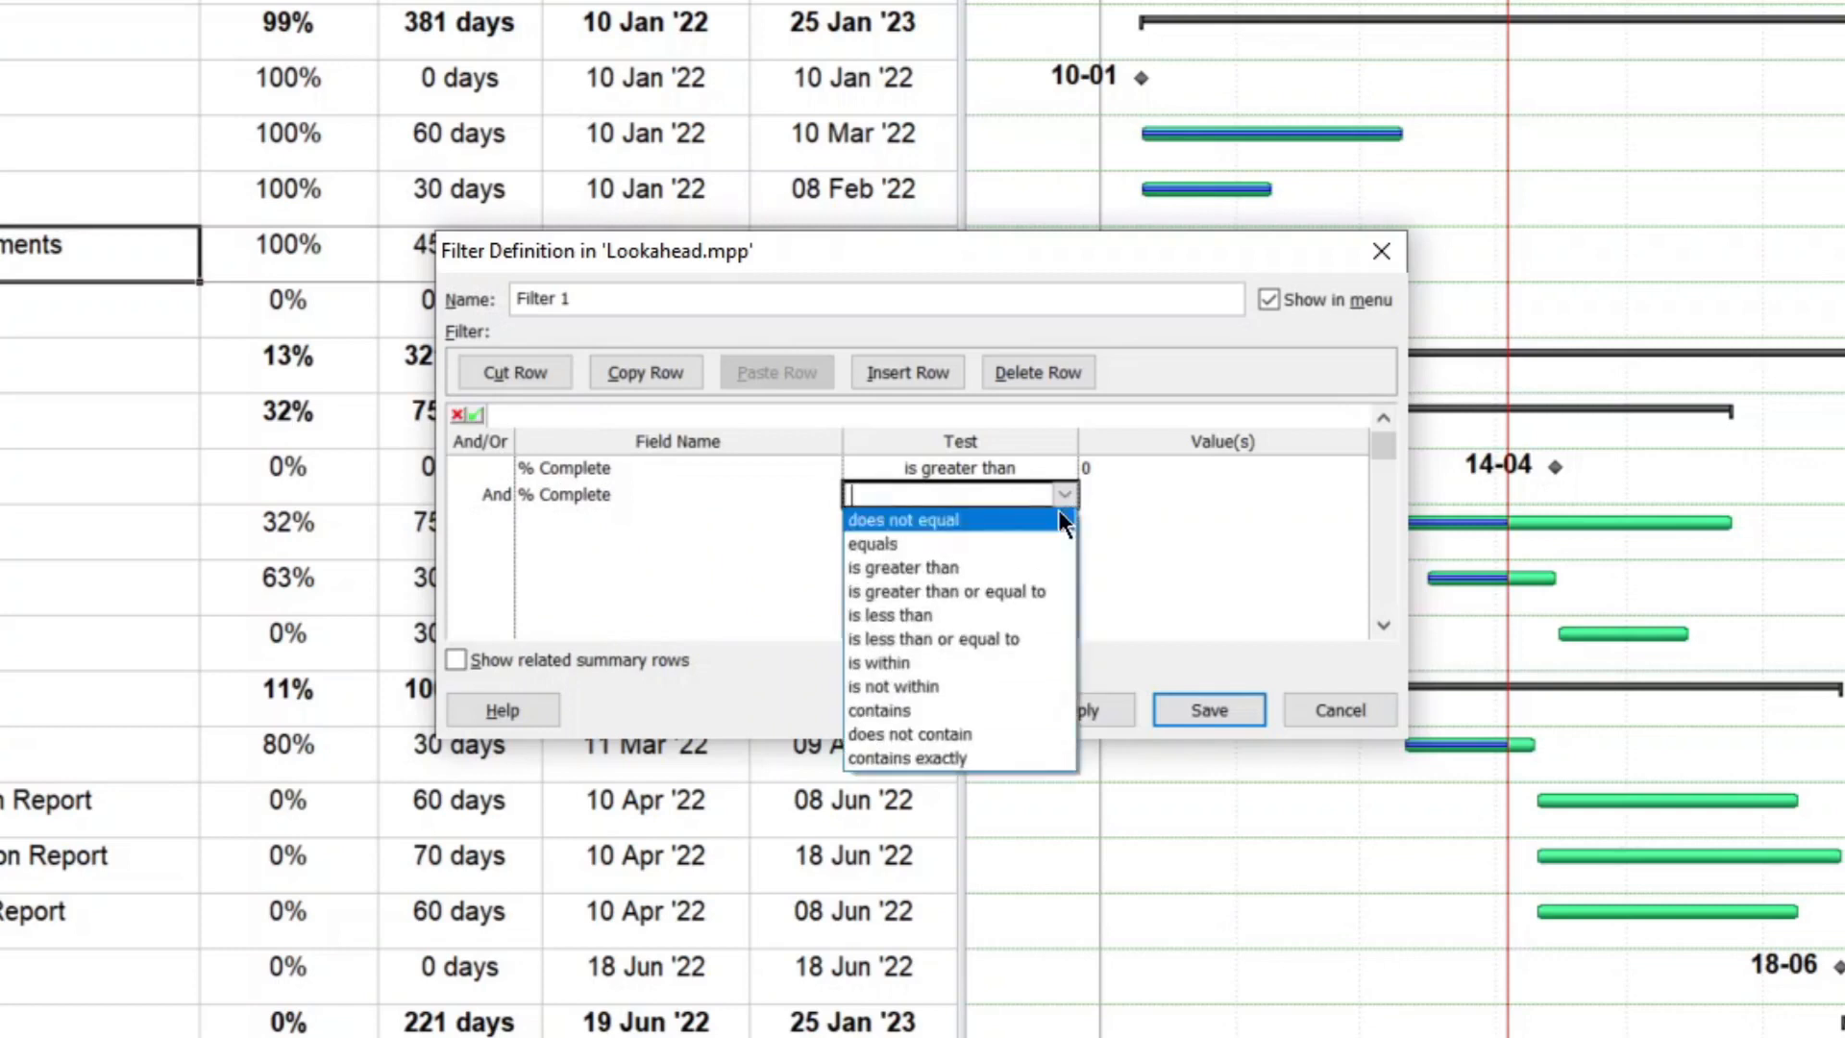
{"action": "left_click", "coordinate": [934, 615]}
{"action": "left_click", "coordinate": [1121, 494]}
{"action": "type", "text": "10"}
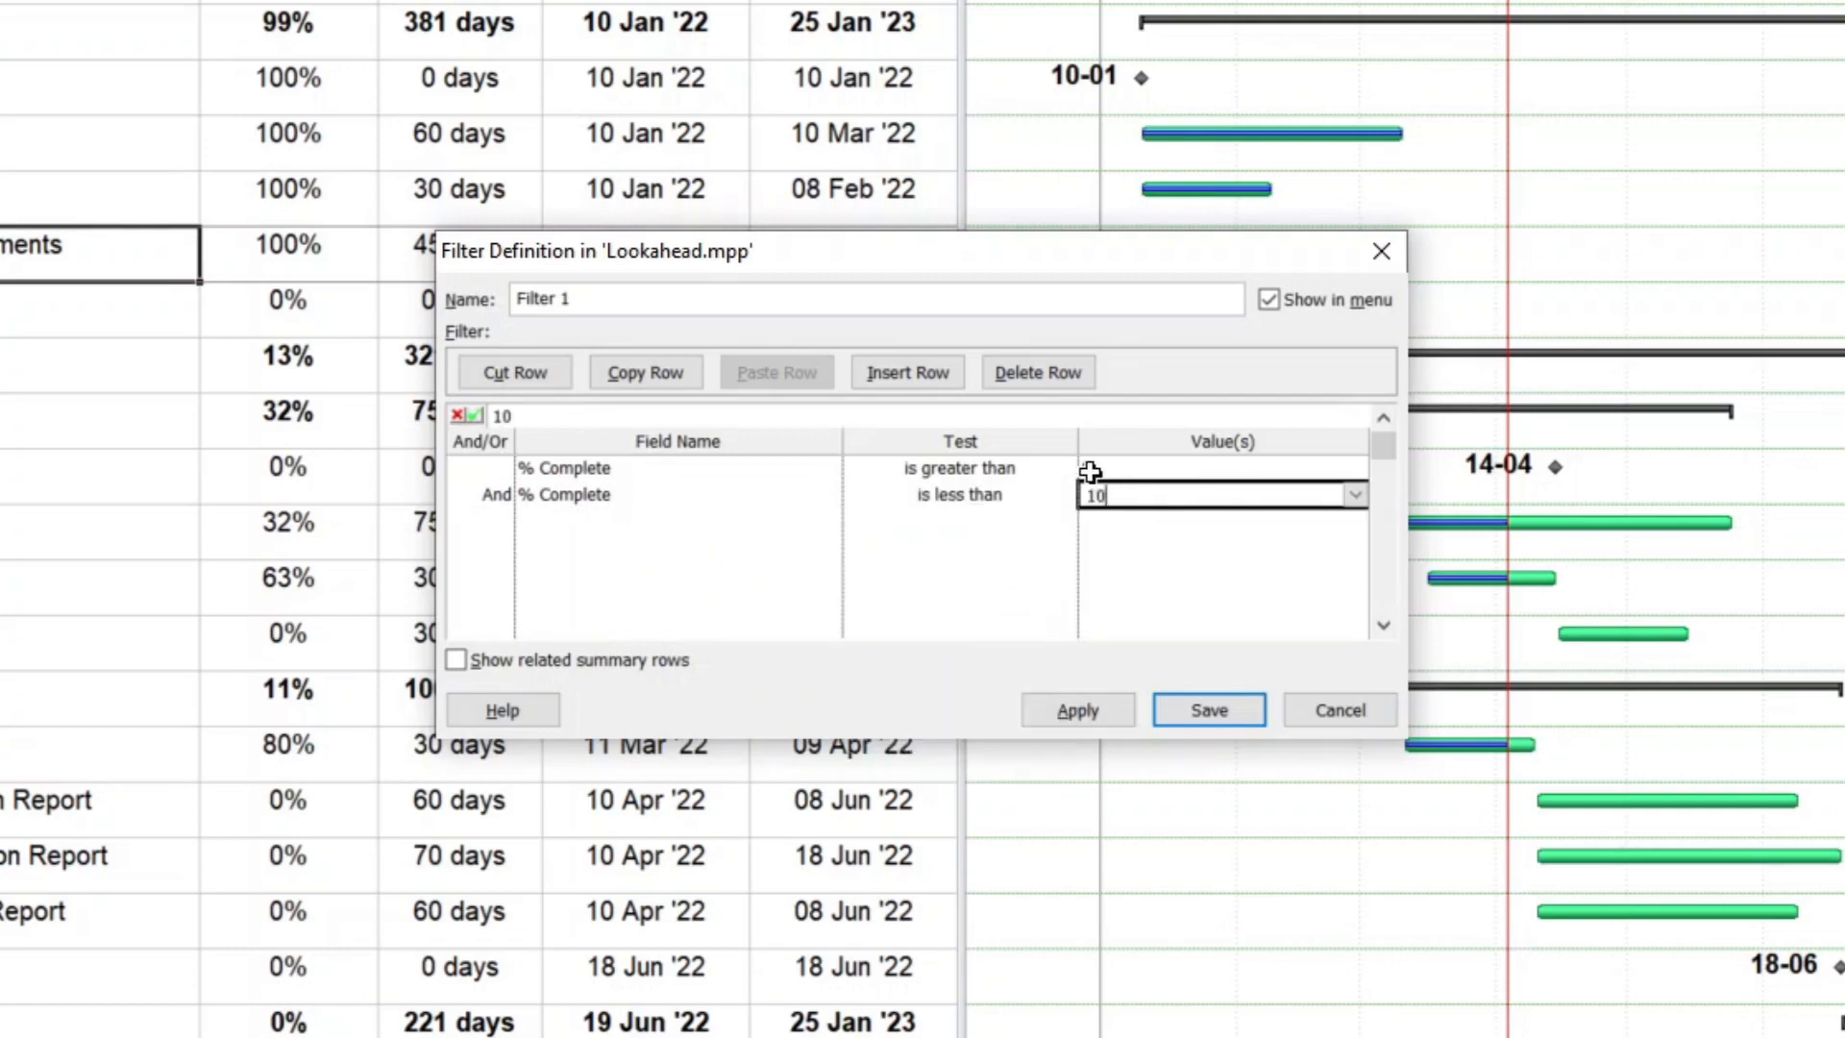
{"action": "type", "text": "0"}
Start an Or group in the filter with the Start field and the test is greater than
{"action": "left_click", "coordinate": [637, 517]}
{"action": "left_click", "coordinate": [475, 521]}
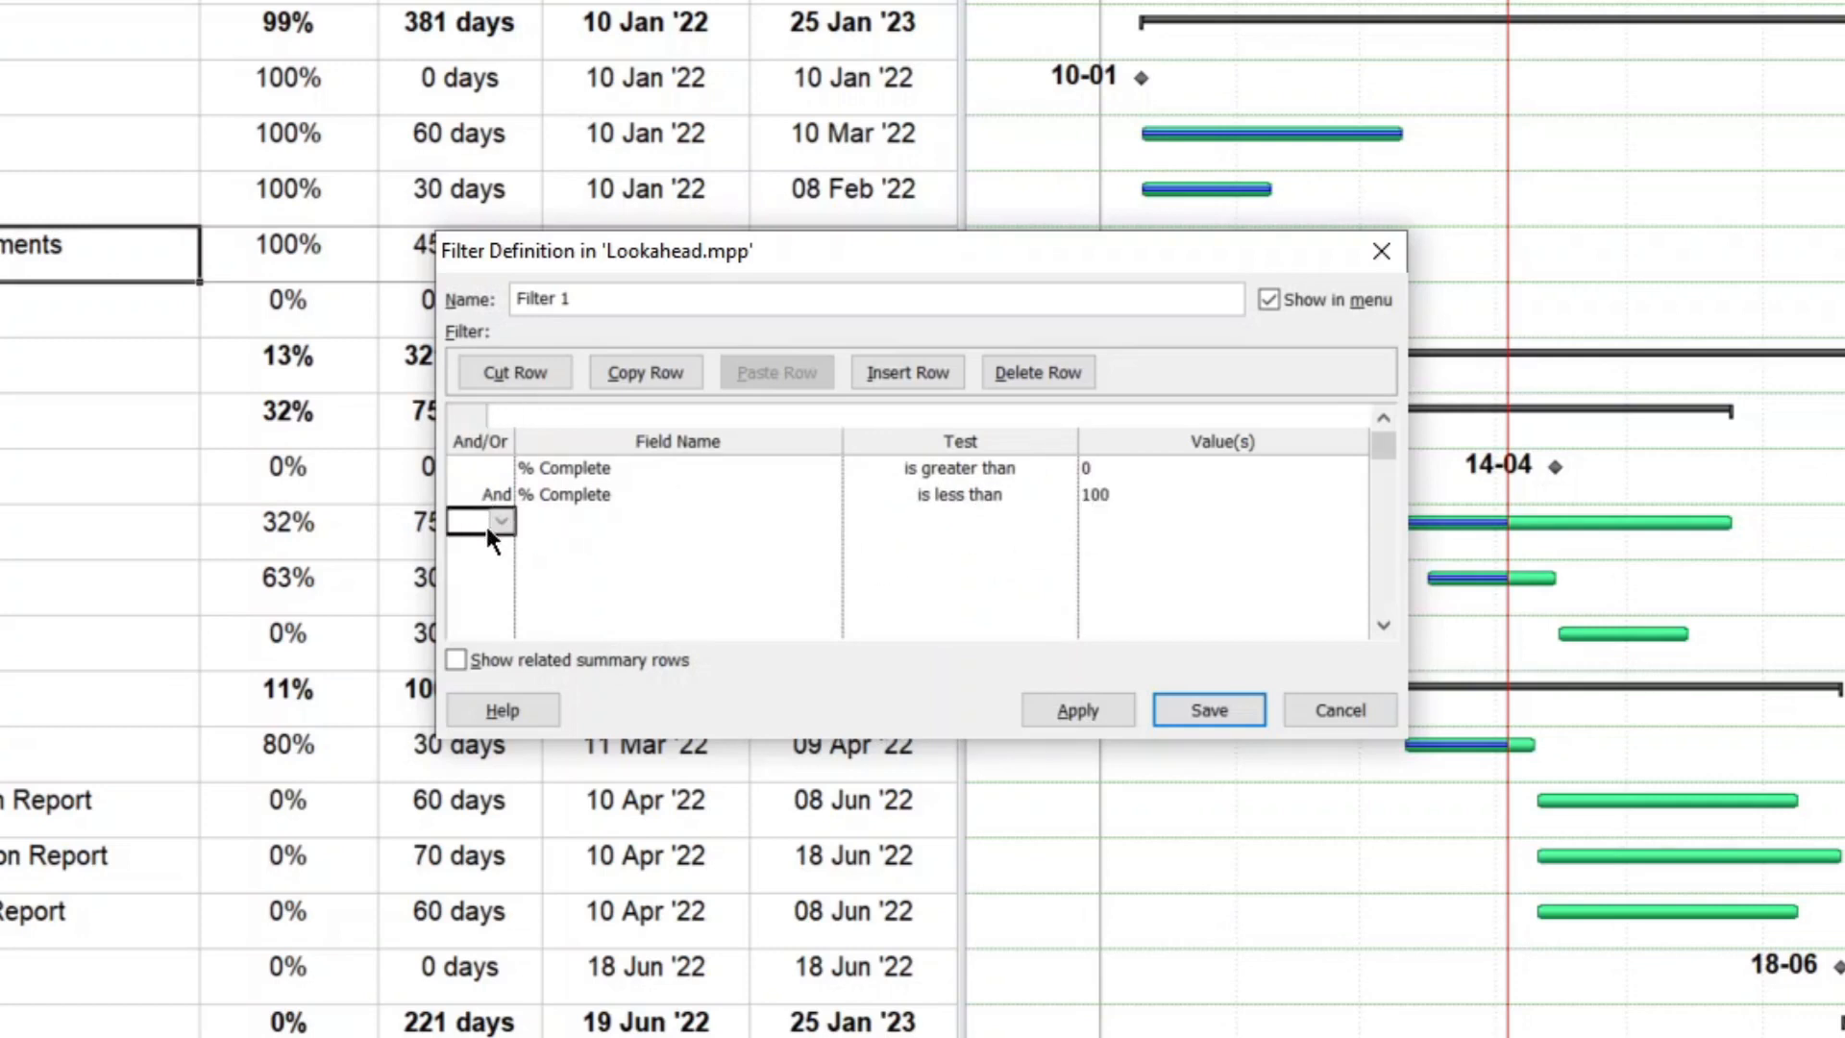
{"action": "left_click", "coordinate": [499, 521]}
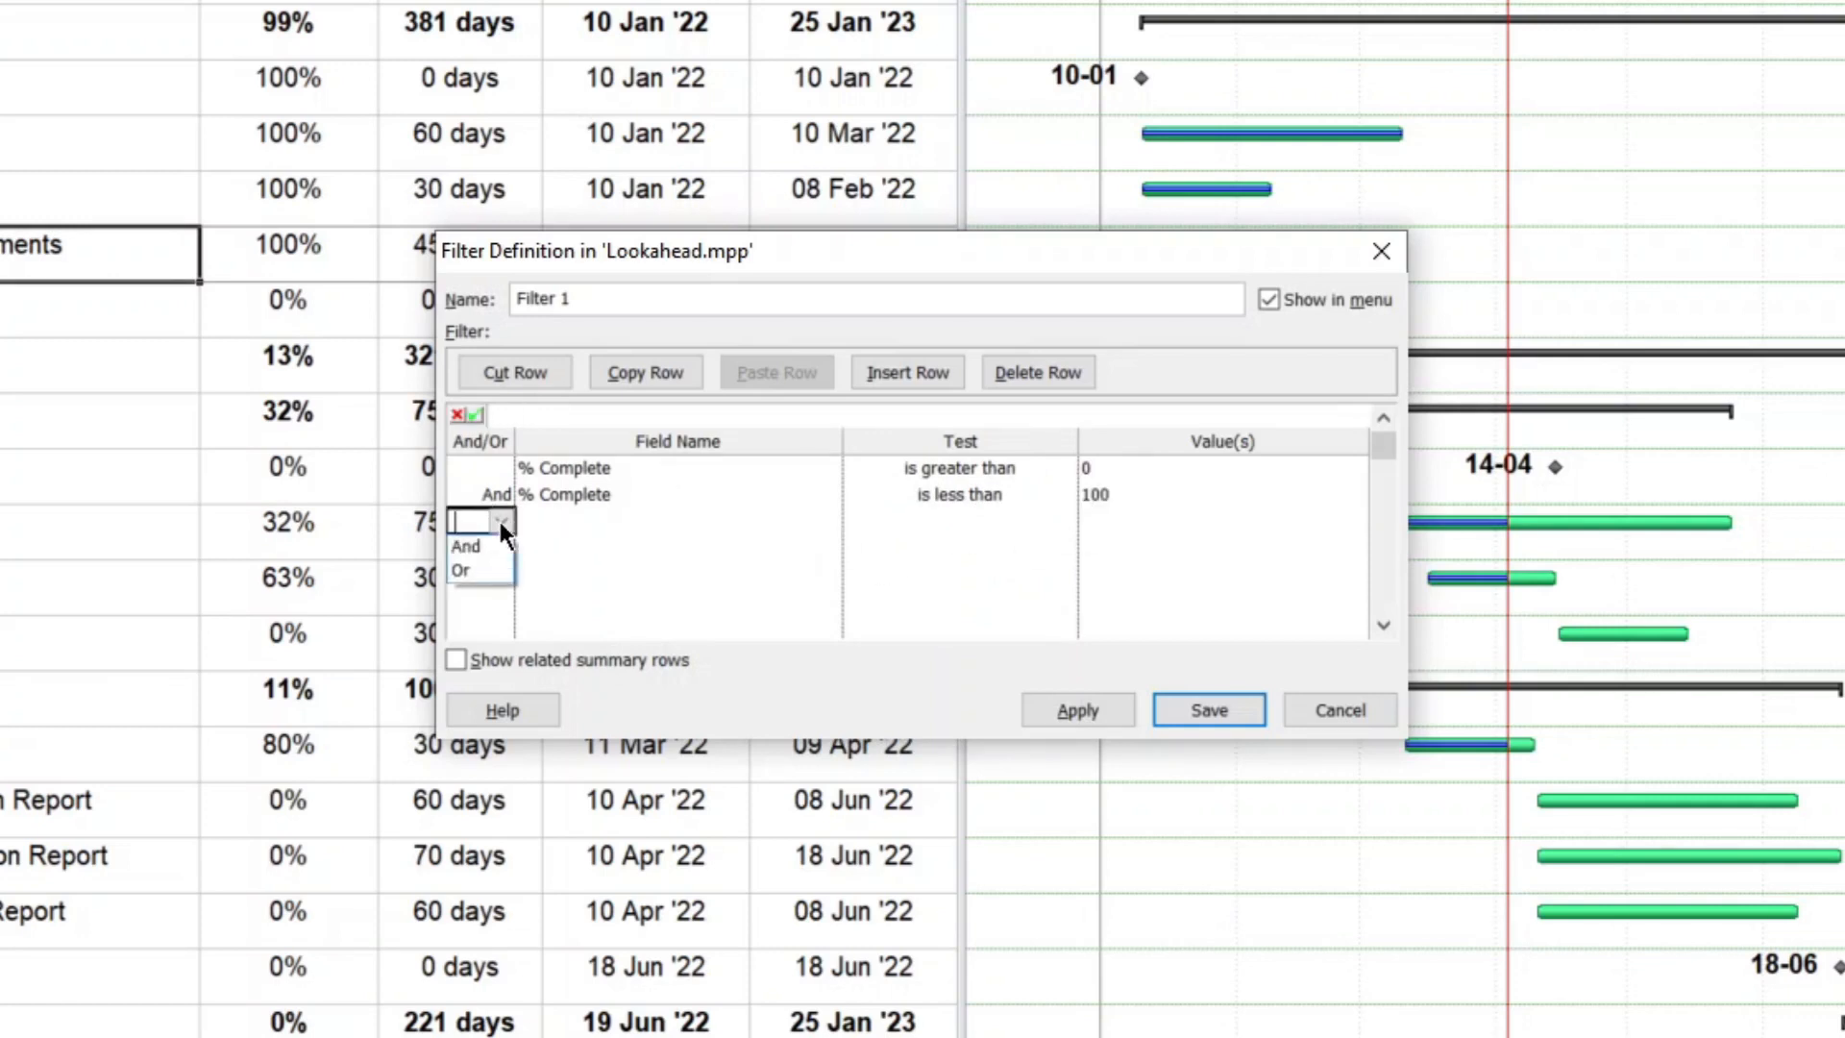
{"action": "left_click", "coordinate": [480, 571]}
{"action": "left_click", "coordinate": [595, 544]}
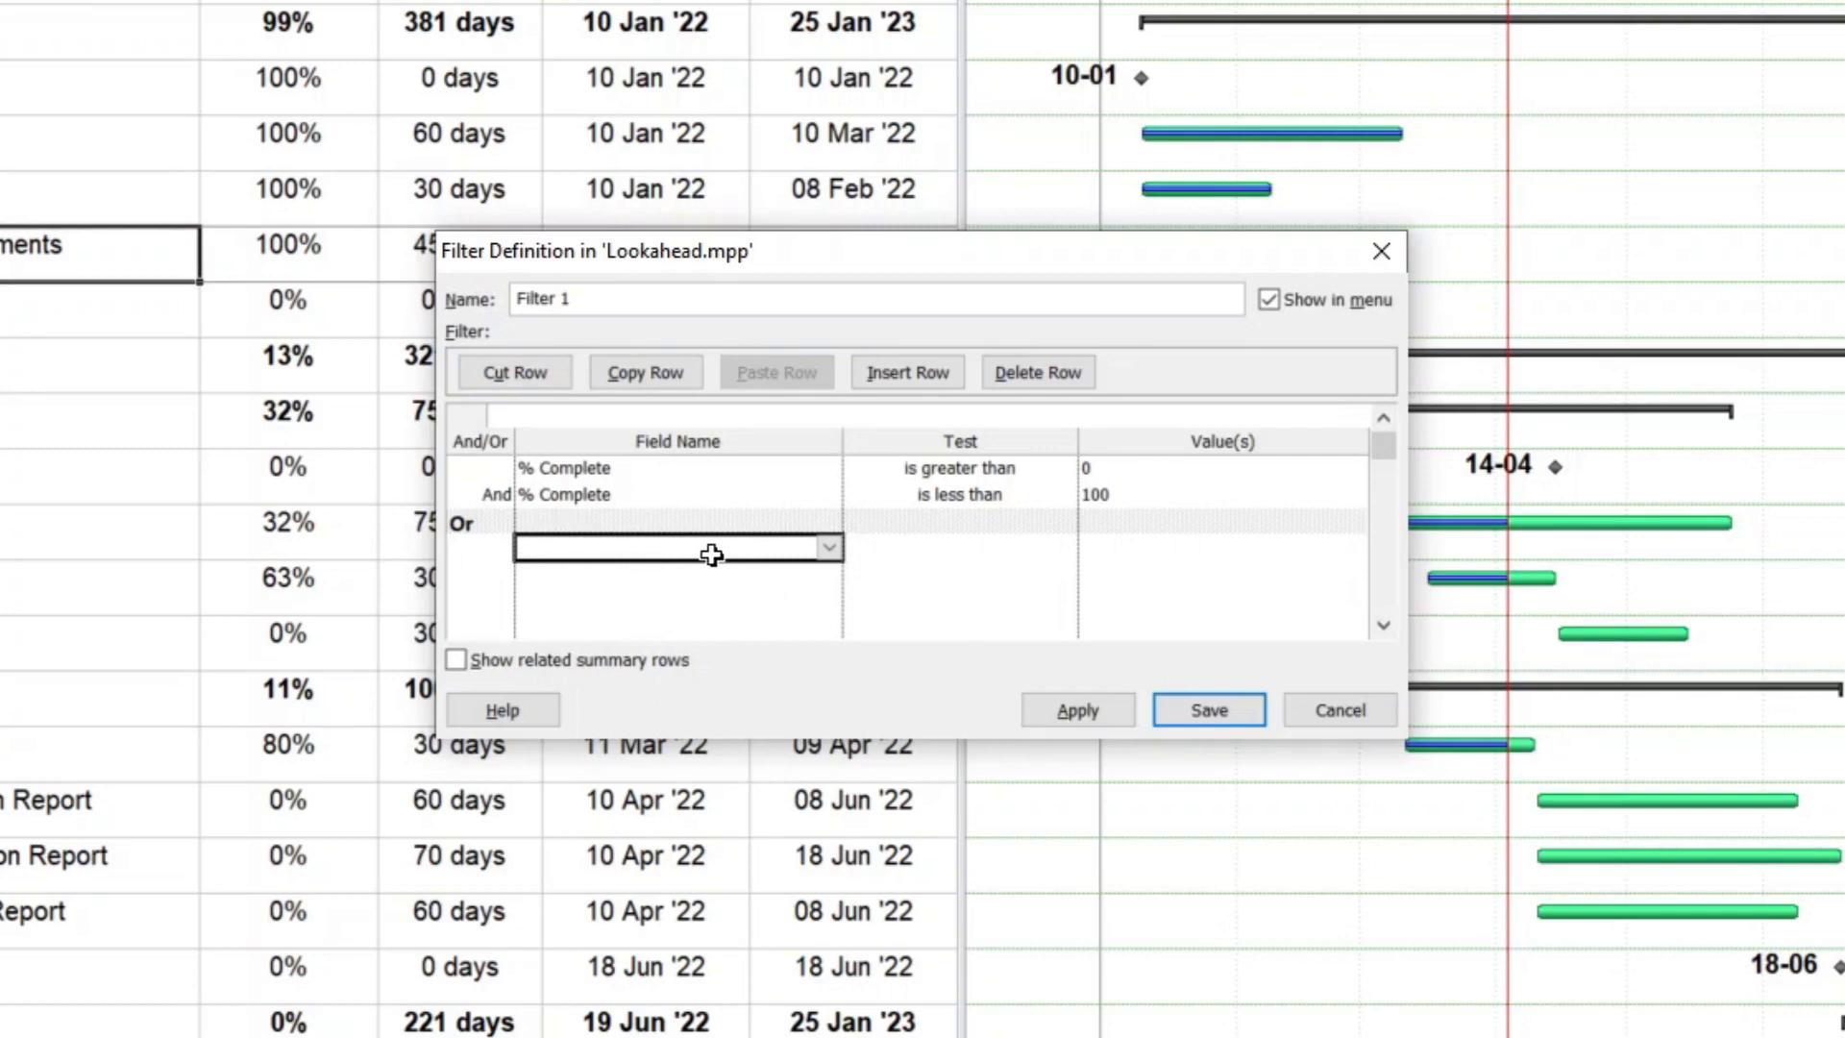
{"action": "left_click", "coordinate": [827, 549]}
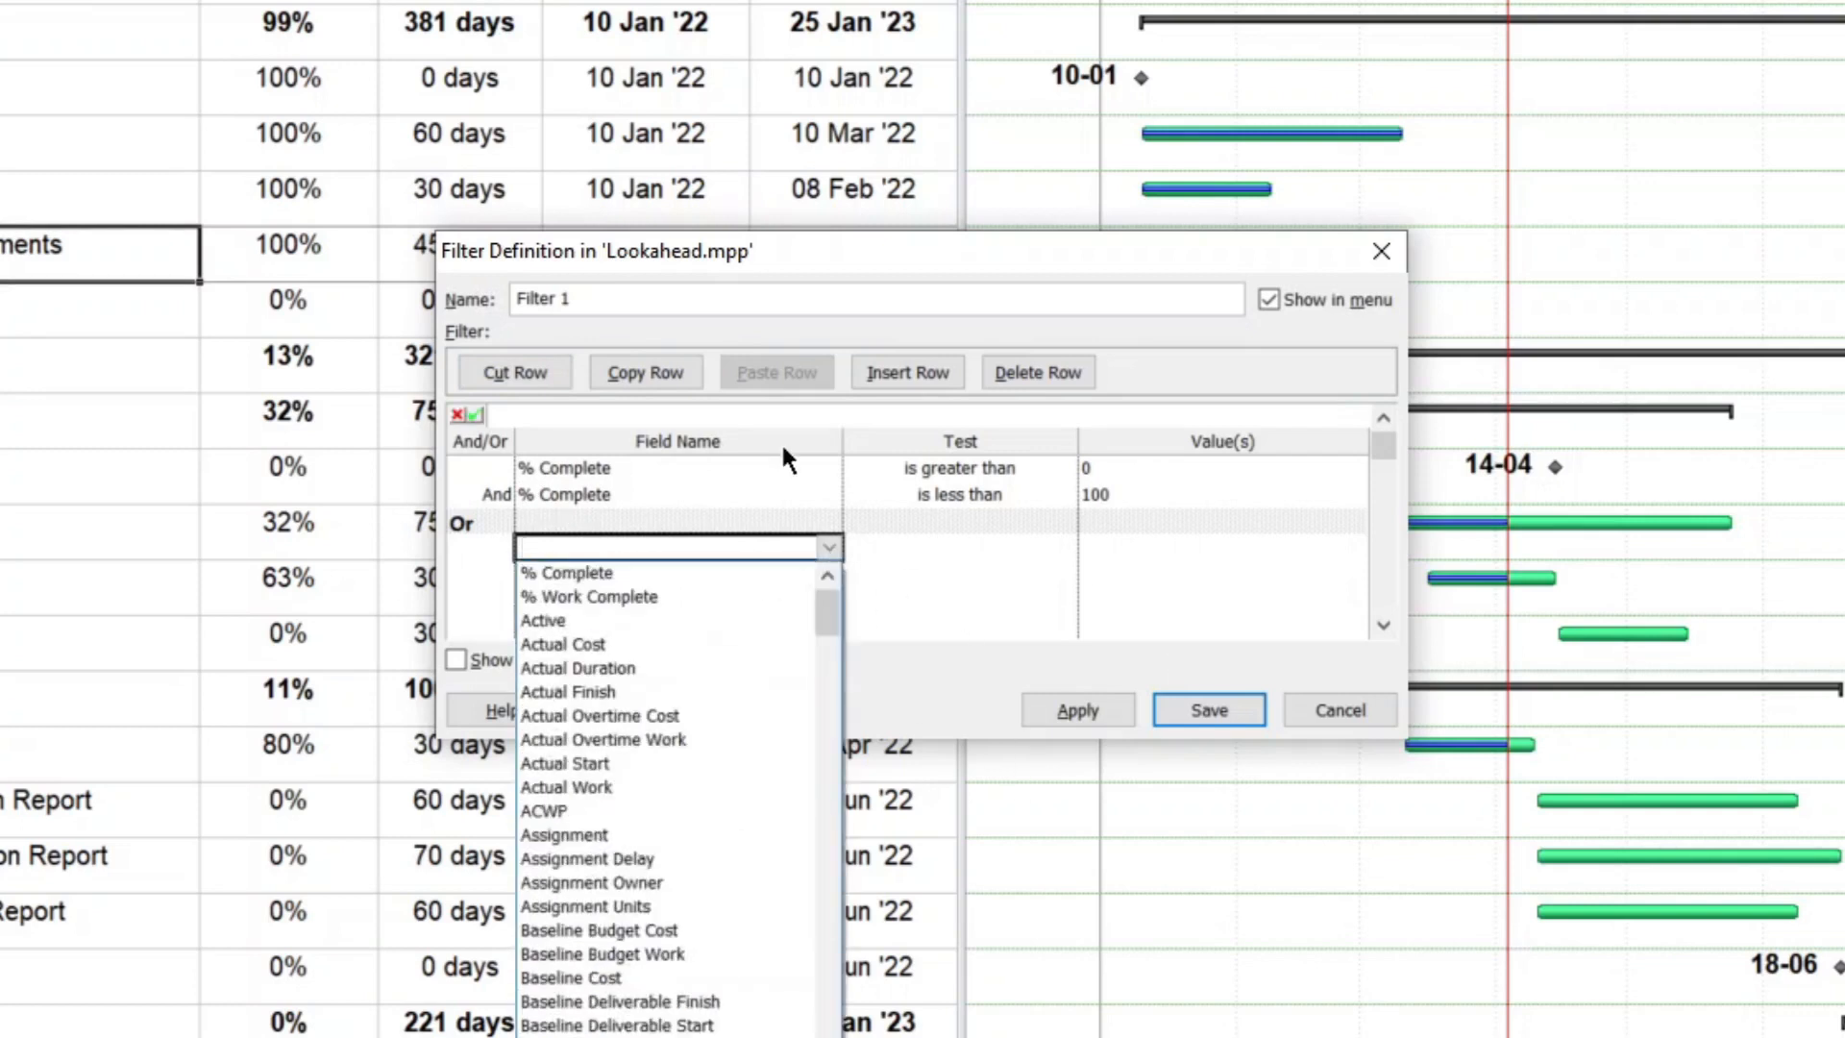
{"action": "type", "text": "Start"}
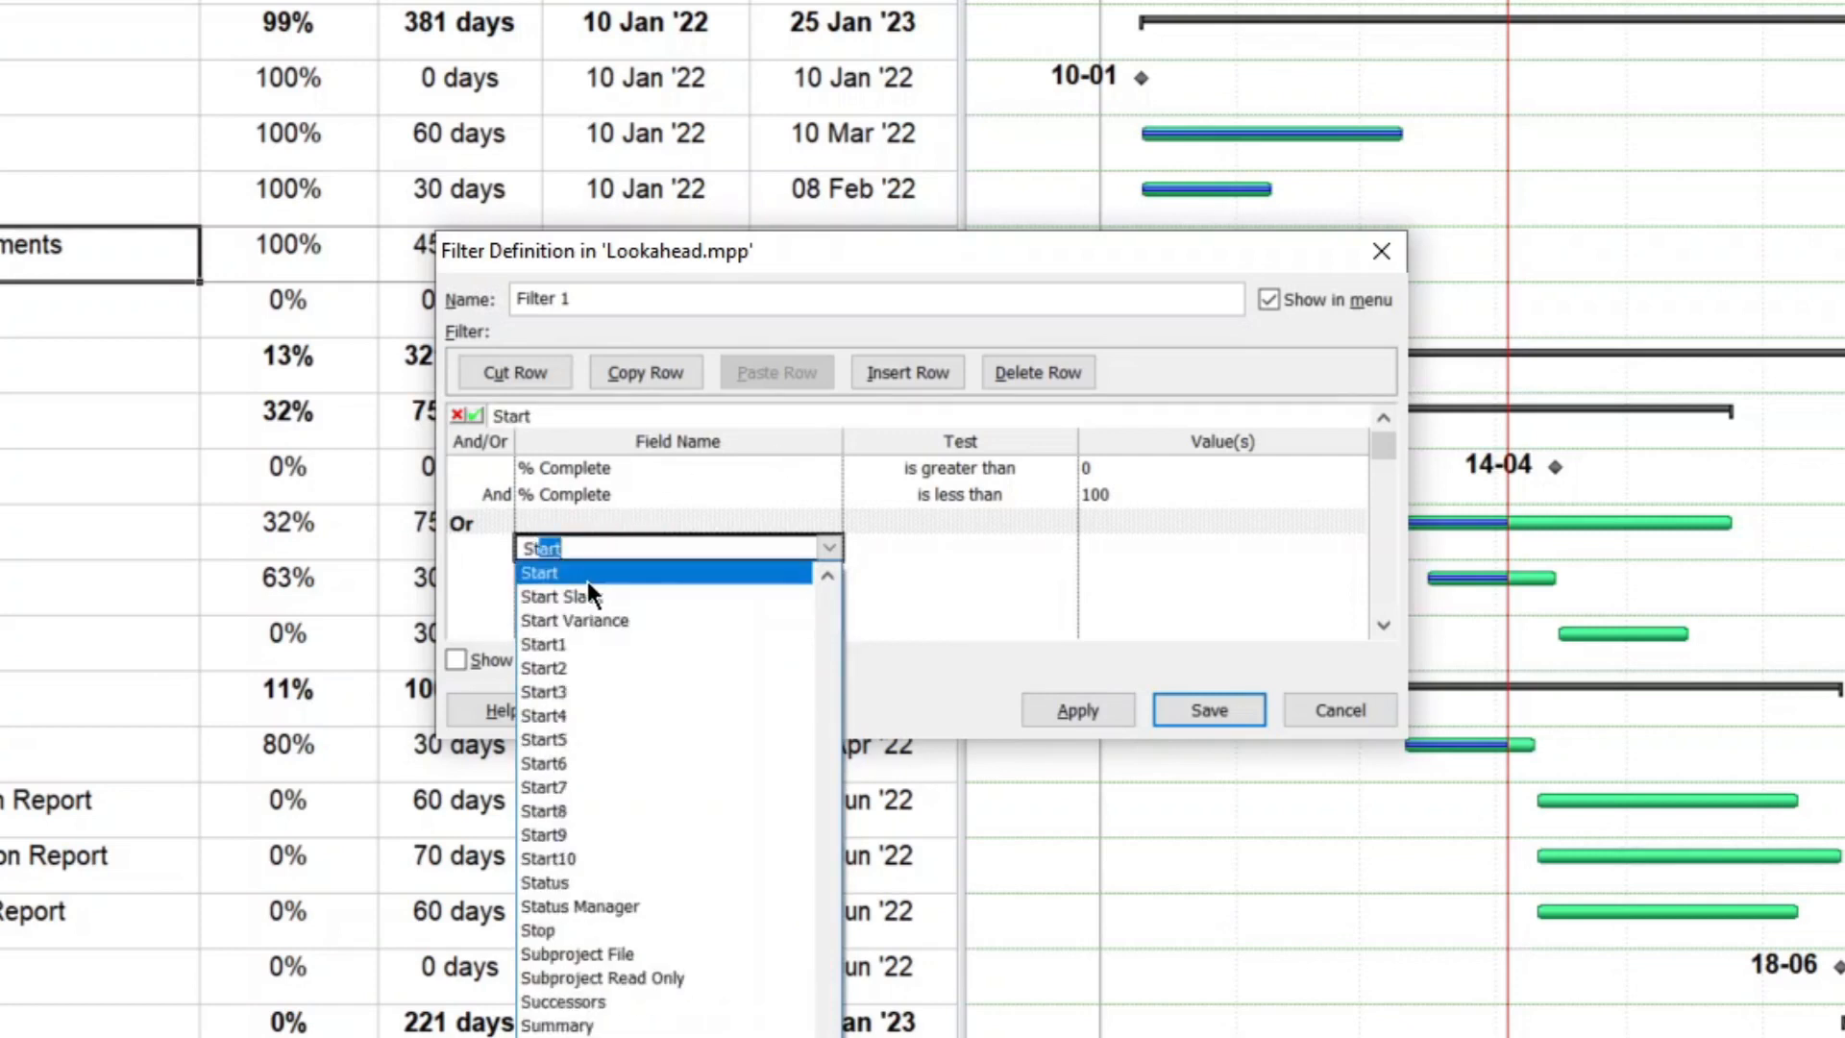
{"action": "left_click", "coordinate": [586, 574]}
{"action": "left_click", "coordinate": [947, 543]}
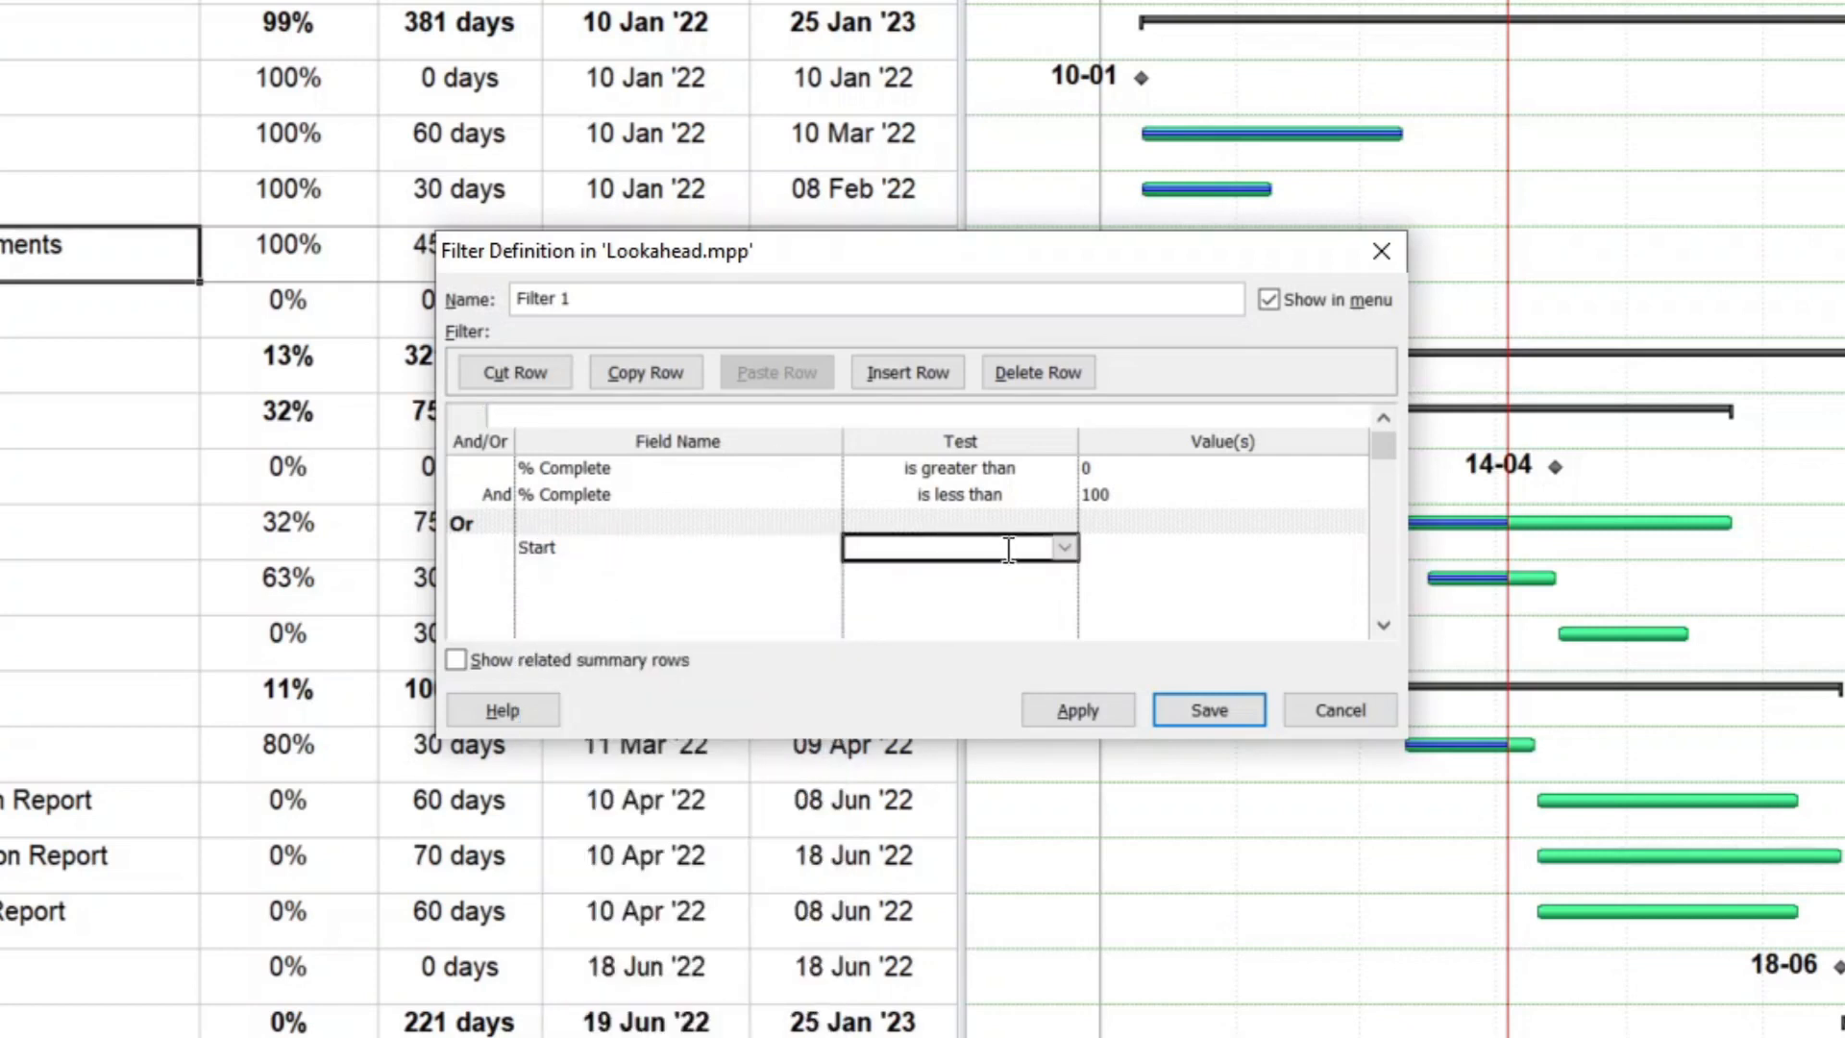
{"action": "left_click", "coordinate": [1063, 548]}
{"action": "left_click", "coordinate": [994, 621]}
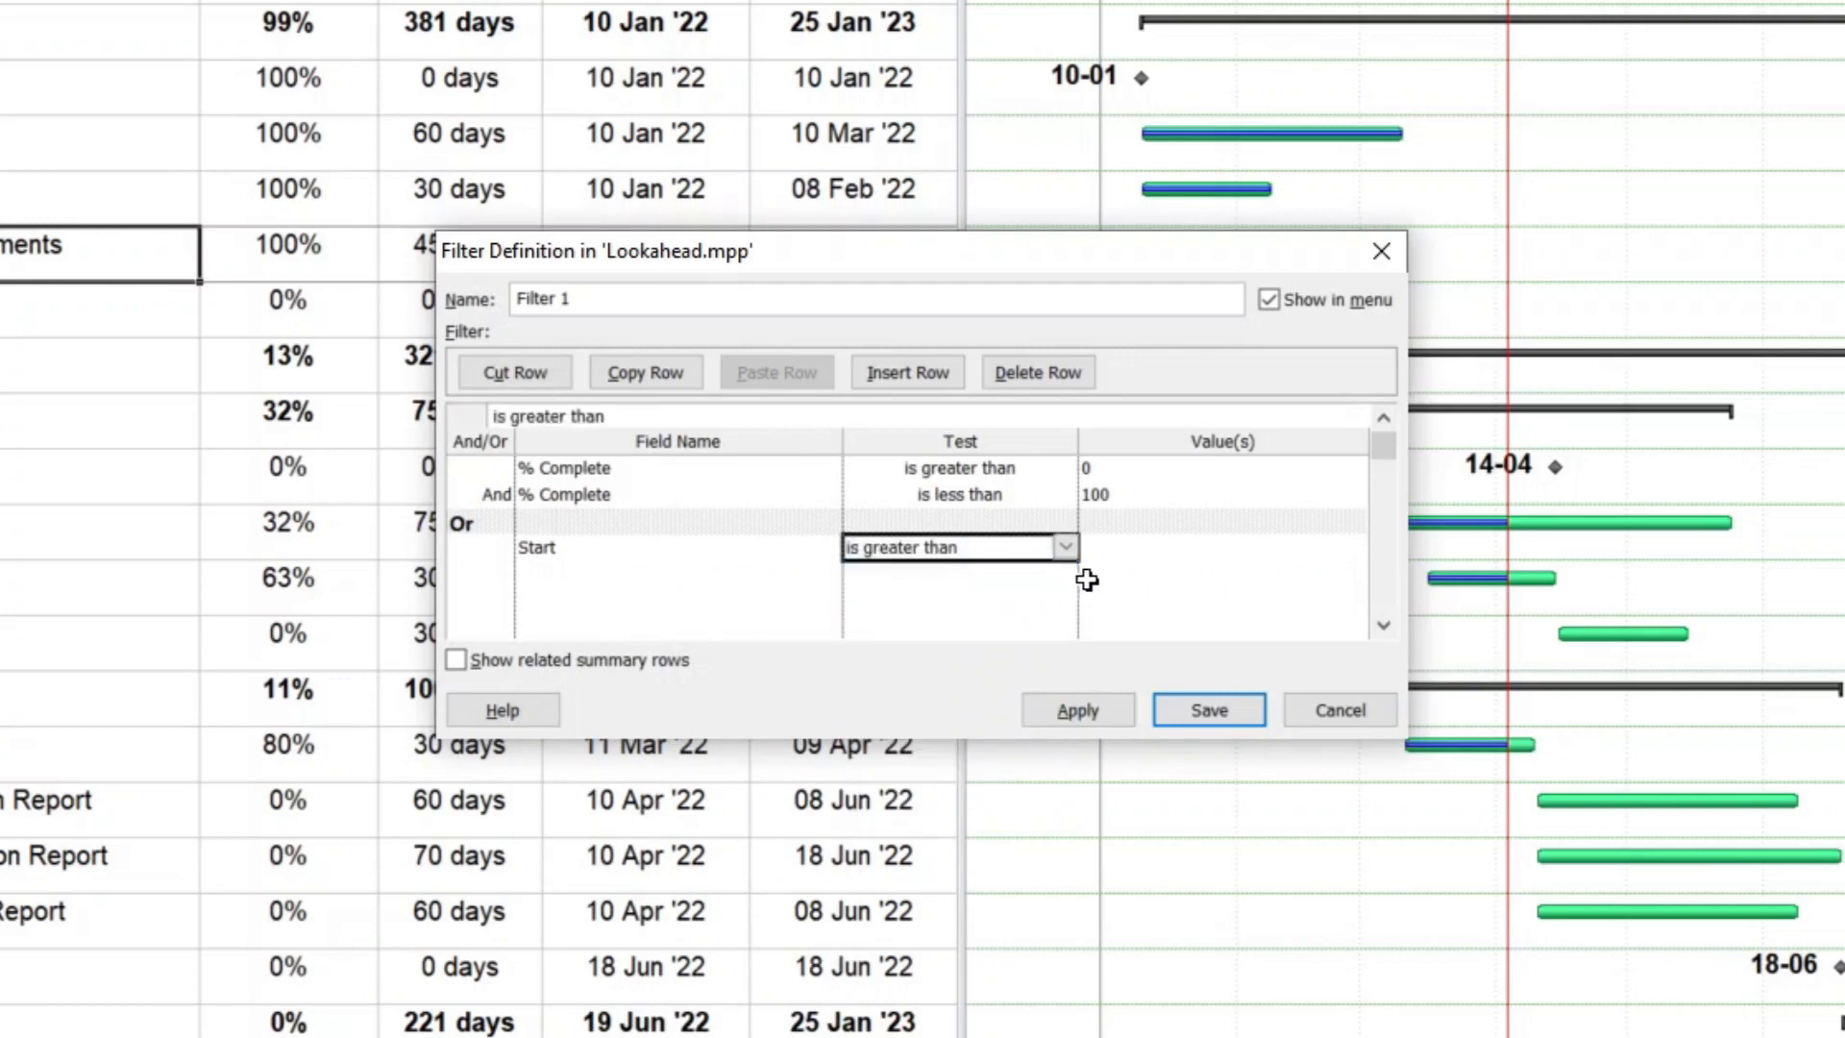
Try to find a status date value for the Start condition, picking [Status Manager]
{"action": "left_click", "coordinate": [1117, 550]}
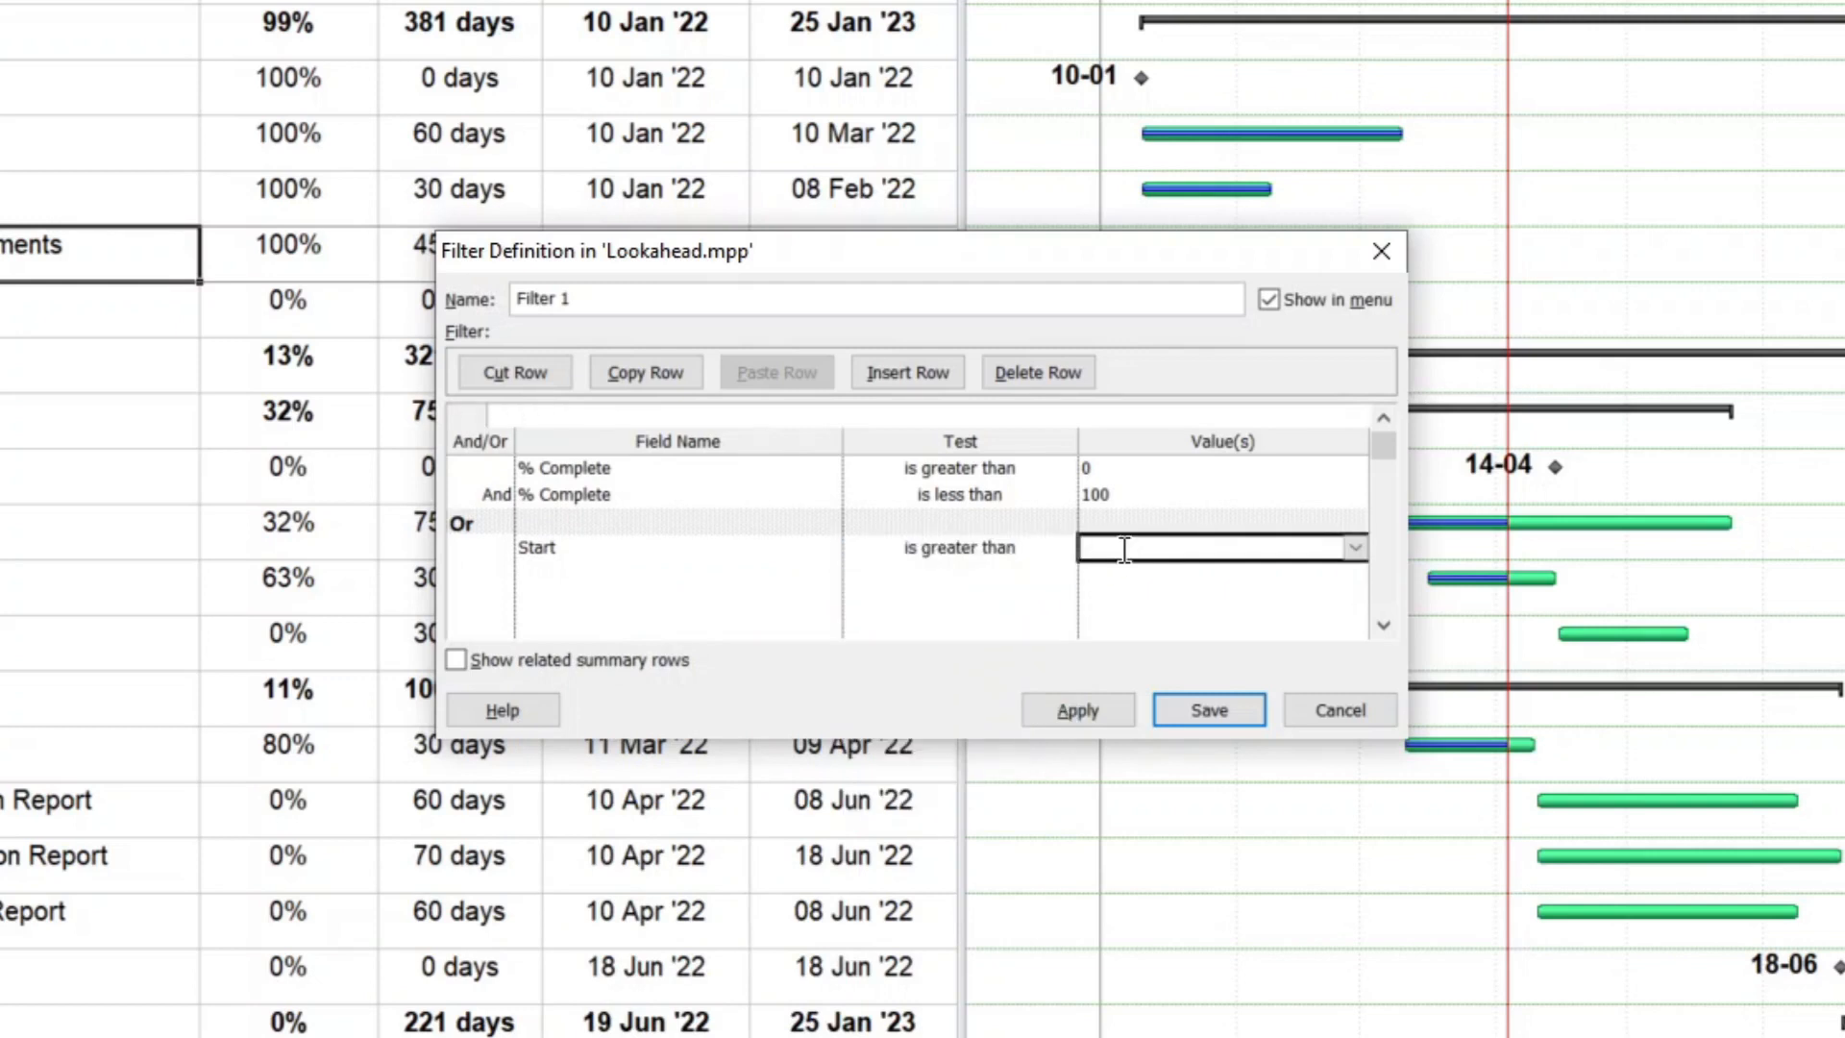
{"action": "left_click", "coordinate": [1350, 545]}
{"action": "type", "text": "stat"}
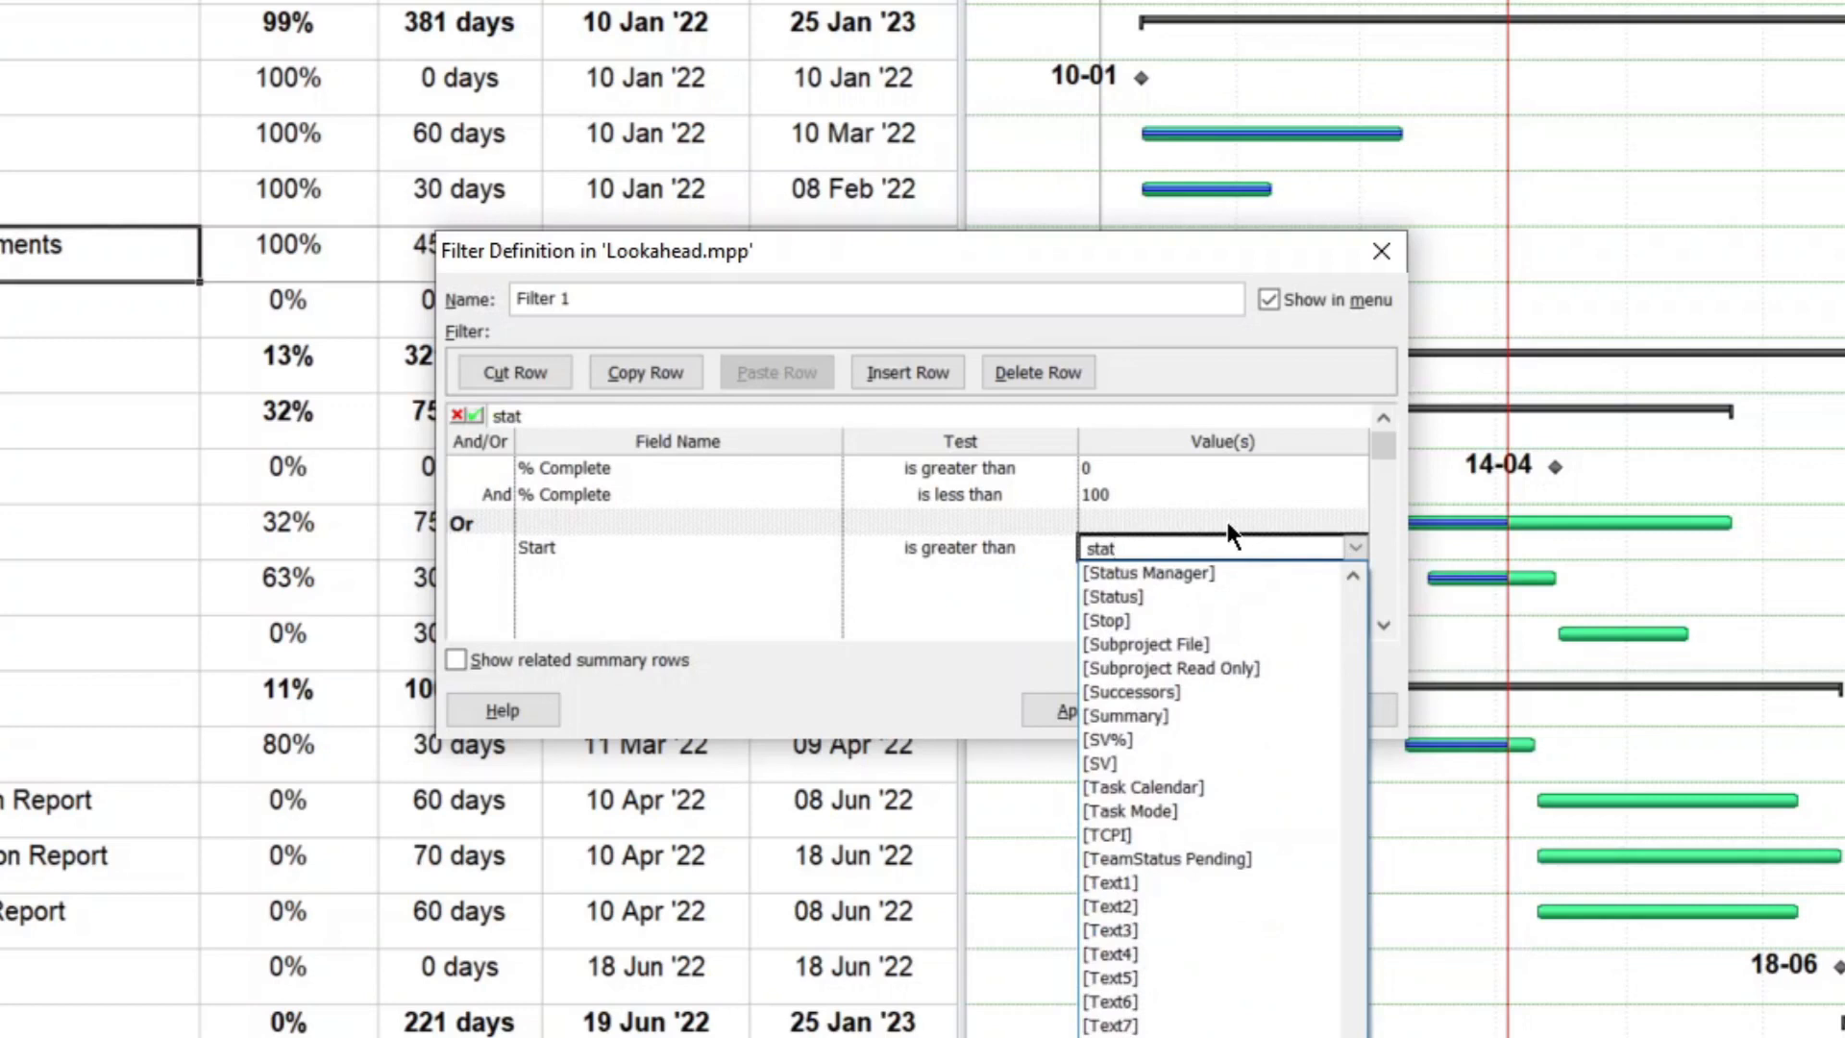
{"action": "type", "text": "us"}
{"action": "left_click", "coordinate": [1158, 572]}
Try current as the Start condition's value in place of [Status Manager], and cancel the filter definition
{"action": "left_click", "coordinate": [1266, 549]}
{"action": "left_click_drag", "start_coordinate": [1266, 550], "coordinate": [1014, 548]}
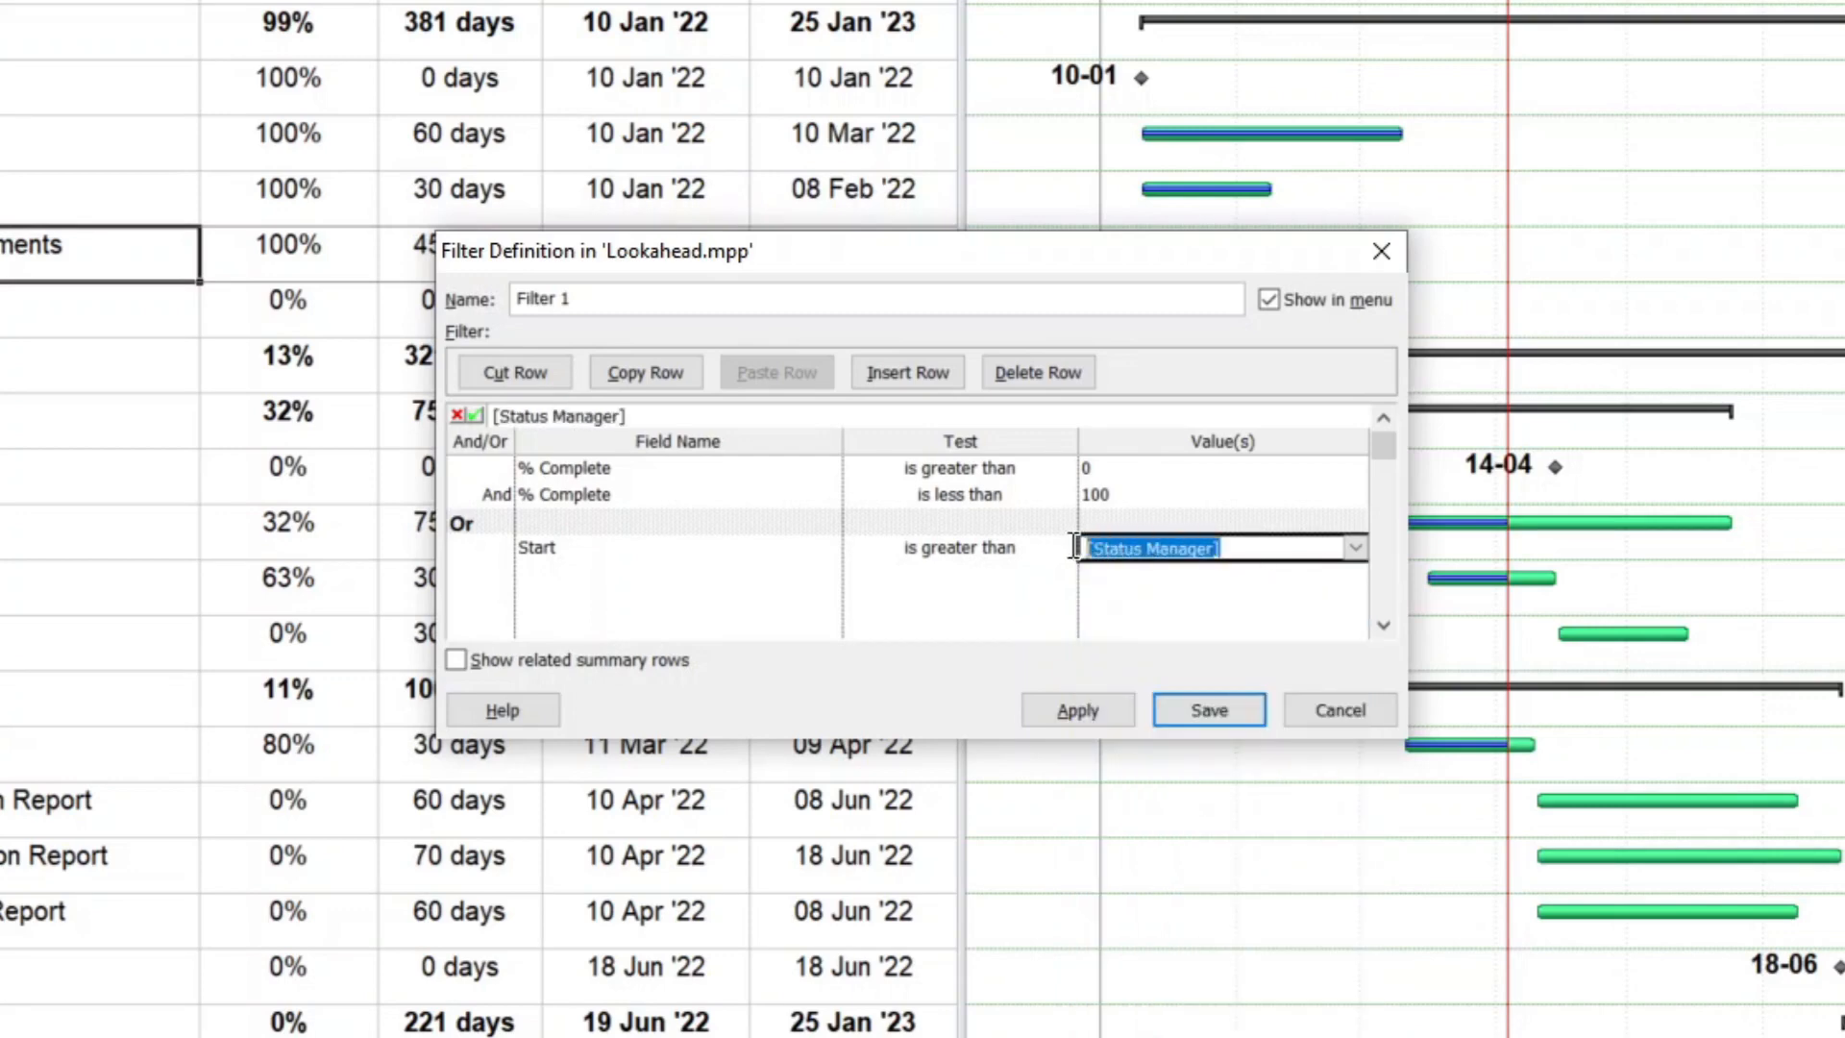
{"action": "type", "text": "cu"}
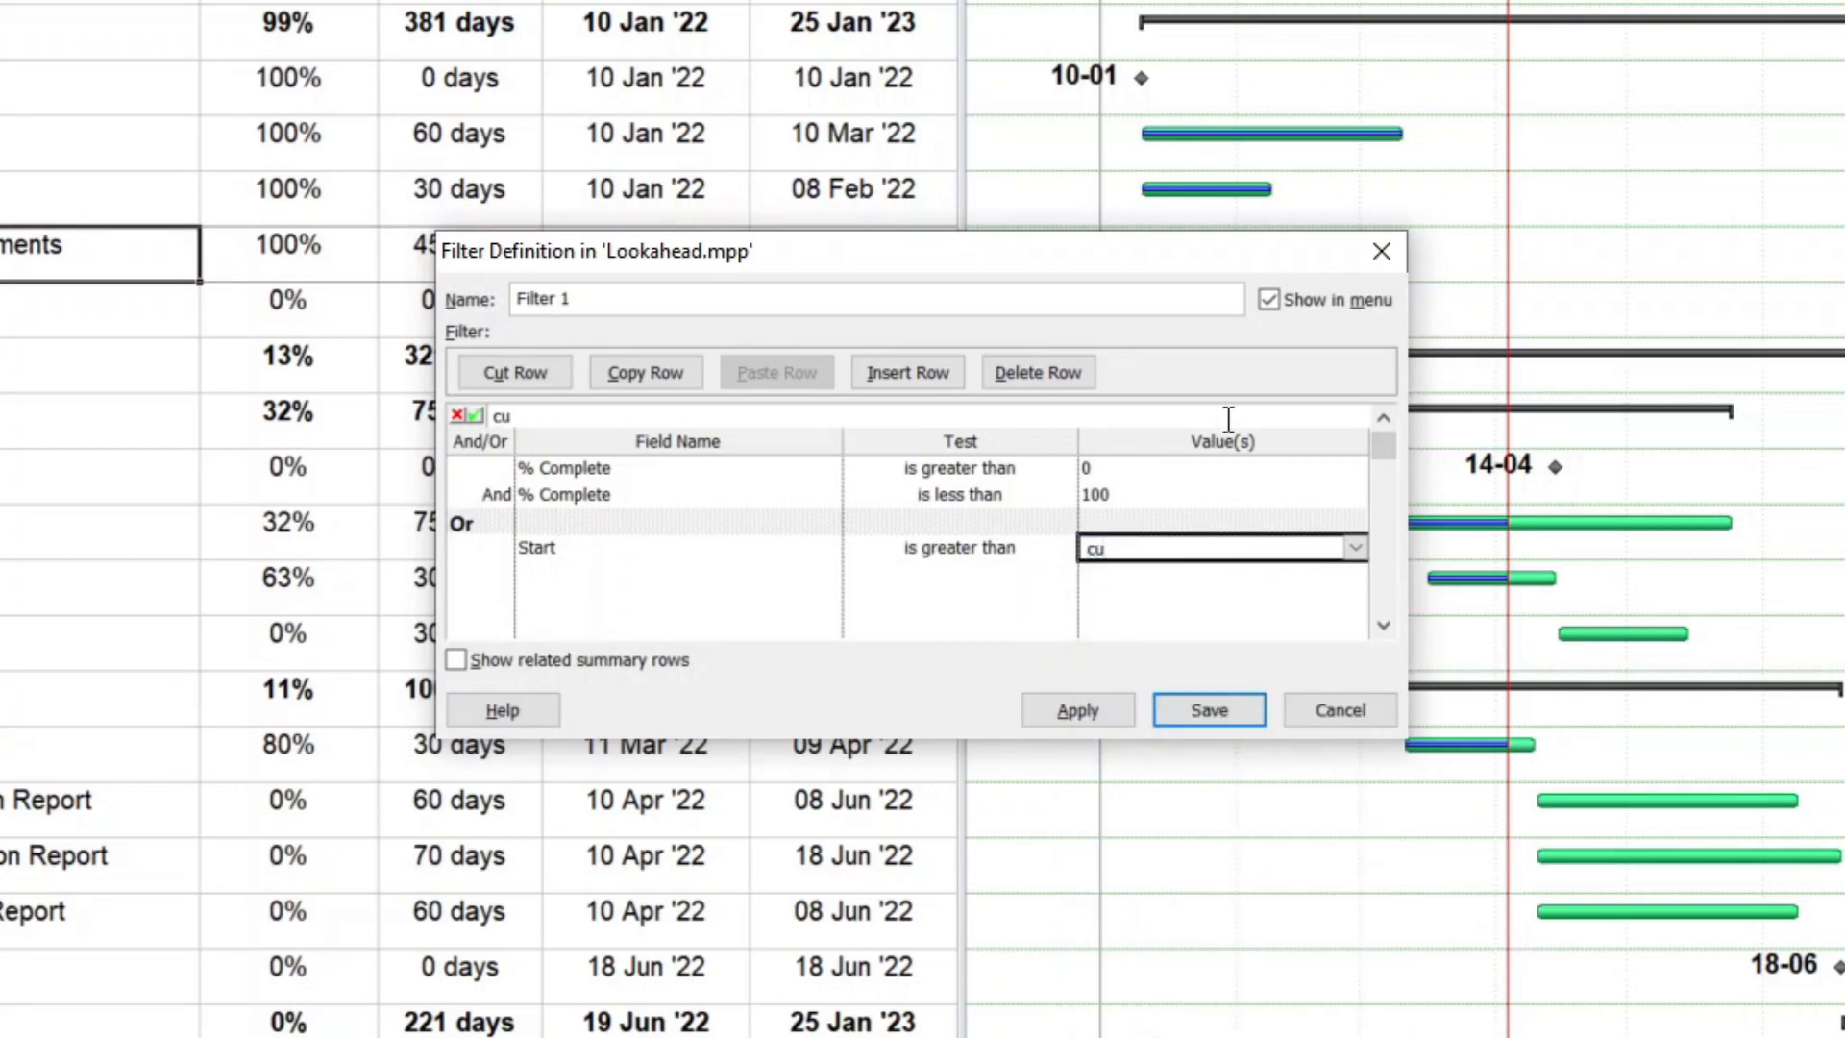
{"action": "left_click", "coordinate": [1356, 547]}
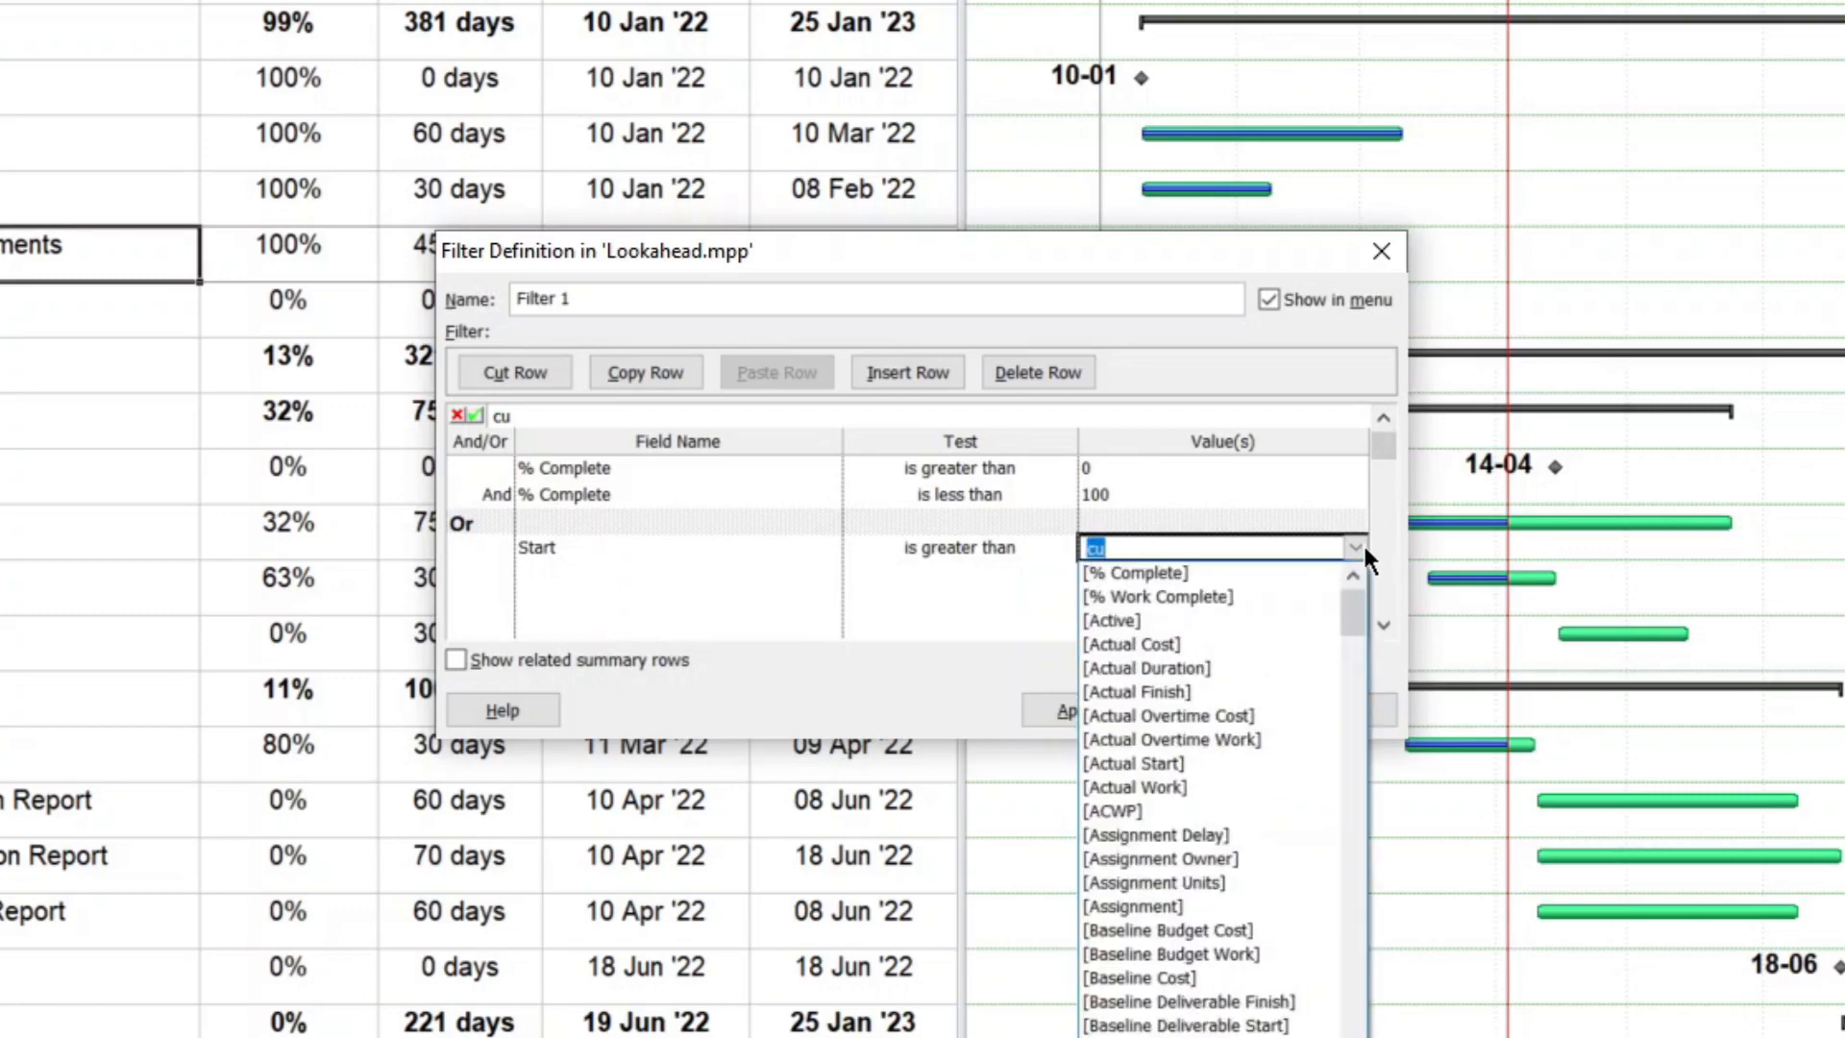
{"action": "type", "text": "current"}
{"action": "left_click", "coordinate": [908, 572]}
{"action": "left_click", "coordinate": [951, 548]}
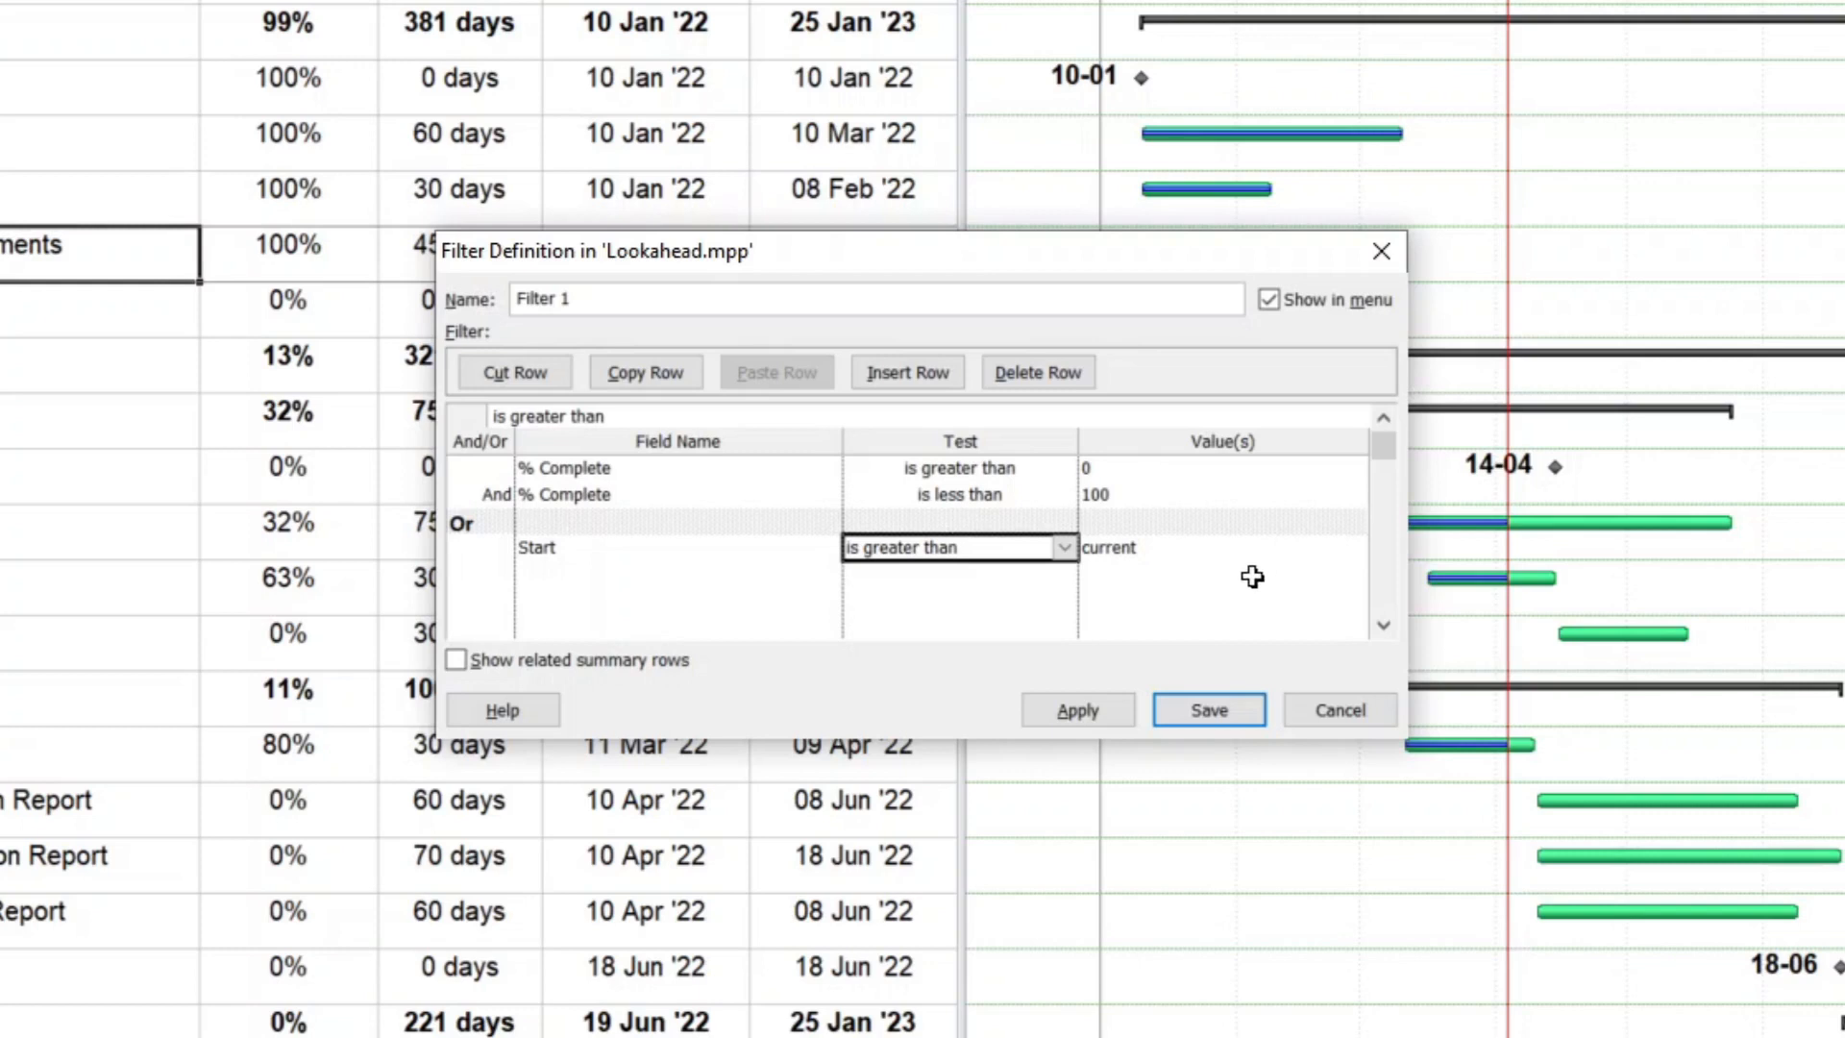
{"action": "left_click", "coordinate": [1356, 705]}
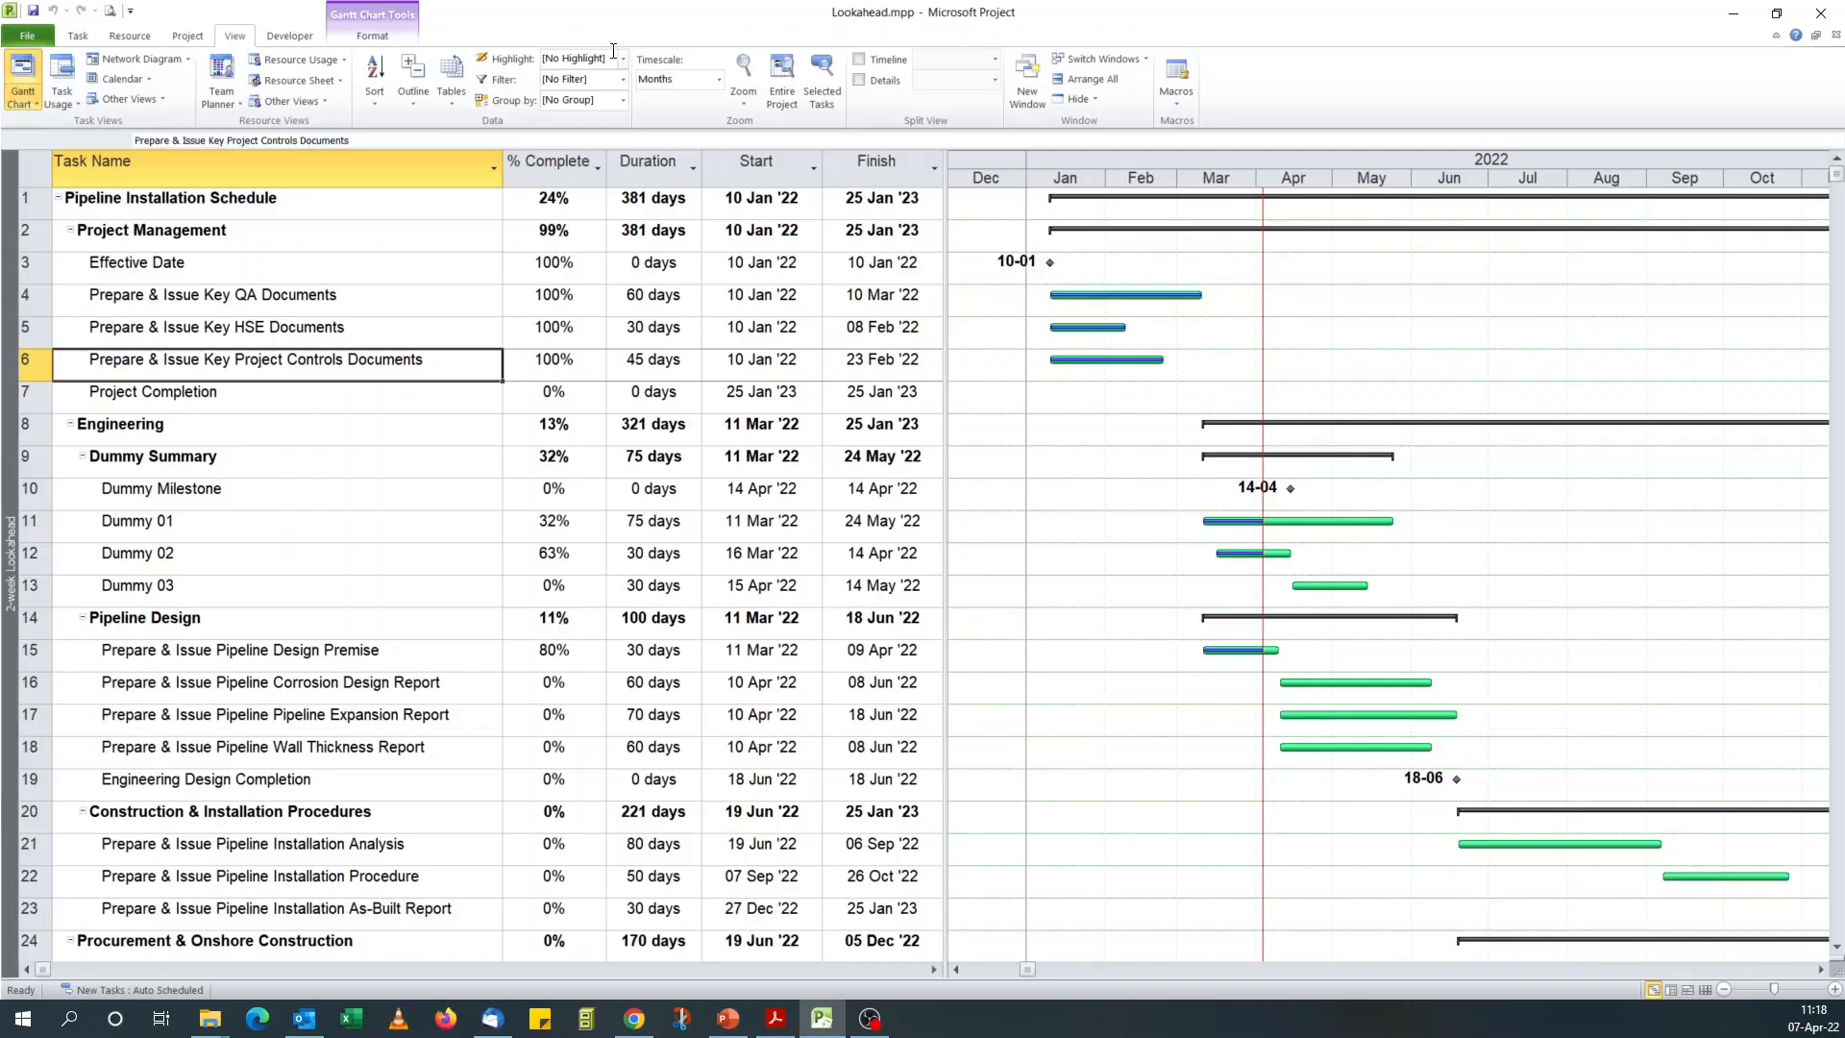
{"action": "left_click", "coordinate": [373, 38]}
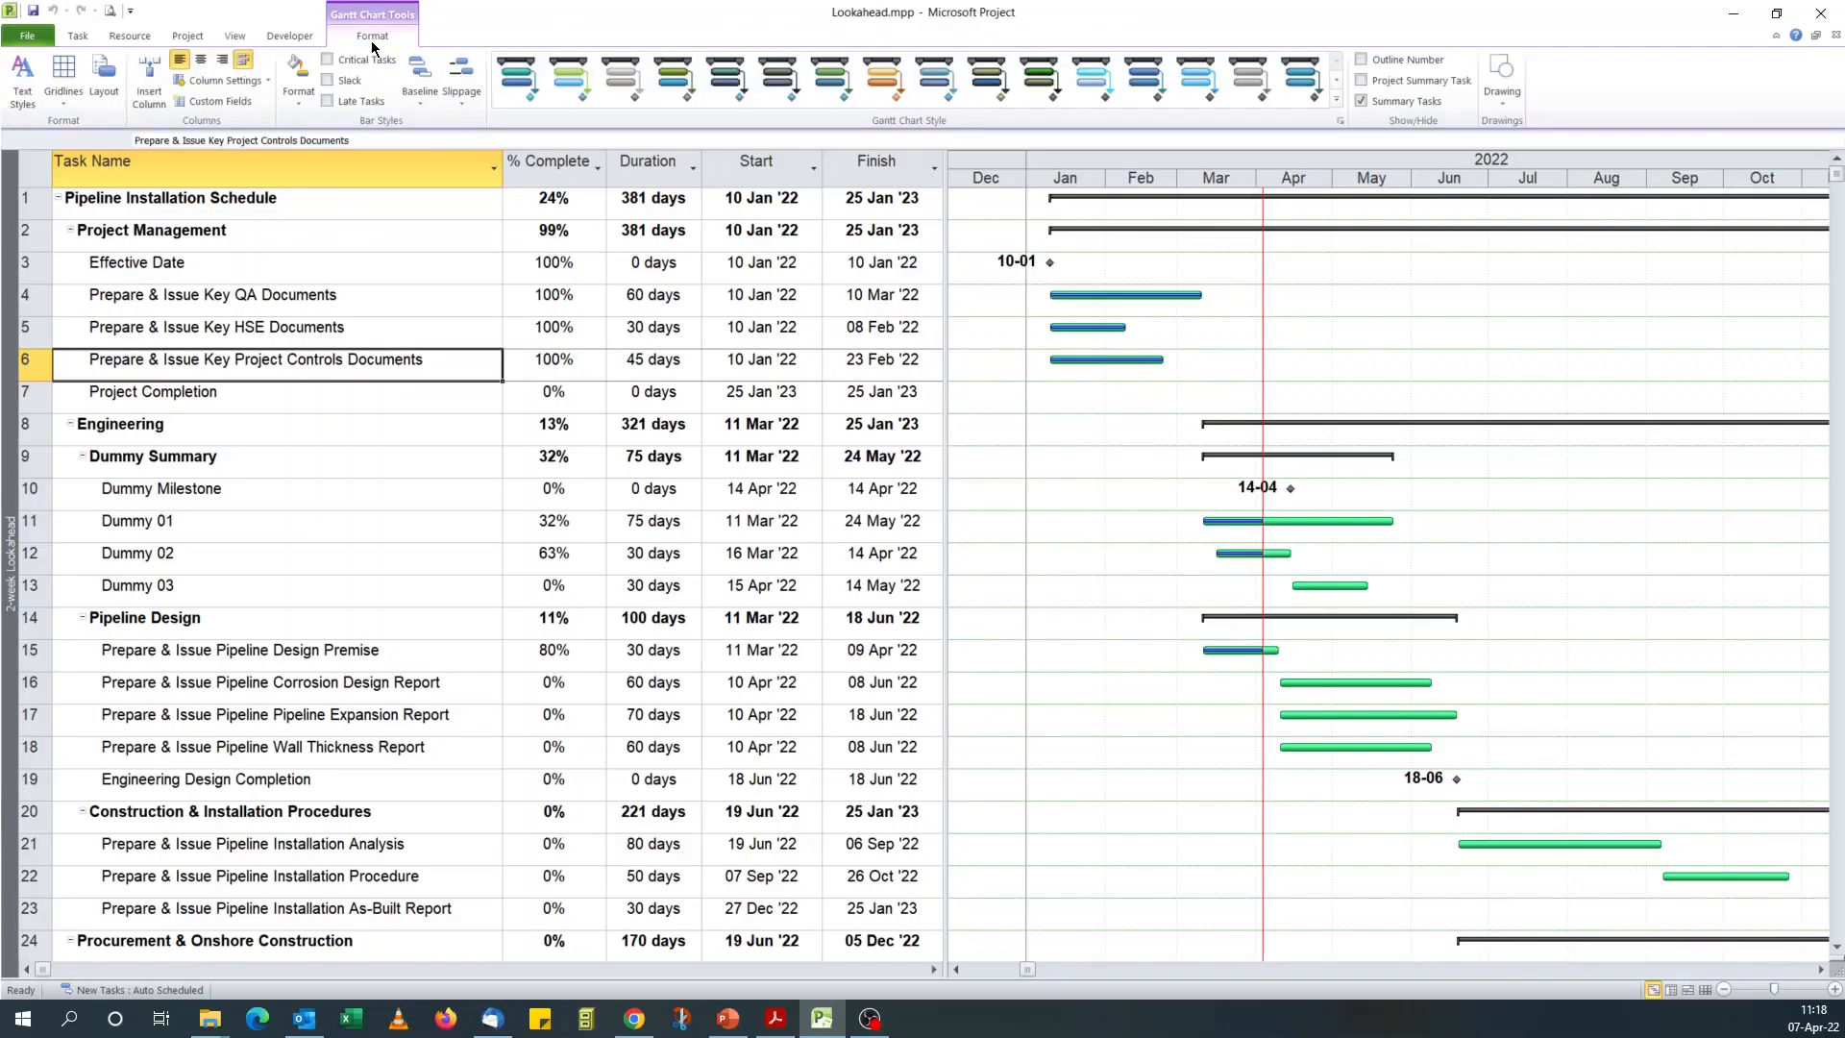
{"action": "left_click", "coordinate": [238, 102]}
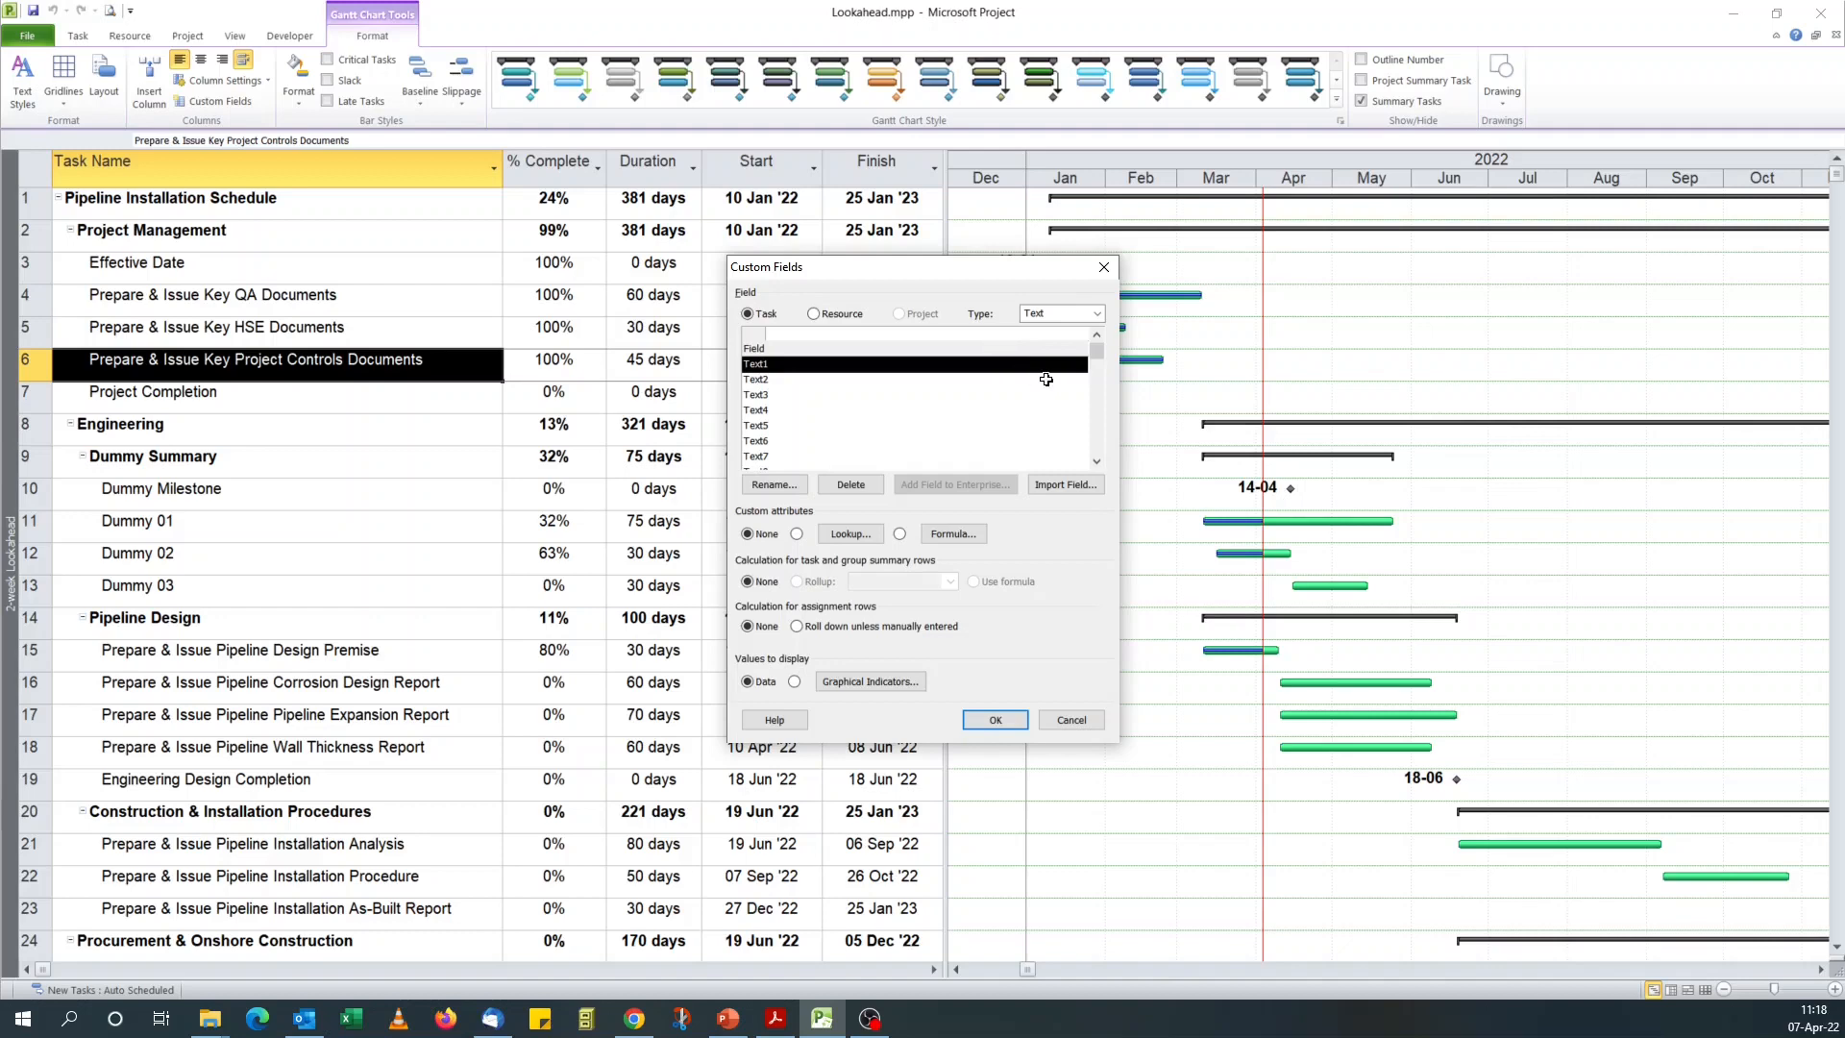
{"action": "left_click", "coordinate": [1071, 719]}
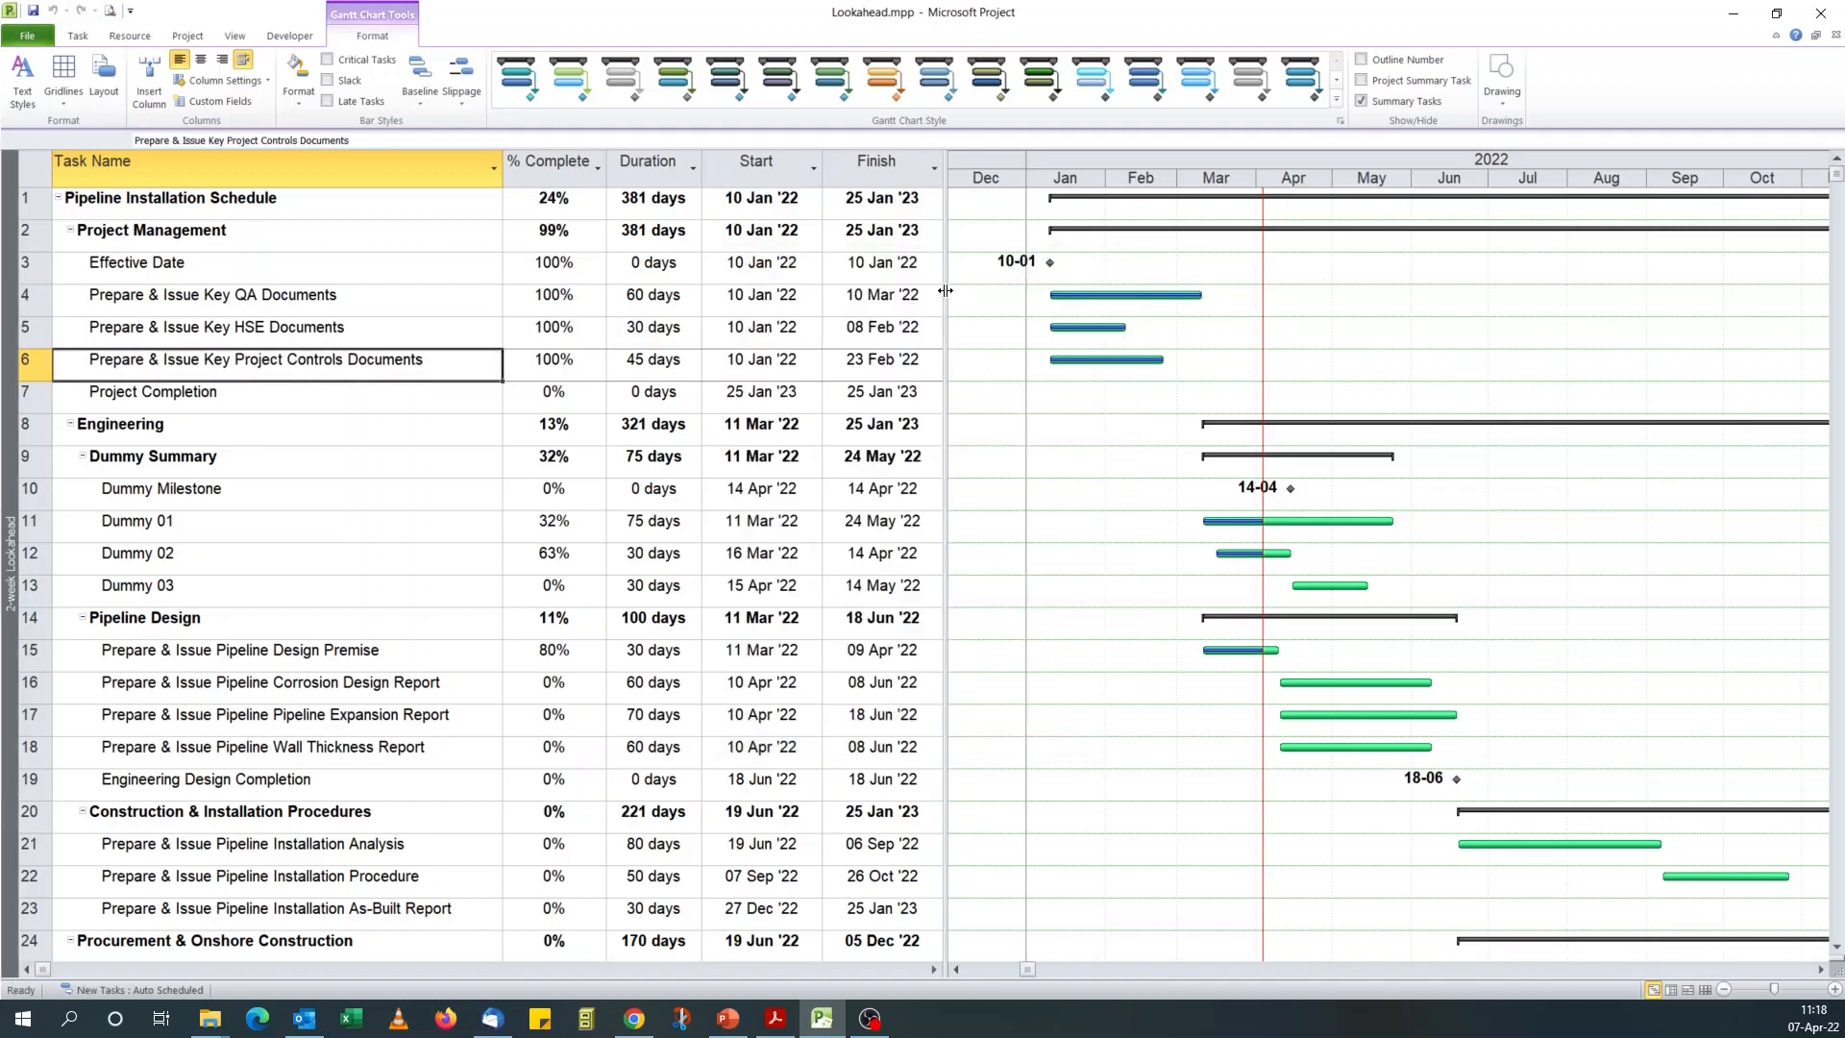
Insert a Flag20 column before Total Slack and adjust the table and chart divider so the table ends just past it
{"action": "left_click_drag", "start_coordinate": [946, 291], "coordinate": [1131, 292]}
{"action": "right_click", "coordinate": [980, 171]}
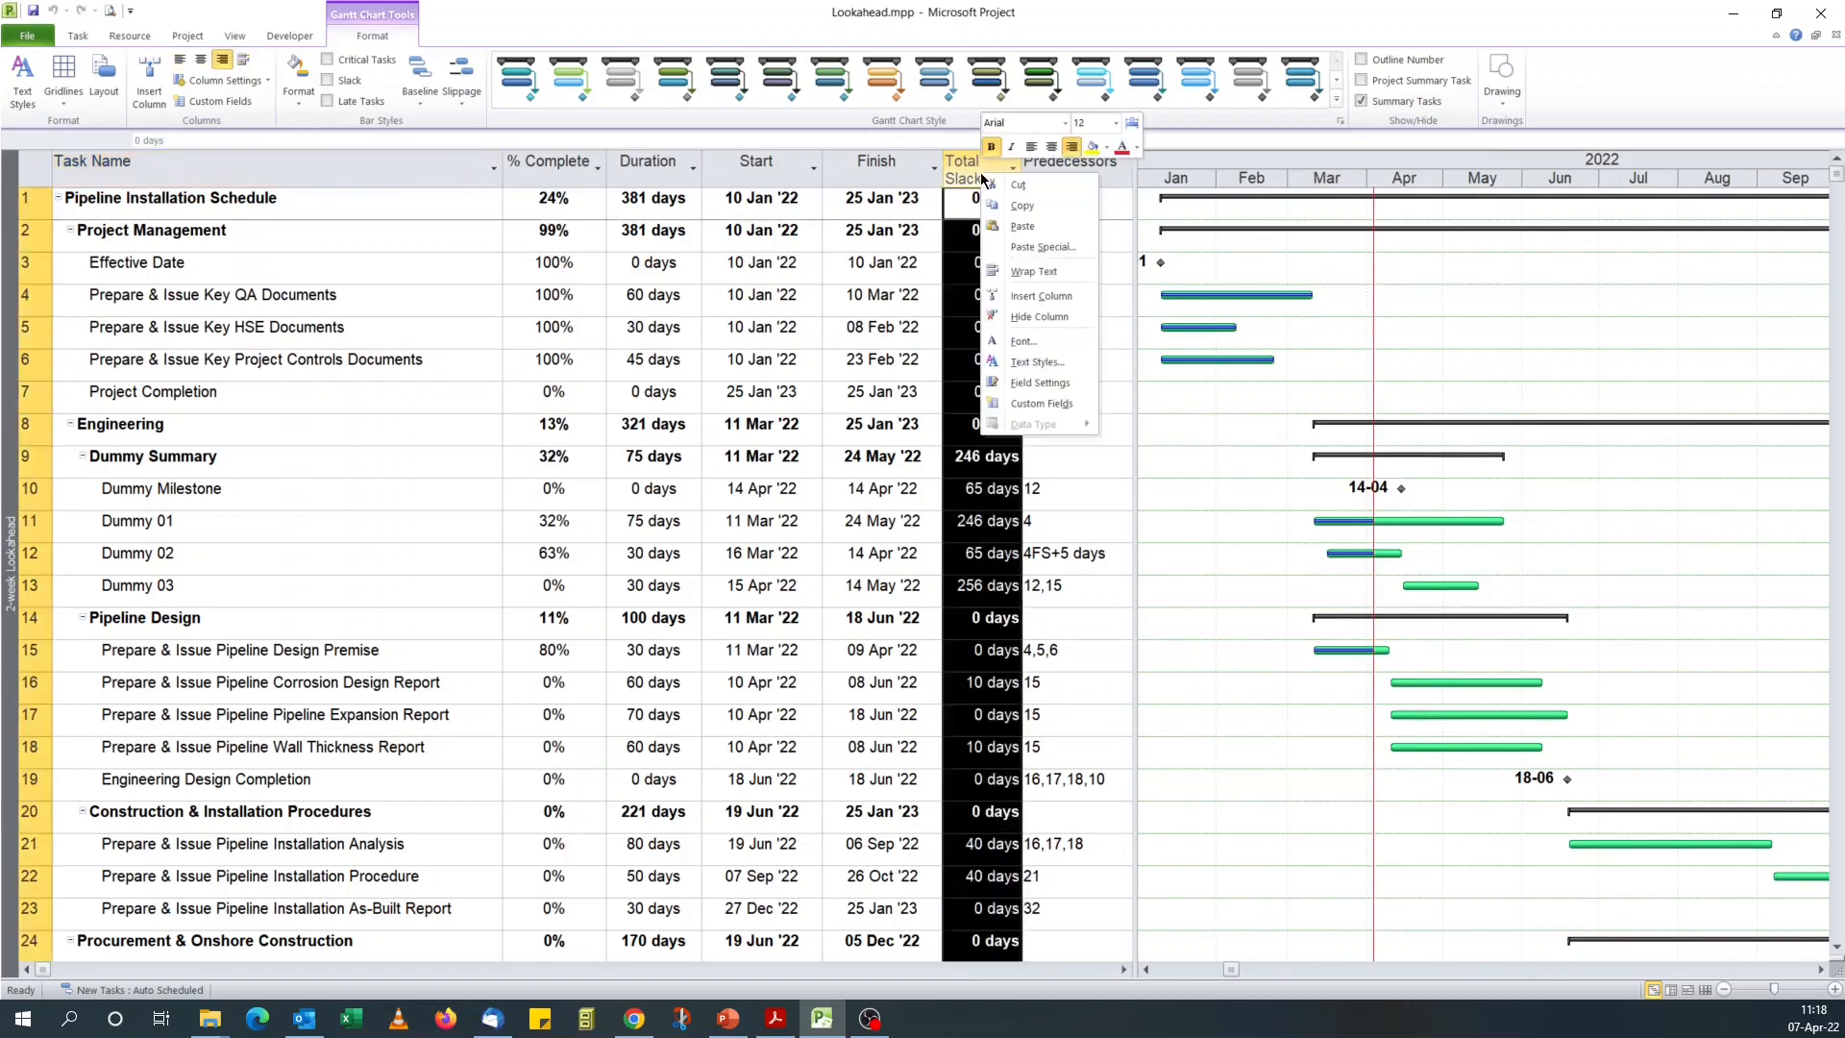
{"action": "left_click", "coordinate": [1044, 297]}
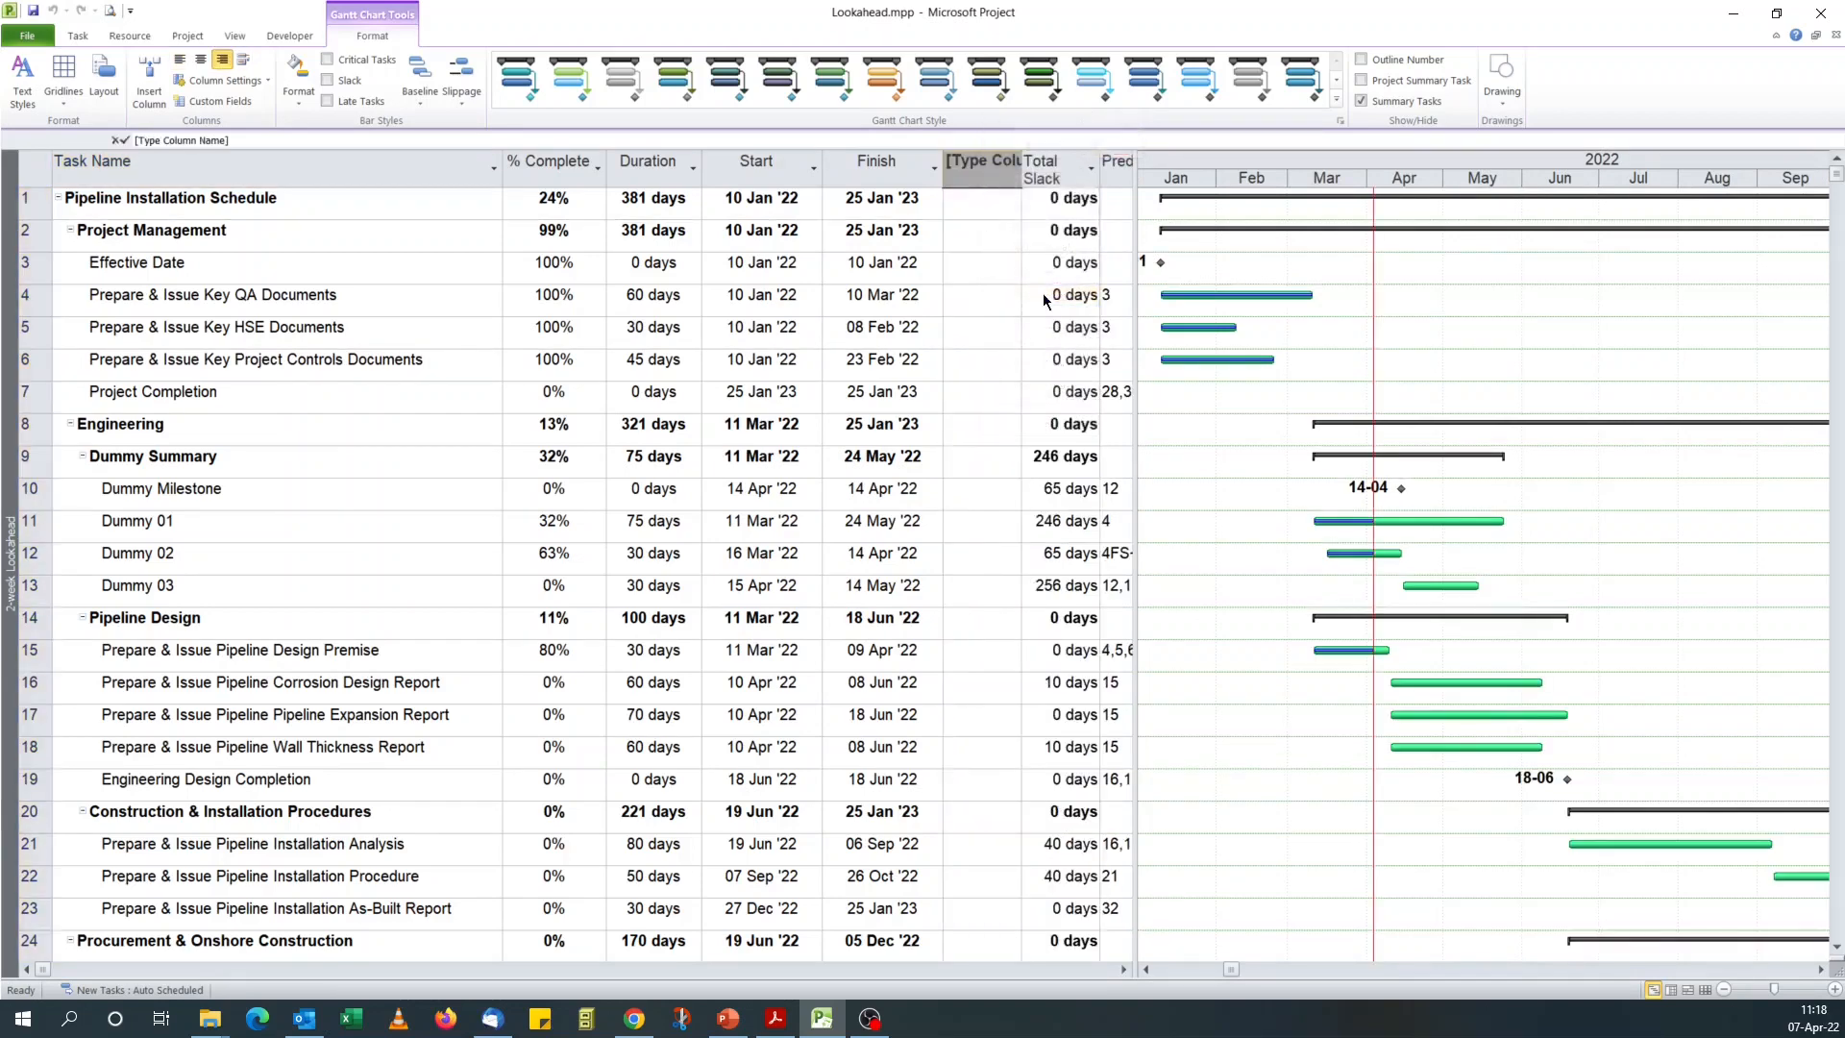
{"action": "type", "text": "flag1"}
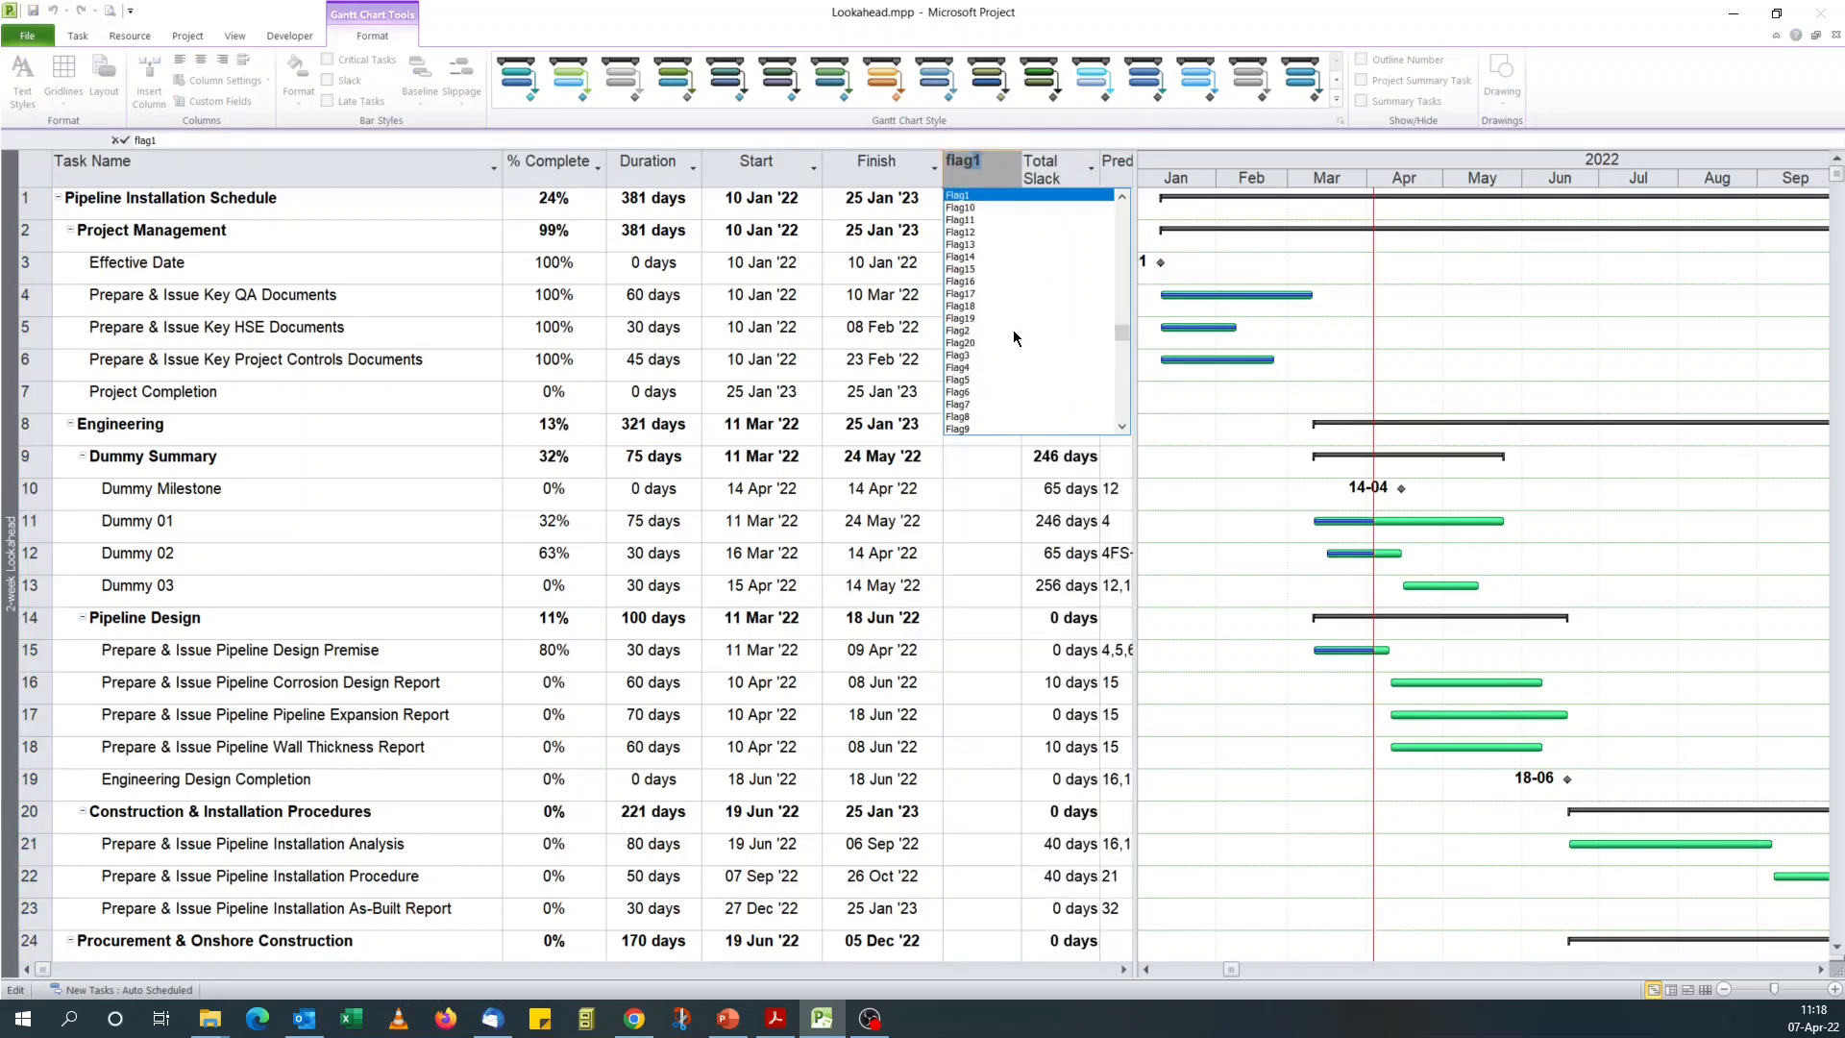
{"action": "left_click", "coordinate": [970, 345]}
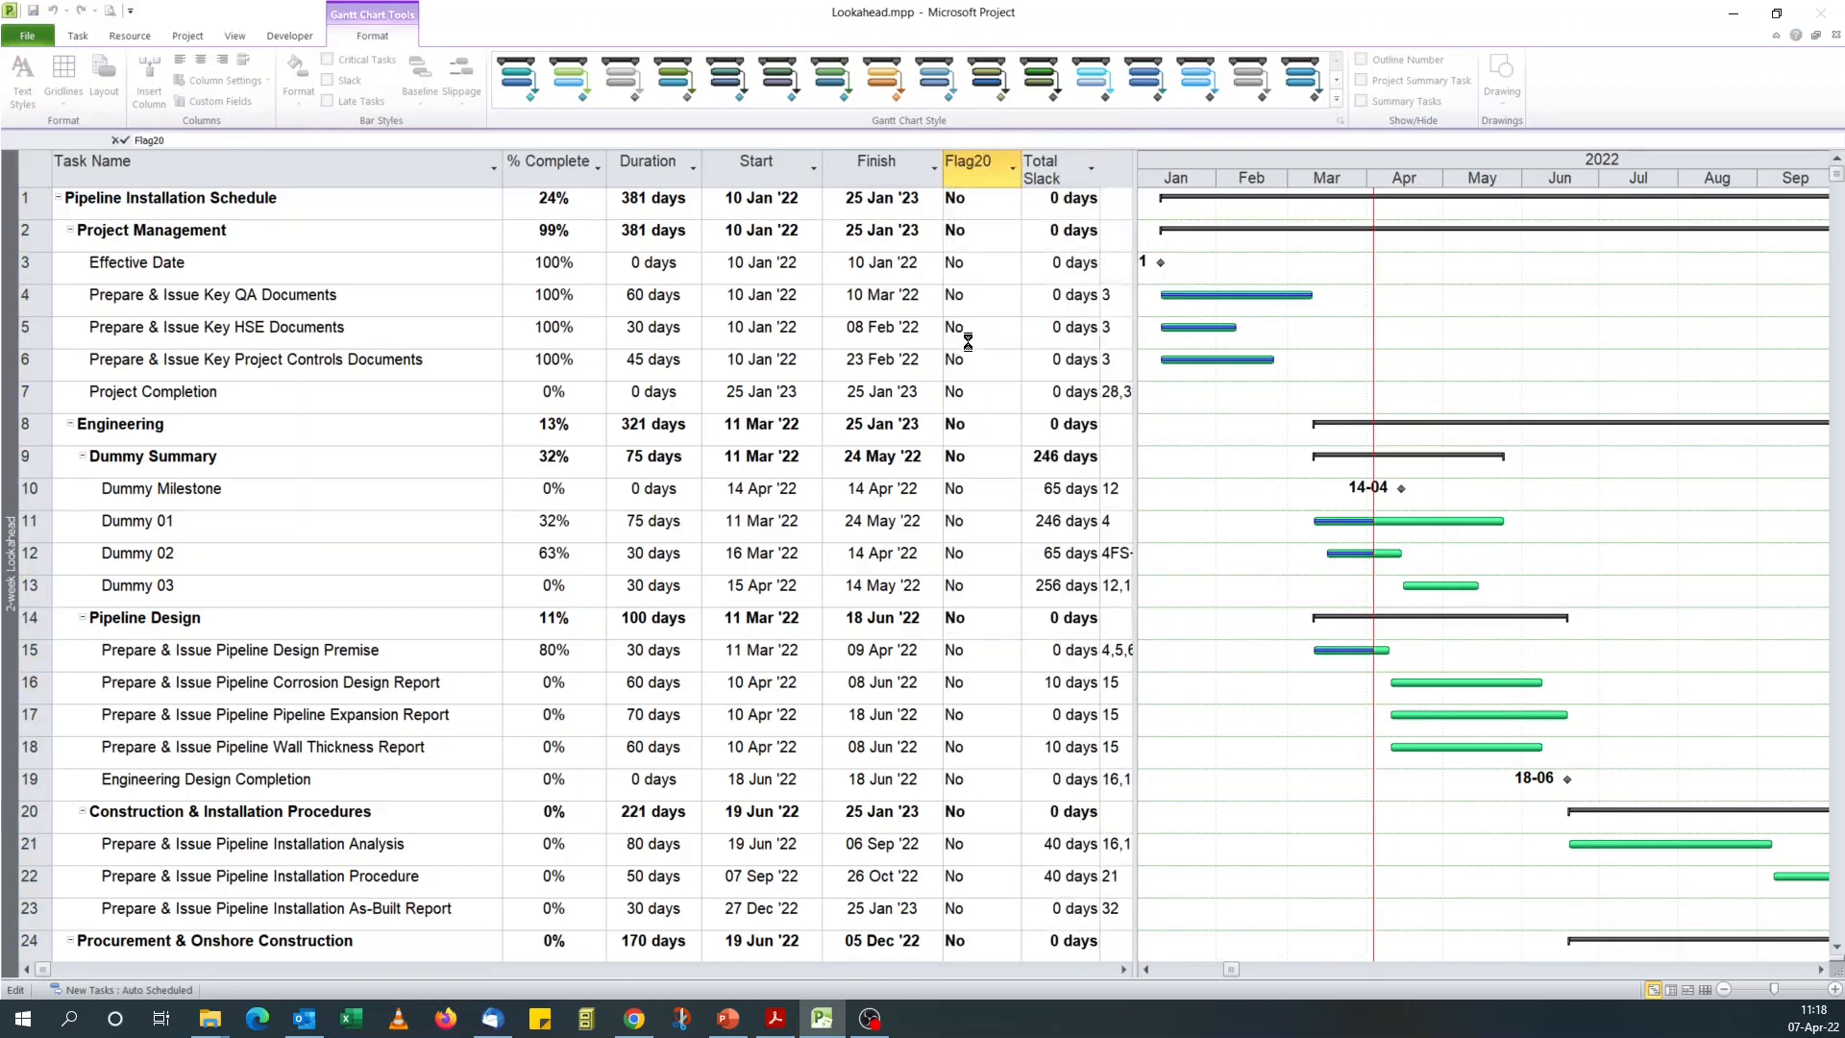
{"action": "left_click_drag", "start_coordinate": [1137, 231], "coordinate": [1034, 246]}
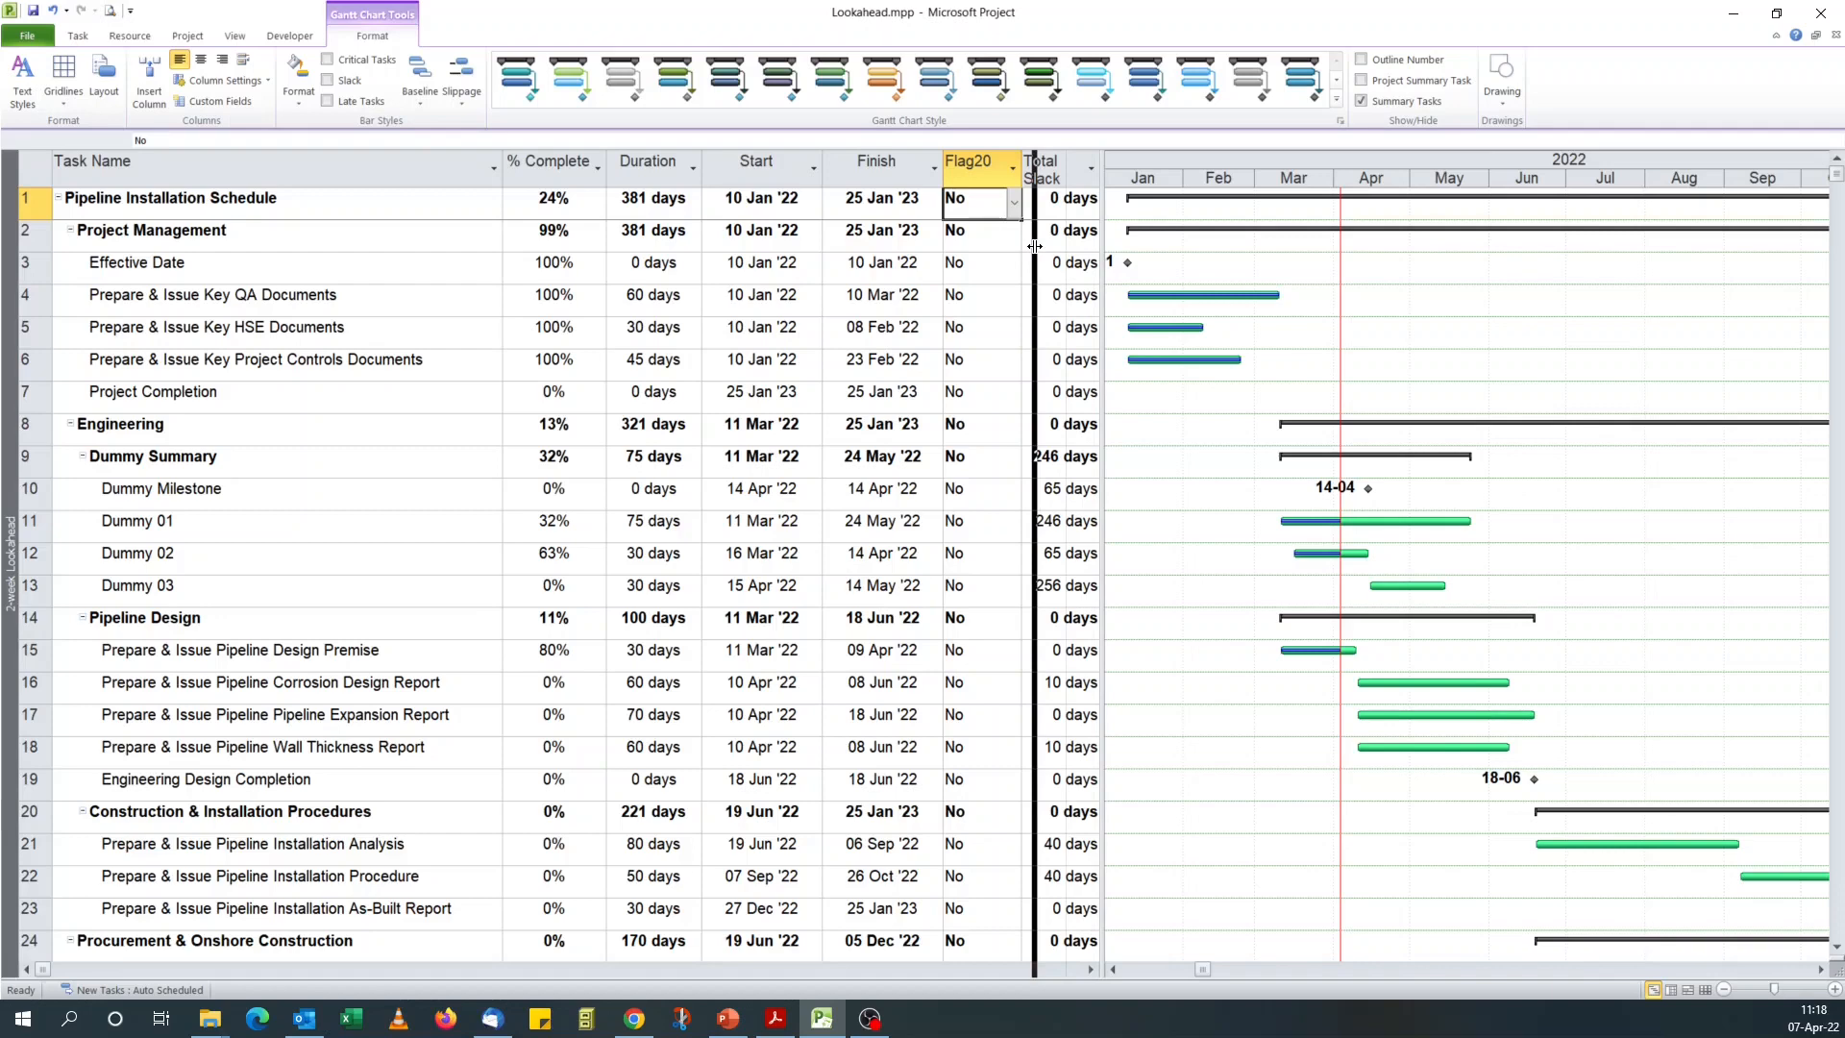
{"action": "left_click_drag", "start_coordinate": [1034, 246], "coordinate": [1034, 246]}
{"action": "left_click", "coordinate": [978, 244]}
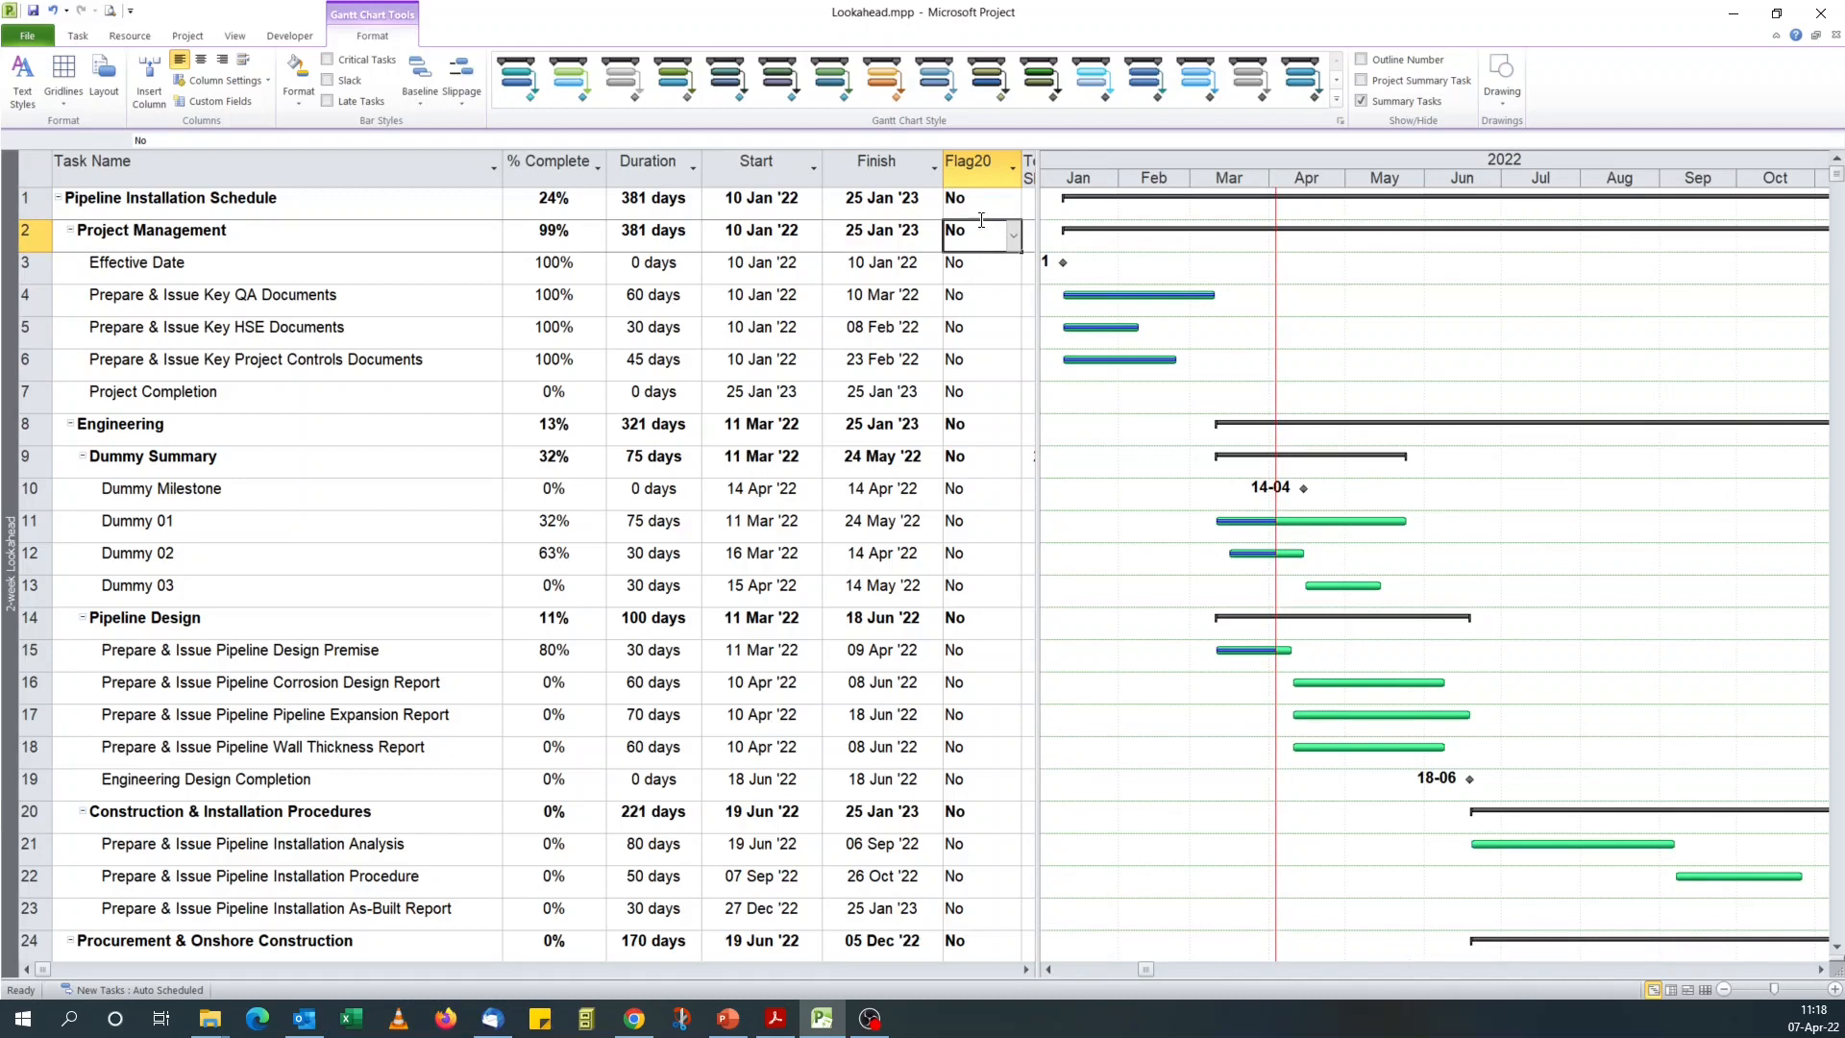
{"action": "left_click", "coordinate": [980, 336]}
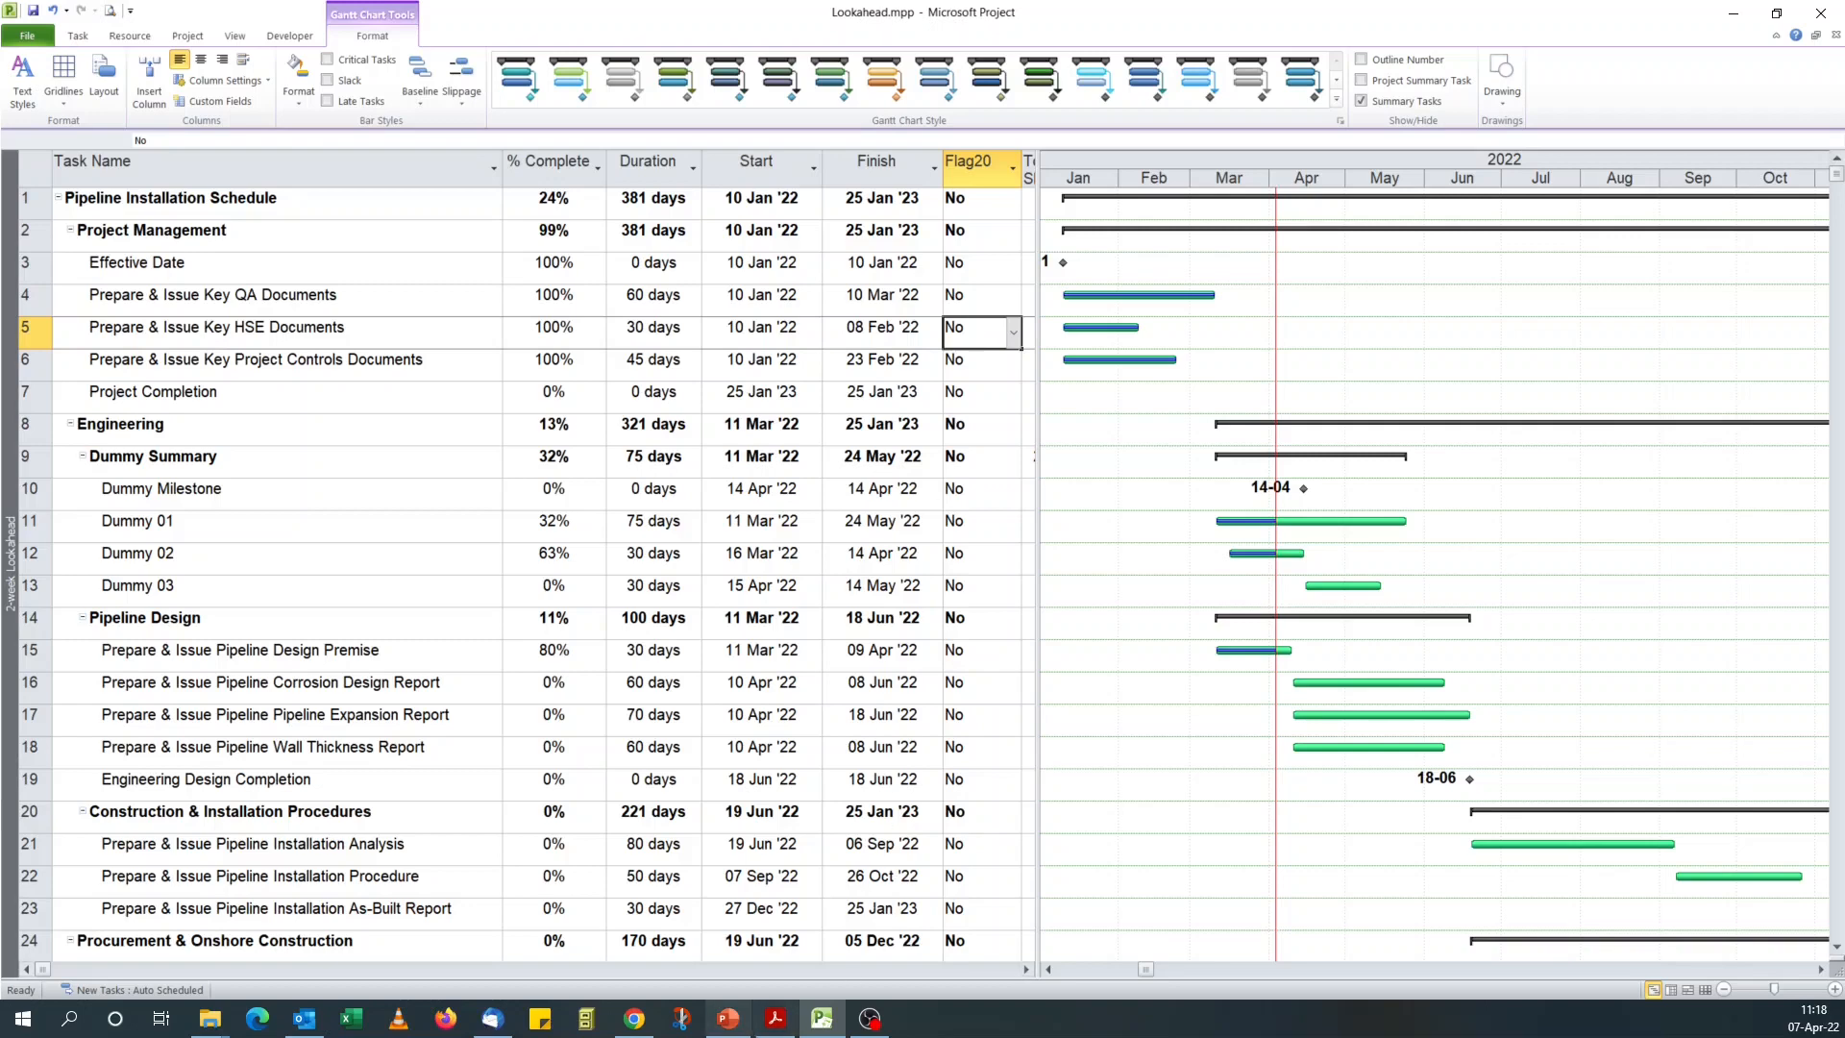
Switch to PowerPoint to consult the lookahead conditions on the Criteria slide and return to Microsoft Project
{"action": "left_click", "coordinate": [727, 1017]}
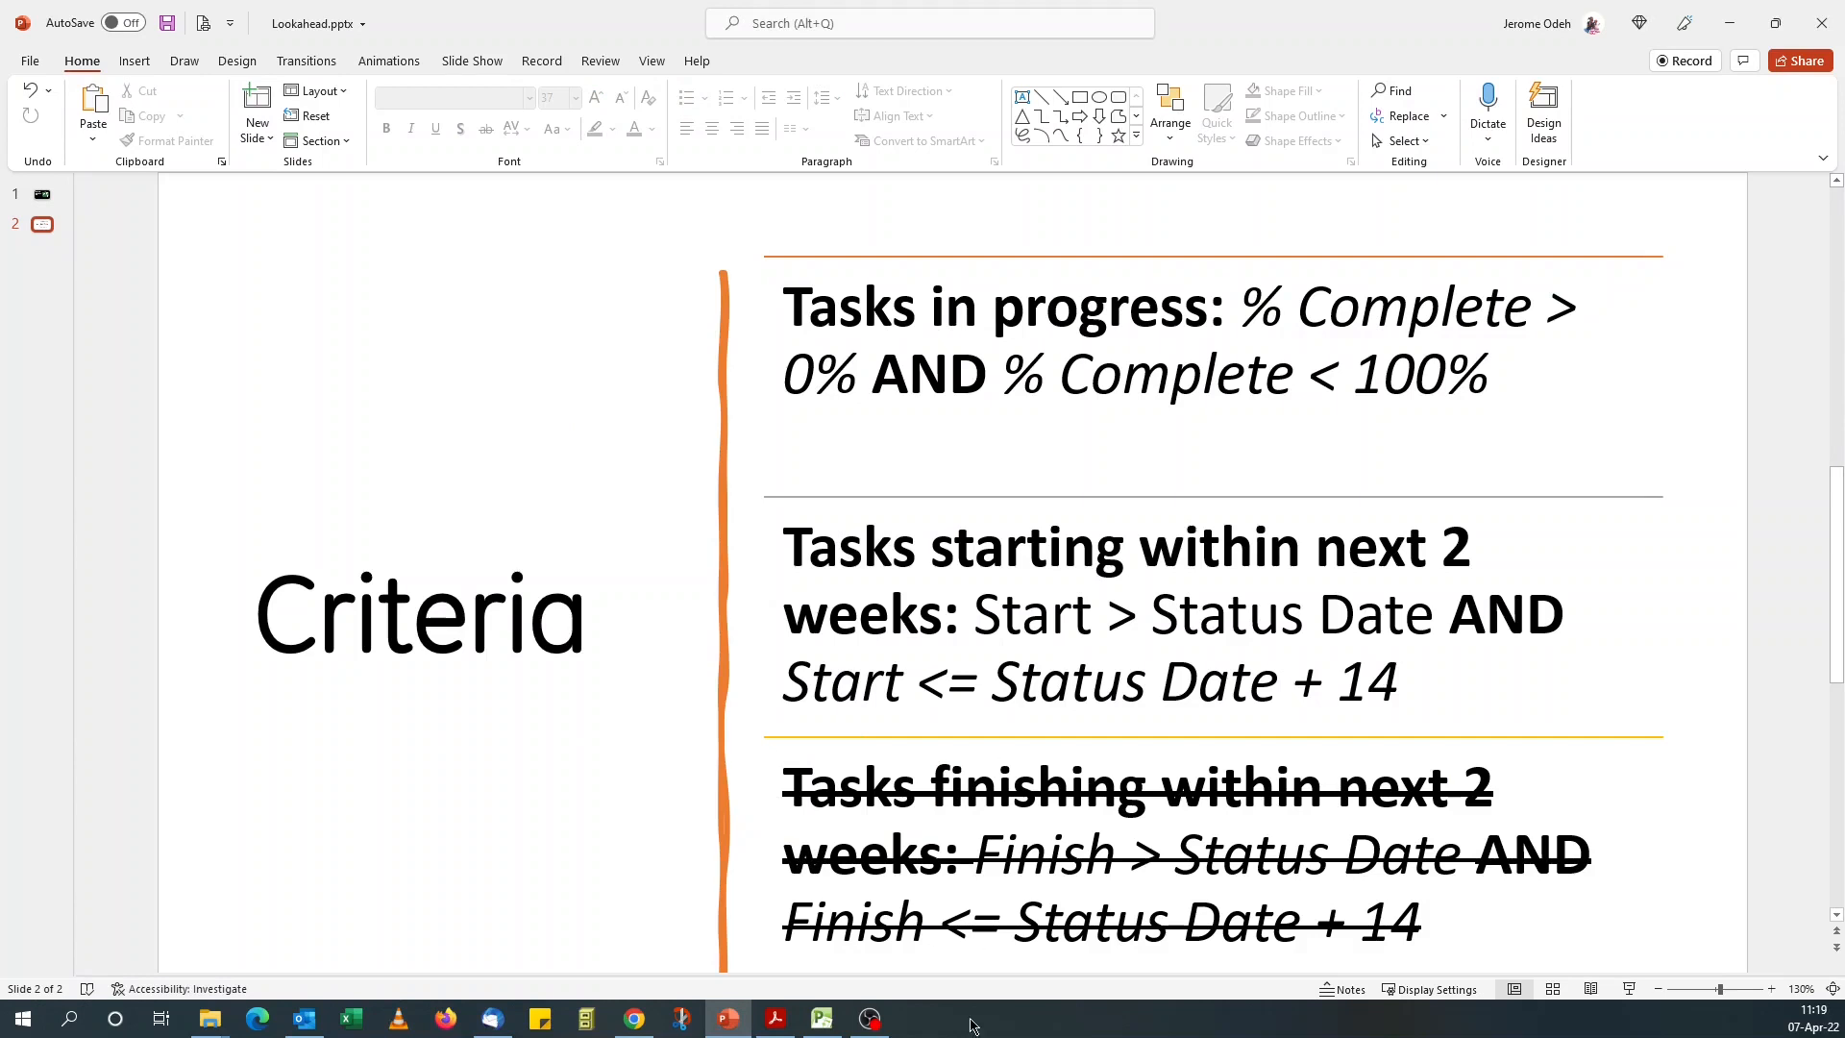
{"action": "mouse_move", "coordinate": [832, 1017]}
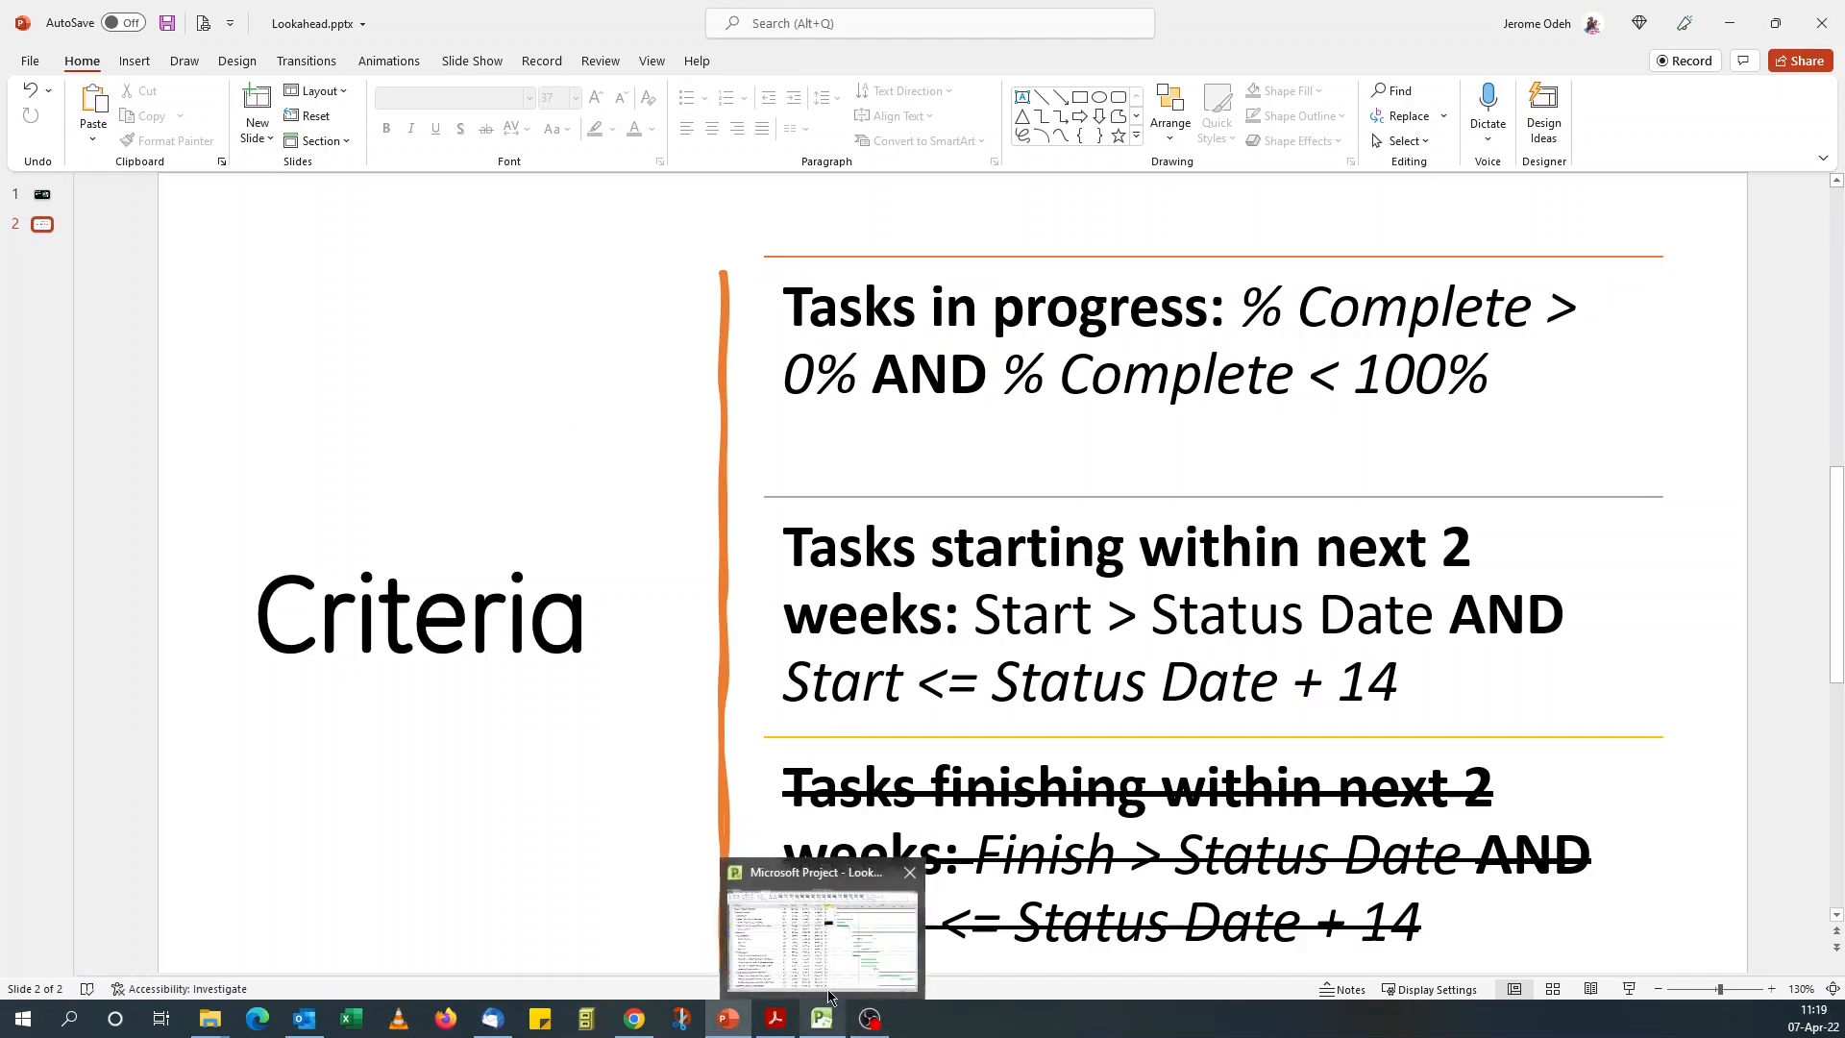
{"action": "left_click", "coordinate": [826, 884]}
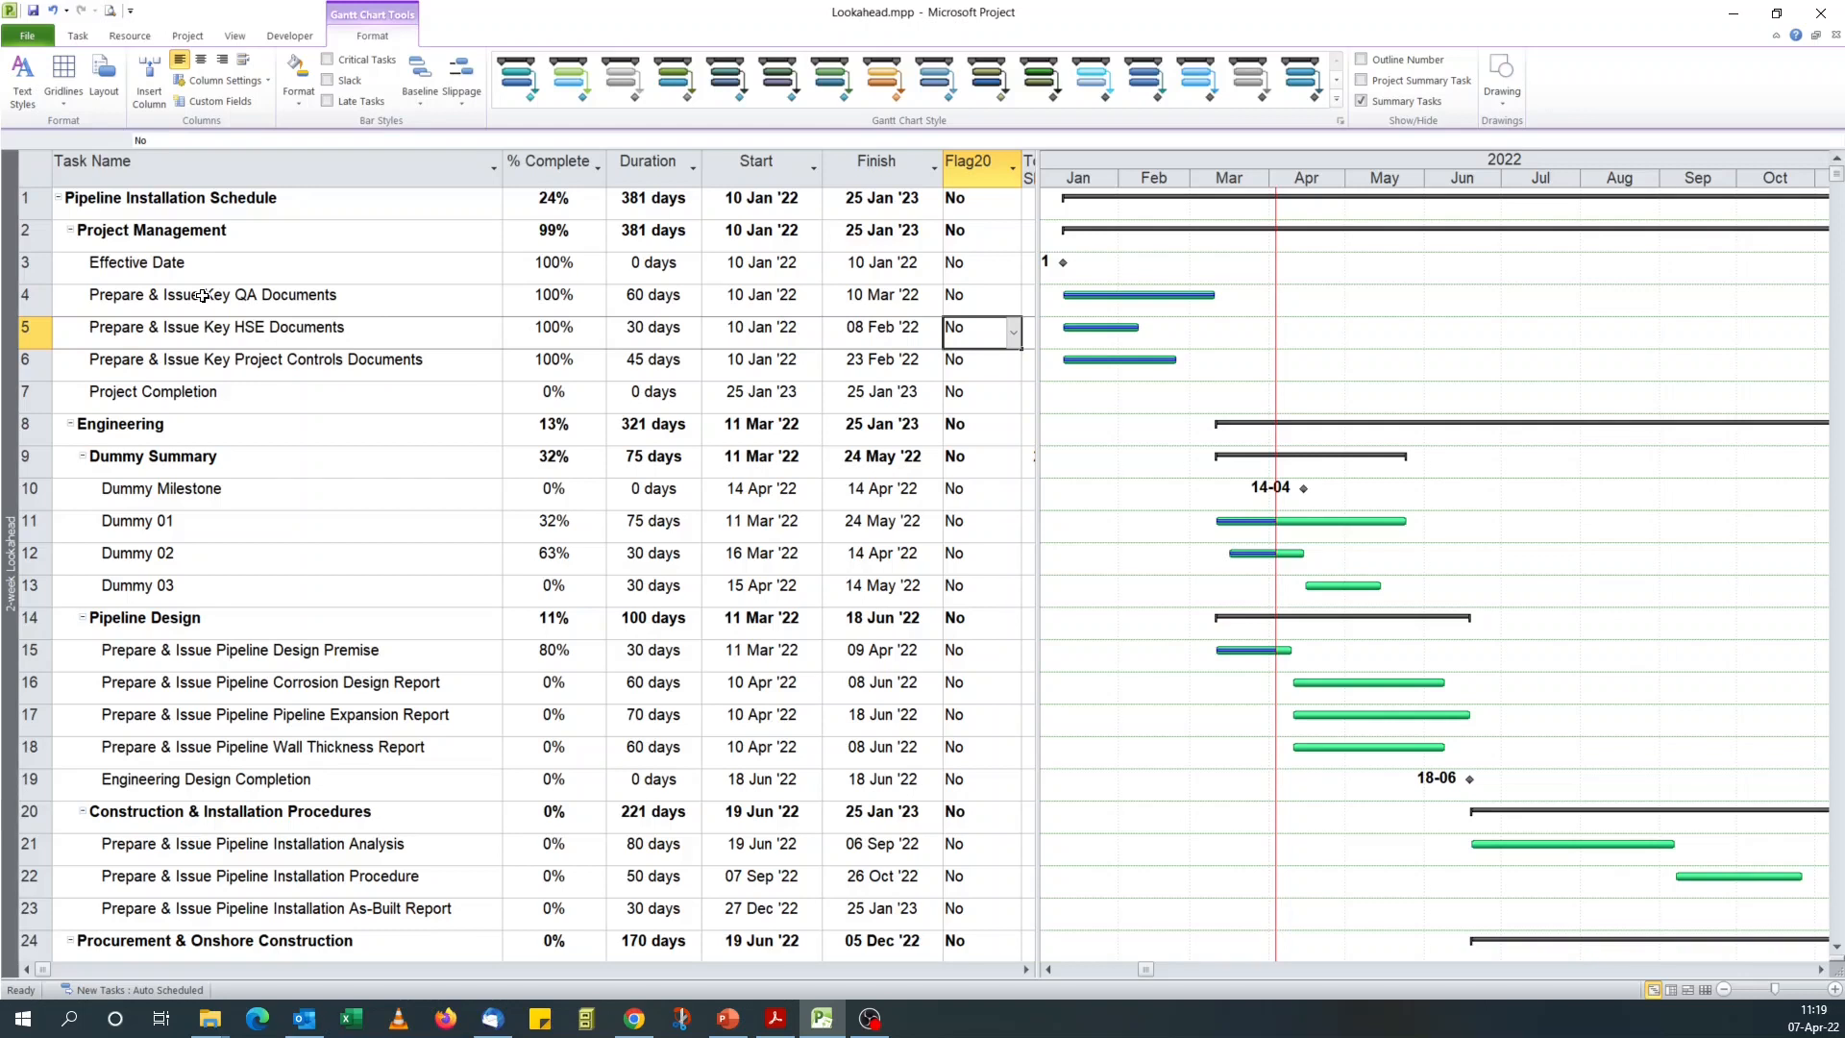
Open the custom field settings for Flag20 and rename the field to 2wk LAH
{"action": "left_click", "coordinate": [234, 106]}
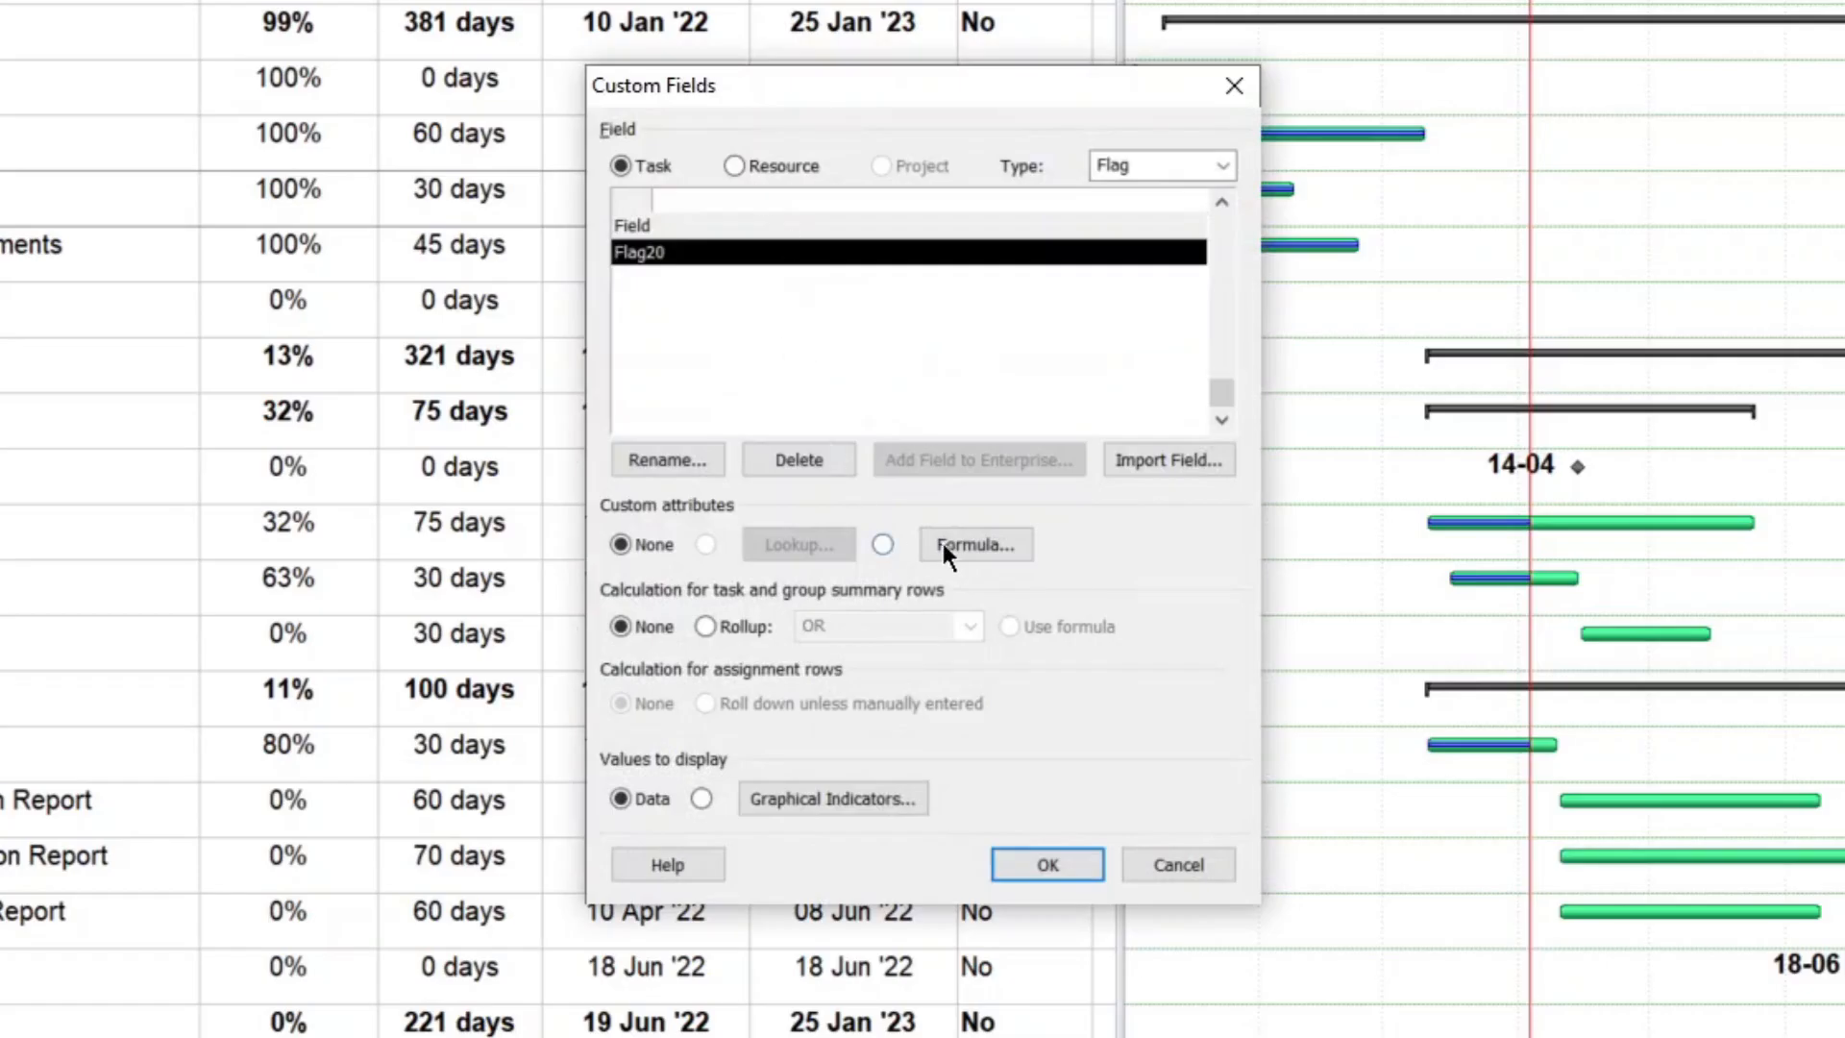
{"action": "left_click", "coordinate": [665, 455]}
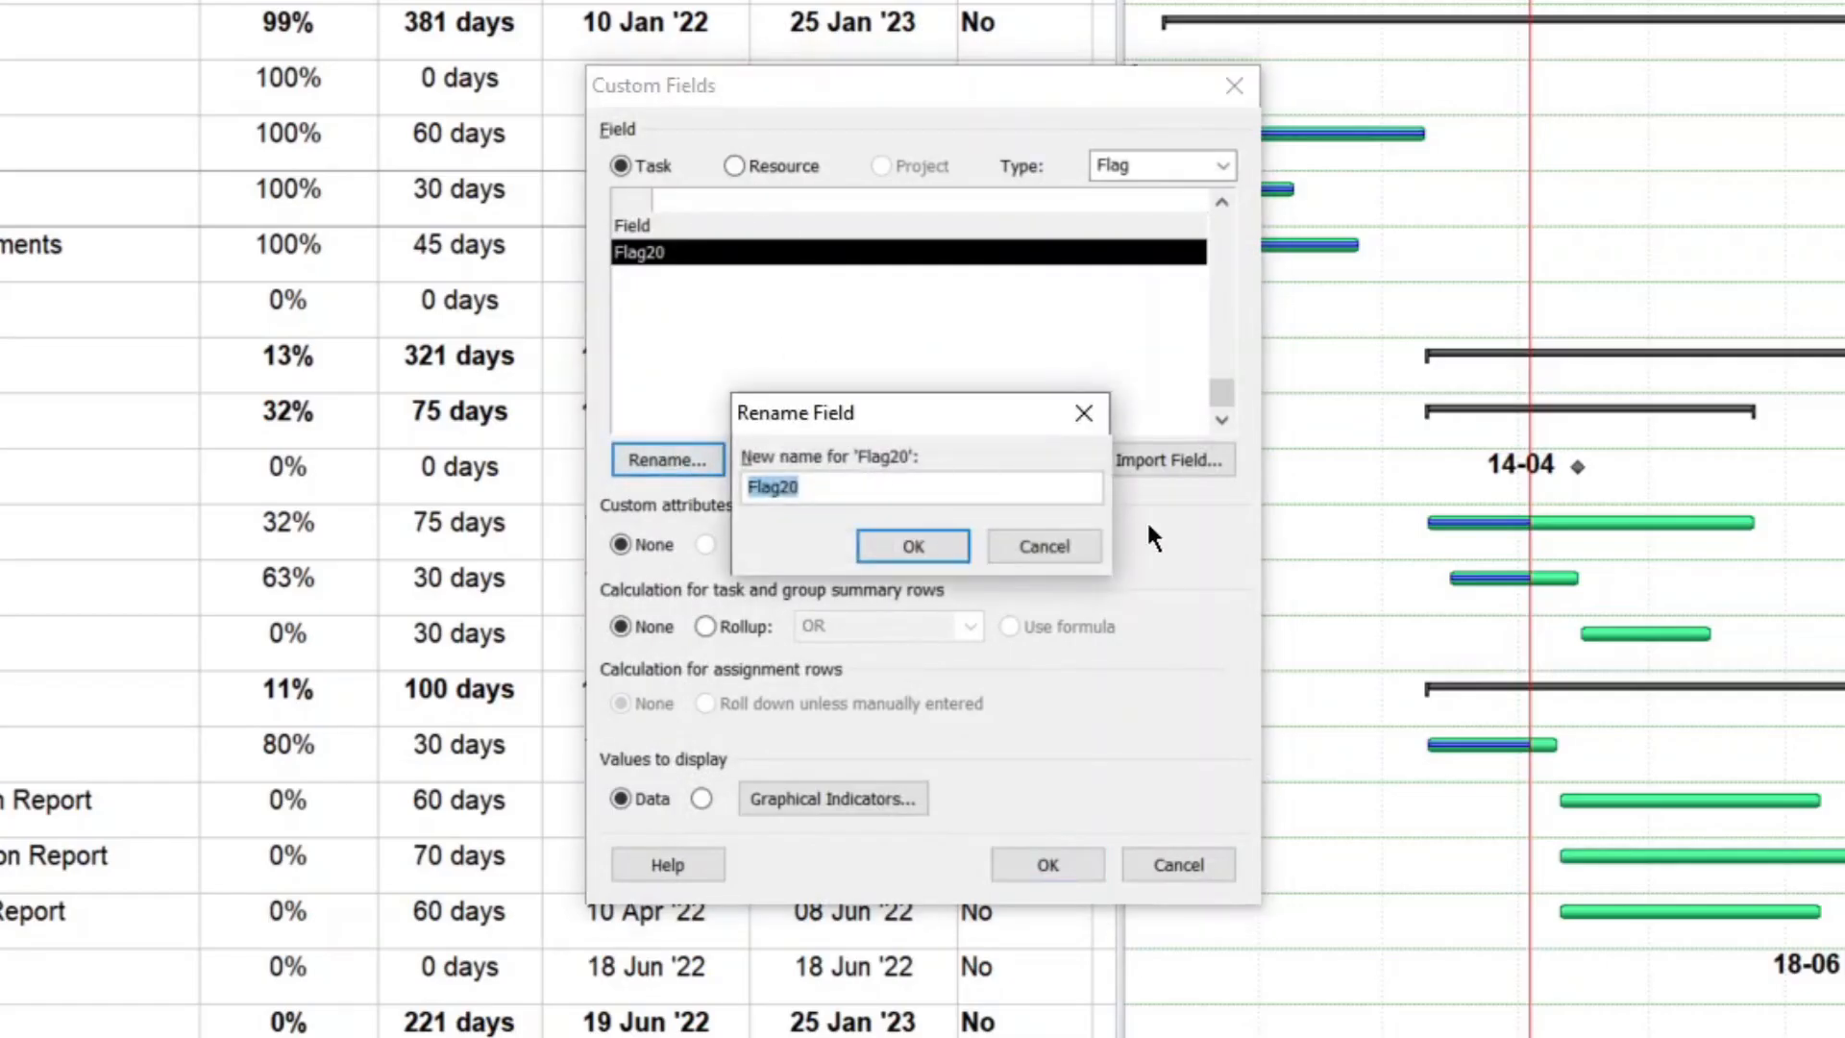
{"action": "type", "text": "2we"}
{"action": "key", "text": "BackSpace"}
{"action": "type", "text": "k LAH"}
{"action": "left_click", "coordinate": [901, 550]}
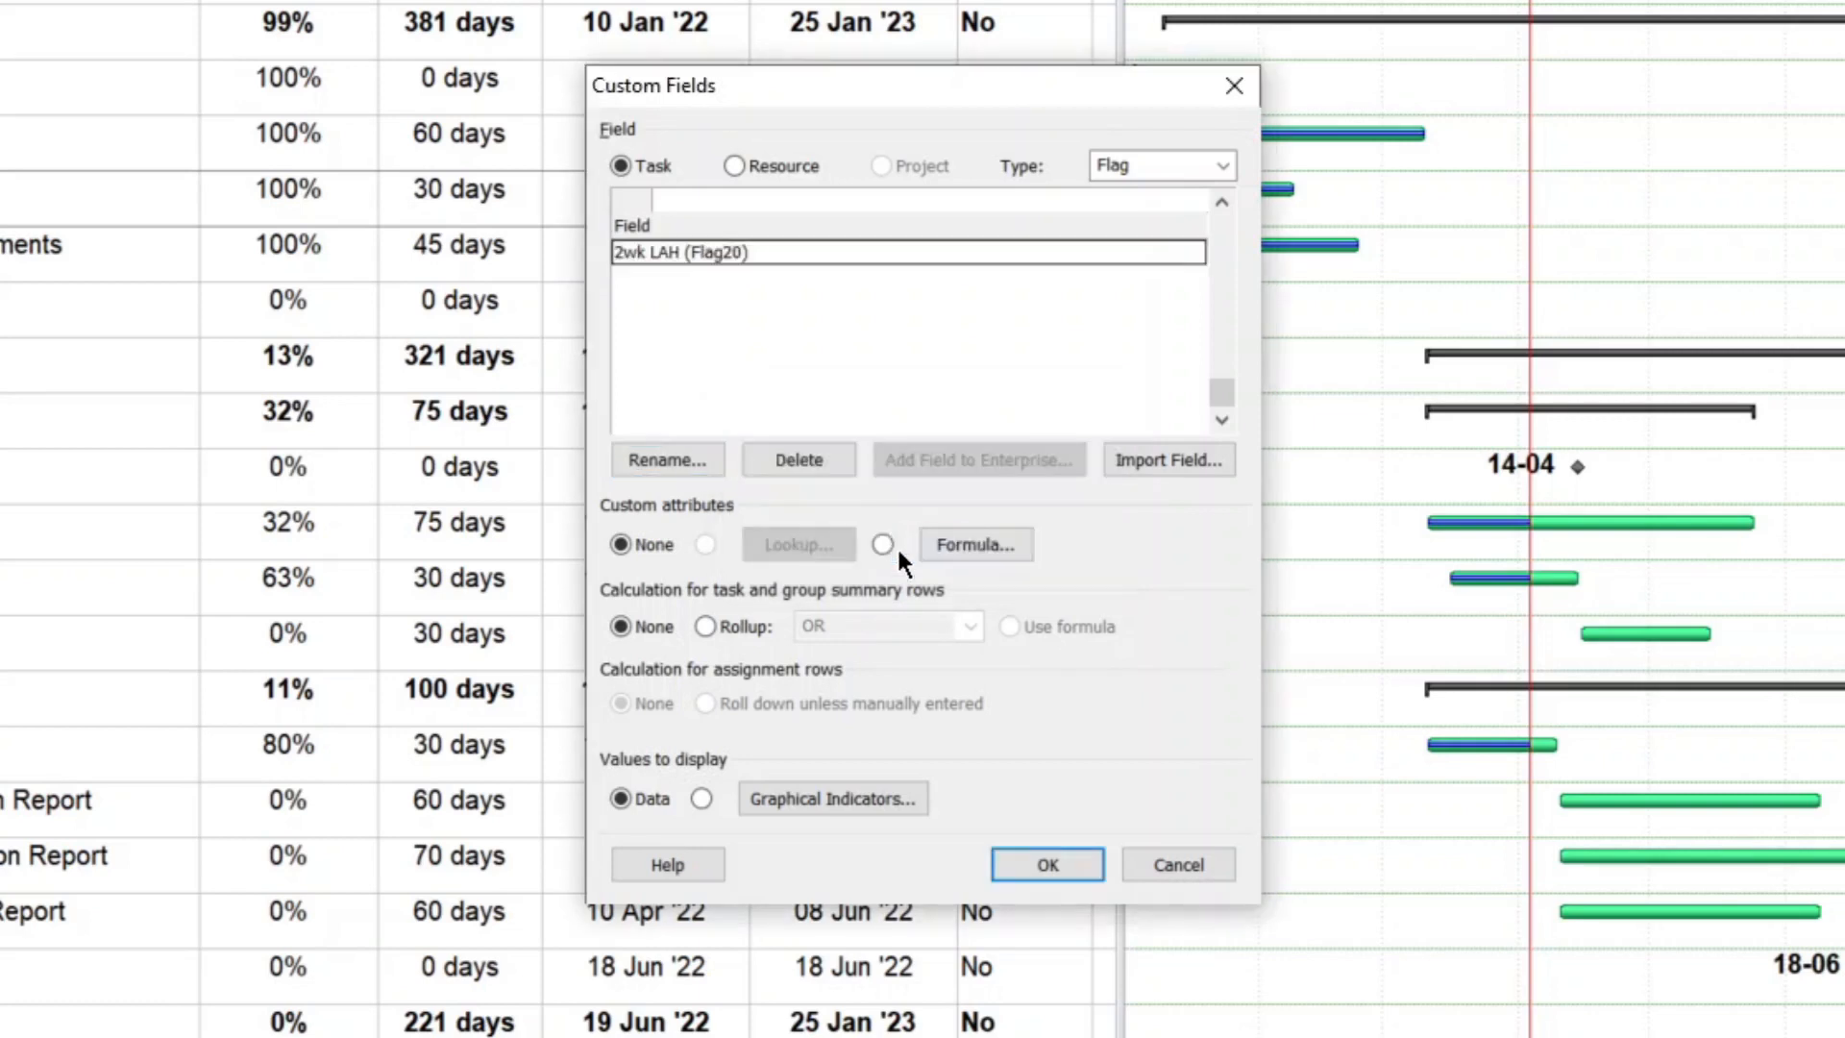
Start a formula for the 2wk LAH field with an opening parenthesis and the condition [% Complete] > 0
{"action": "left_click", "coordinate": [957, 548]}
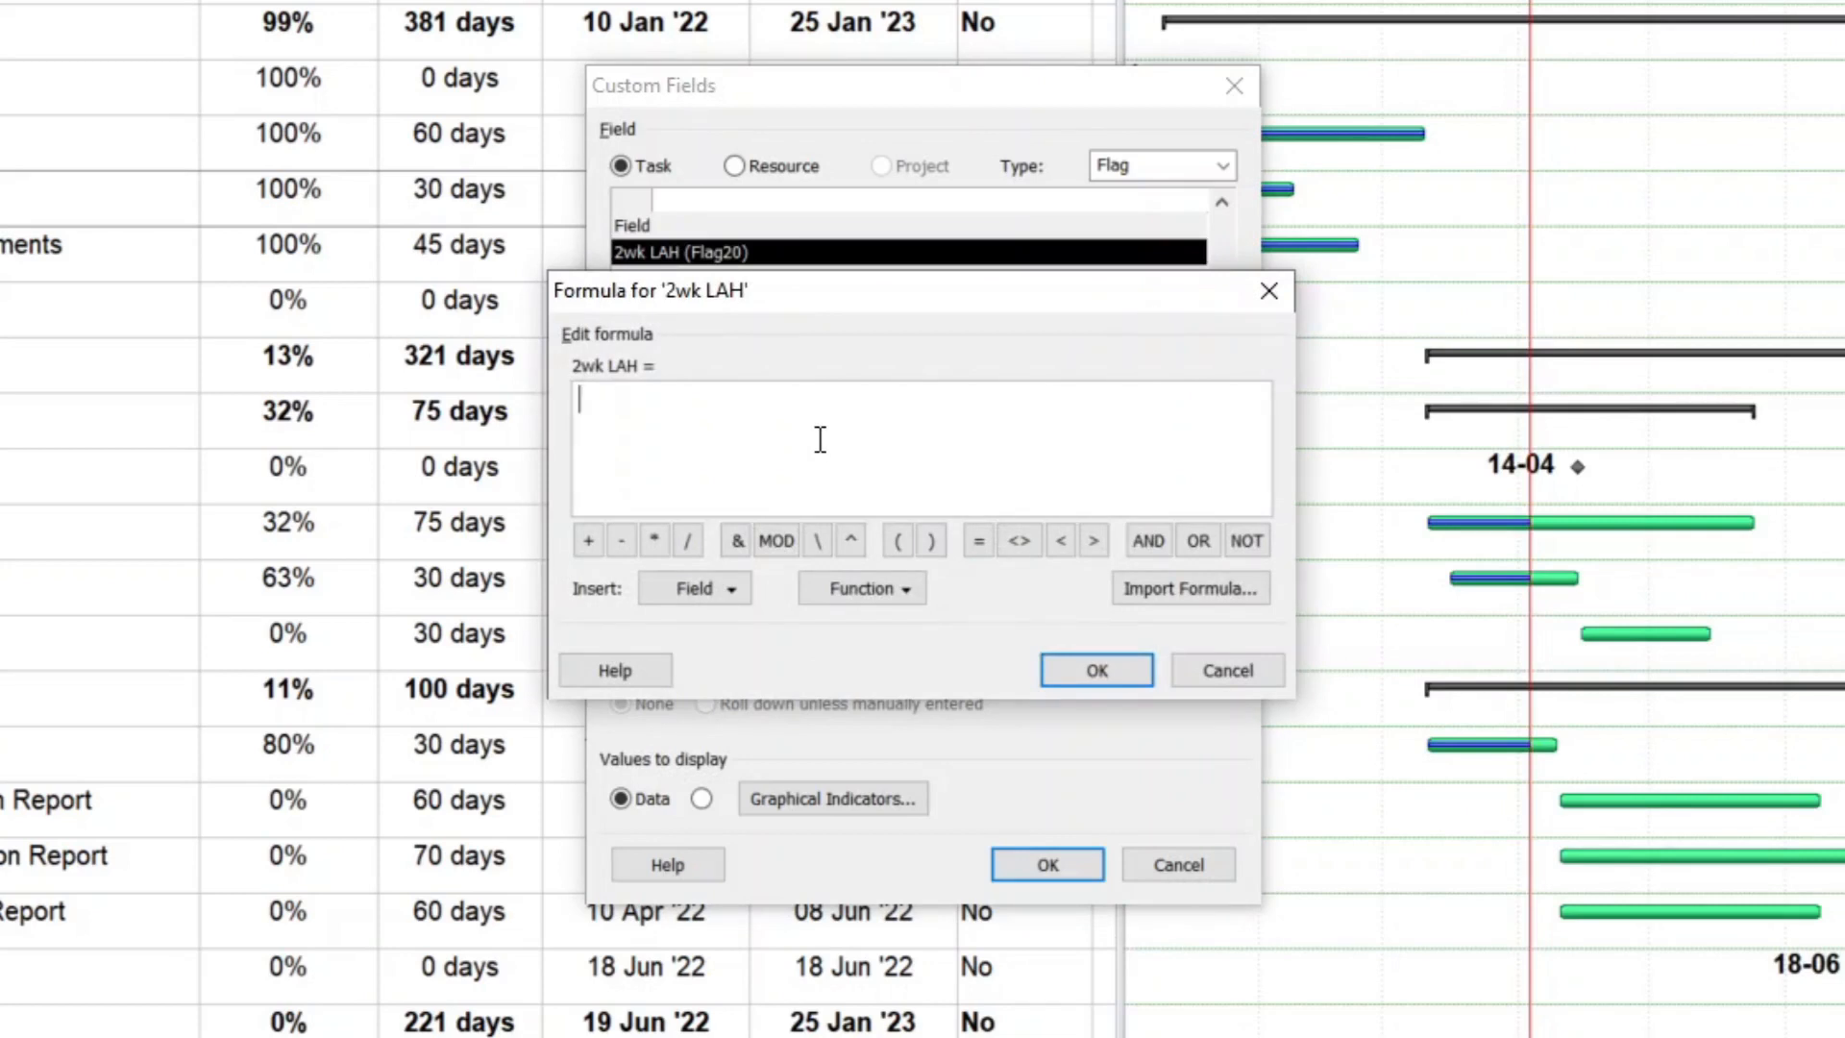
{"action": "left_click", "coordinate": [900, 540]}
{"action": "left_click", "coordinate": [674, 590]}
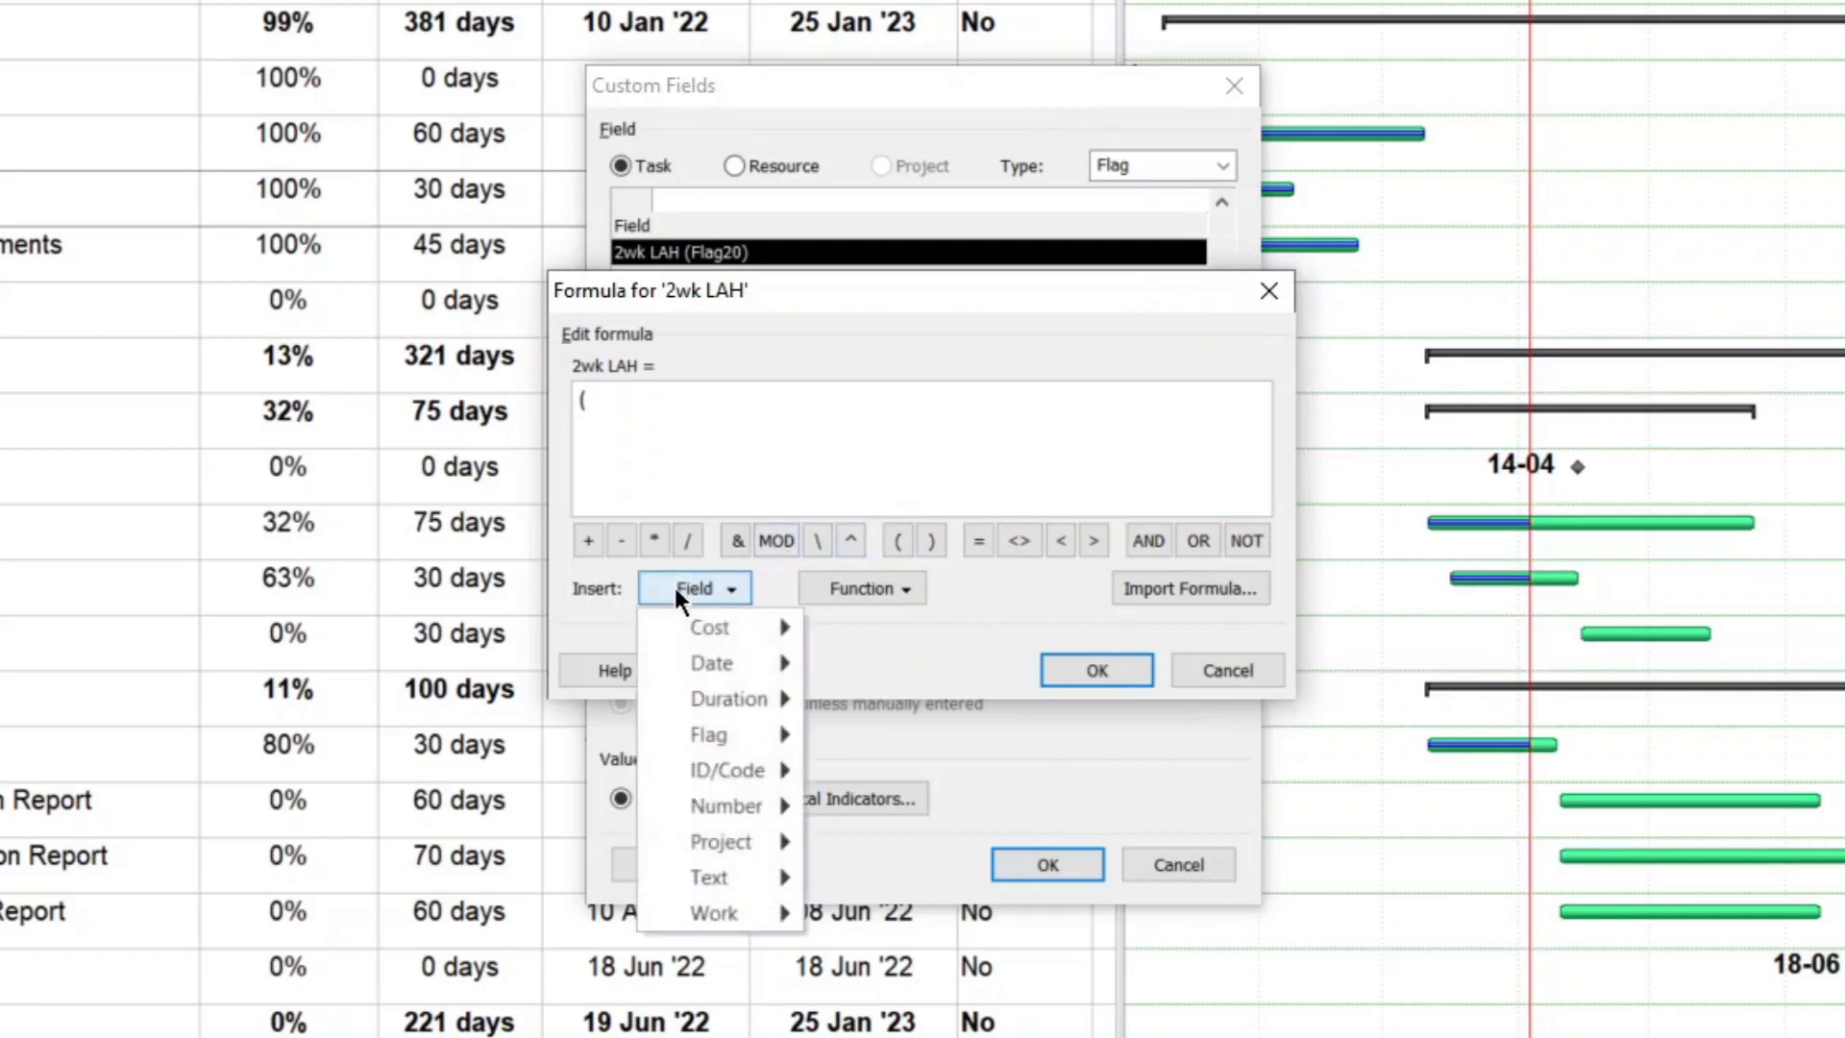
{"action": "mouse_move", "coordinate": [745, 806]}
{"action": "left_click", "coordinate": [865, 803]}
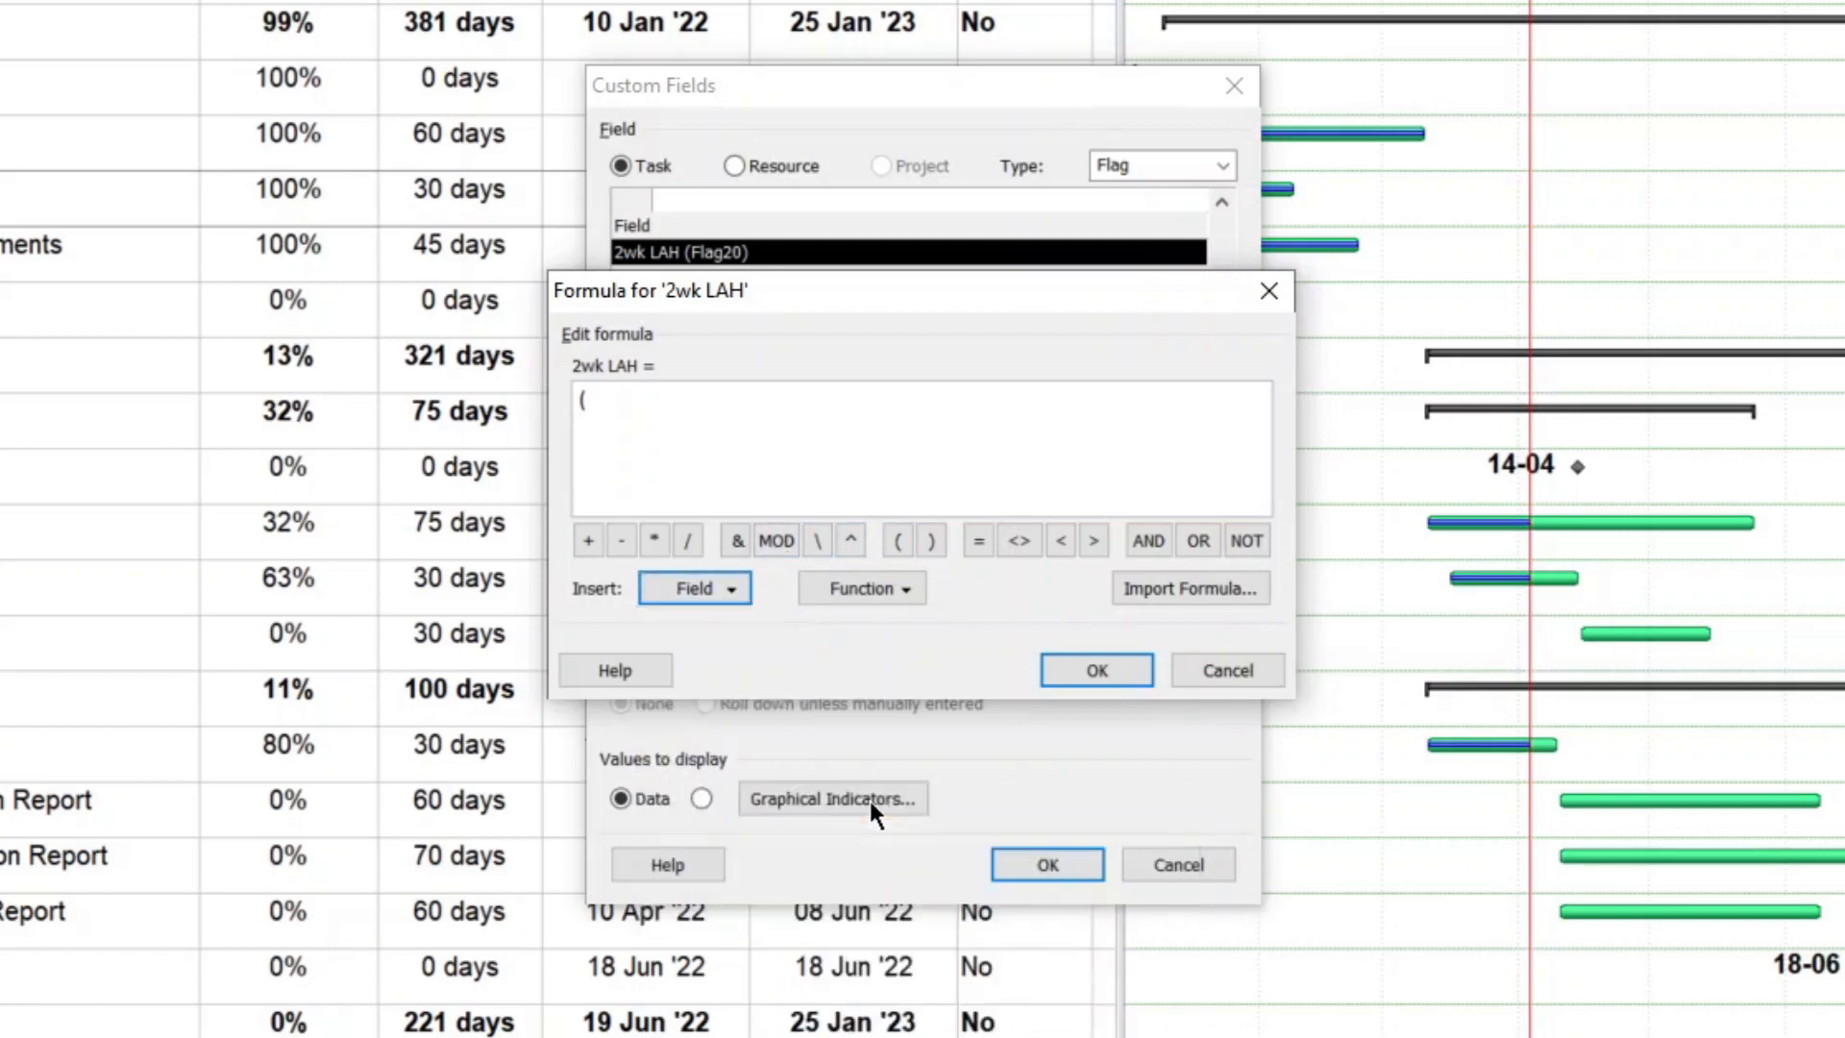
{"action": "left_click", "coordinate": [1092, 538]}
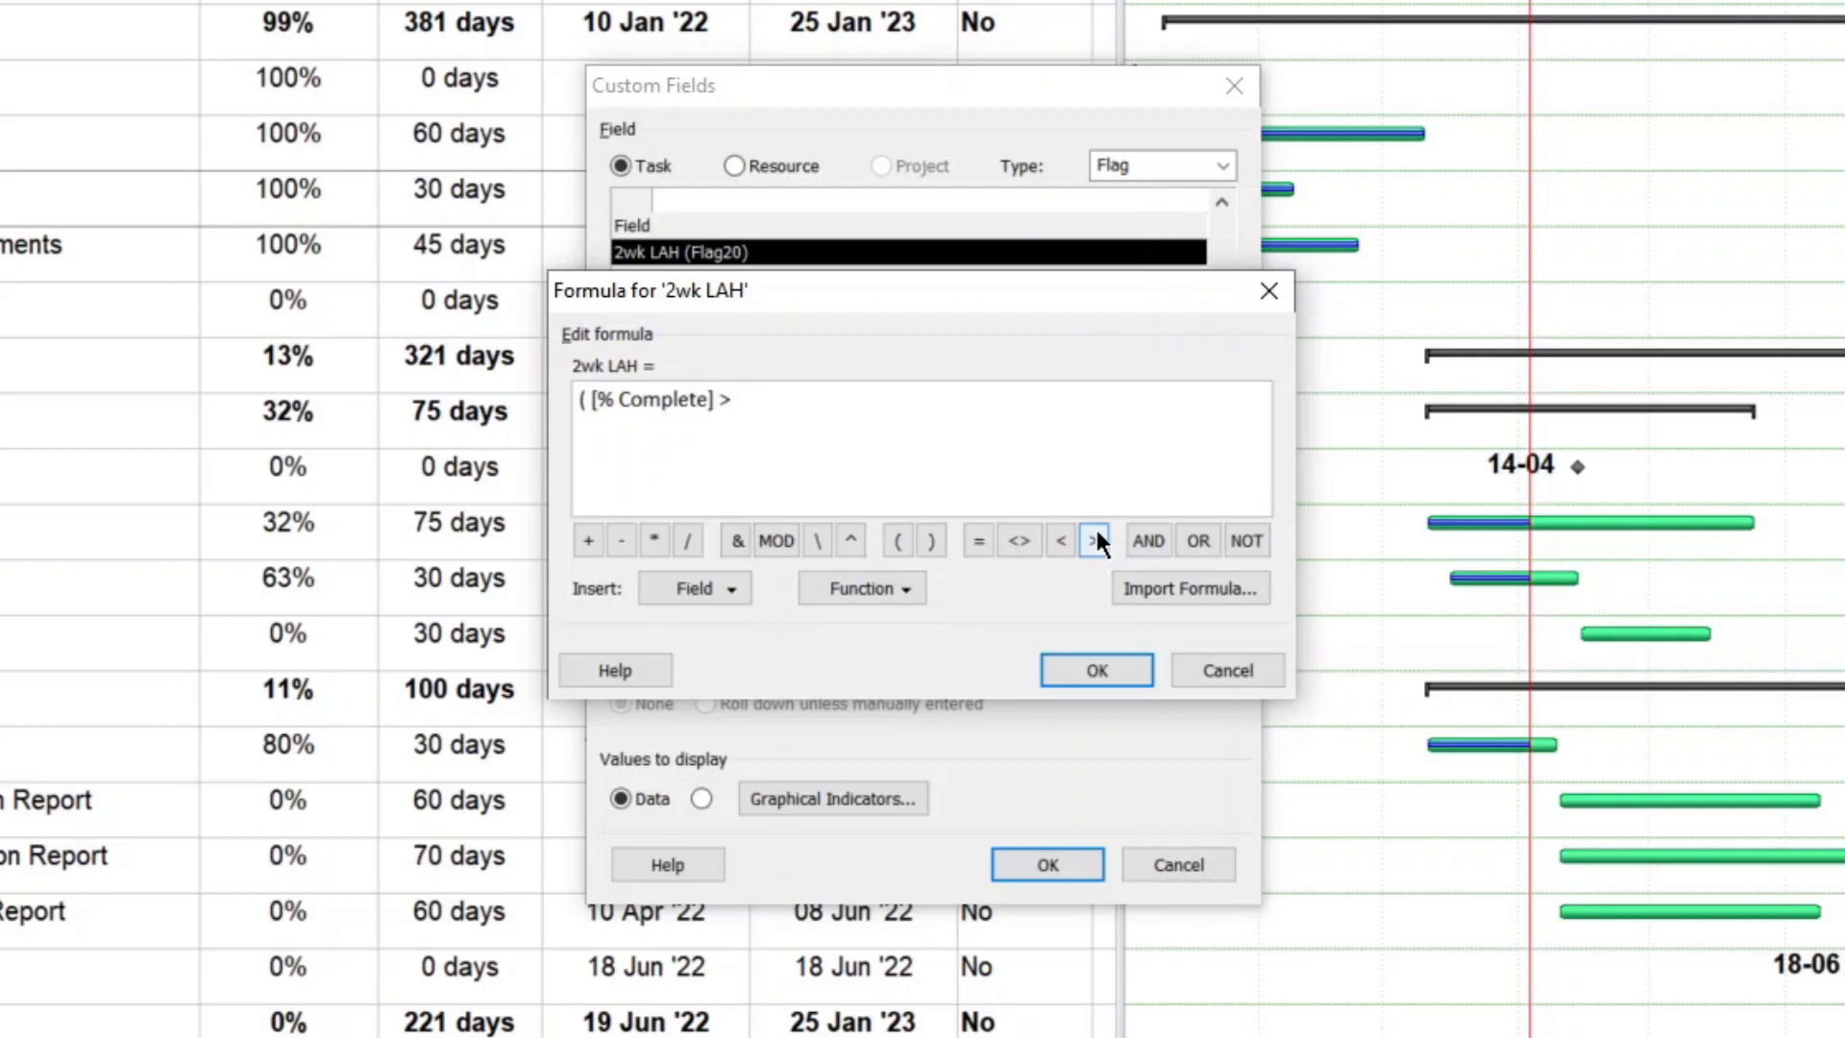
{"action": "type", "text": "0"}
Extend the formula with AND [% Complete] < 100 and close the parenthesis of the in-progress condition
{"action": "left_click", "coordinate": [1157, 541]}
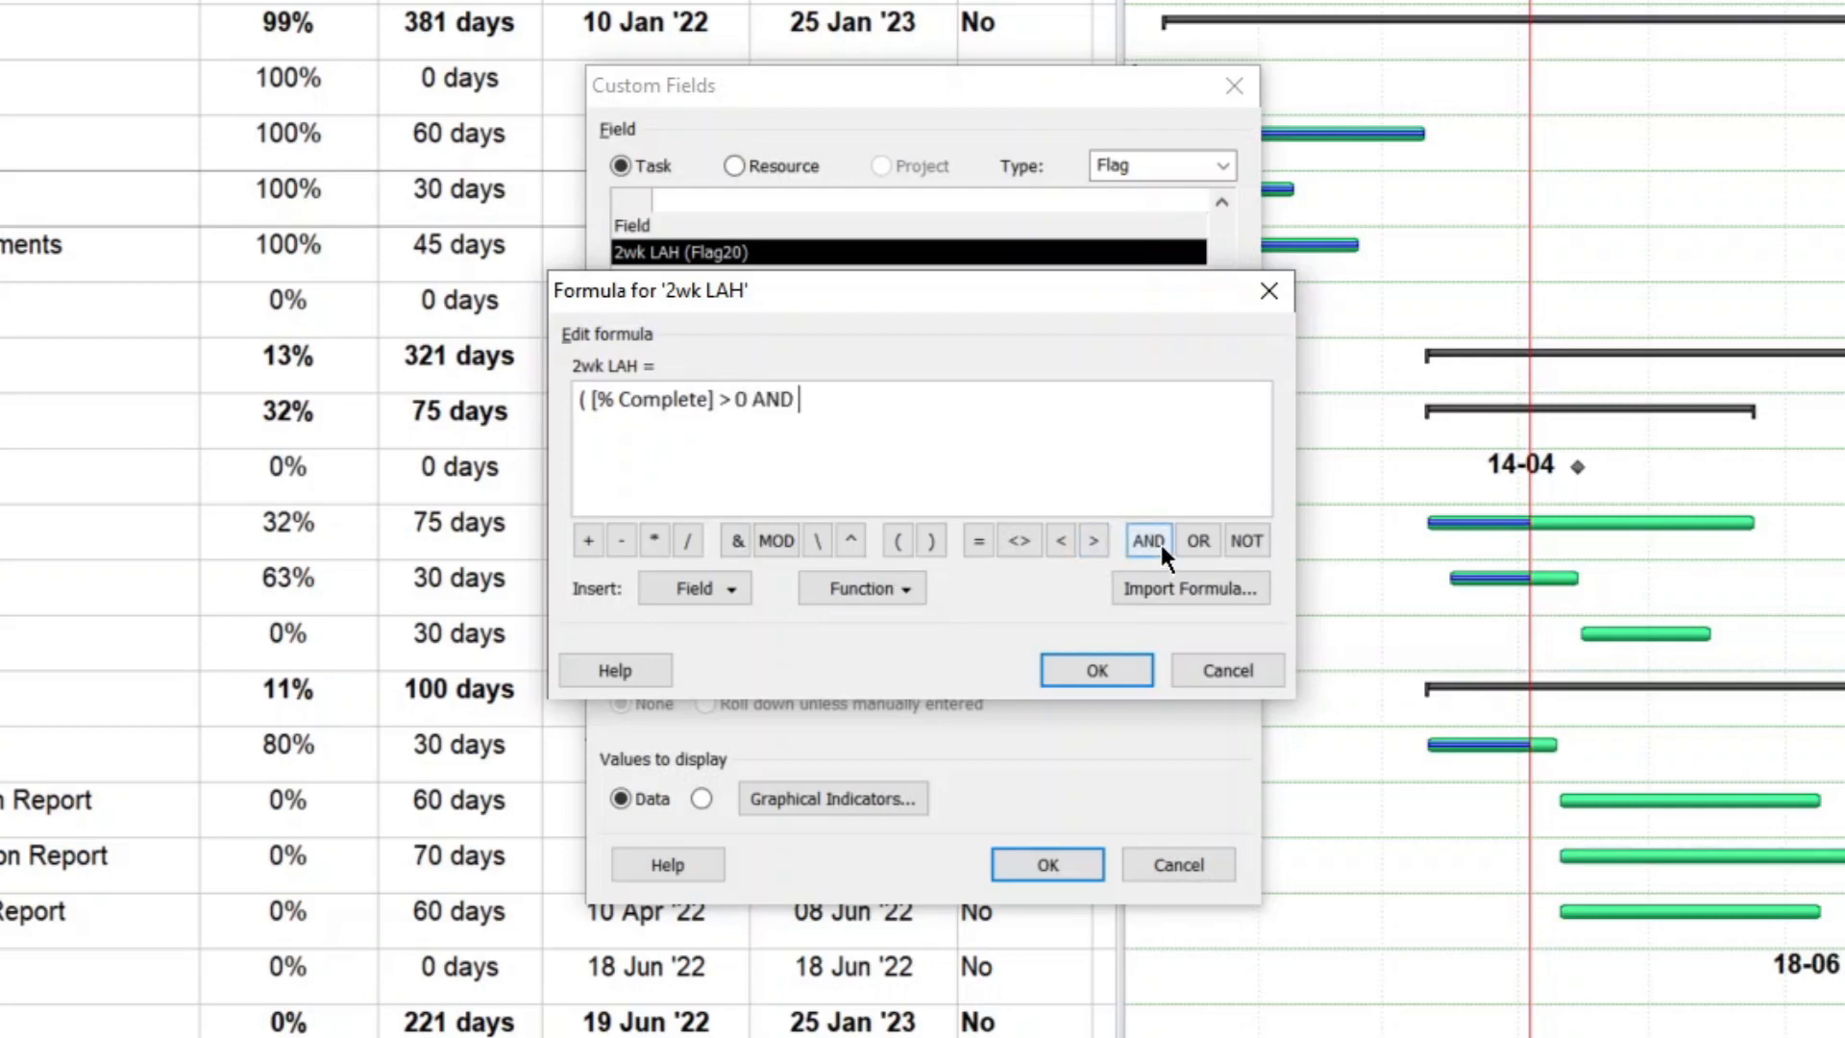
{"action": "left_click", "coordinate": [700, 597]}
{"action": "mouse_move", "coordinate": [748, 805]}
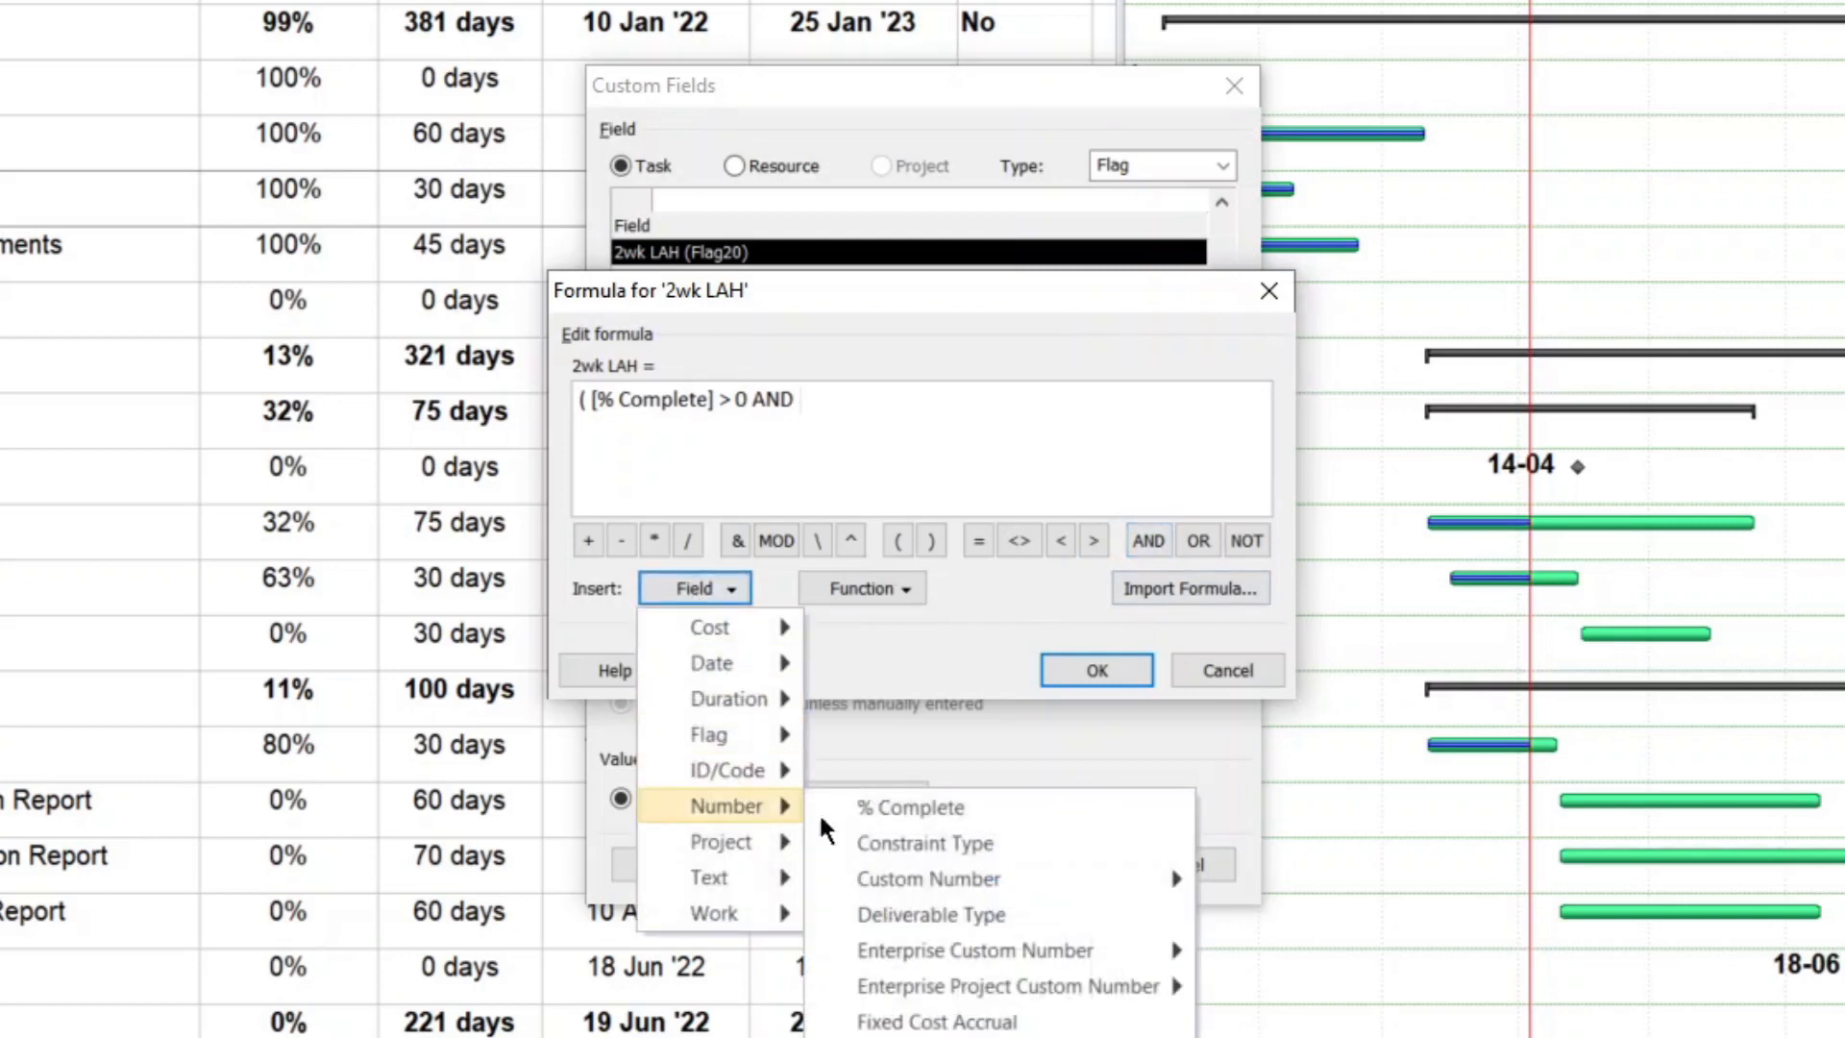
{"action": "left_click", "coordinate": [911, 805]}
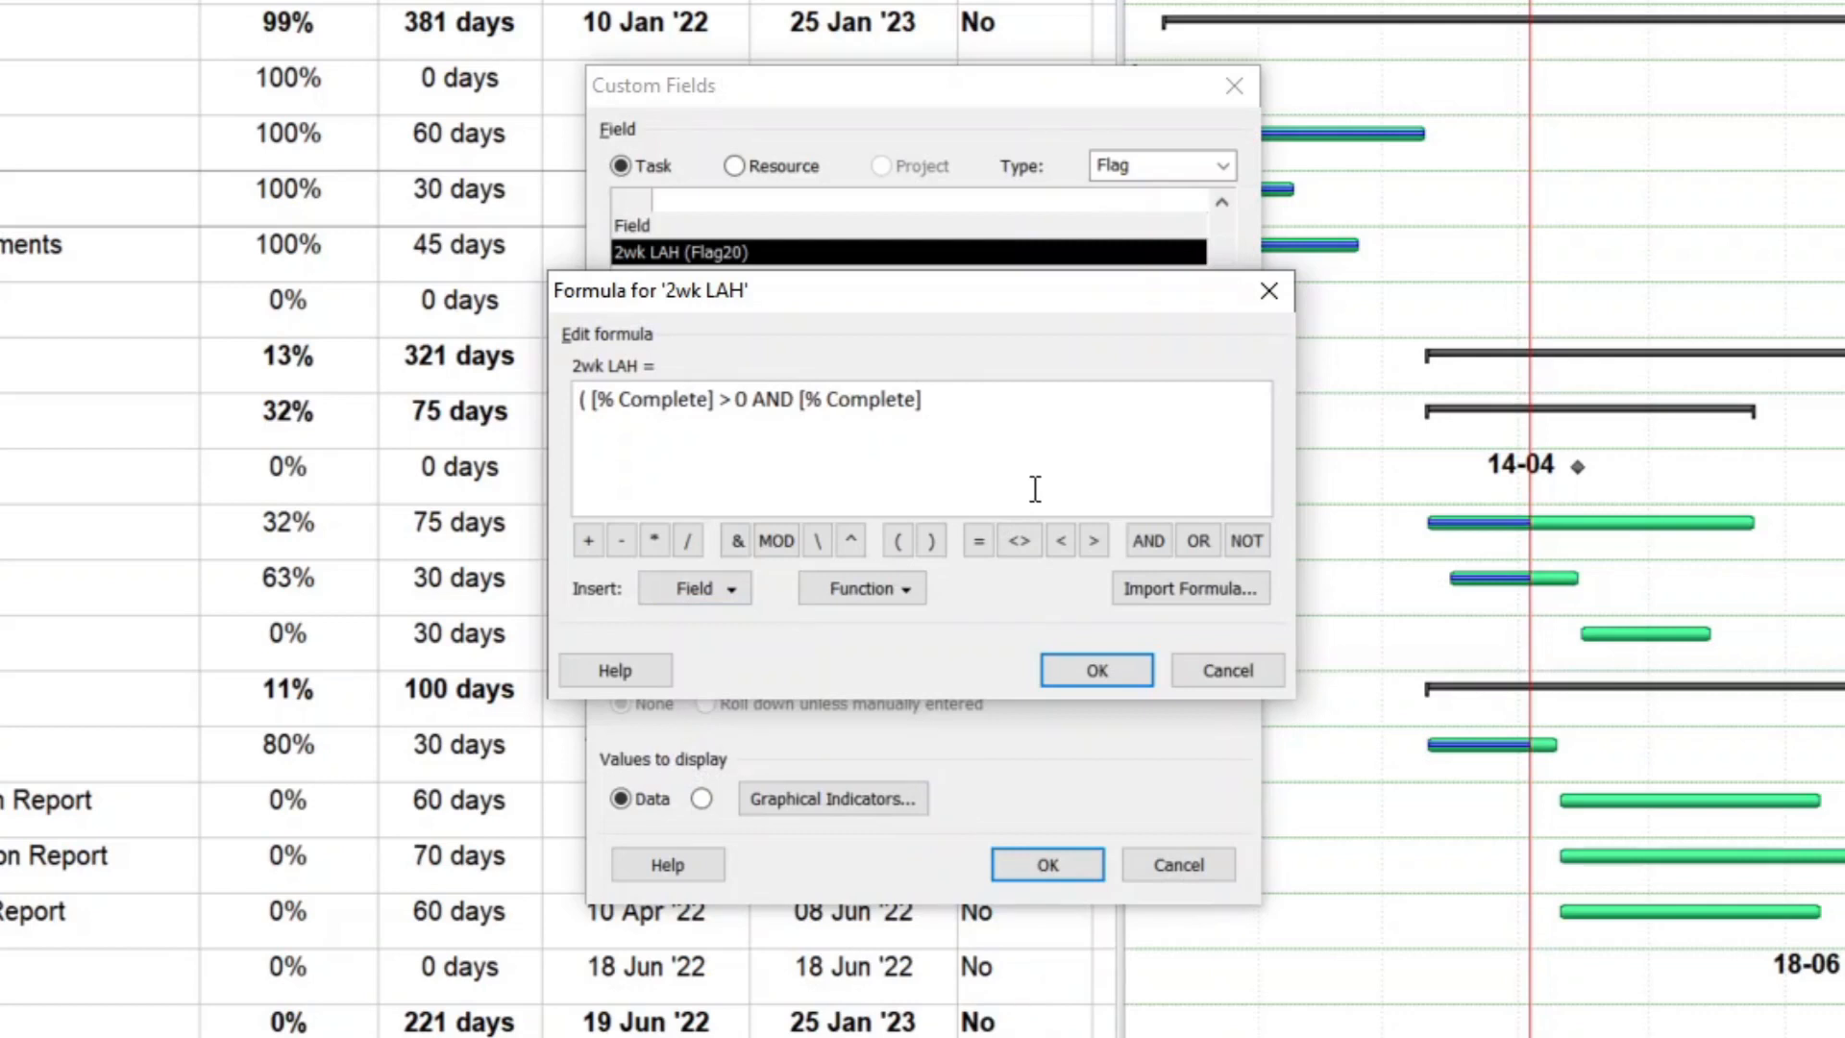
{"action": "left_click", "coordinate": [1055, 538]}
{"action": "type", "text": "100"}
{"action": "left_click", "coordinate": [930, 540]}
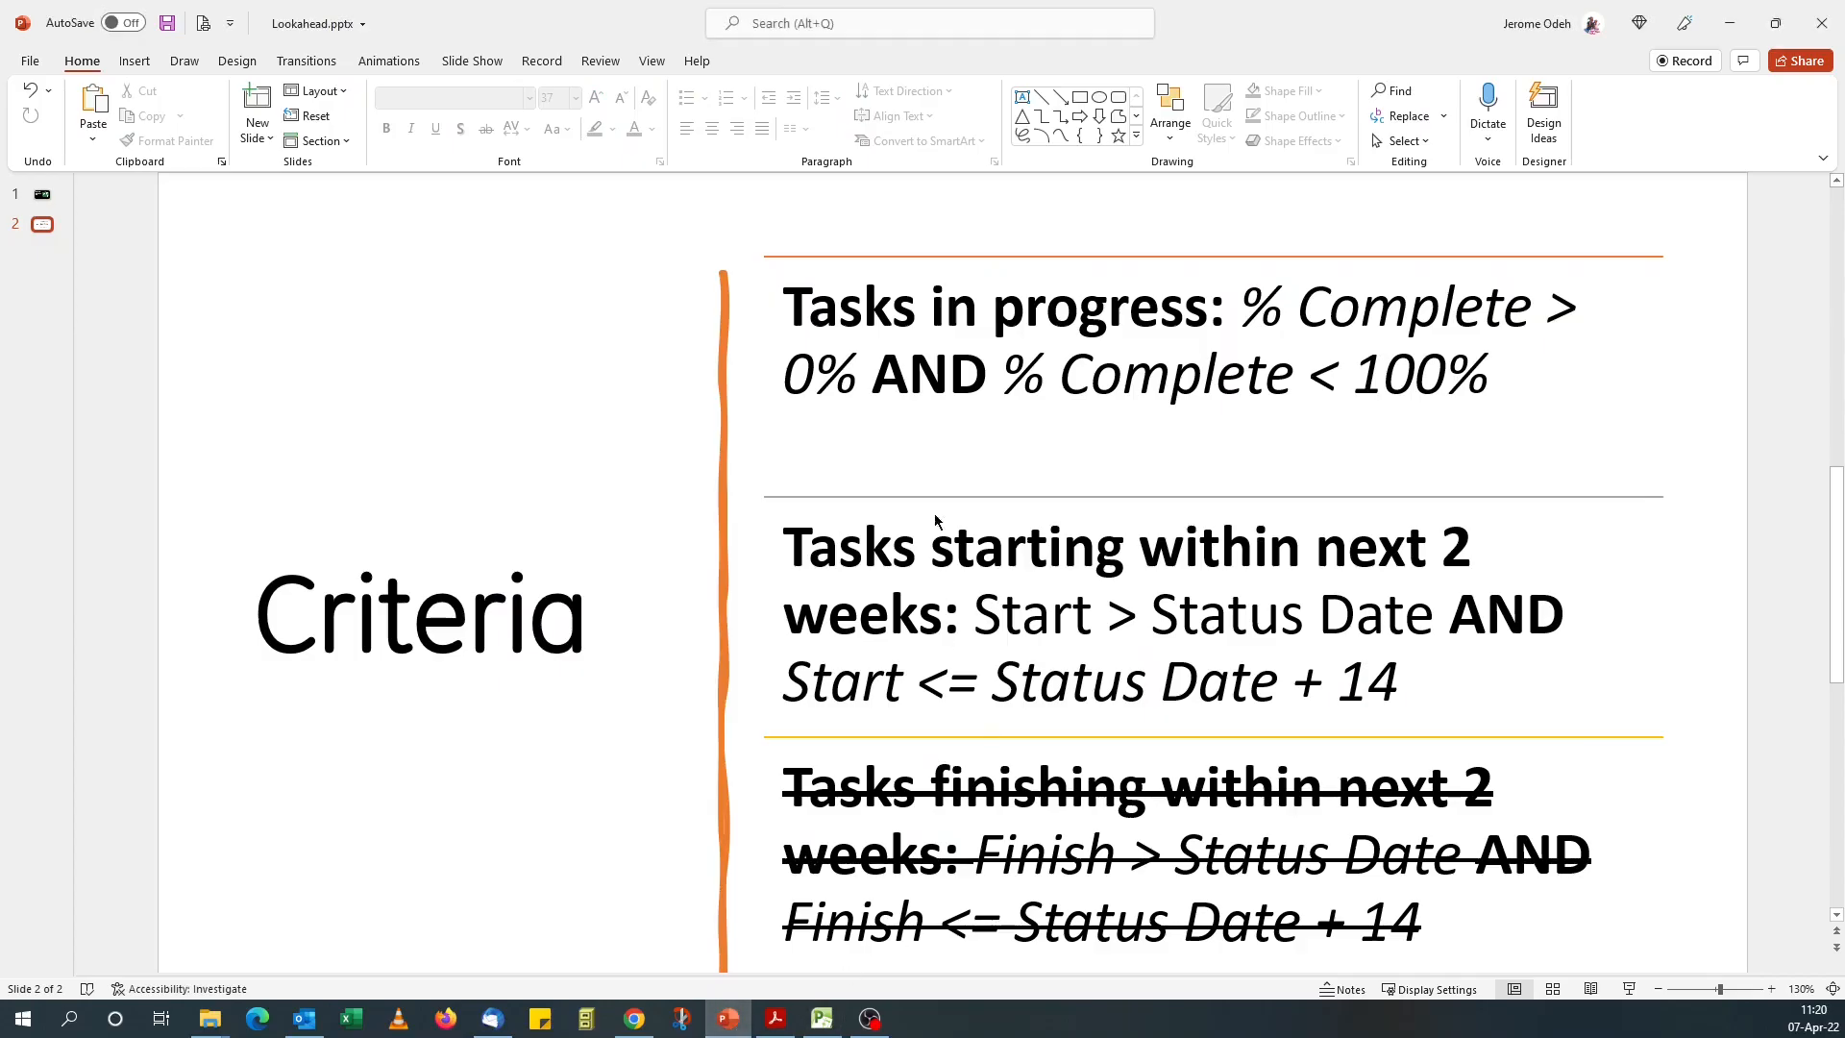
Switch between Microsoft Project and PowerPoint to check the formula against the Criteria slide, ending in Microsoft Project
{"action": "left_click", "coordinate": [822, 1020]}
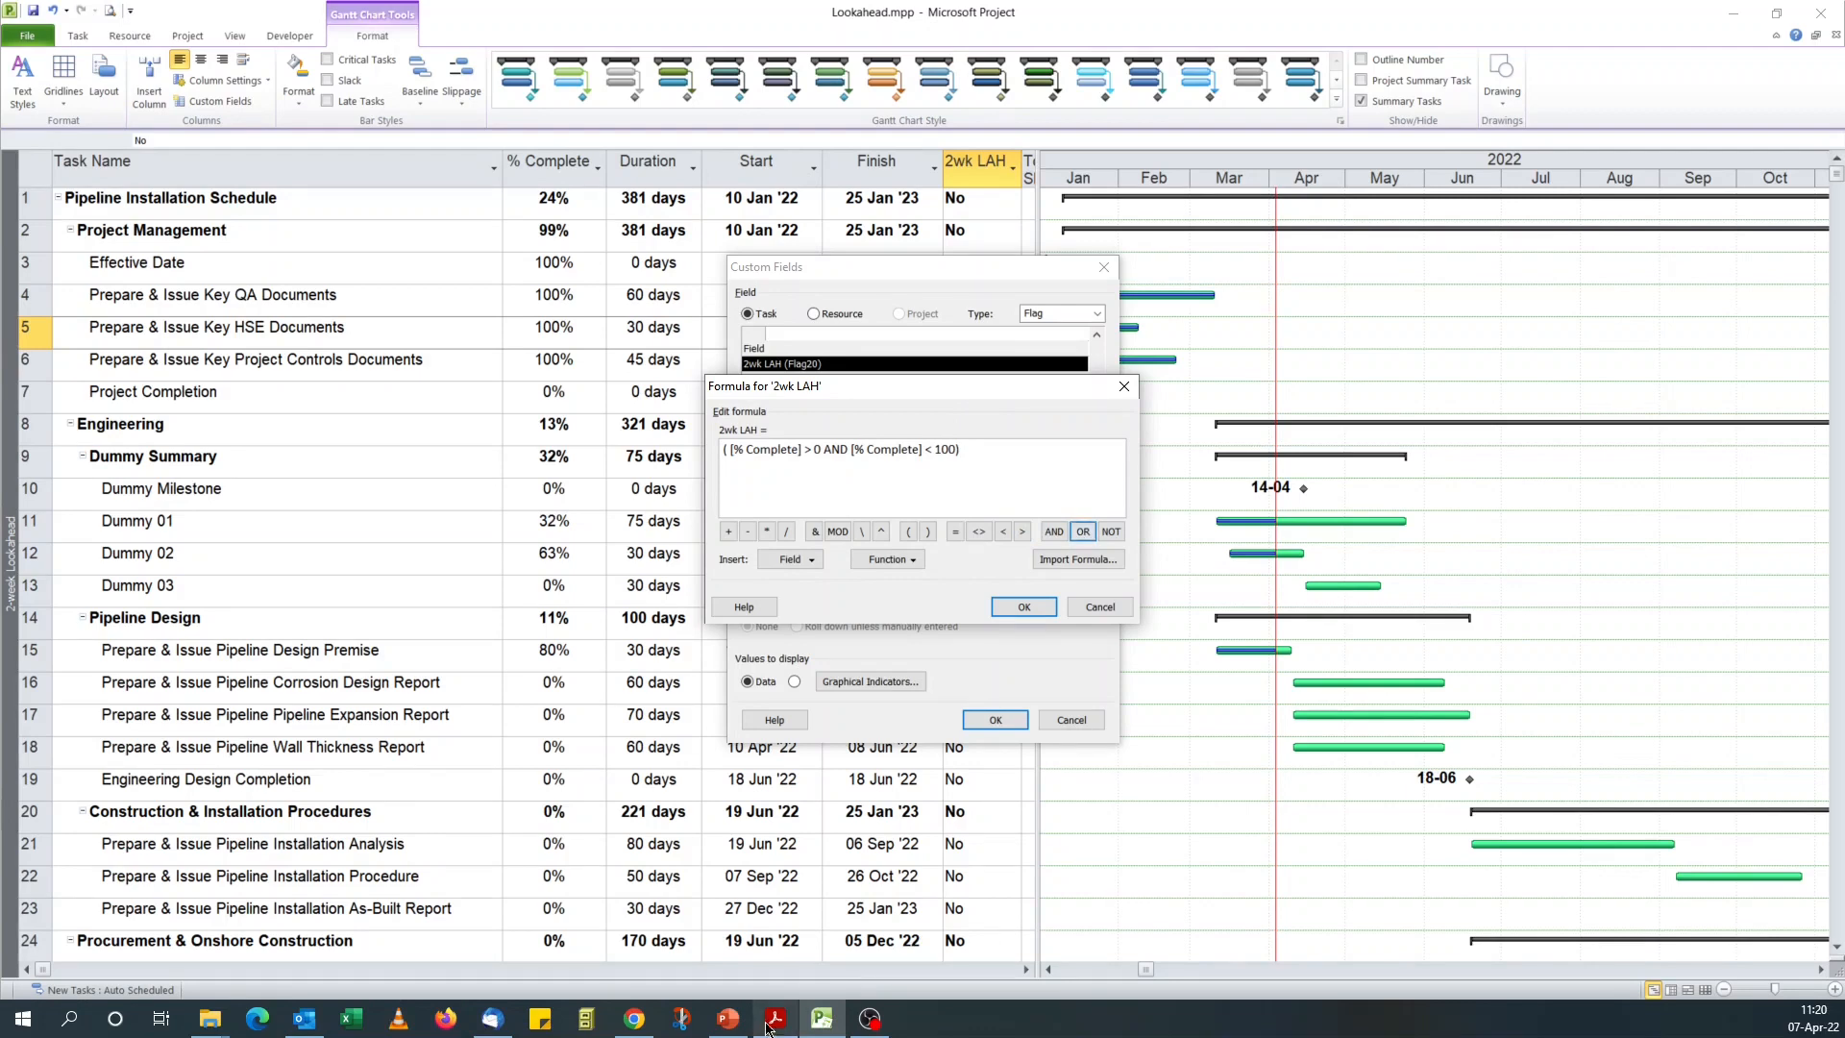
{"action": "left_click", "coordinate": [727, 1018]}
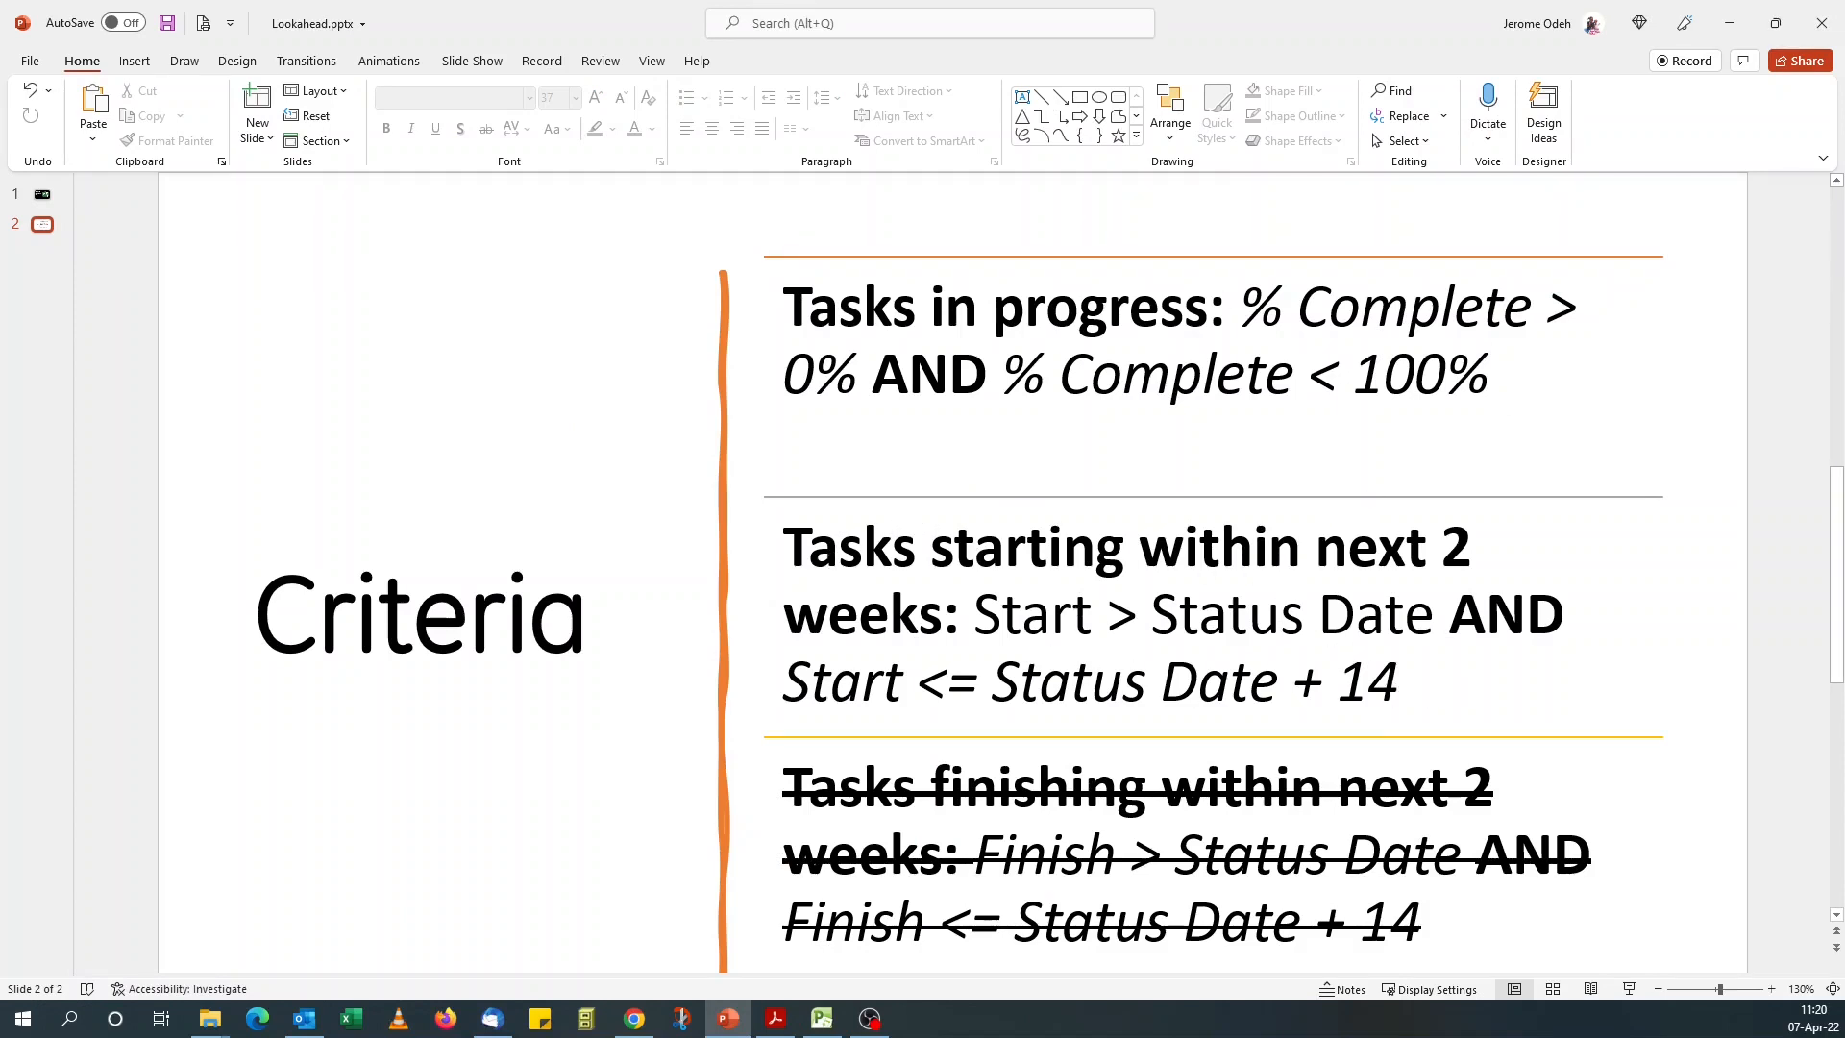
{"action": "left_click", "coordinate": [826, 1020]}
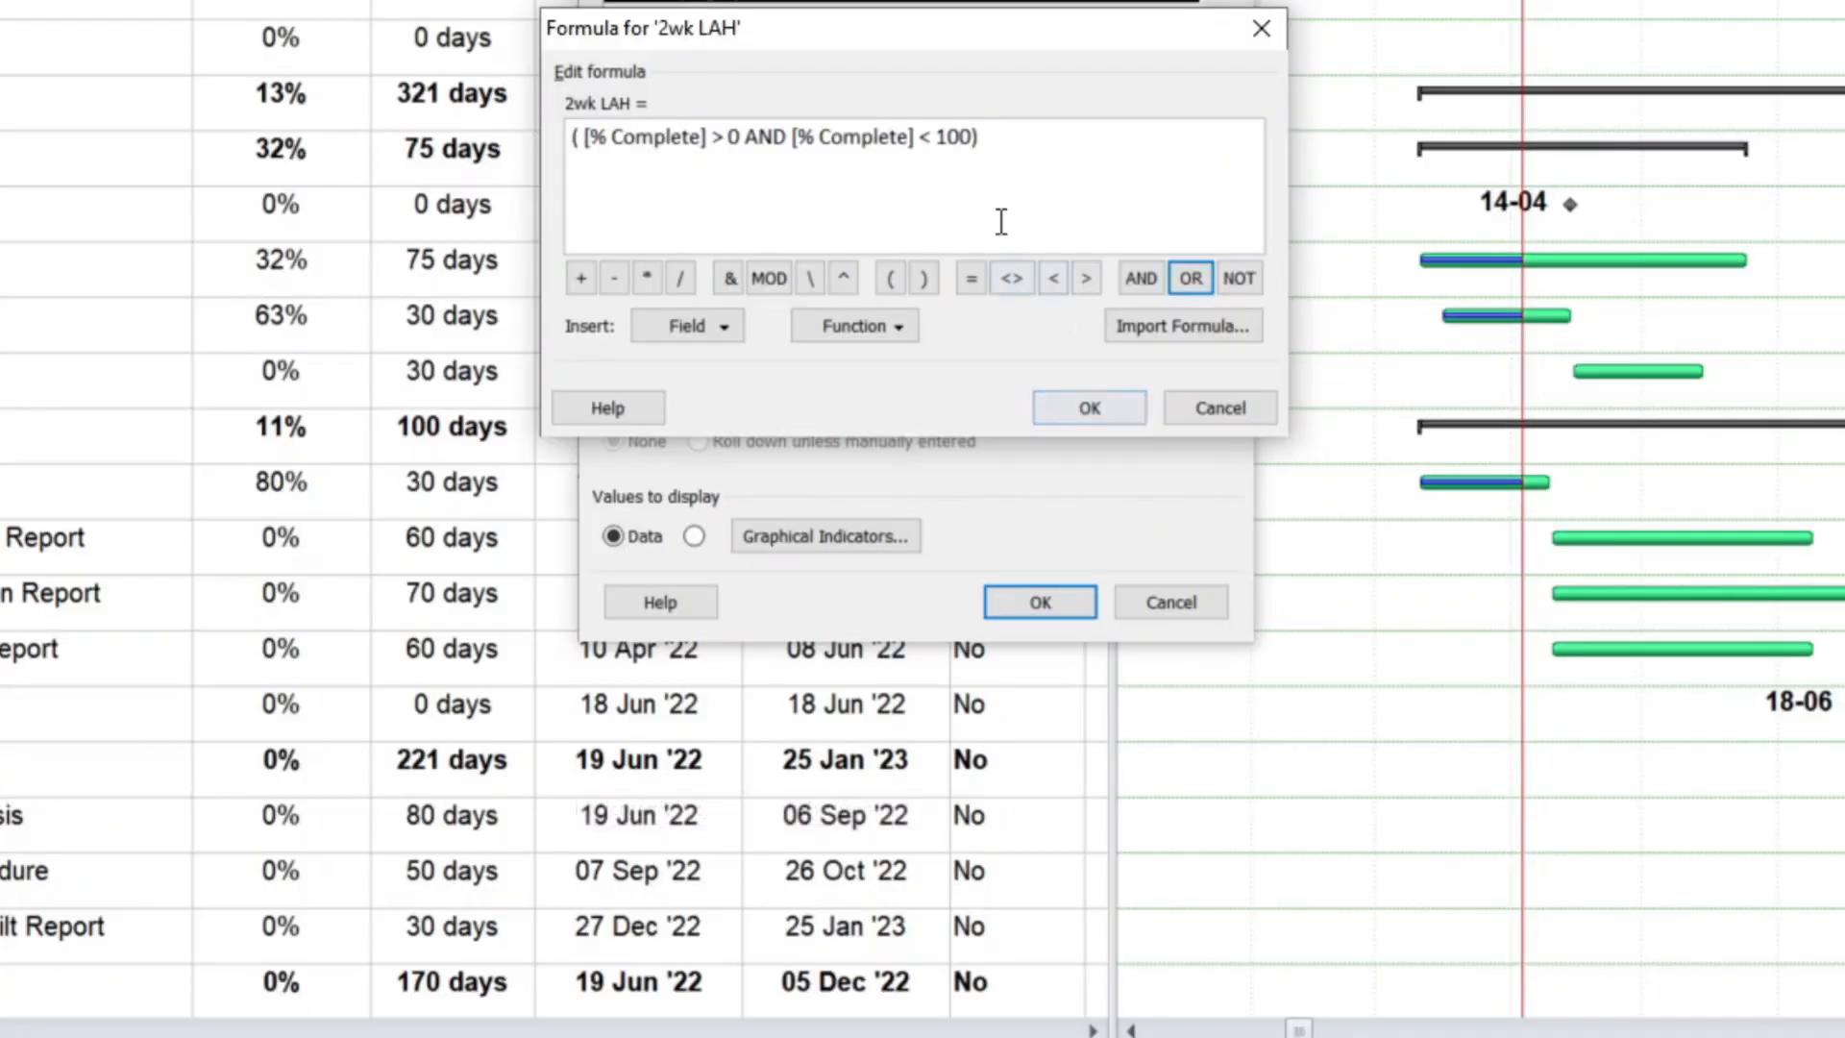
Add OR and an opening parenthesis to the formula, followed by the condition [Start] > [Status Date]
{"action": "left_click", "coordinate": [1188, 278]}
{"action": "left_click", "coordinate": [890, 283]}
{"action": "left_click", "coordinate": [672, 326]}
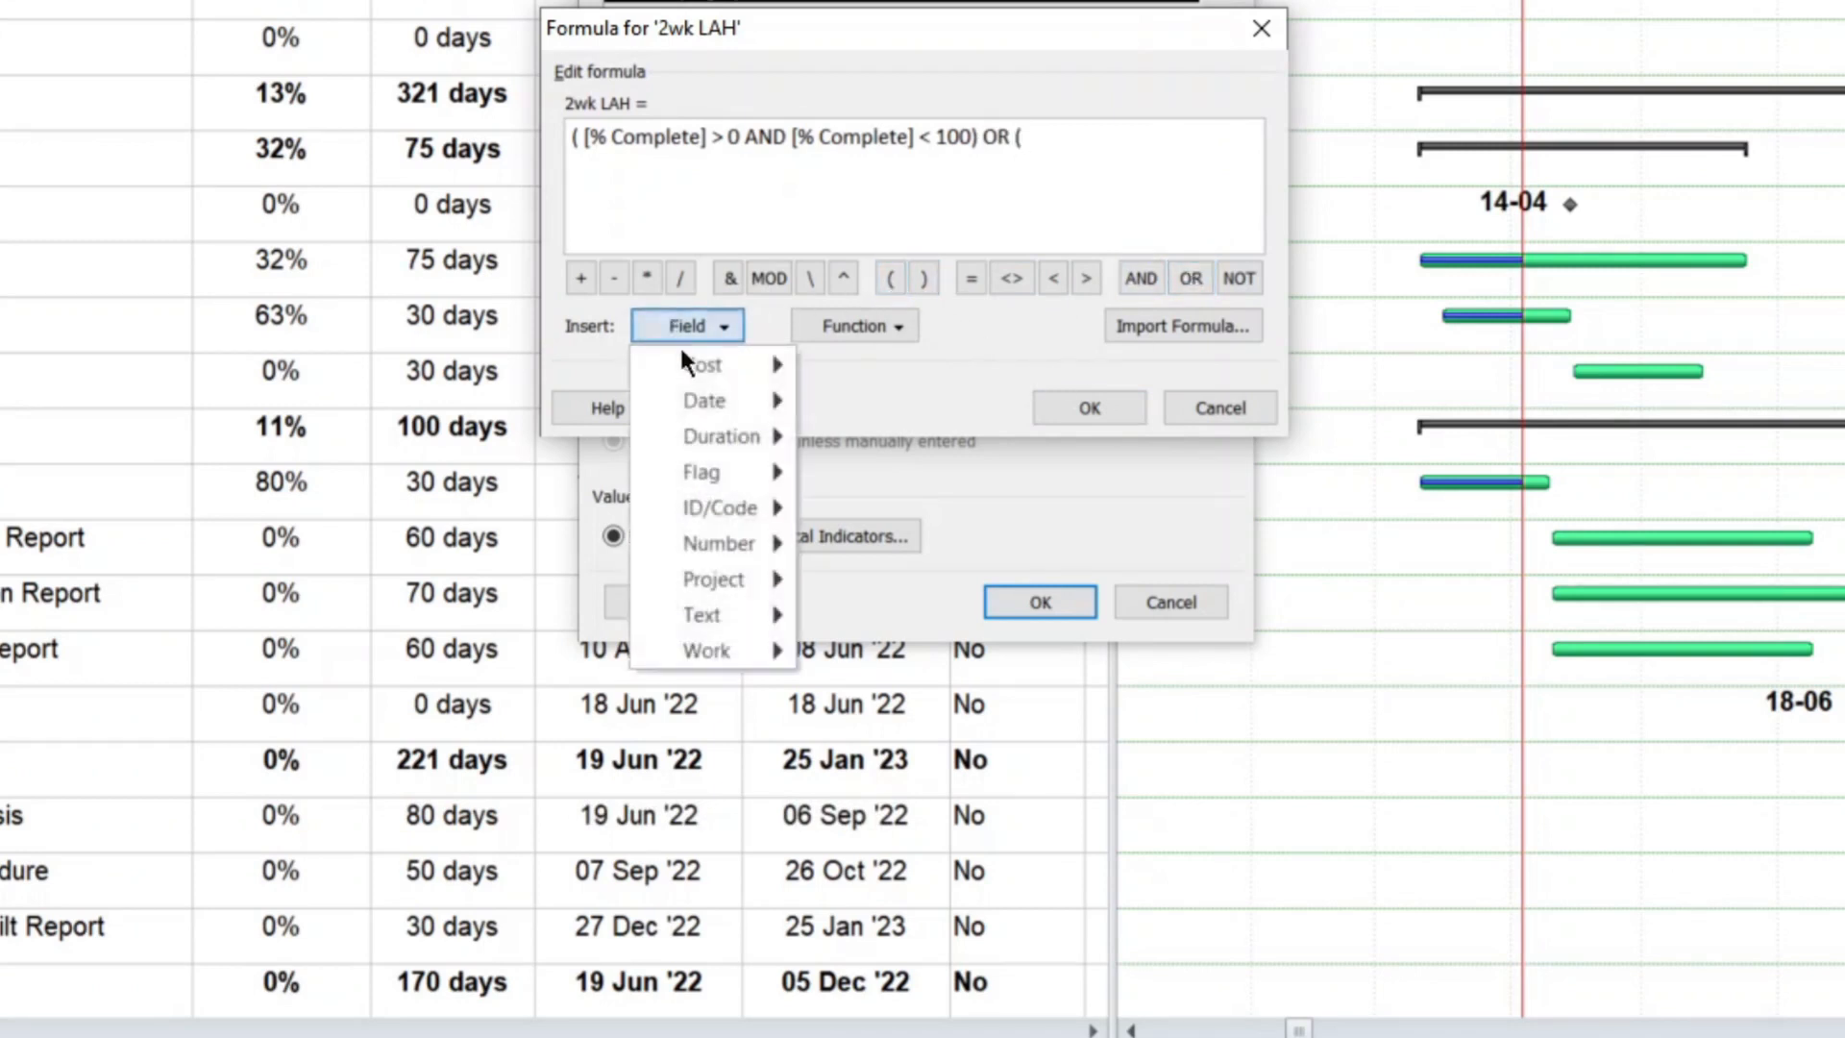
{"action": "mouse_move", "coordinate": [705, 396]}
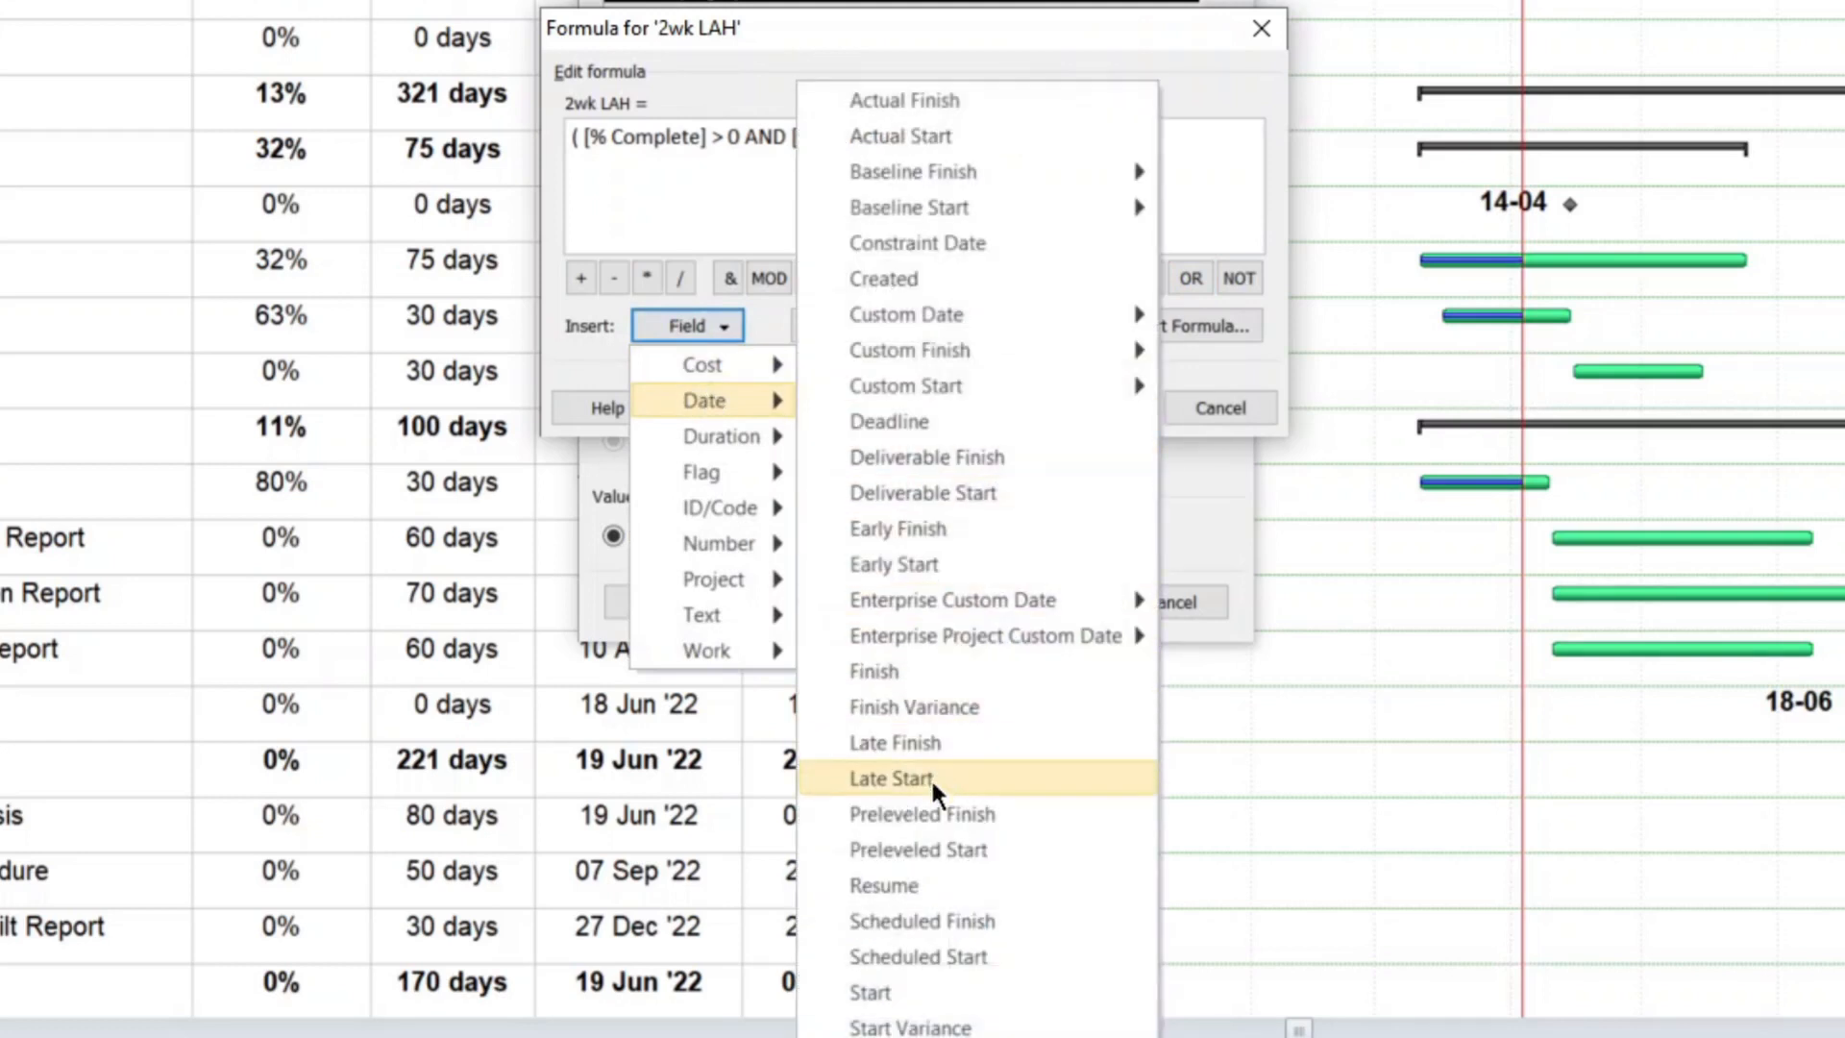
{"action": "left_click", "coordinate": [913, 992]}
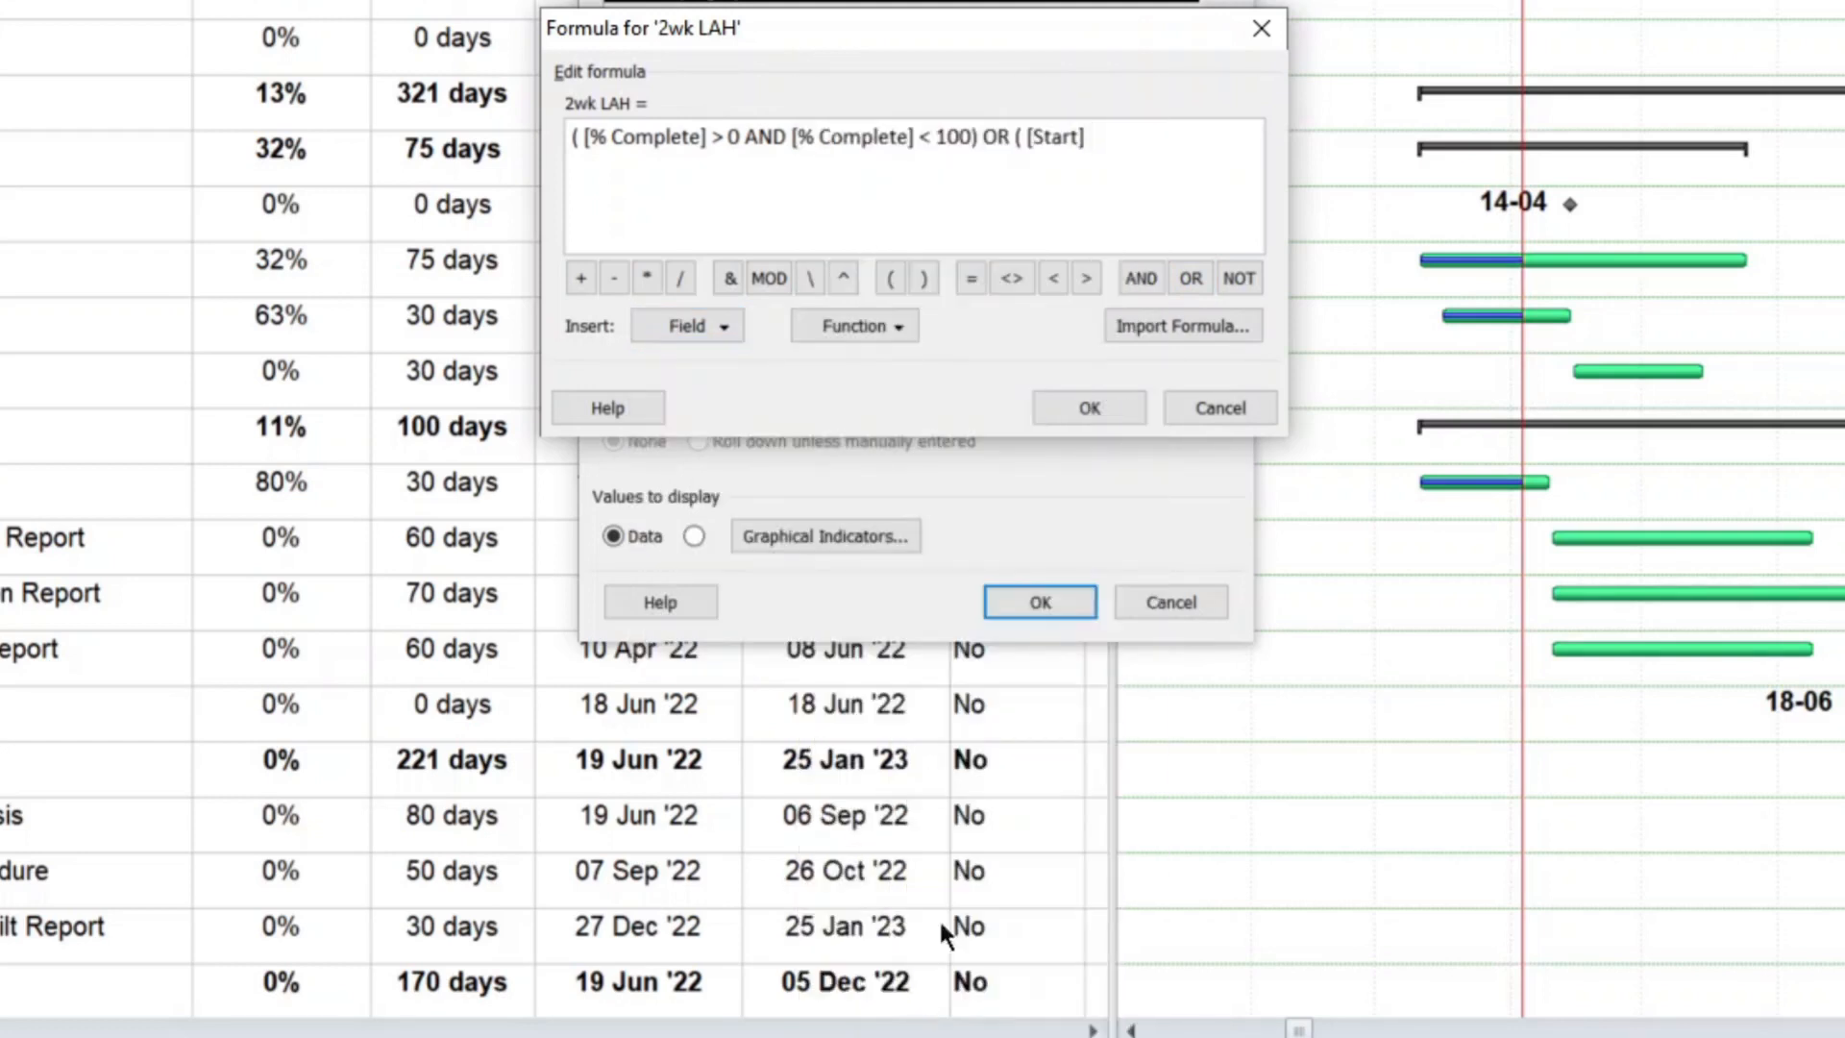
{"action": "left_click", "coordinate": [1088, 278]}
{"action": "left_click", "coordinate": [711, 327]}
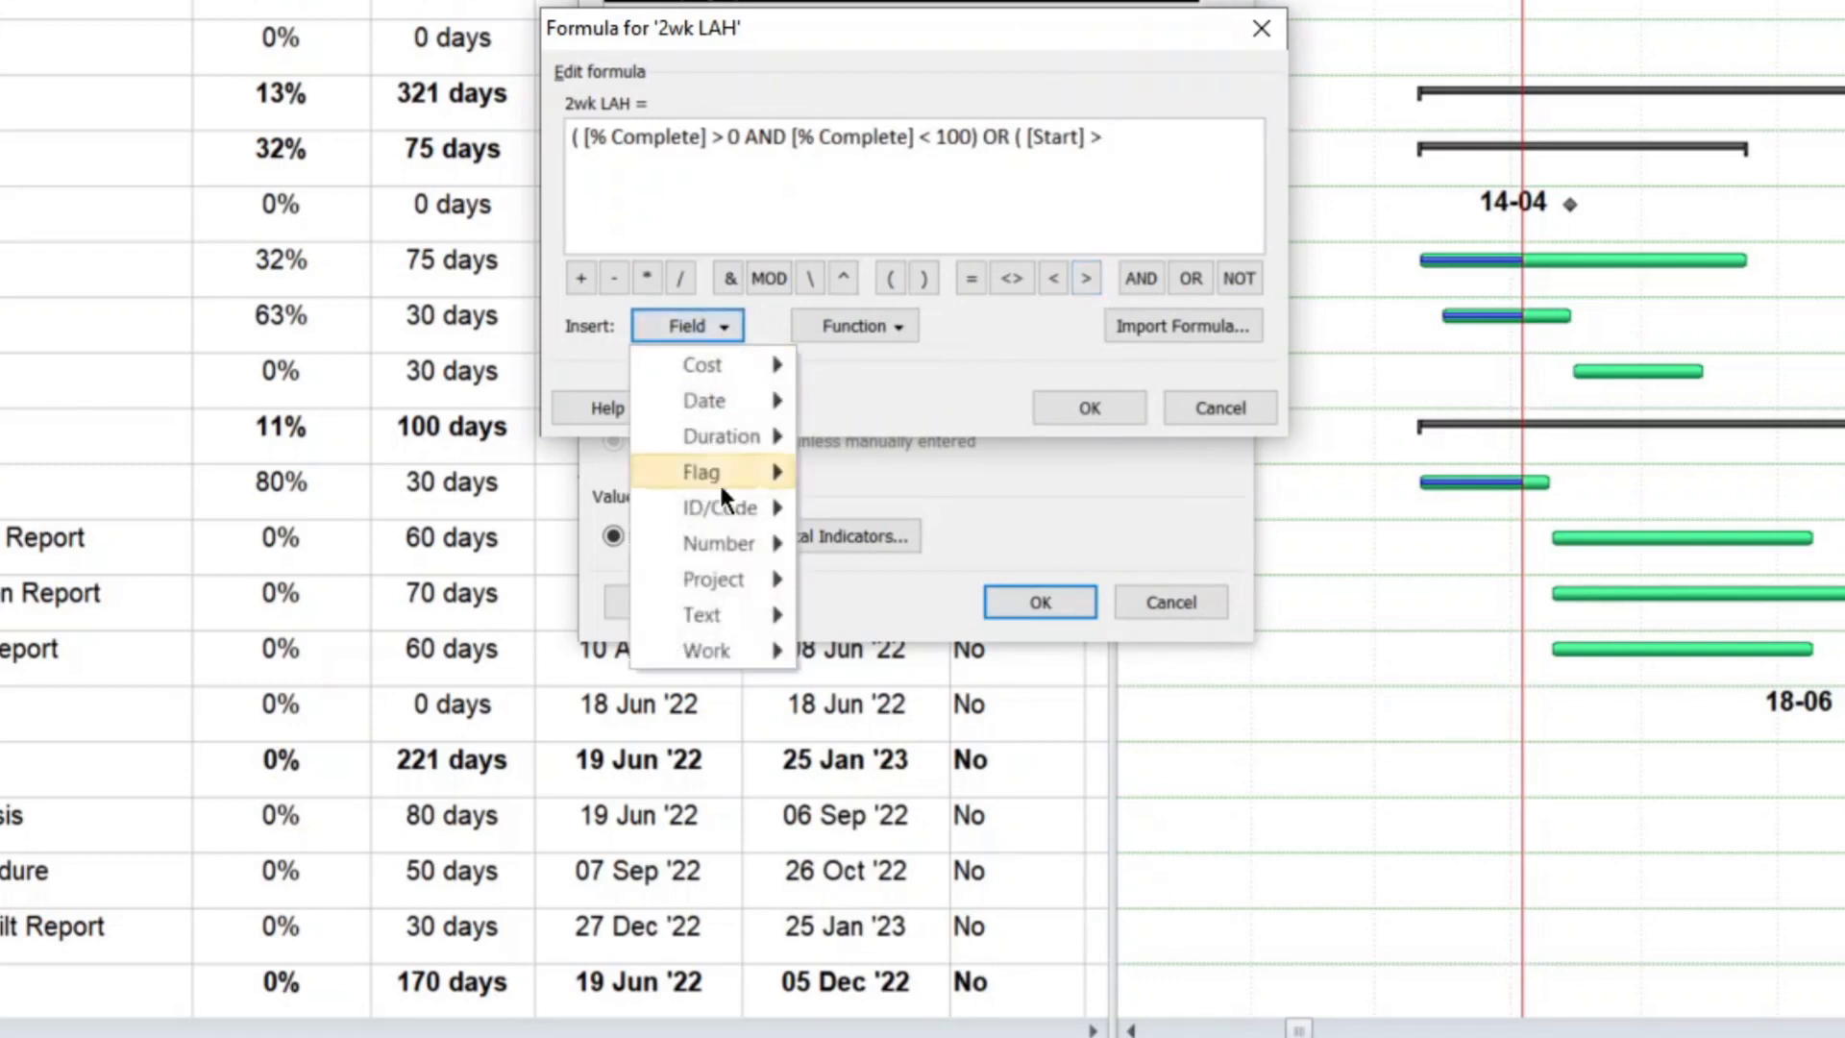
{"action": "mouse_move", "coordinate": [739, 576]}
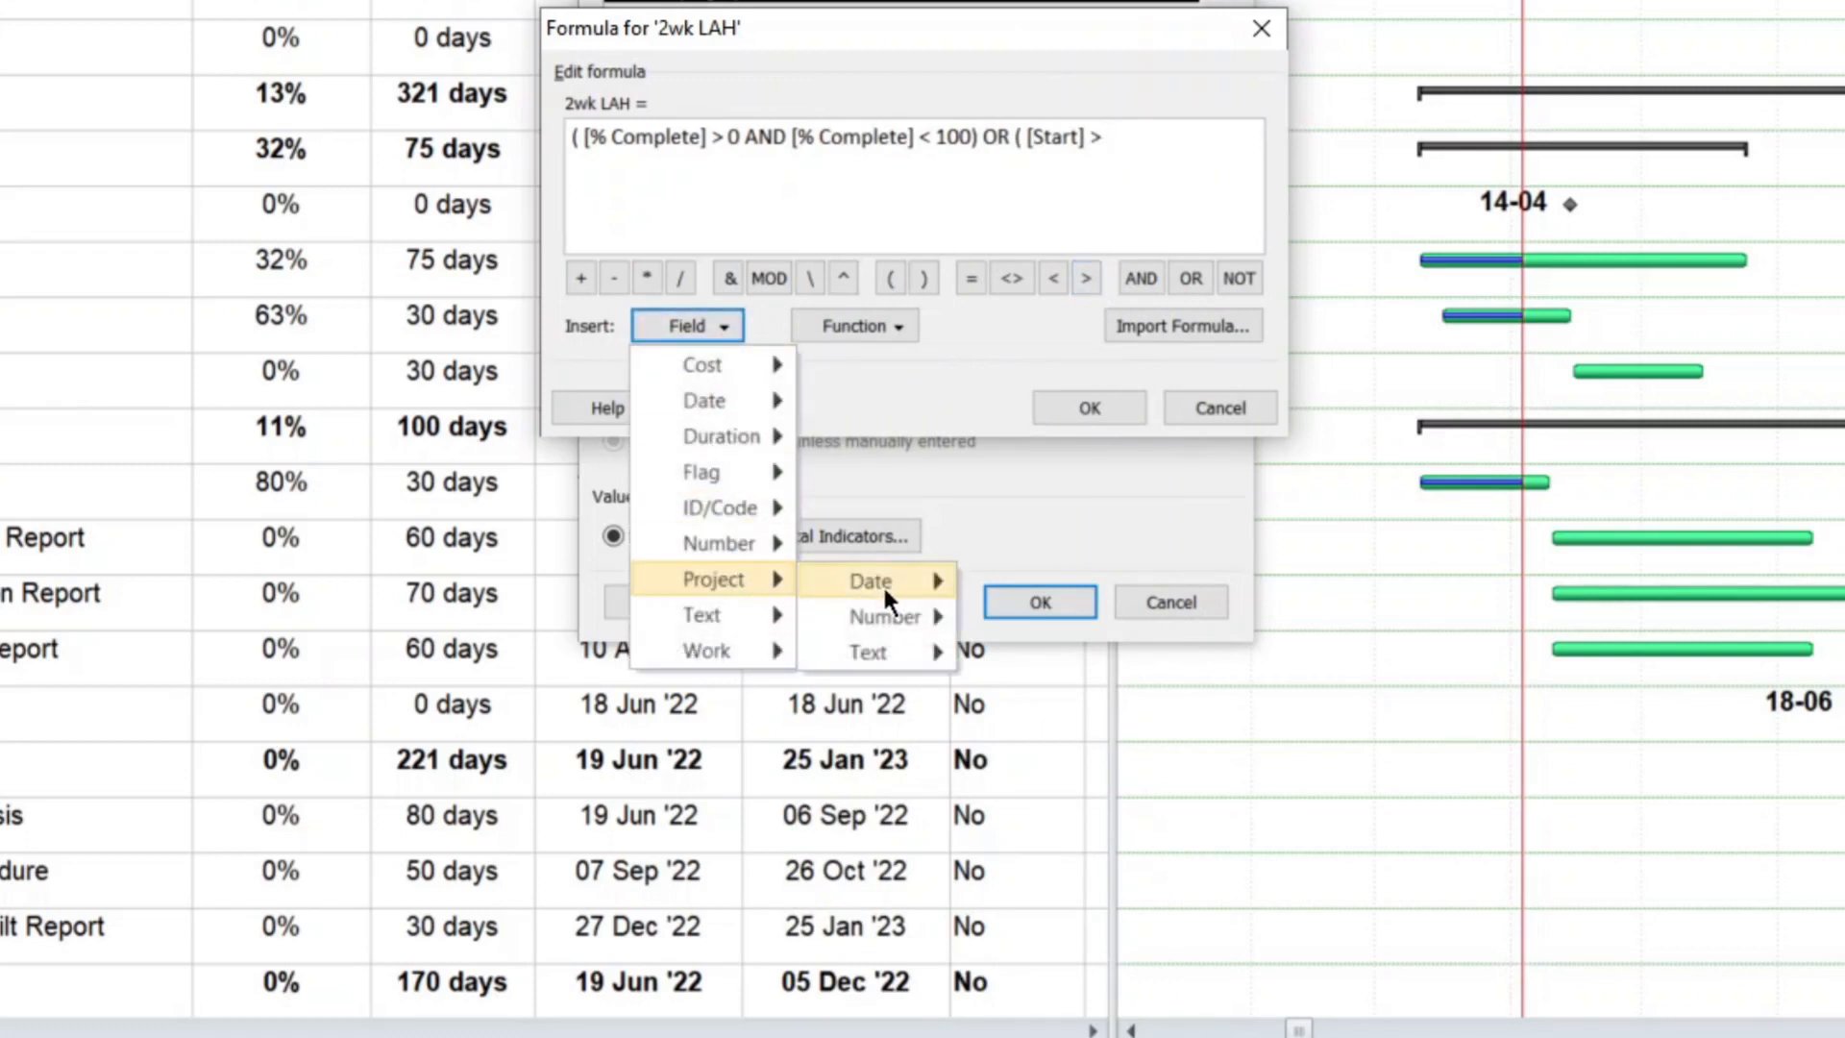
{"action": "mouse_move", "coordinate": [882, 583]}
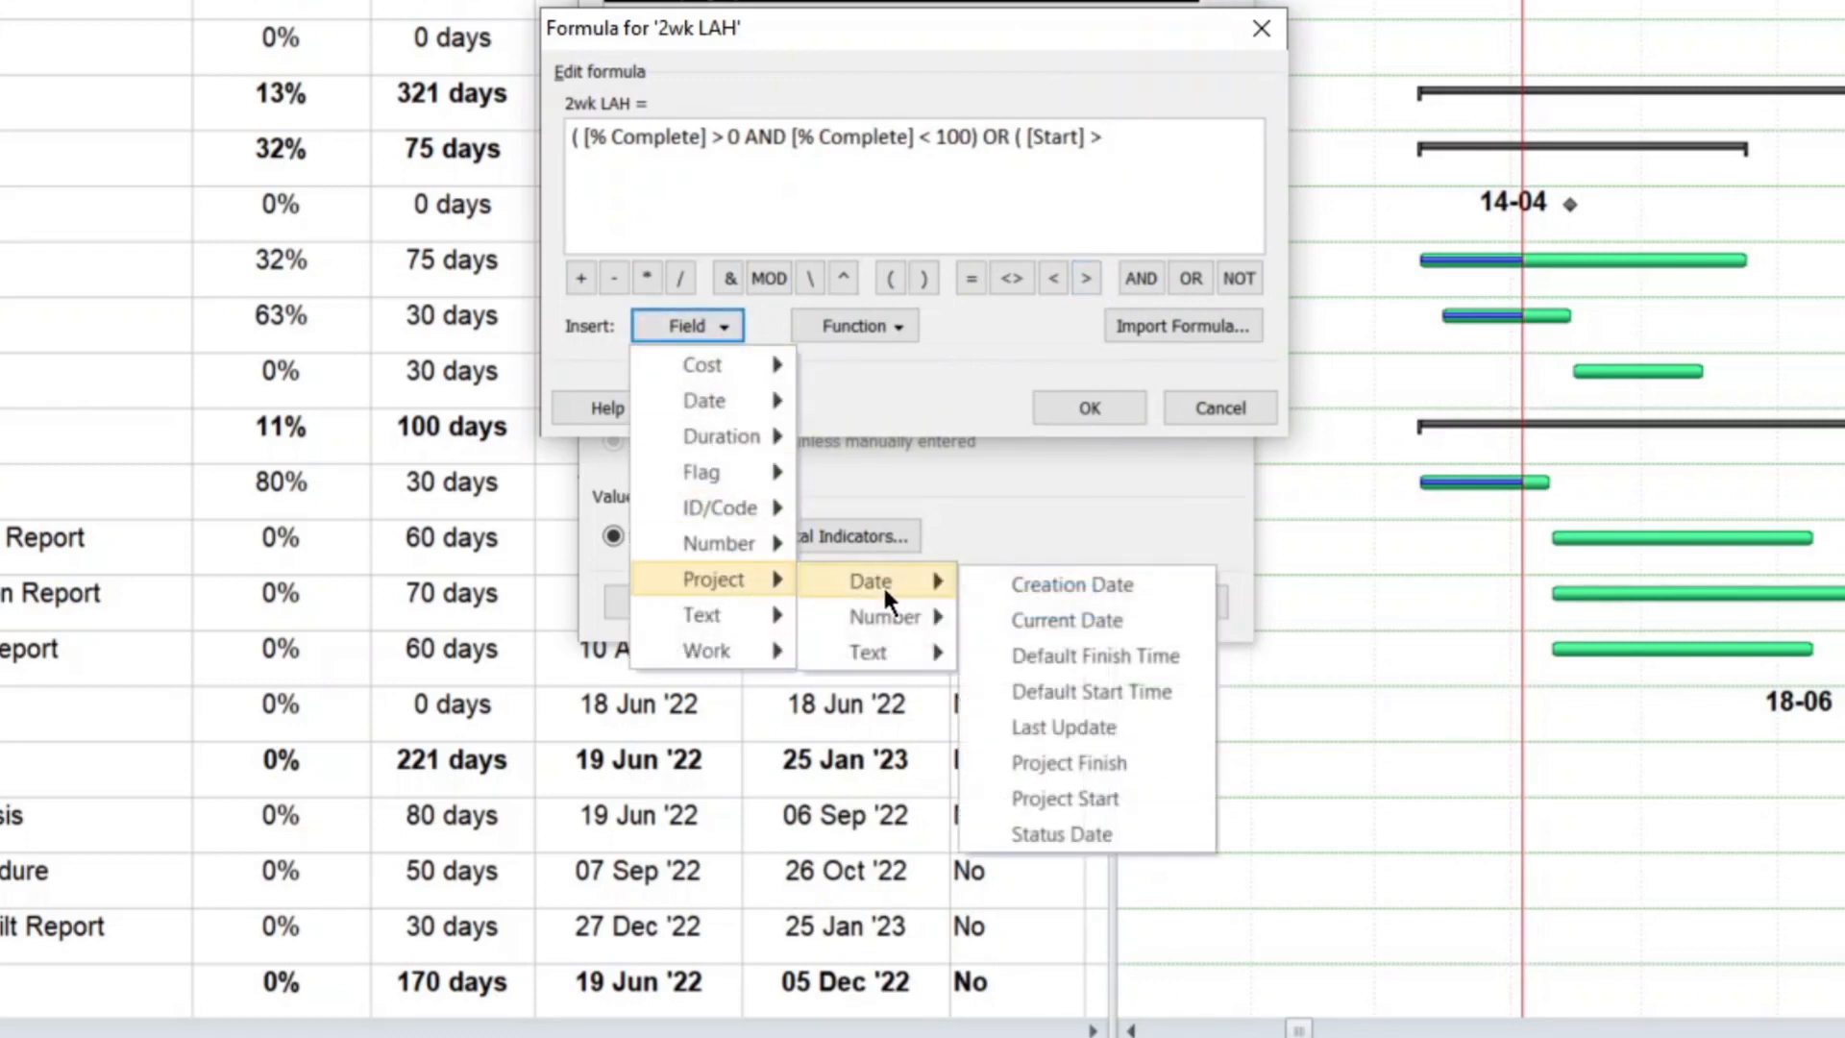
{"action": "left_click", "coordinate": [1064, 832]}
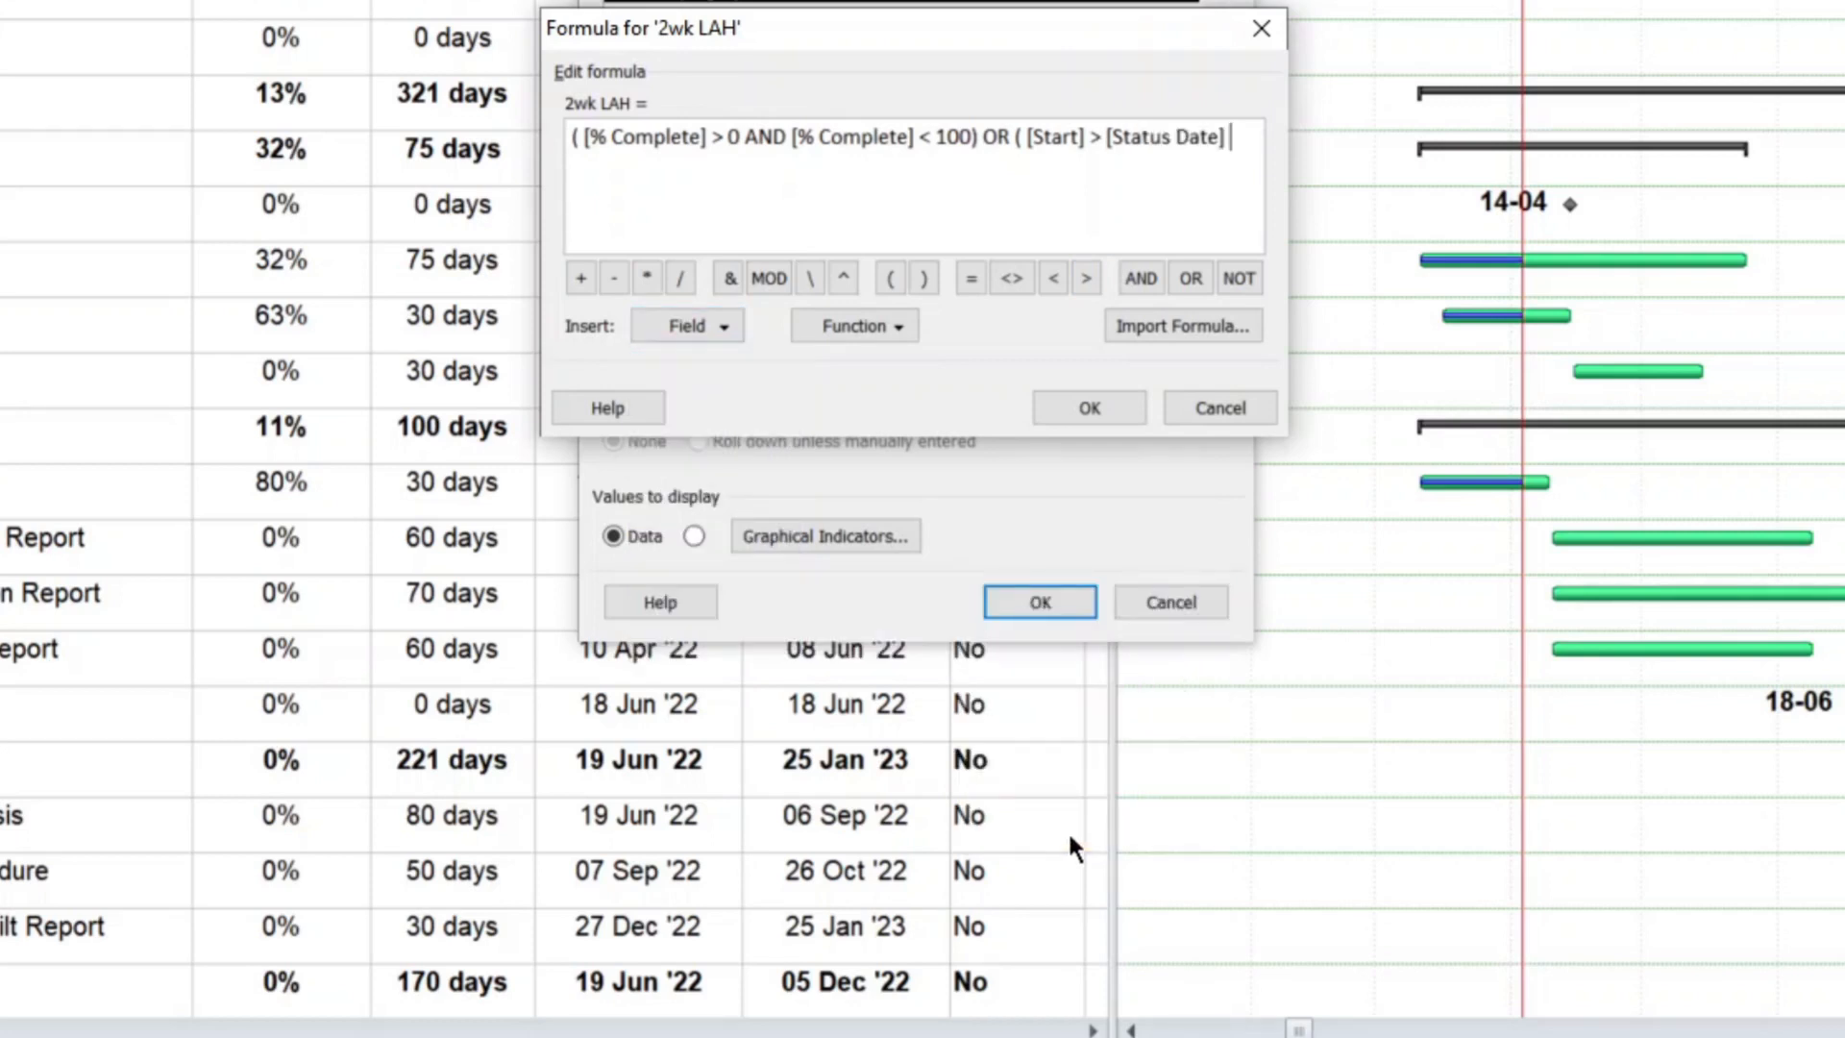
Append AND [Start] [Status Date] +14 to the second condition and close its parenthesis
{"action": "left_click", "coordinate": [1145, 277]}
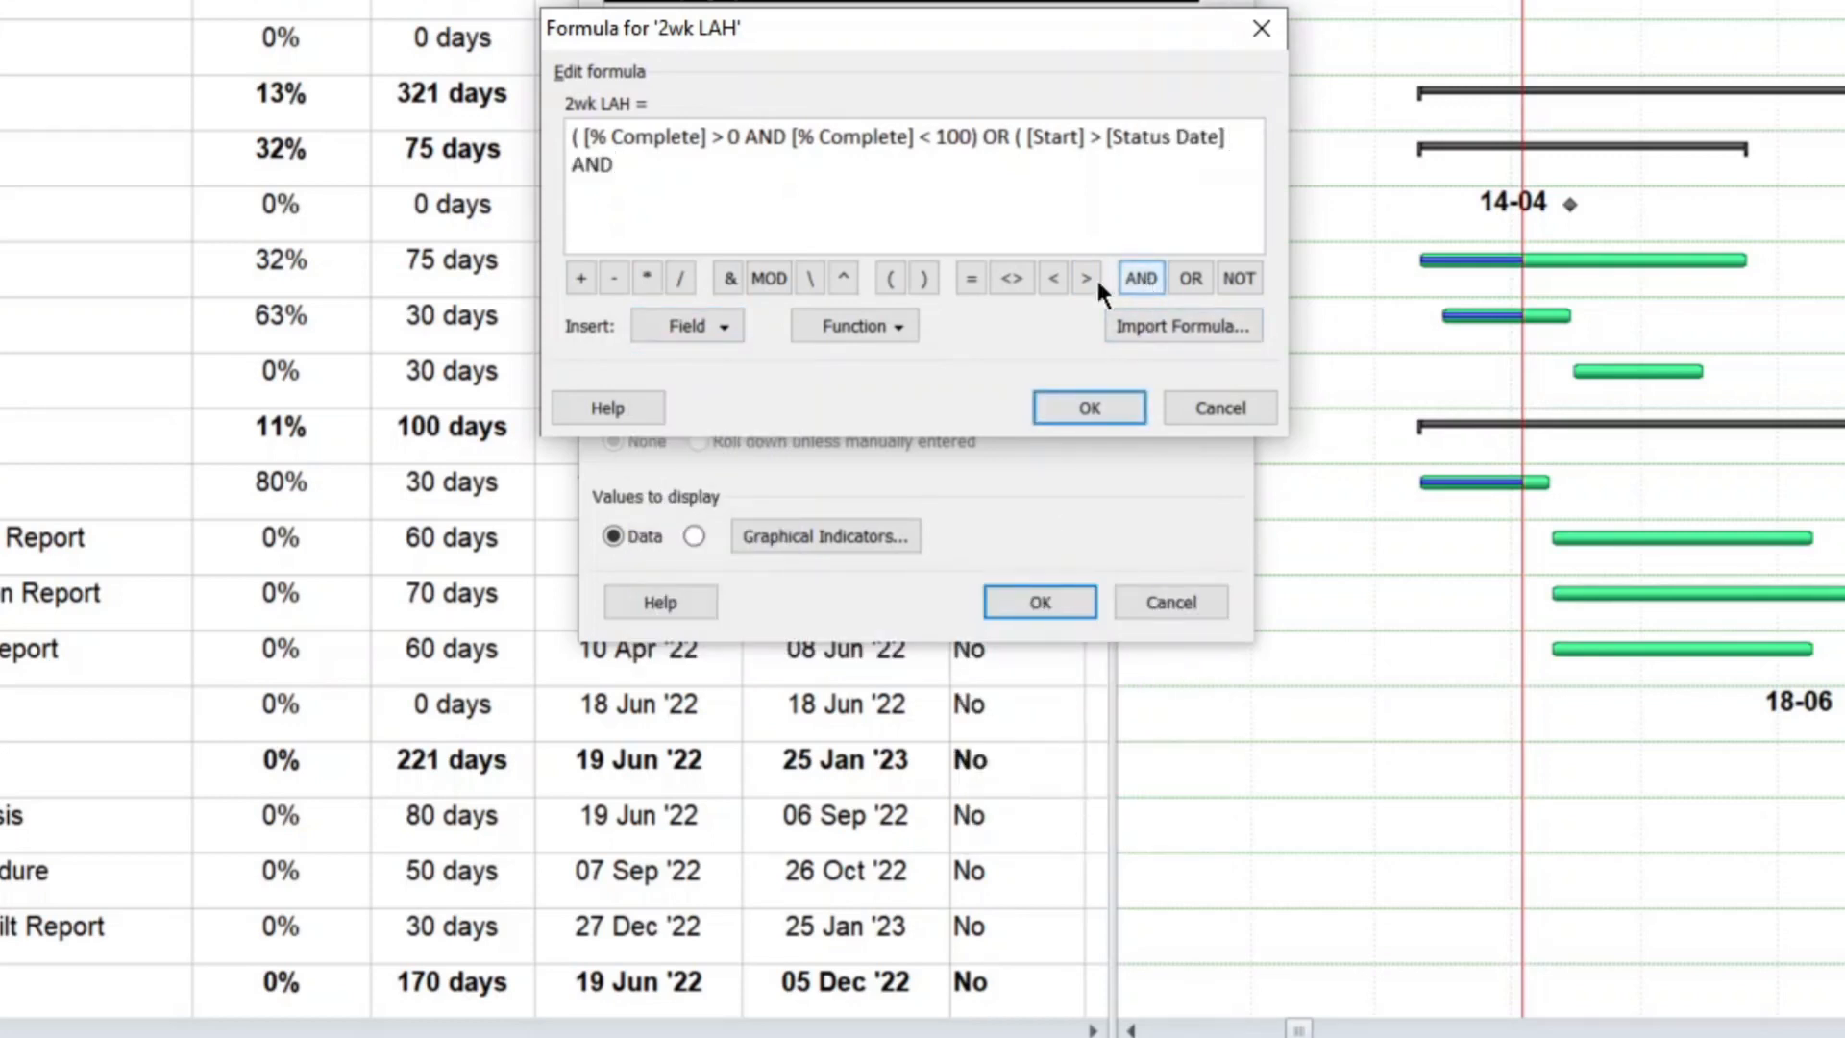
{"action": "left_click", "coordinate": [680, 326]}
{"action": "mouse_move", "coordinate": [696, 403]}
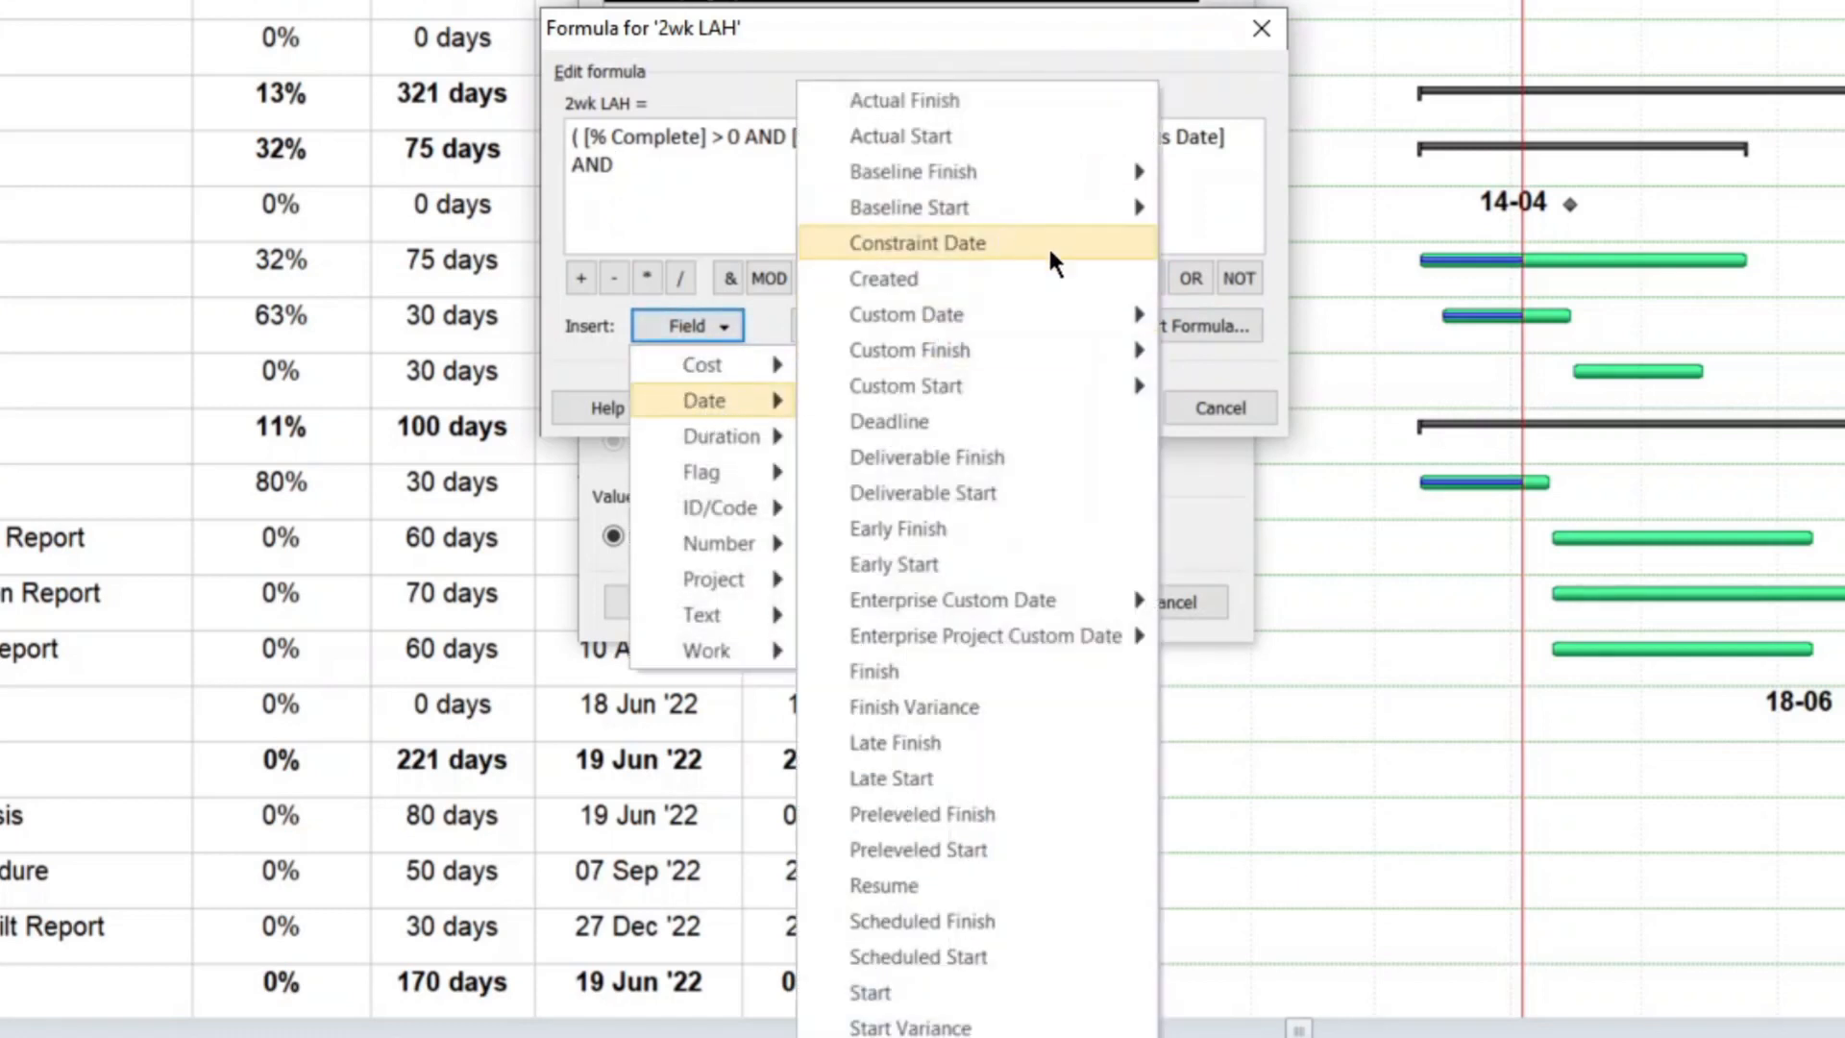
{"action": "left_click", "coordinate": [913, 994]}
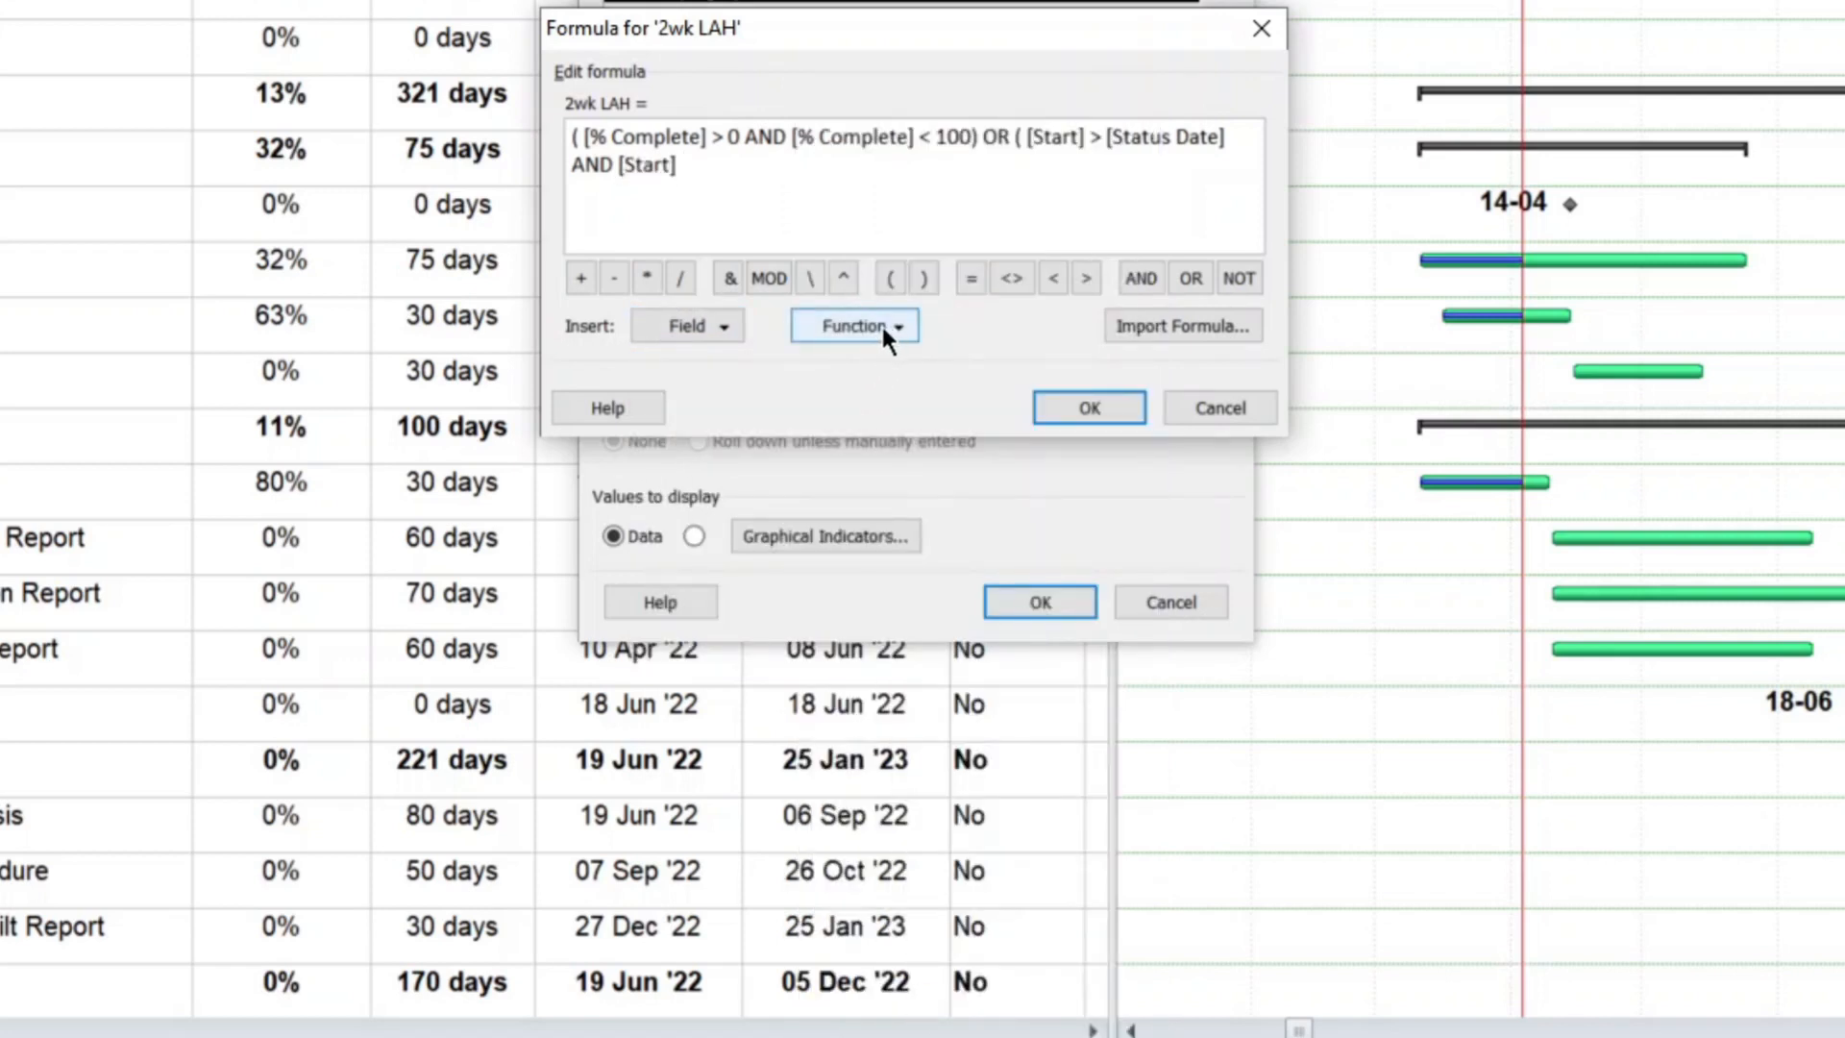
{"action": "left_click", "coordinate": [716, 326]}
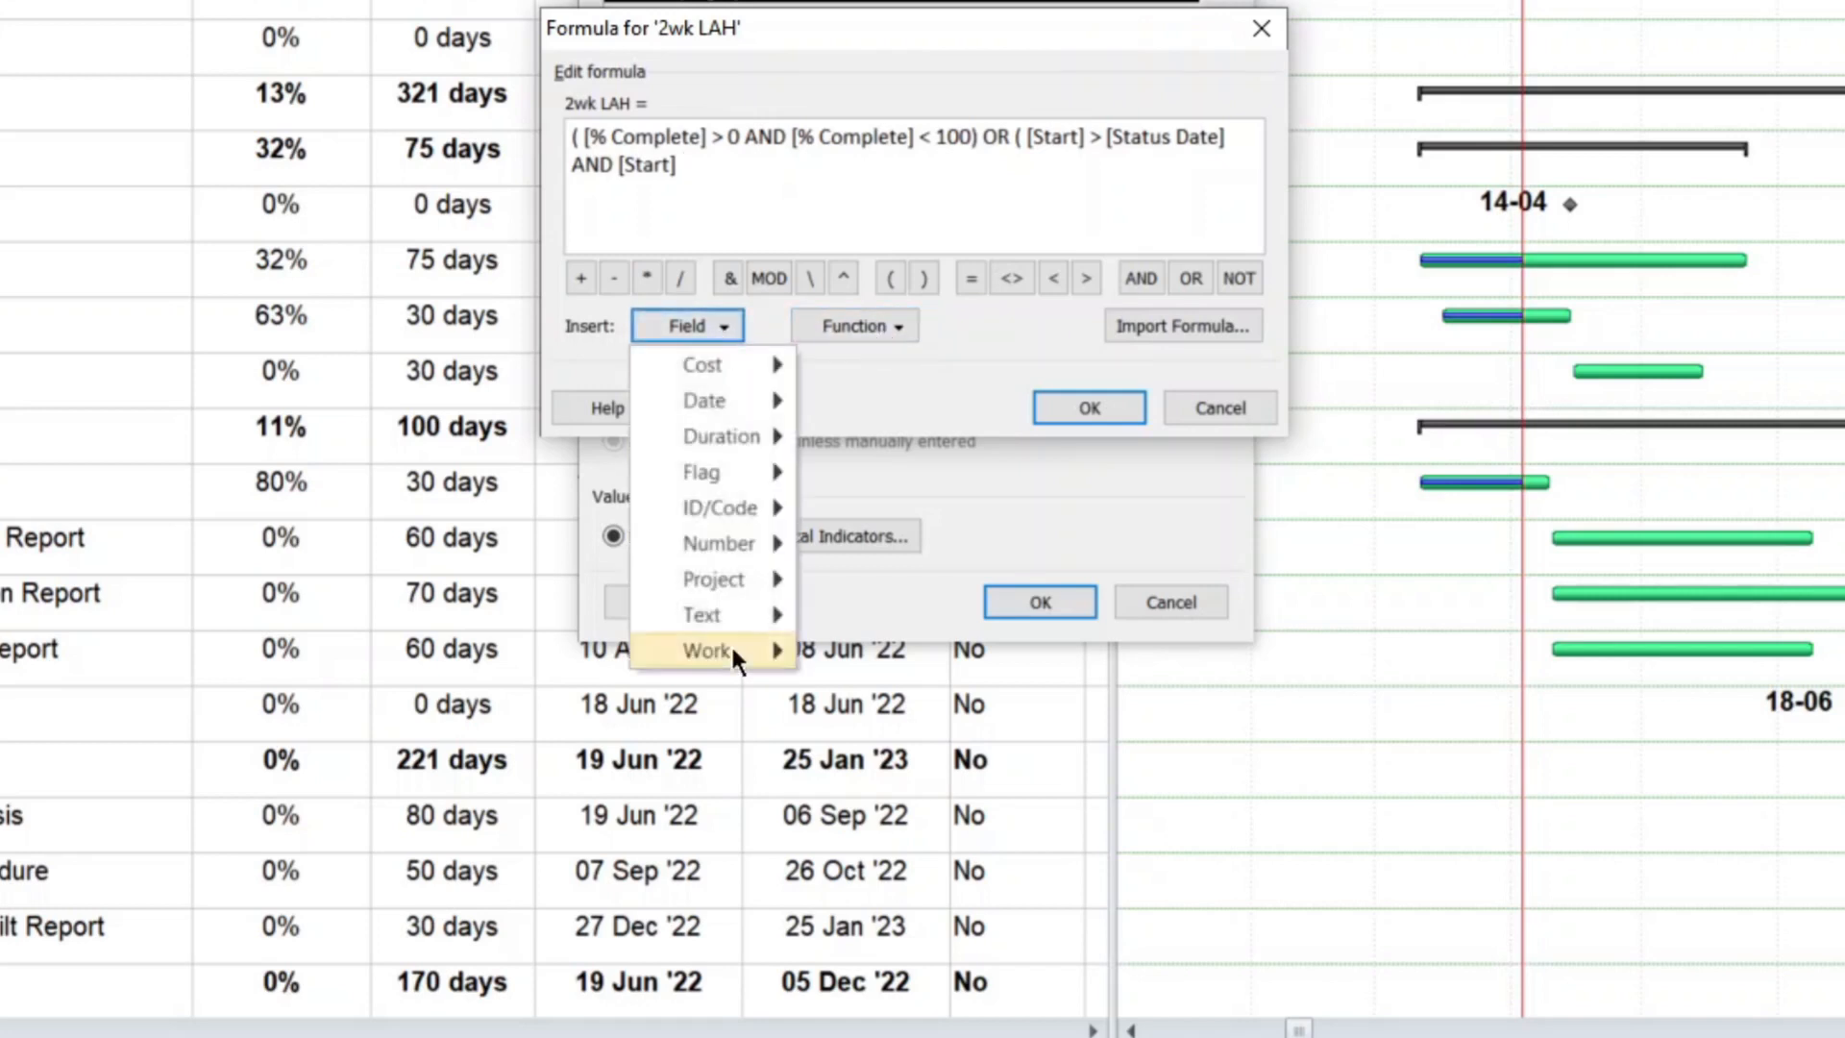
{"action": "mouse_move", "coordinate": [723, 580]}
{"action": "mouse_move", "coordinate": [867, 580]}
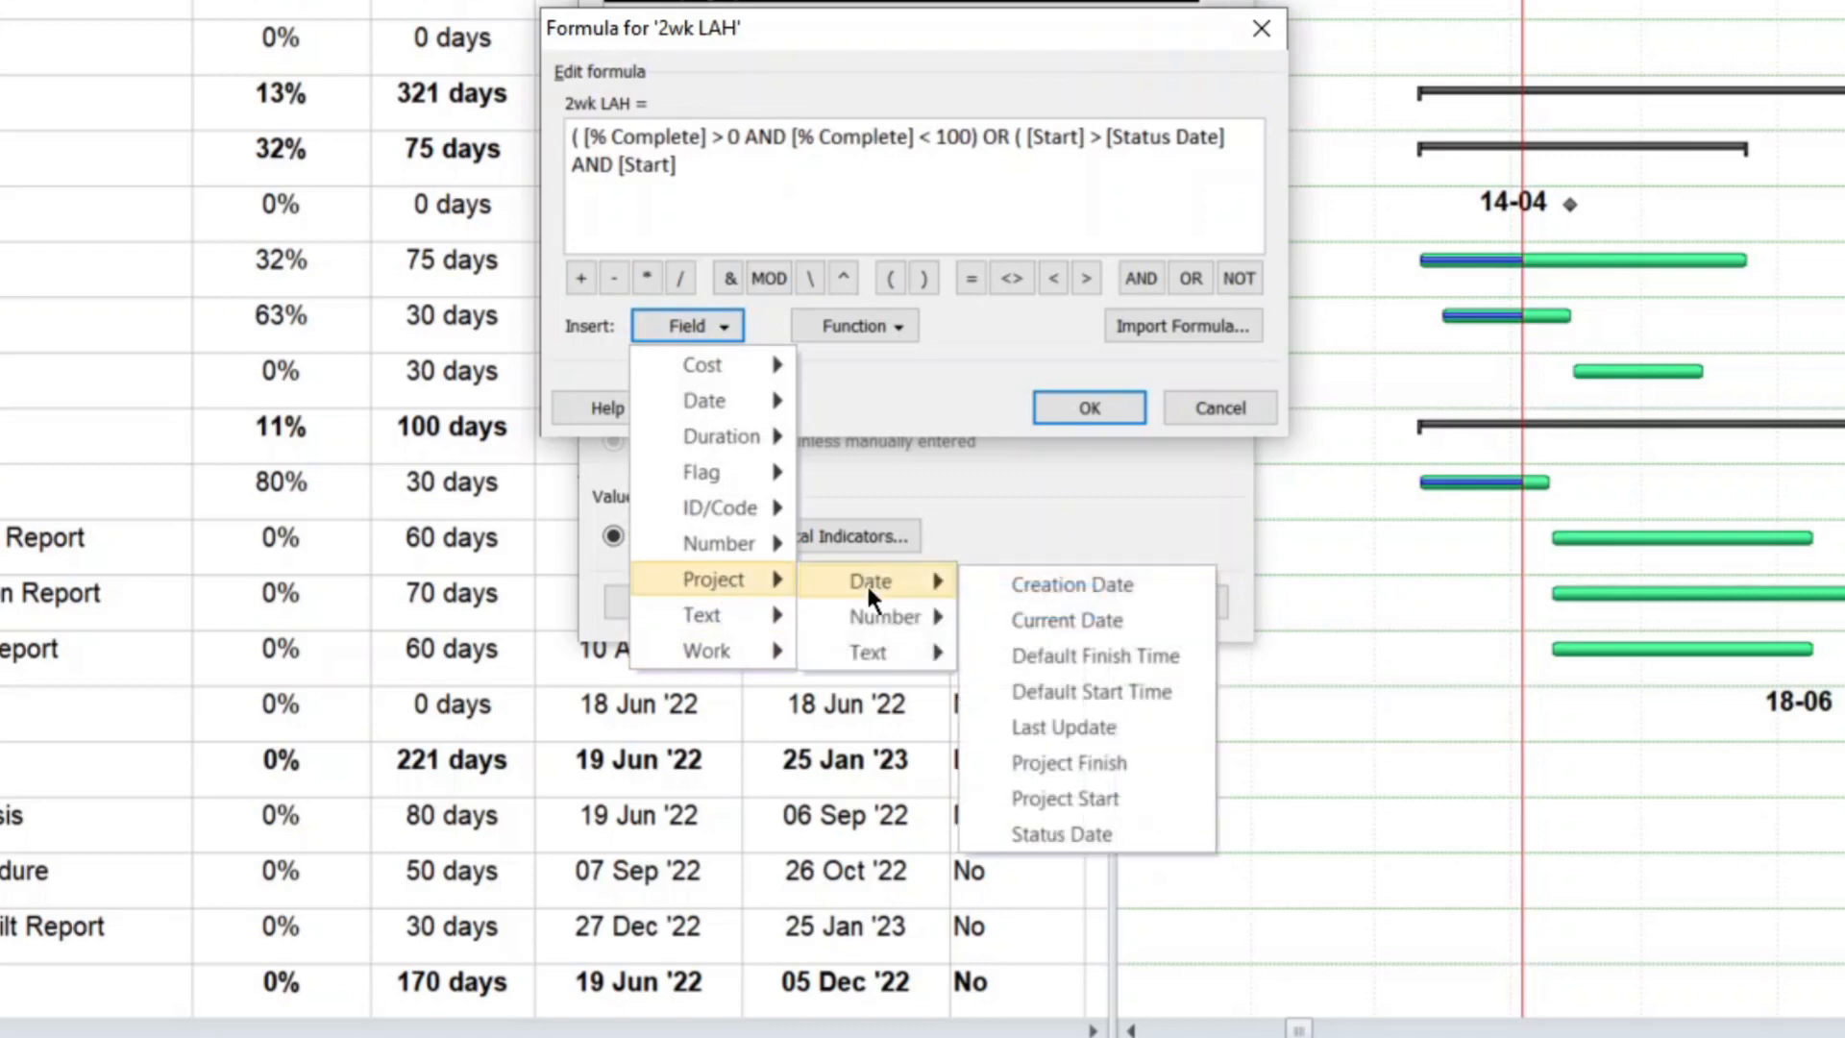
{"action": "left_click", "coordinate": [1099, 832]}
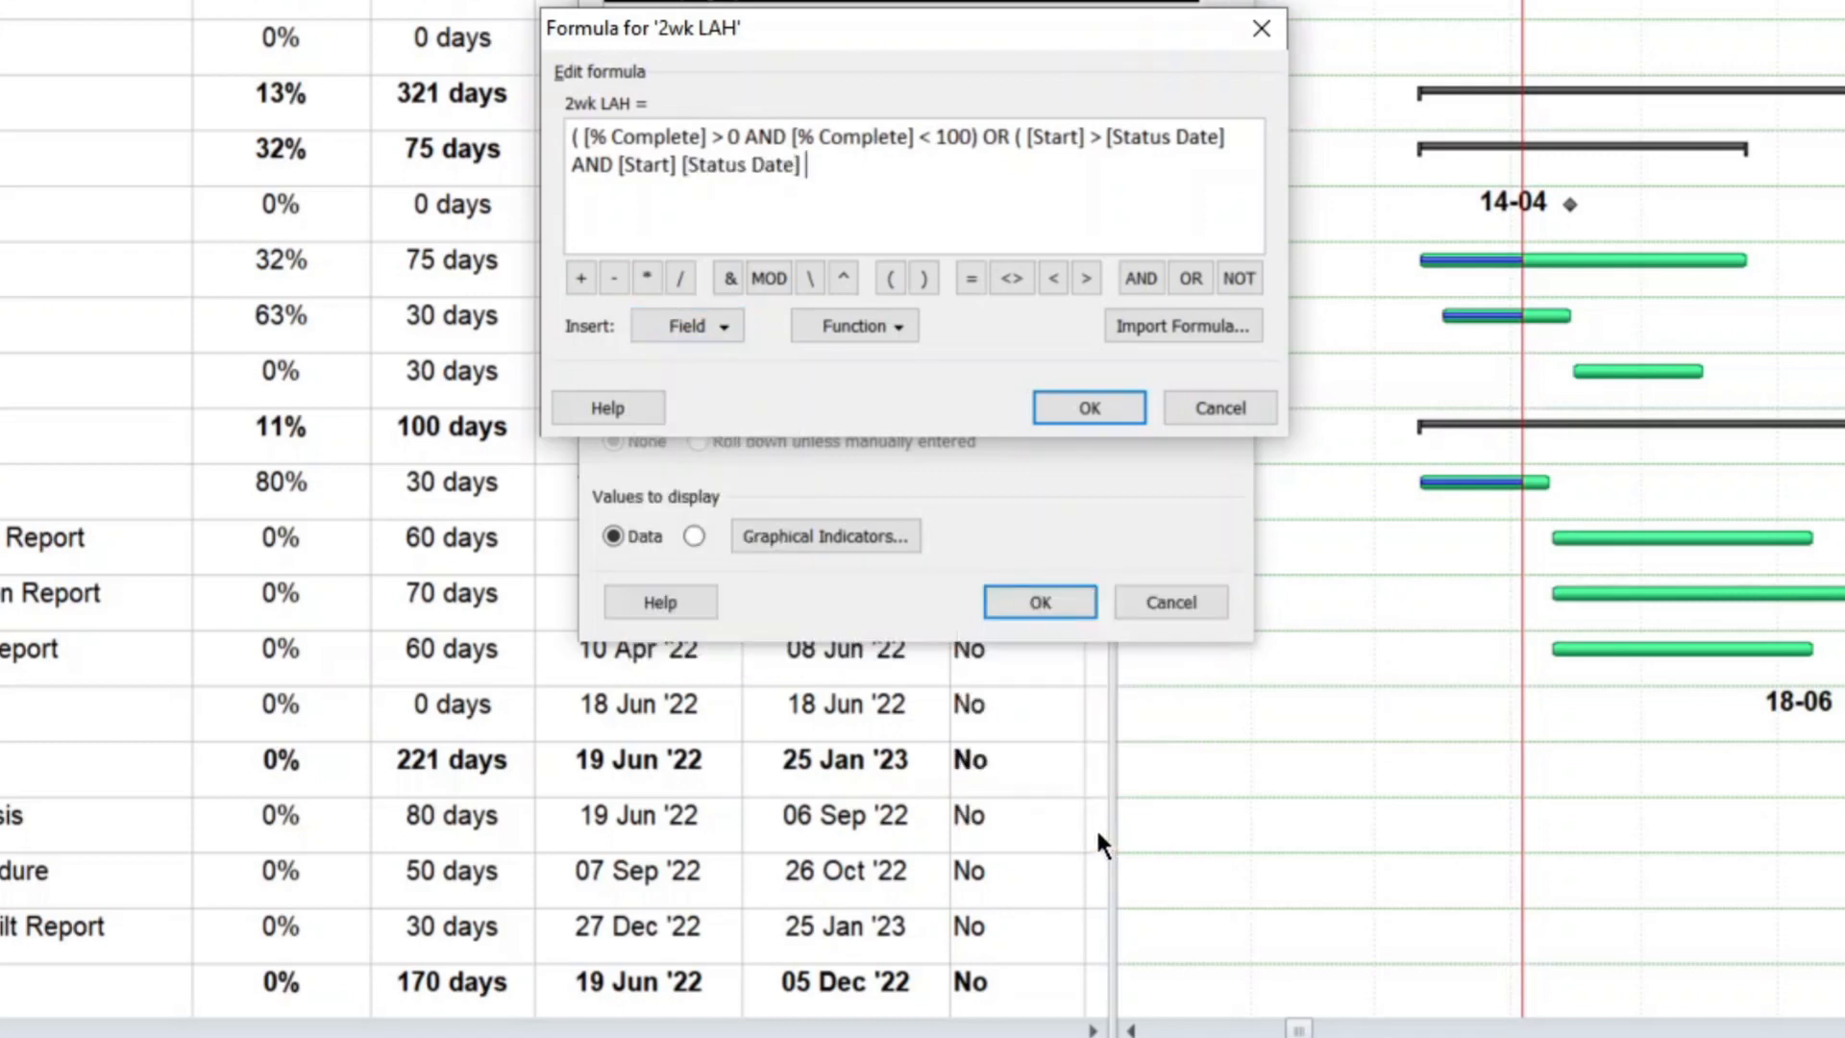
{"action": "type", "text": "+14"}
{"action": "left_click", "coordinate": [923, 278]}
Try to apply the formula, accepting replacement of the existing data in the 2wk LAH field
{"action": "left_click_drag", "start_coordinate": [583, 137], "coordinate": [836, 184]}
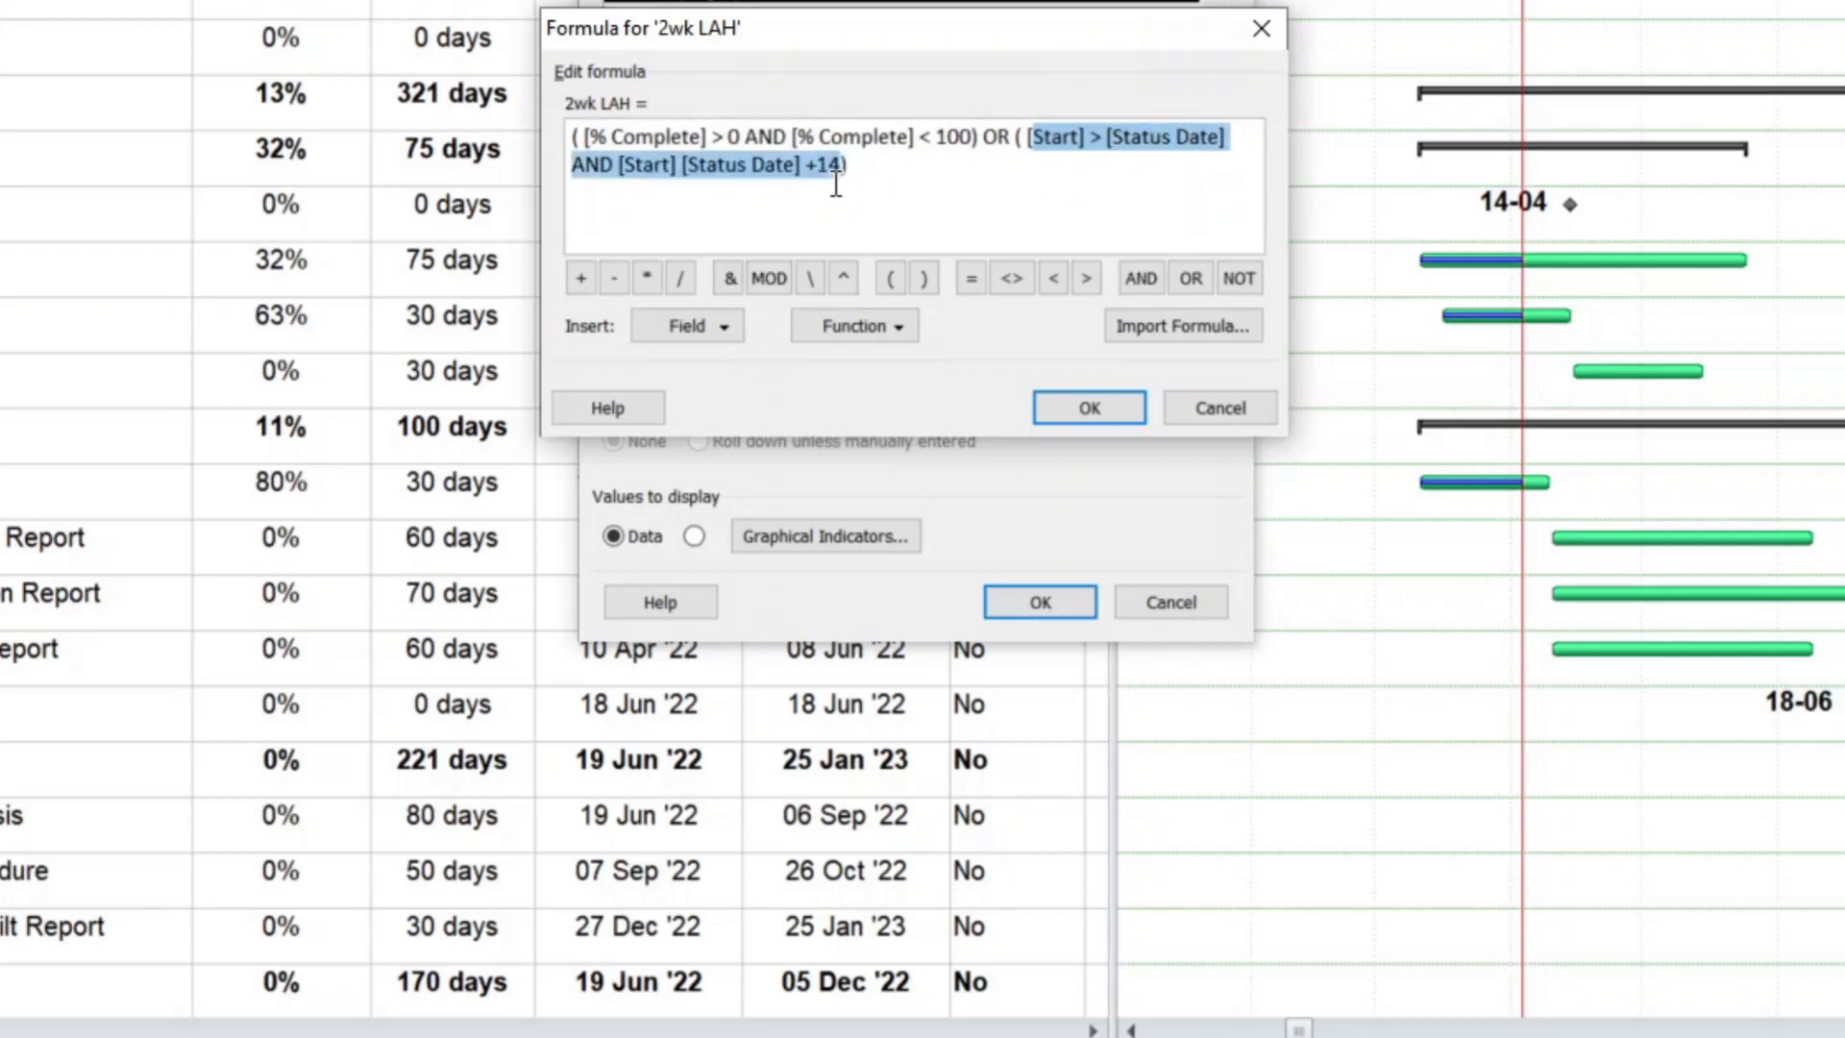
{"action": "left_click", "coordinate": [1077, 411]}
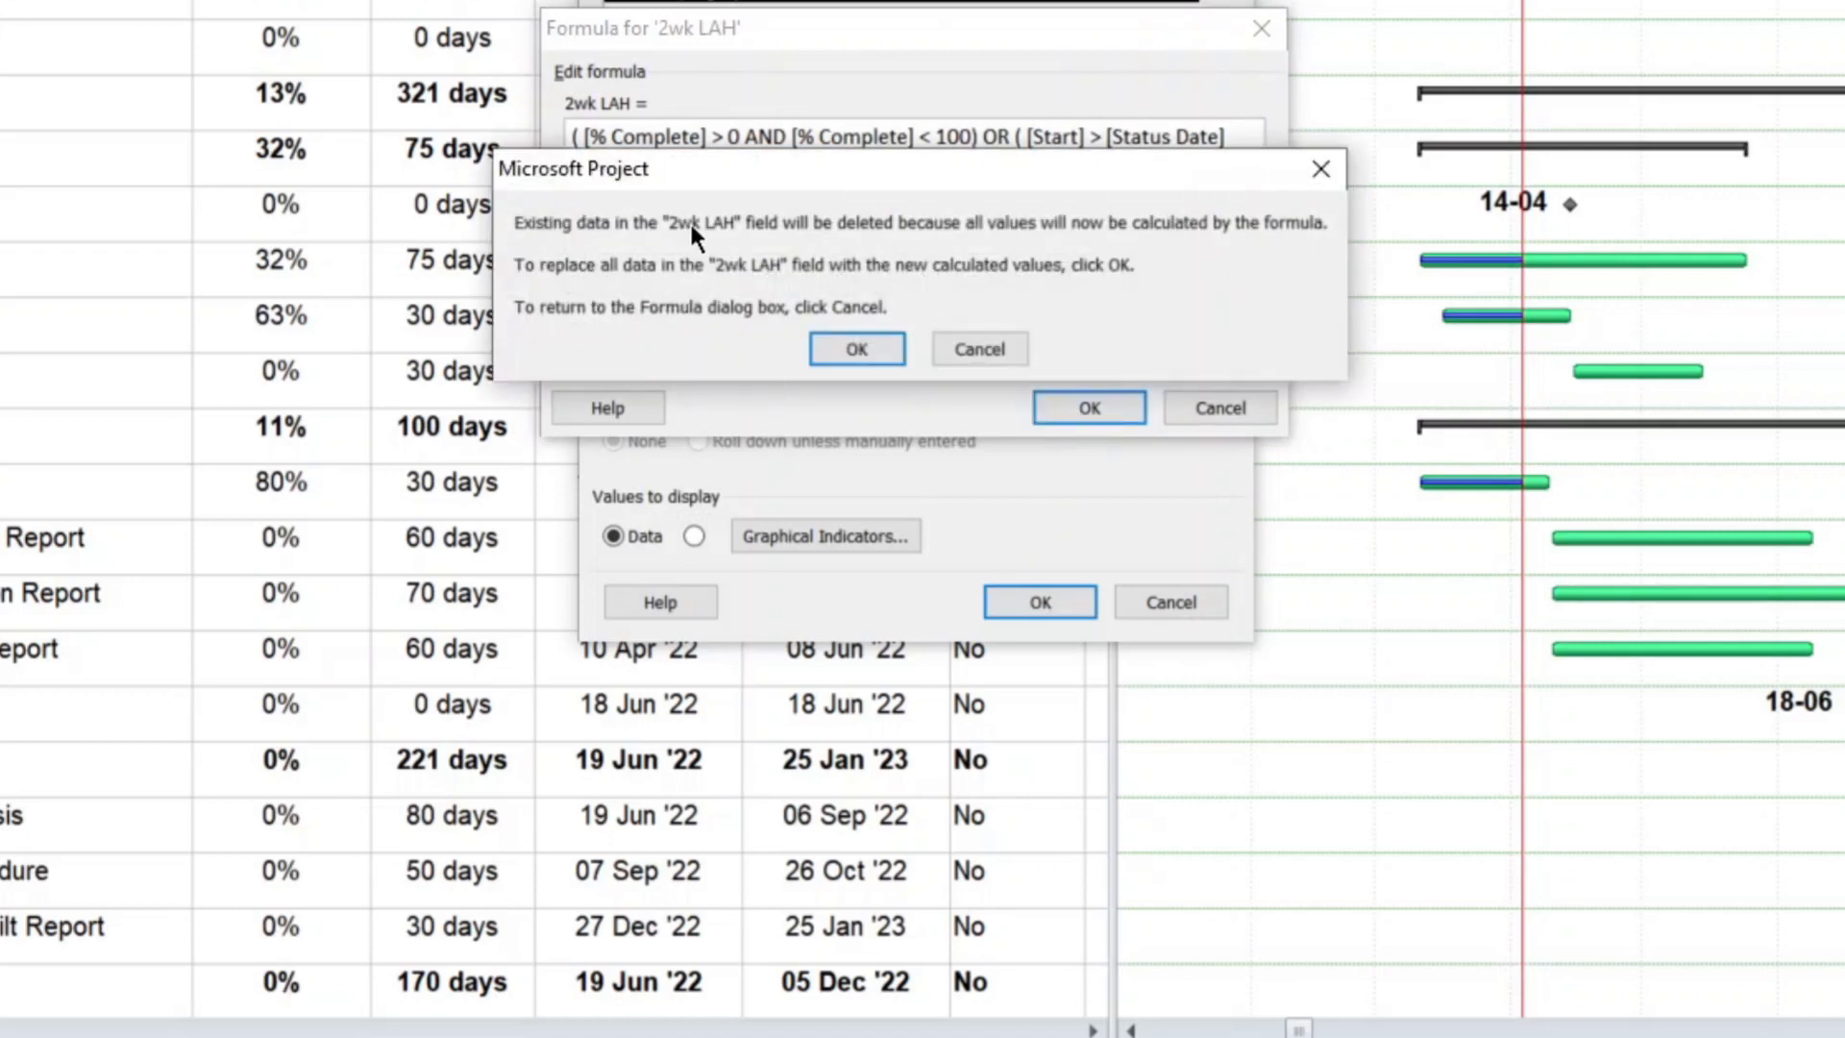
{"action": "left_click", "coordinate": [855, 350]}
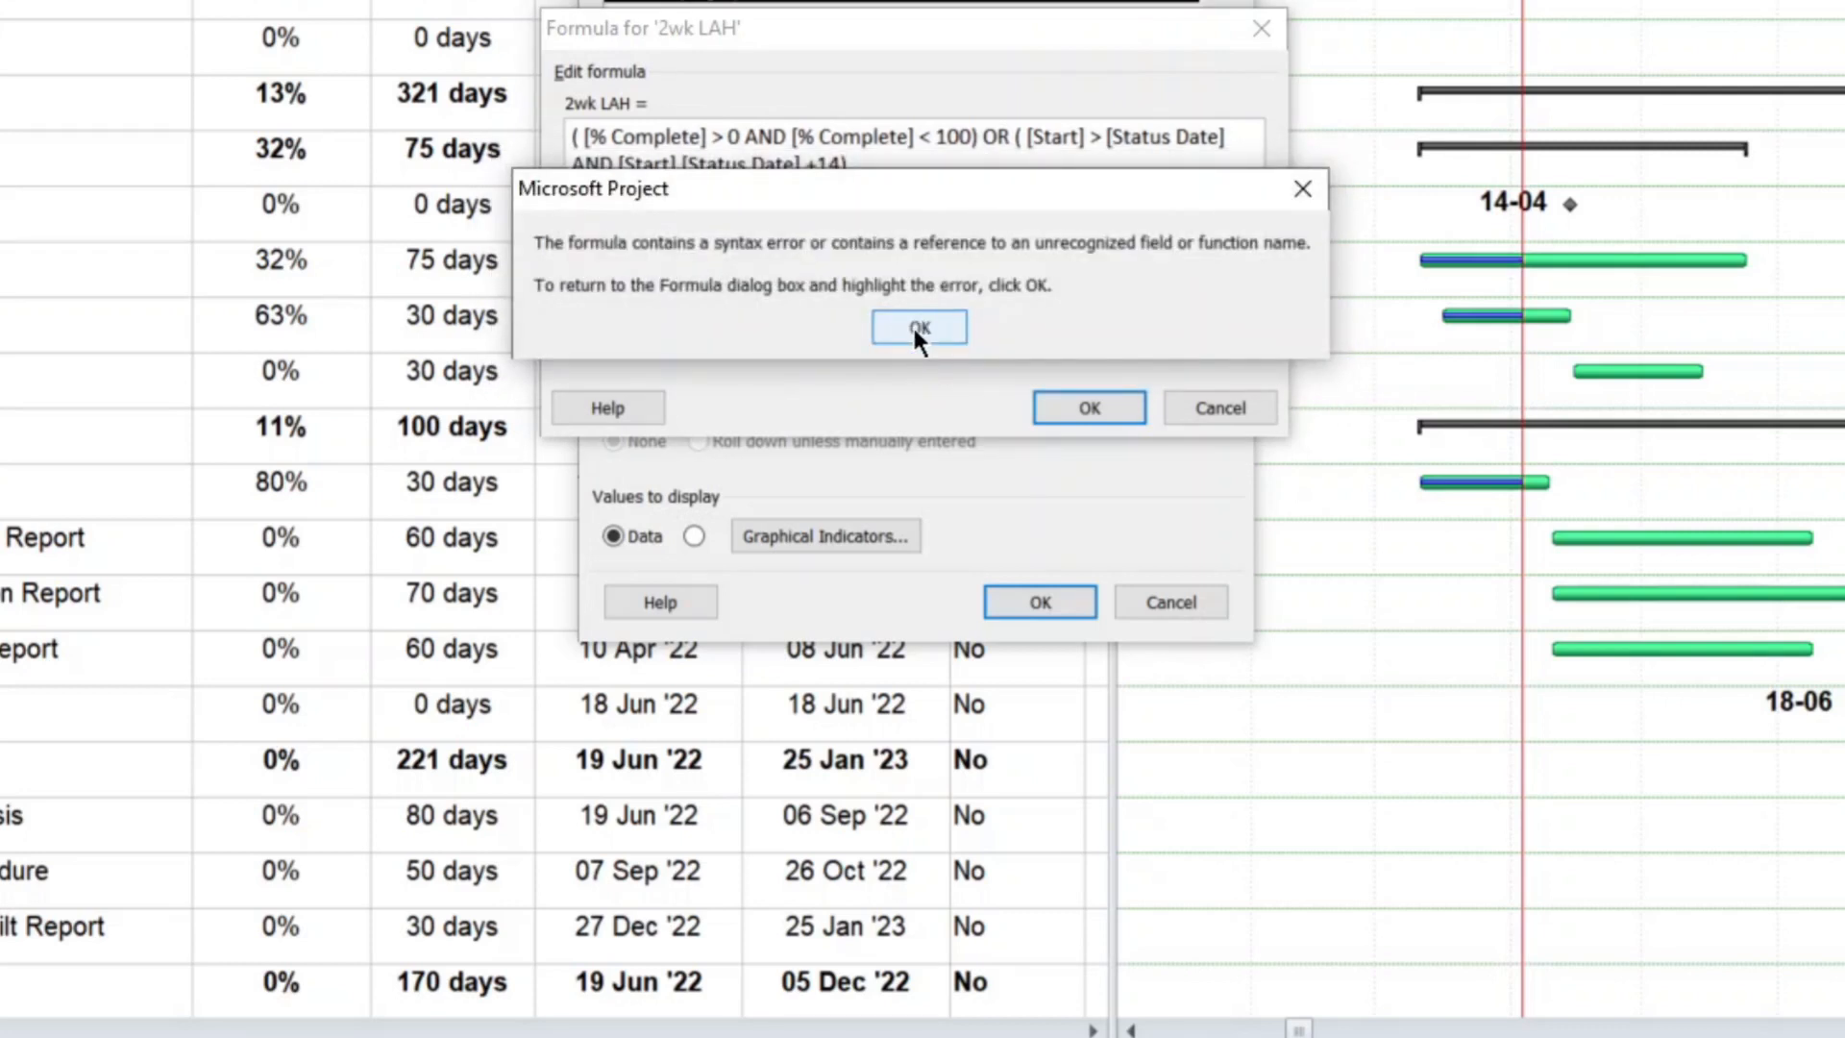
{"action": "left_click", "coordinate": [914, 330]}
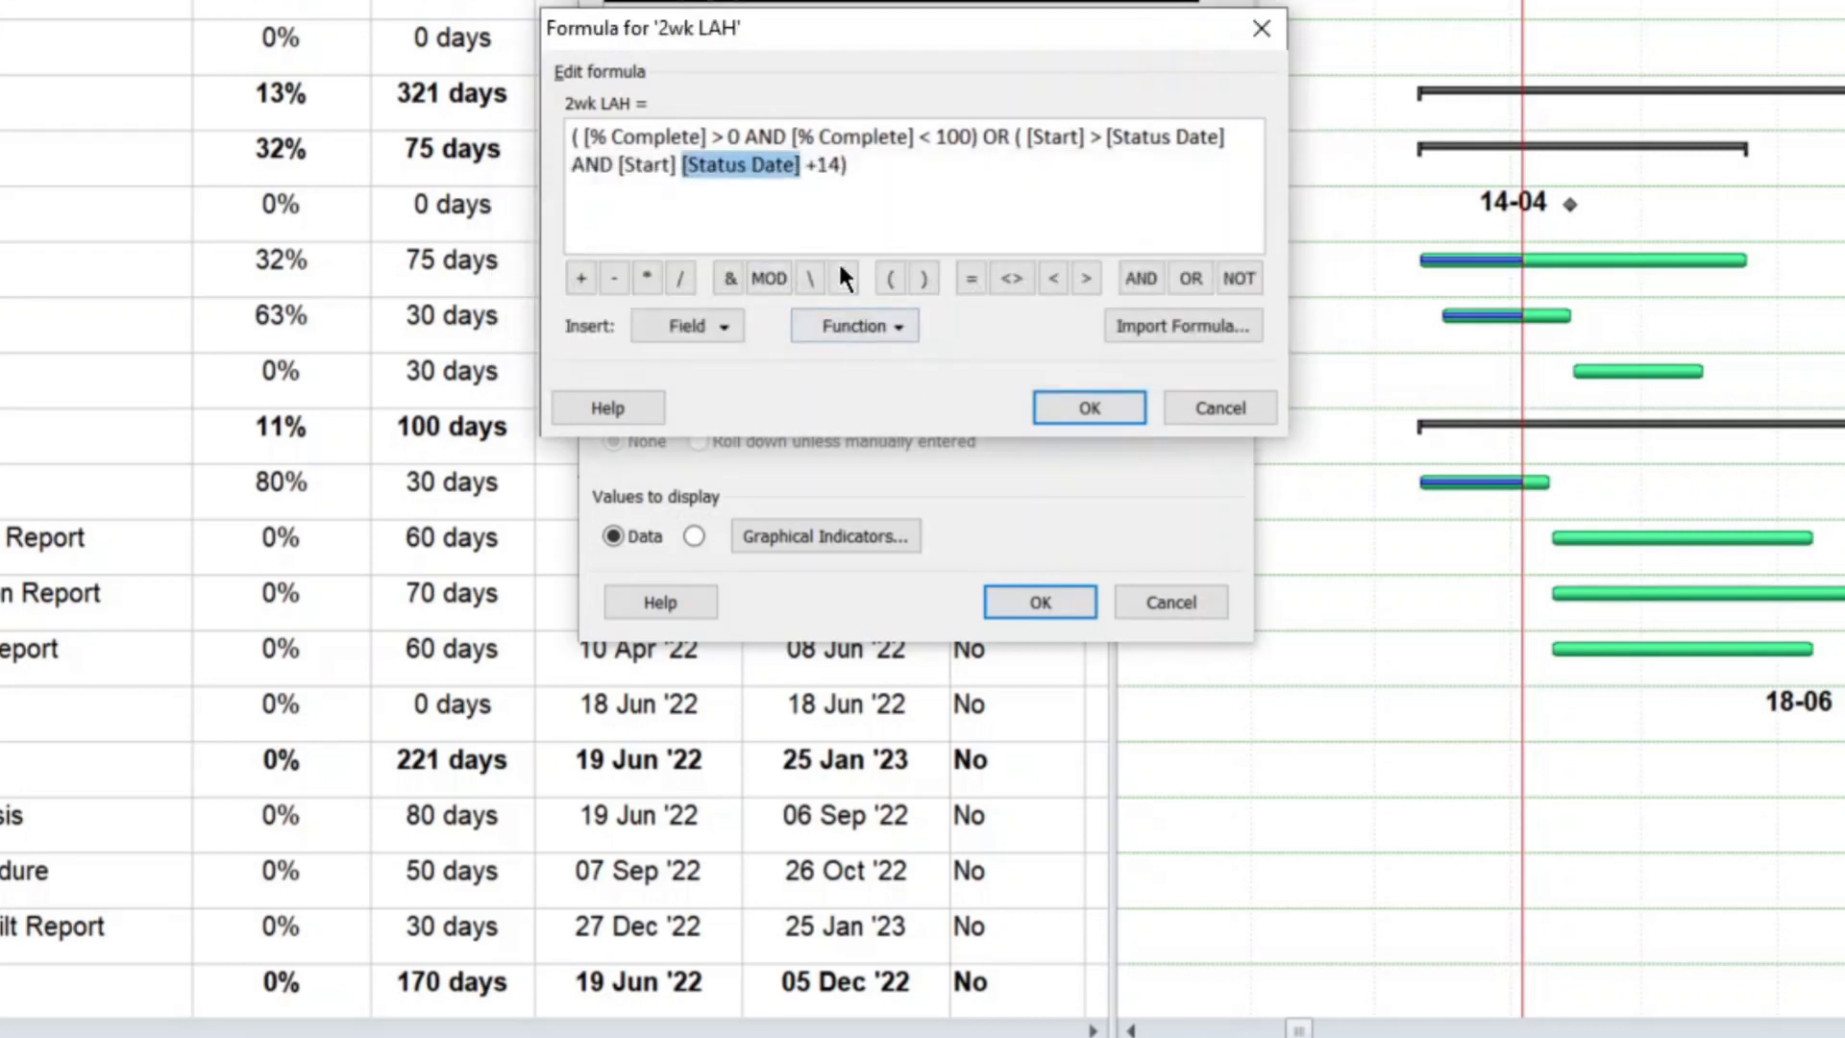
Insert the operator <= between [Start] and [Status Date] +14 in the second condition and apply the formula
{"action": "left_click", "coordinate": [816, 165]}
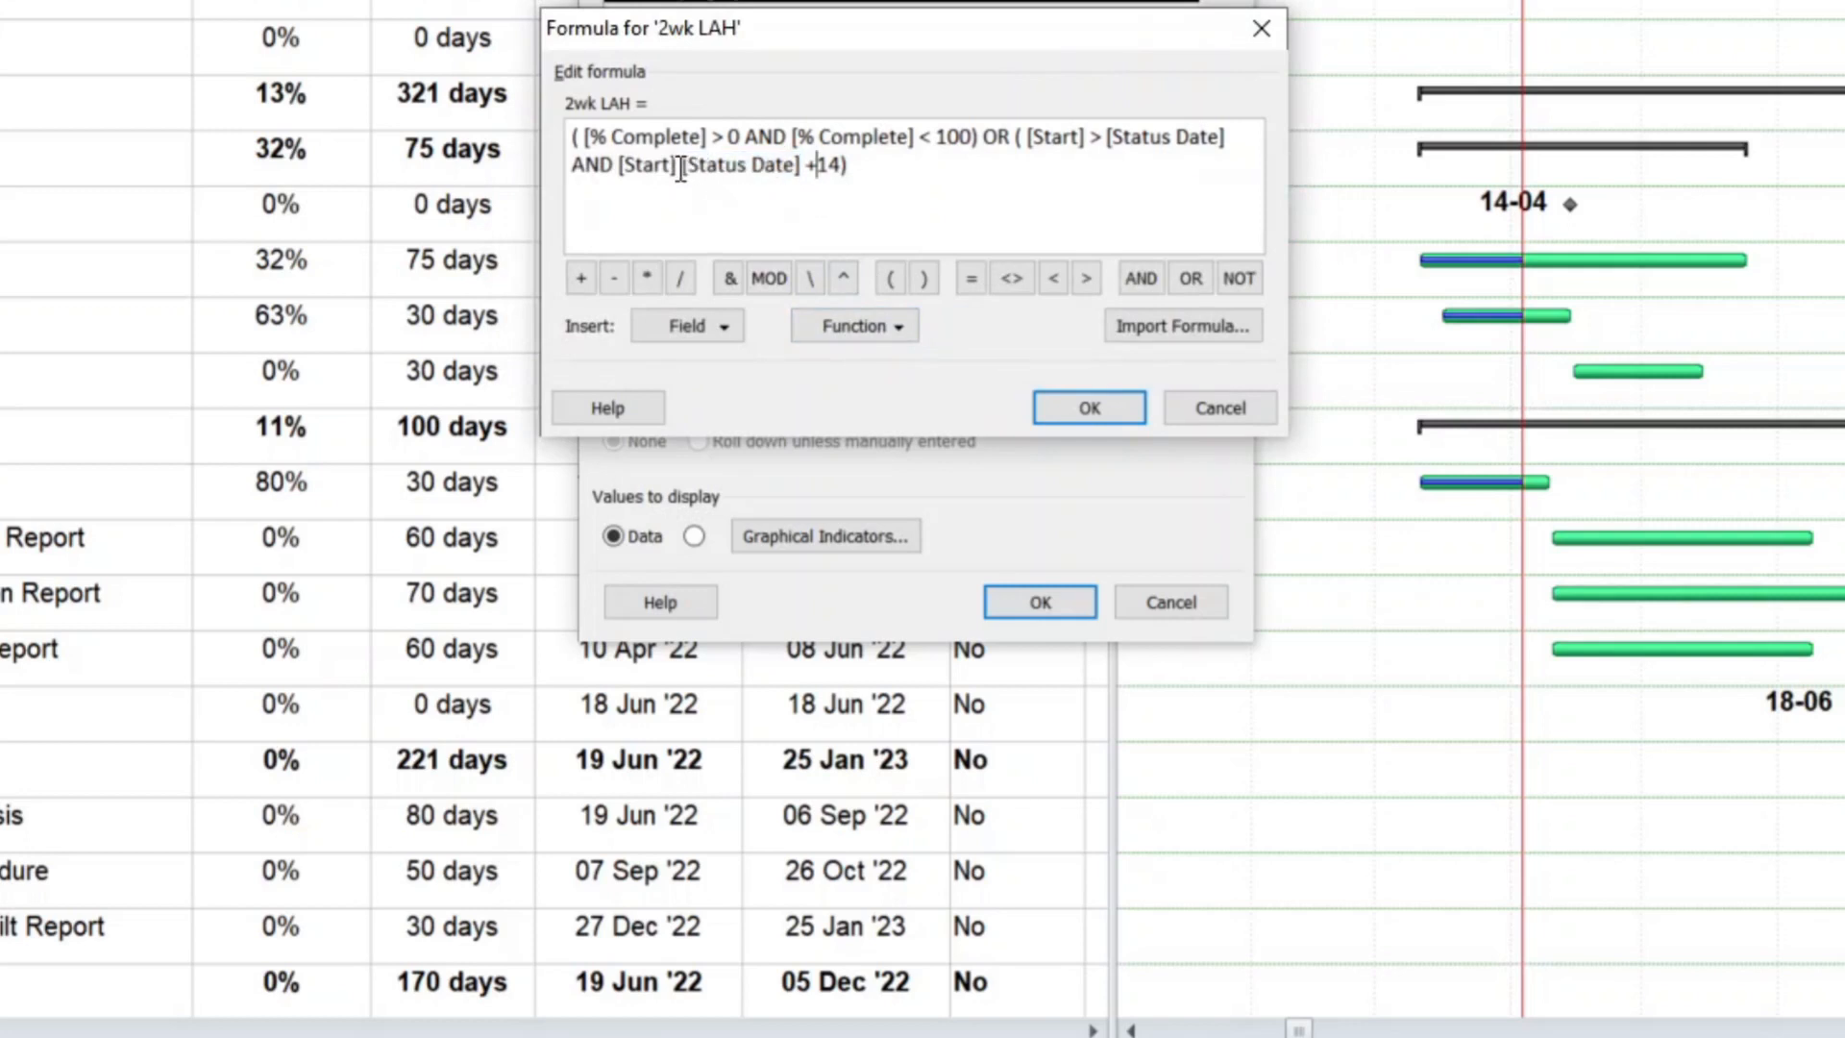
{"action": "left_click", "coordinate": [680, 169]}
{"action": "left_click", "coordinate": [1052, 279]}
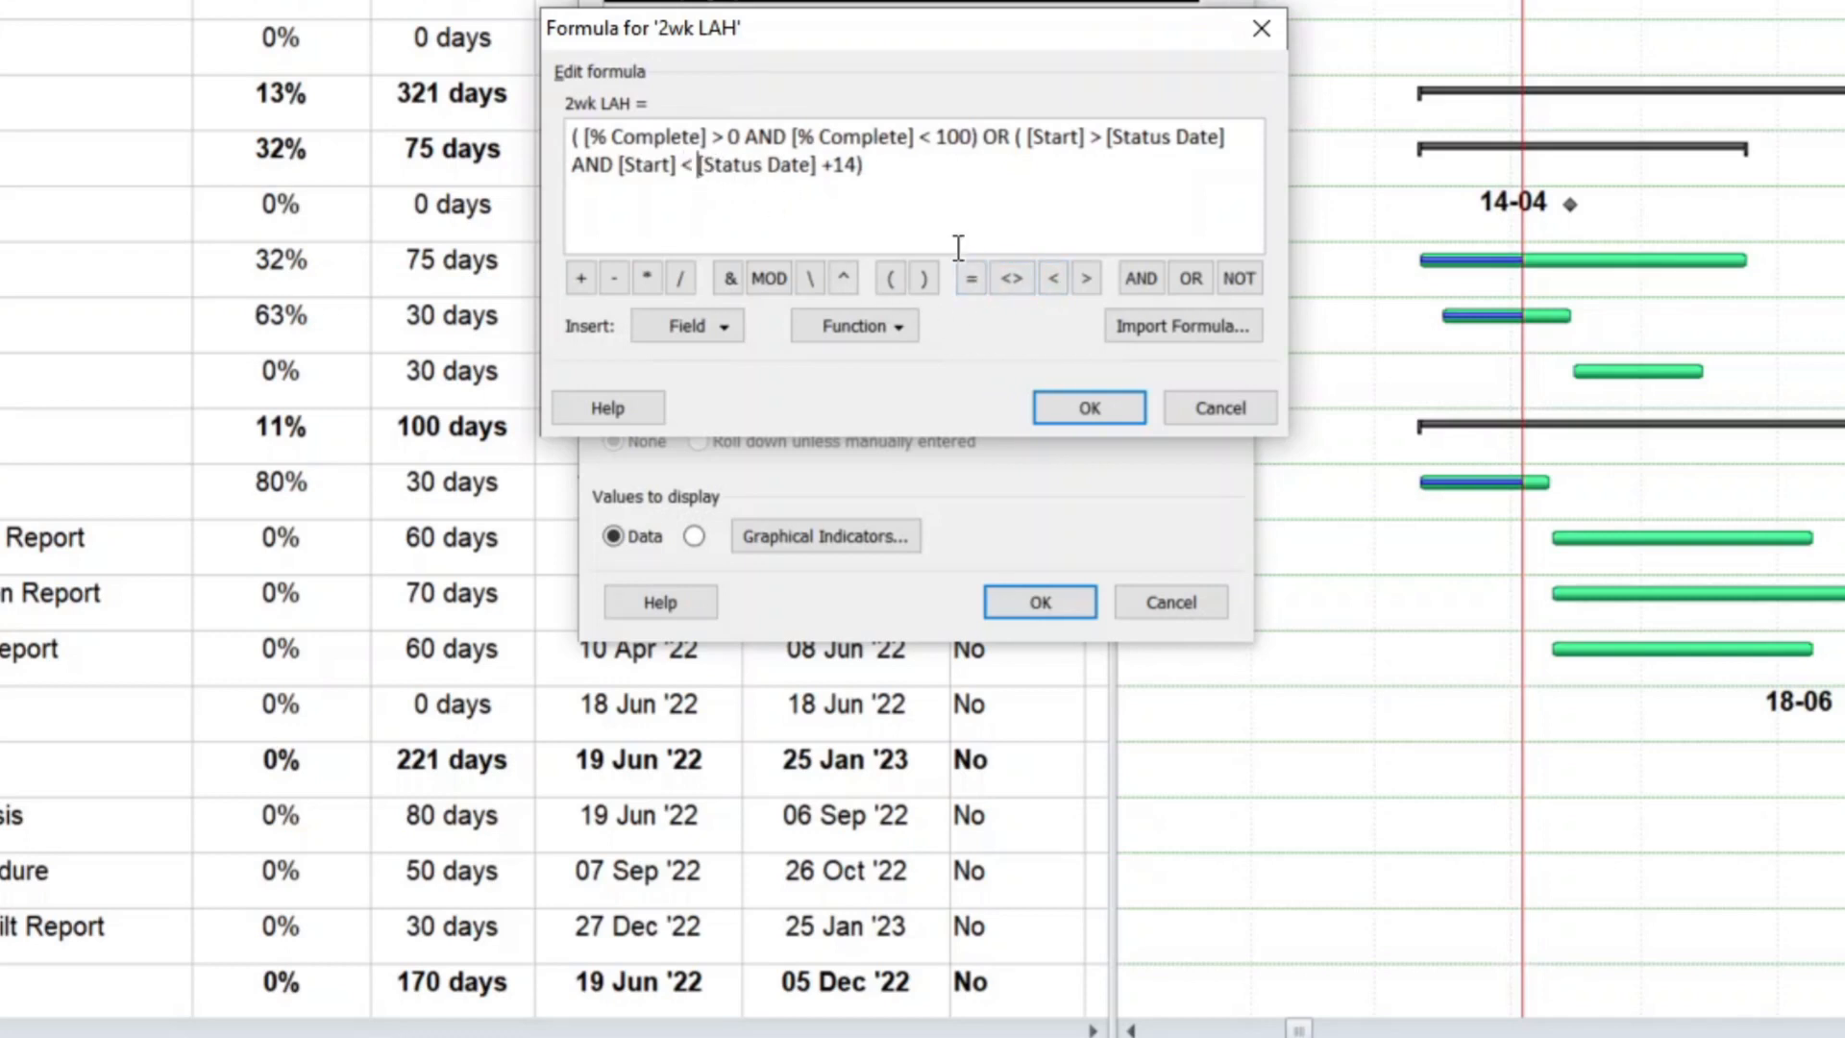
{"action": "type", "text": "="}
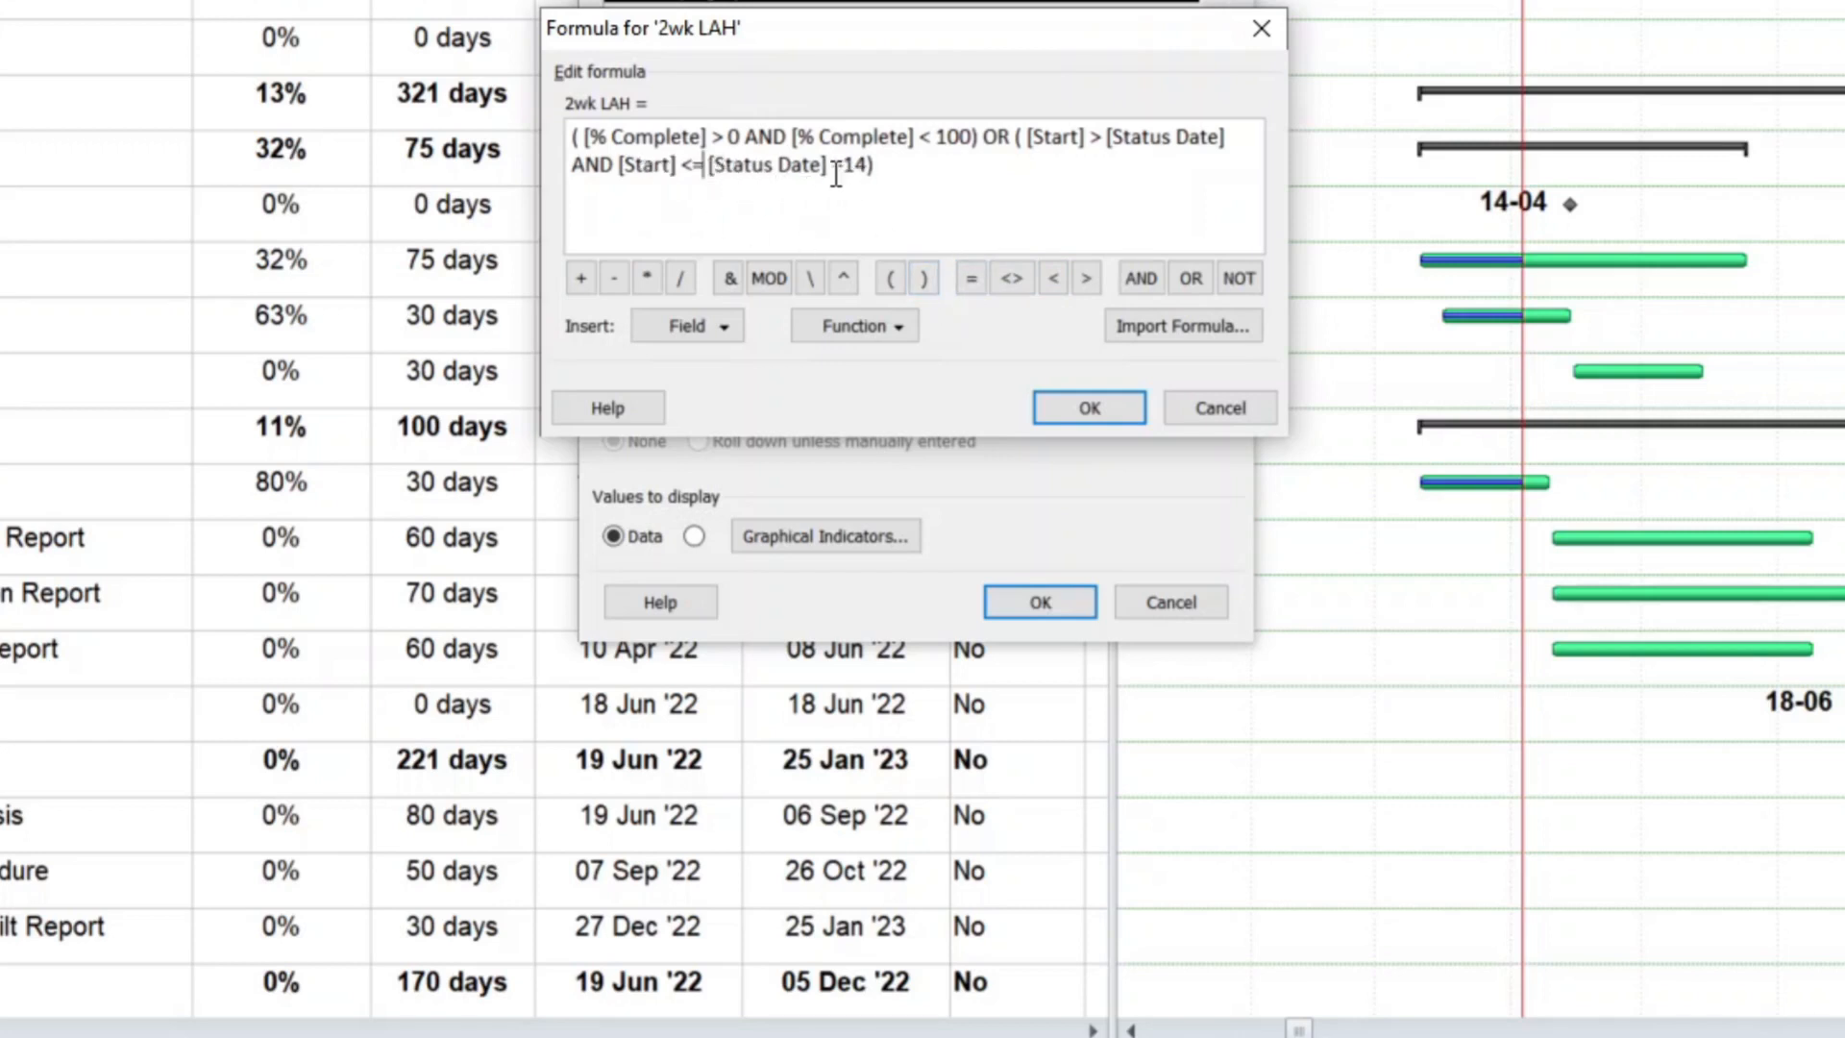
{"action": "left_click", "coordinate": [1084, 405]}
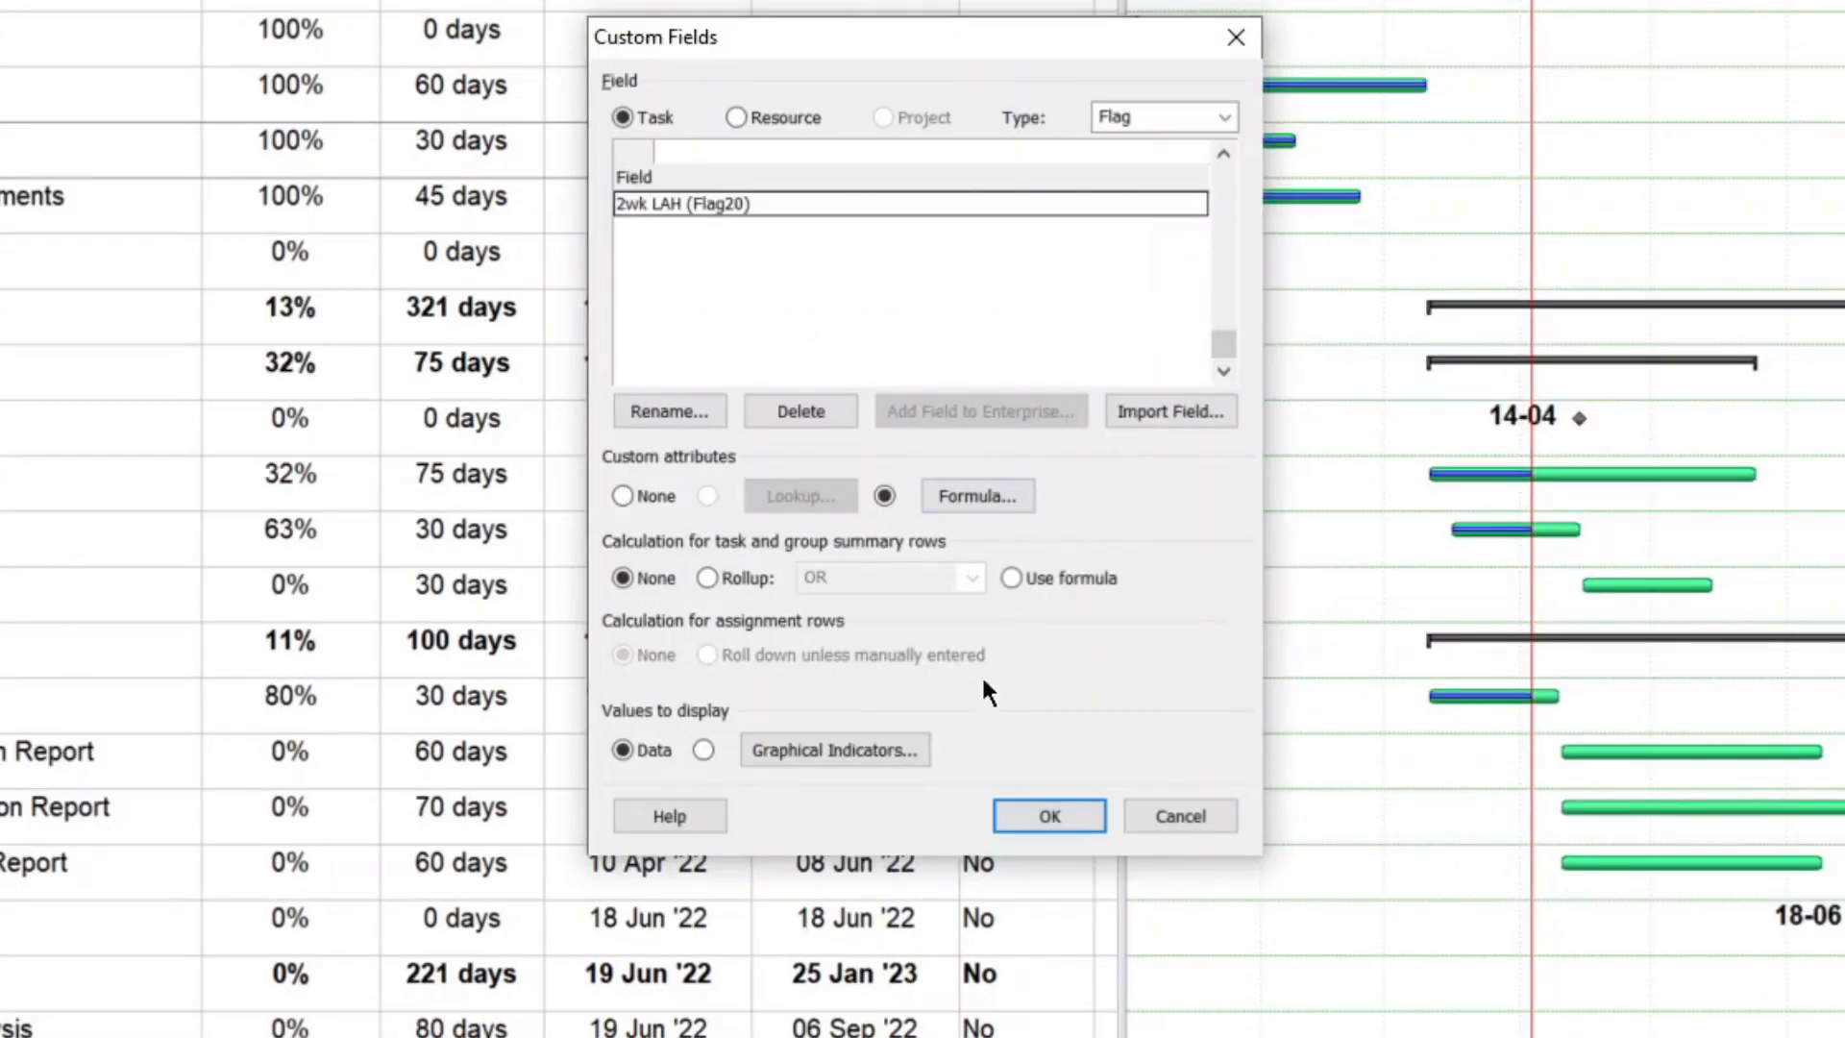
Confirm the custom field settings and check the 2wk LAH values of the Dummy and Pipeline Design tasks against their dates
{"action": "left_click", "coordinate": [1068, 812]}
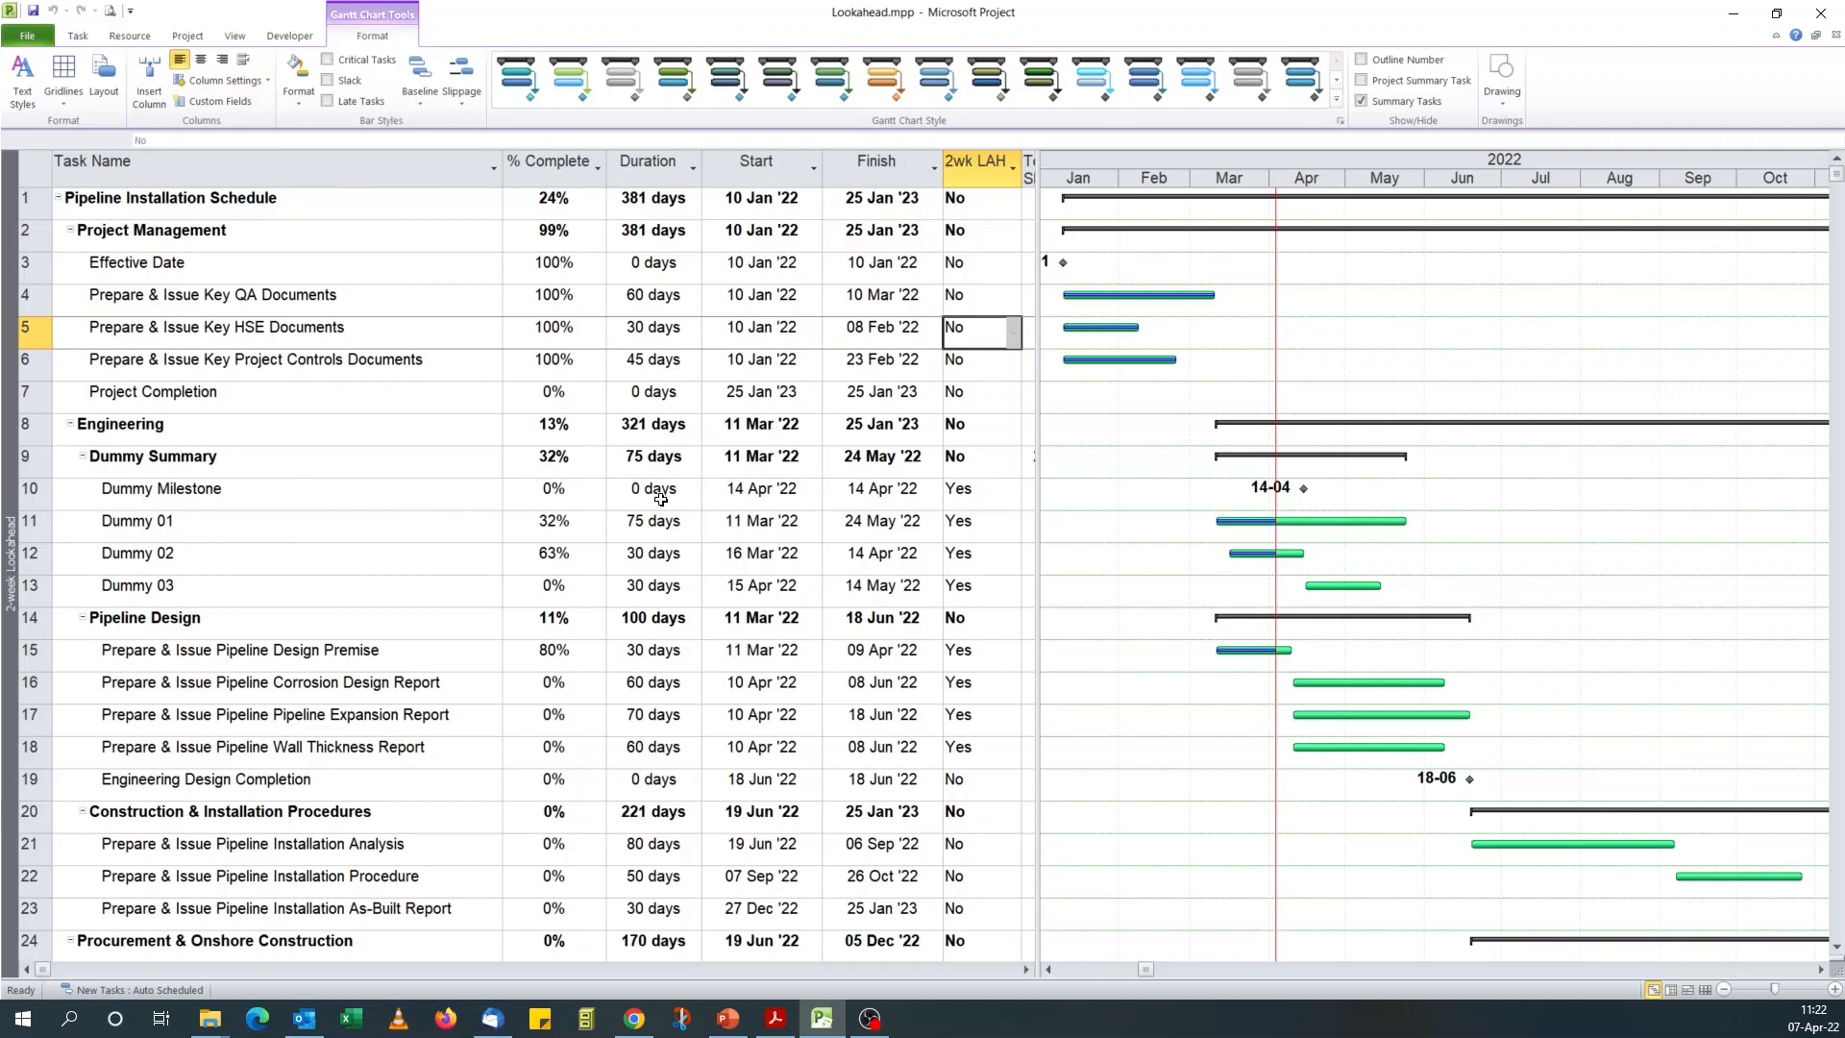
{"action": "left_click", "coordinate": [445, 494]}
{"action": "left_click", "coordinate": [957, 505]}
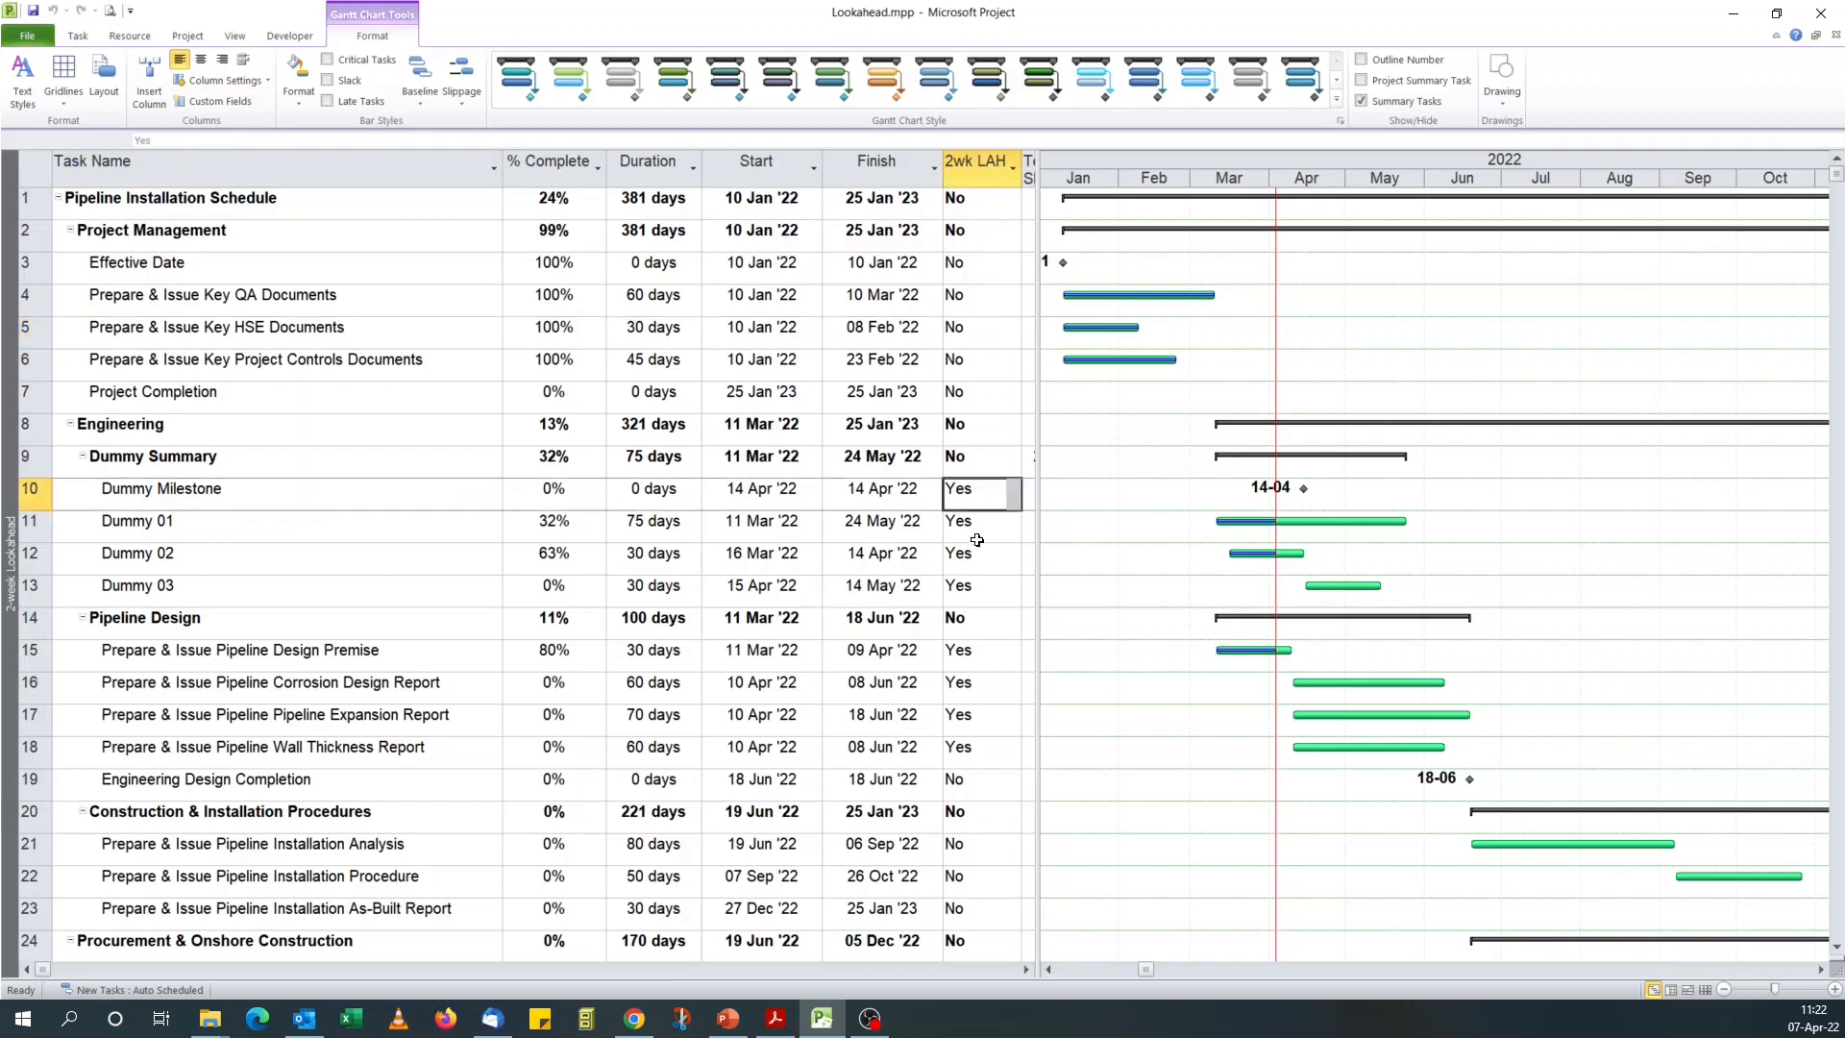
{"action": "left_click", "coordinate": [963, 525]}
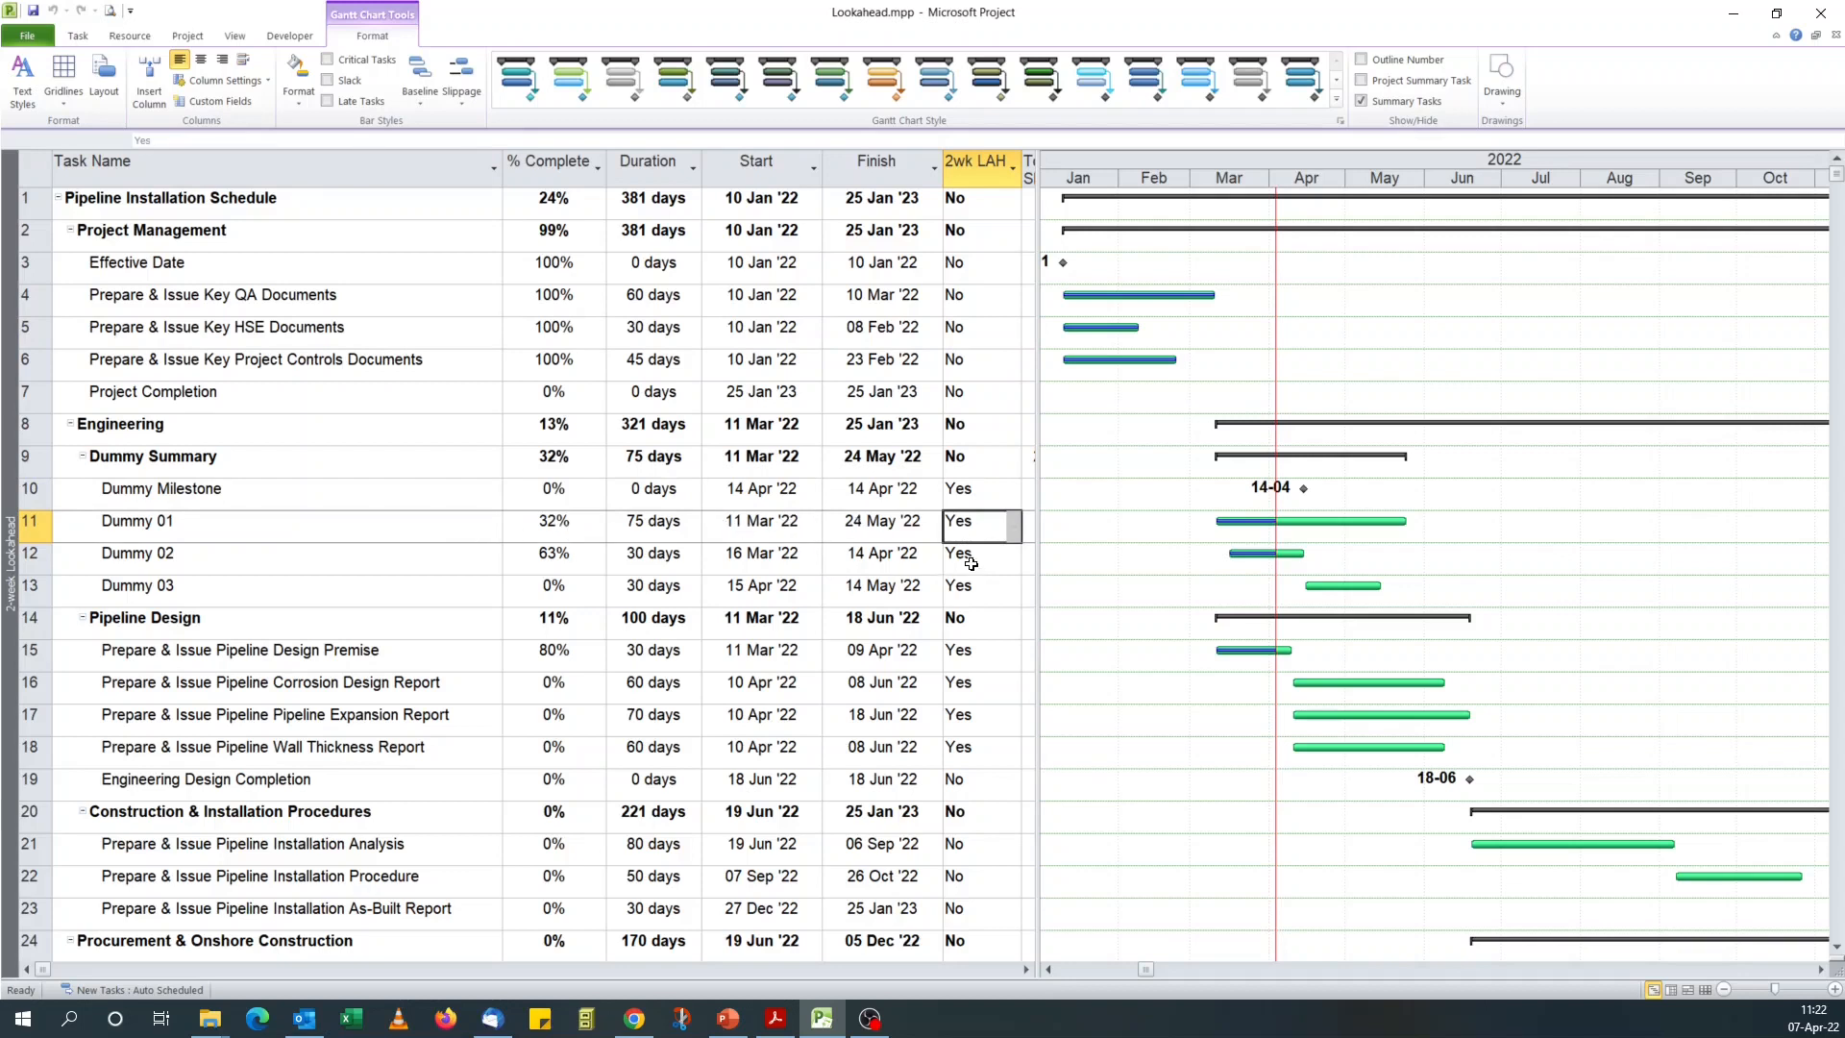
{"action": "left_click", "coordinate": [966, 560]}
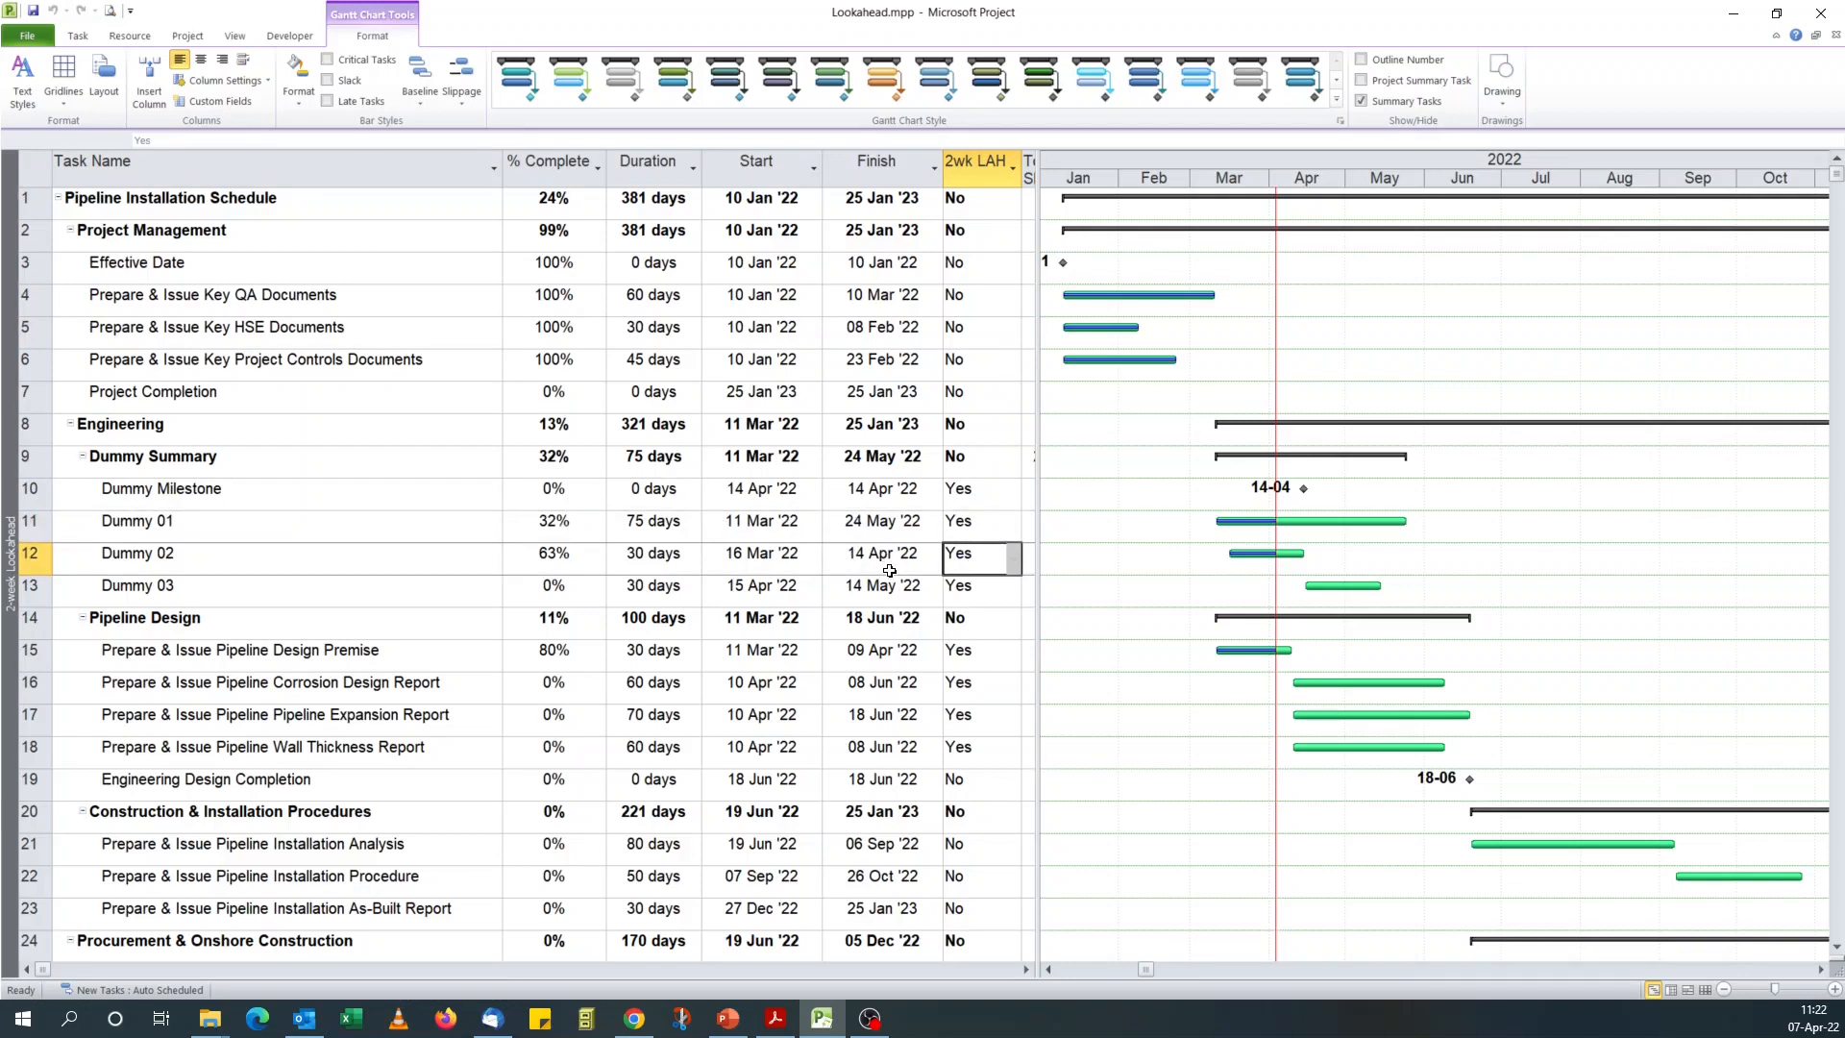
{"action": "left_click", "coordinate": [964, 591]}
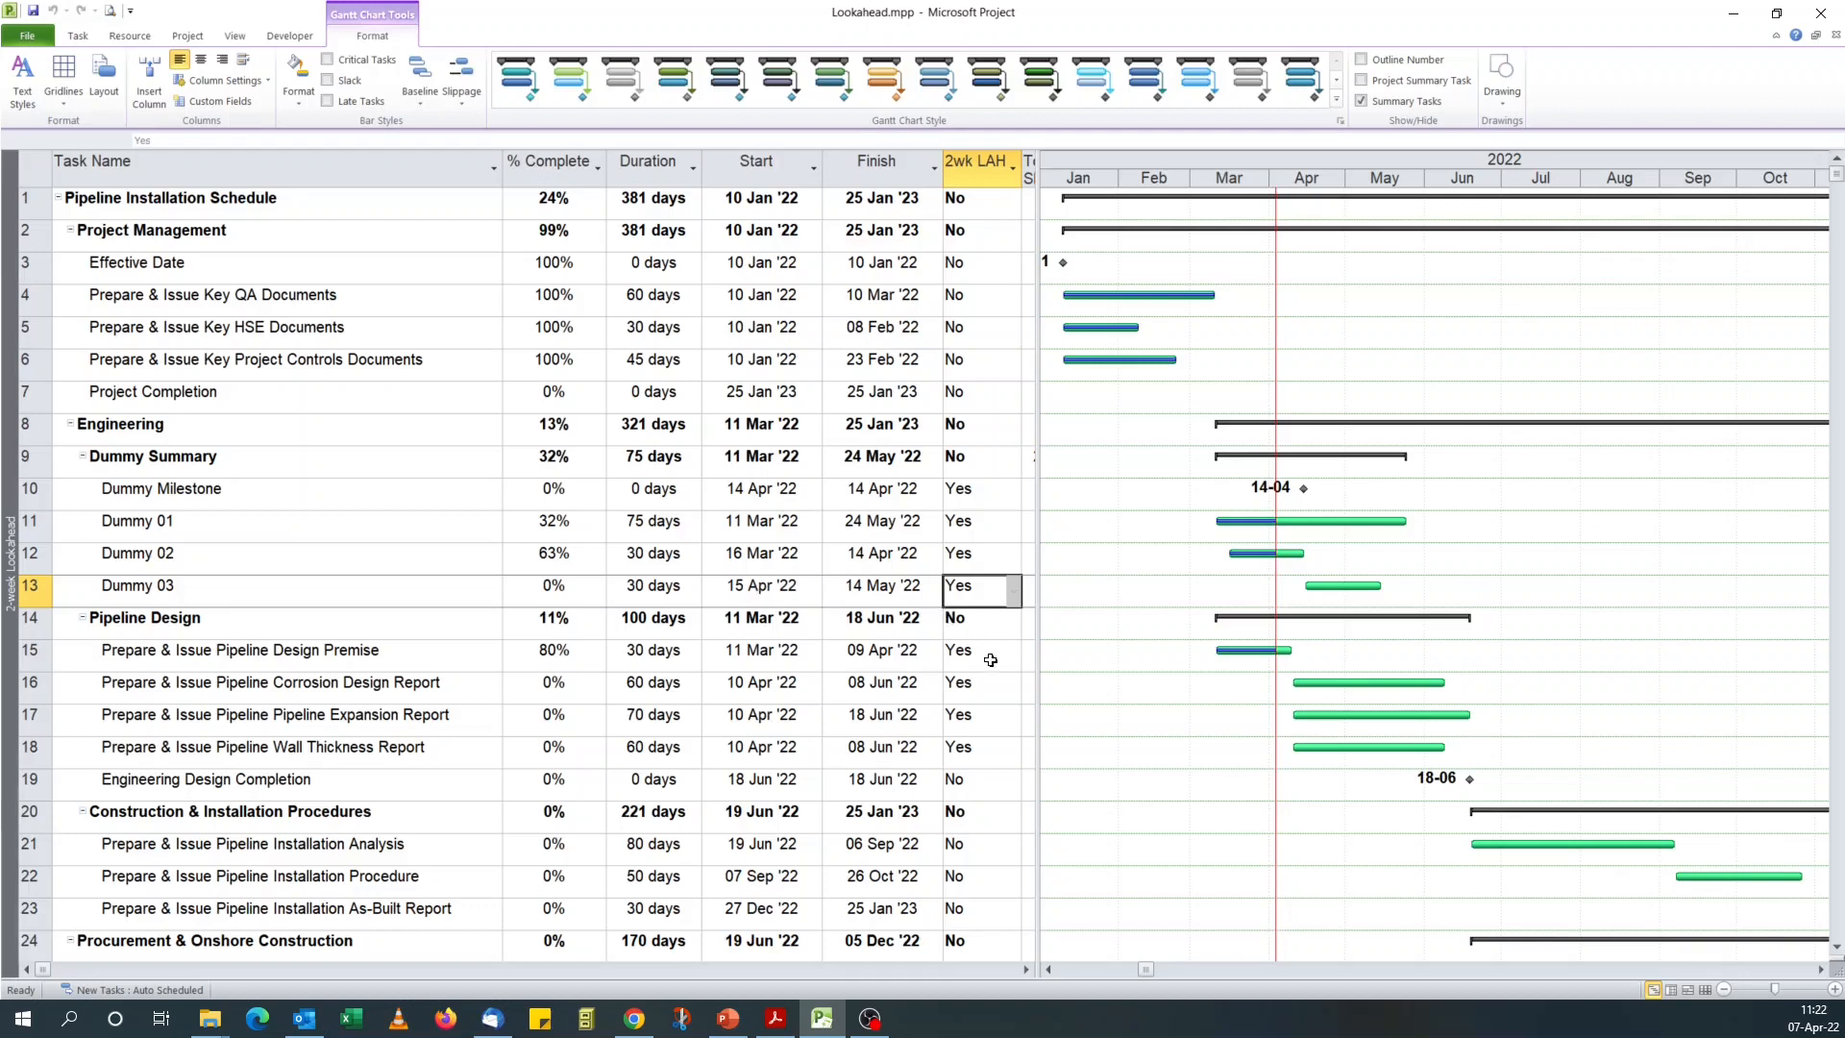
{"action": "left_click", "coordinate": [960, 668]}
{"action": "left_click", "coordinate": [972, 709]}
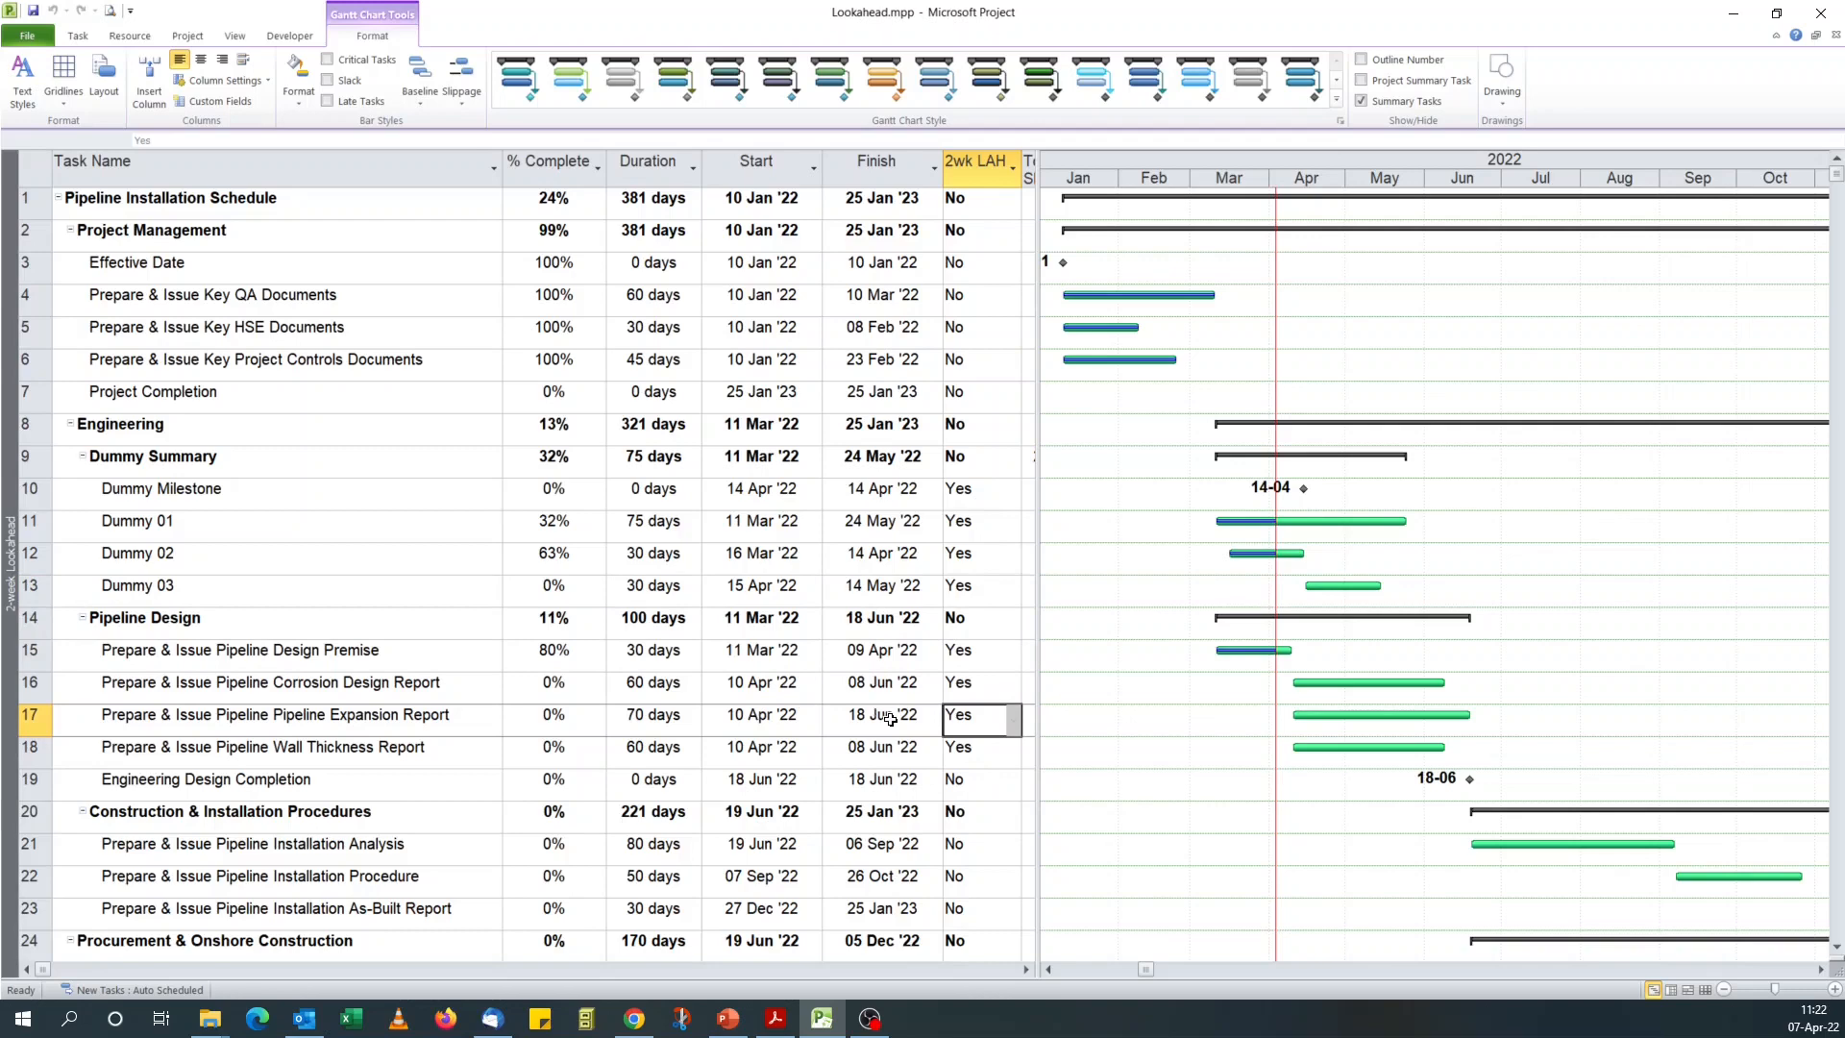
{"action": "scroll", "coordinate": [889, 719], "scroll_direction": "down", "scroll_amount": 1}
{"action": "scroll", "coordinate": [889, 719], "scroll_direction": "down", "scroll_amount": 4}
{"action": "scroll", "coordinate": [884, 719], "scroll_direction": "up", "scroll_amount": 4}
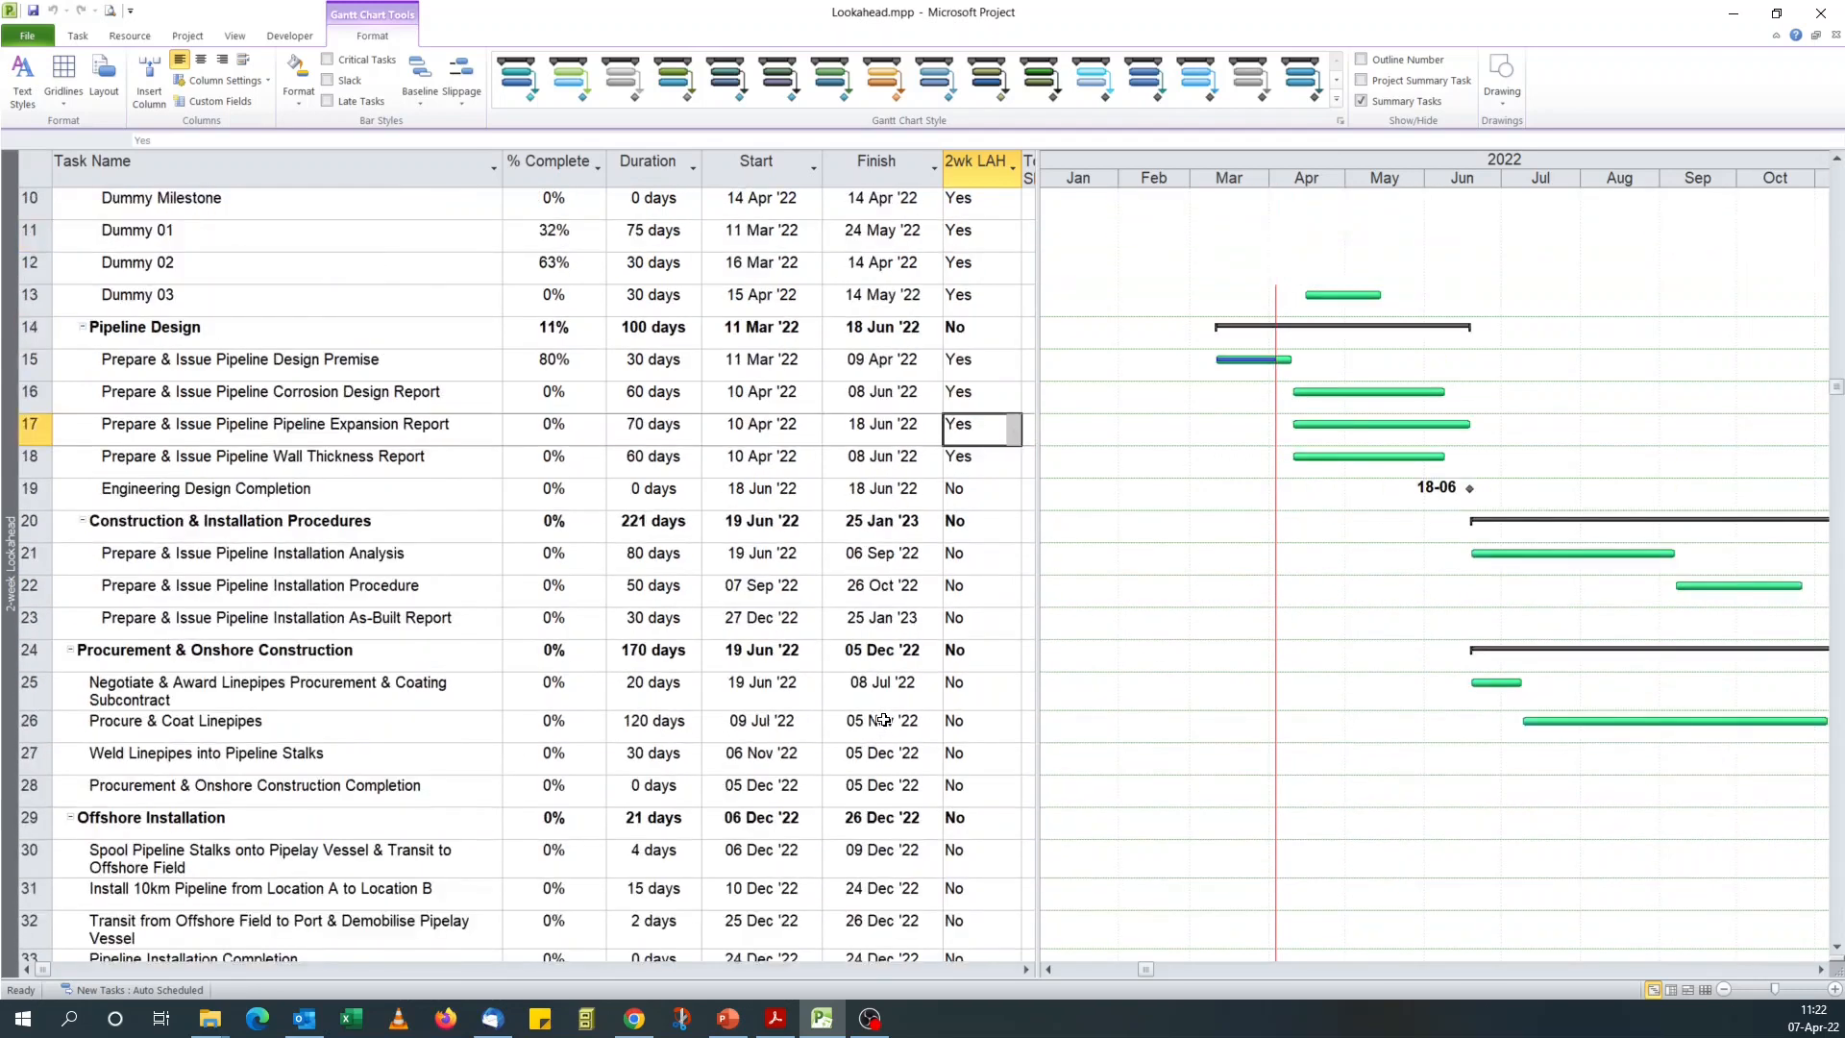
{"action": "scroll", "coordinate": [884, 719], "scroll_direction": "up", "scroll_amount": 1}
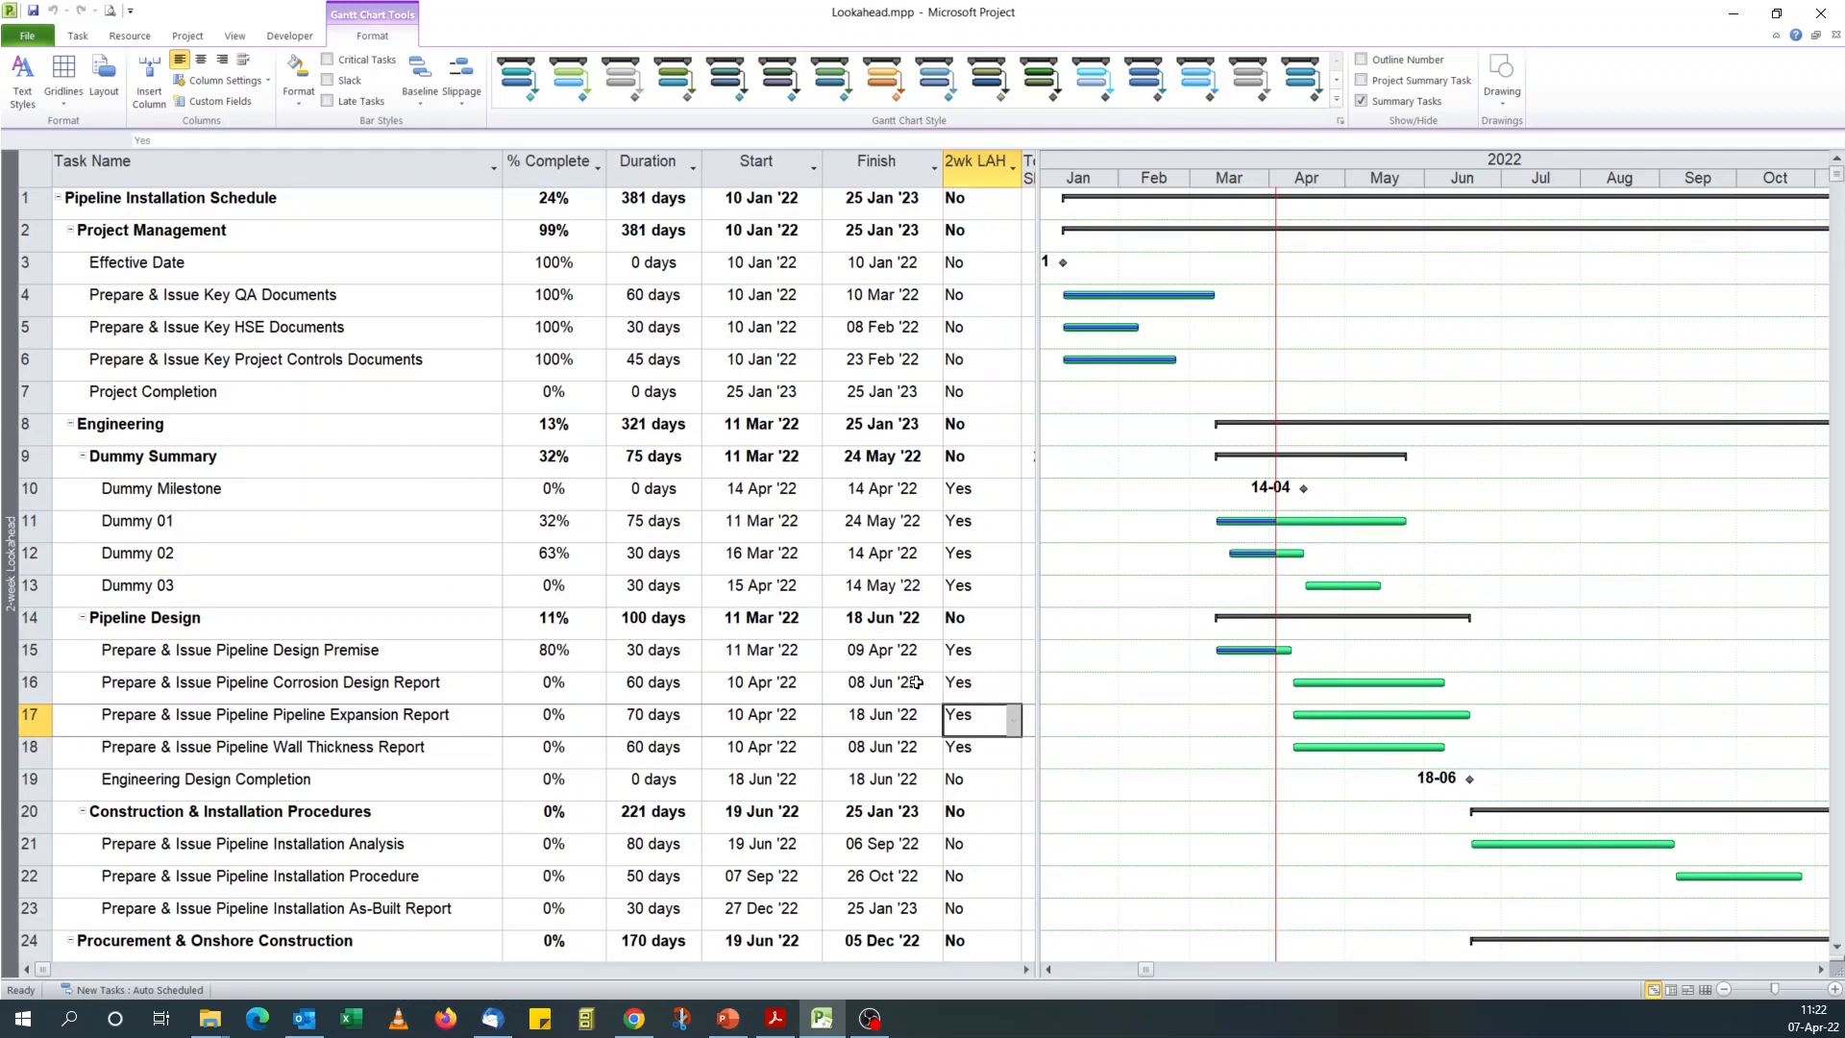
Create a new task filter named "2-week Lookahead"
{"action": "left_click", "coordinate": [234, 35]}
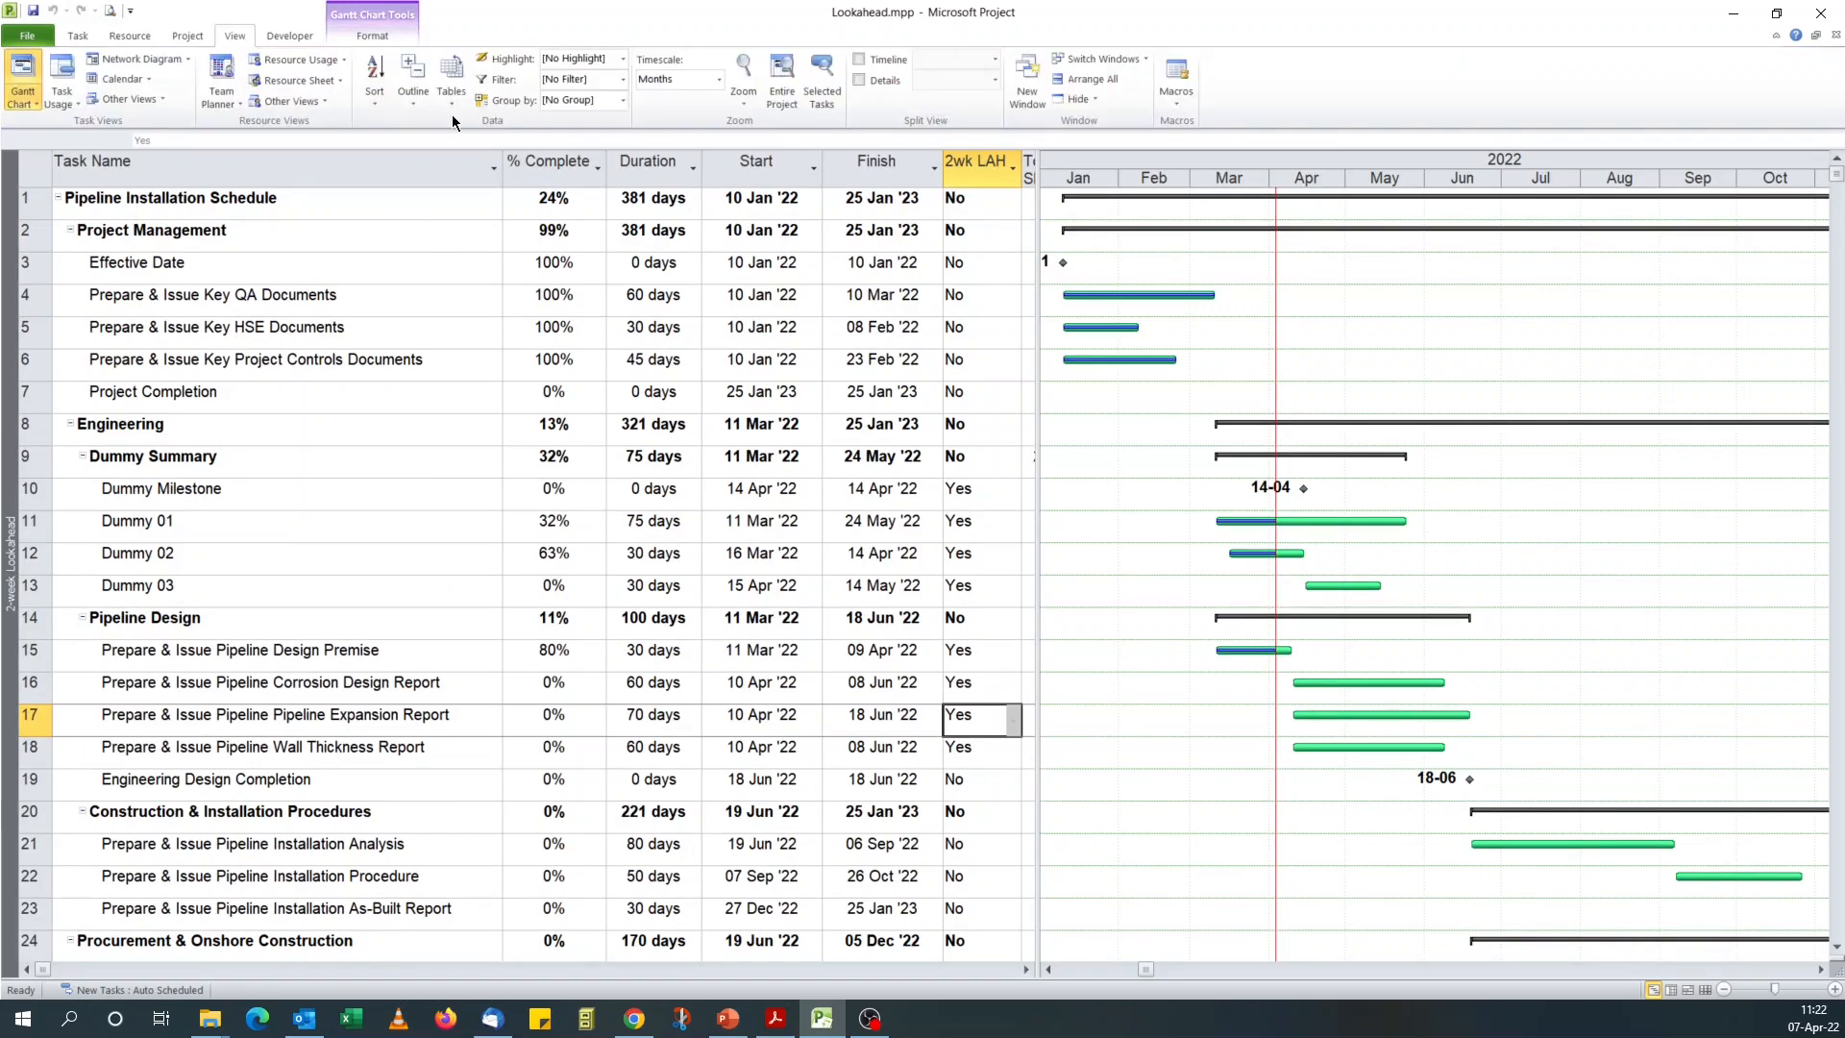
{"action": "left_click", "coordinate": [623, 81]}
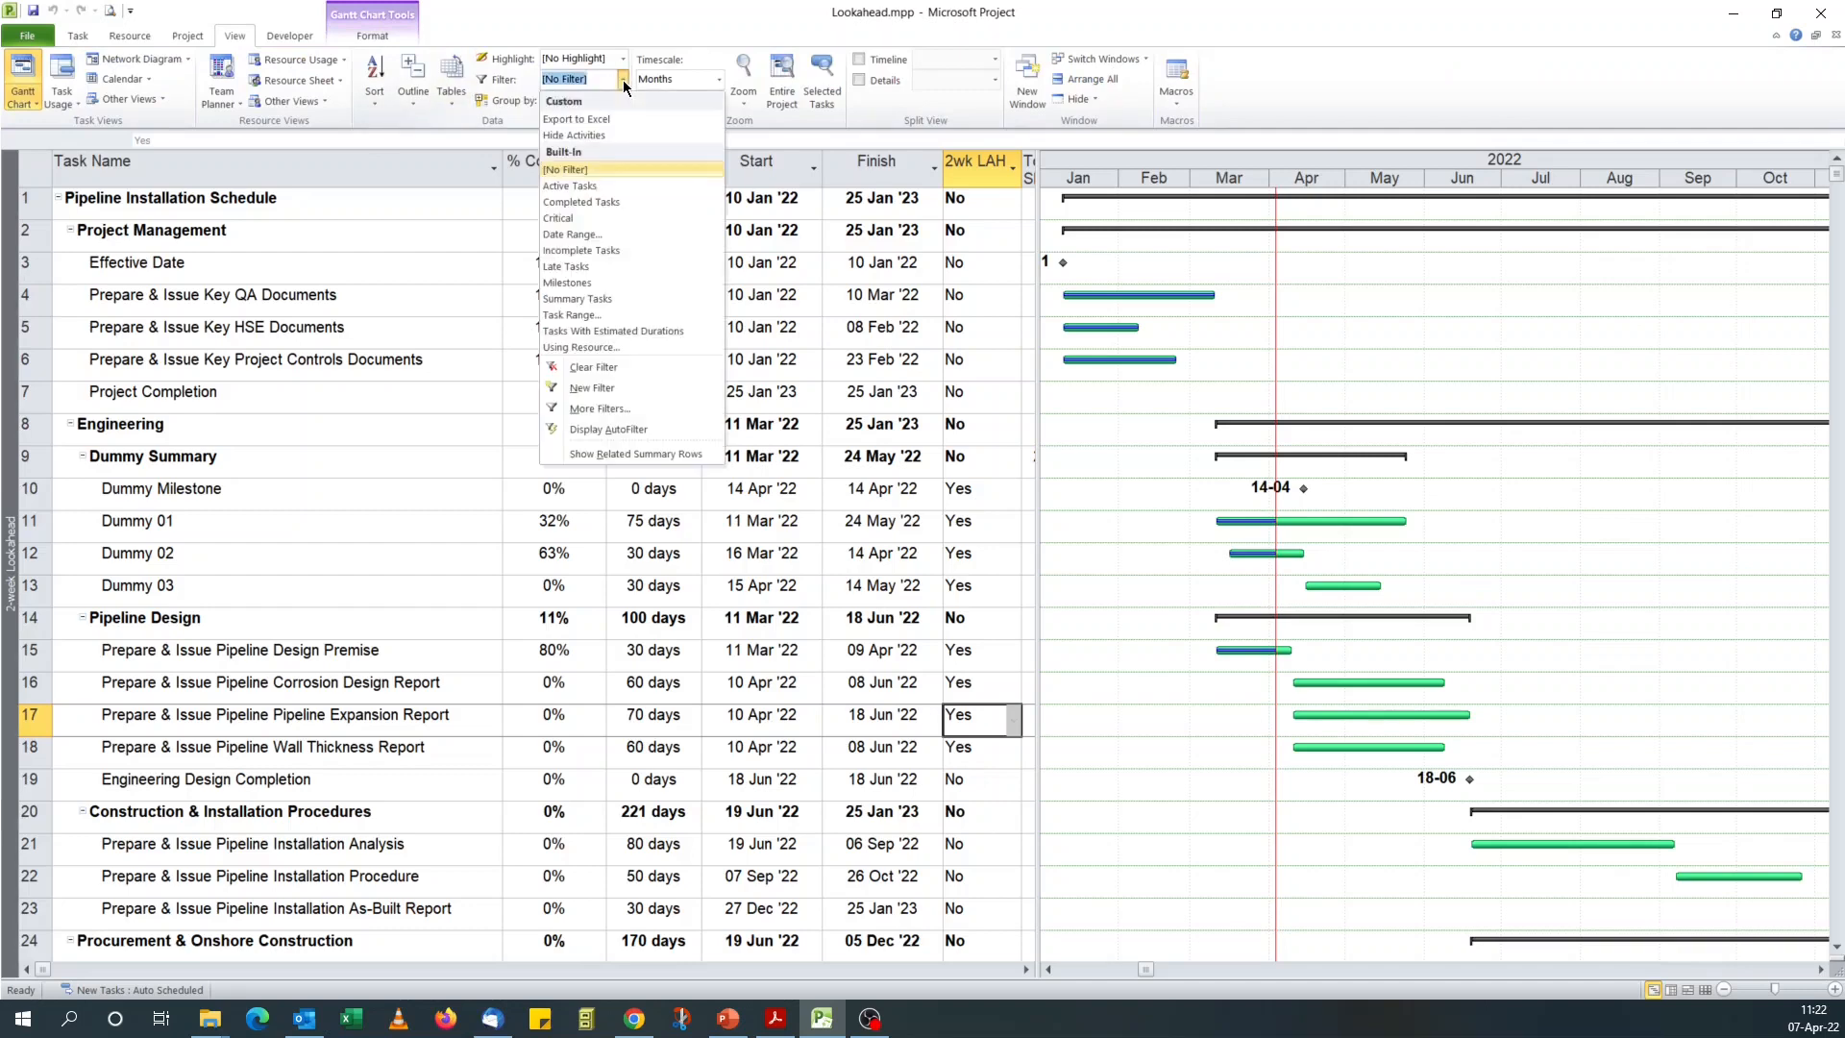
{"action": "left_click", "coordinate": [591, 387]}
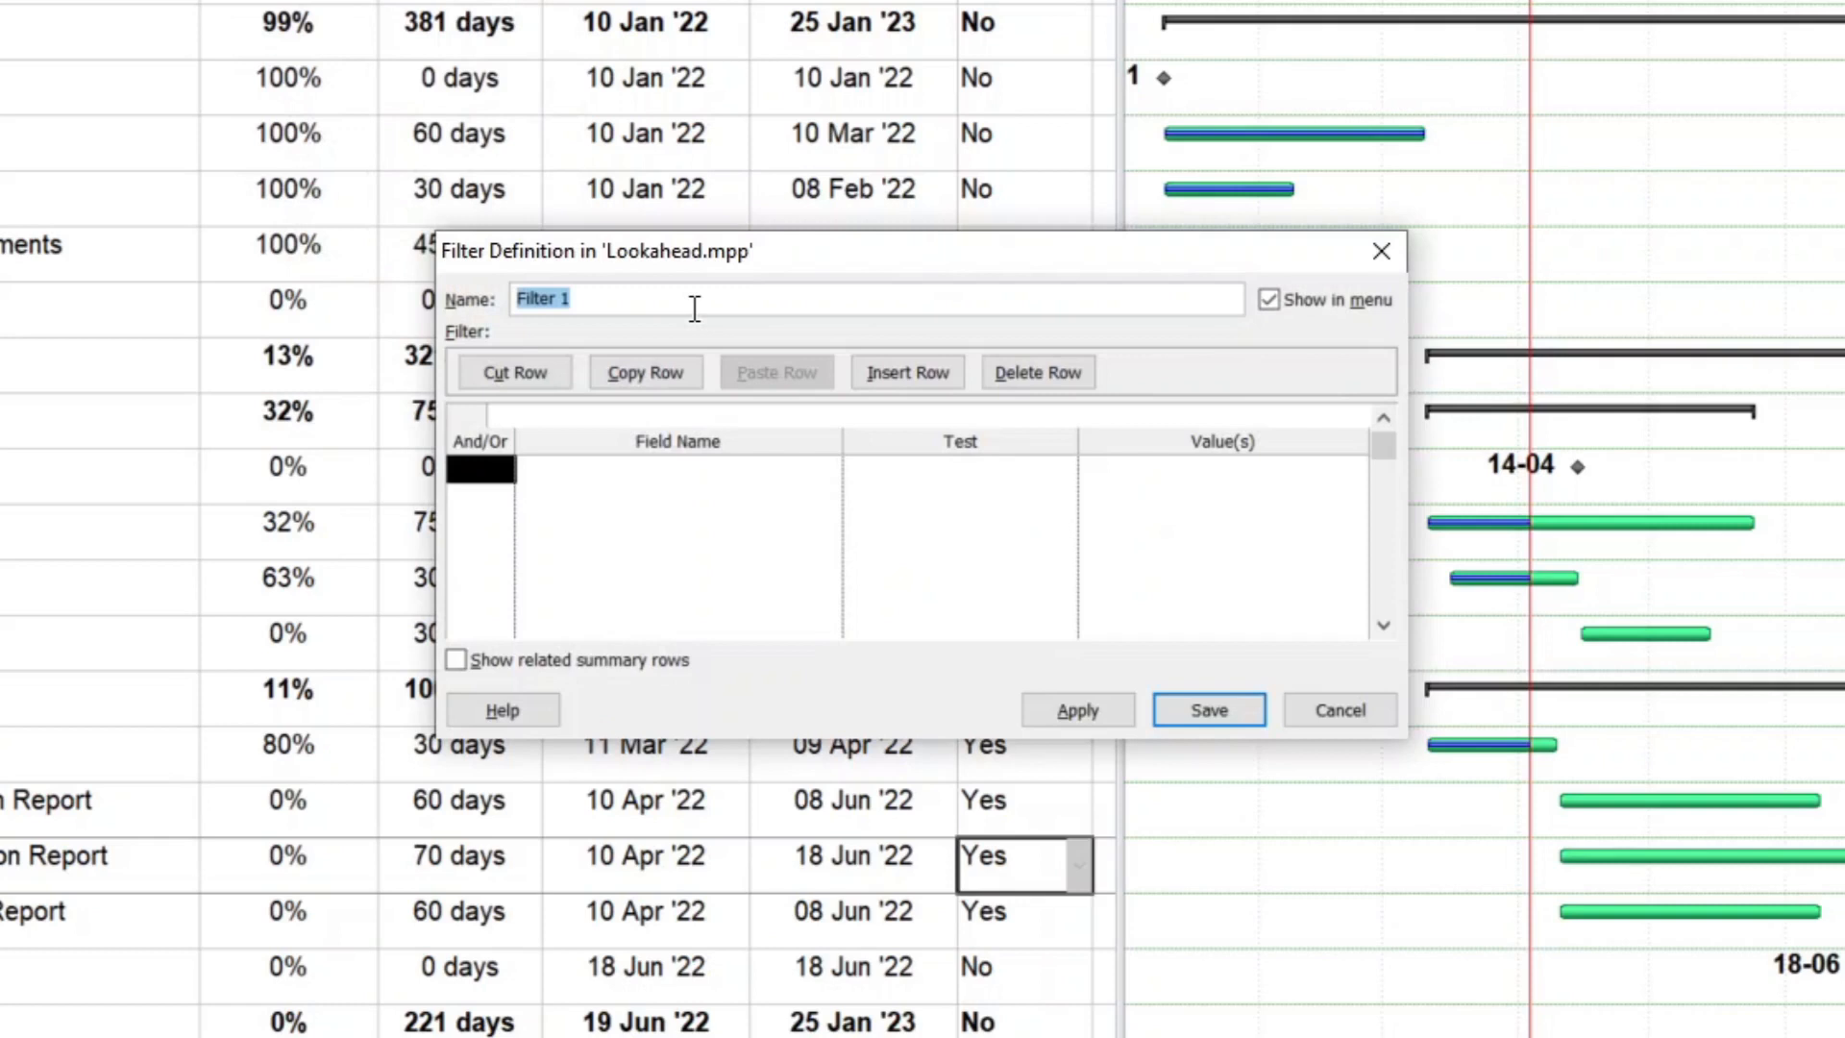
{"action": "type", "text": "2-week Lookahead"}
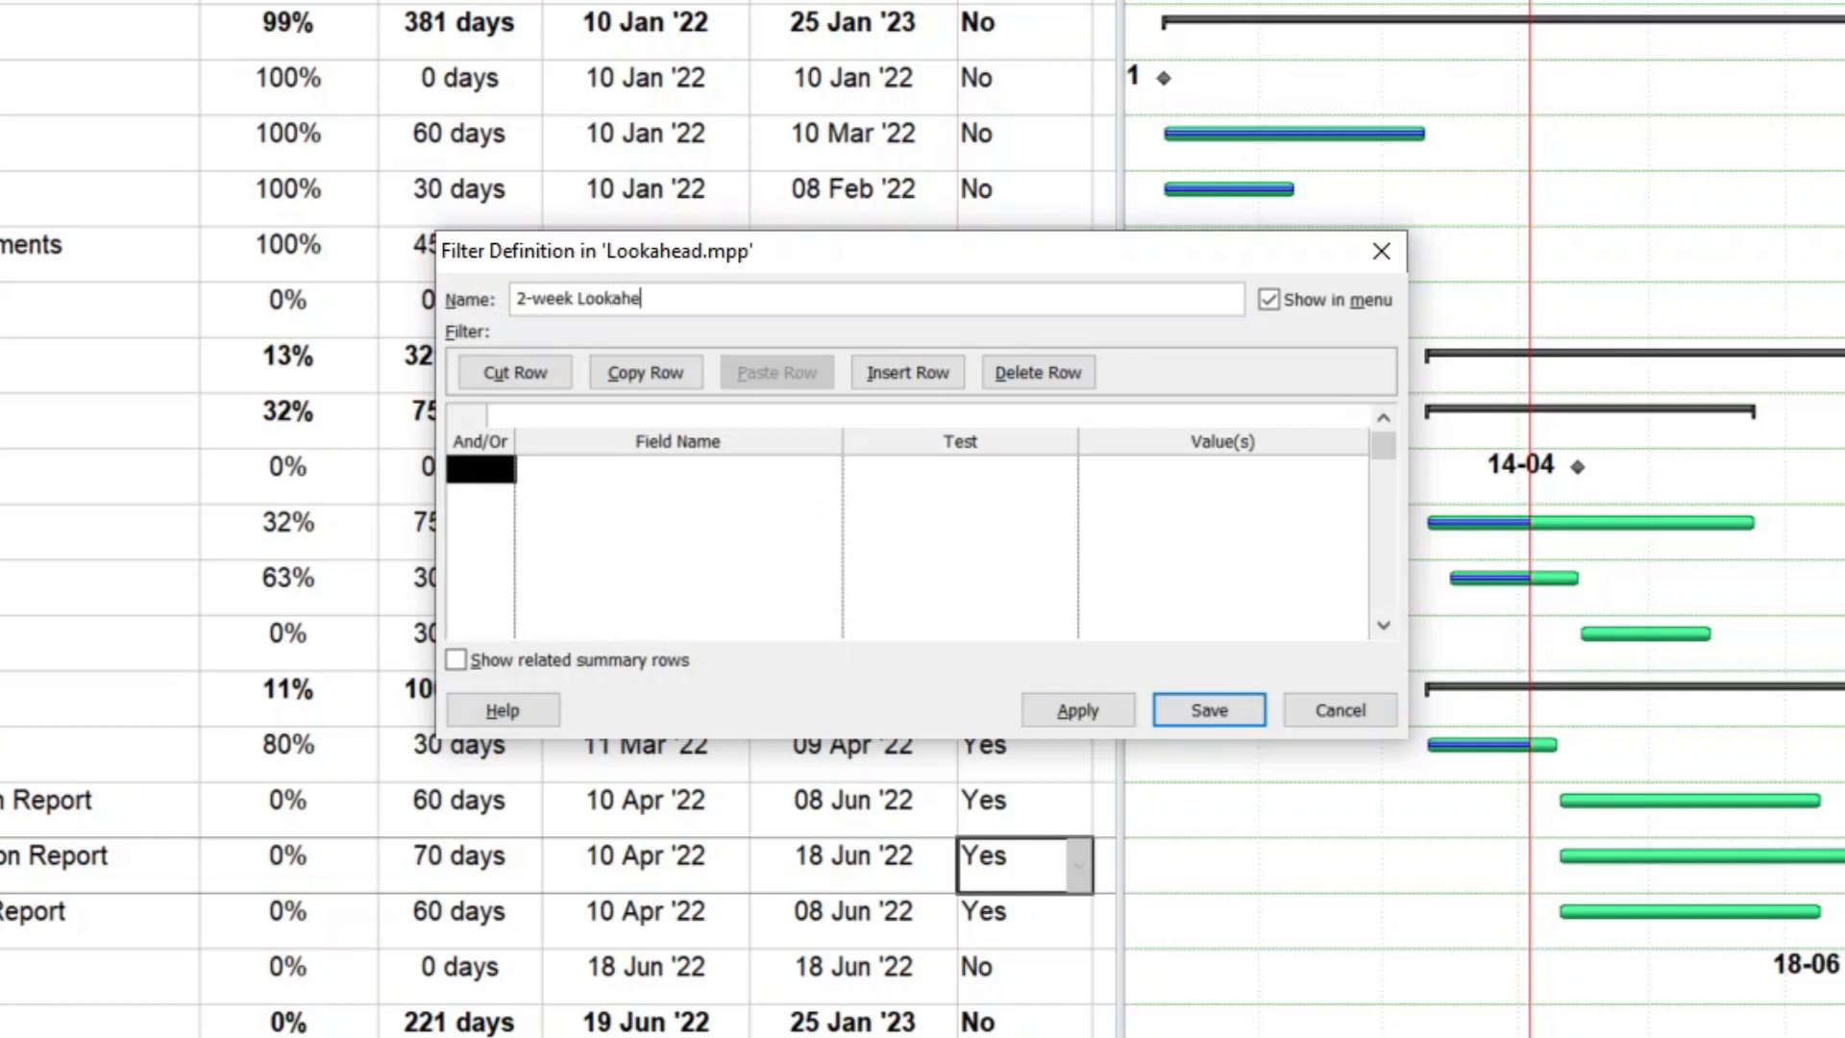
Define the filter condition so that the 2wk LAH (Flag20) field equals Yes
{"action": "left_click", "coordinate": [713, 470]}
{"action": "left_click", "coordinate": [832, 463]}
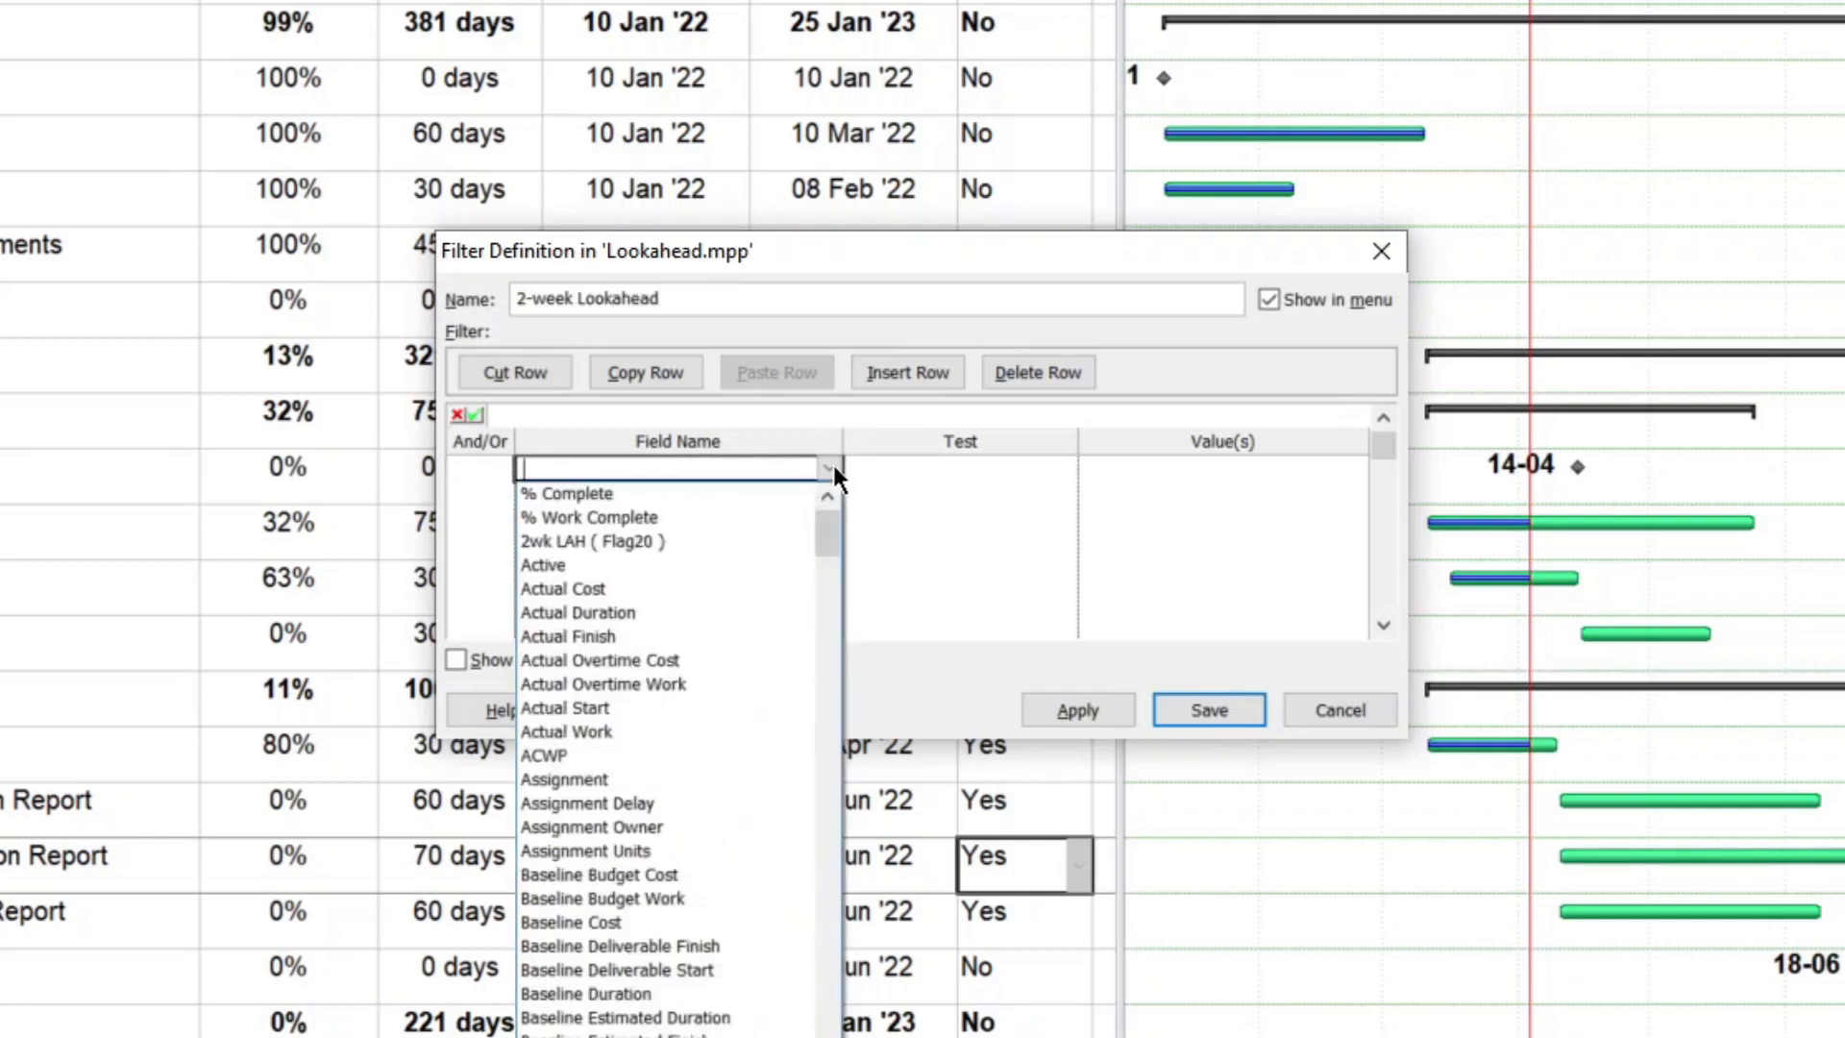
{"action": "left_click", "coordinate": [661, 544]}
{"action": "left_click", "coordinate": [889, 471]}
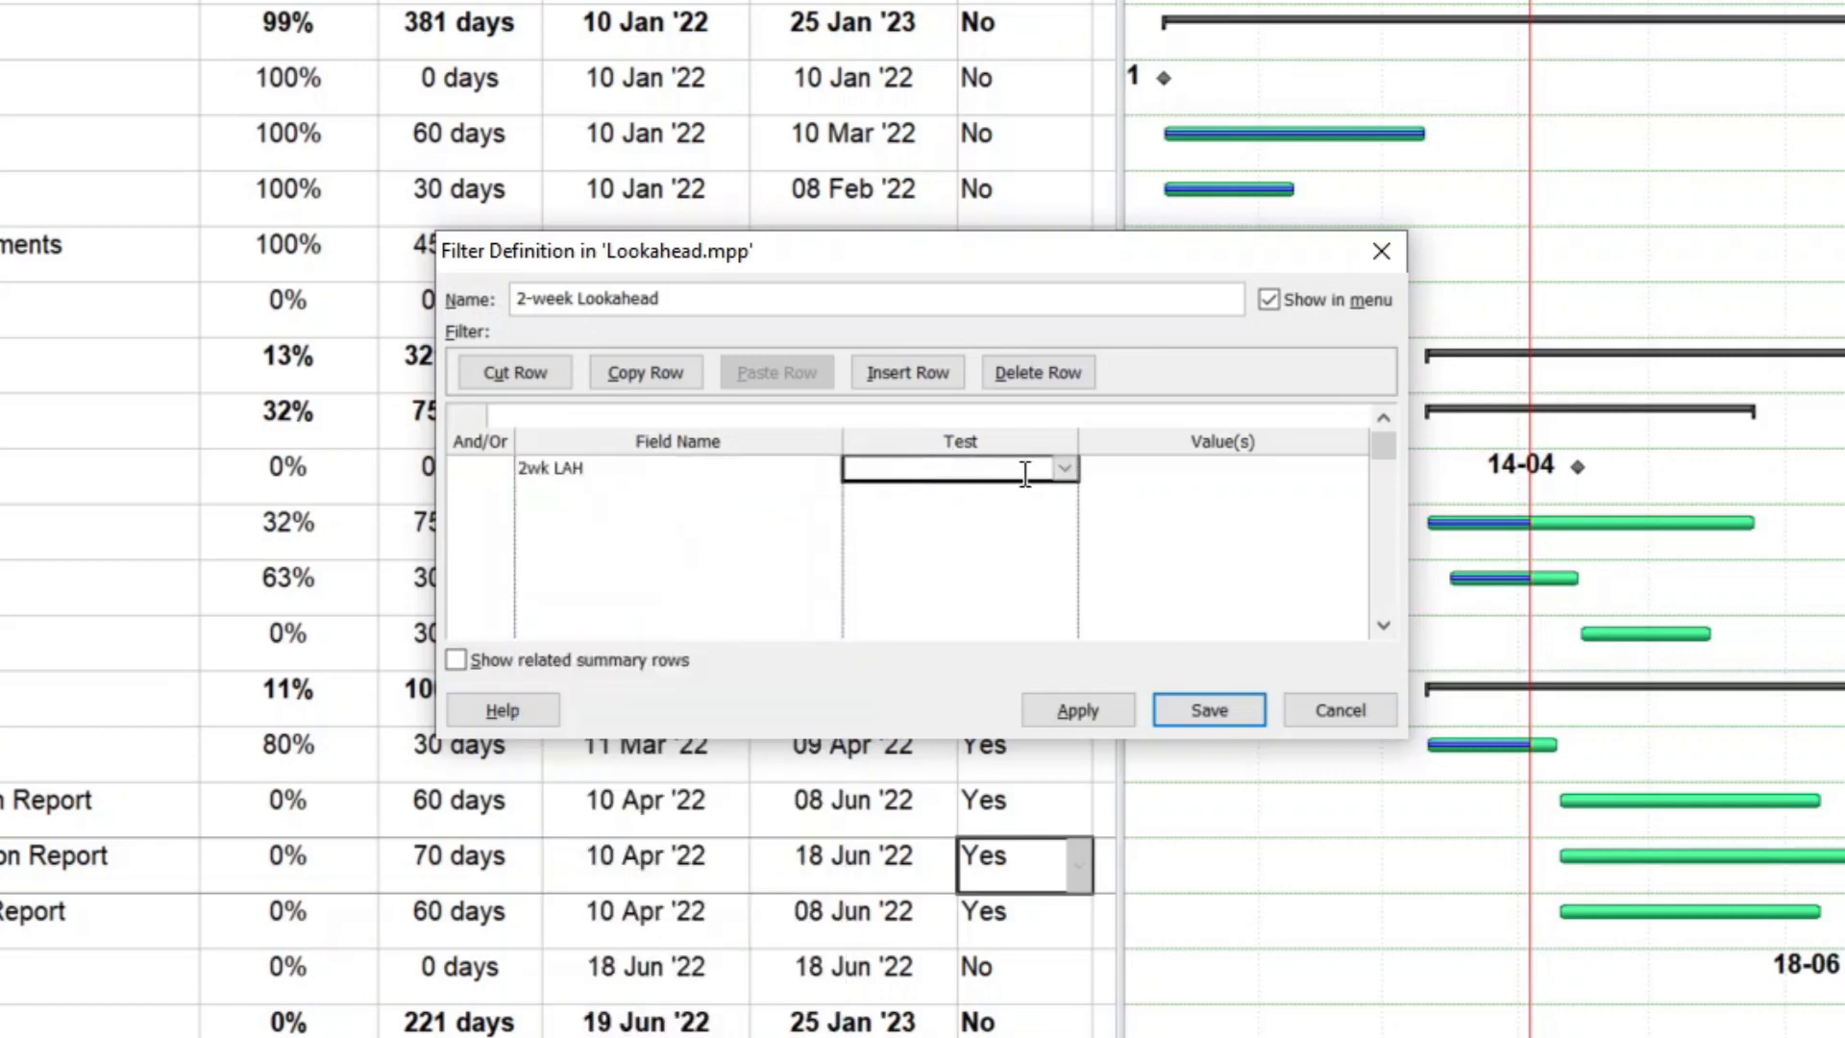
{"action": "left_click", "coordinate": [1065, 468]}
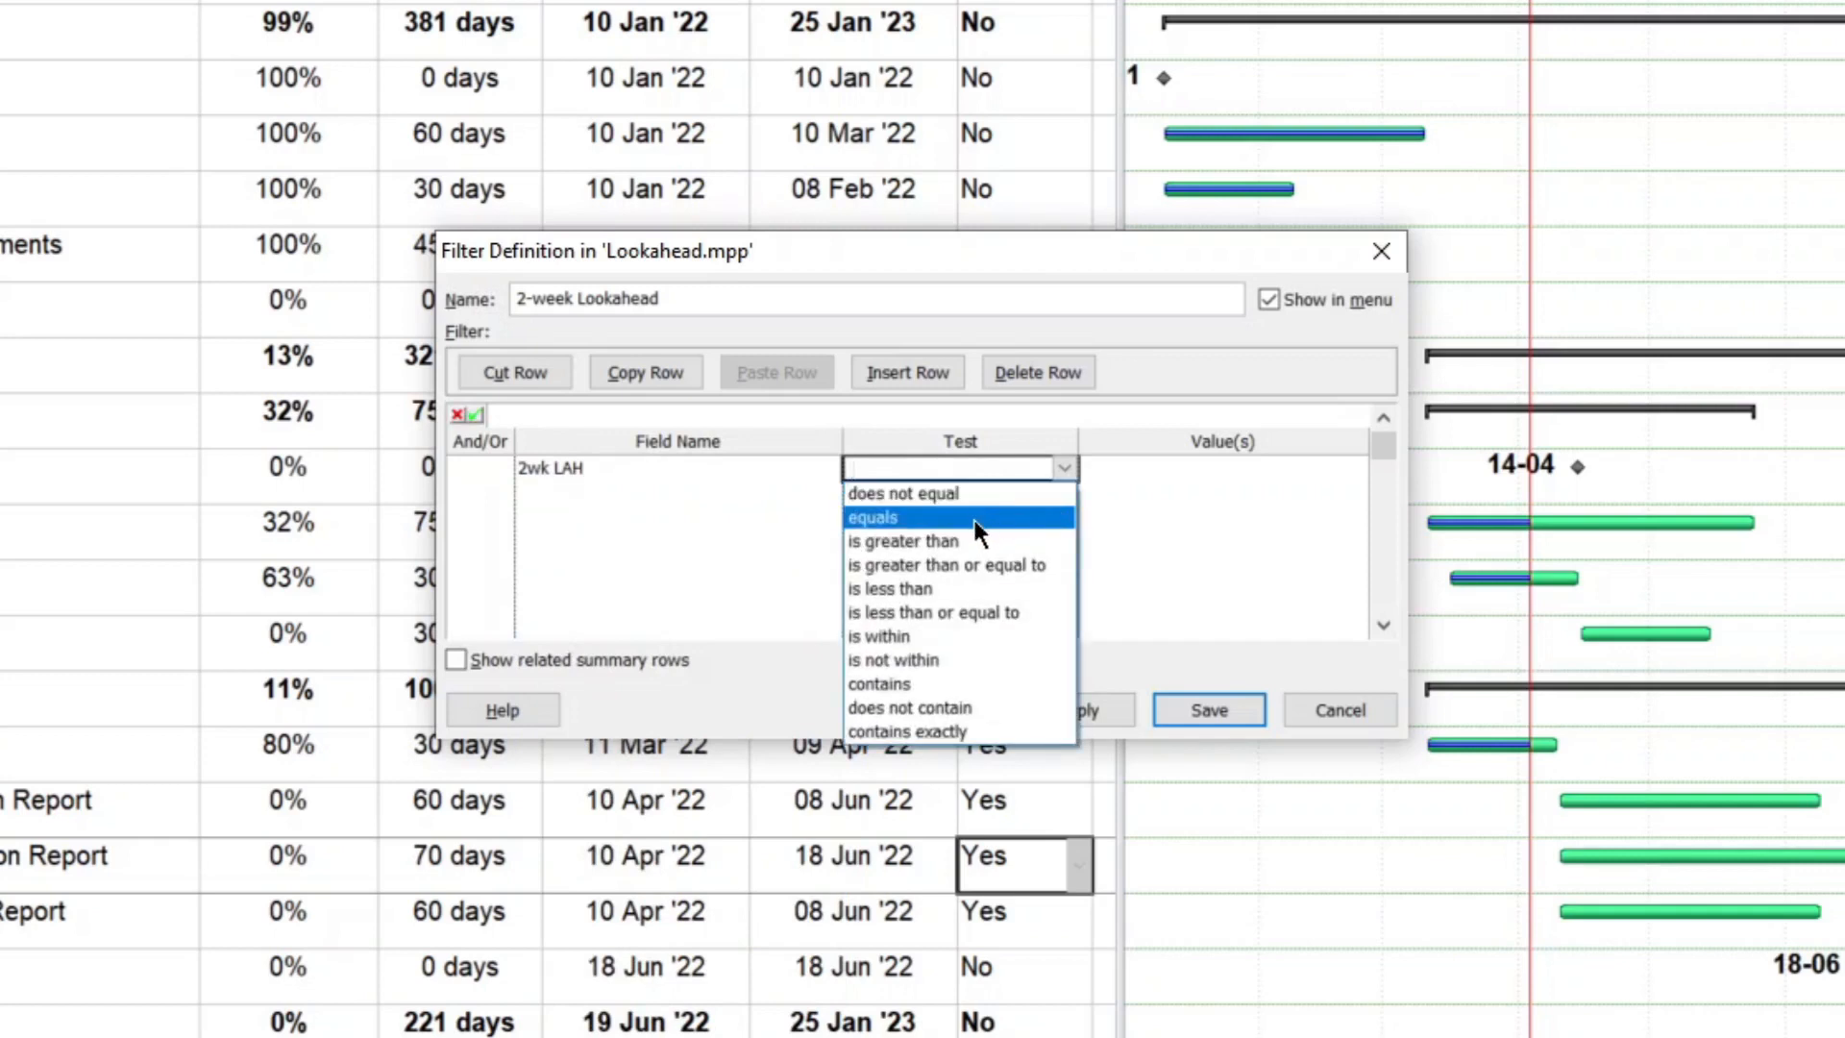
{"action": "left_click", "coordinate": [972, 519]}
{"action": "left_click", "coordinate": [1115, 467]}
{"action": "left_click", "coordinate": [1355, 468]}
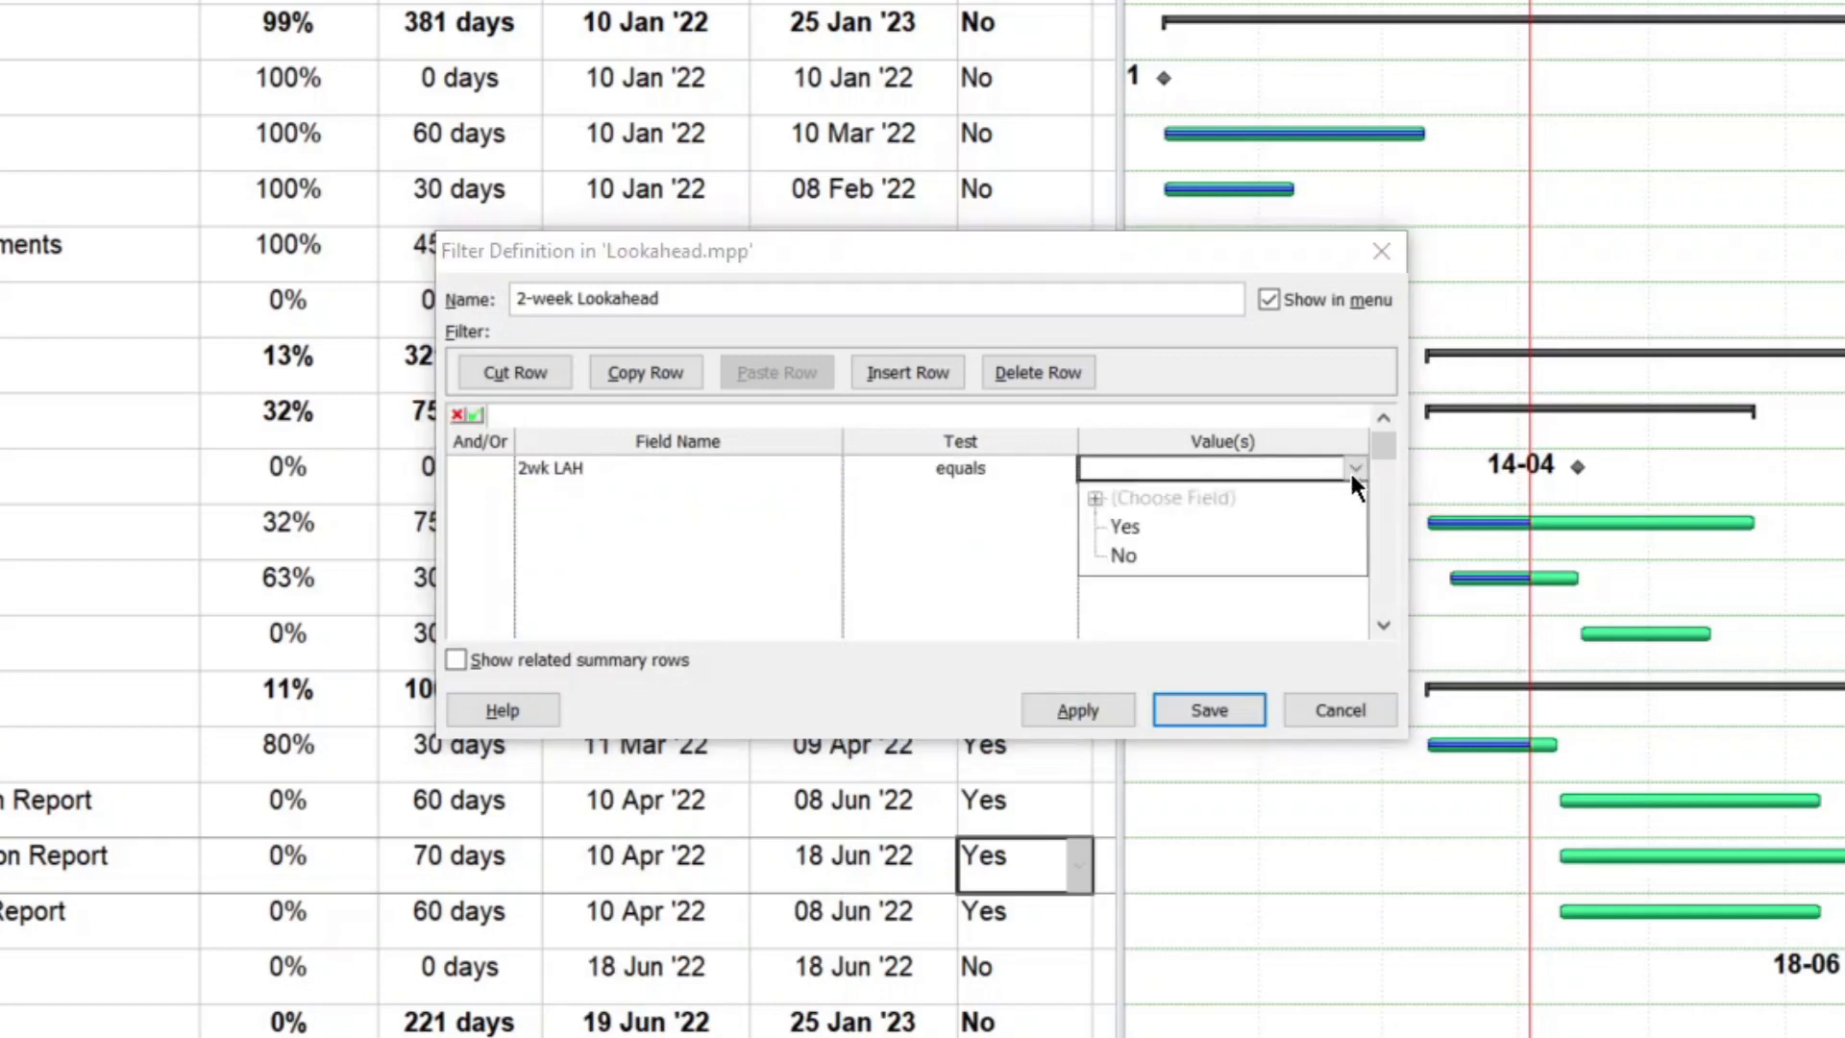
{"action": "left_click", "coordinate": [1218, 527]}
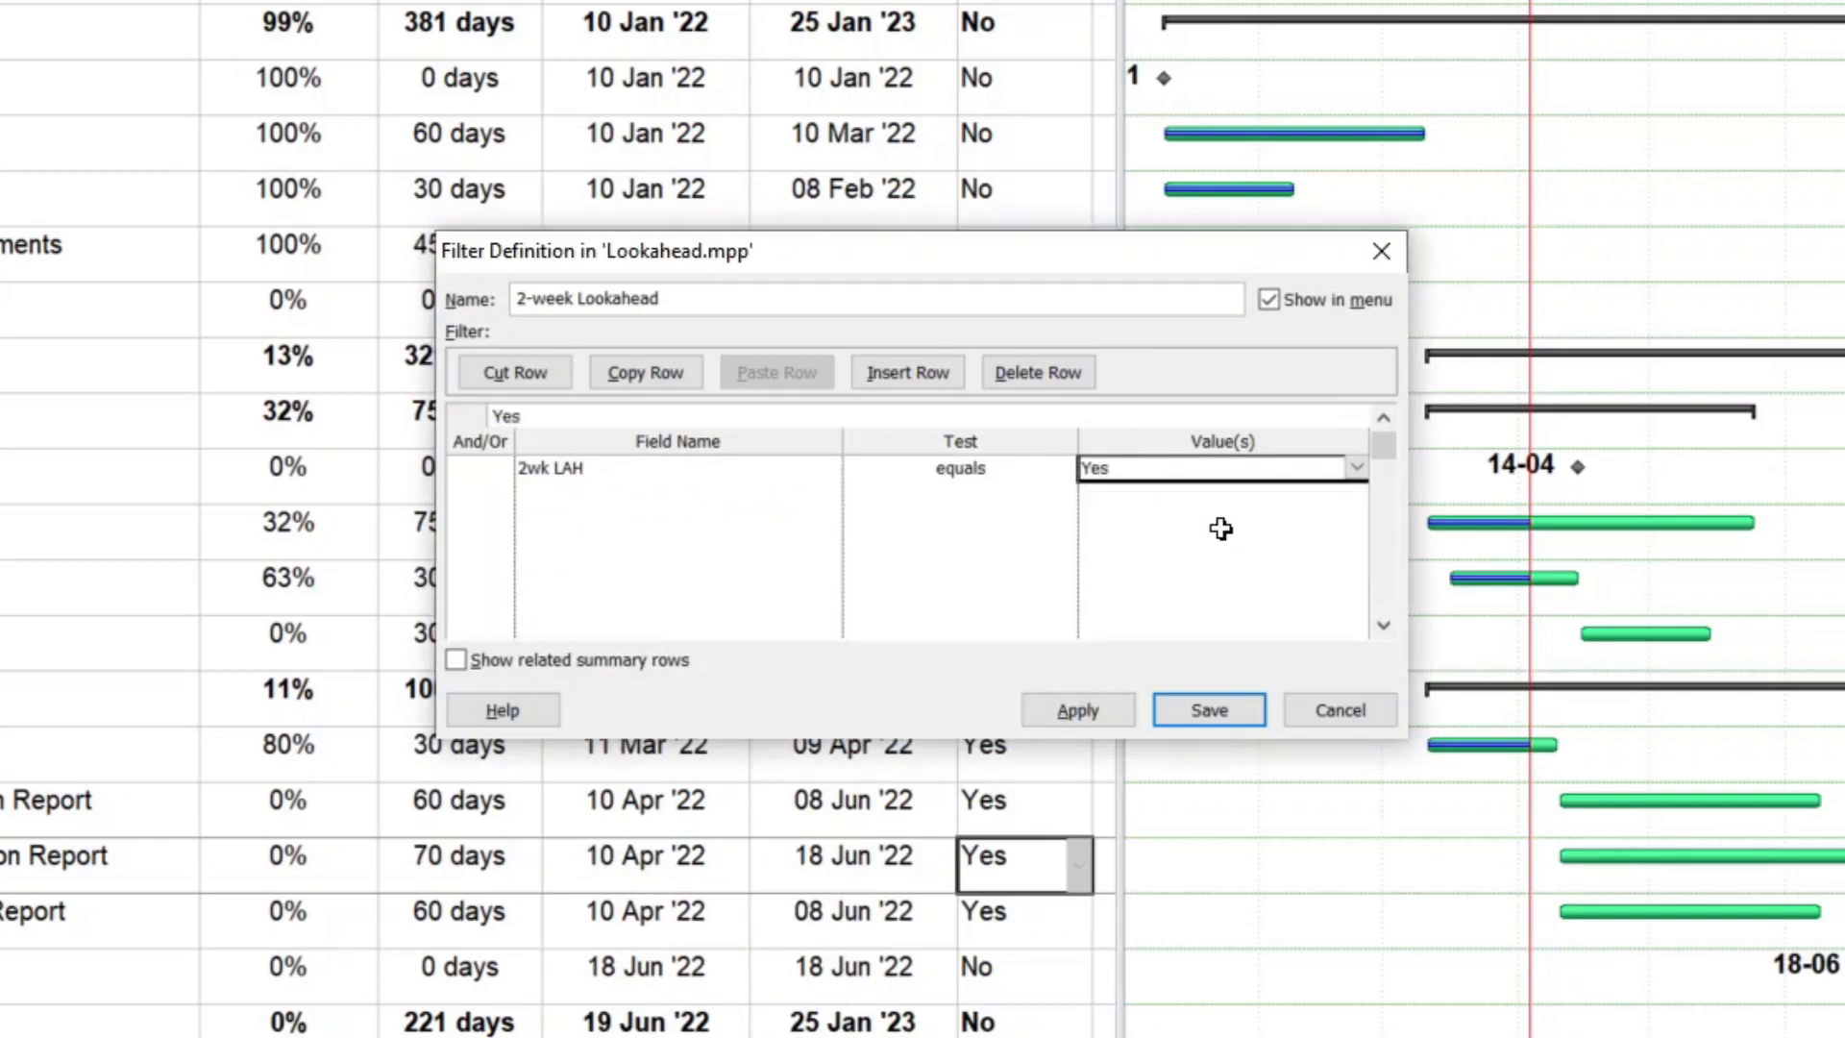
Include related summary rows in the 2-week Lookahead filter and save it
{"action": "left_click", "coordinate": [1207, 713]}
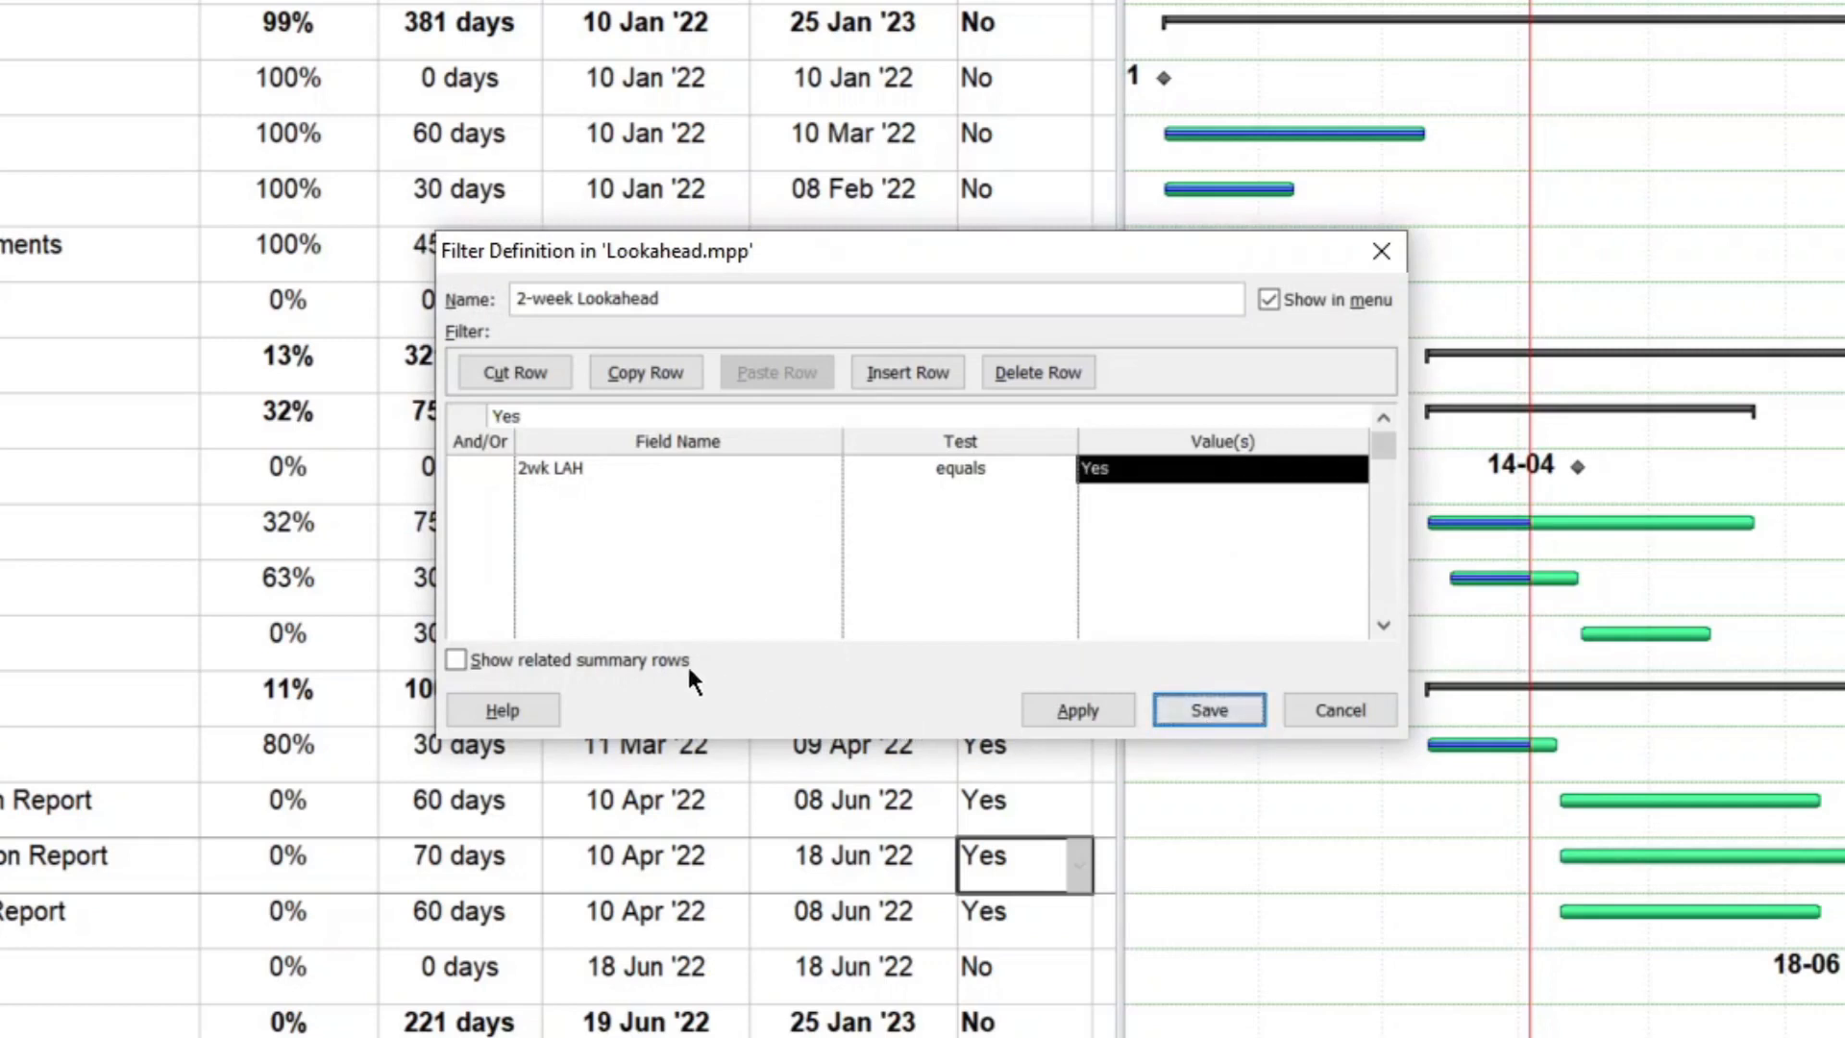
{"action": "left_click", "coordinate": [466, 666]}
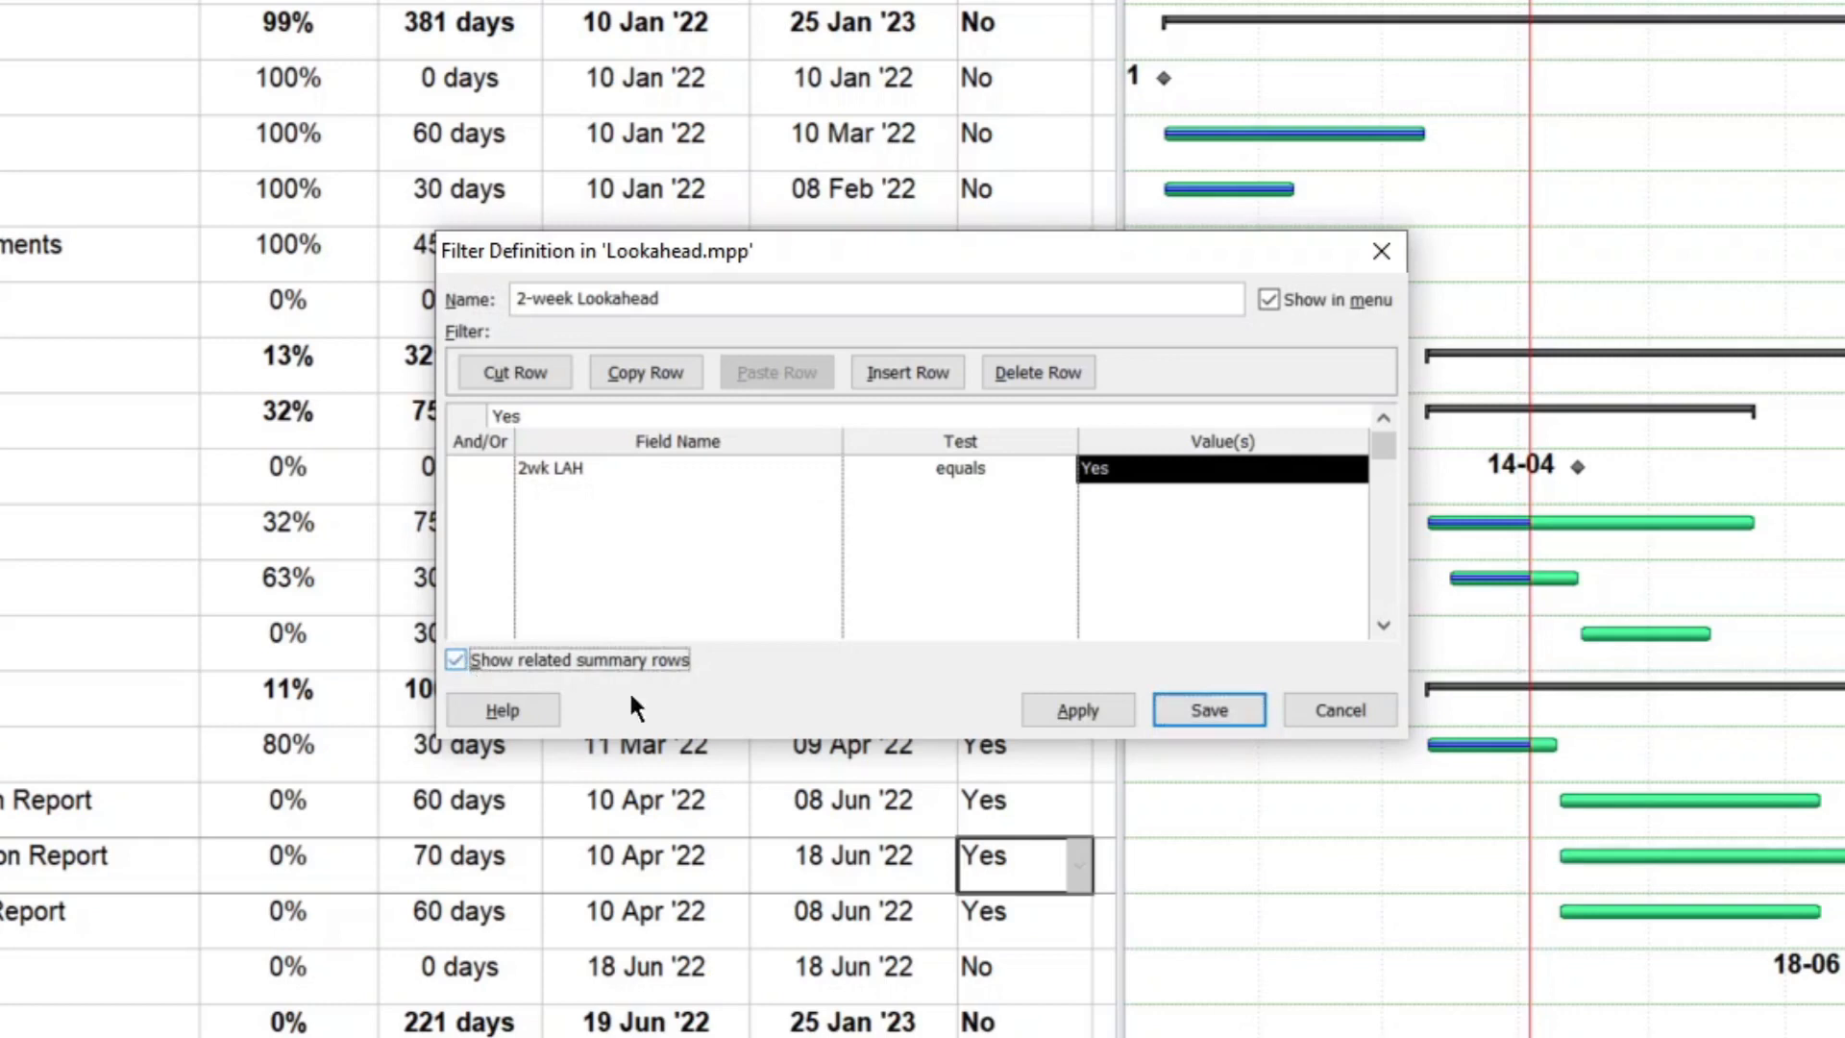
{"action": "left_click", "coordinate": [1207, 709]}
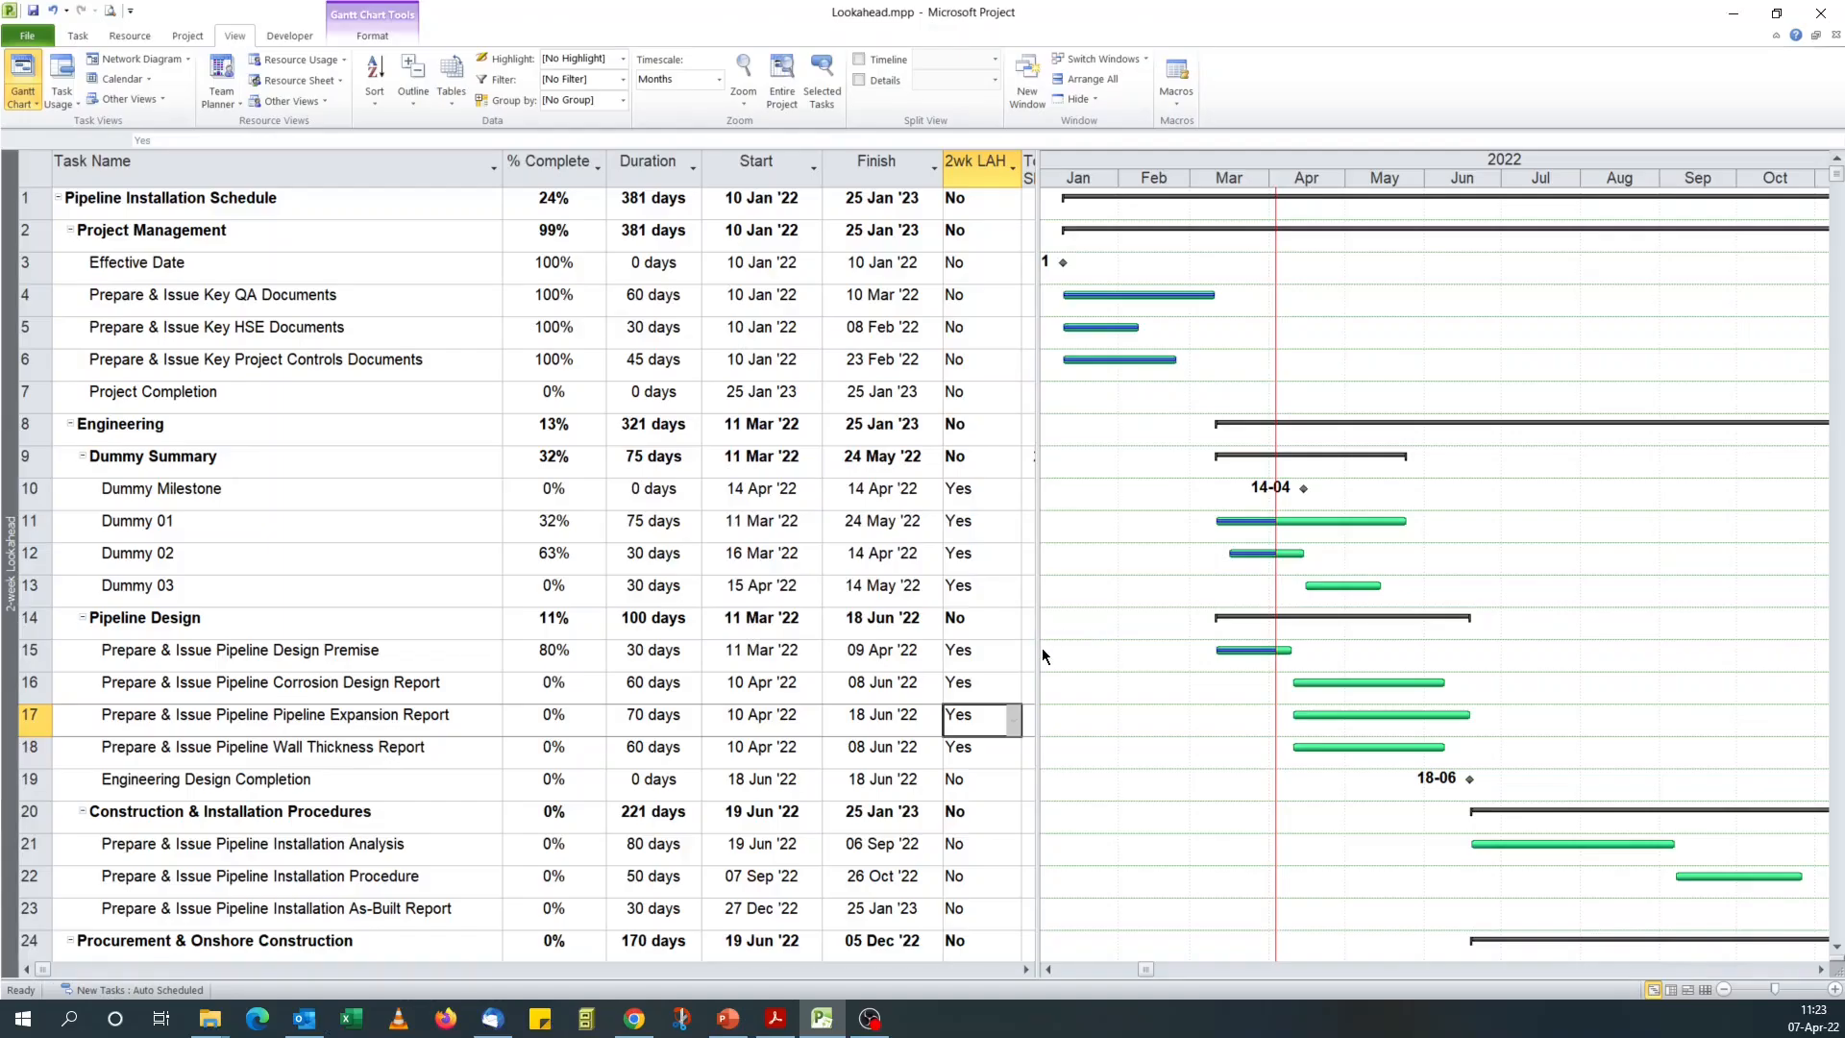
Apply the 2-week Lookahead filter to the current view
{"action": "left_click", "coordinate": [627, 79]}
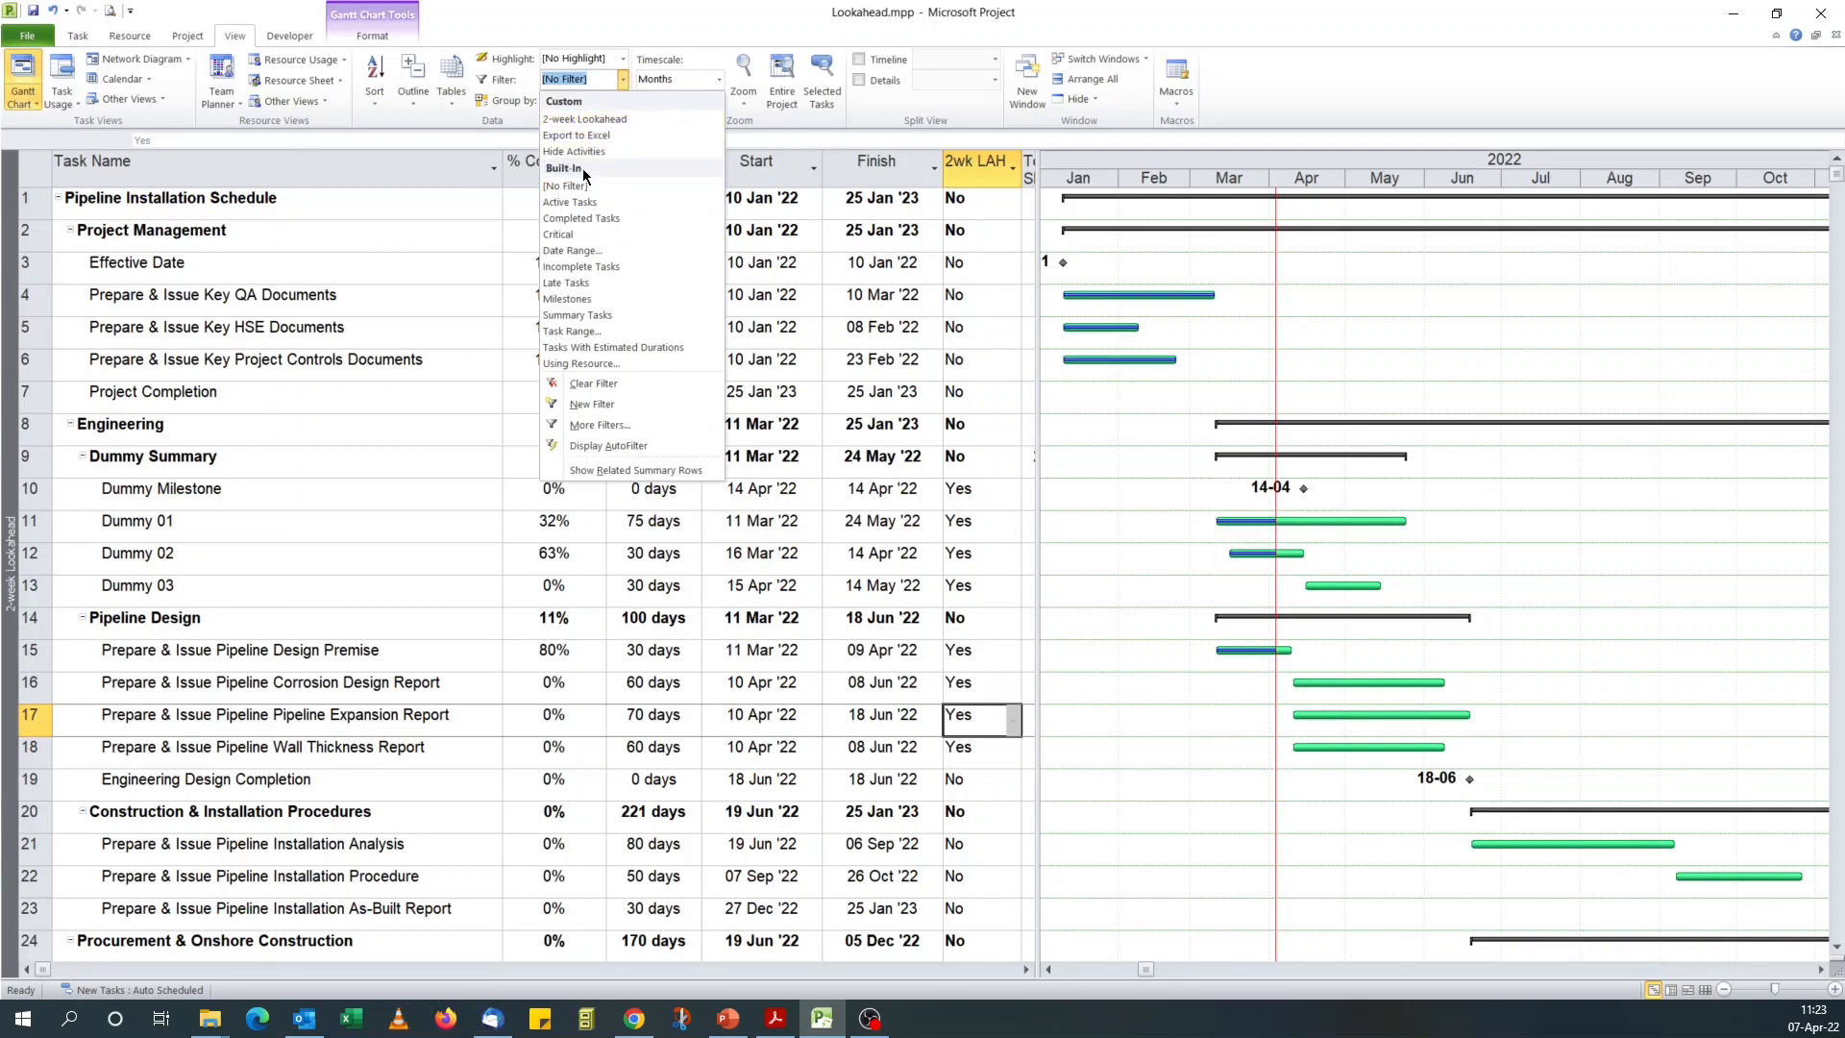
{"action": "left_click", "coordinate": [577, 120]}
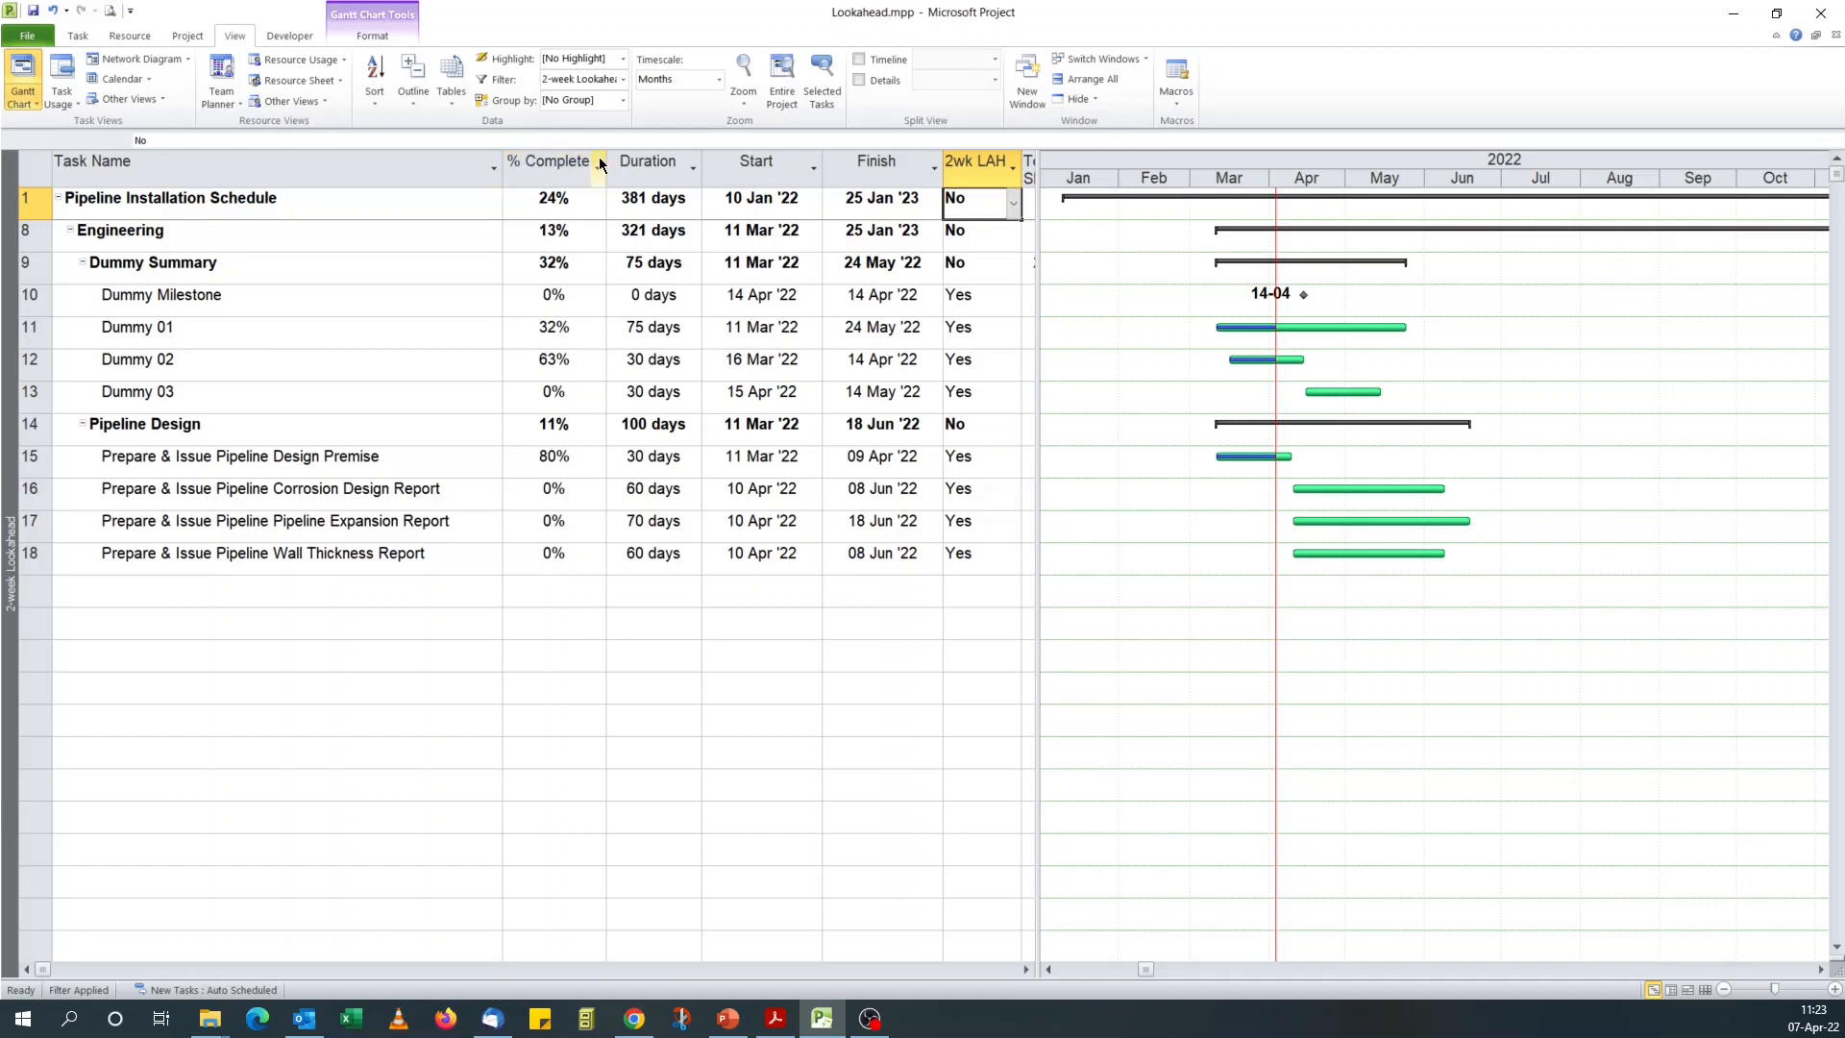
Switch to the Gantt Chart view for comparison and return to the 2-week Lookahead view
{"action": "left_click", "coordinate": [24, 99]}
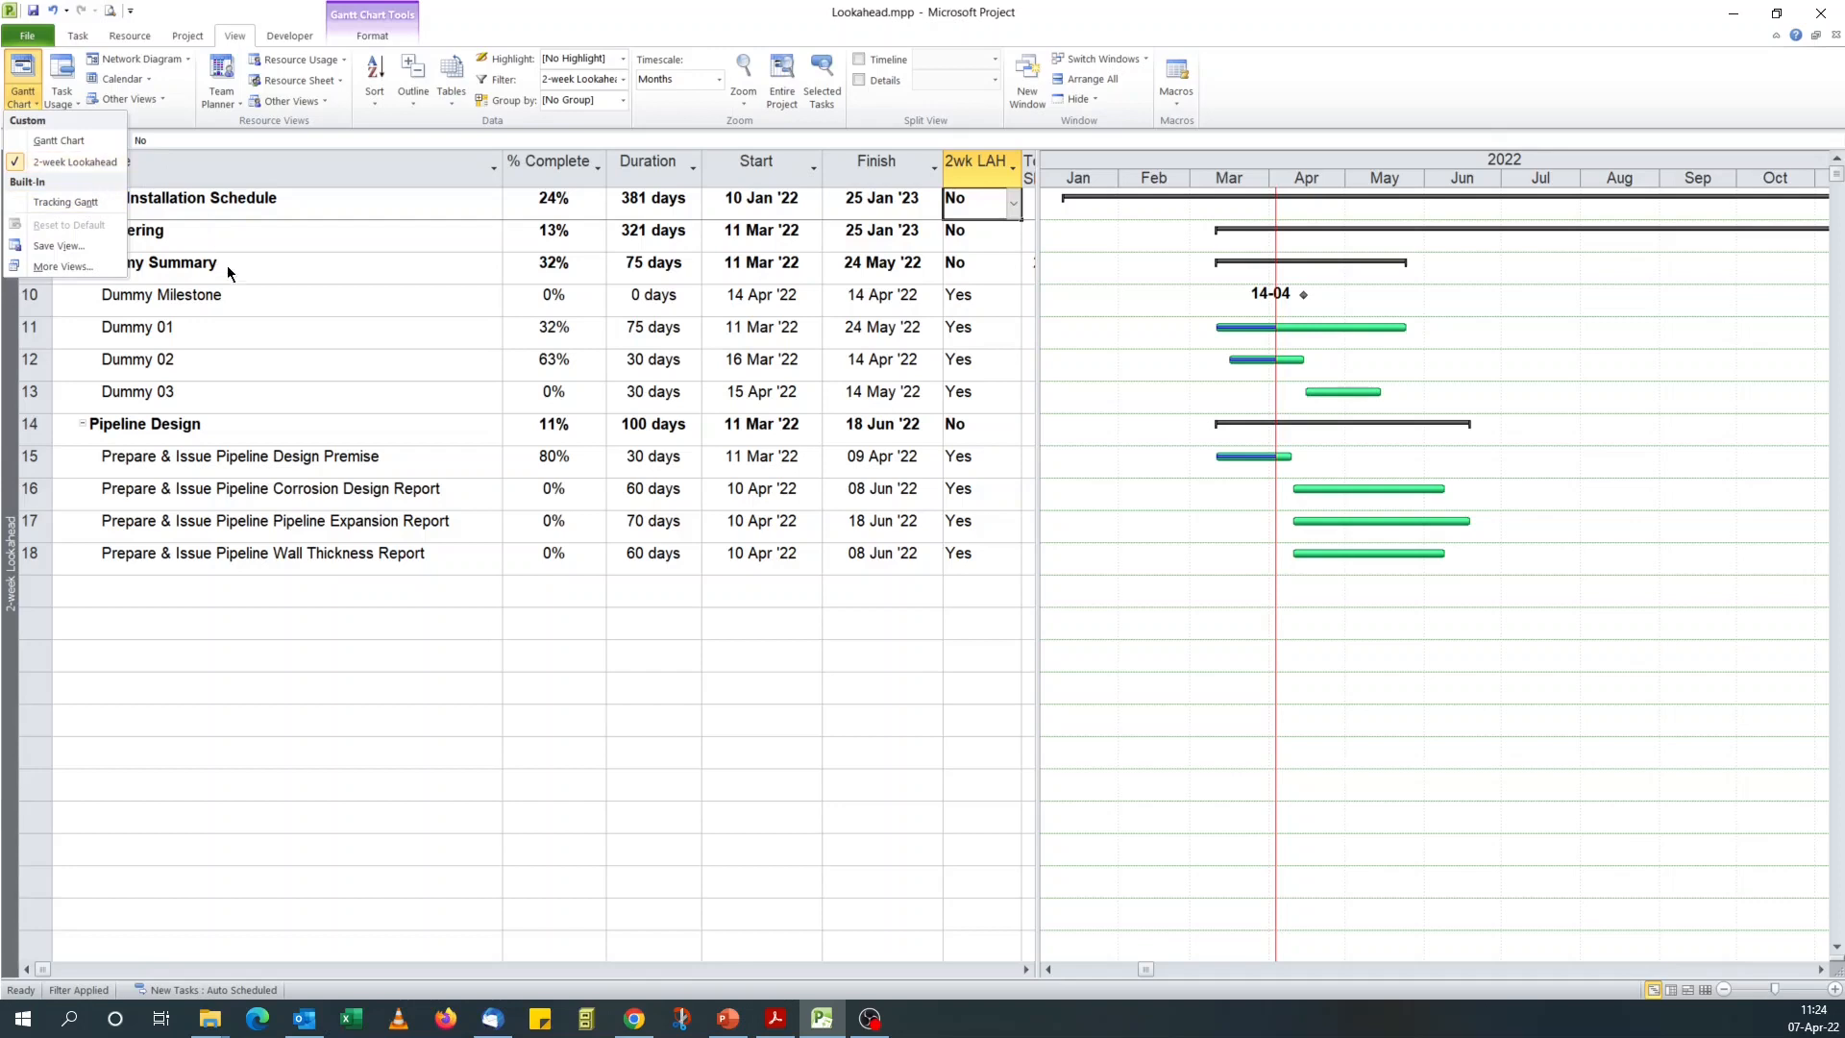
{"action": "left_click", "coordinate": [59, 140]}
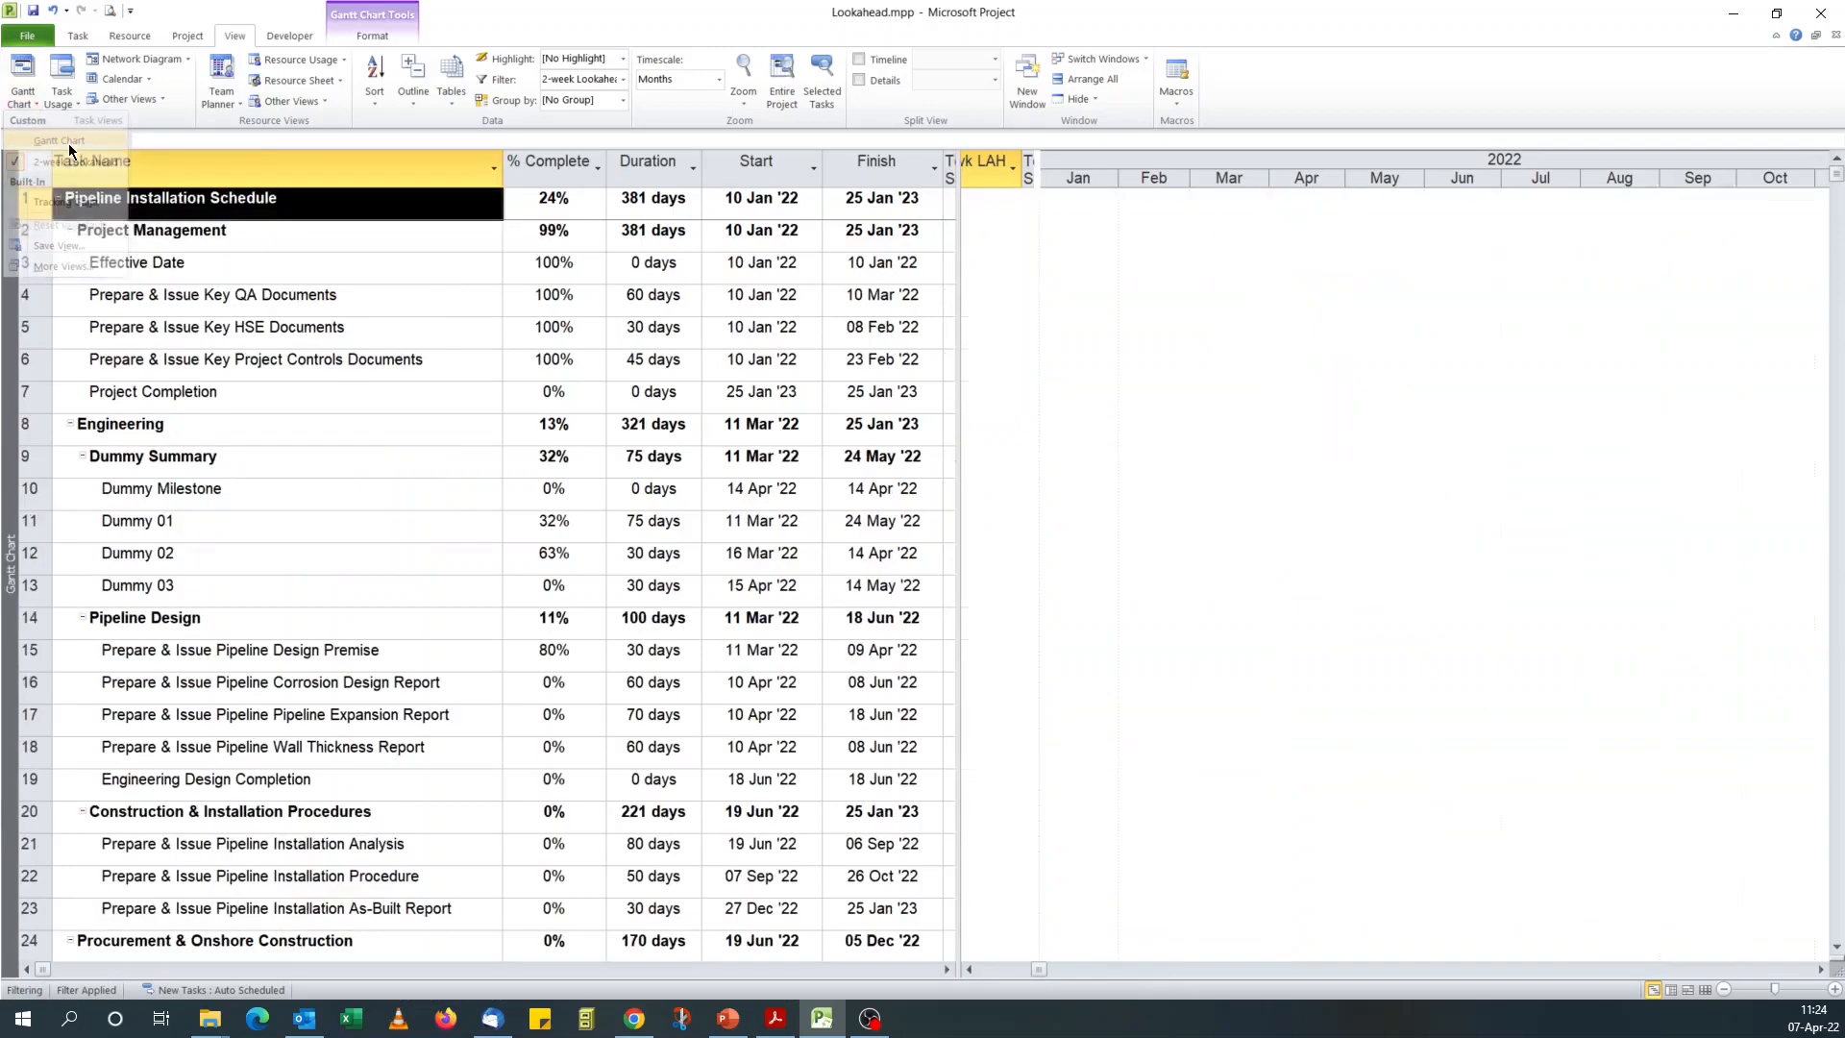
{"action": "left_click", "coordinate": [34, 104]}
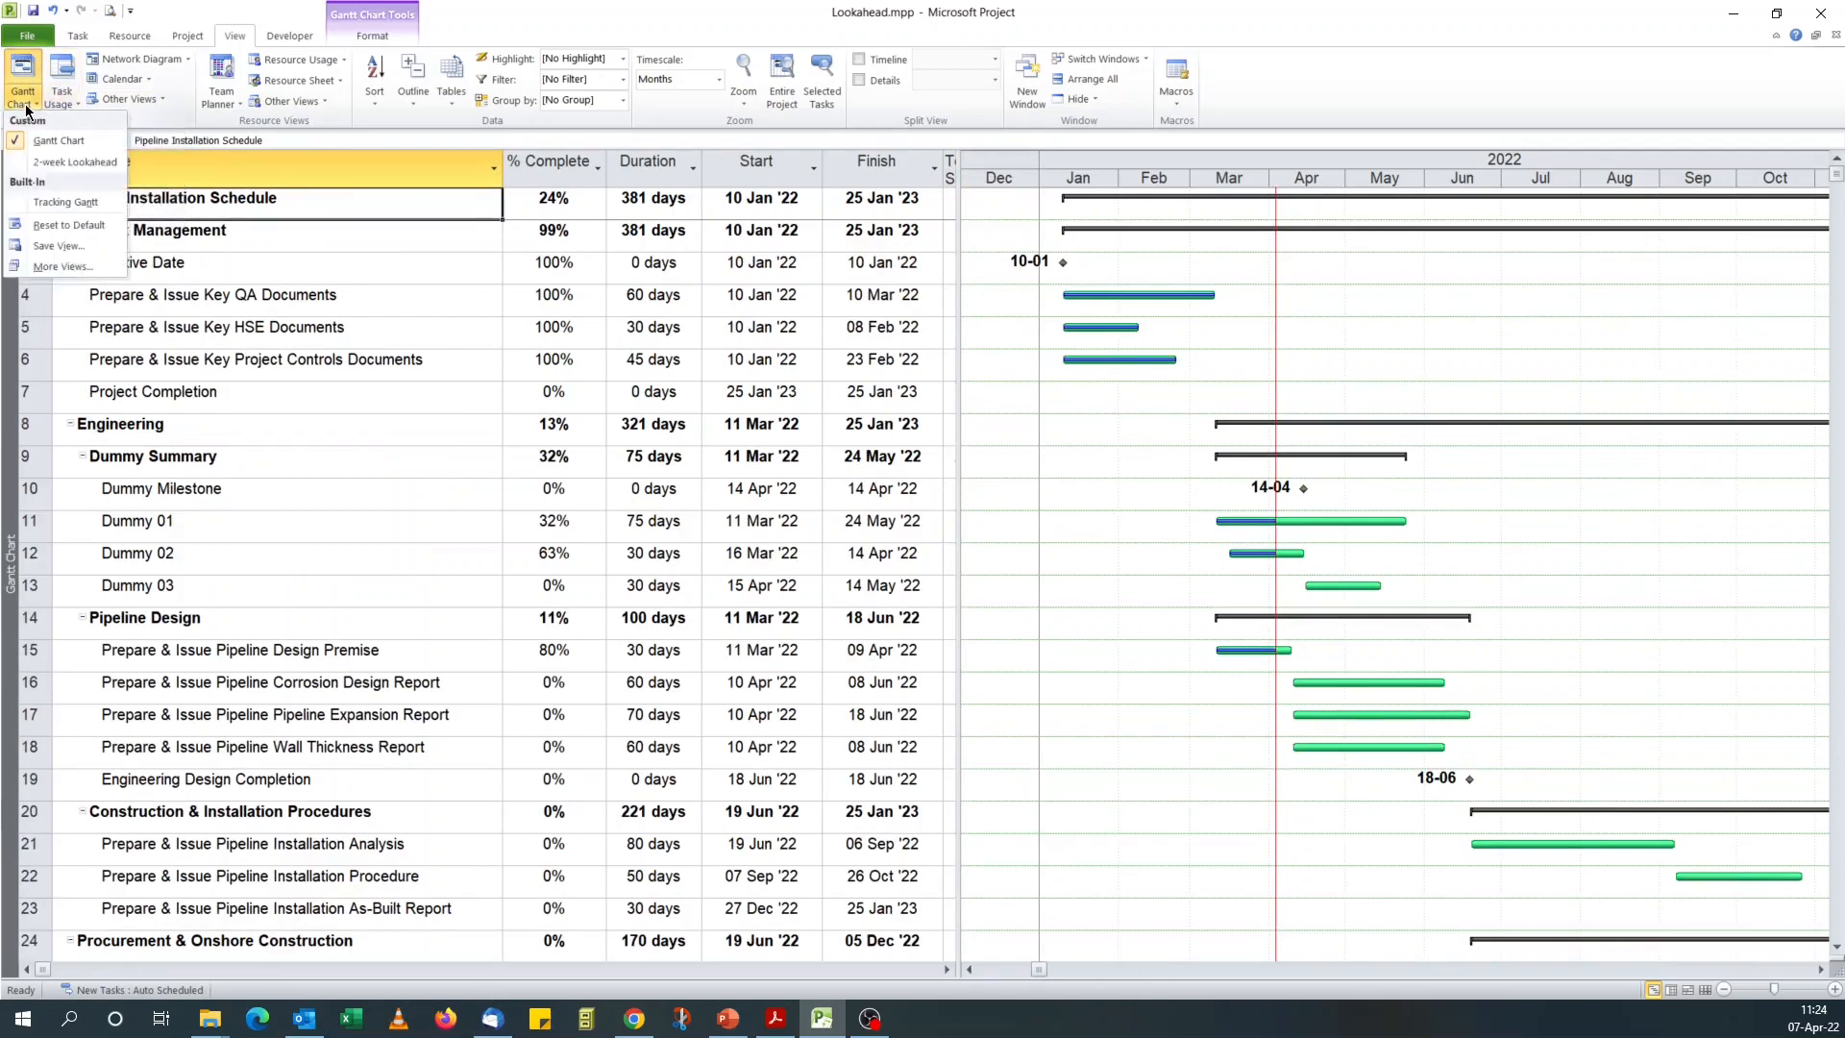
{"action": "left_click", "coordinate": [44, 161]}
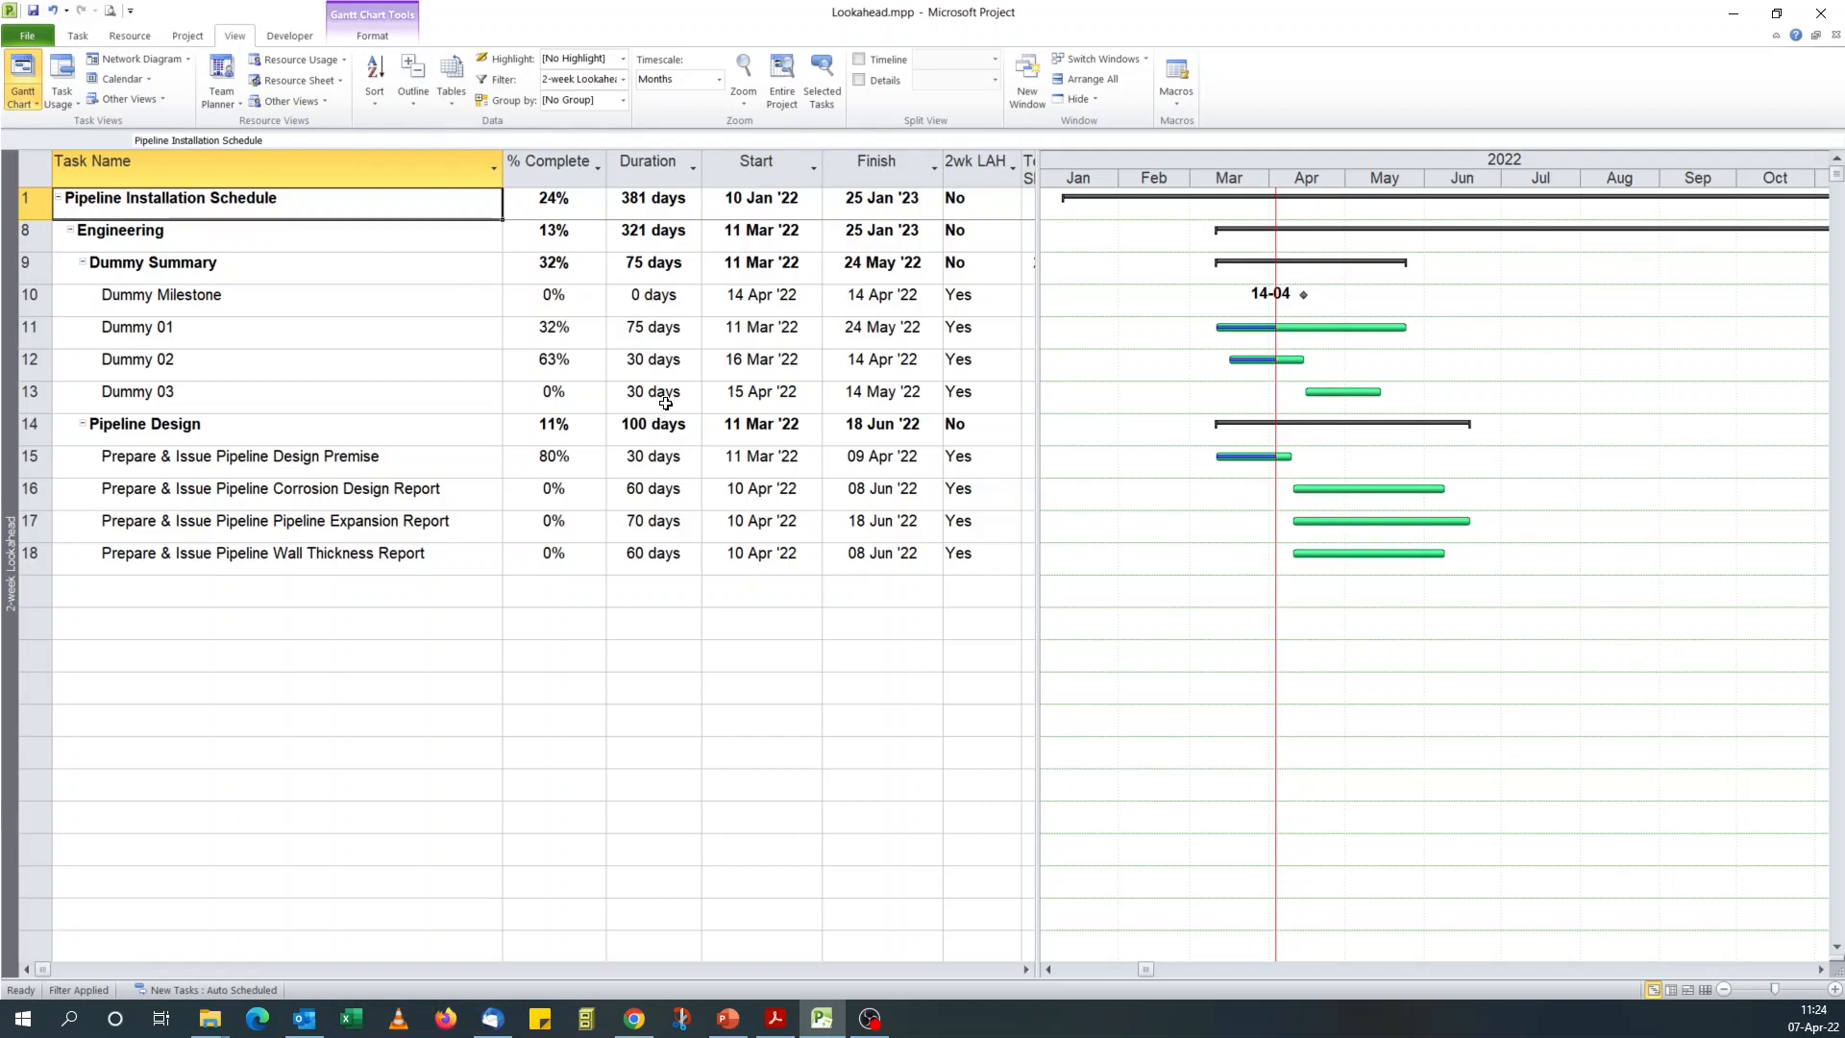
Set the project's status date to 27-03-22 in the project information
{"action": "left_click", "coordinate": [186, 36]}
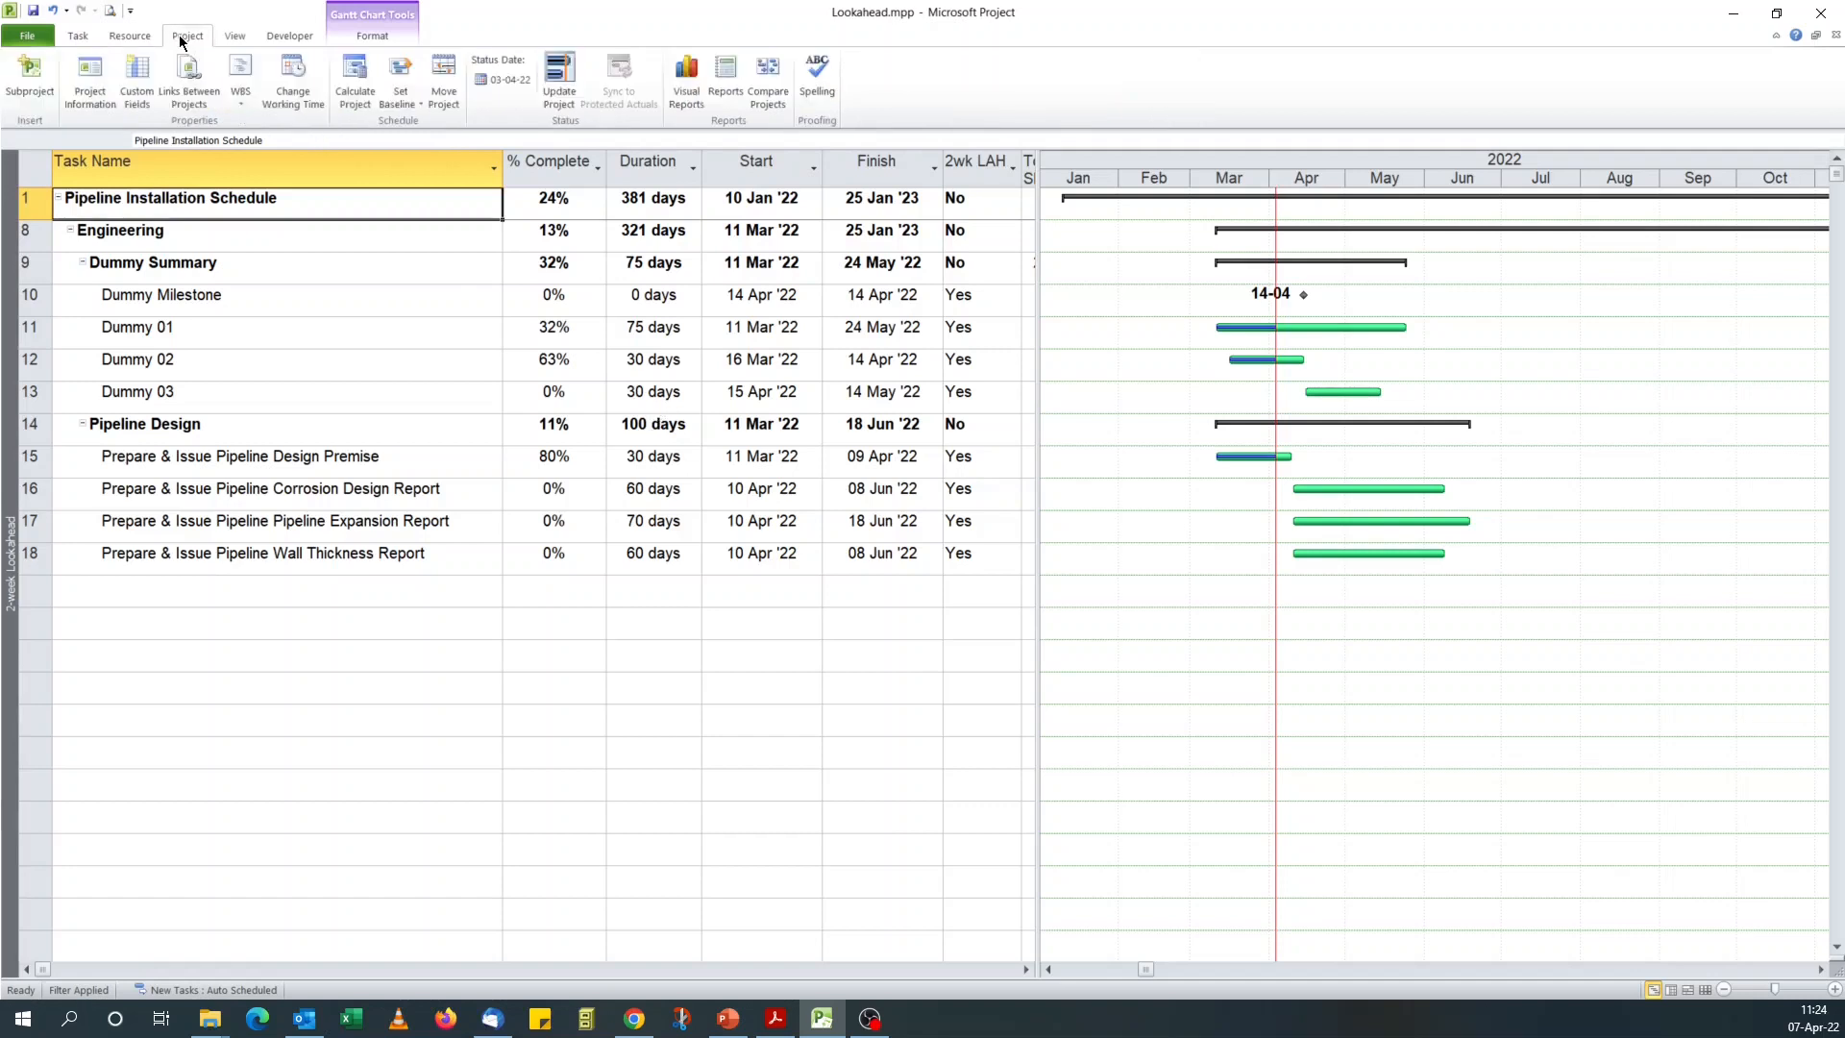
{"action": "left_click", "coordinate": [96, 104]}
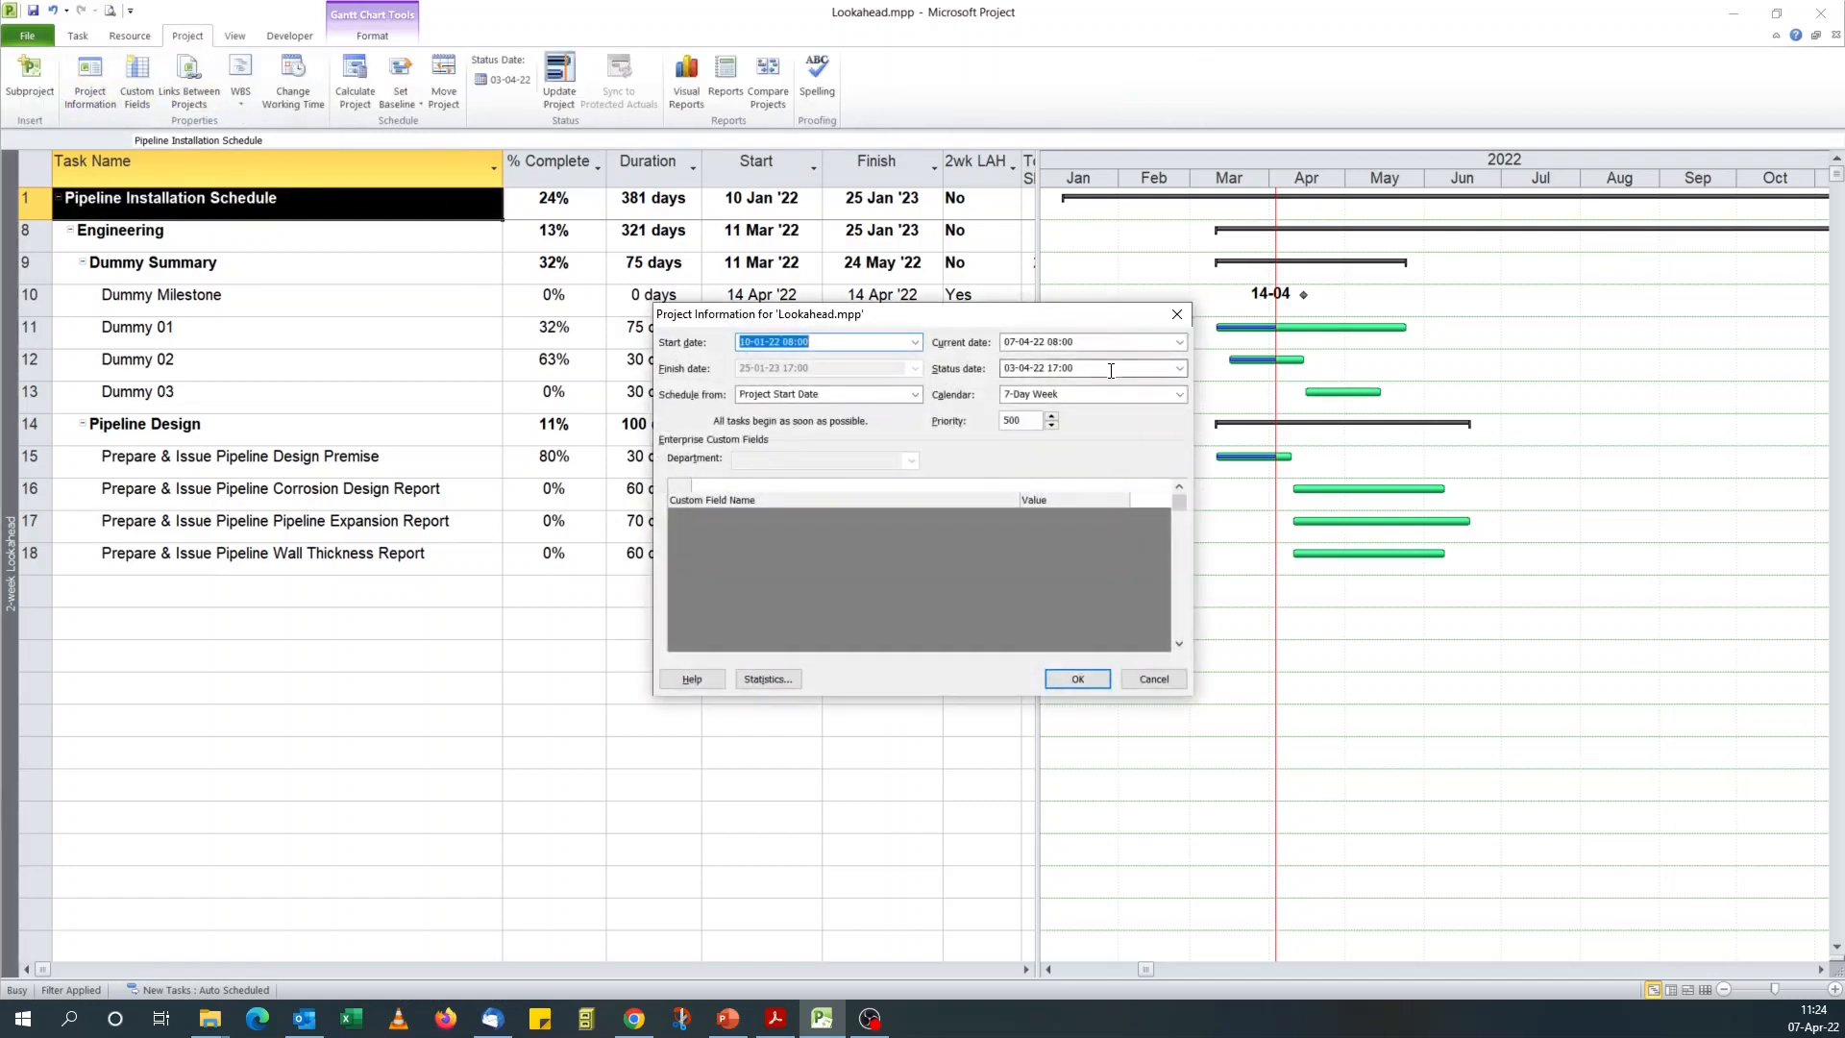
{"action": "left_click", "coordinate": [1179, 368]}
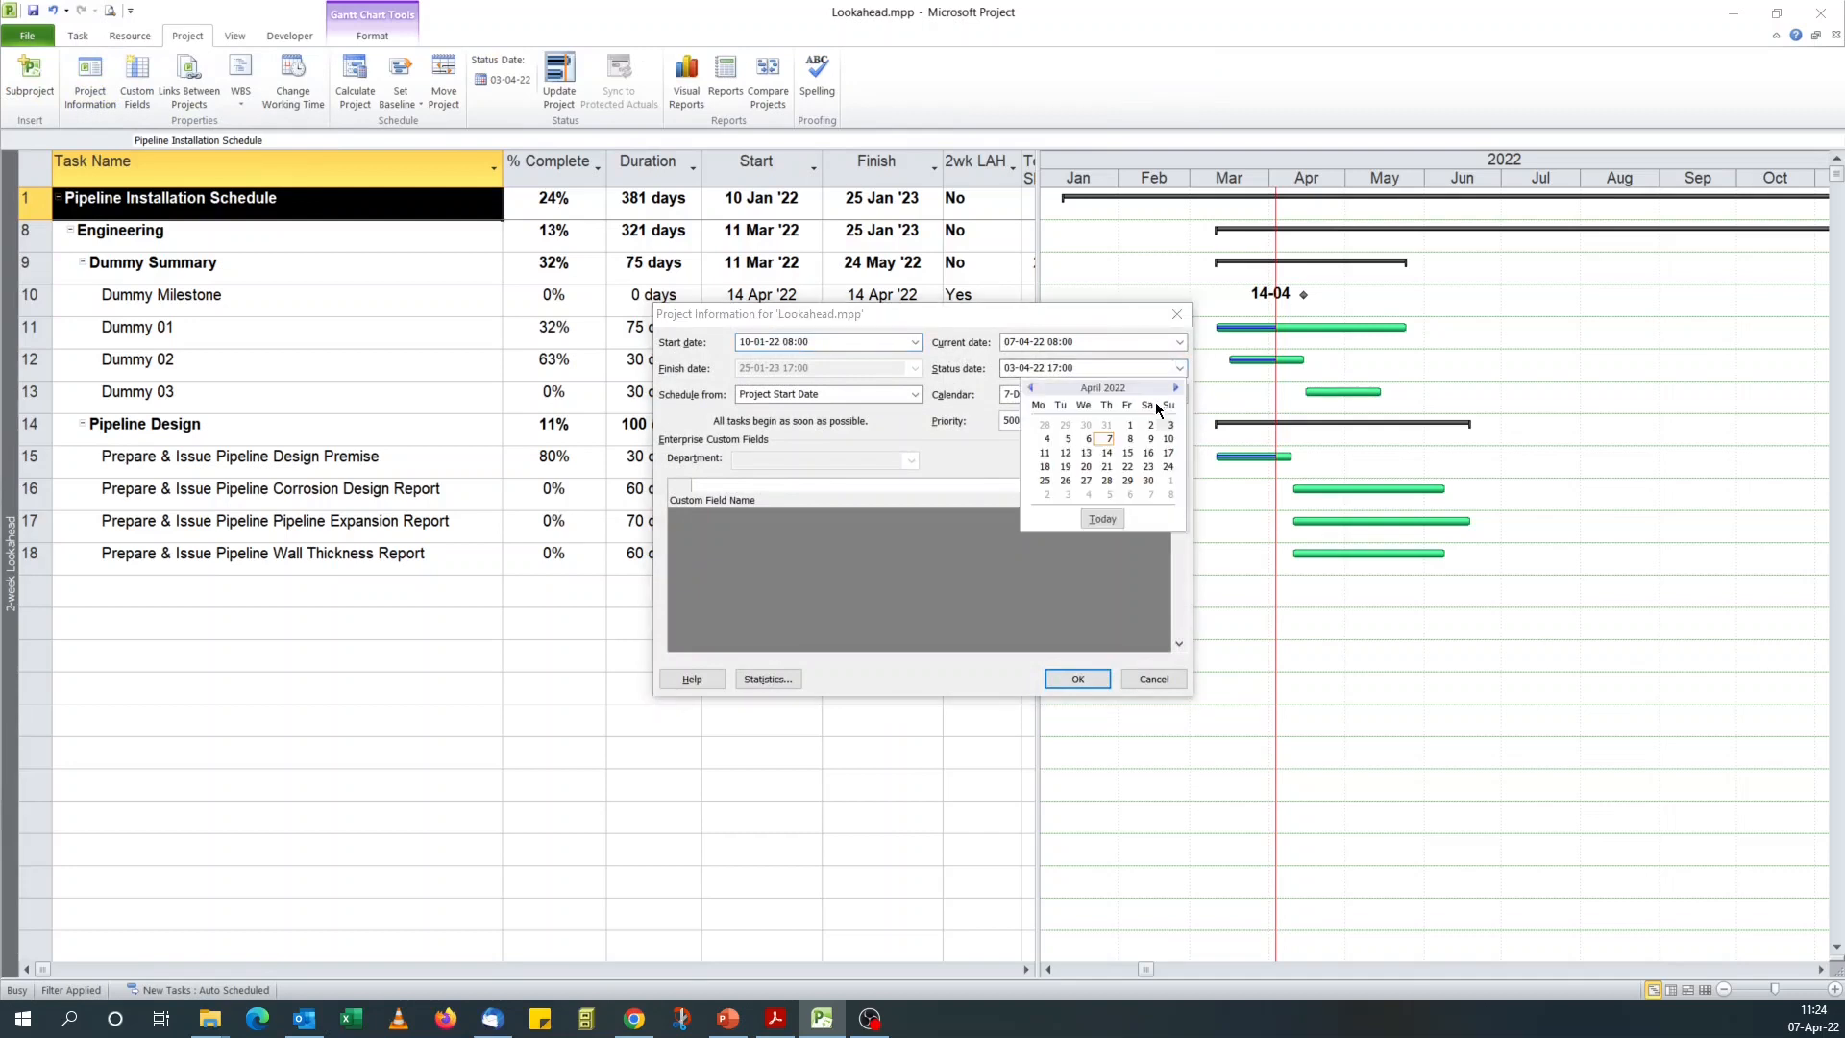
{"action": "left_click", "coordinate": [1031, 389]}
{"action": "left_click", "coordinate": [1168, 467]}
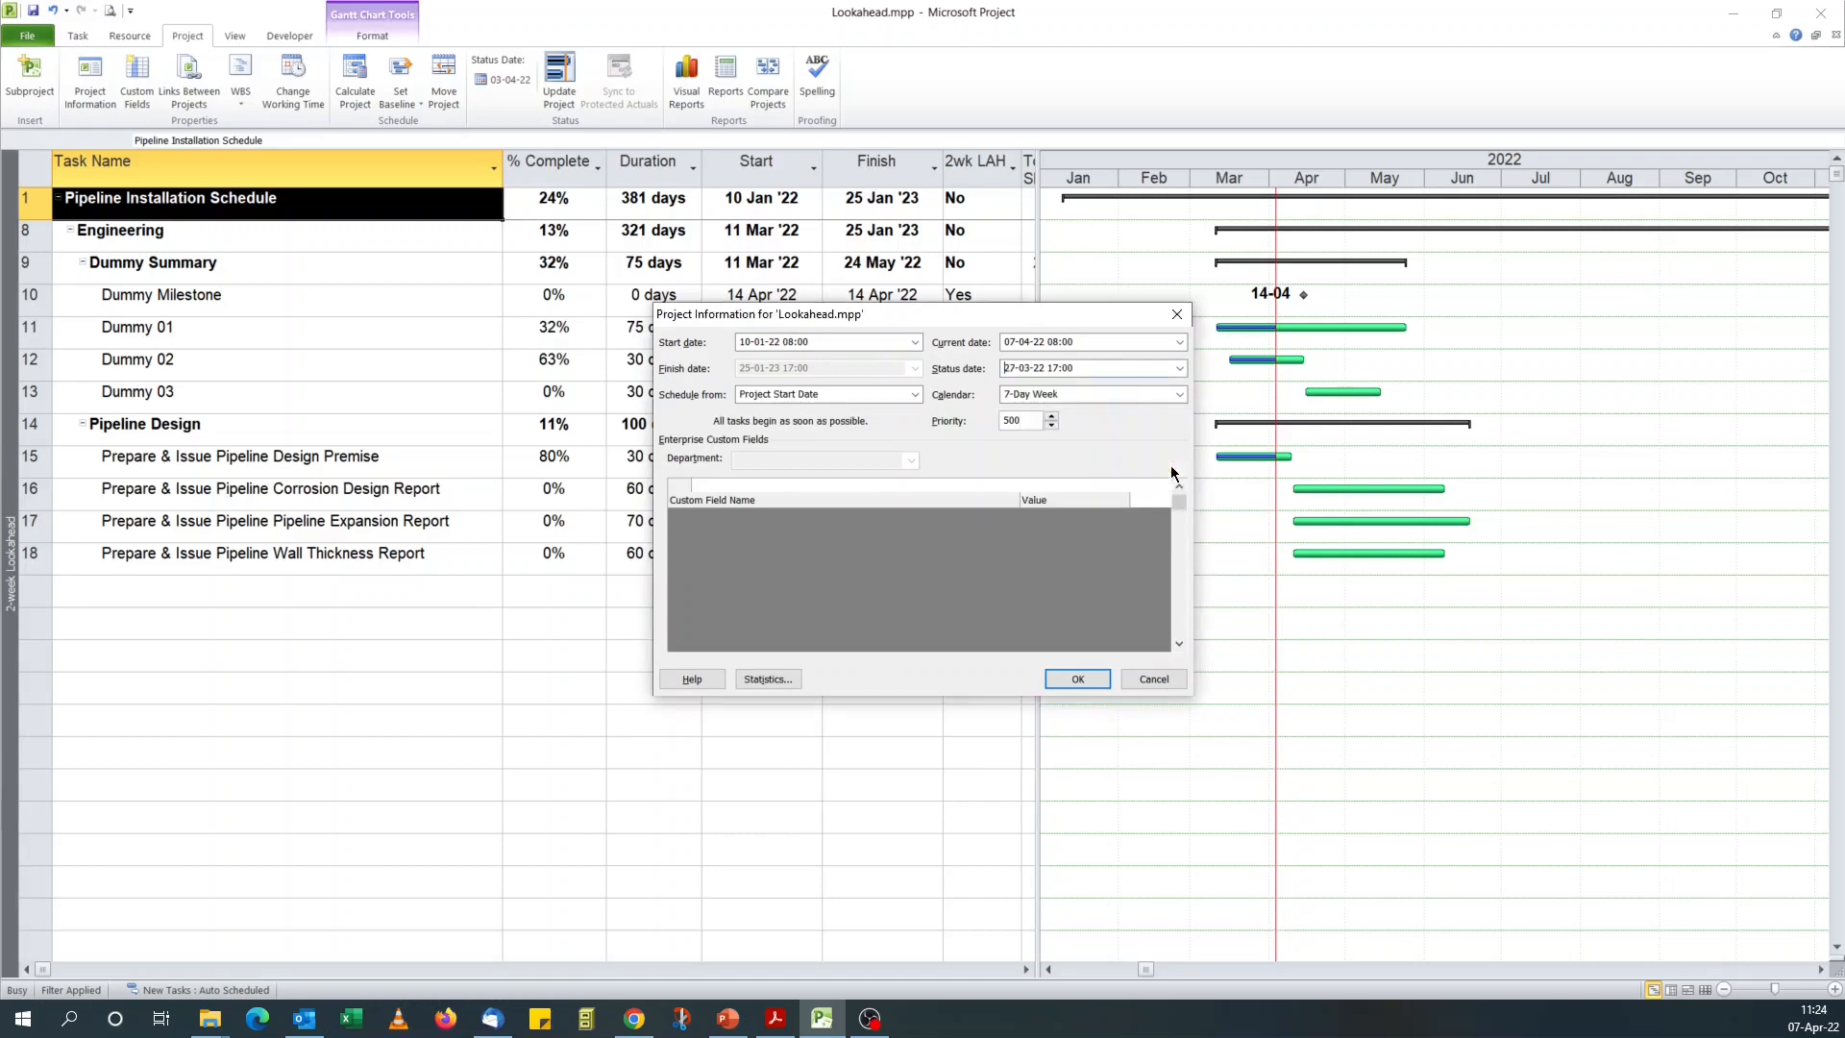
{"action": "left_click", "coordinate": [1076, 678]}
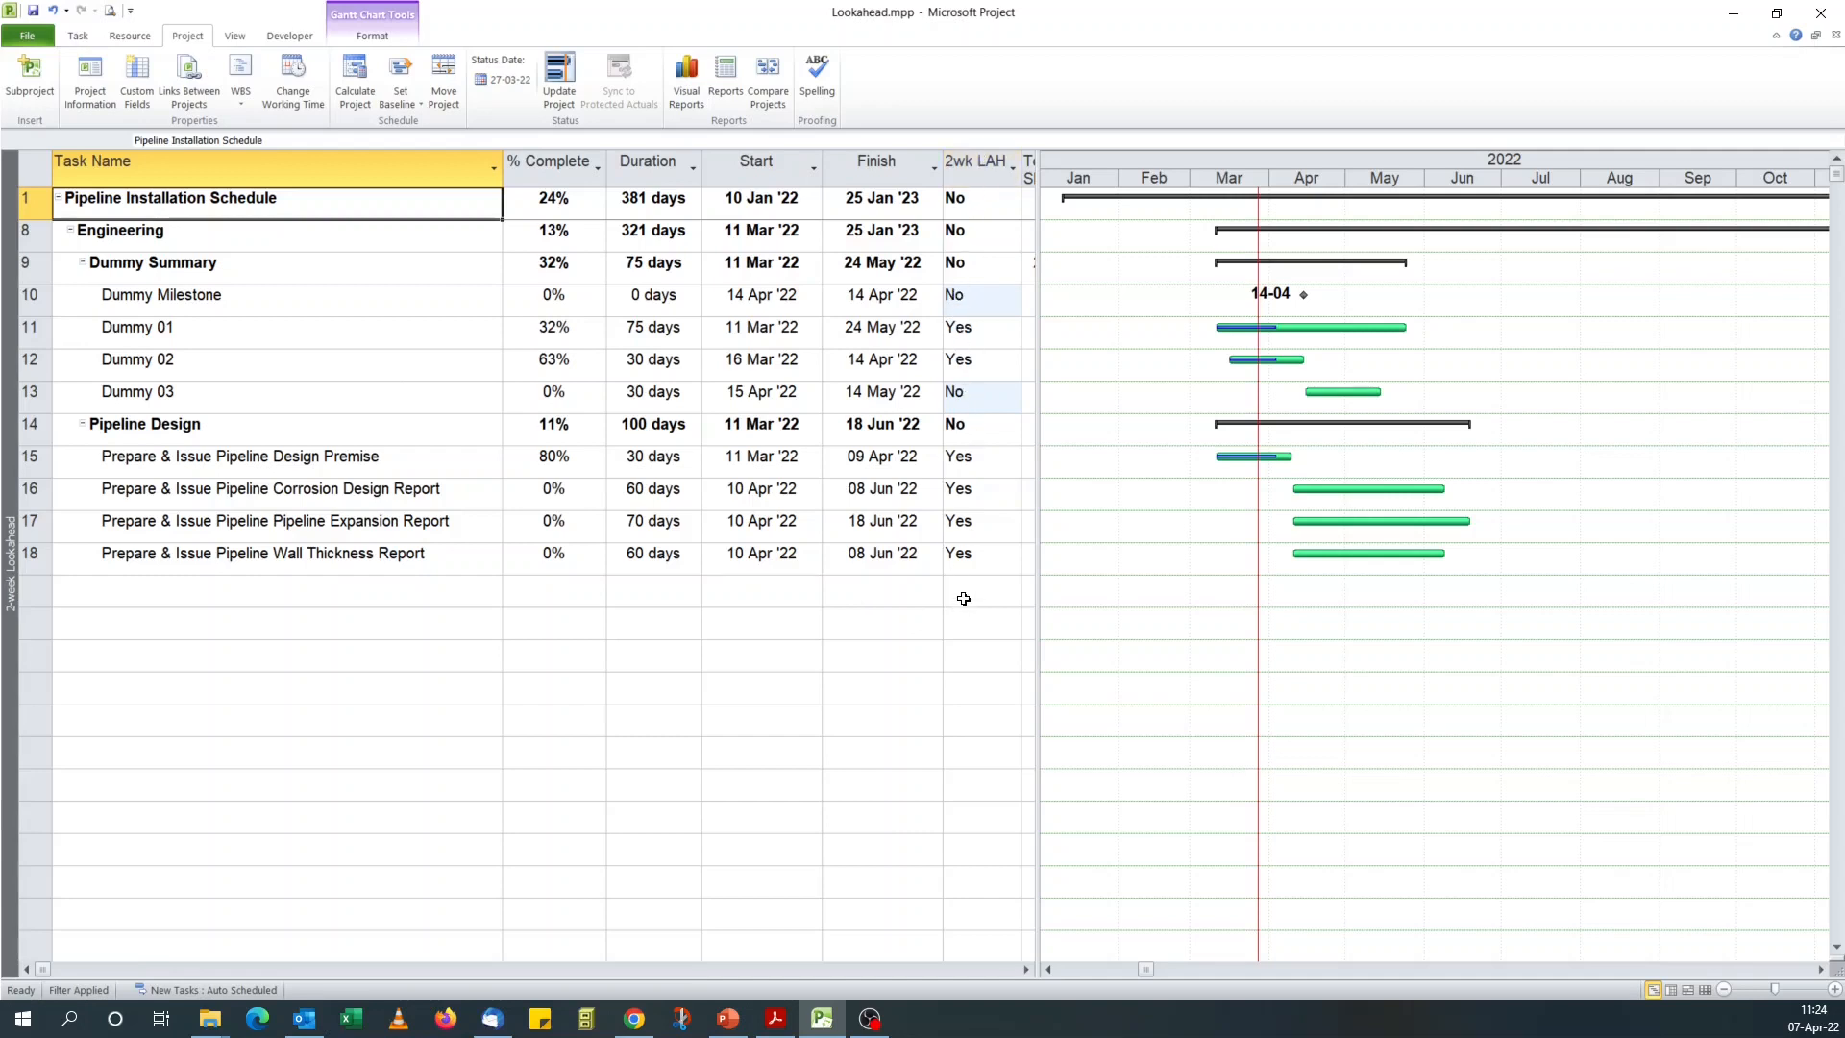
Reapply the 2-week Lookahead filter to refresh the task list for the new status date
{"action": "left_click", "coordinate": [236, 37]}
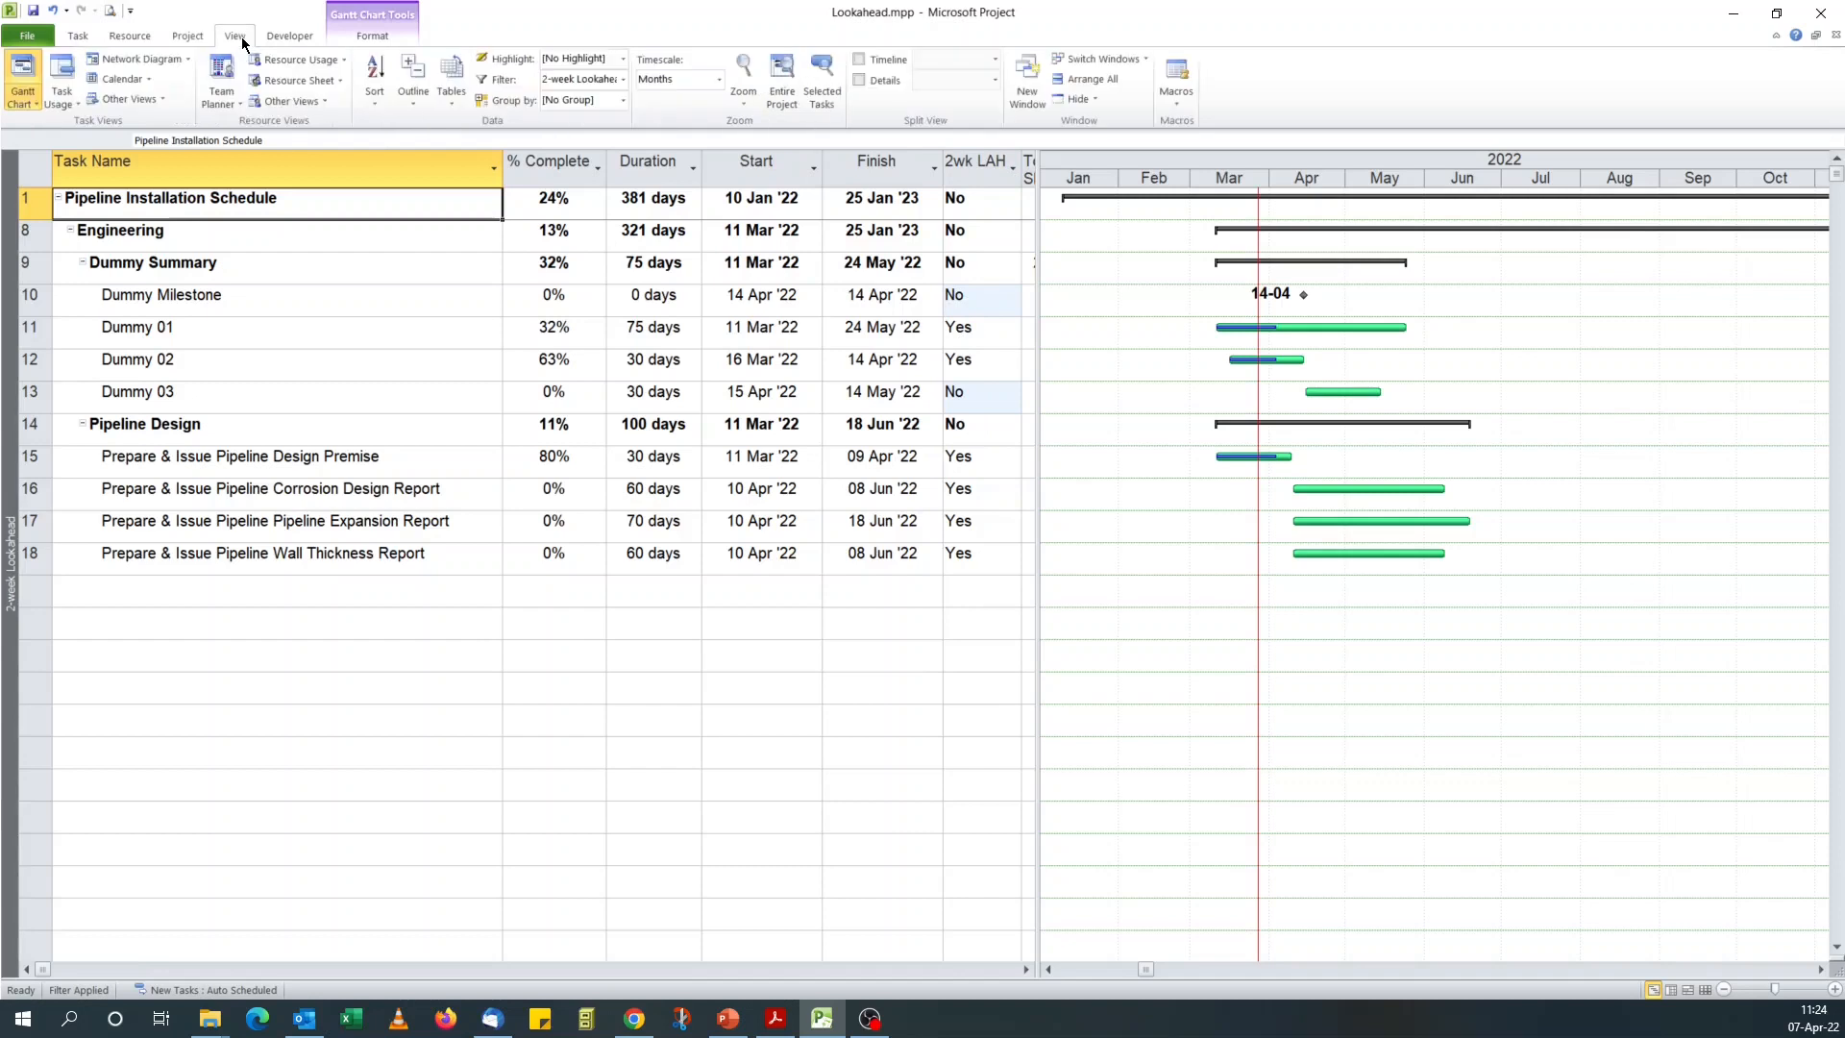
{"action": "left_click", "coordinate": [624, 79]}
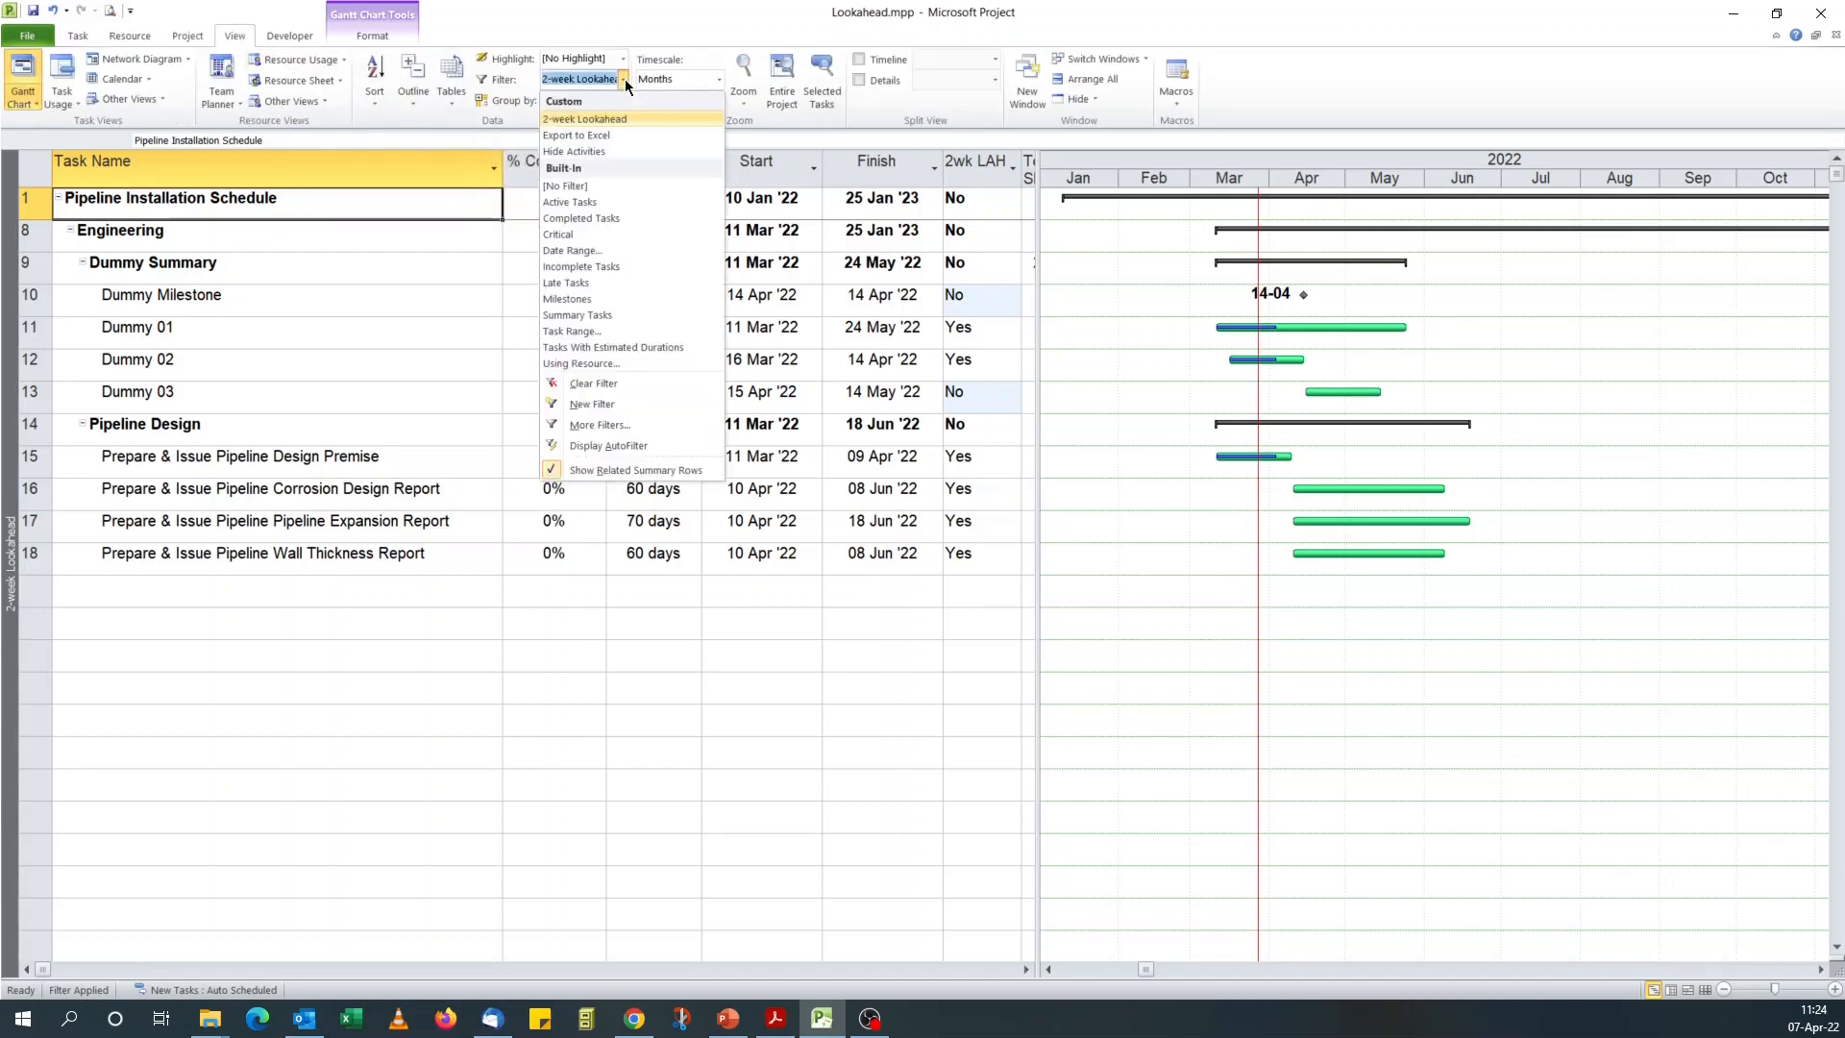
{"action": "left_click", "coordinate": [625, 118]}
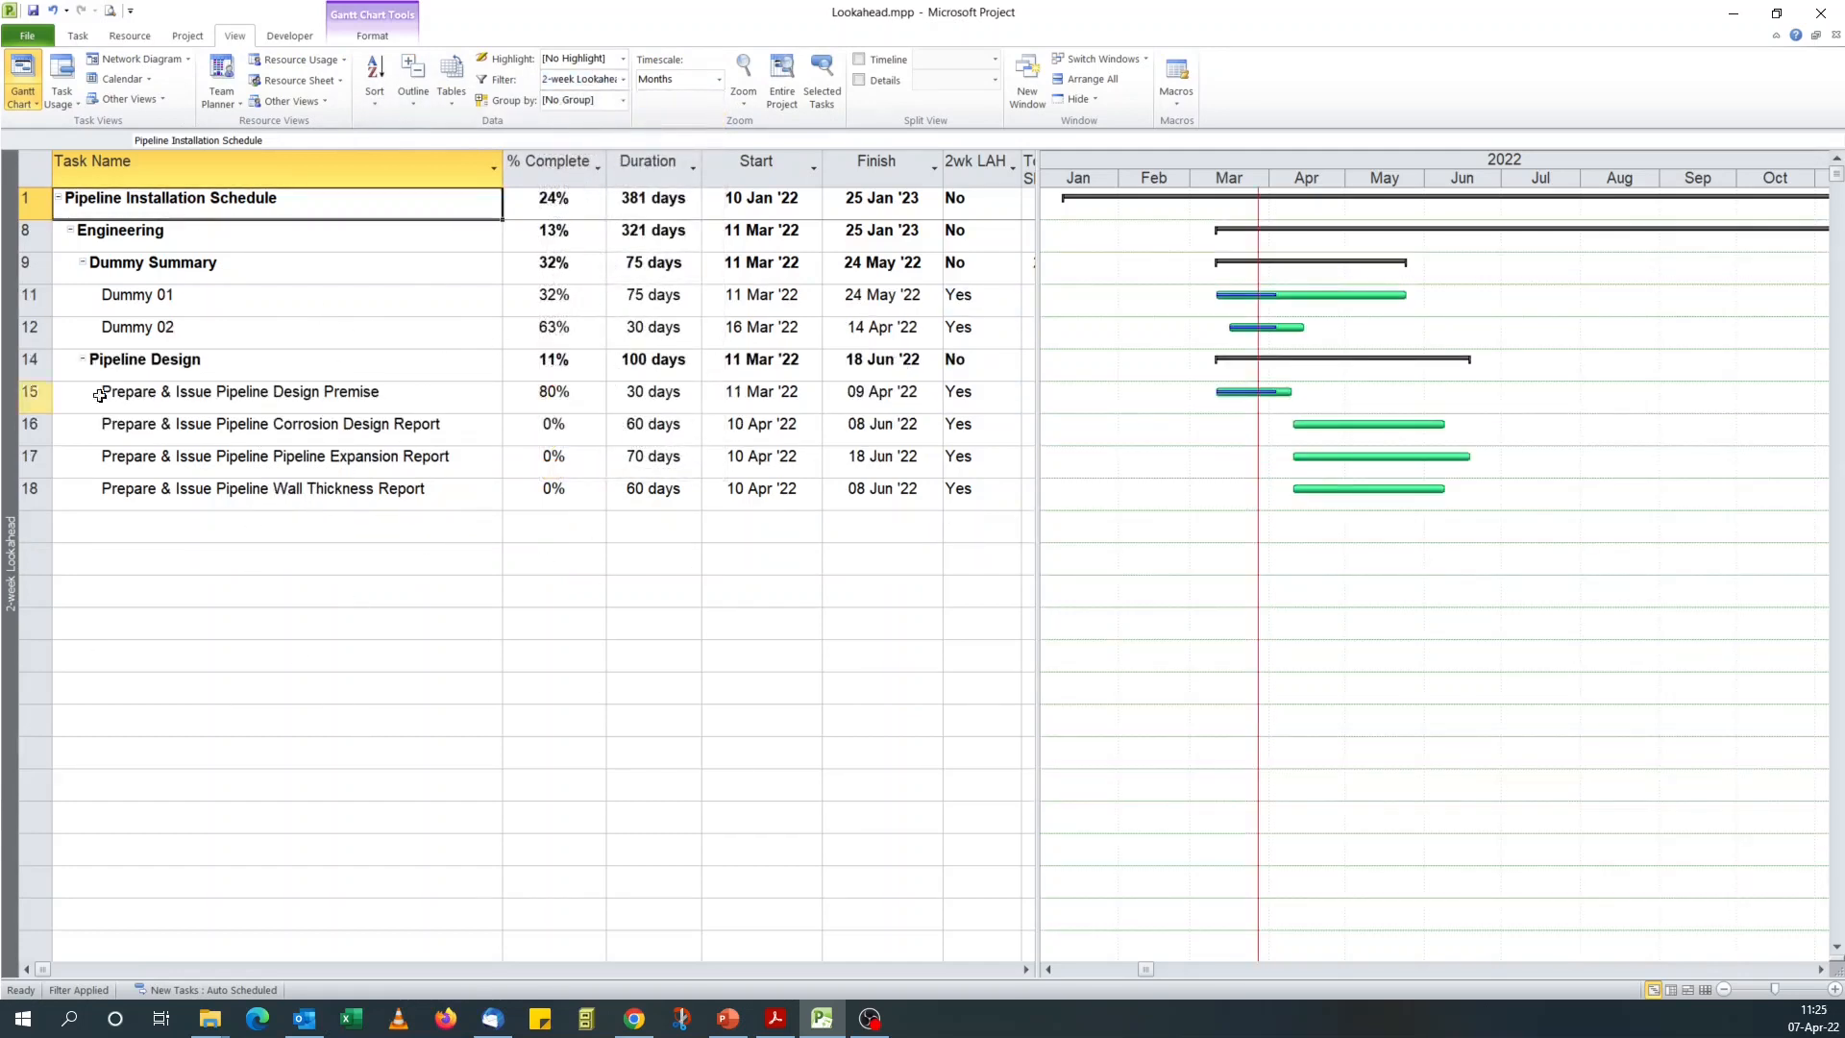
Set the project's status date to 03-04-22 in the project information
{"action": "left_click", "coordinate": [195, 37]}
{"action": "left_click", "coordinate": [111, 94]}
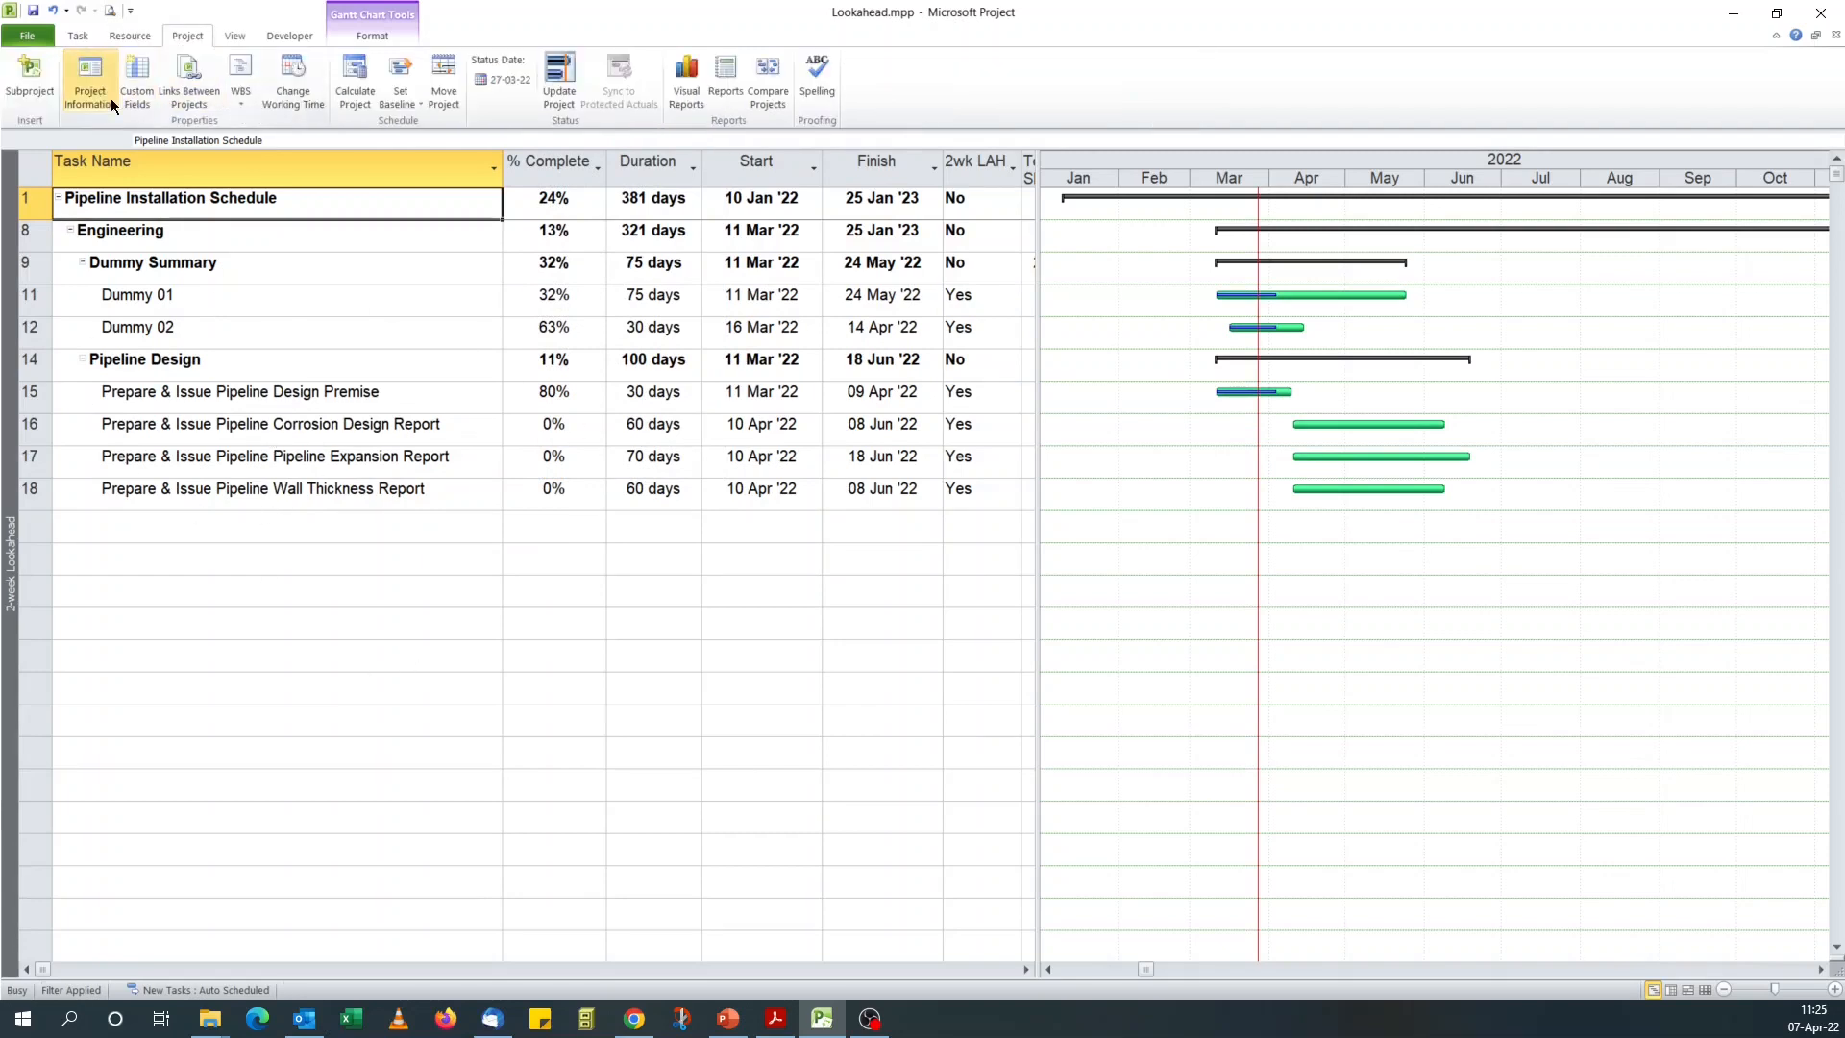
{"action": "left_click", "coordinate": [1180, 367]}
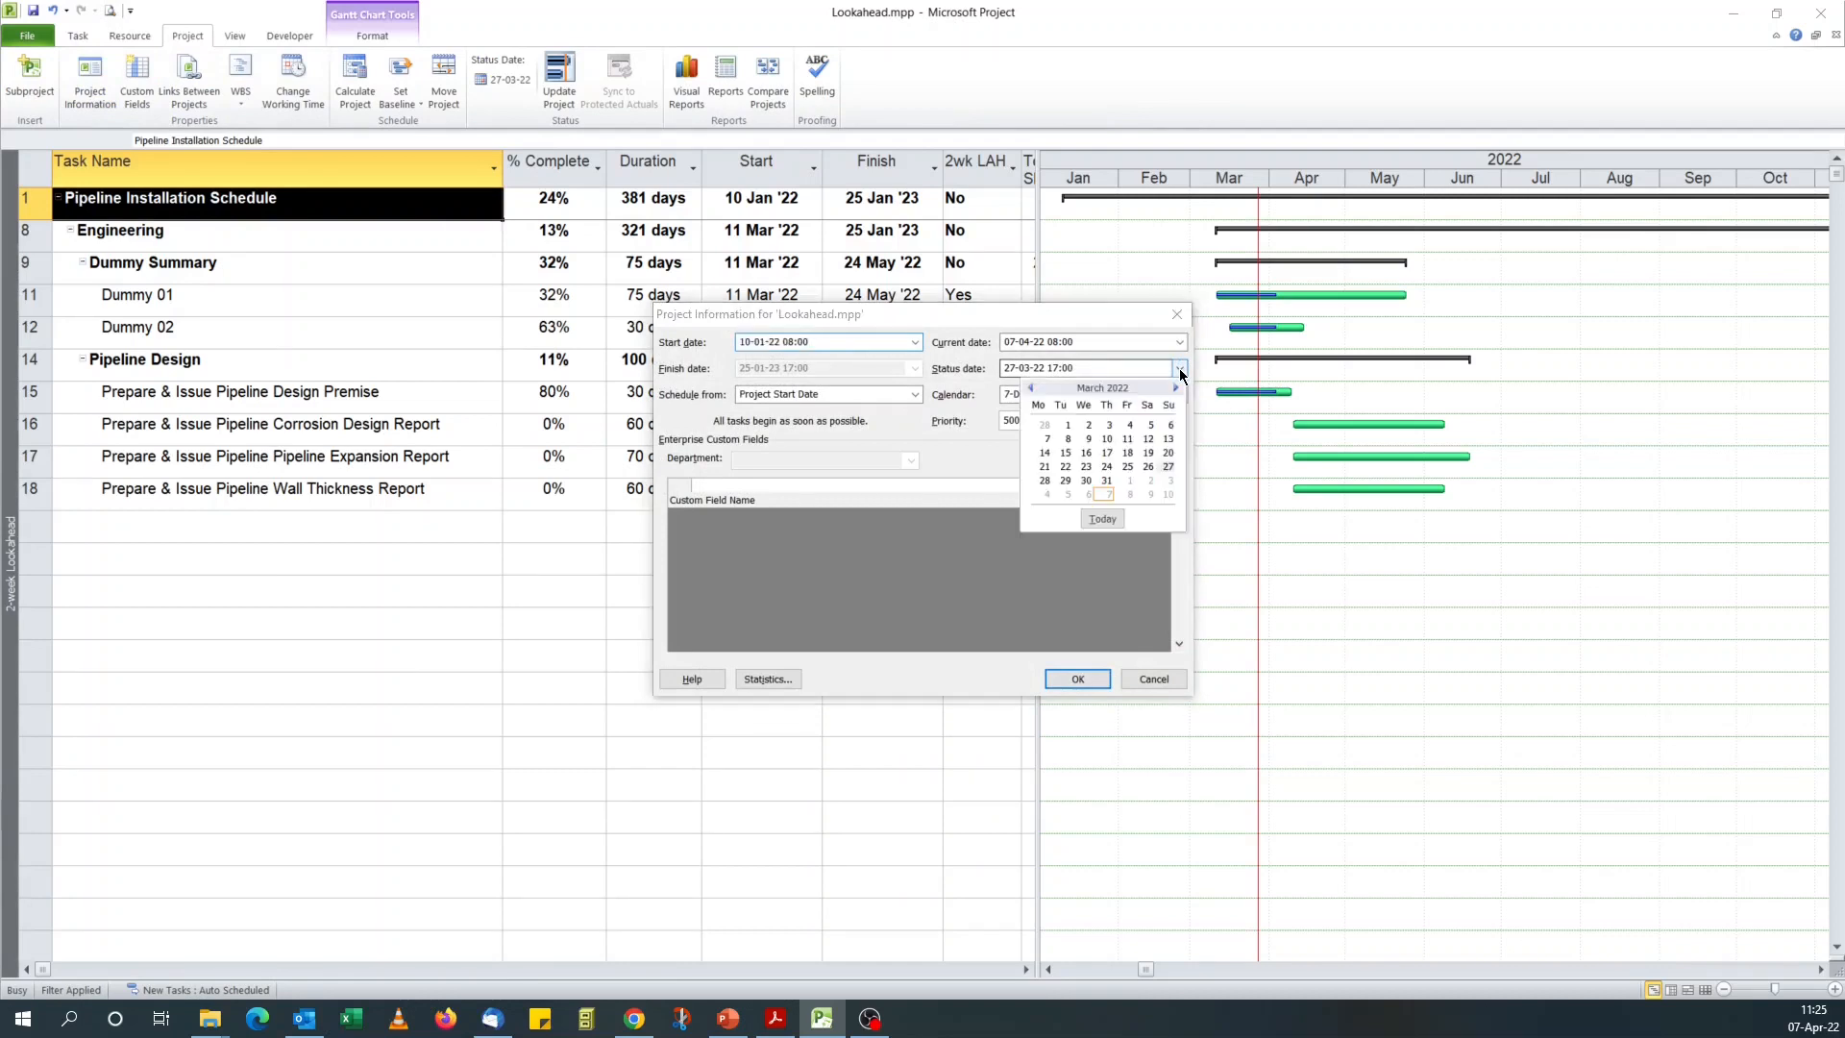
{"action": "left_click", "coordinate": [1169, 480]}
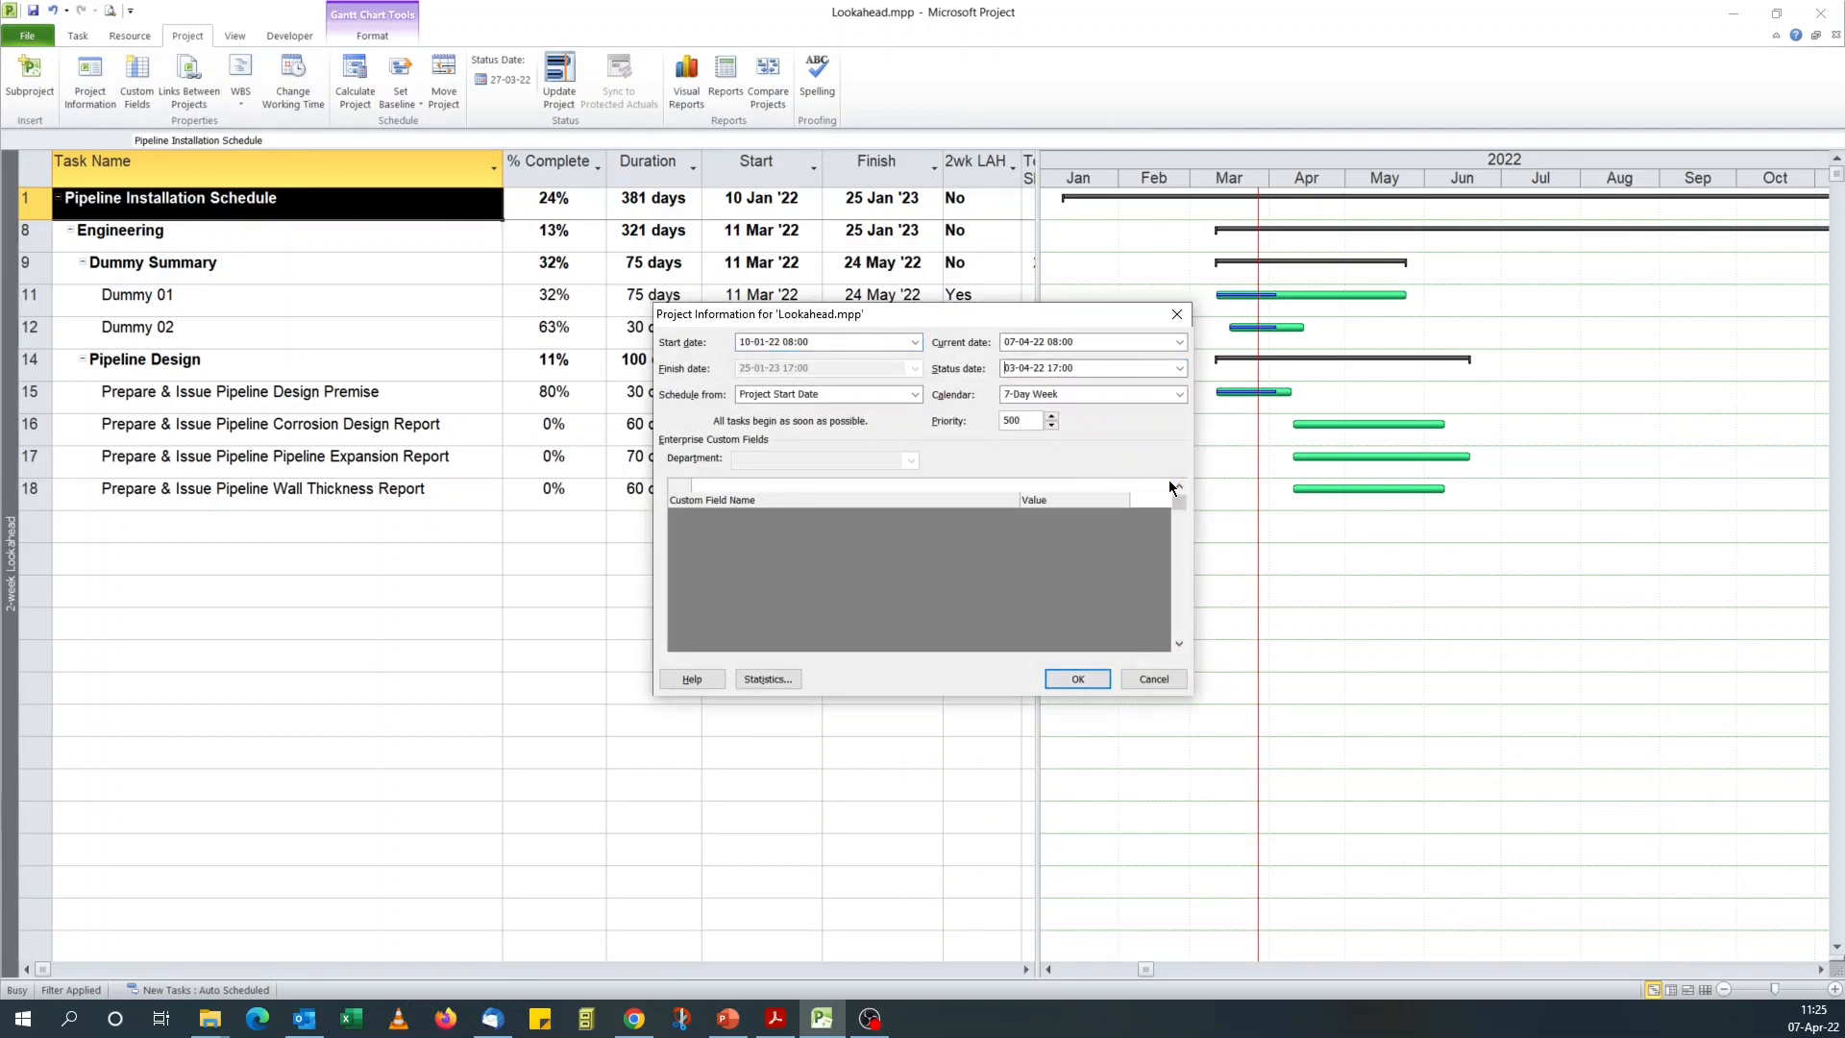
{"action": "left_click", "coordinate": [1075, 678]}
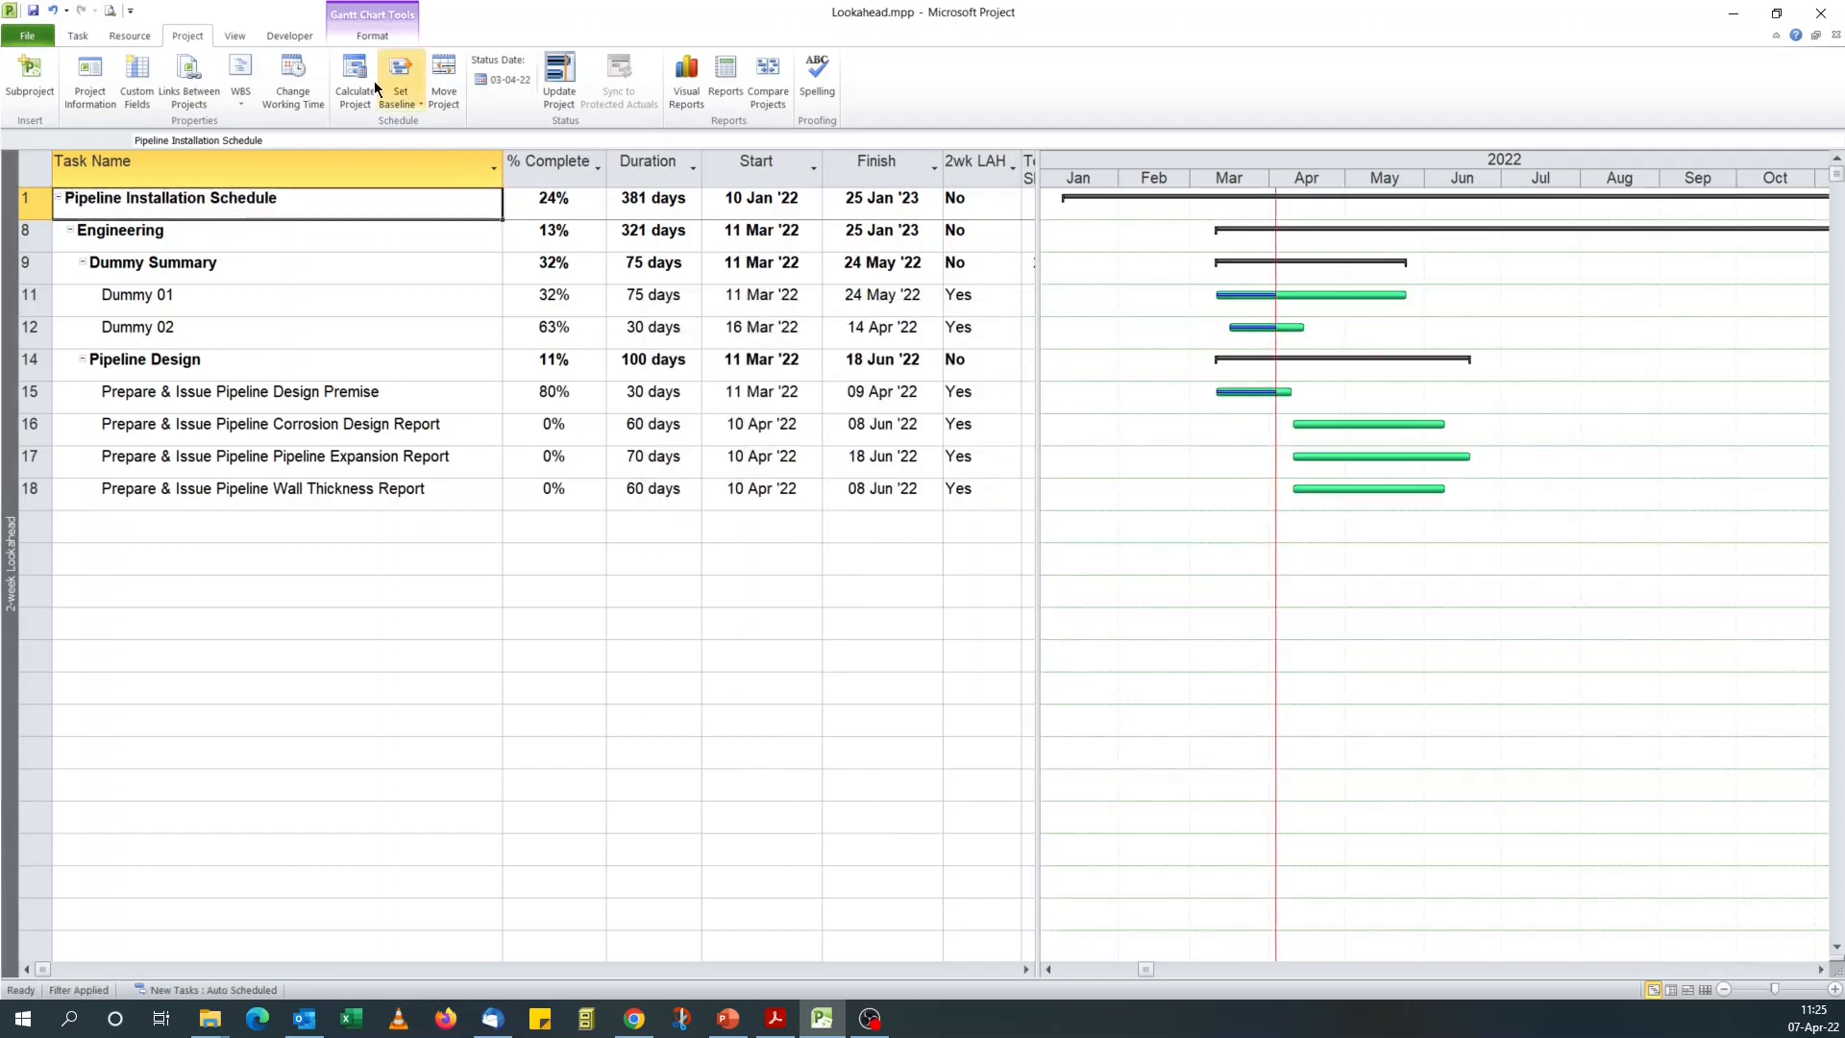
Reapply the 2-week Lookahead filter so the task list follows the 03-04-22 status date
{"action": "left_click", "coordinate": [236, 36]}
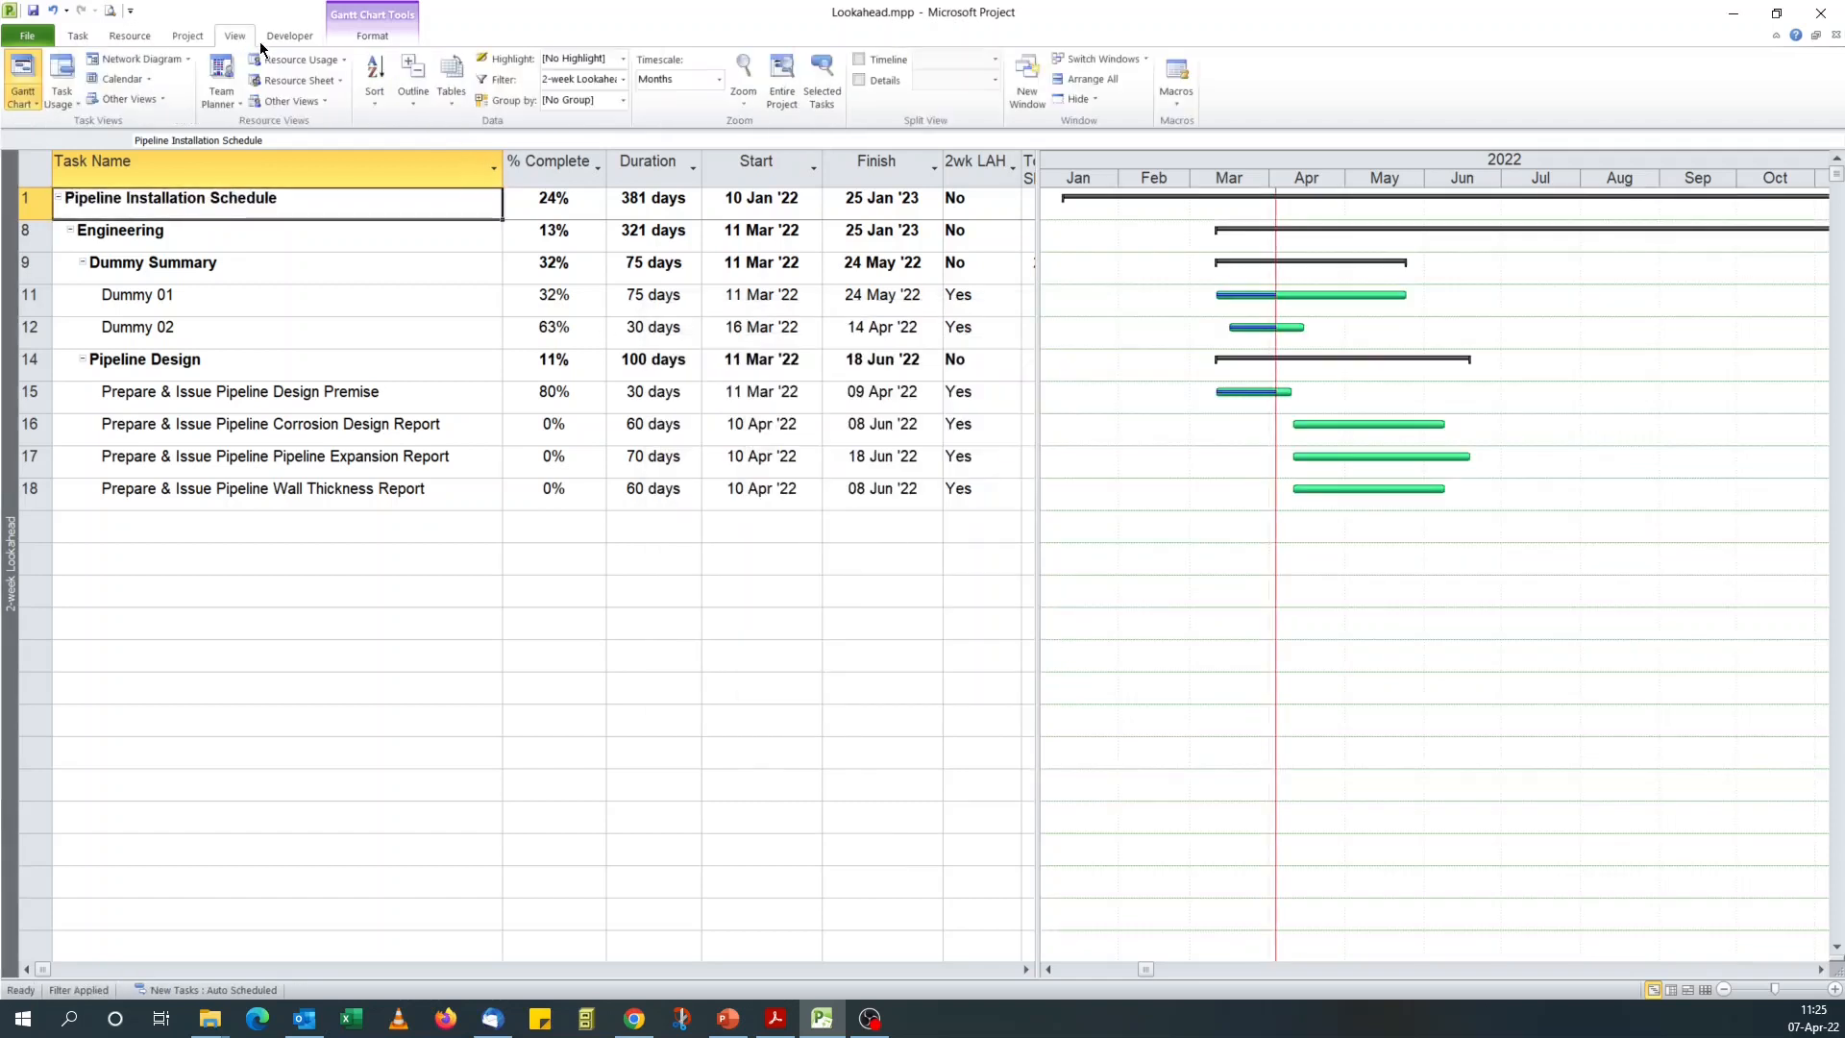
{"action": "left_click", "coordinate": [622, 79]}
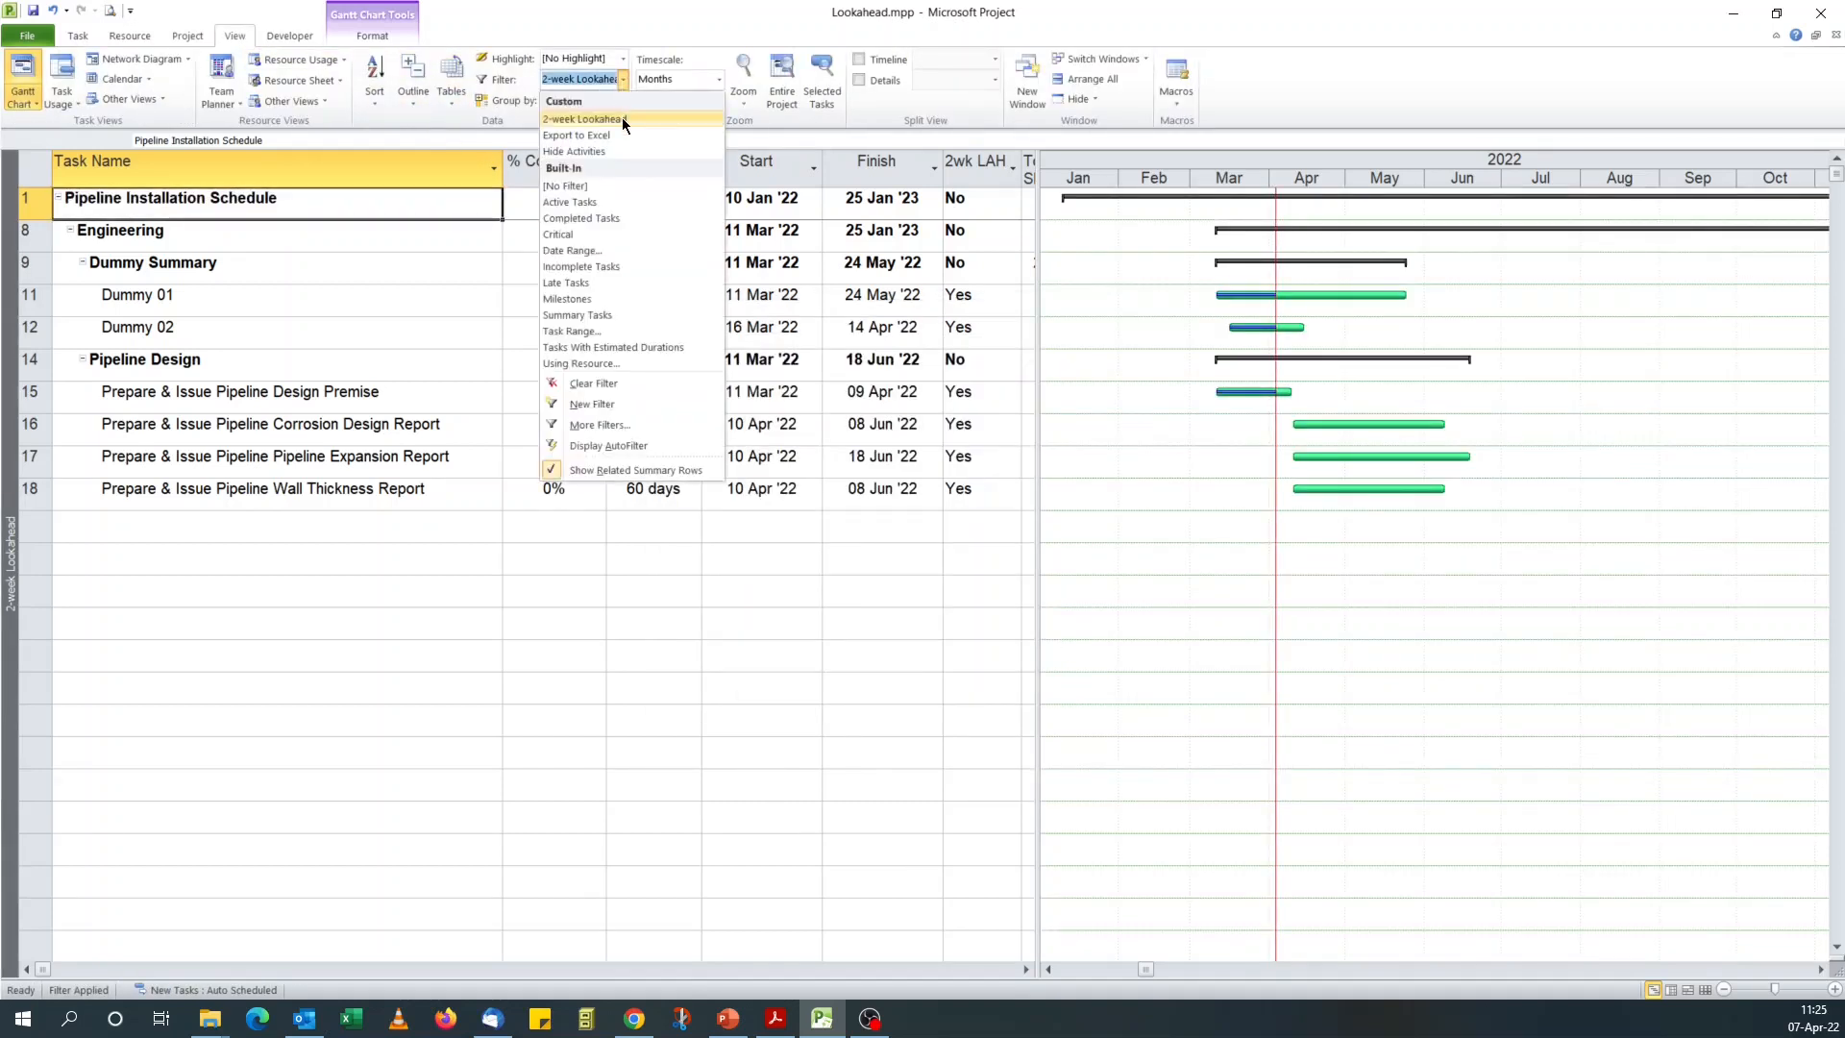
{"action": "left_click", "coordinate": [621, 118]}
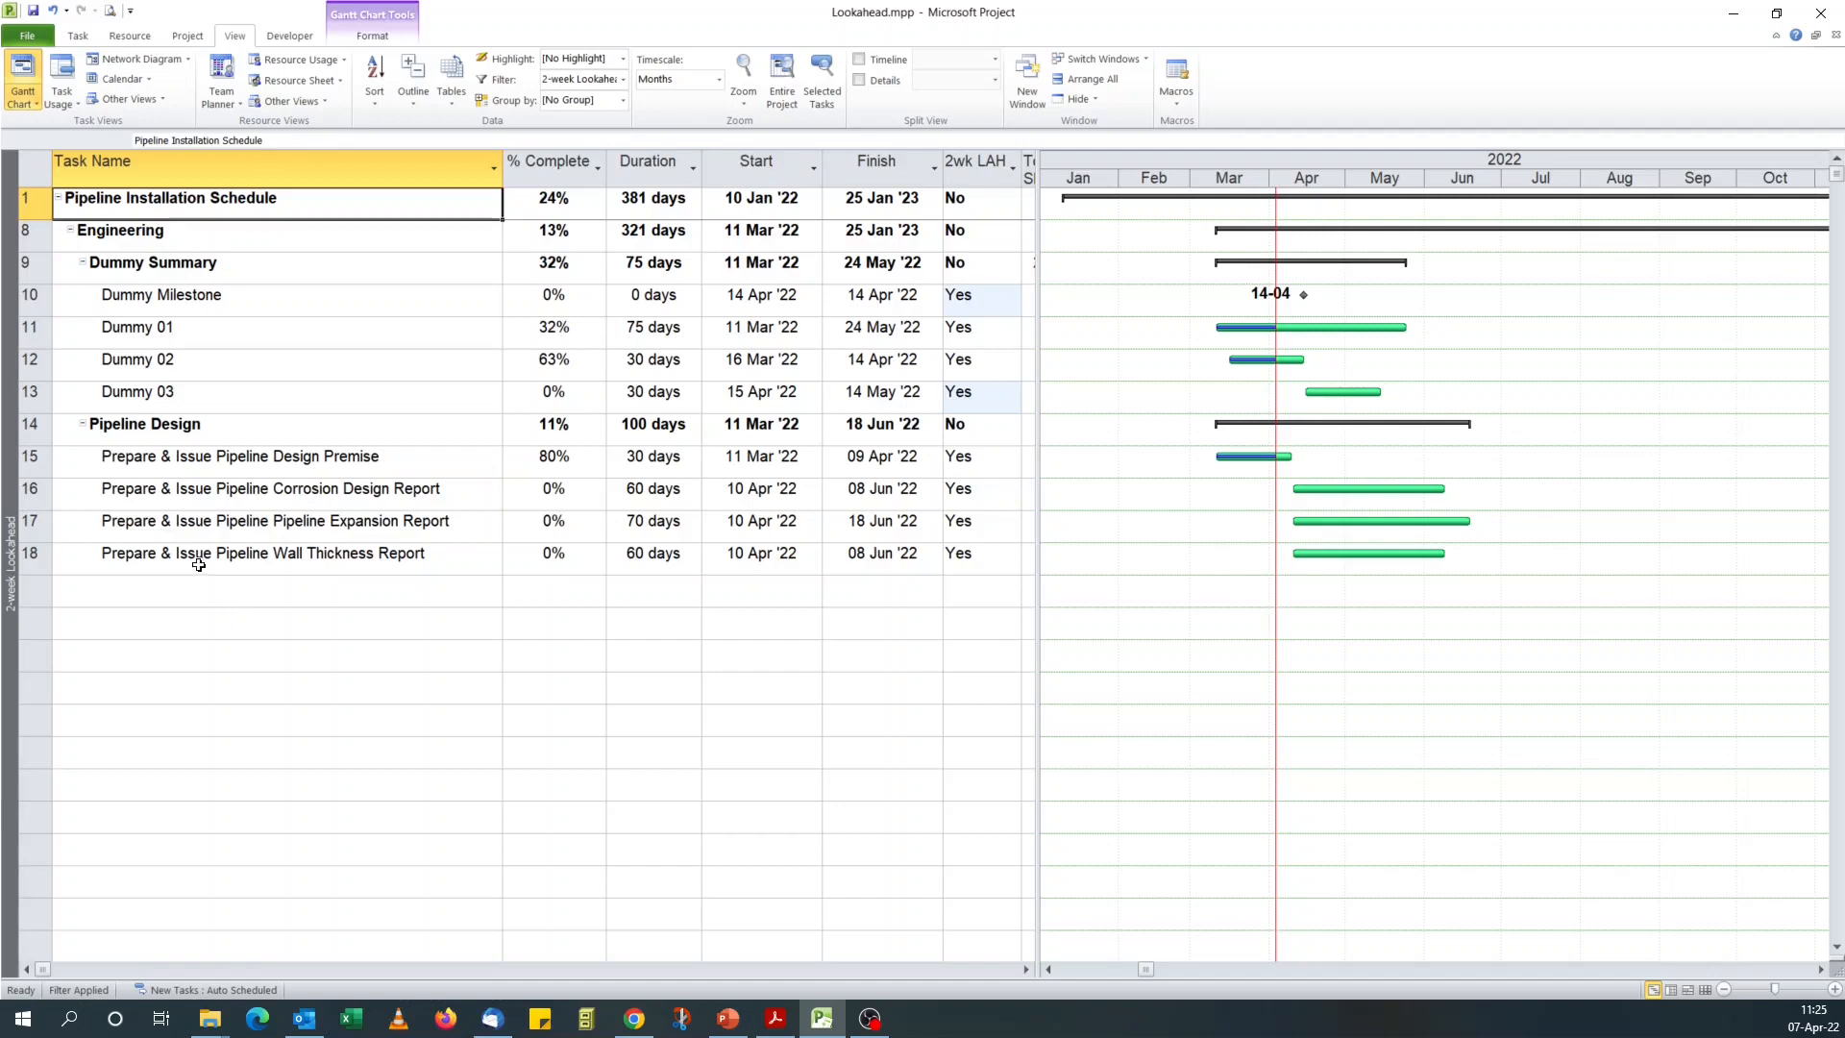
{"action": "left_click", "coordinate": [417, 521]}
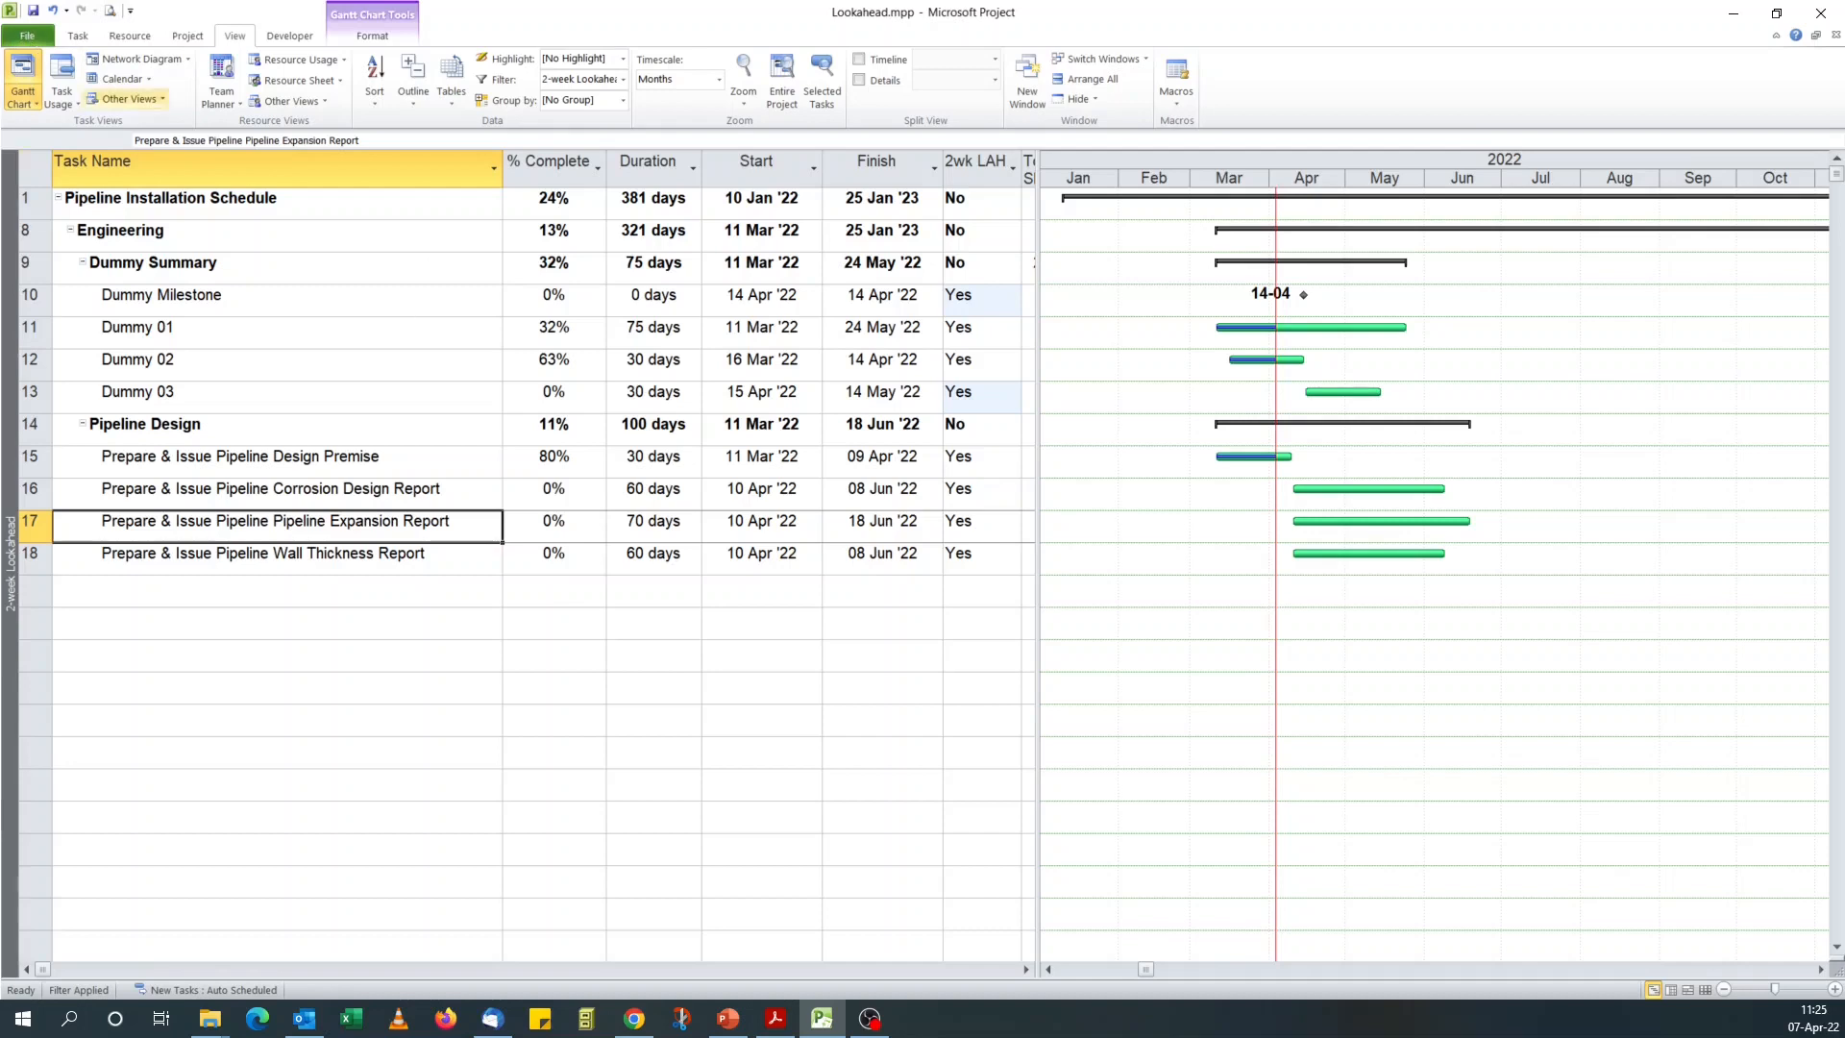
Use the Organizer to copy the custom task field 2wk LAH (Flag20) from Lookahead.mpp to Global.MPT
{"action": "left_click", "coordinate": [24, 42]}
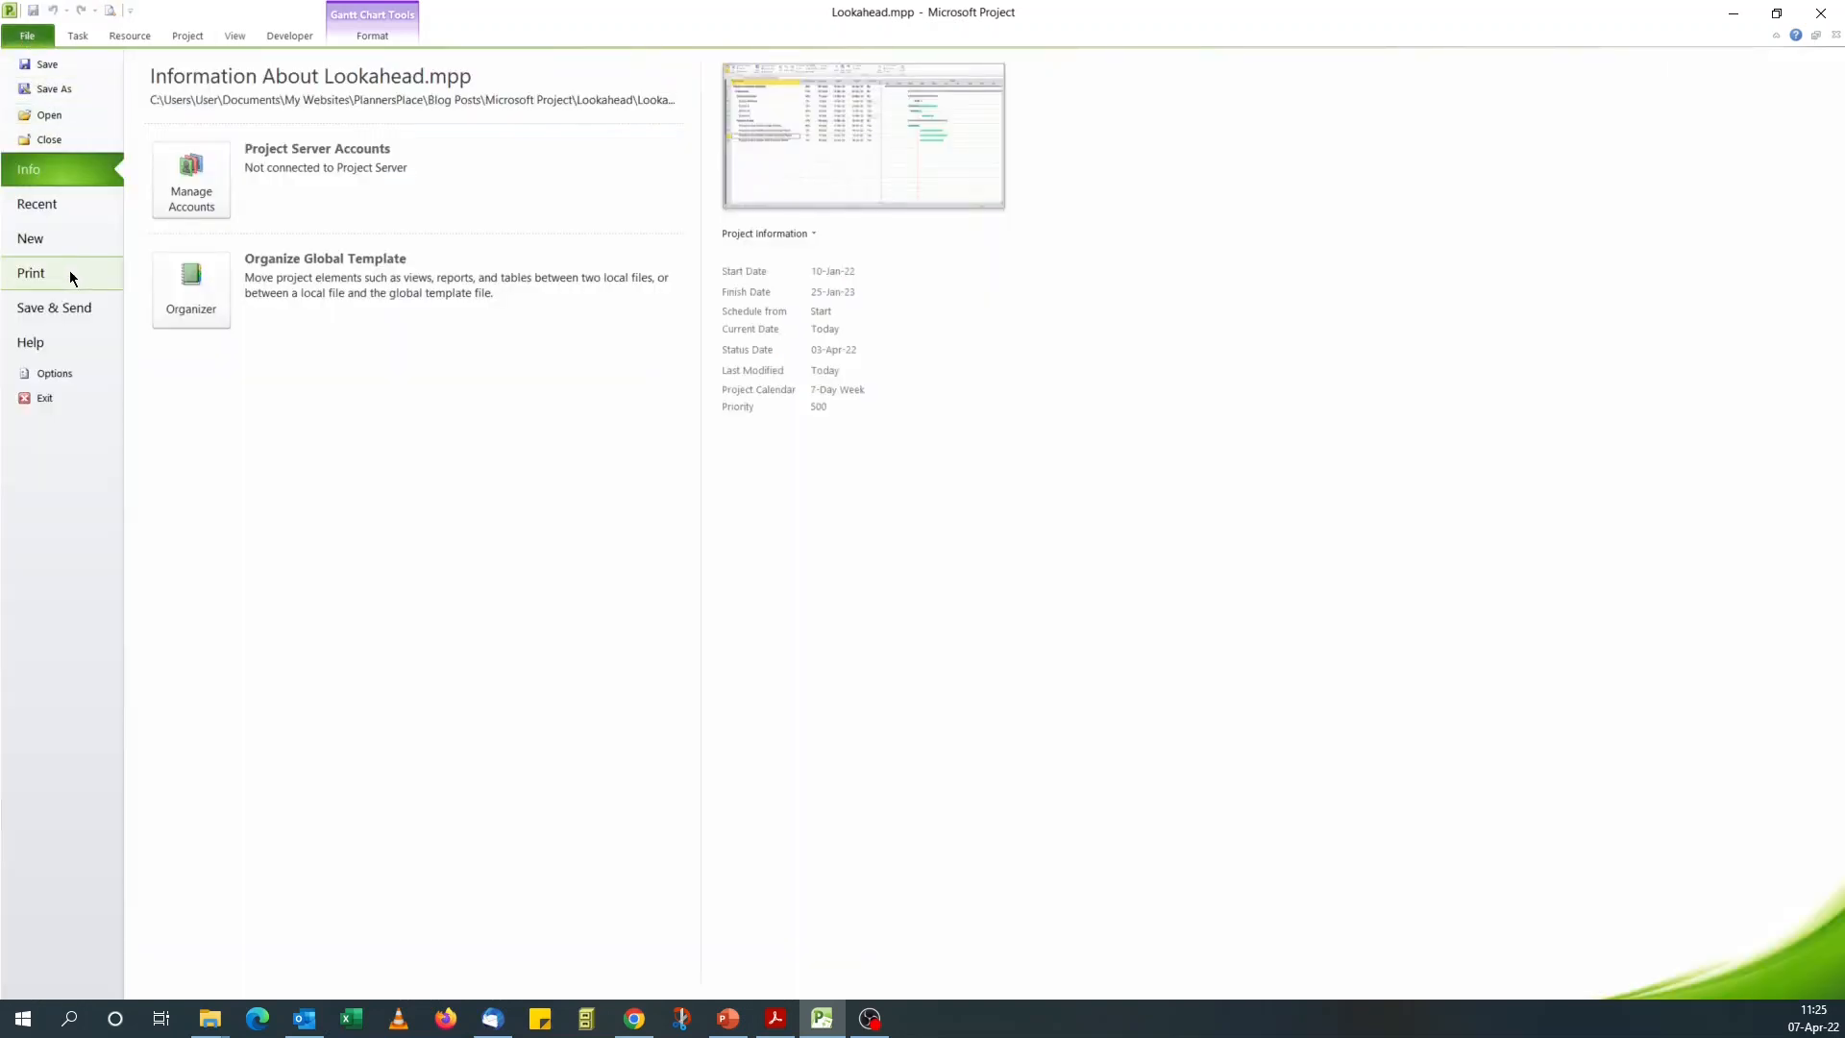
{"action": "left_click", "coordinate": [204, 298]}
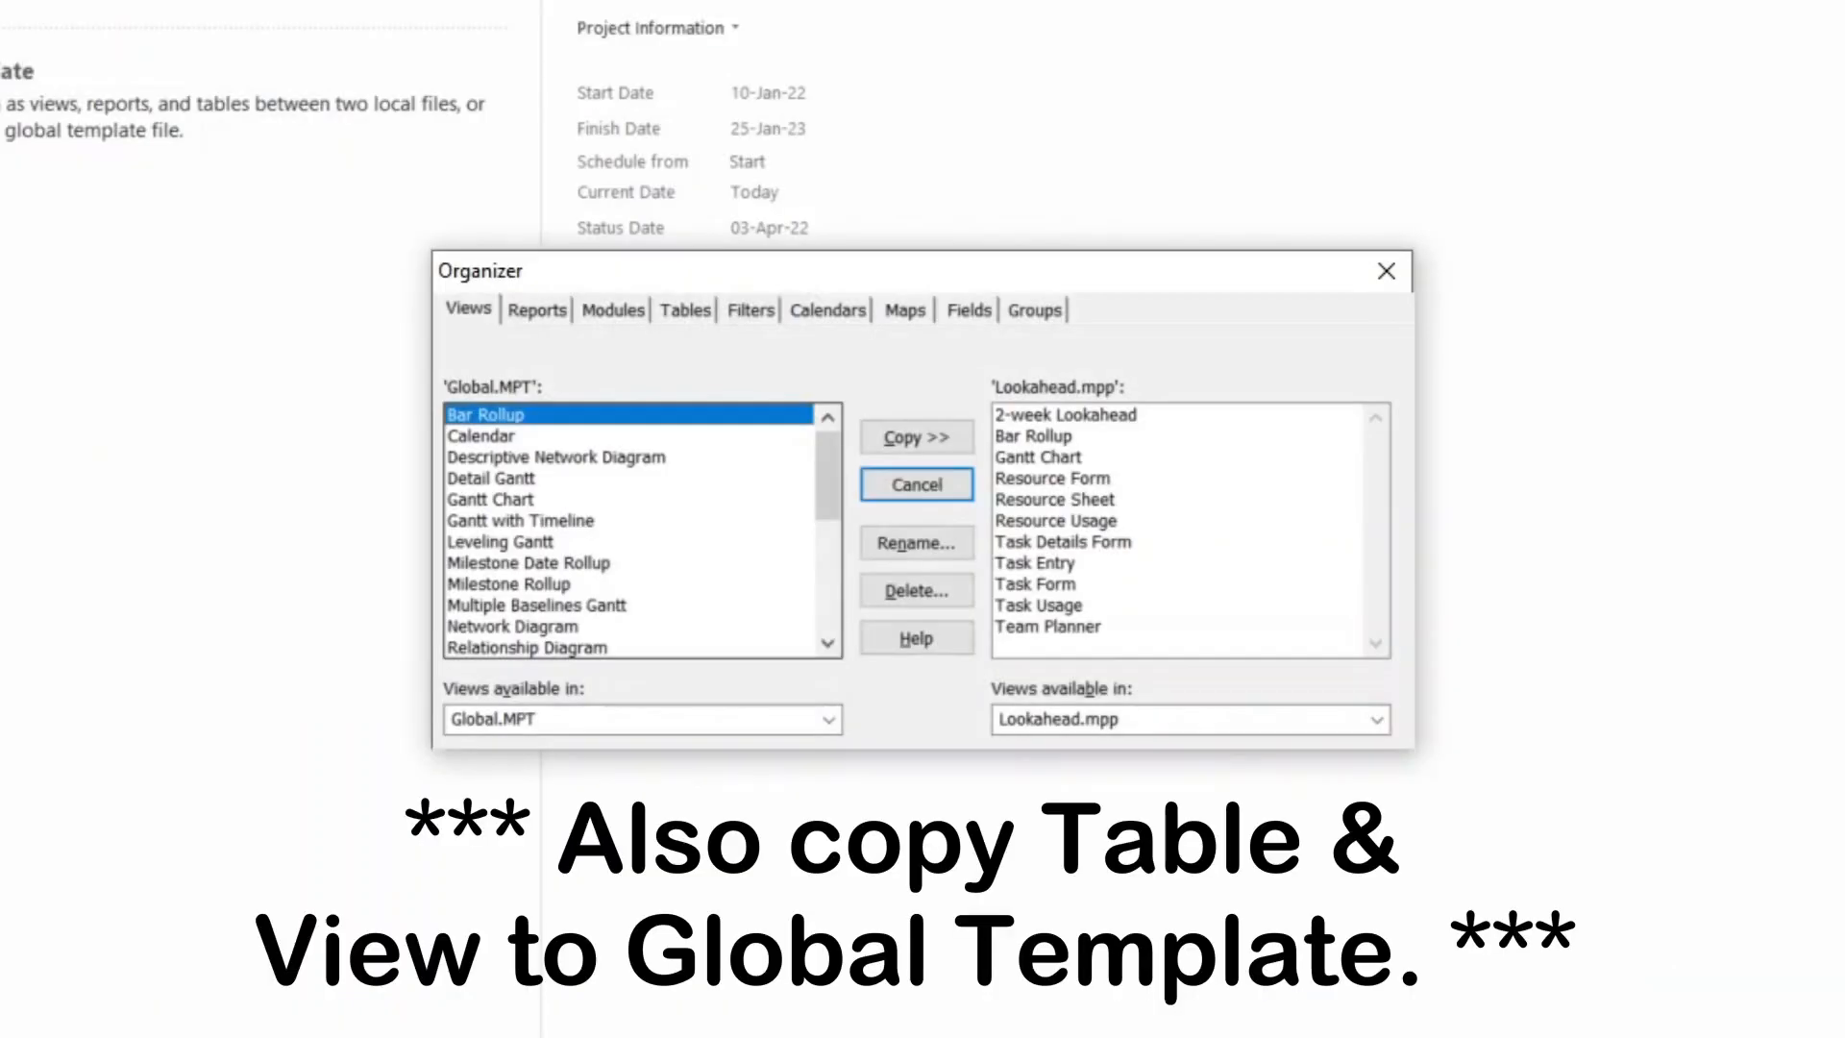
{"action": "left_click", "coordinate": [965, 309]}
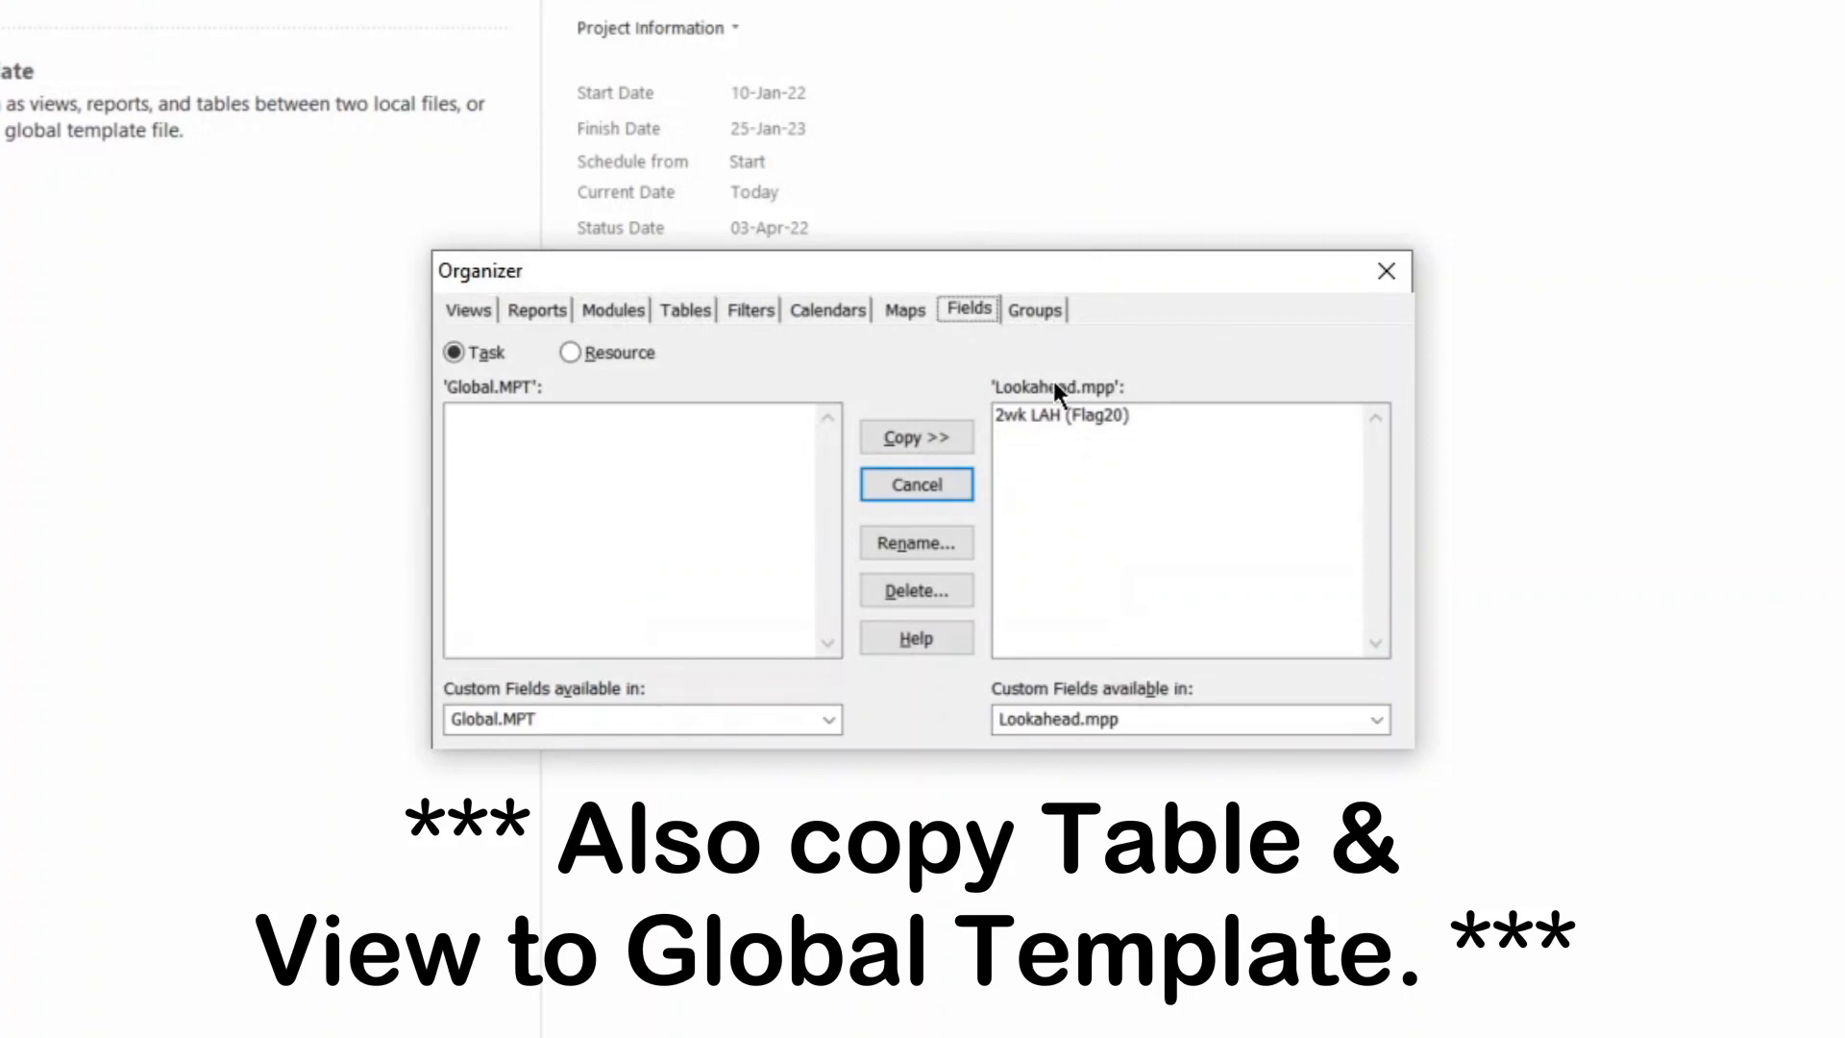
{"action": "left_click", "coordinate": [1065, 415]}
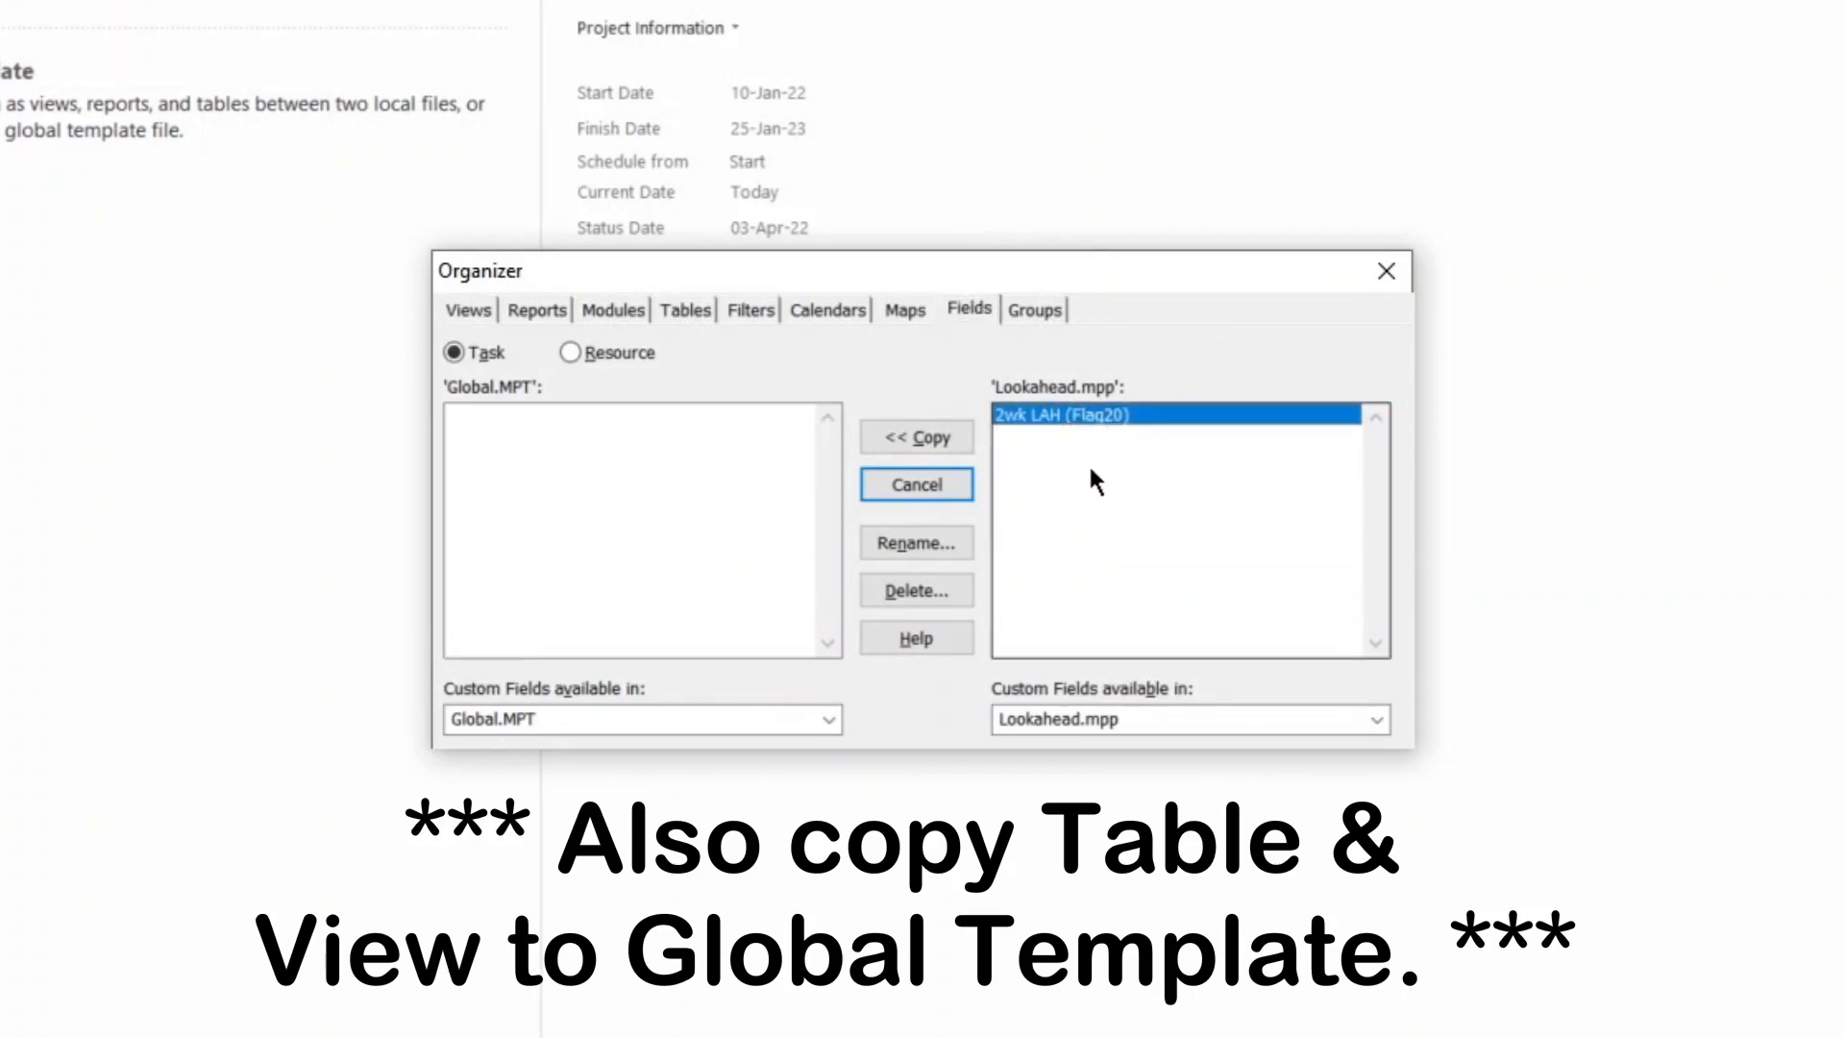
{"action": "left_click", "coordinate": [870, 444]}
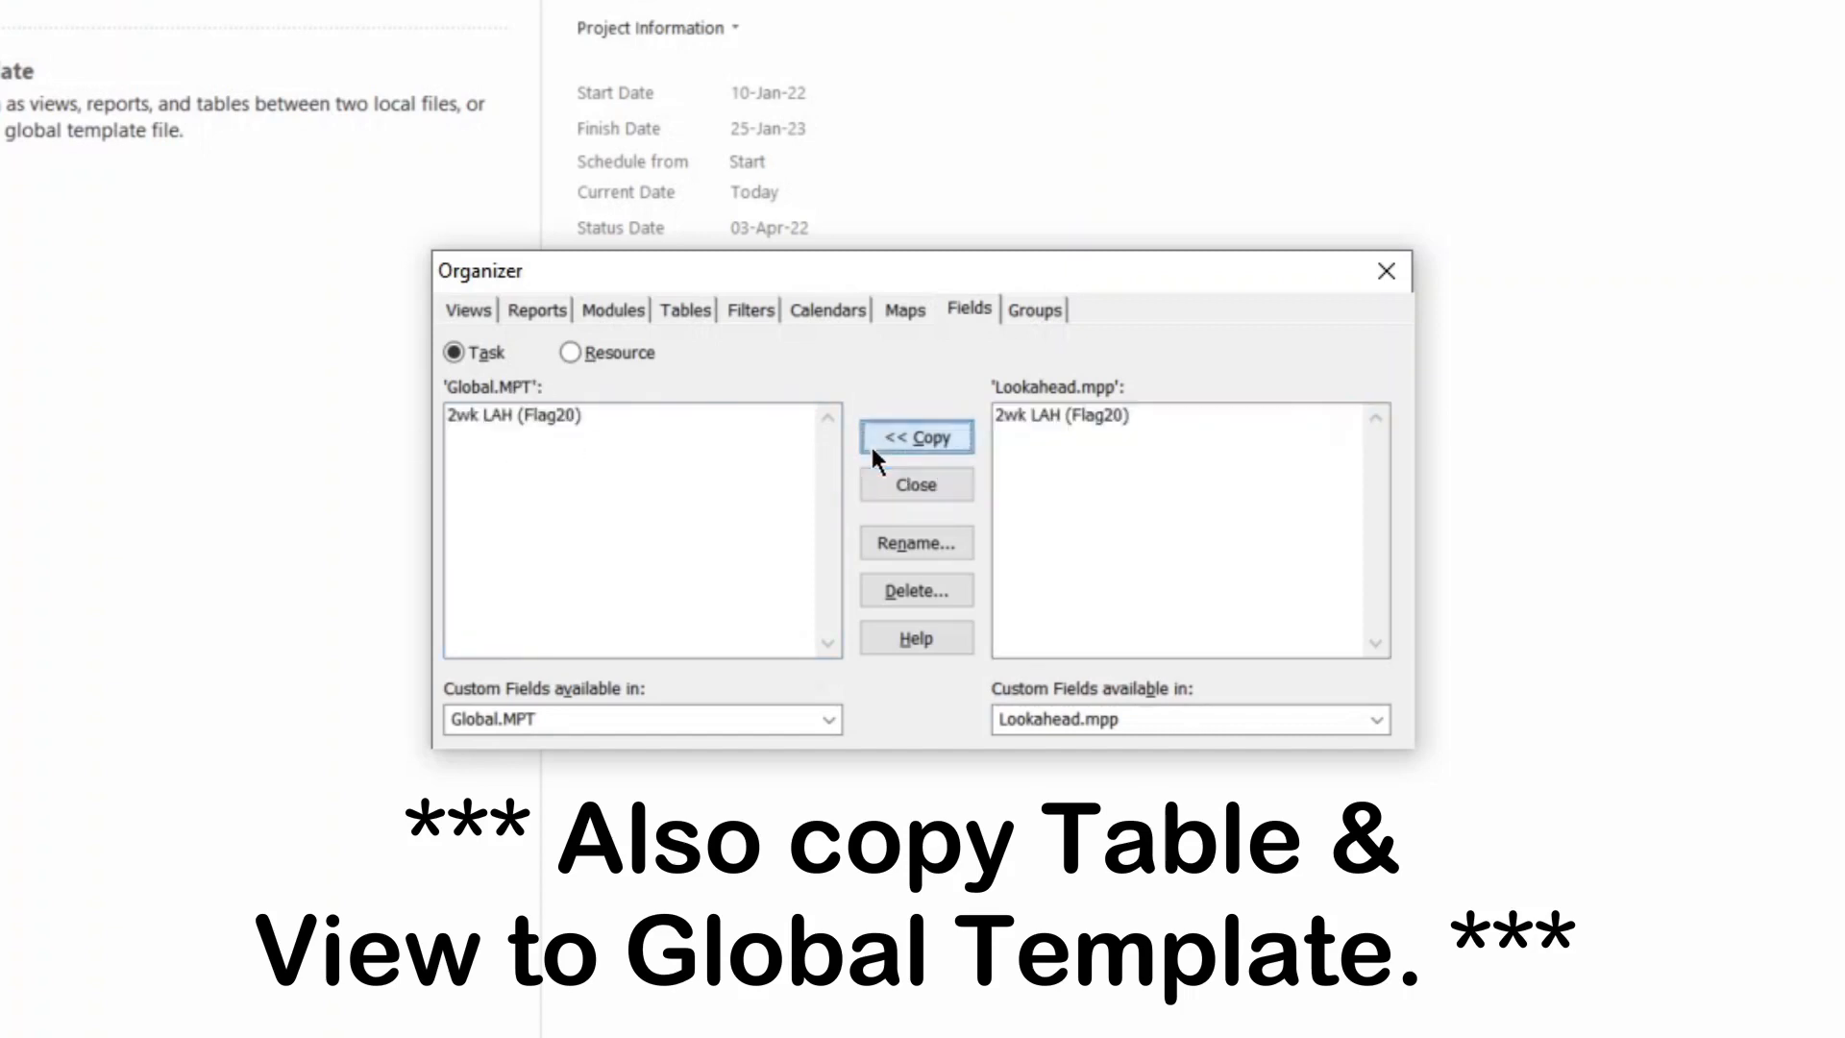
Copy the 2-week Lookahead filter from Lookahead.mpp to Global.MPT and close the Organizer
{"action": "left_click", "coordinate": [746, 314]}
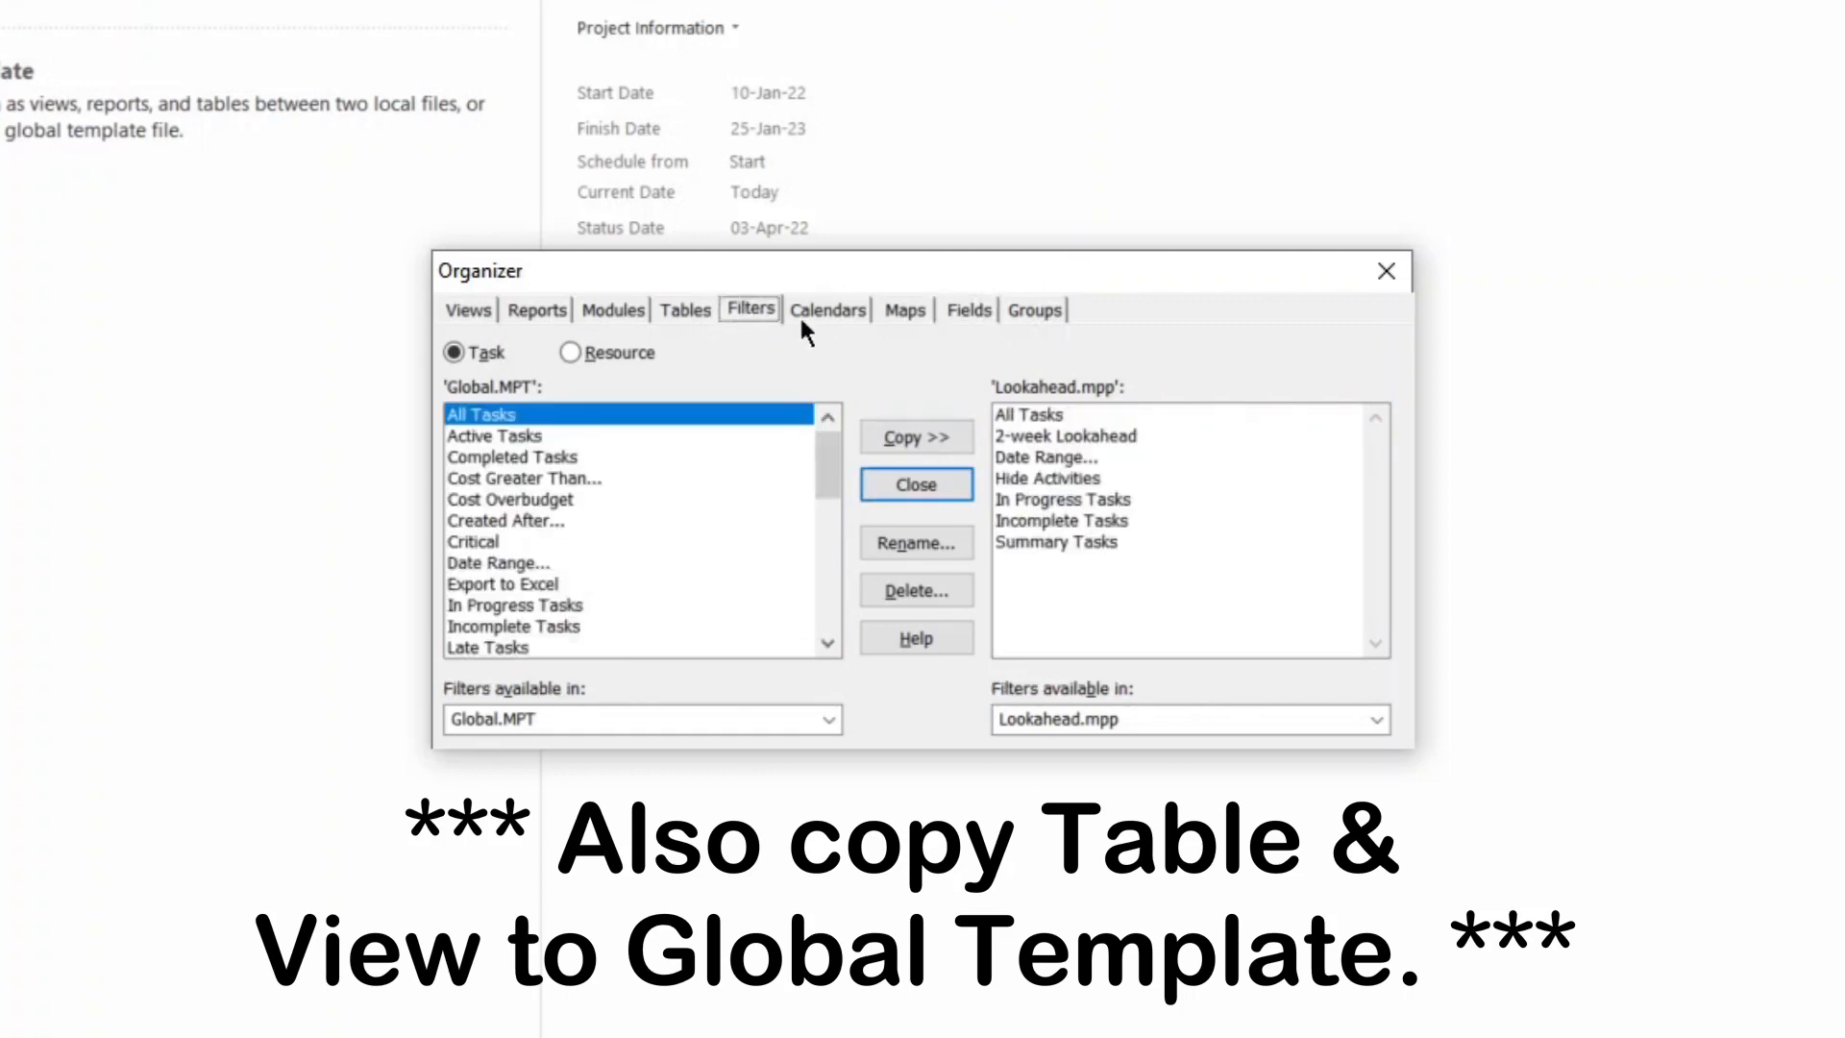
{"action": "left_click", "coordinate": [1072, 438]}
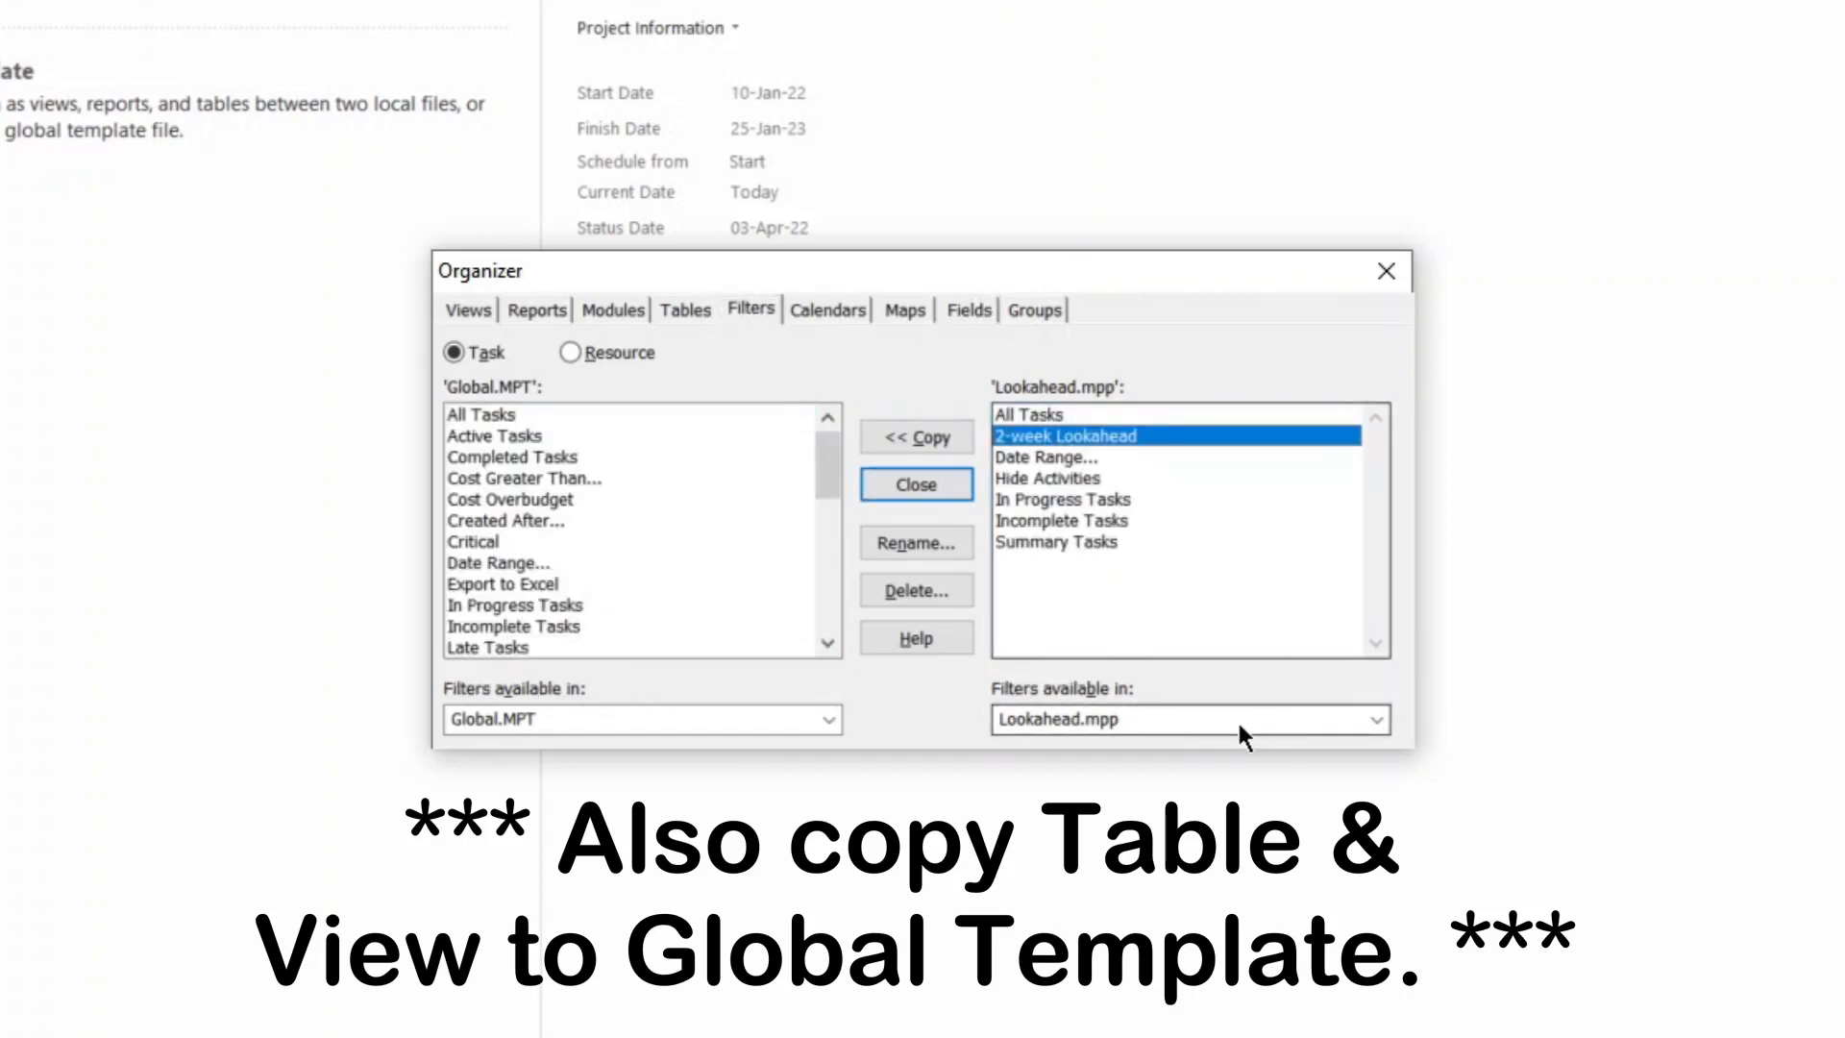
{"action": "left_click", "coordinate": [931, 432]}
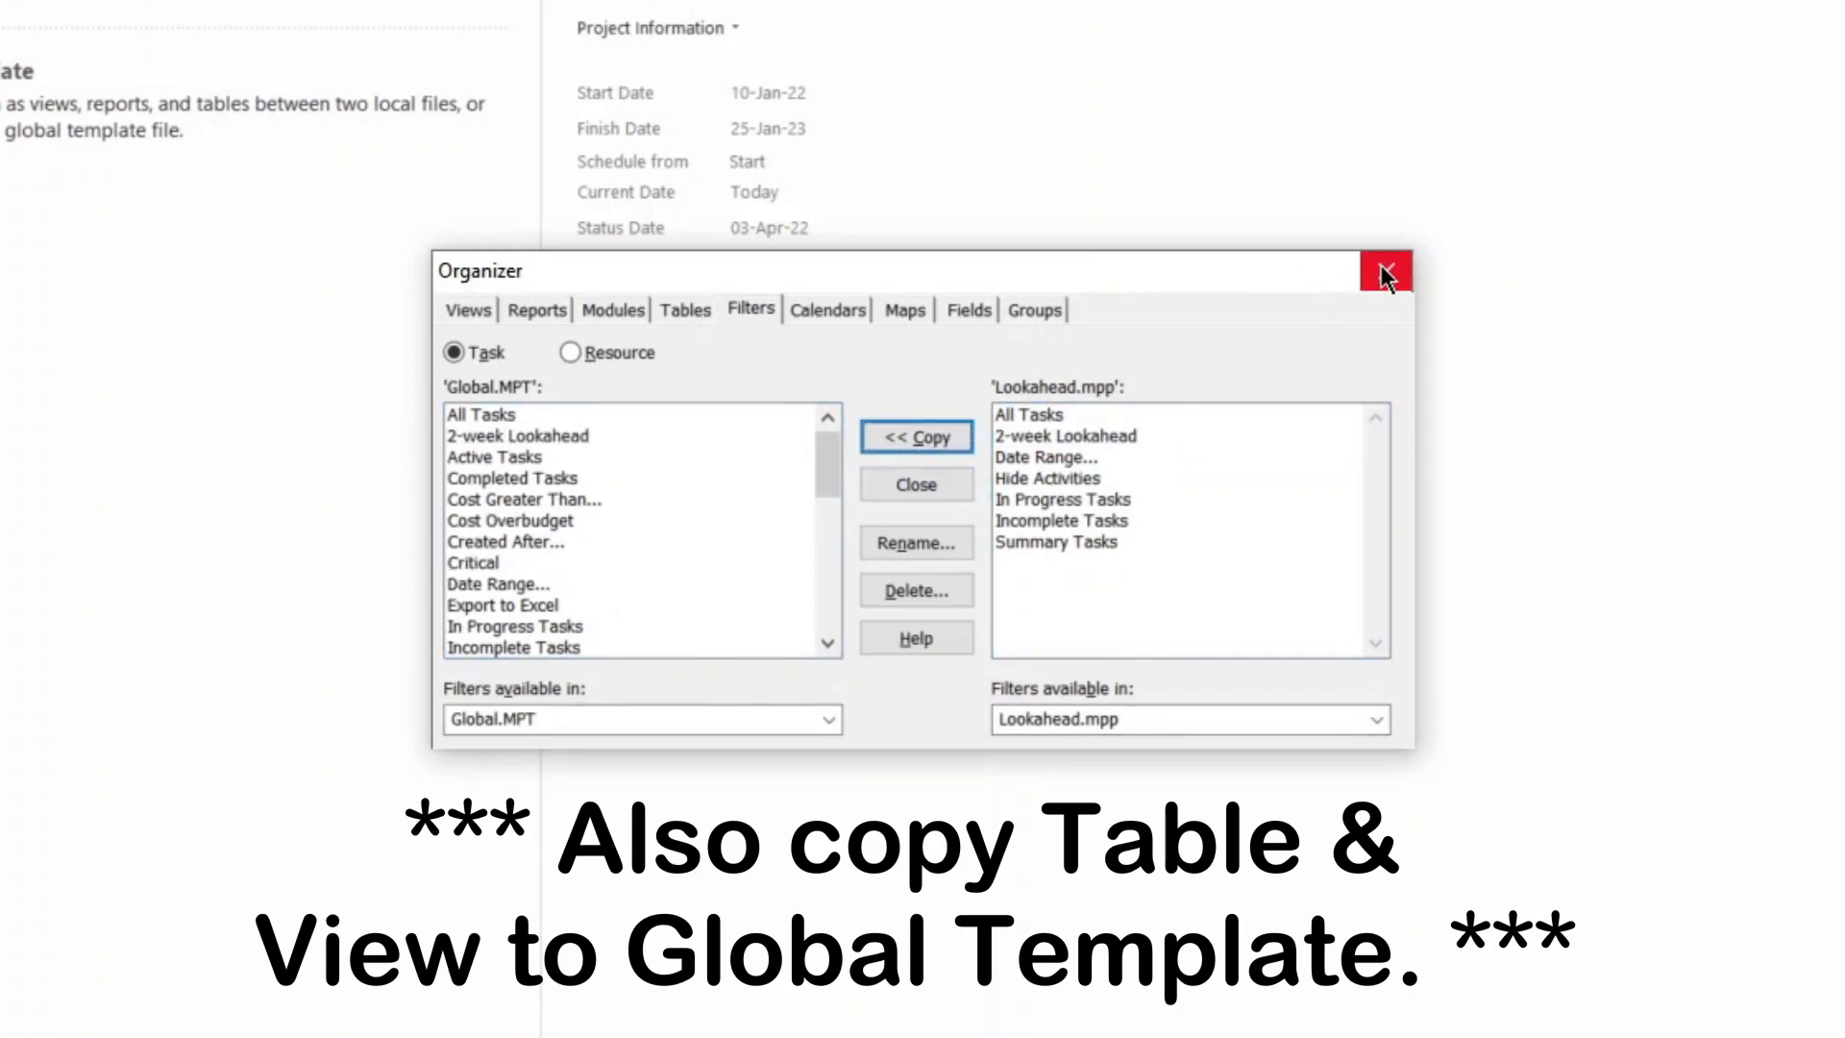
{"action": "left_click", "coordinate": [910, 482]}
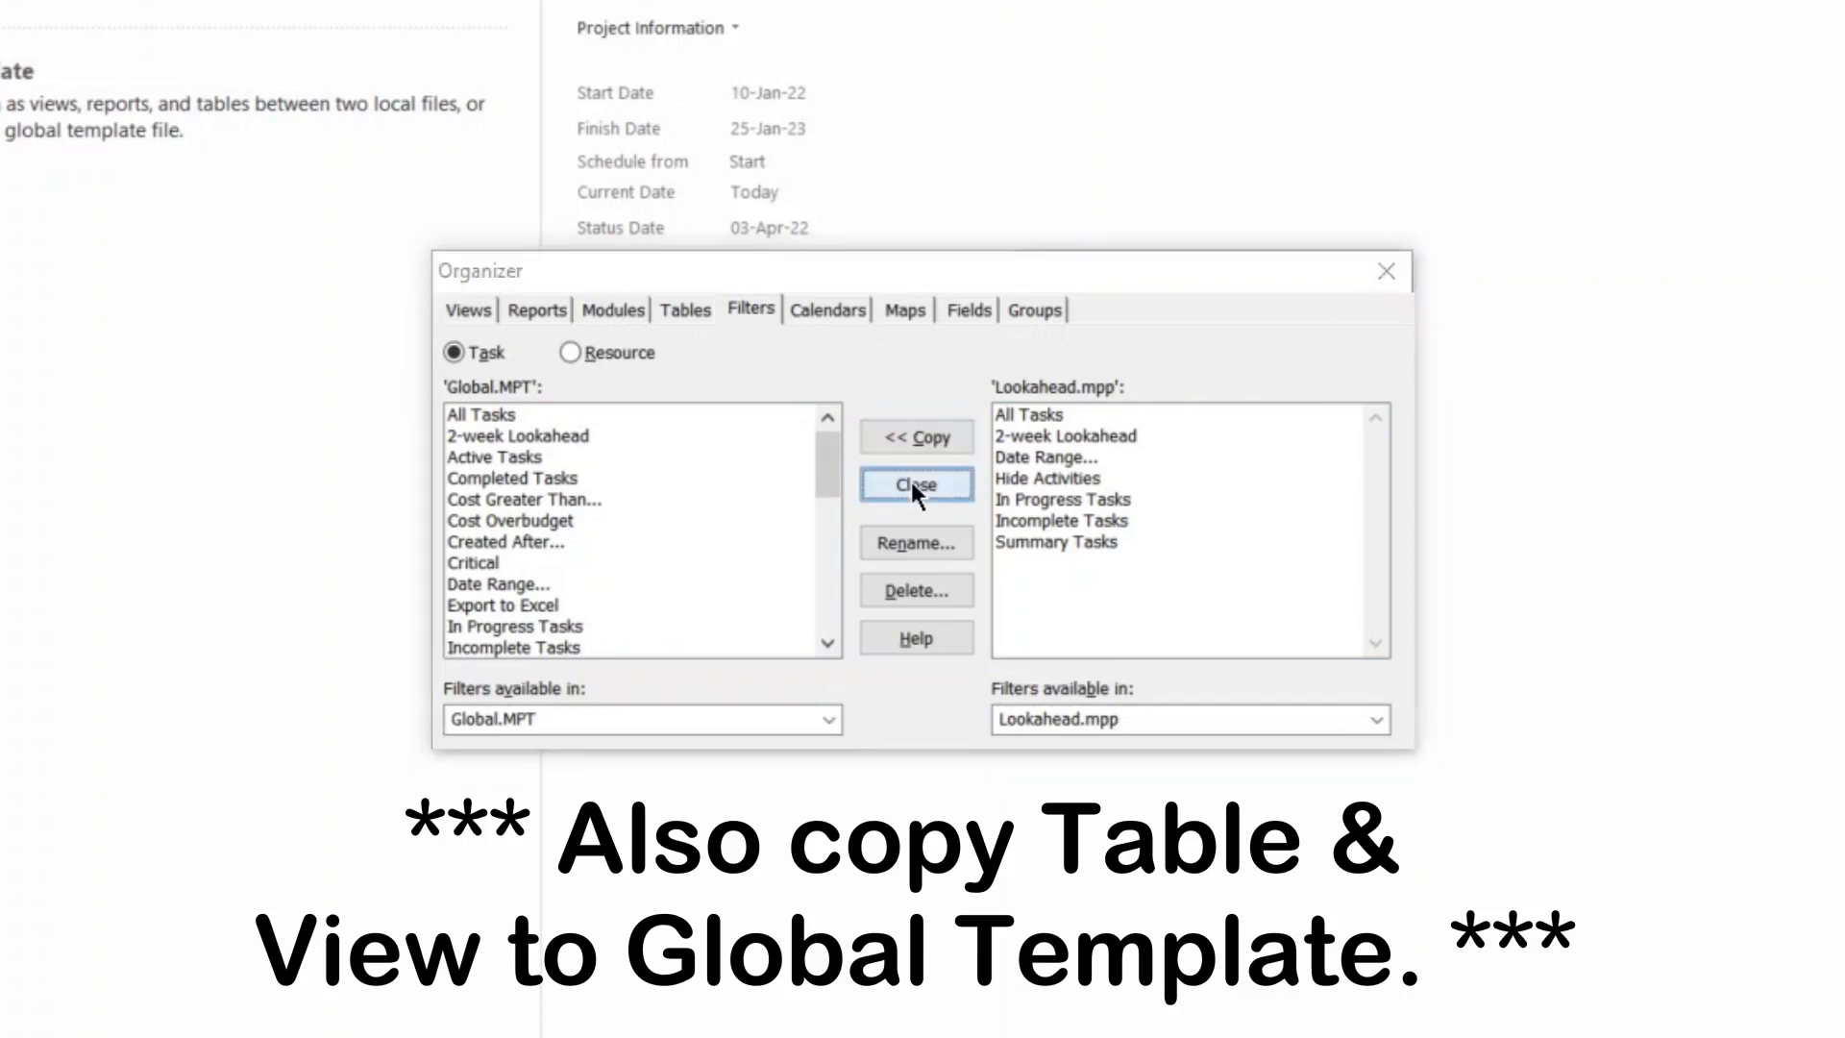
Return to the schedule and save the Lookahead.mpp project
{"action": "left_click", "coordinate": [77, 34]}
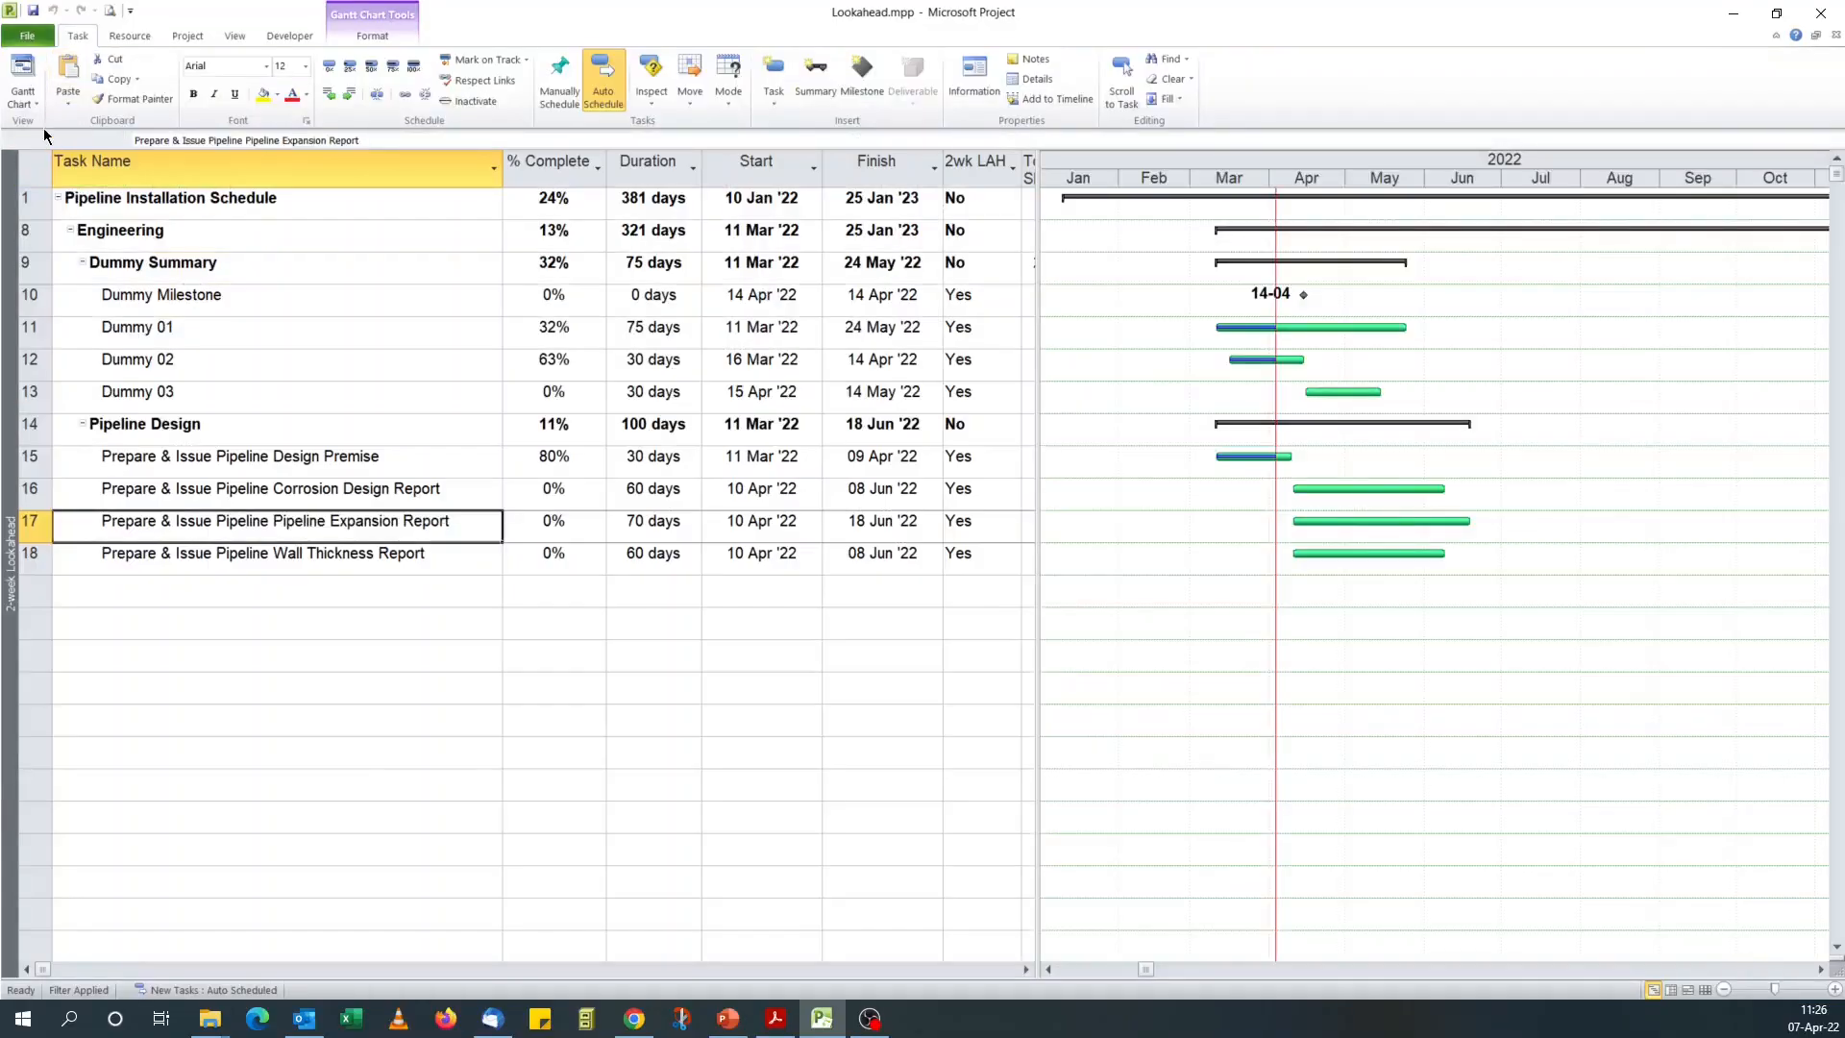
{"action": "left_click", "coordinate": [33, 14]}
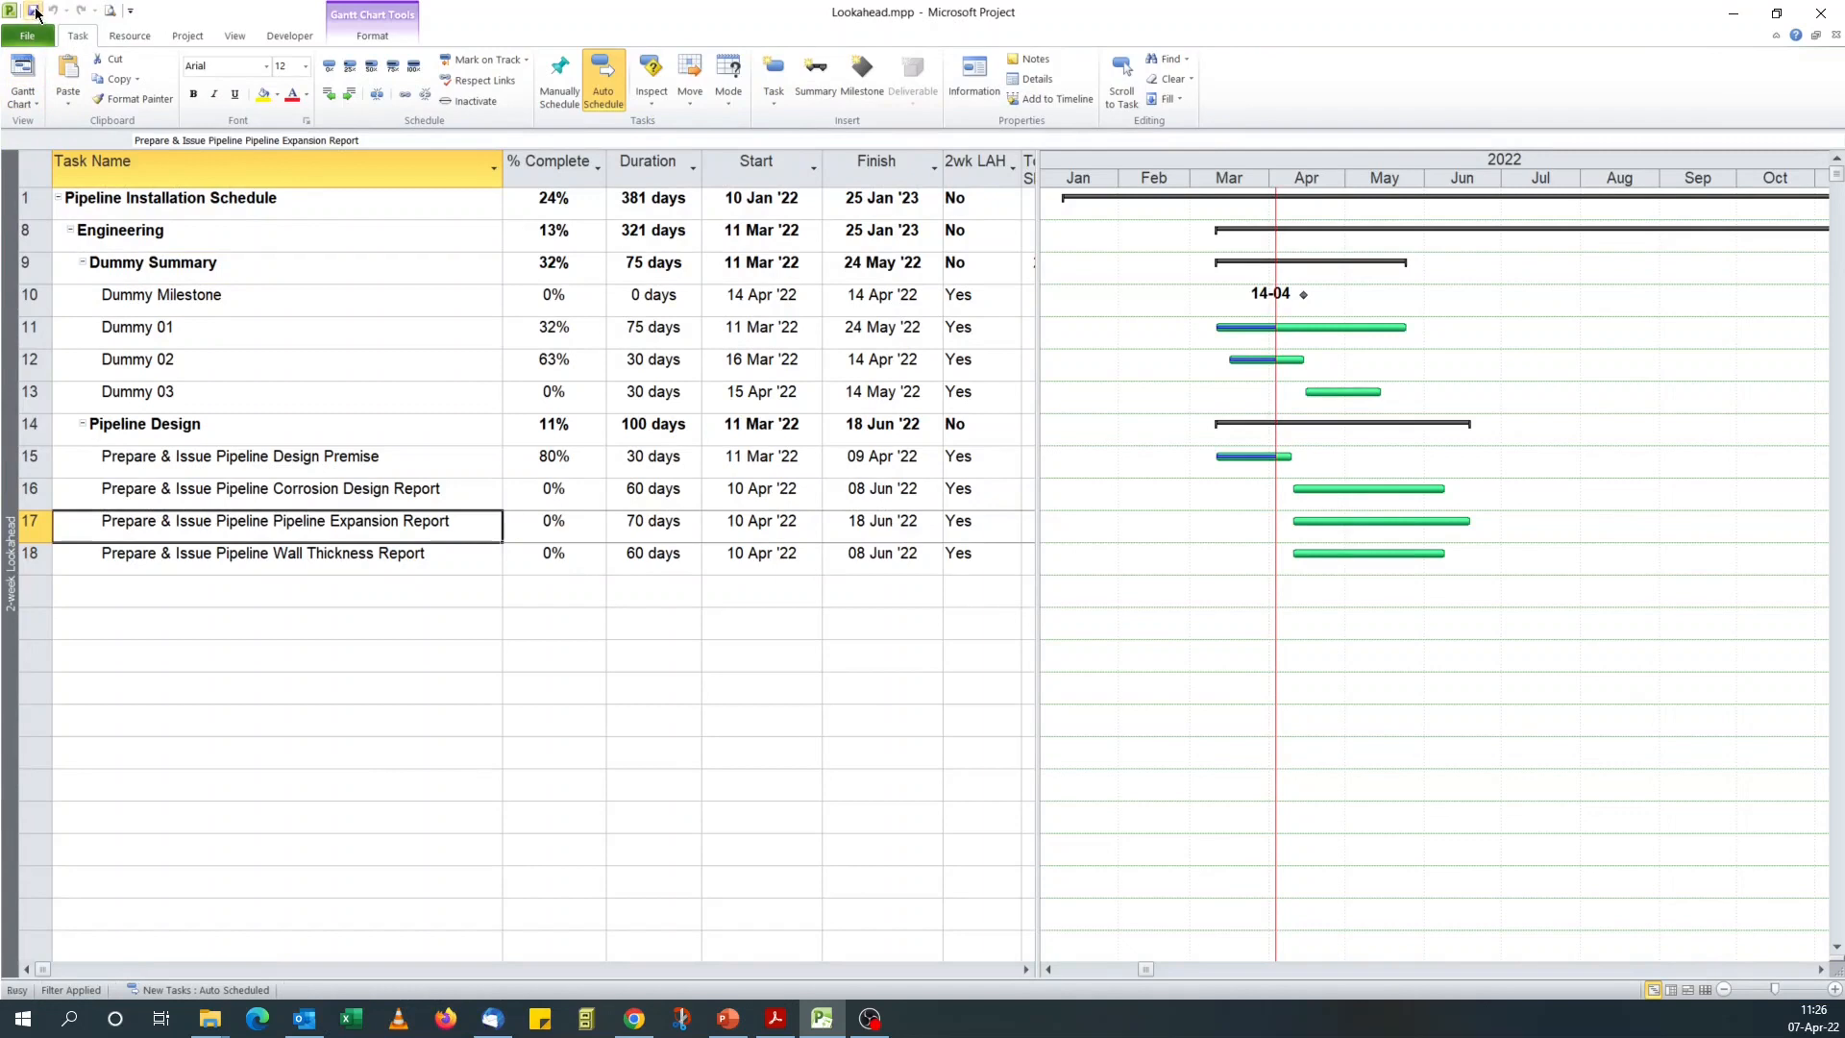
{"action": "left_click", "coordinate": [290, 402]}
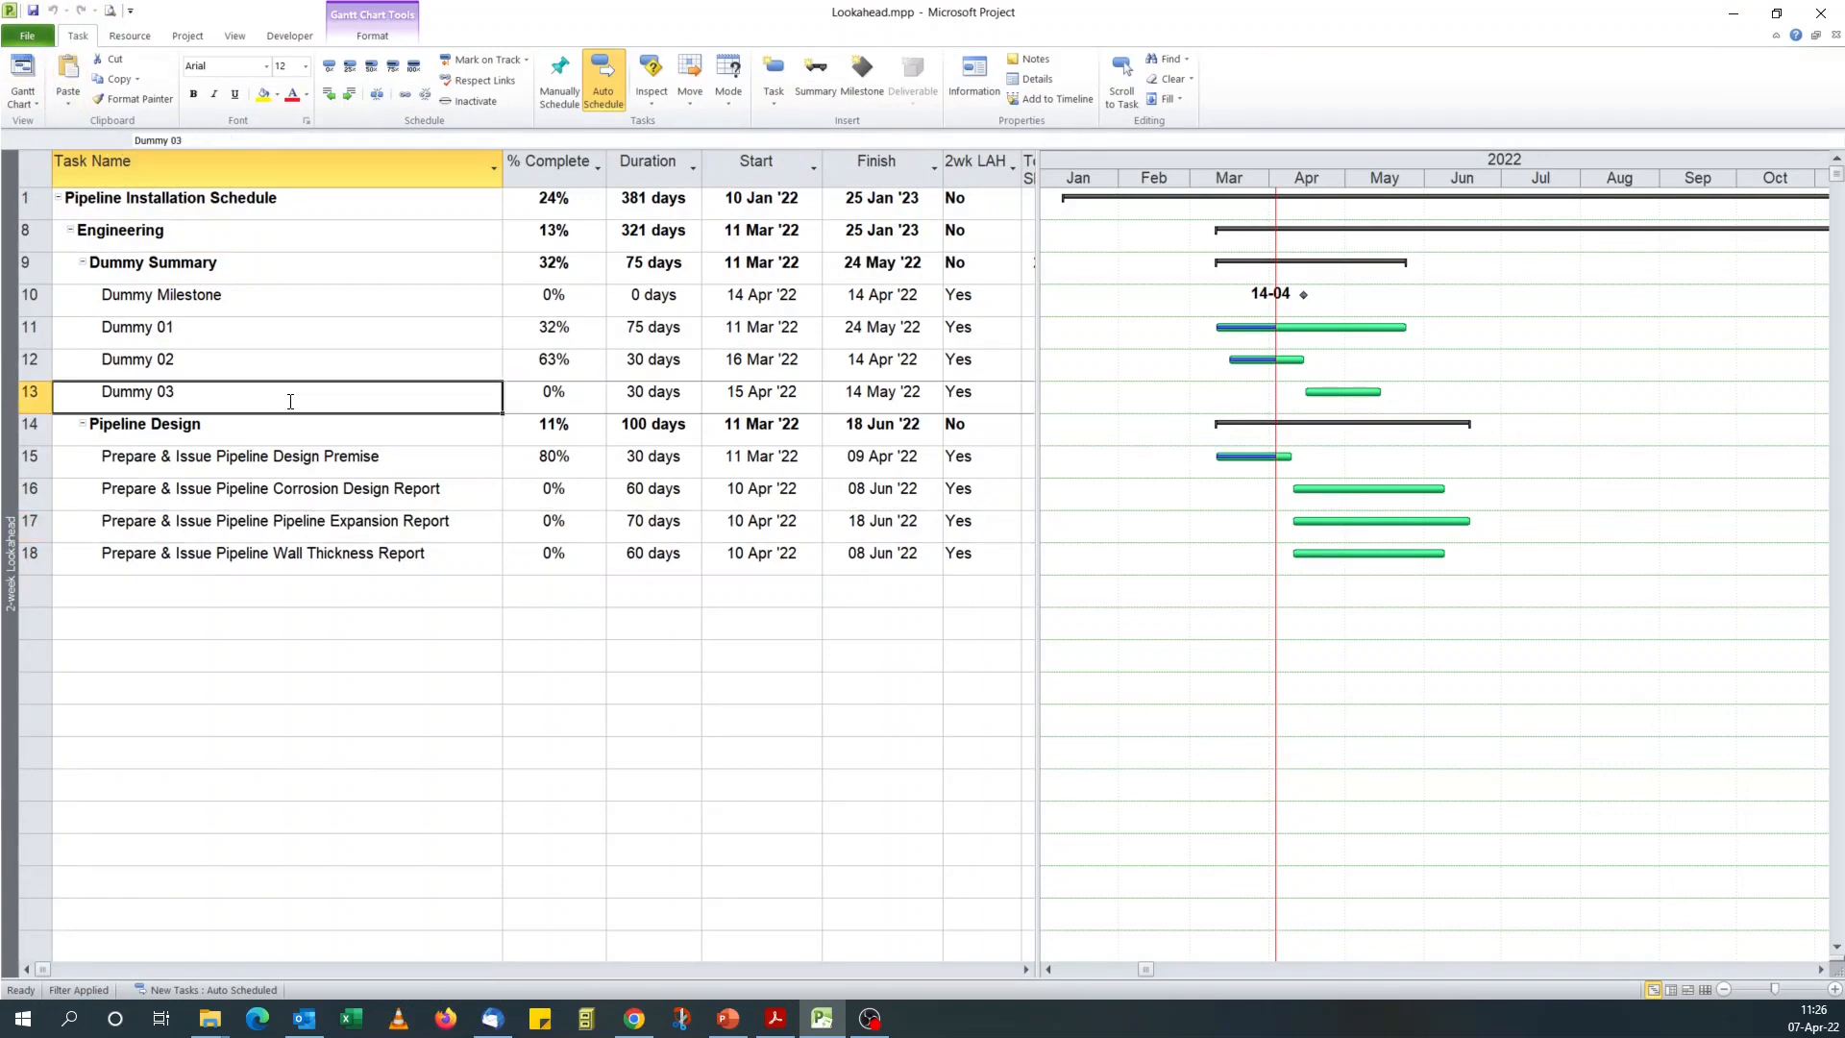
Create a new blank project and set its new tasks to Auto Scheduled
{"action": "key", "text": "ctrl+n"}
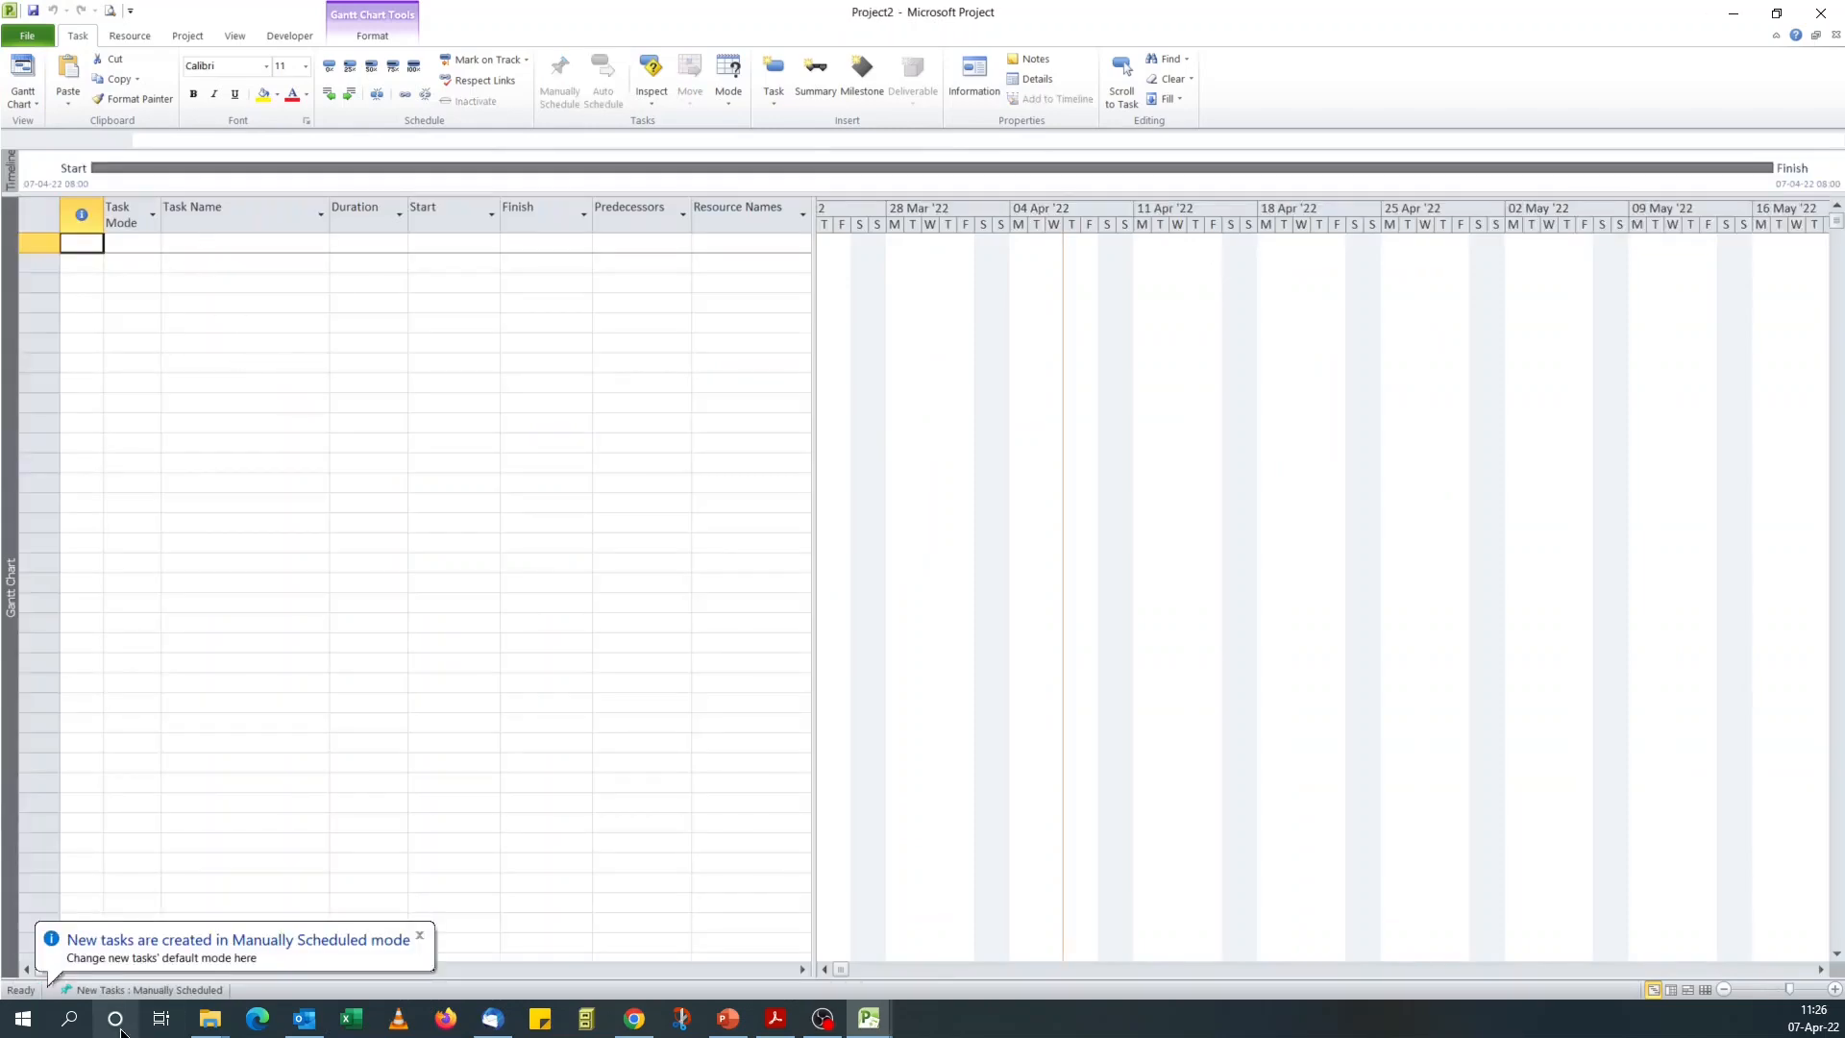
{"action": "left_click", "coordinate": [130, 990]}
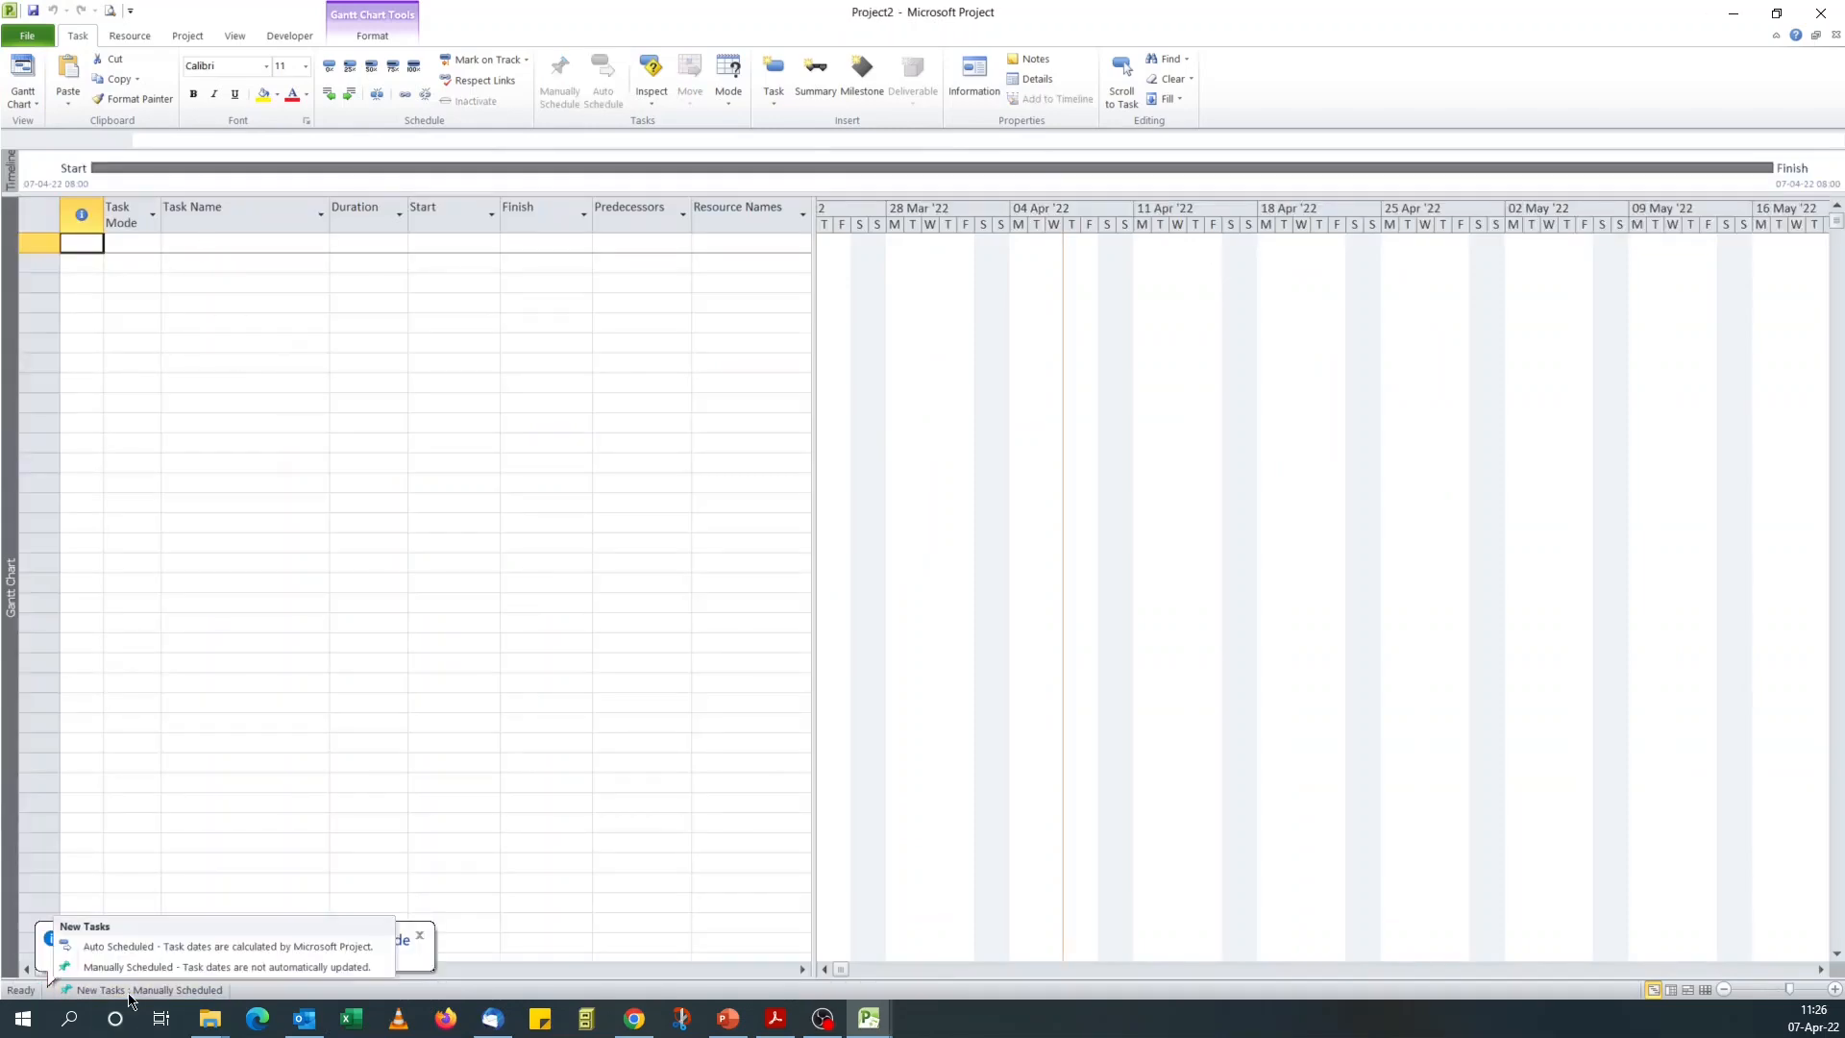
{"action": "left_click", "coordinate": [135, 946]}
Fill the first 13 rows with tasks named Task1 and link them in sequence
{"action": "left_click", "coordinate": [187, 250]}
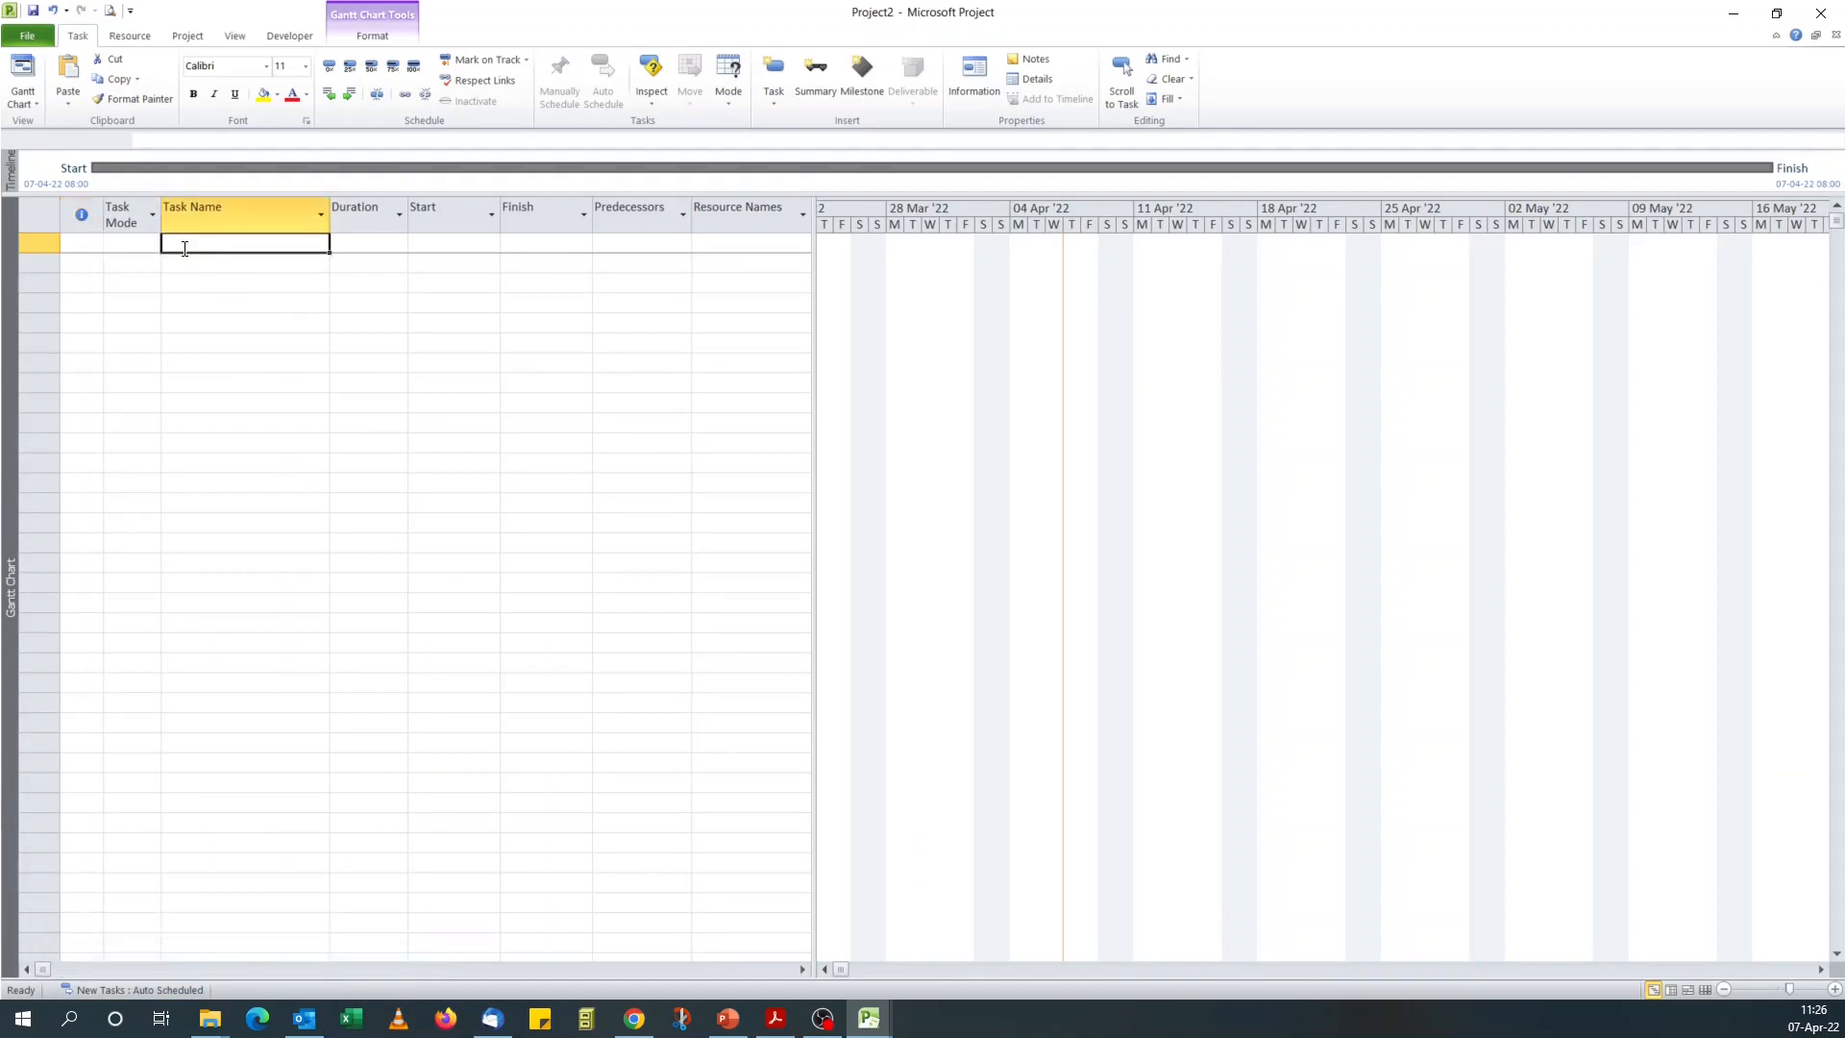
{"action": "type", "text": "Task1"}
{"action": "key", "text": "Return"}
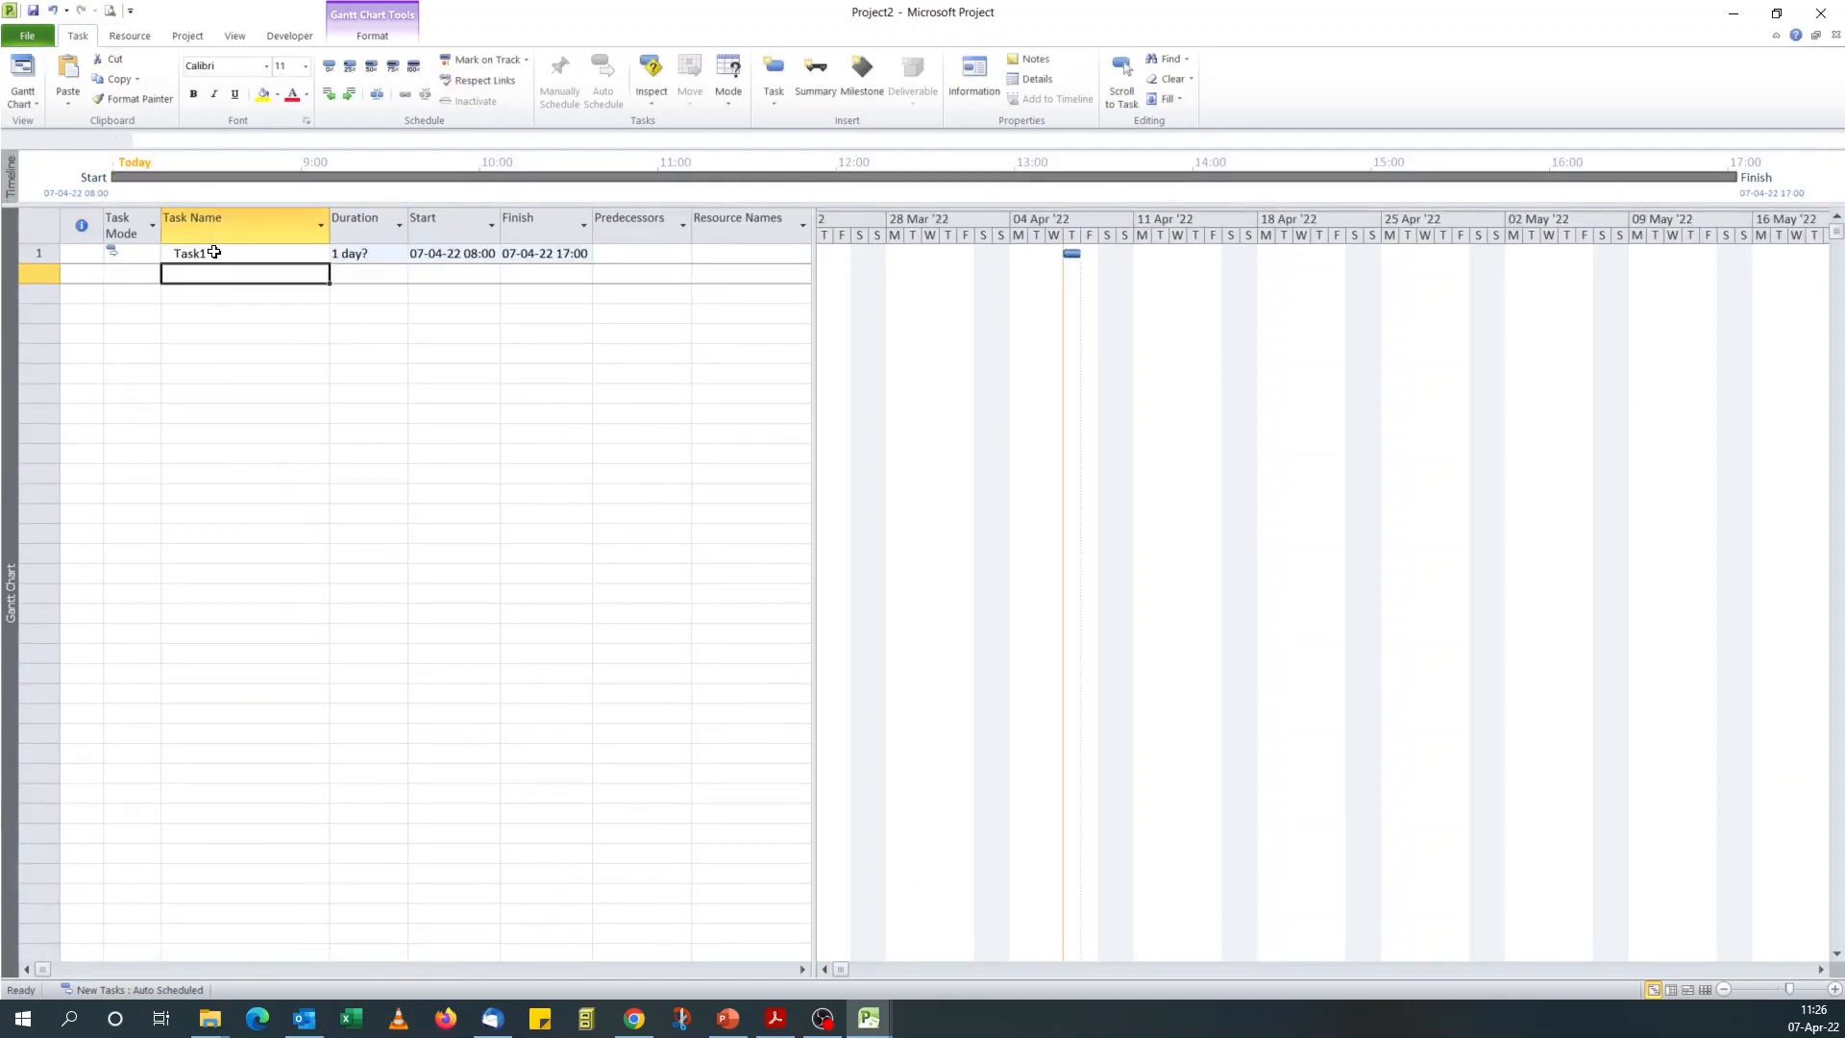
{"action": "left_click", "coordinate": [213, 251]}
{"action": "left_click_drag", "start_coordinate": [330, 262], "coordinate": [346, 504]}
{"action": "left_click", "coordinate": [405, 96]}
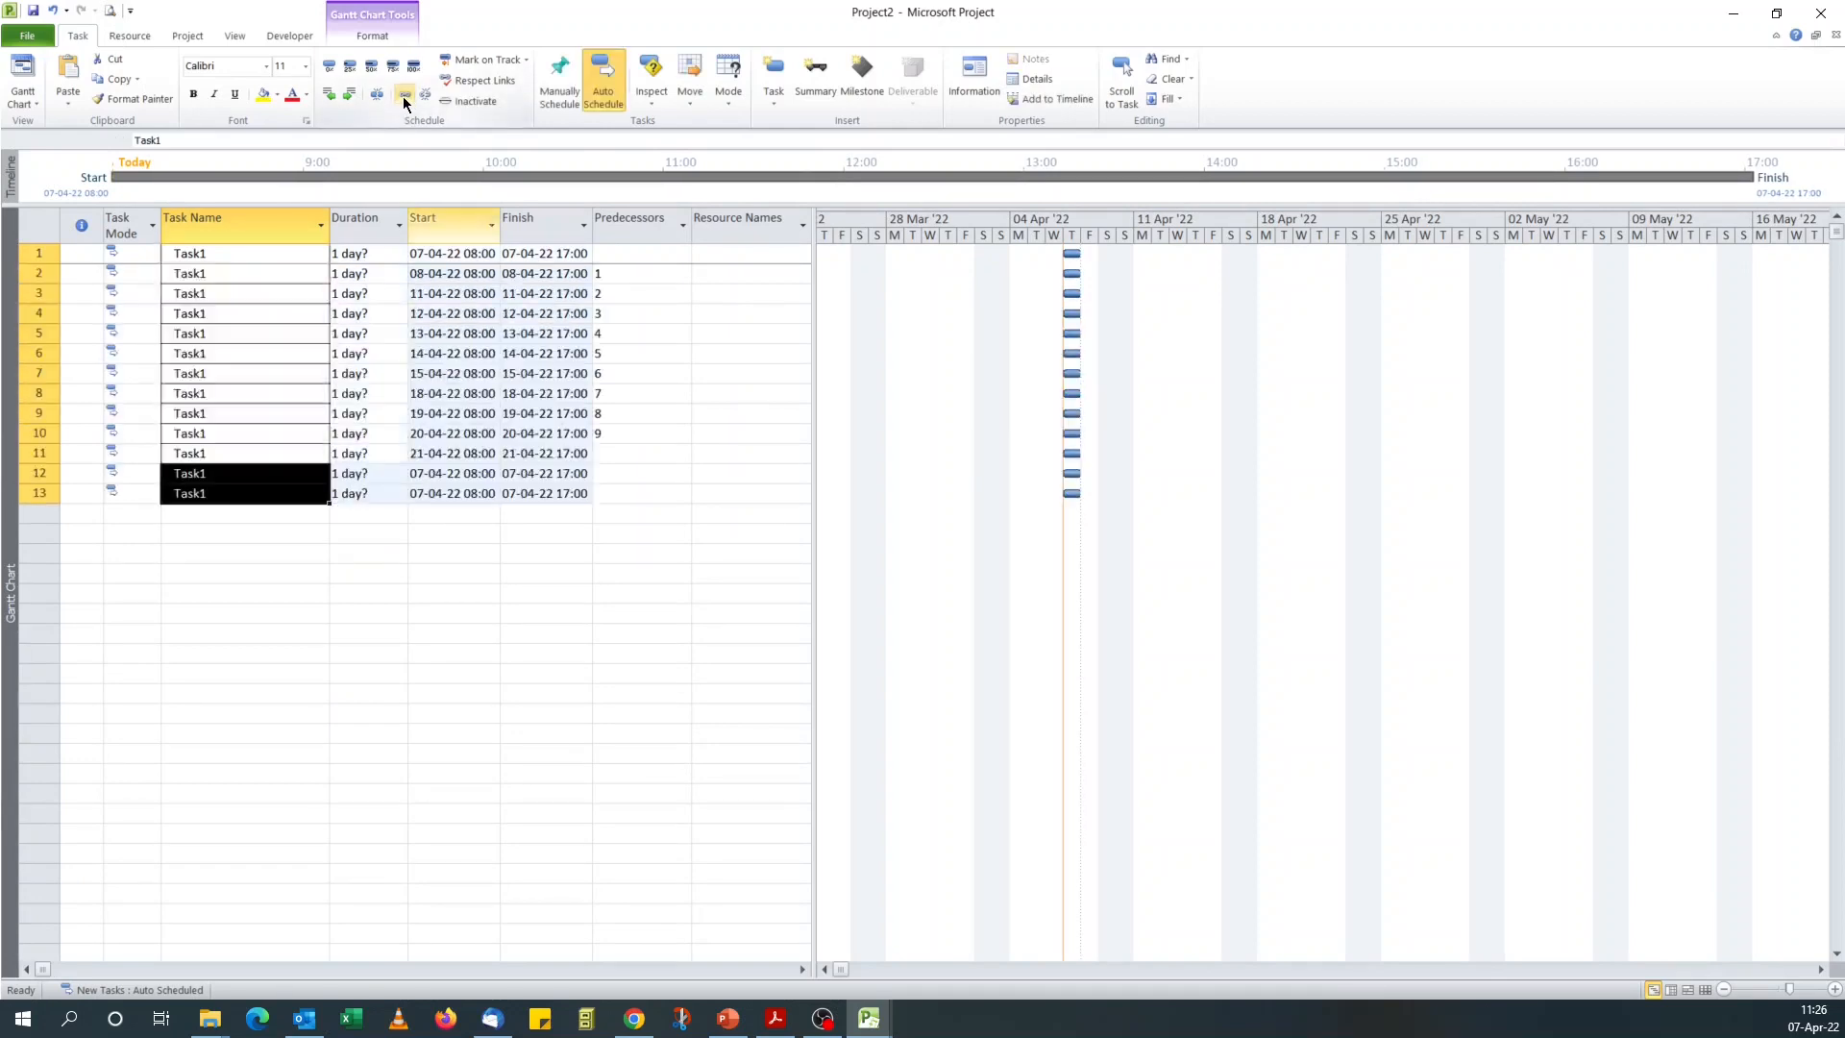
Set the duration of all 13 tasks to 5 days
{"action": "left_click", "coordinate": [362, 254]}
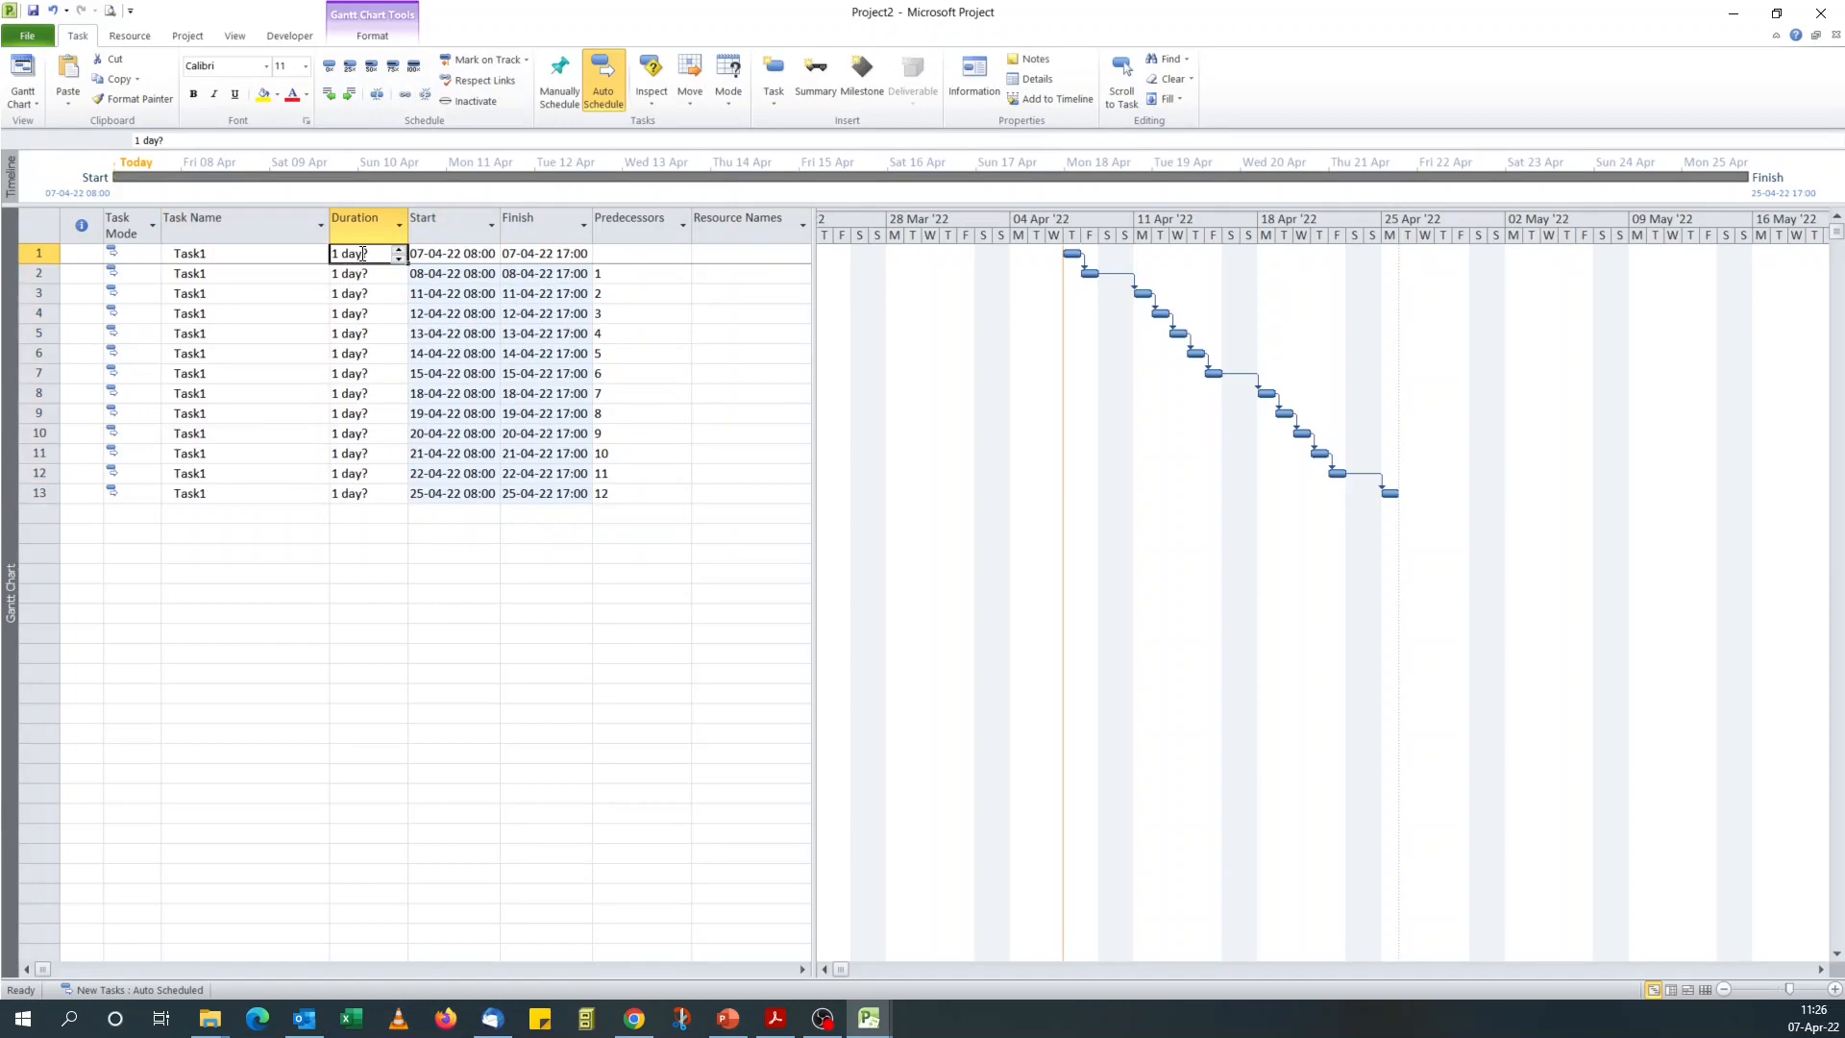
{"action": "type", "text": "5"}
{"action": "key", "text": "Return"}
{"action": "type", "text": "5"}
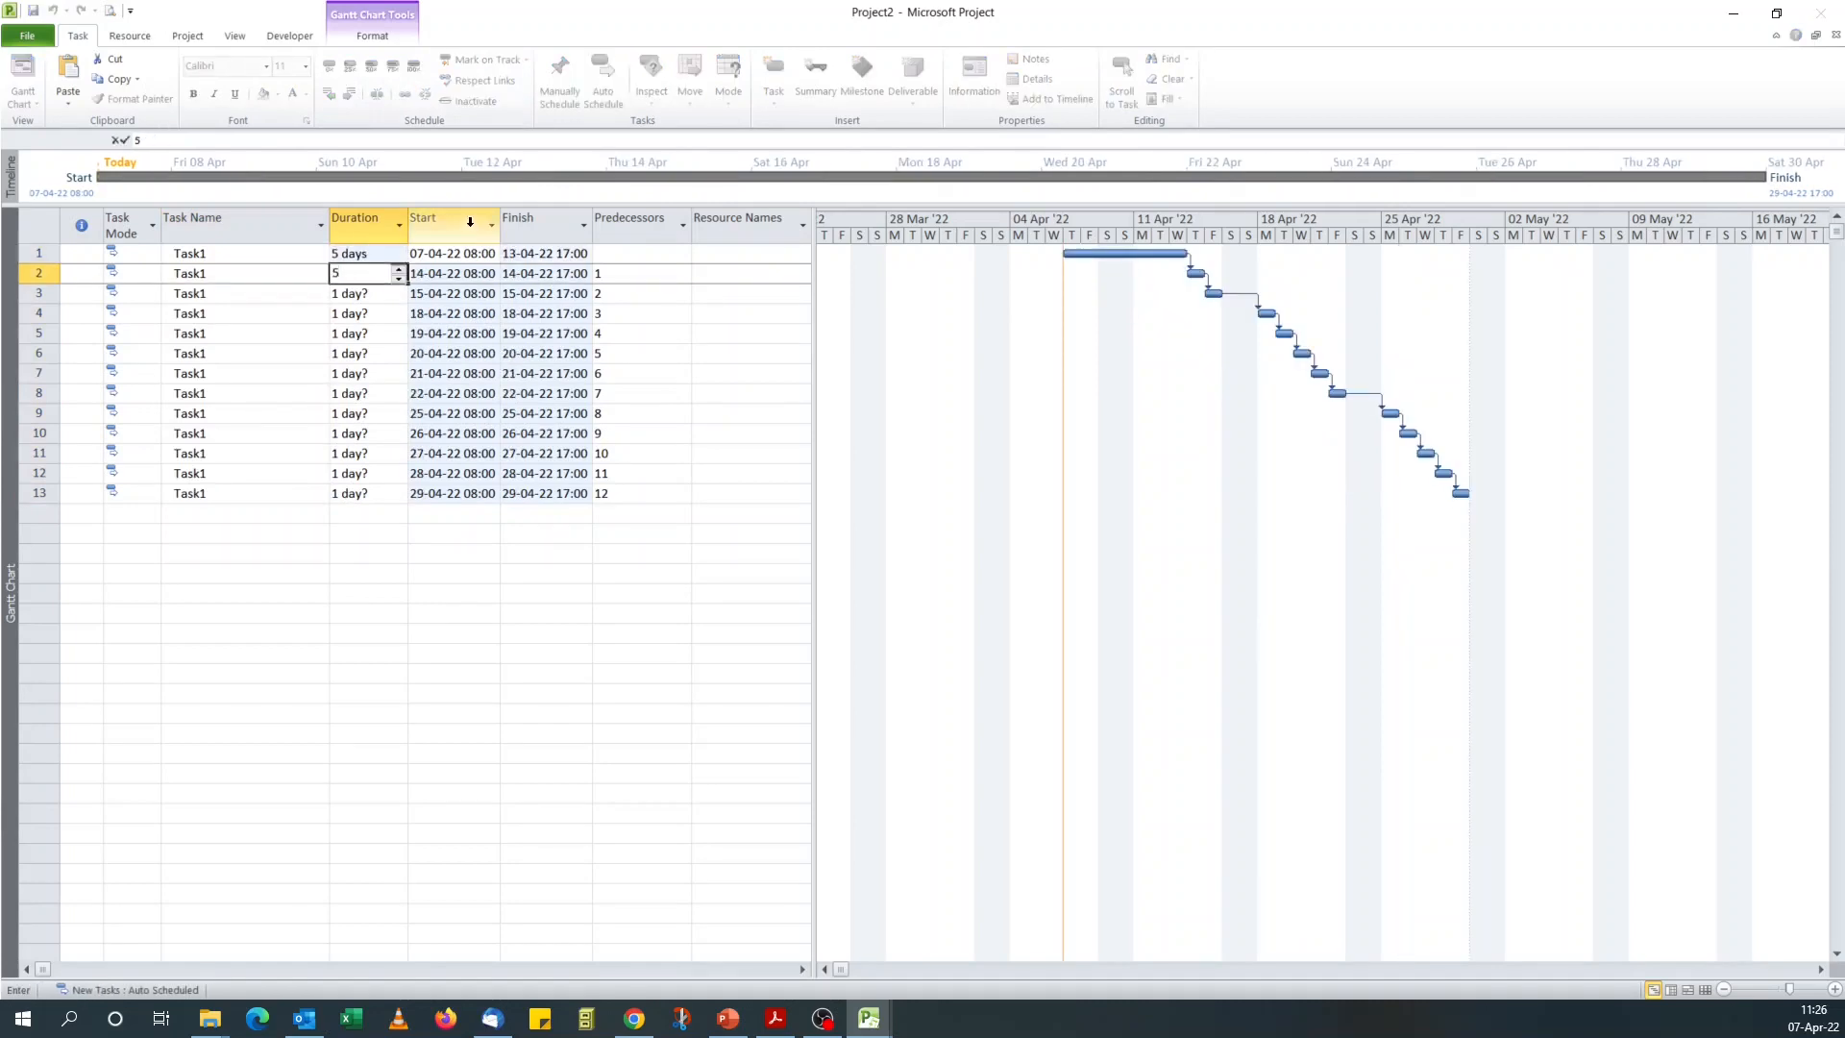
{"action": "left_click", "coordinate": [371, 324]}
{"action": "left_click_drag", "start_coordinate": [356, 256], "coordinate": [395, 499]}
{"action": "left_click", "coordinate": [378, 573]}
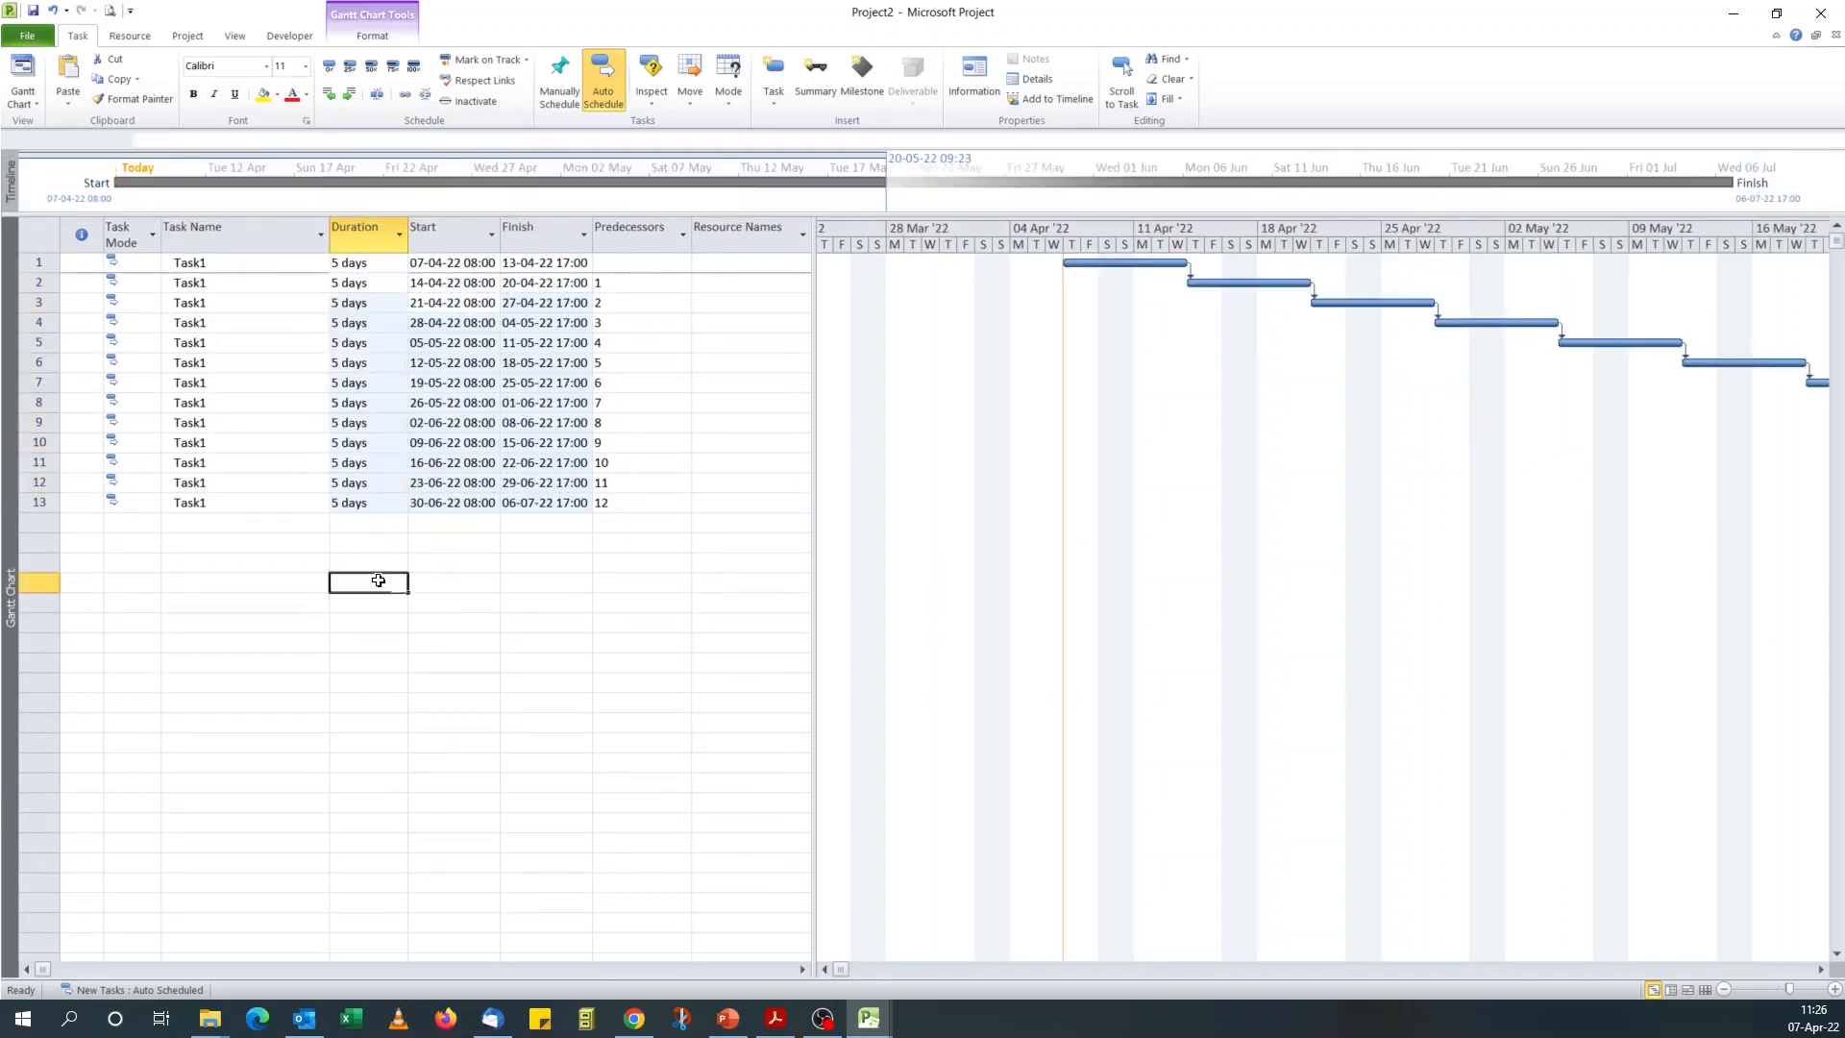
Set the new project's start date to 14-03-22 in the project information and view the rescheduled task bars
{"action": "left_click", "coordinate": [241, 459]}
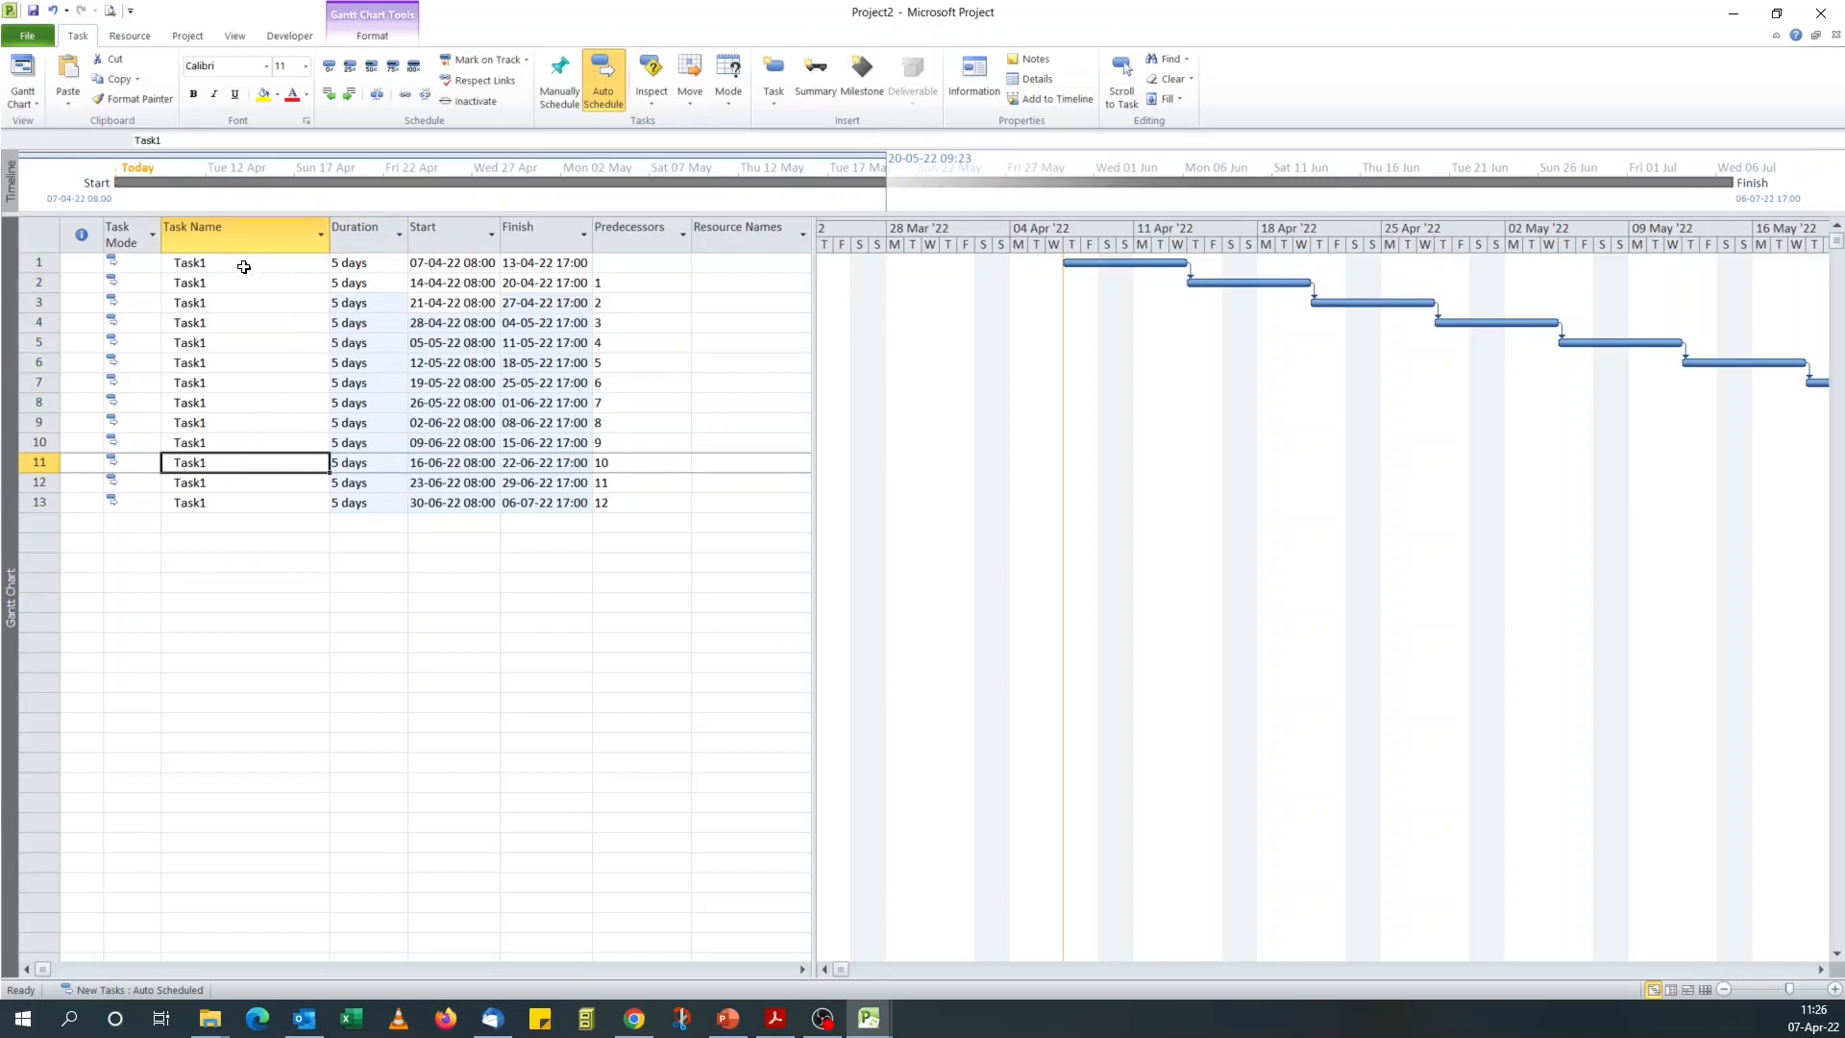
{"action": "left_click", "coordinate": [173, 35]}
{"action": "left_click", "coordinate": [98, 96]}
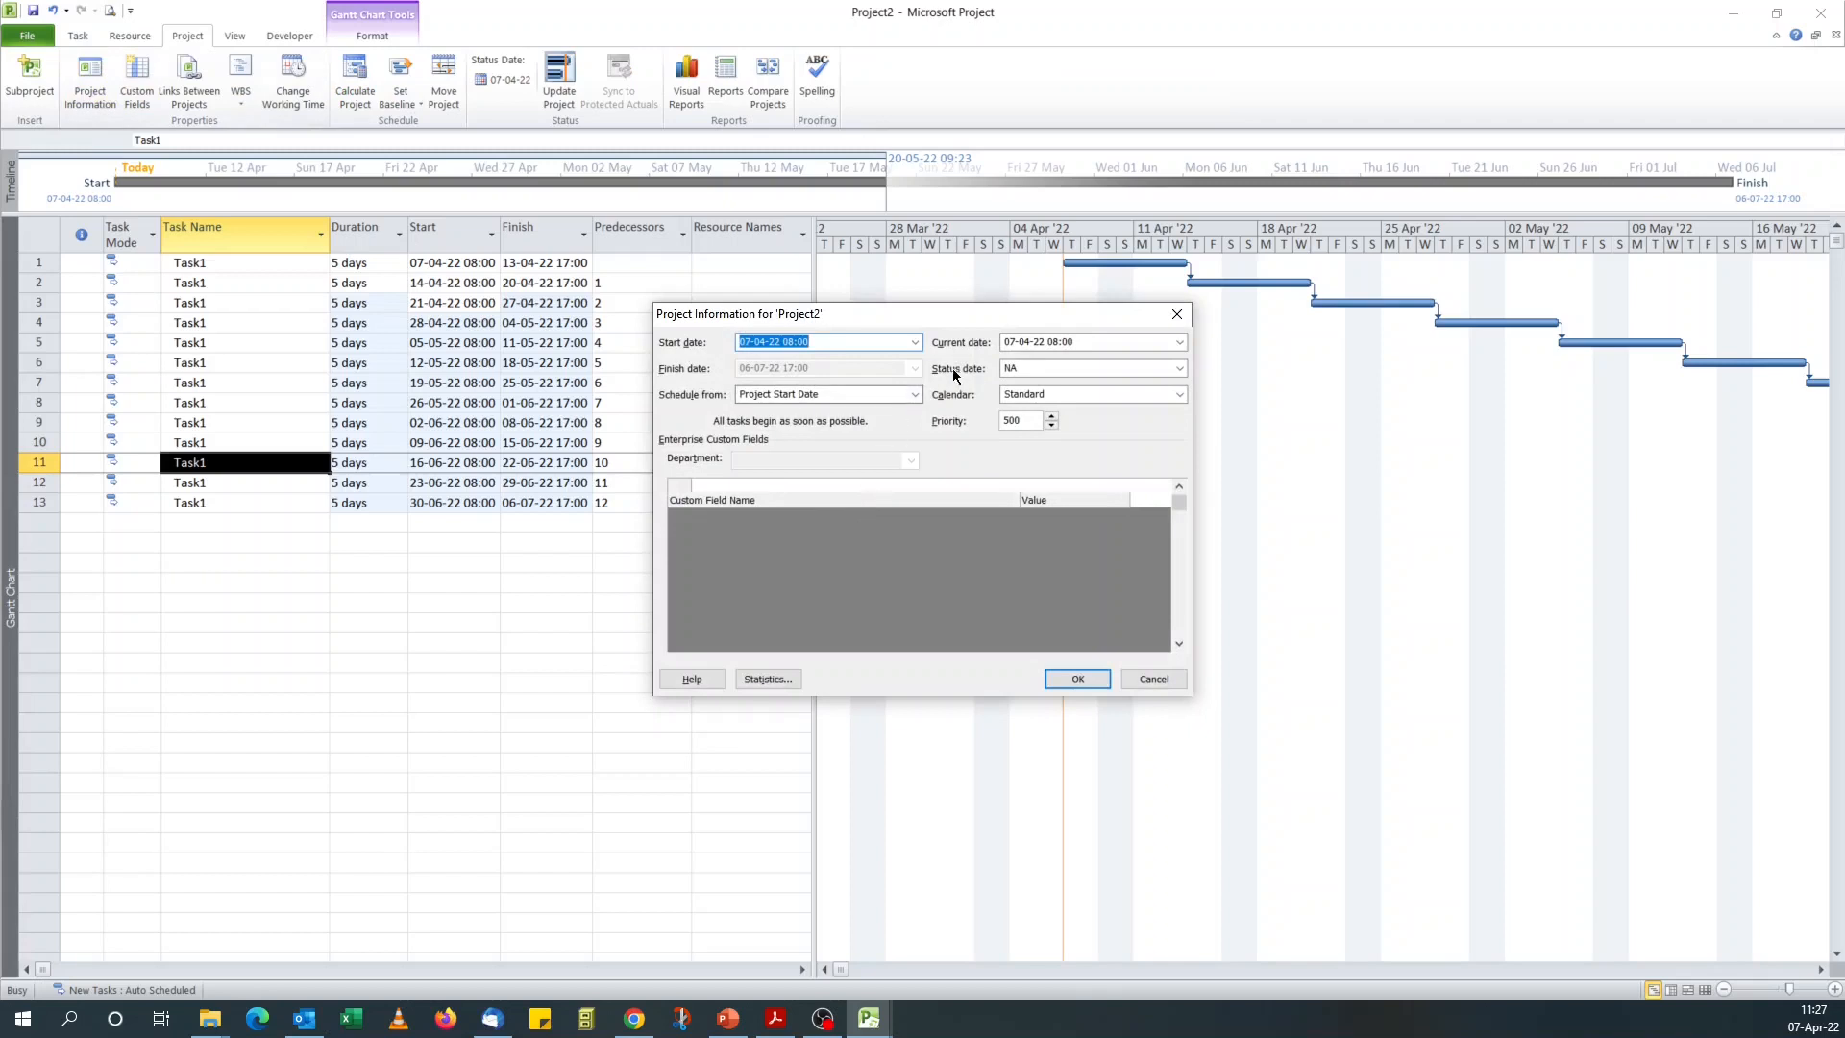
{"action": "left_click", "coordinate": [915, 342]}
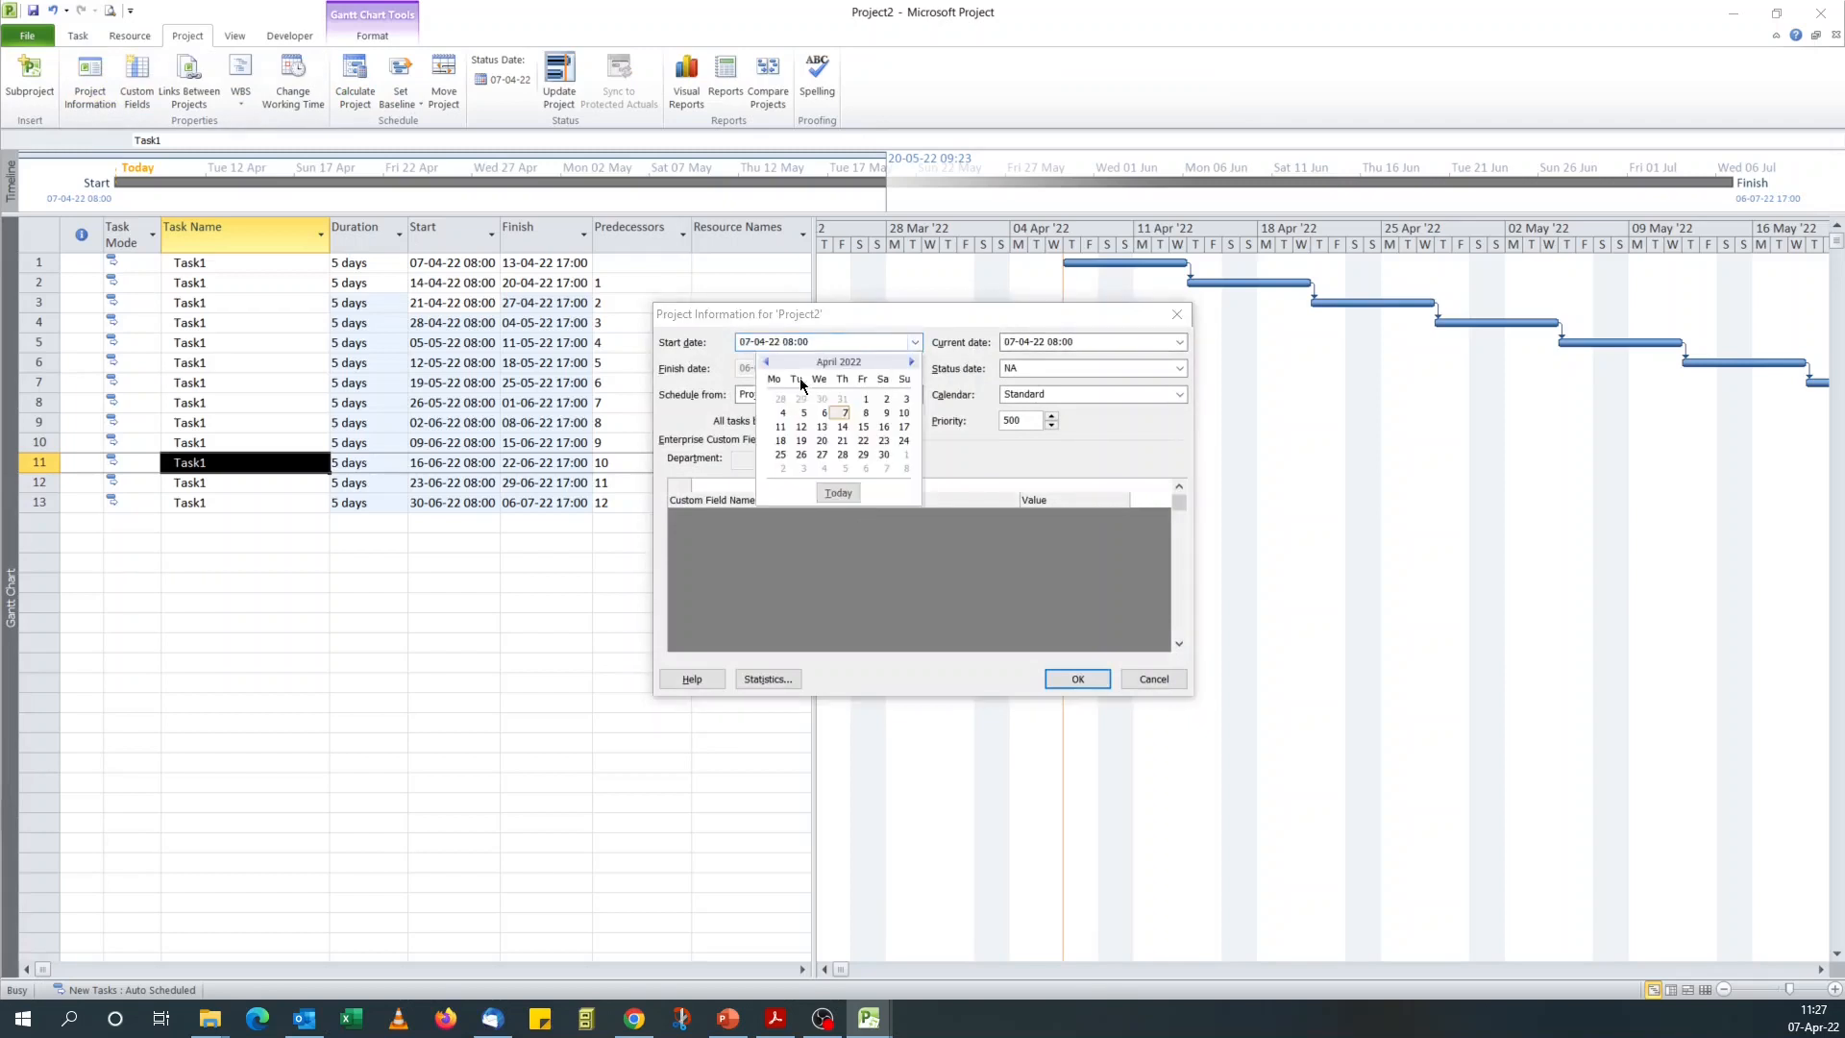
{"action": "left_click", "coordinate": [766, 361]}
{"action": "left_click", "coordinate": [781, 427]}
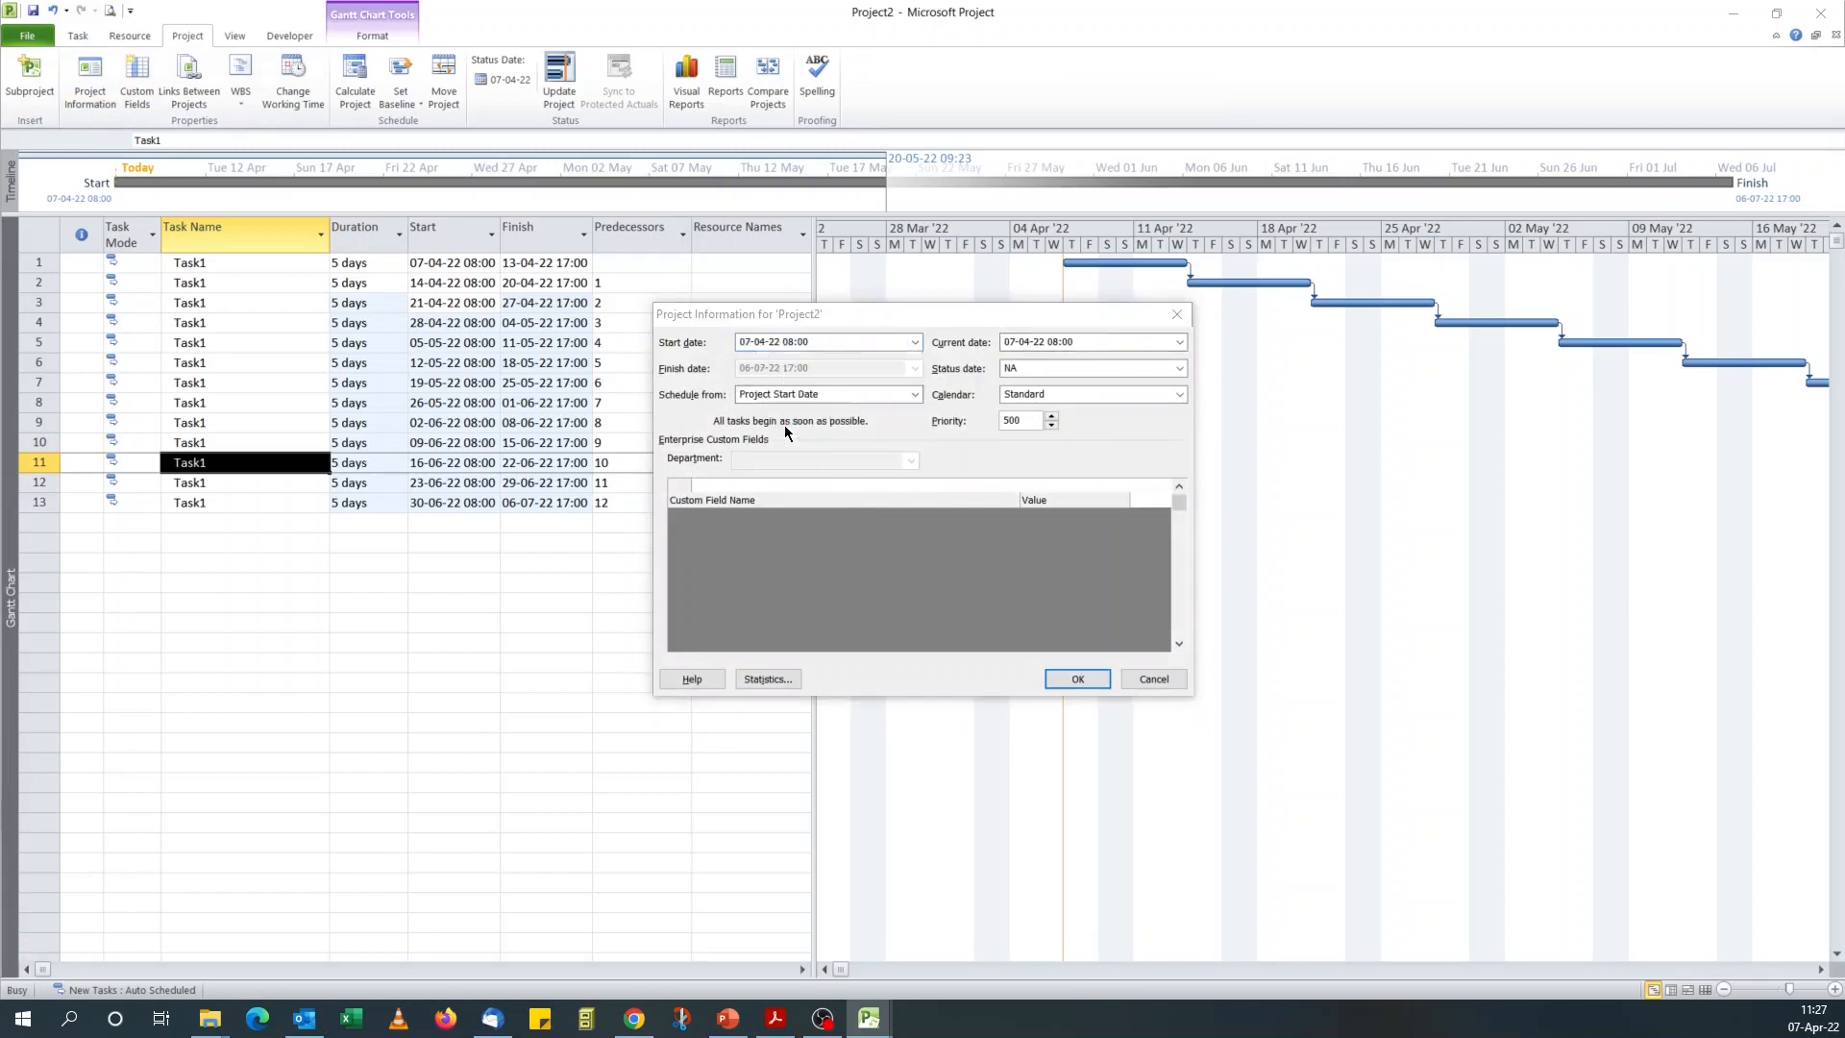
{"action": "left_click", "coordinate": [1070, 683]}
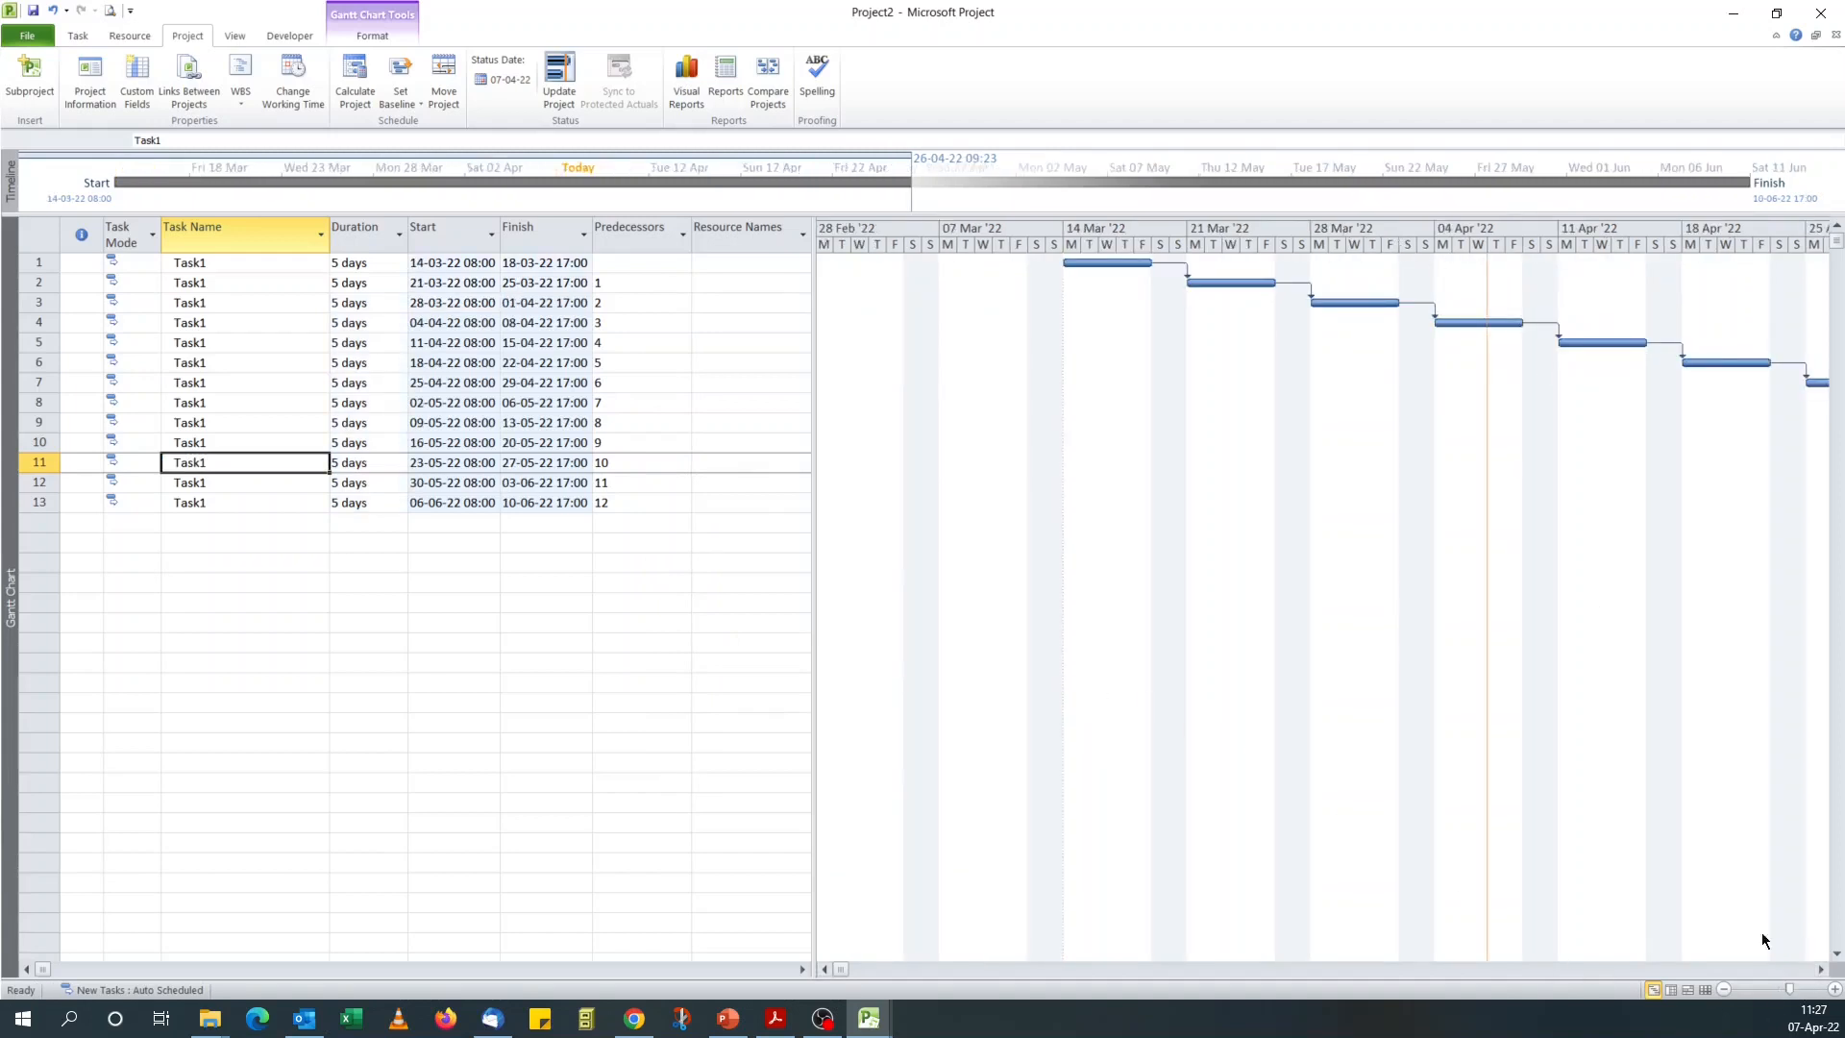
{"action": "left_click", "coordinate": [1820, 970]}
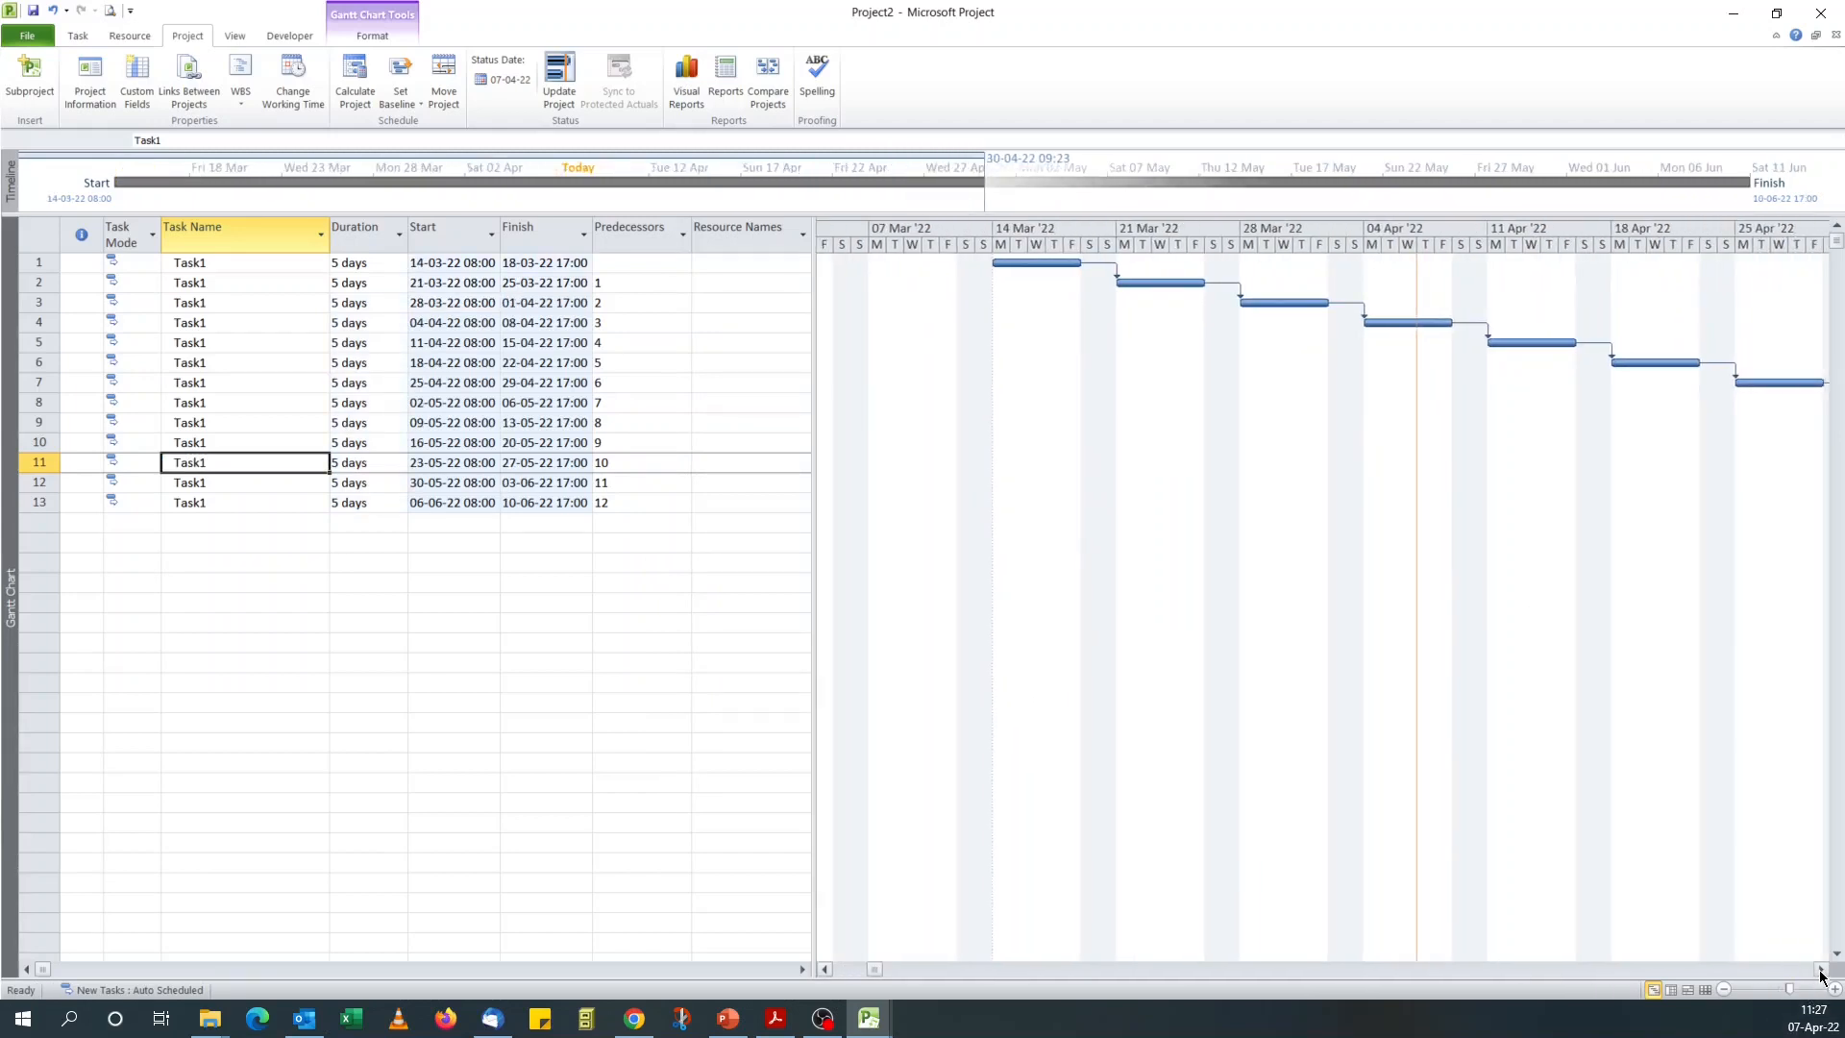
{"action": "left_click", "coordinate": [1820, 970]}
{"action": "left_click", "coordinate": [1819, 970]}
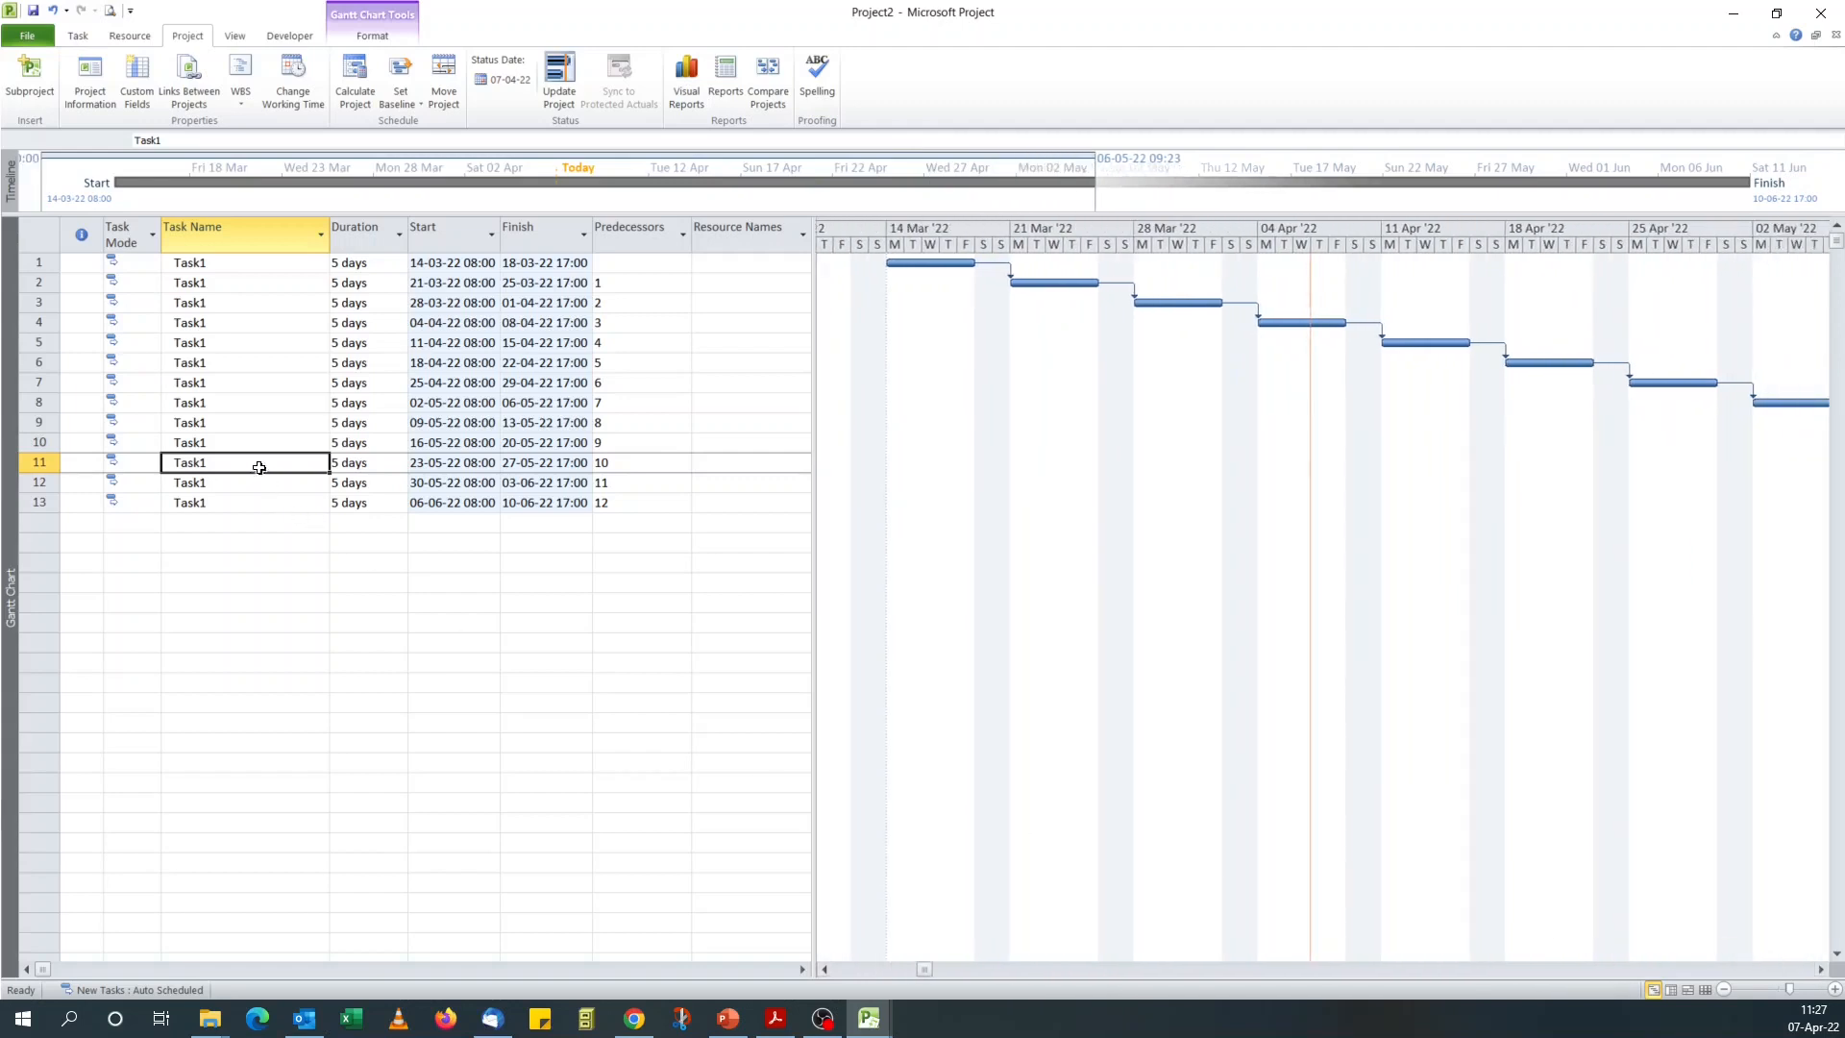
Set the project's status date to 27-03-22 in the project information
{"action": "left_click_drag", "start_coordinate": [212, 263], "coordinate": [227, 382]}
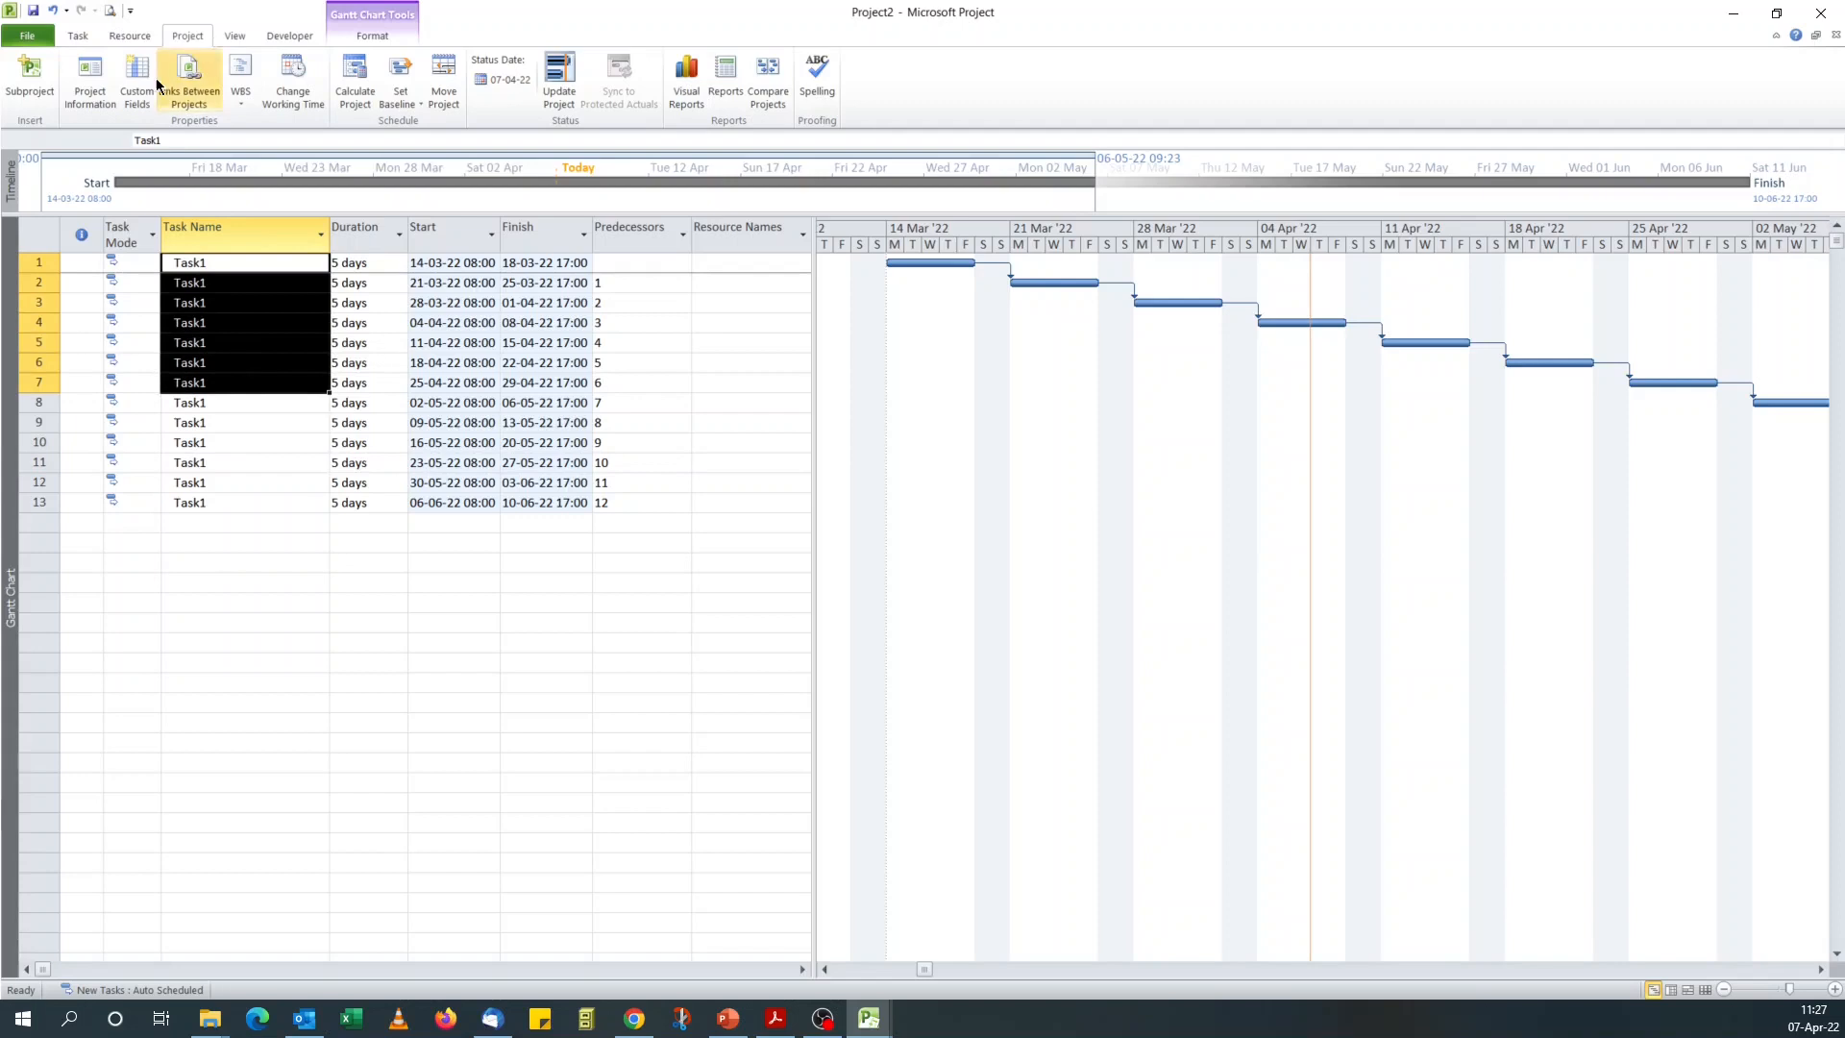
{"action": "left_click", "coordinate": [96, 92]}
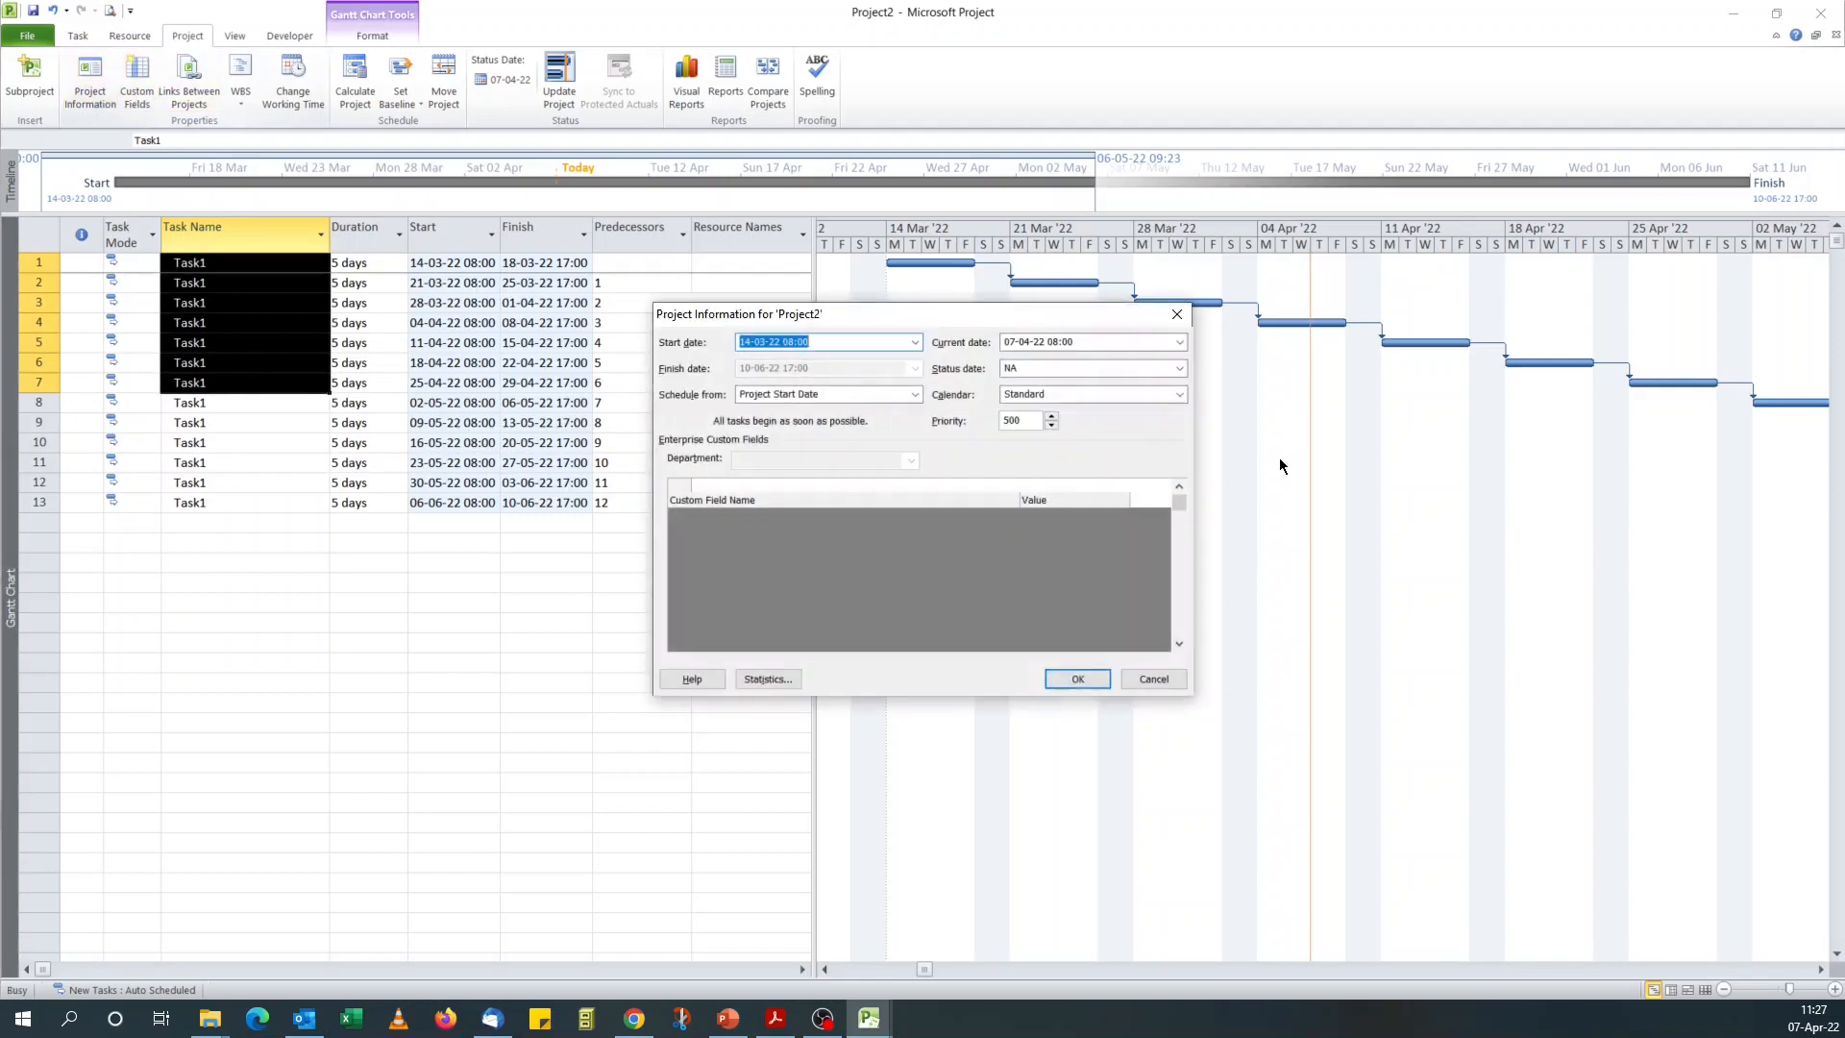
{"action": "left_click", "coordinate": [1179, 368]}
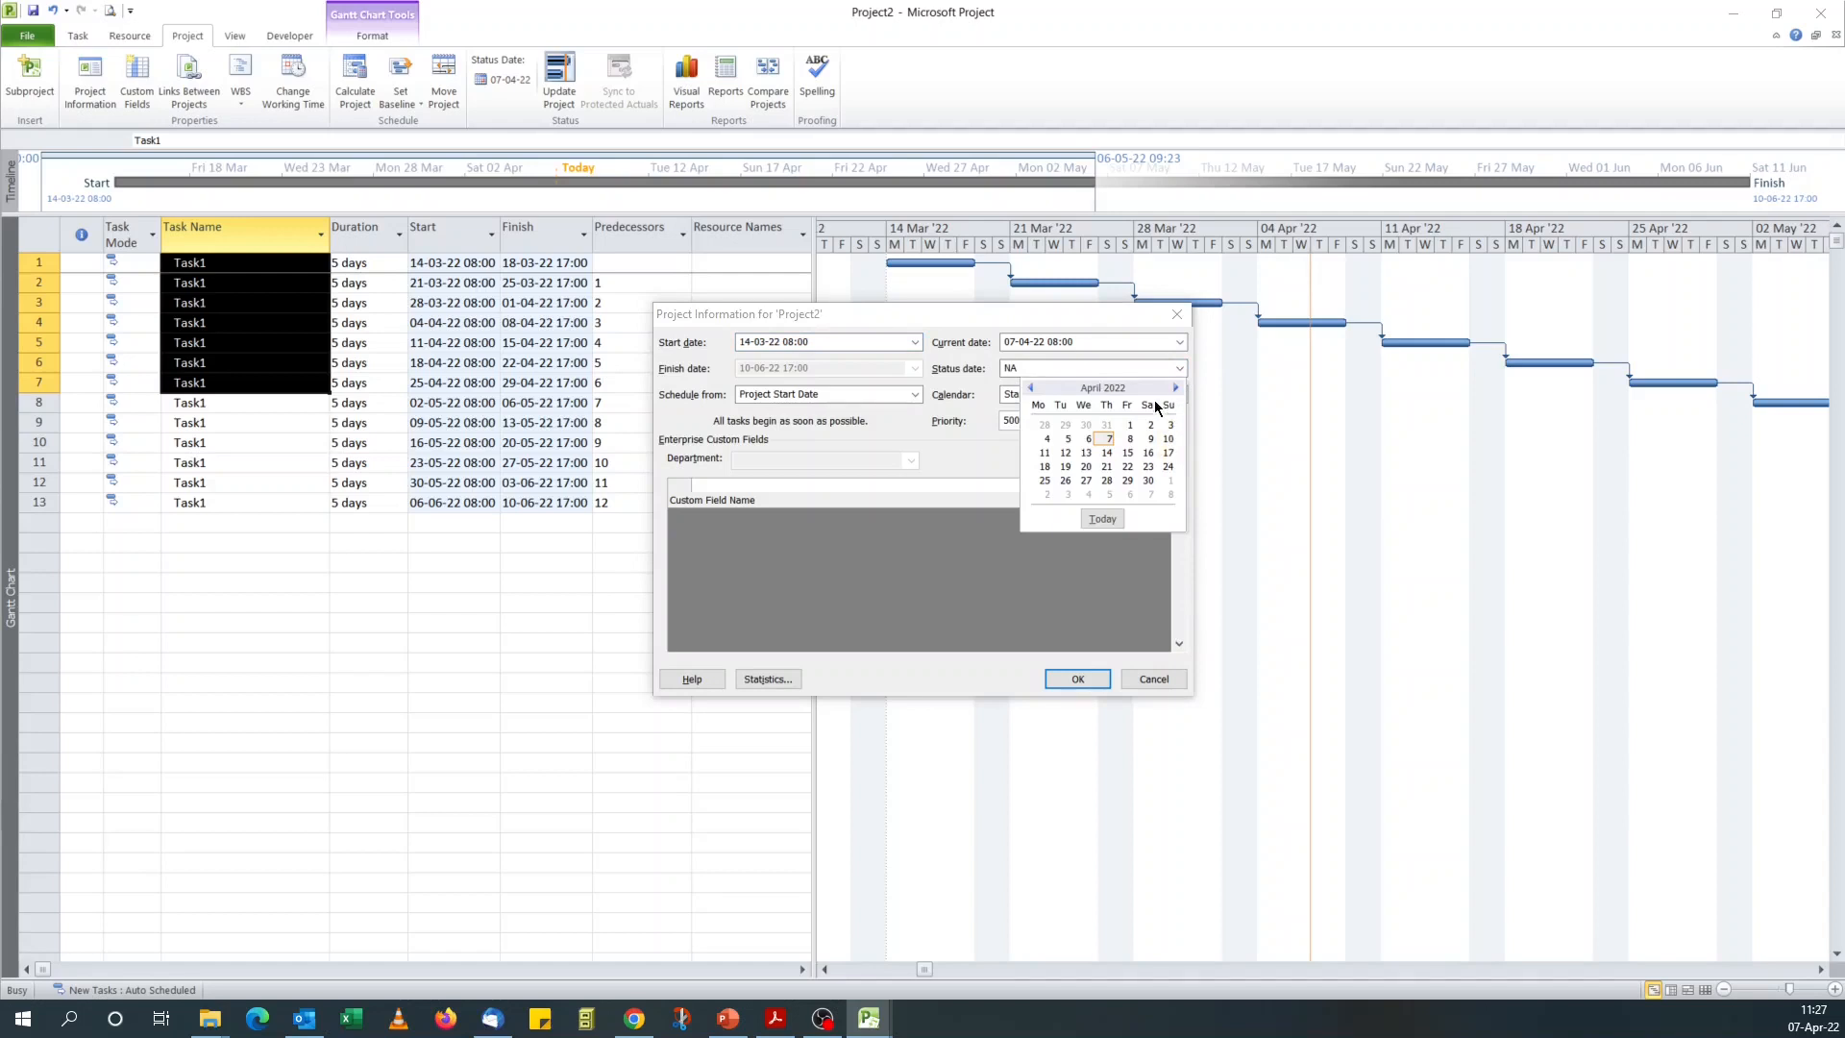
{"action": "left_click", "coordinate": [1030, 388]}
{"action": "left_click", "coordinate": [1166, 466]}
{"action": "left_click", "coordinate": [1064, 372]}
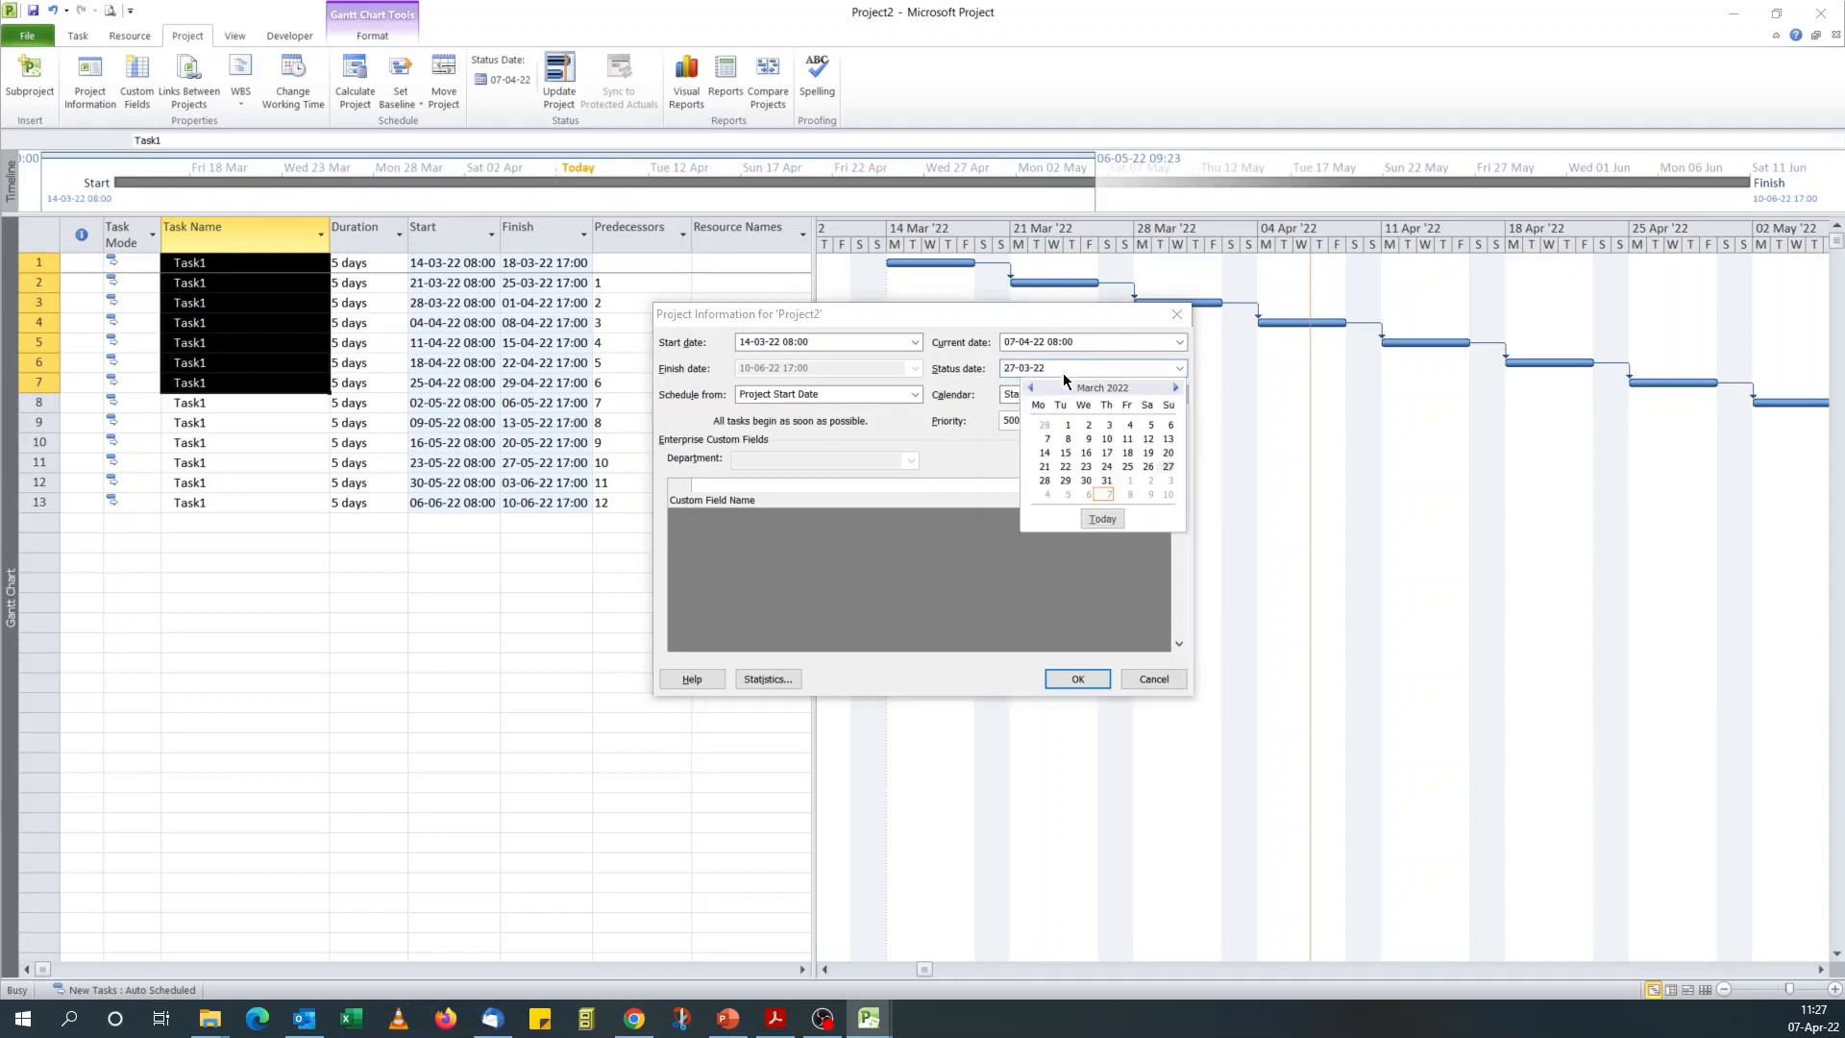
{"action": "left_click", "coordinate": [1063, 368]}
{"action": "left_click", "coordinate": [1063, 367]}
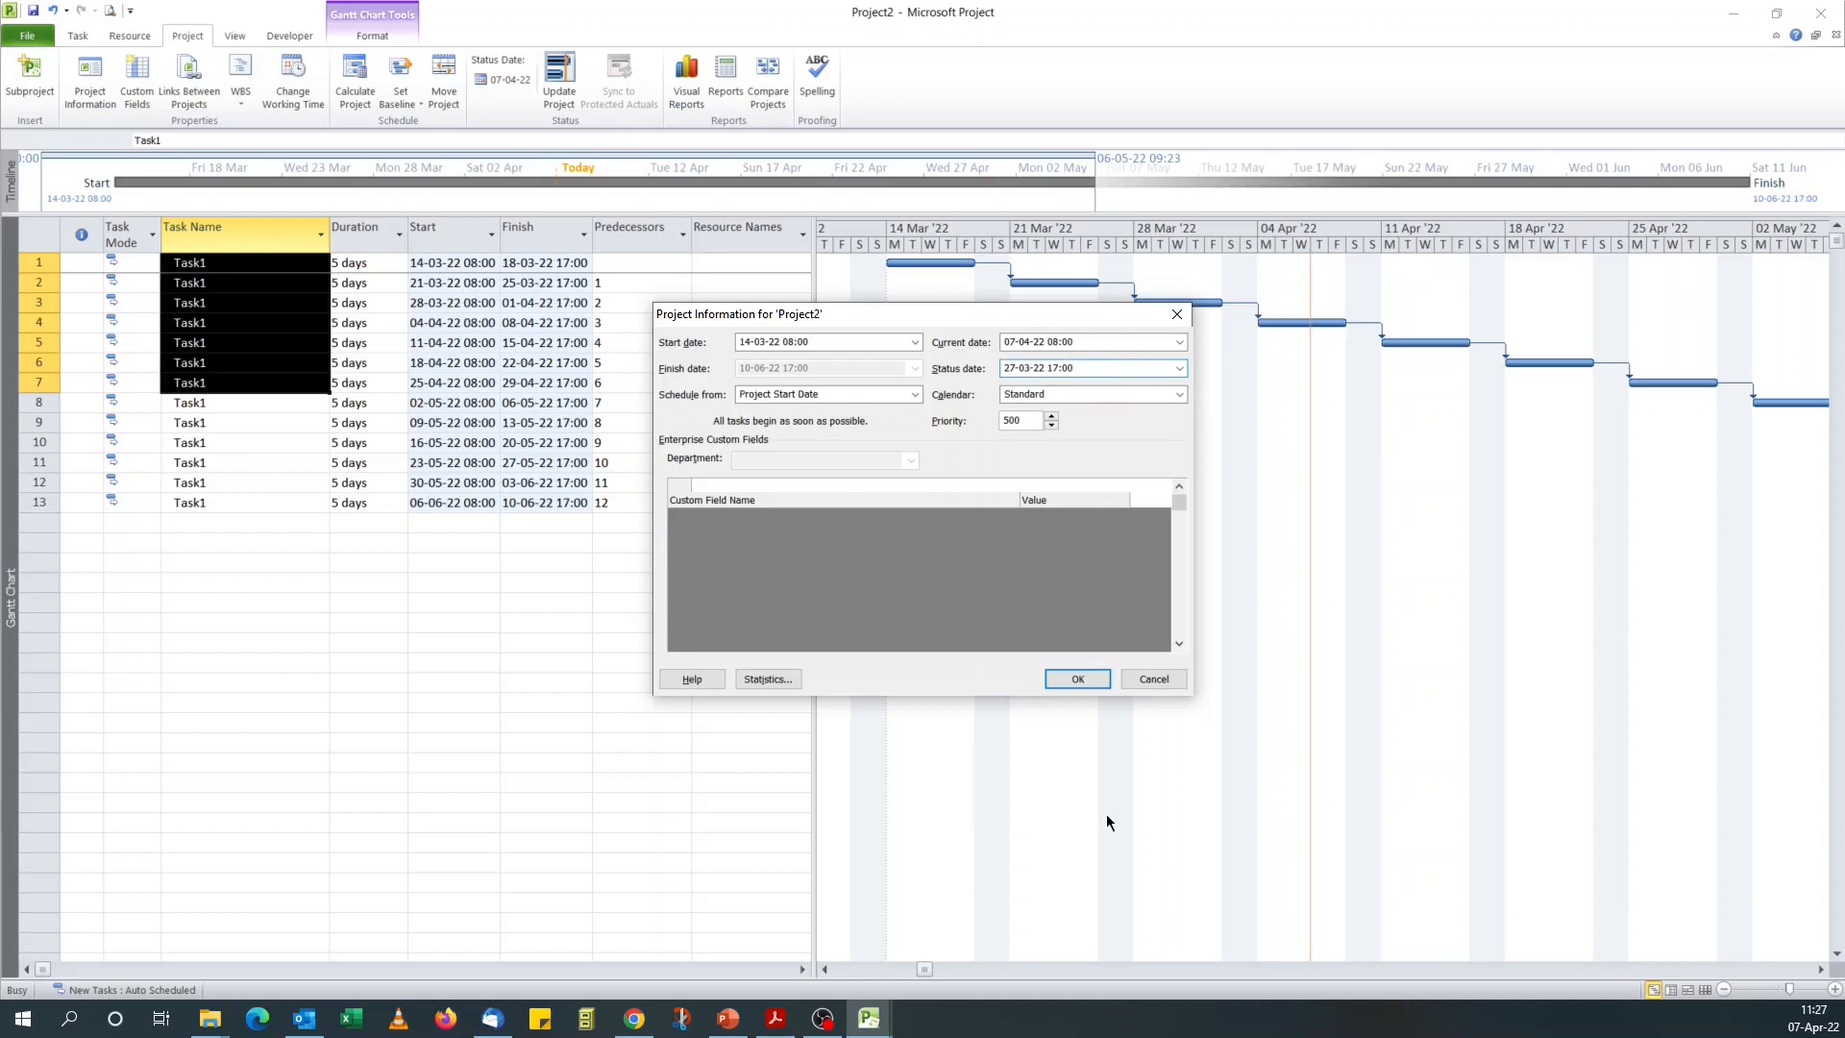
{"action": "left_click", "coordinate": [1071, 680]}
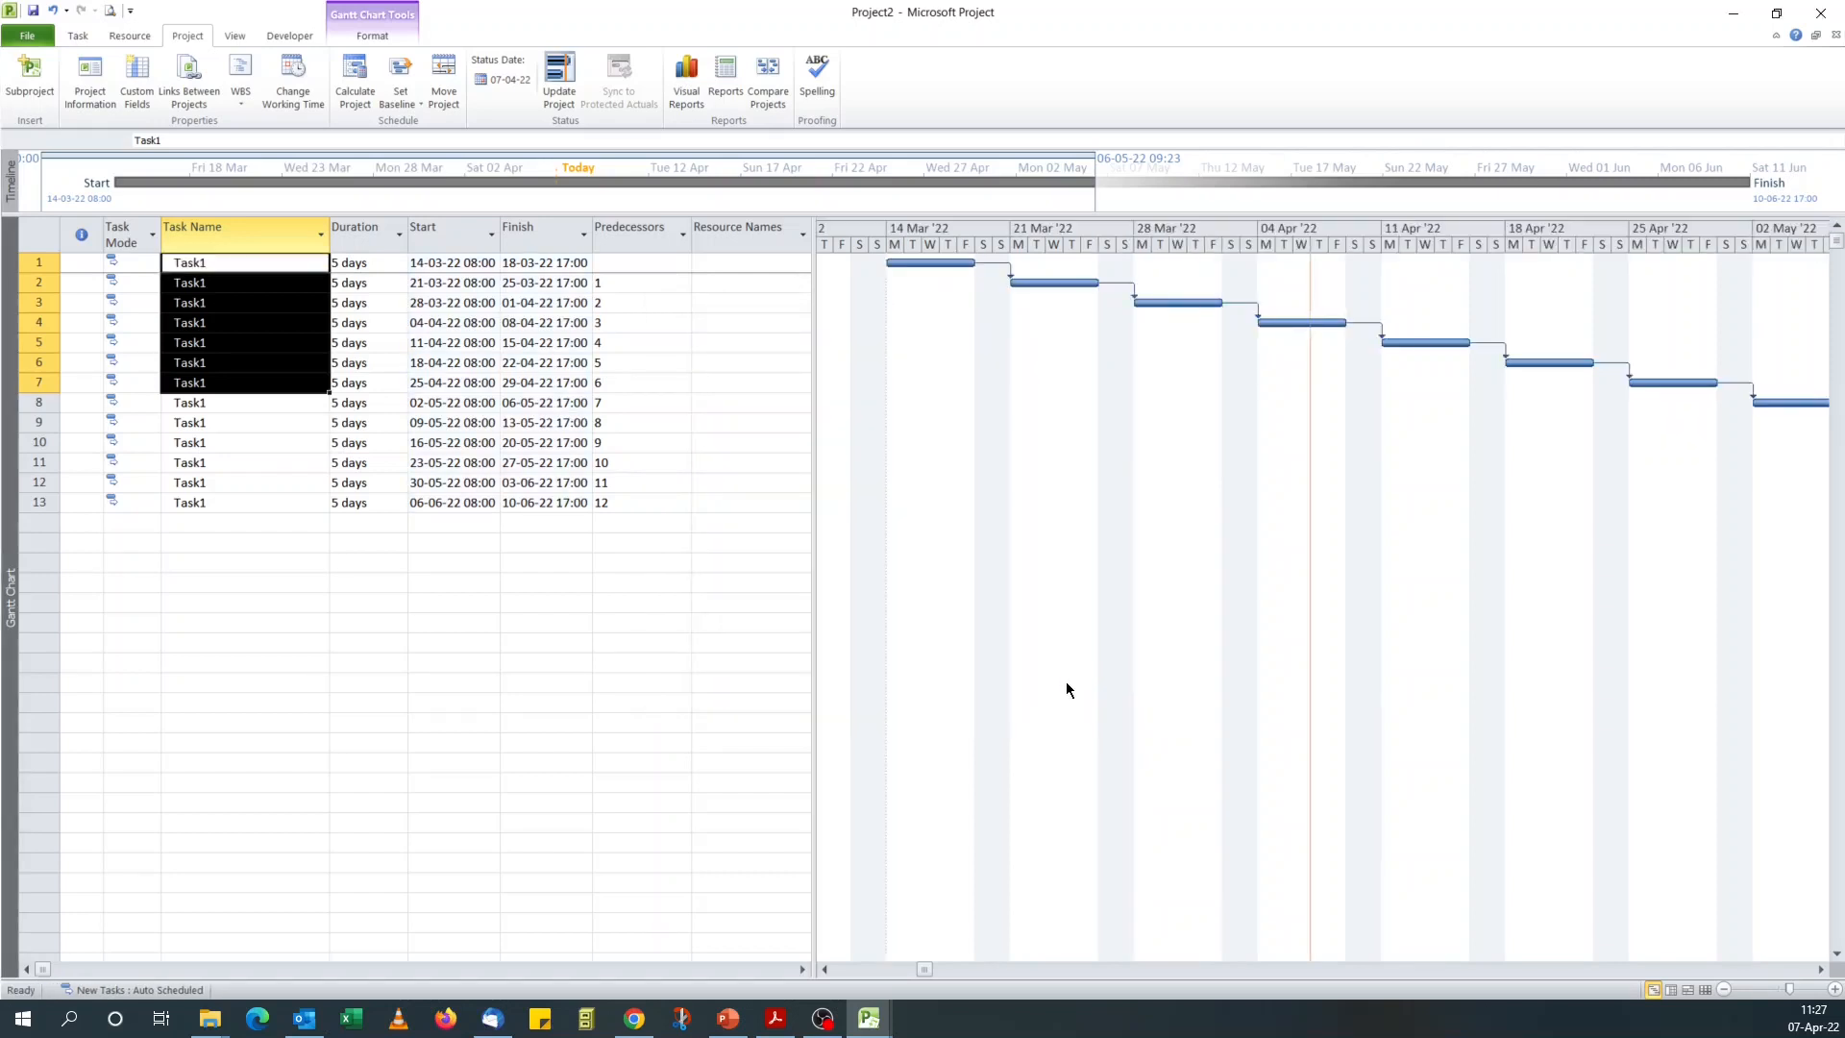
Mark all 13 tasks as on track
{"action": "left_click_drag", "start_coordinate": [247, 441], "coordinate": [245, 423]}
{"action": "left_click_drag", "start_coordinate": [205, 267], "coordinate": [223, 495]}
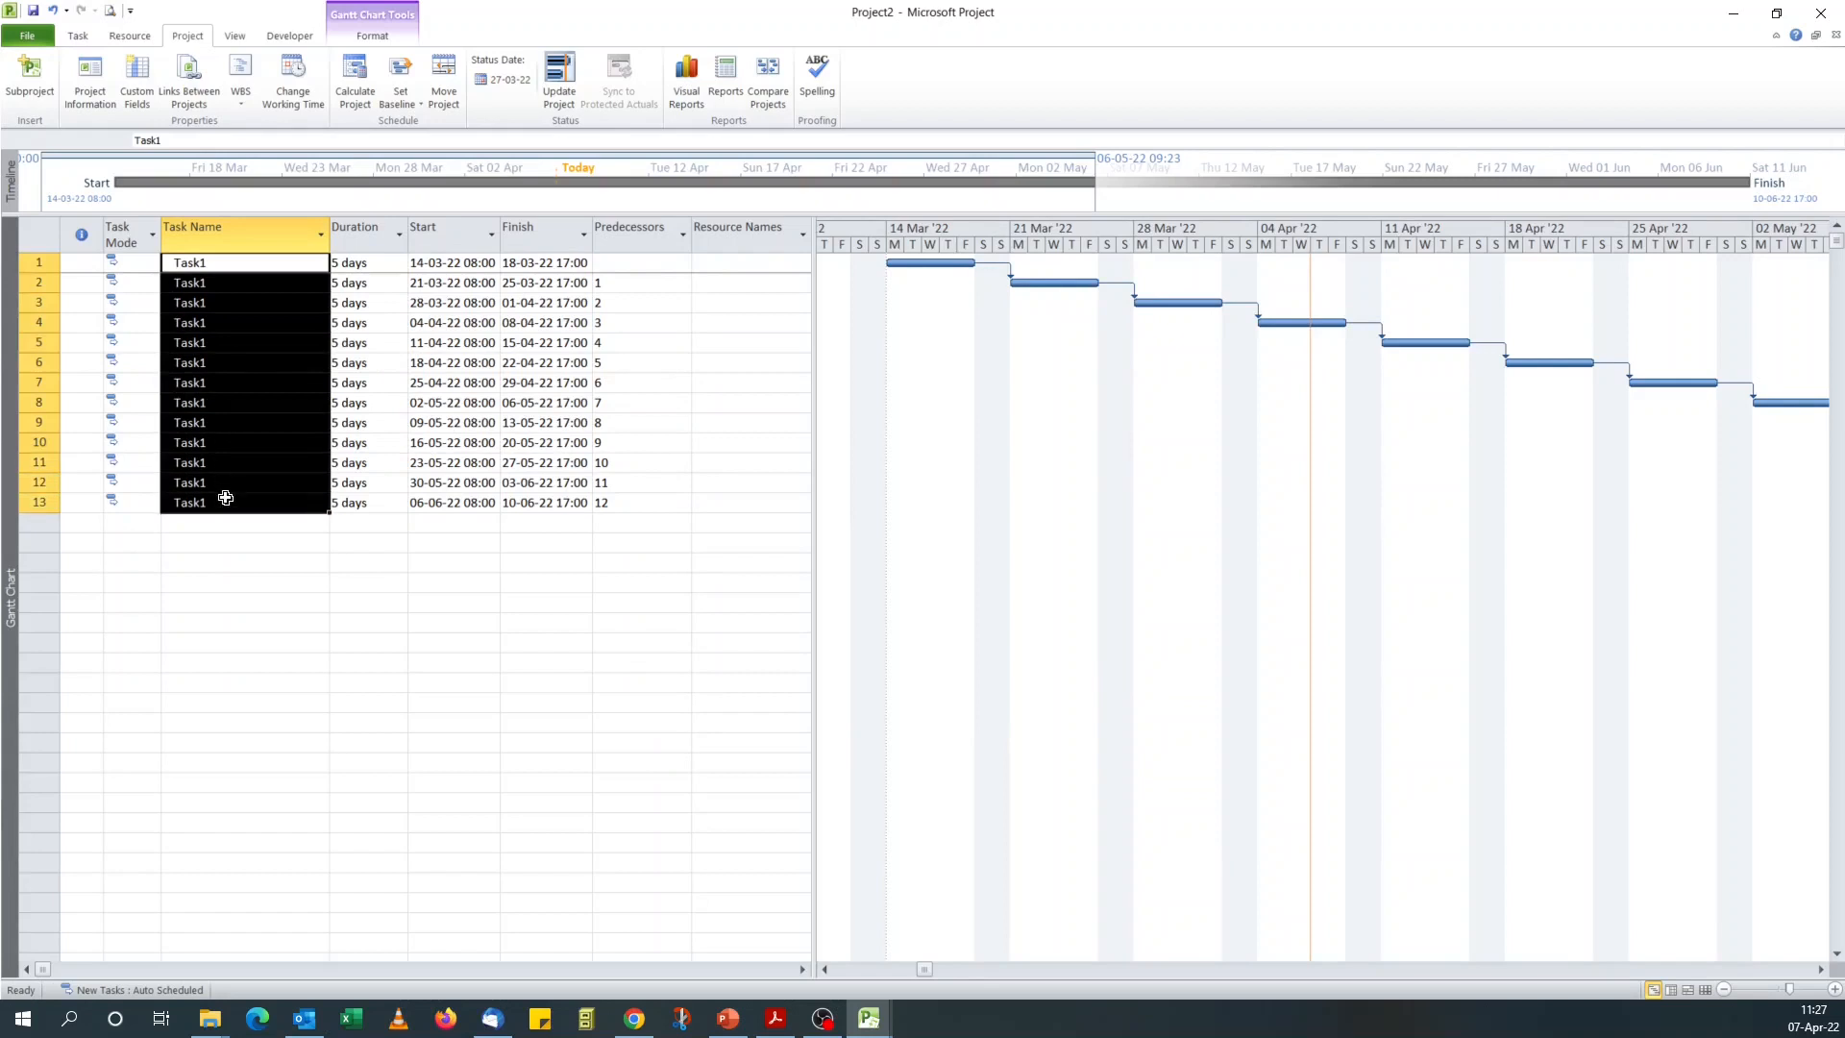
{"action": "left_click", "coordinate": [95, 37]}
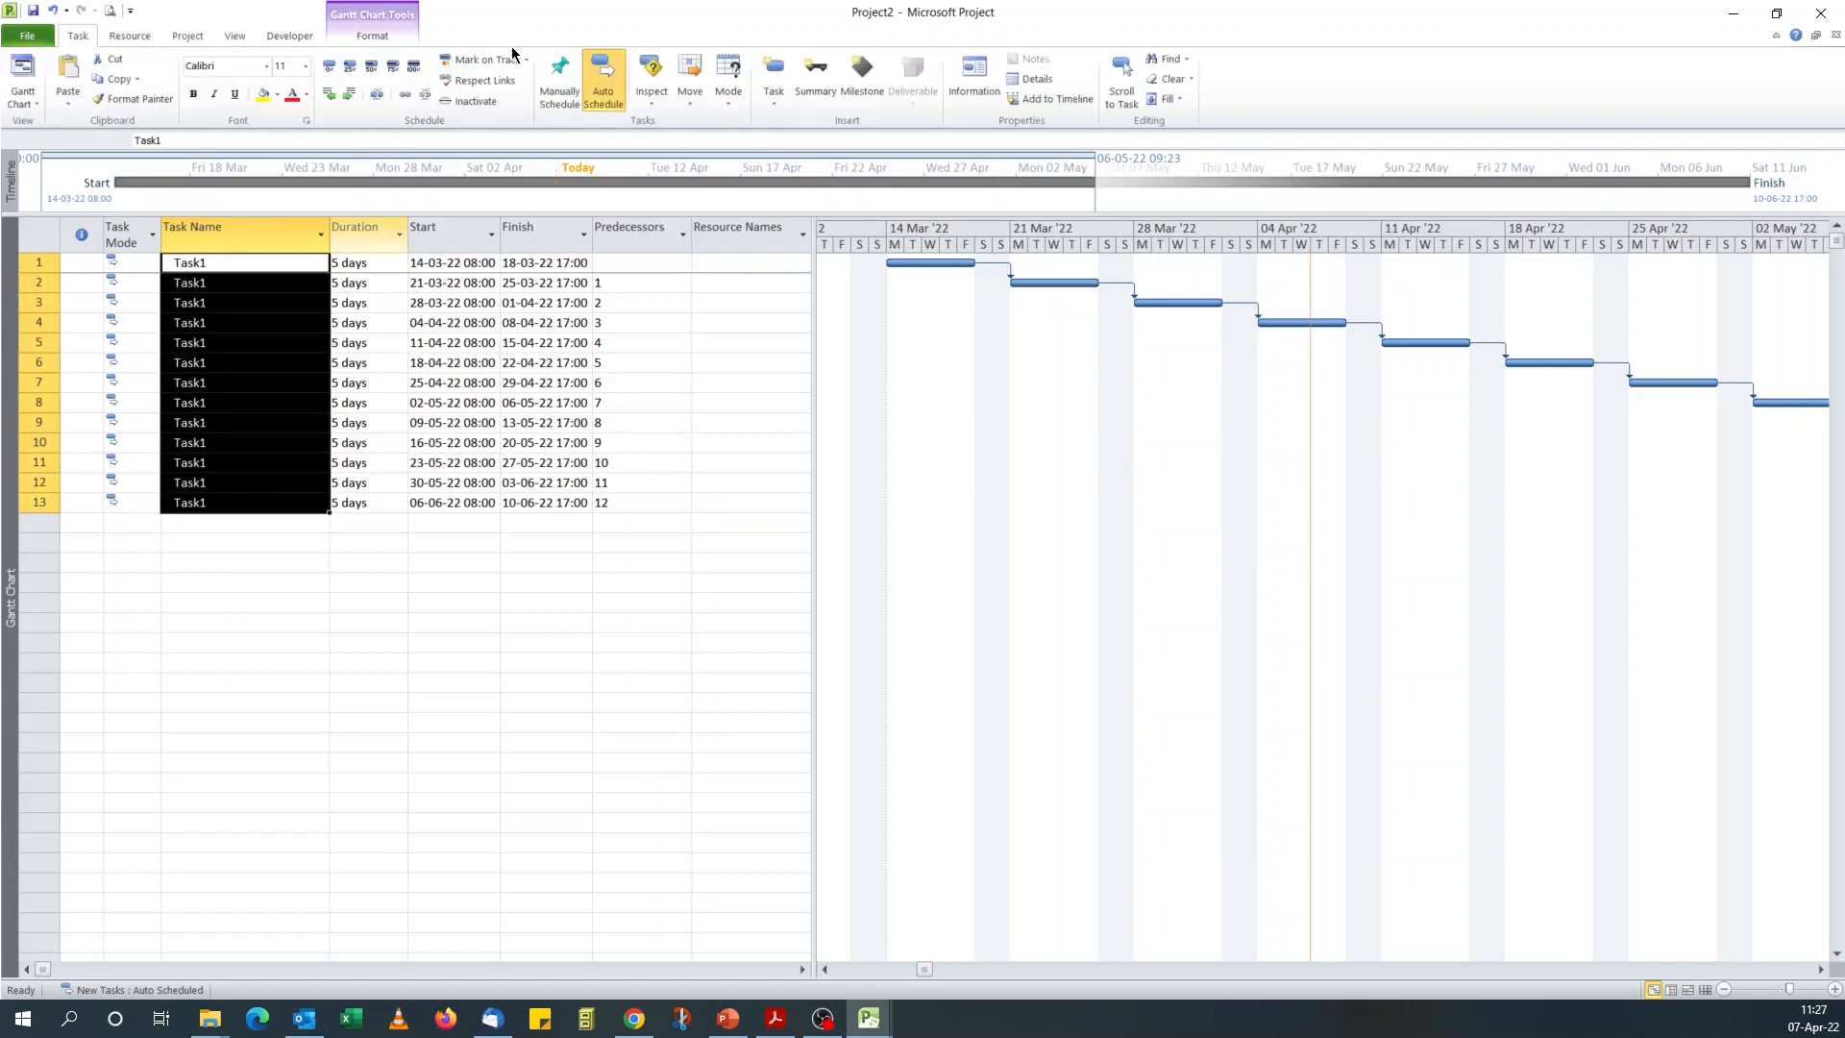
{"action": "left_click", "coordinate": [469, 63]}
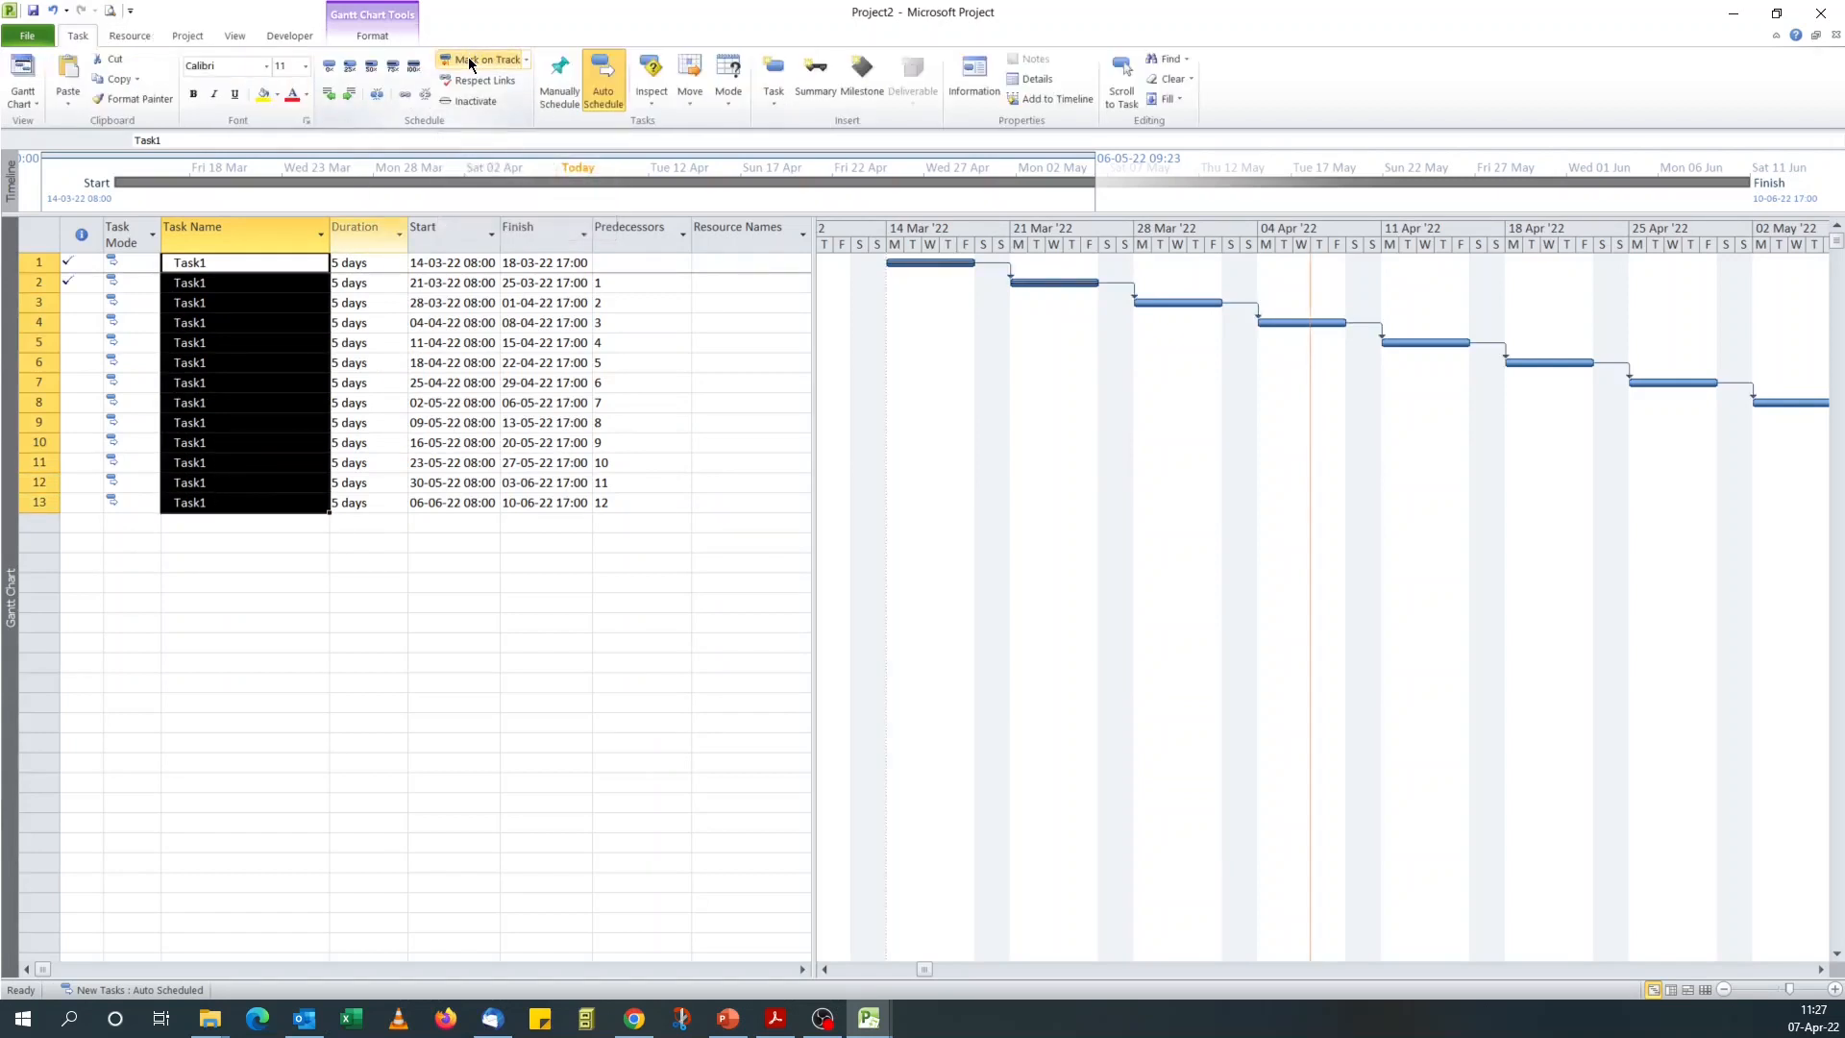
{"action": "left_click", "coordinate": [299, 431]}
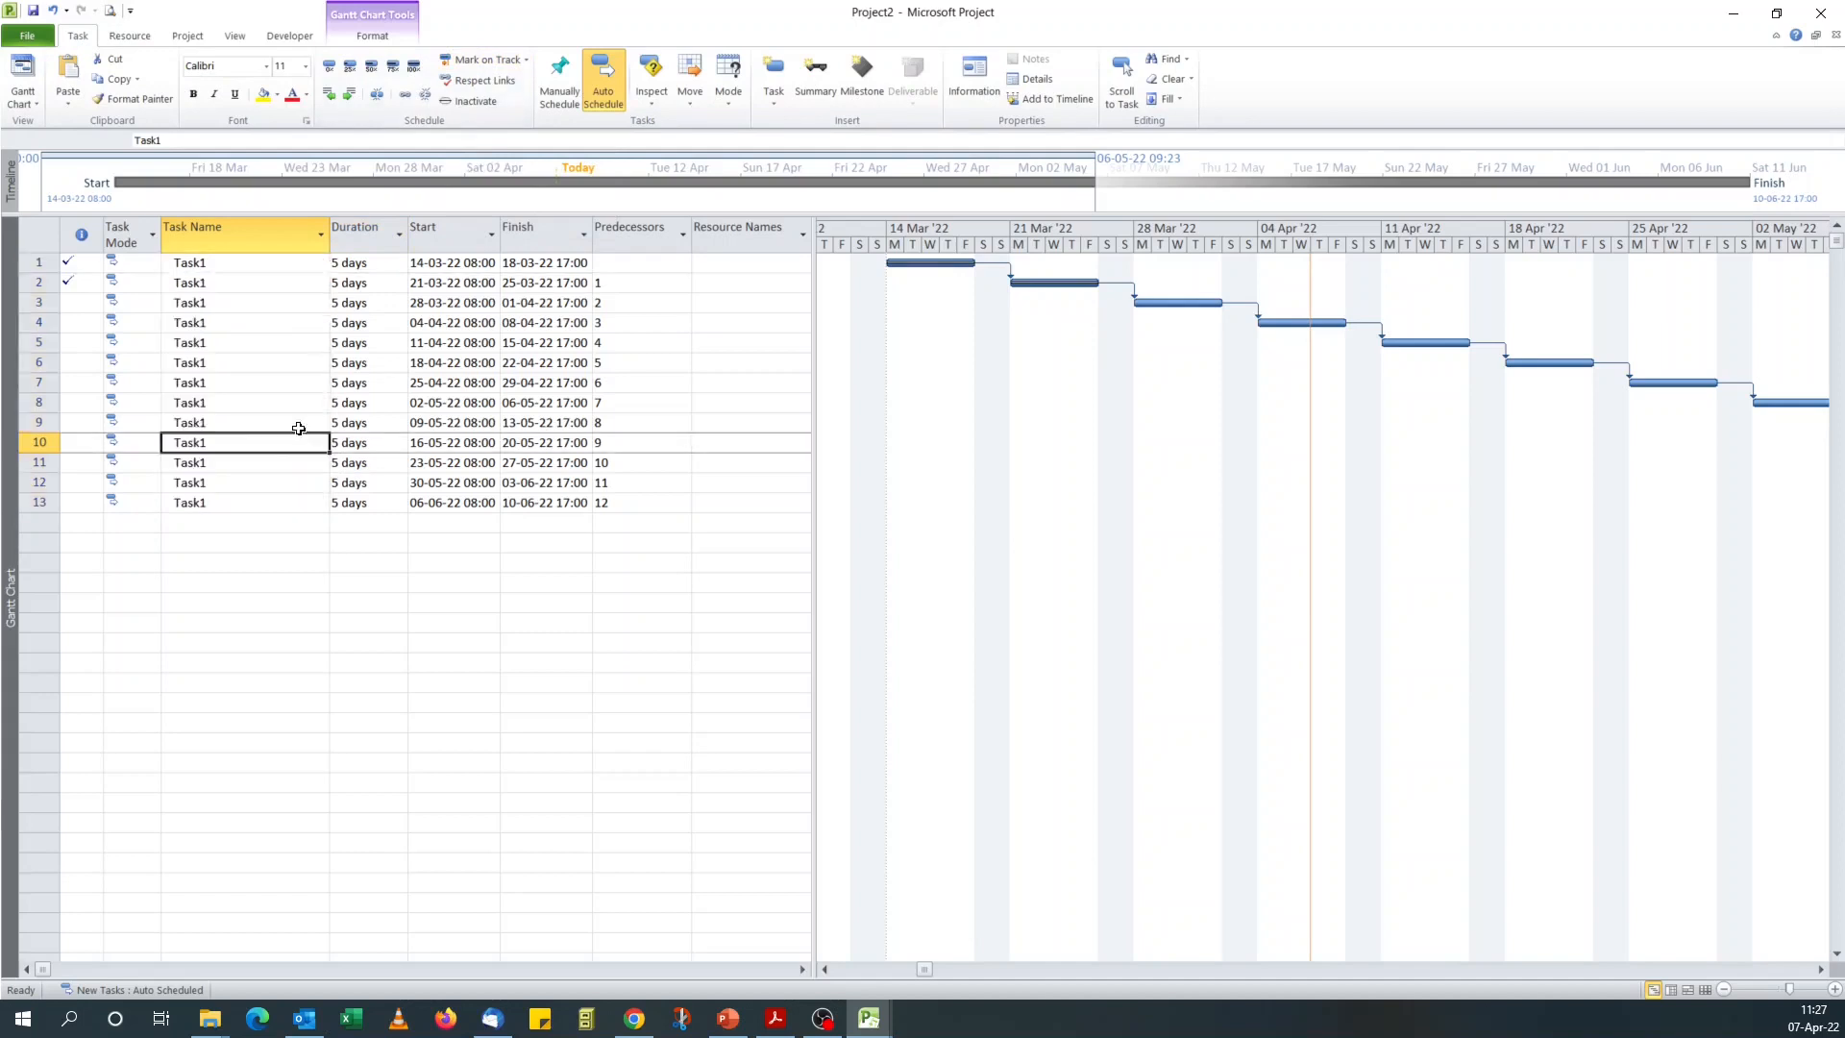
Insert a % Complete column before the Duration column and narrow it
{"action": "left_click", "coordinate": [363, 235]}
{"action": "right_click", "coordinate": [364, 240]}
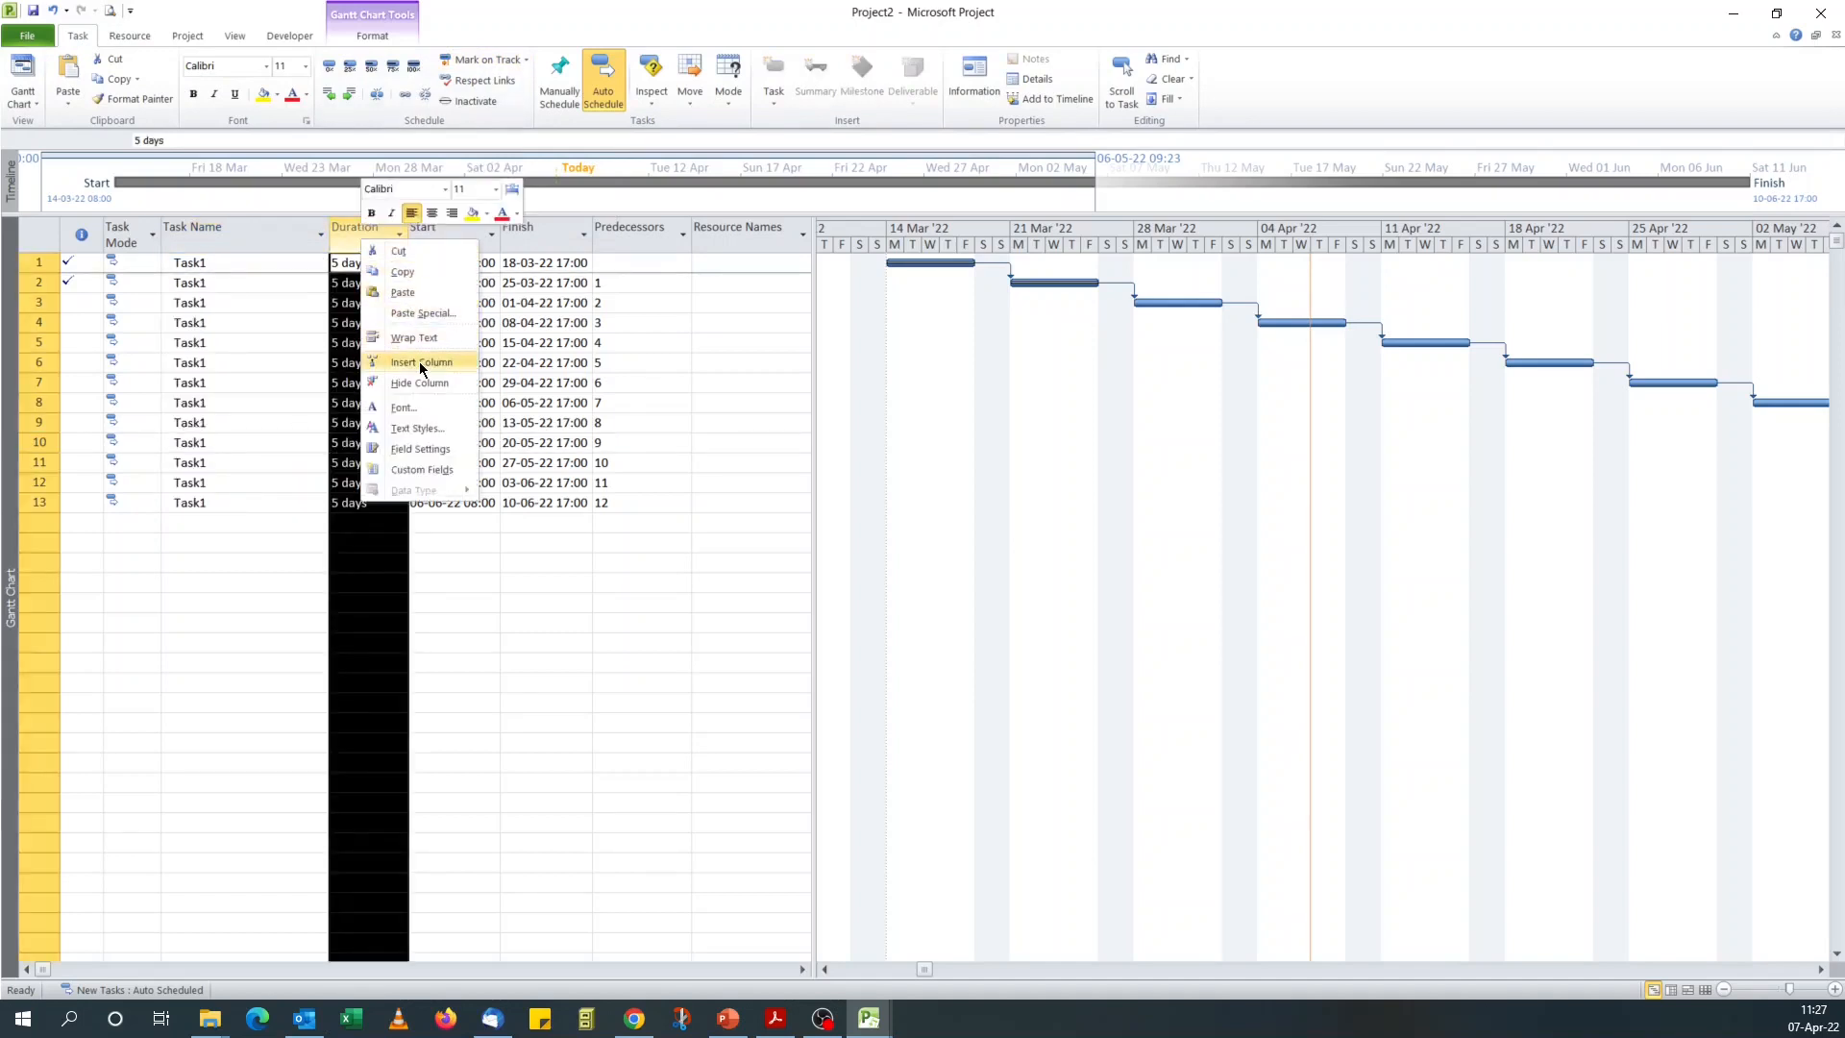
{"action": "left_click", "coordinate": [419, 361]}
{"action": "left_click", "coordinate": [379, 265]}
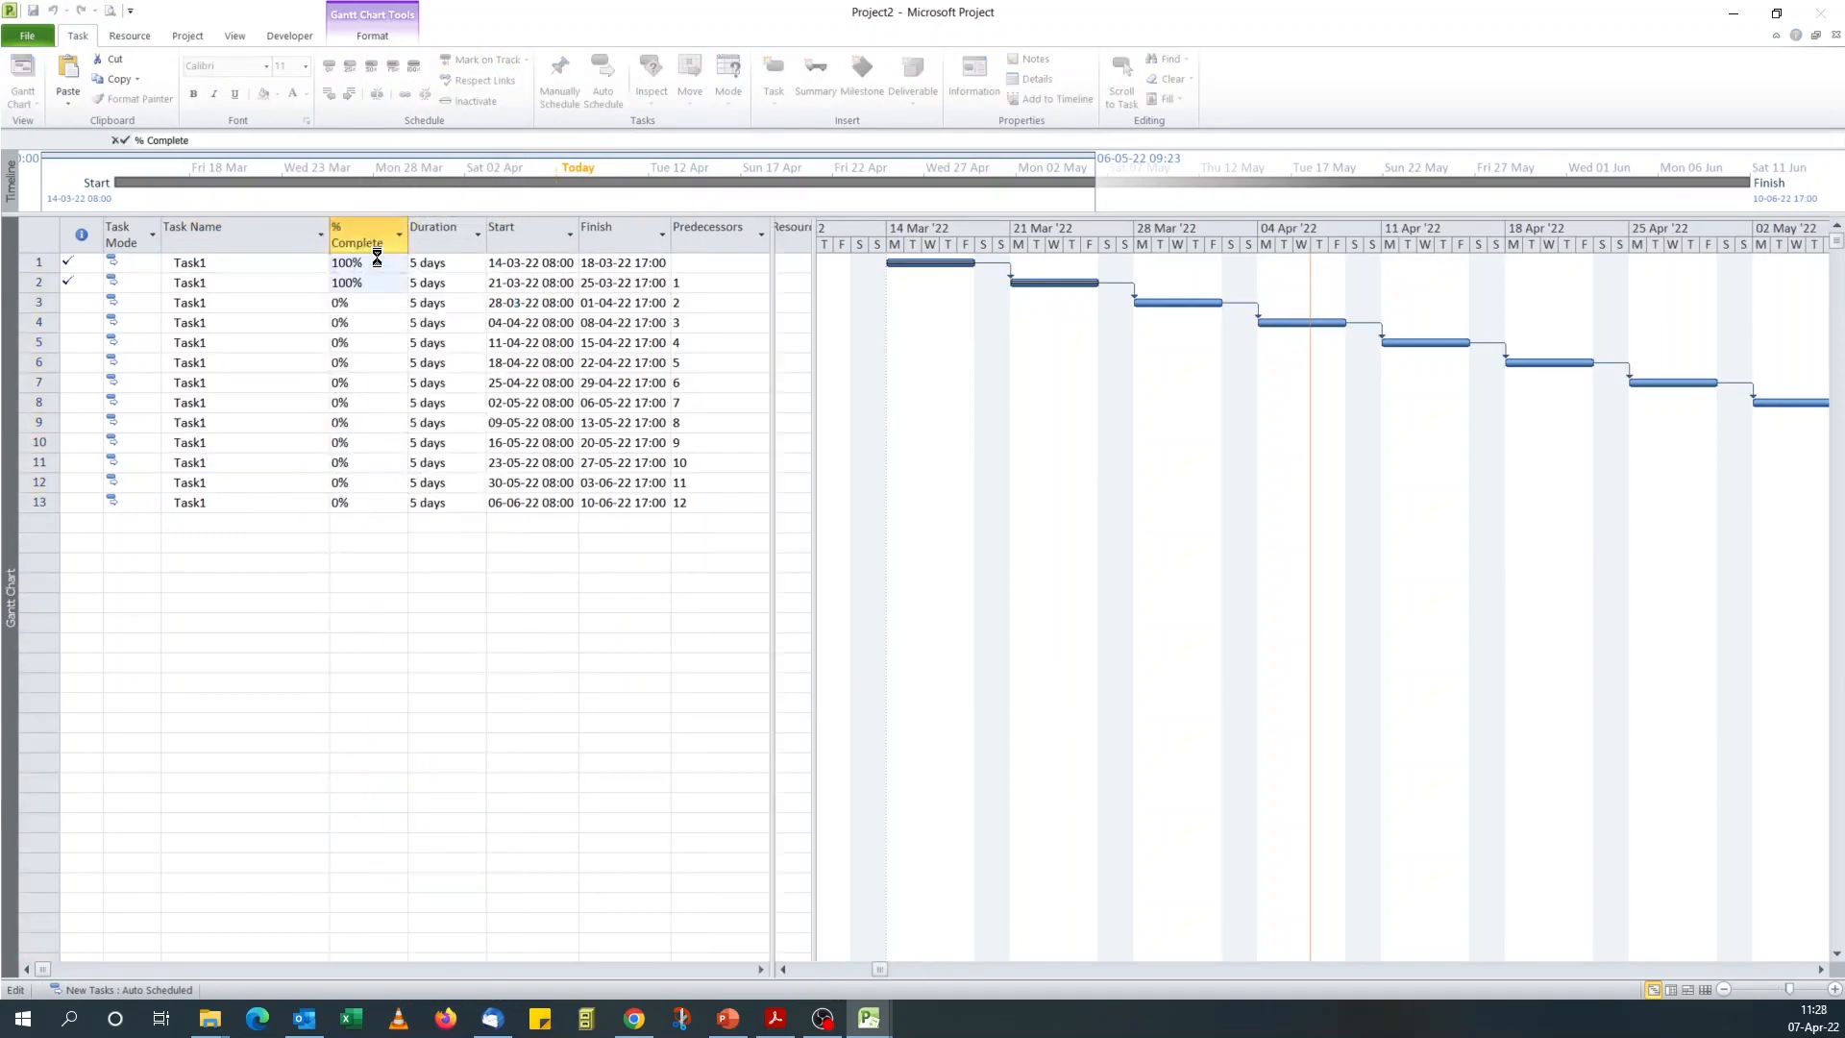
{"action": "left_click", "coordinate": [381, 304]}
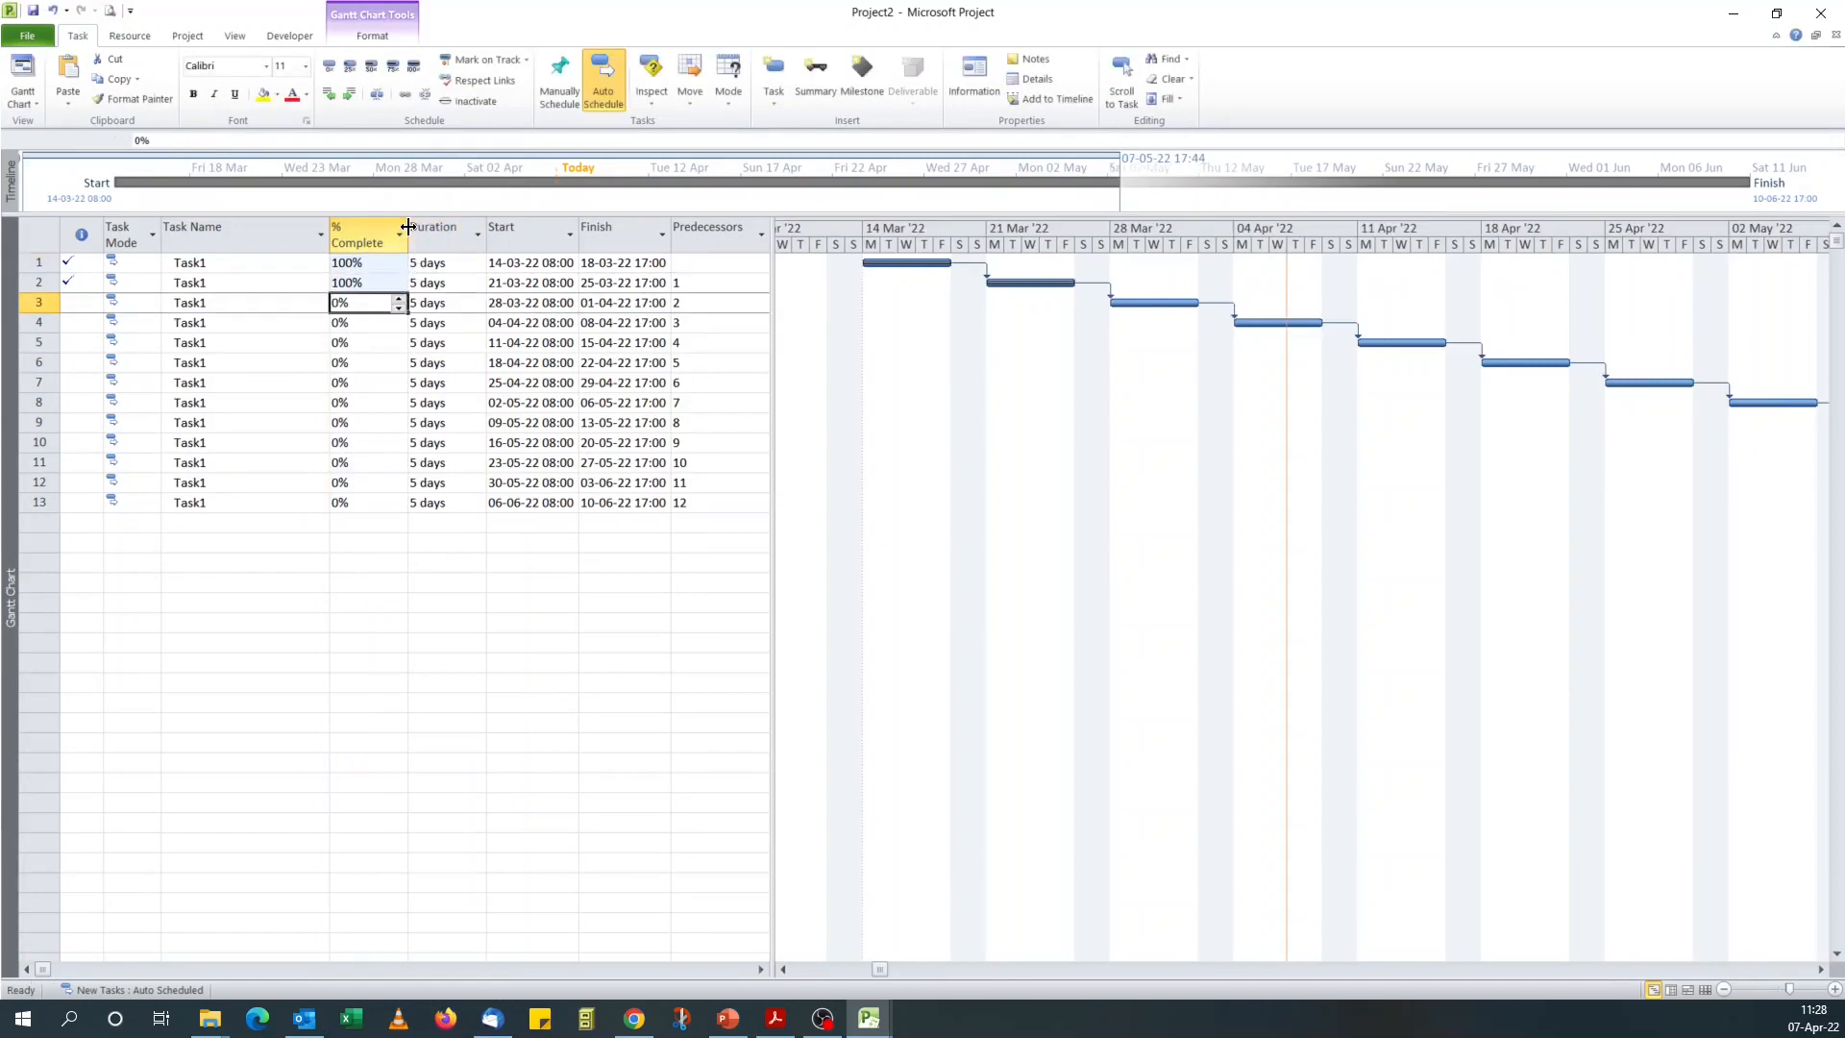
{"action": "left_click_drag", "start_coordinate": [407, 233], "coordinate": [378, 224]}
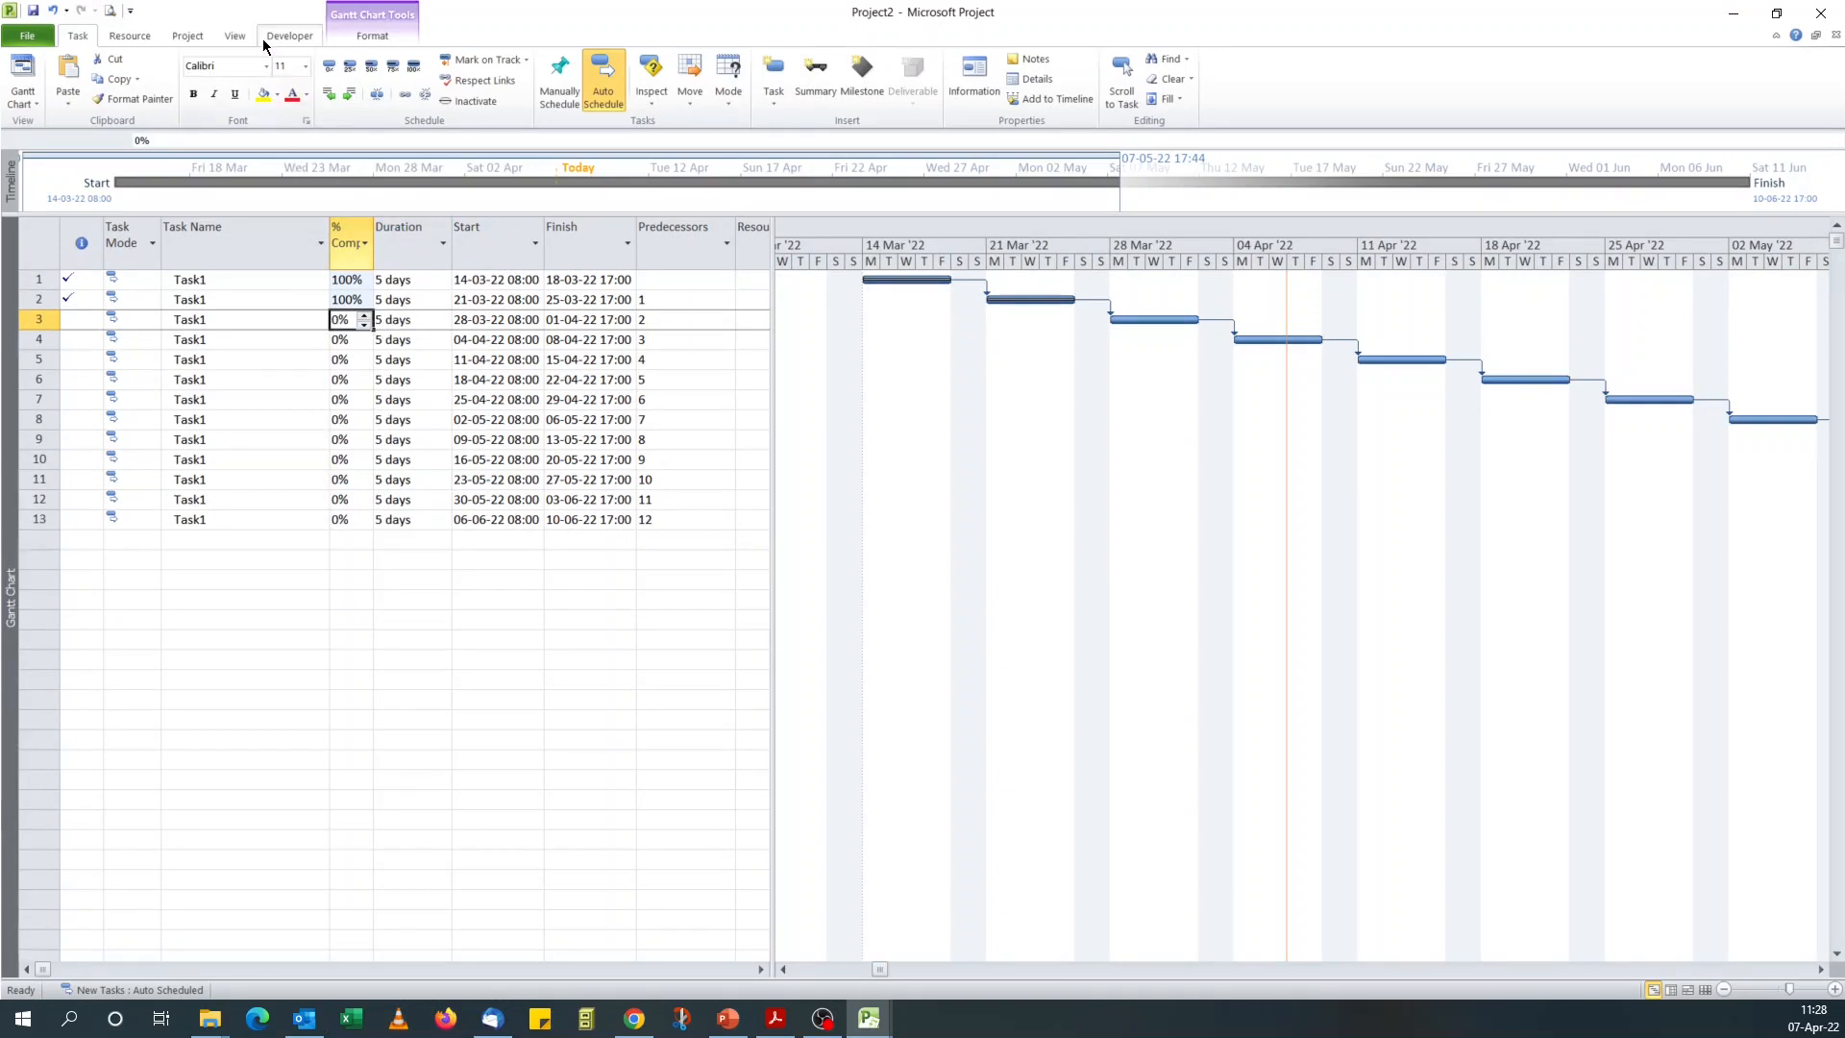
Change the project's status date to 24-03-22 in the project information
{"action": "left_click", "coordinate": [186, 38]}
{"action": "left_click", "coordinate": [104, 89]}
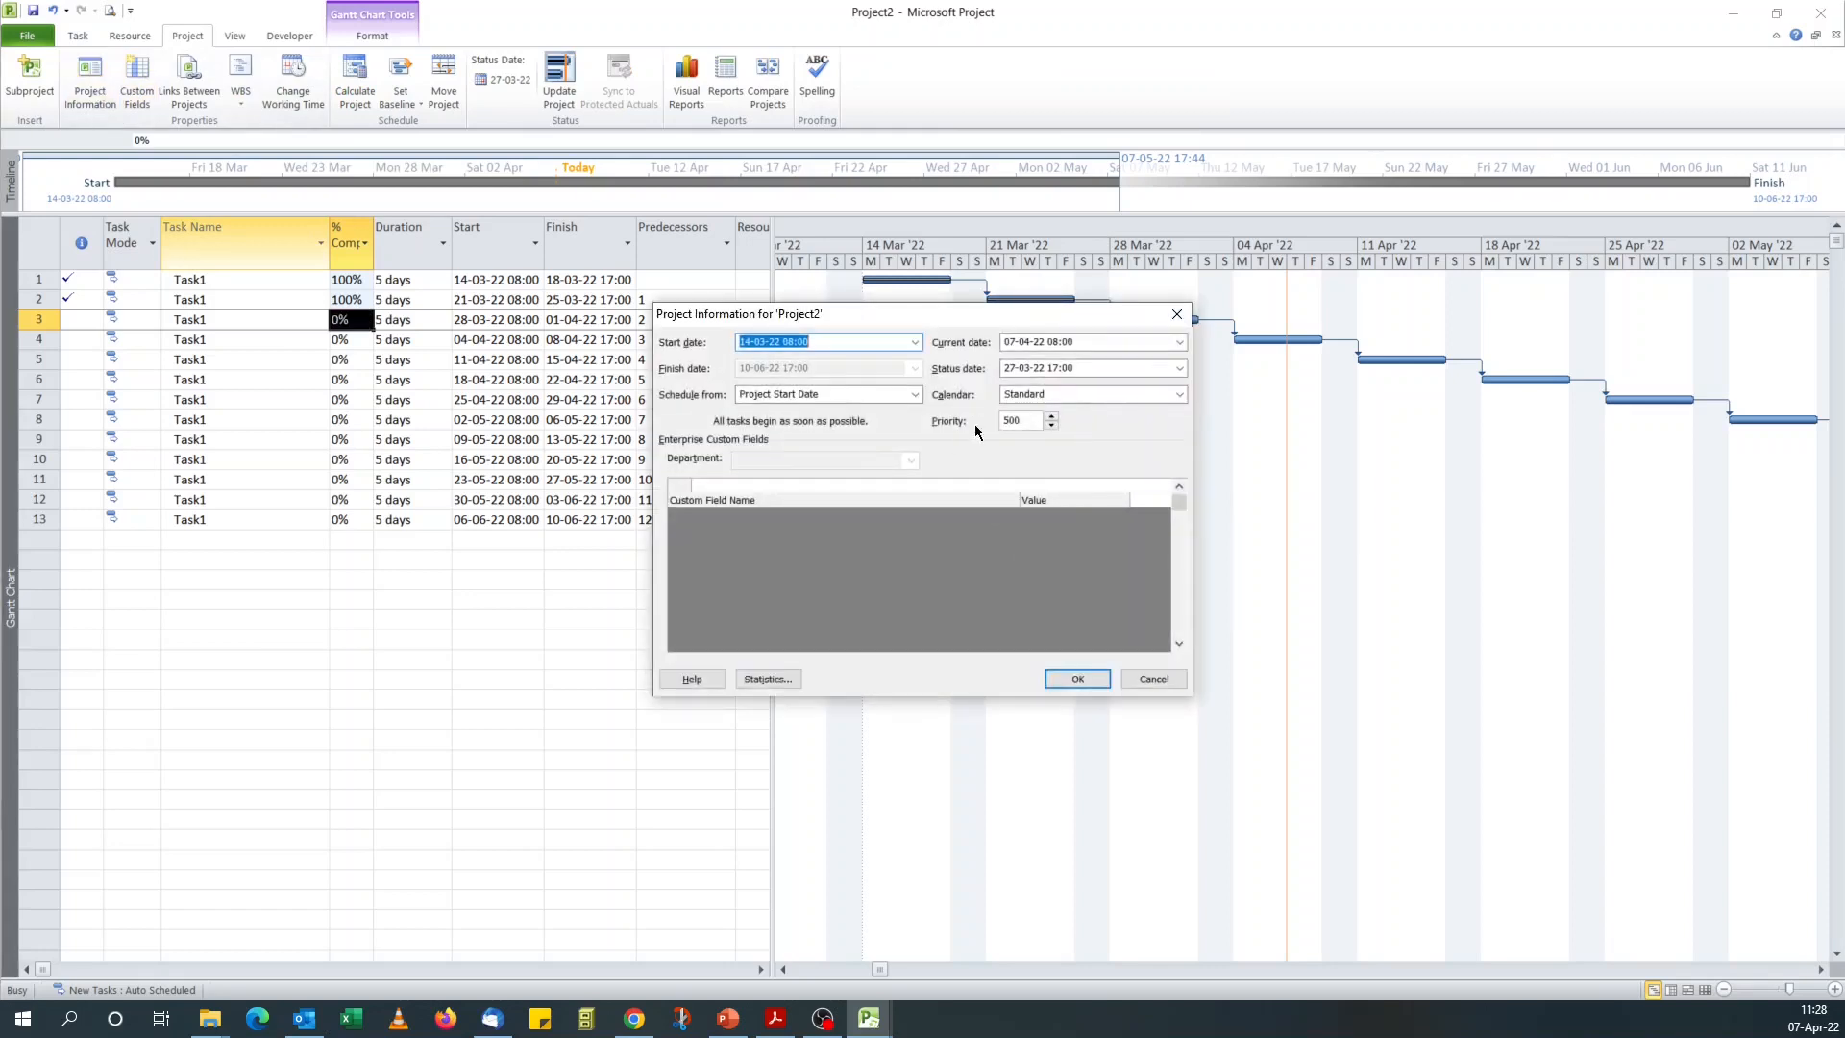
{"action": "left_click", "coordinate": [1179, 369]}
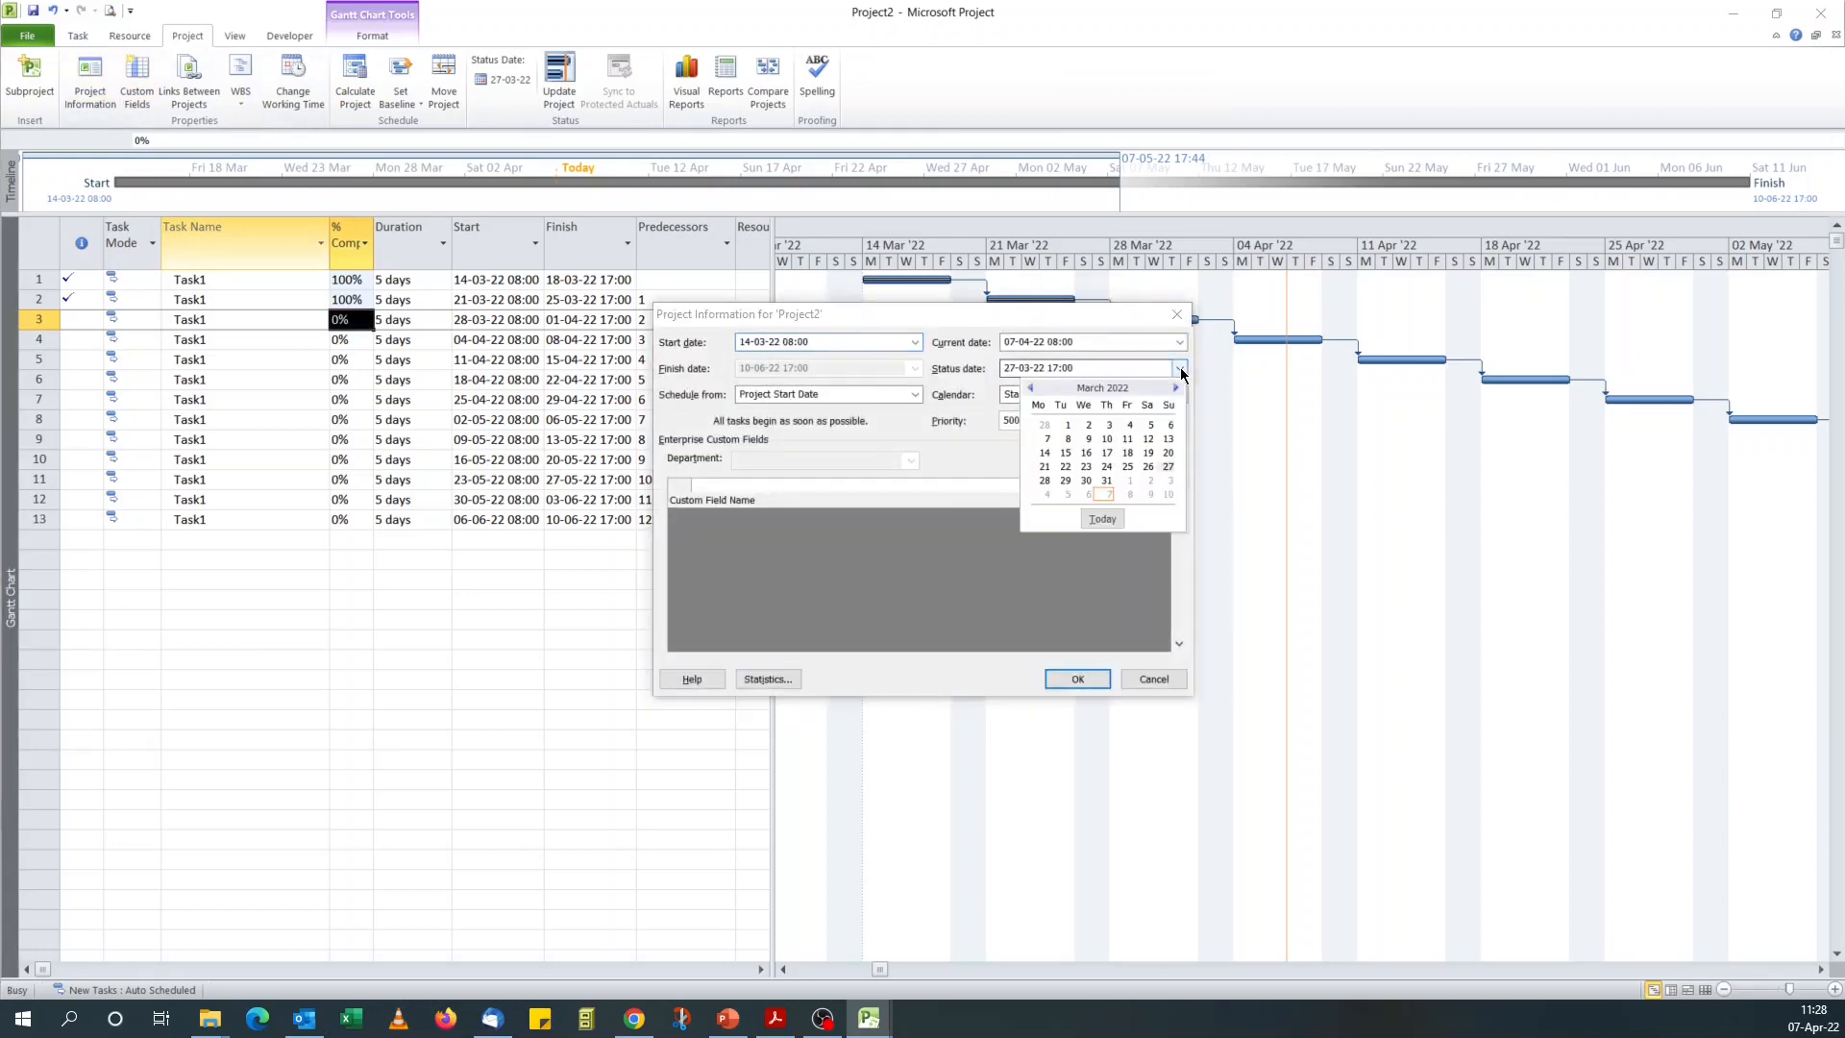
{"action": "left_click", "coordinate": [1105, 467]}
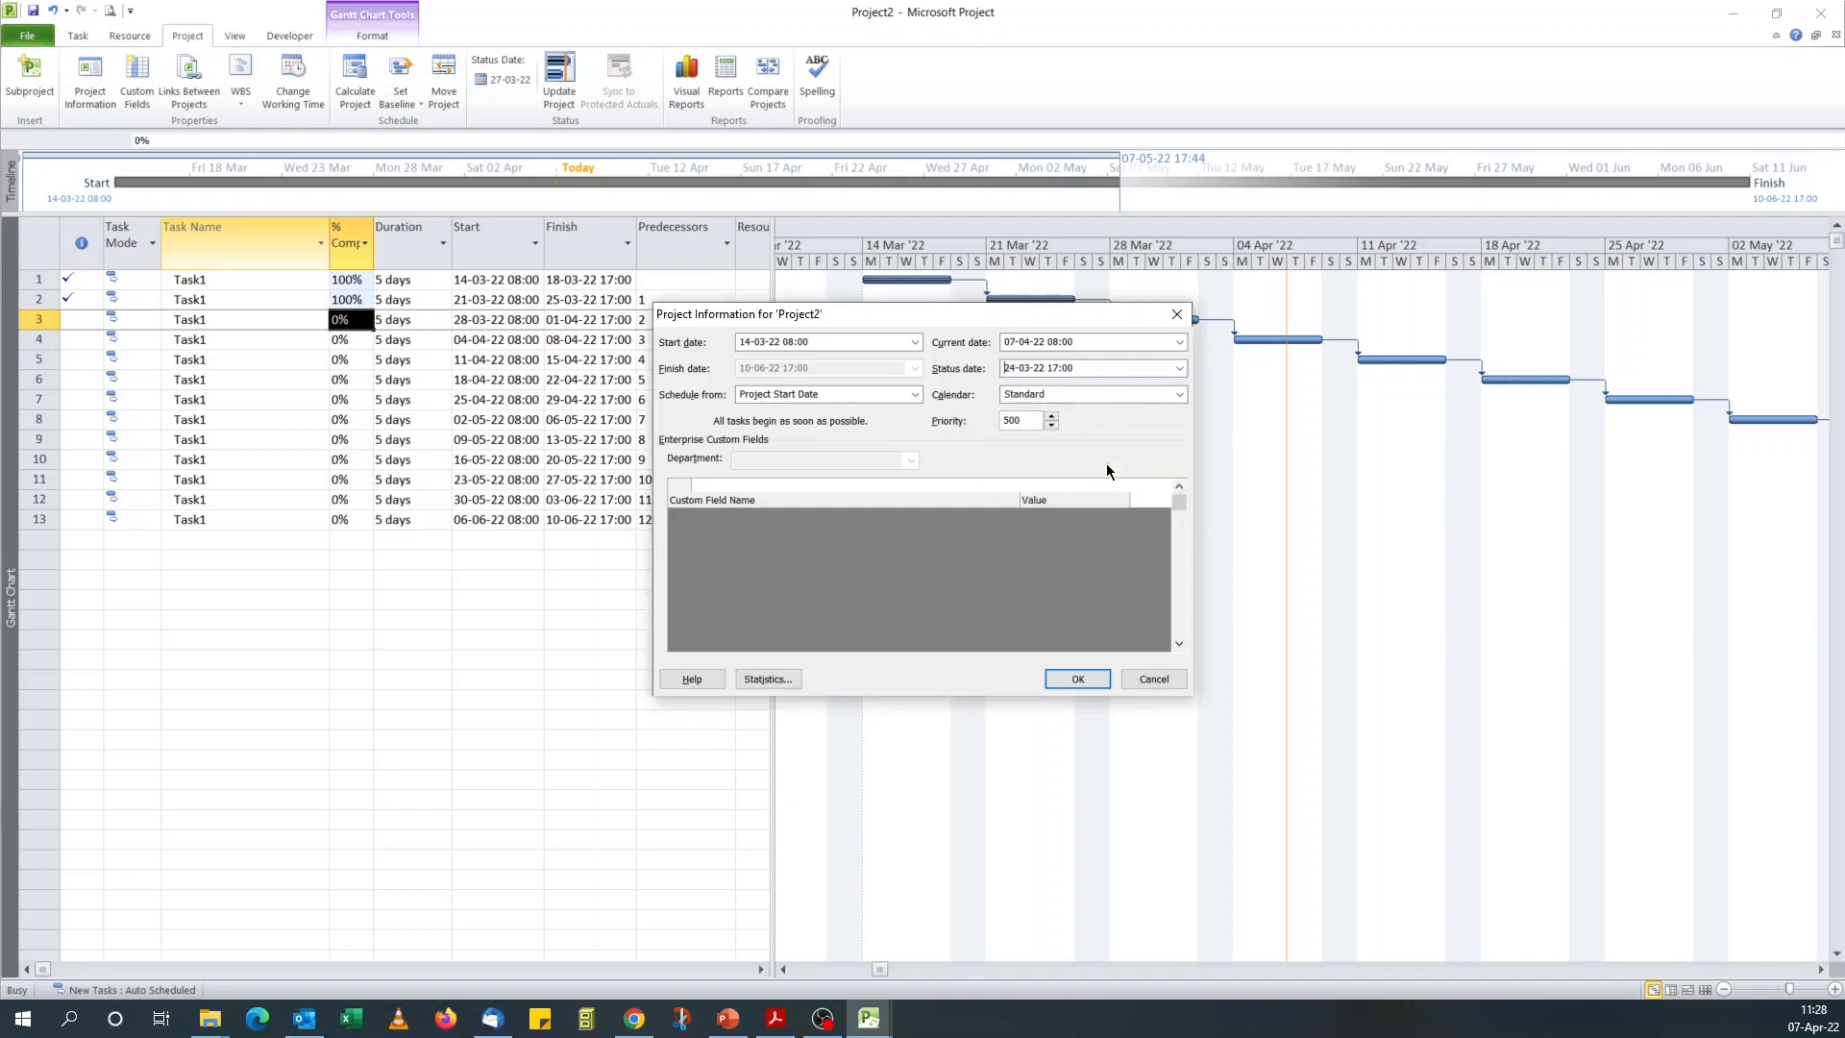
{"action": "left_click", "coordinate": [1077, 679]}
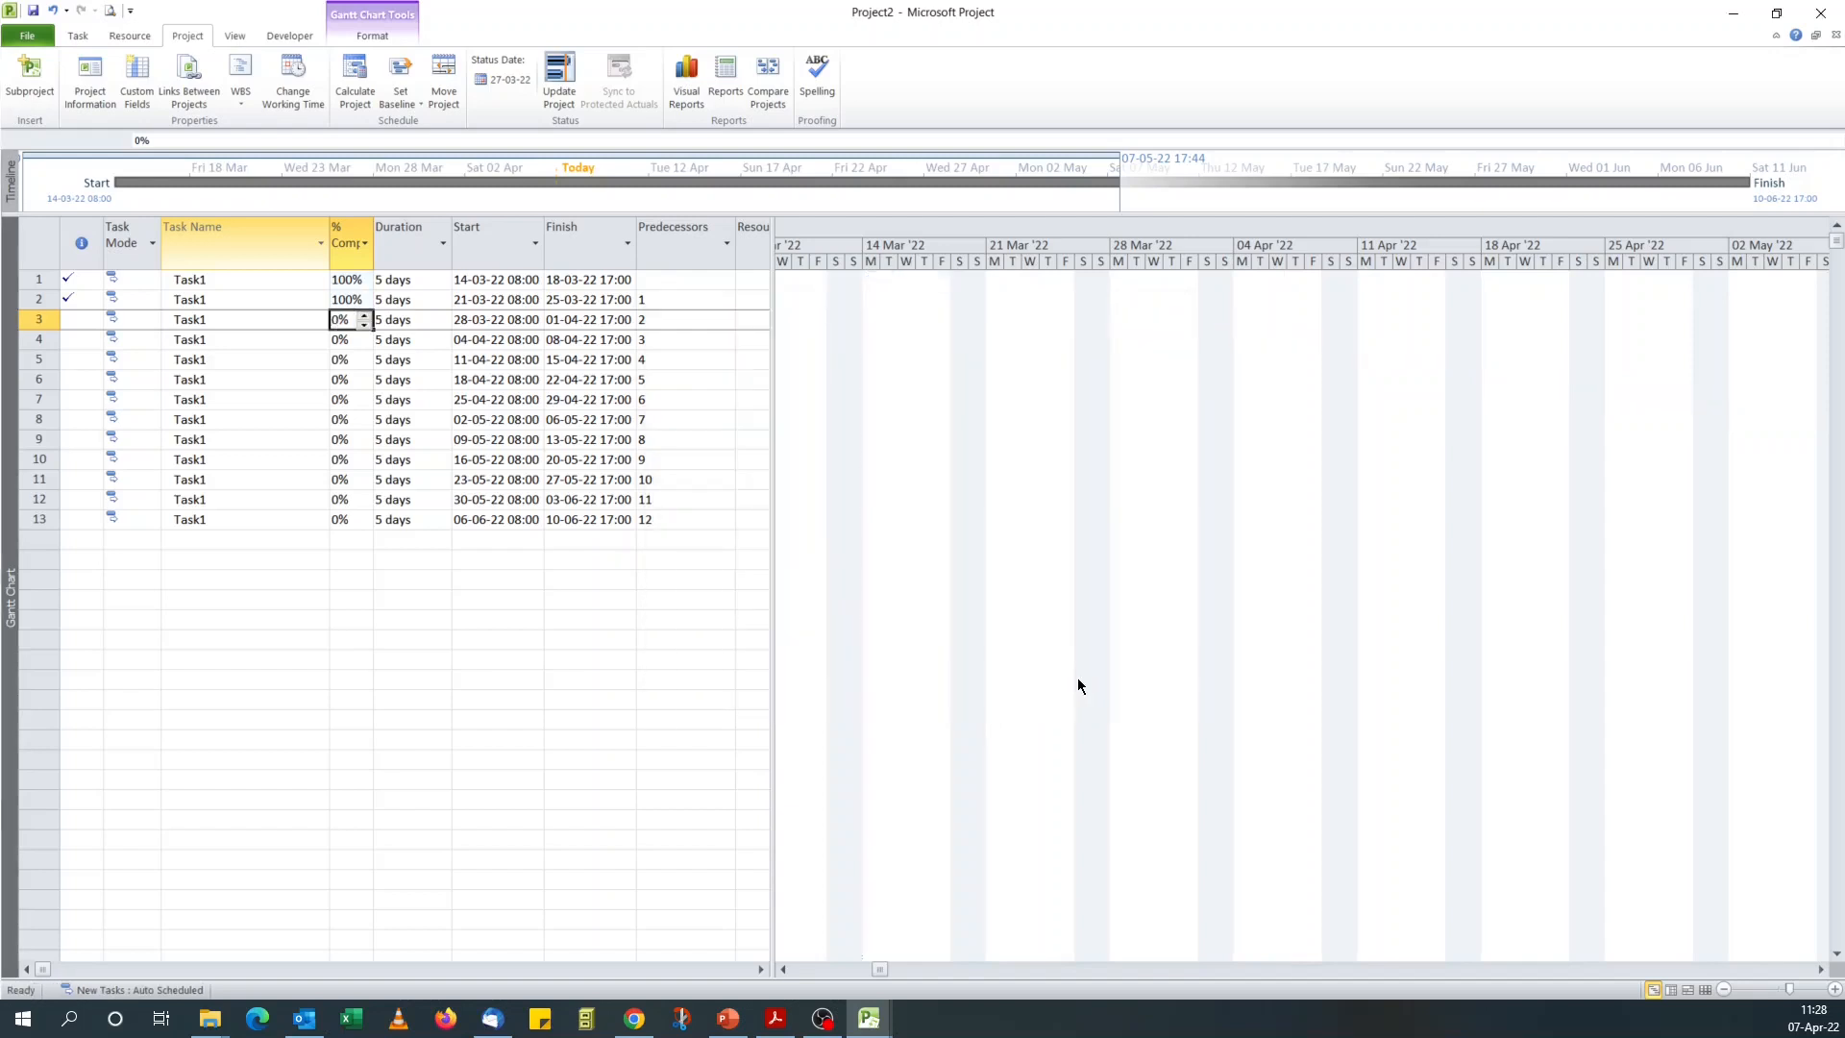
Reset the second task's % Complete to 0 and mark that task as on track again
{"action": "left_click", "coordinate": [346, 298]}
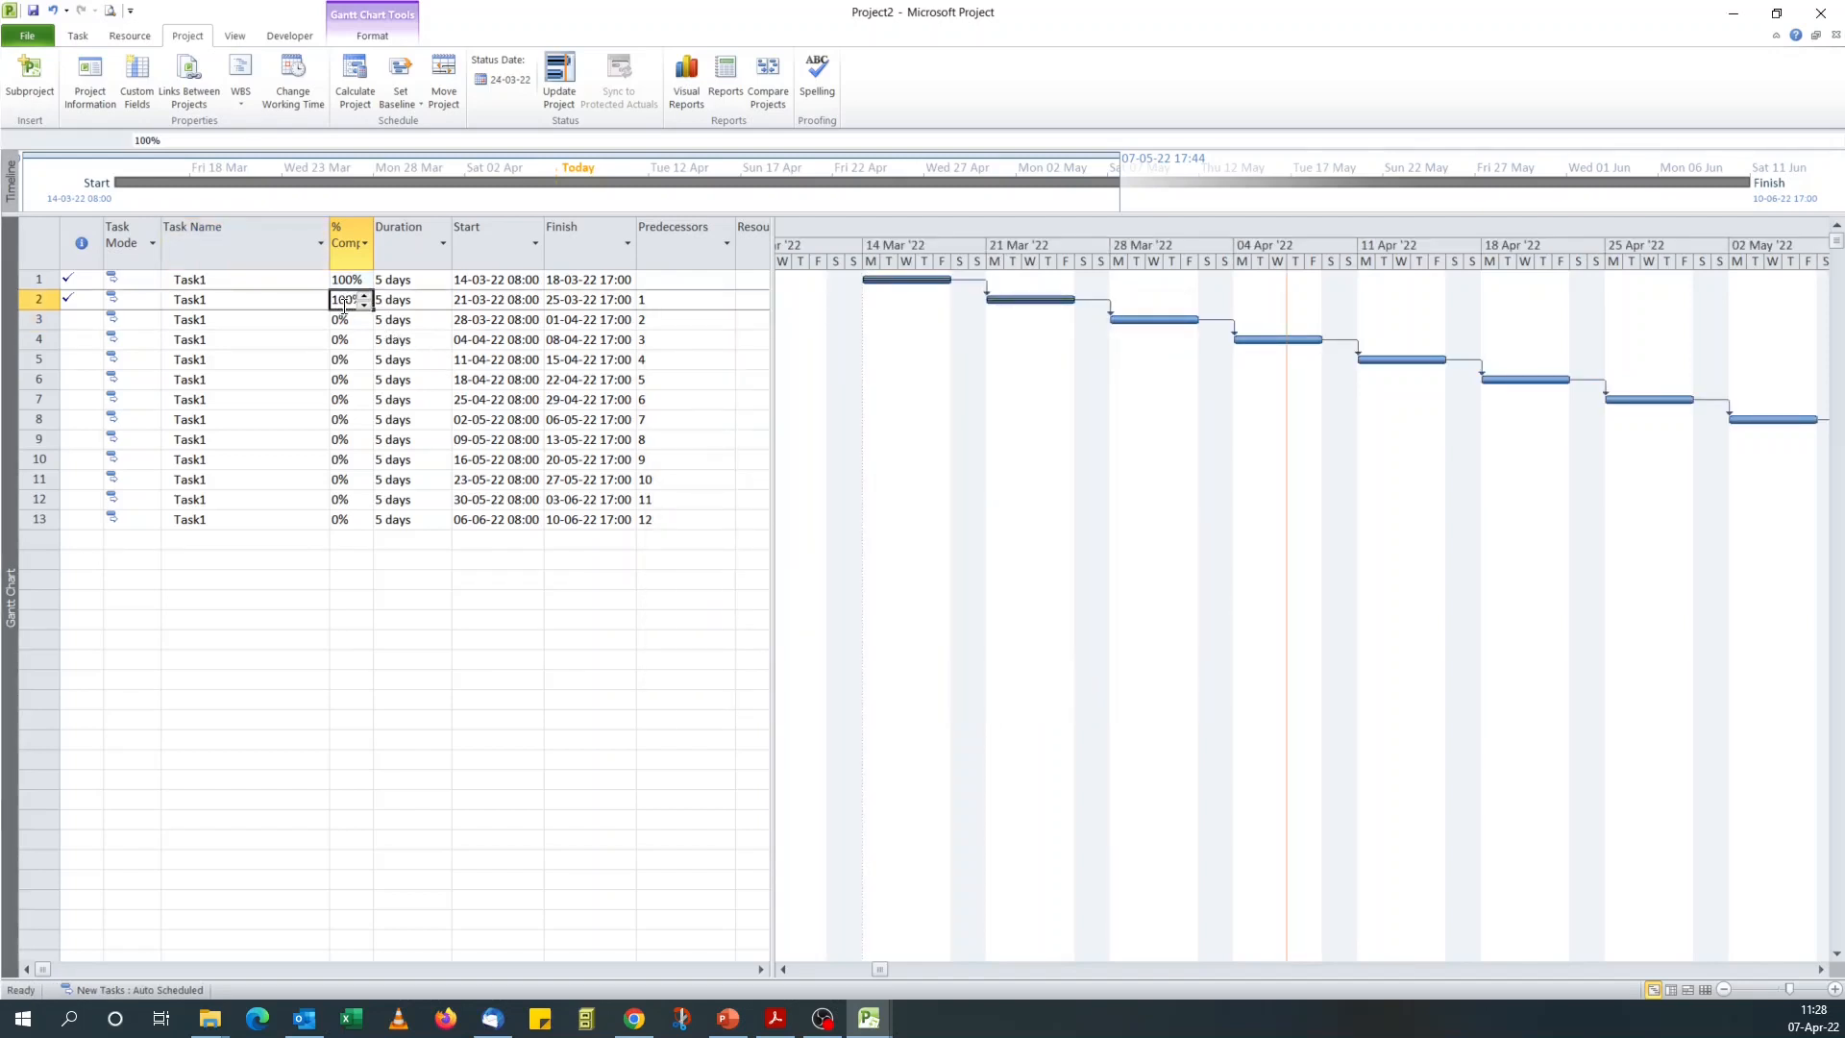
{"action": "left_click", "coordinate": [280, 279]}
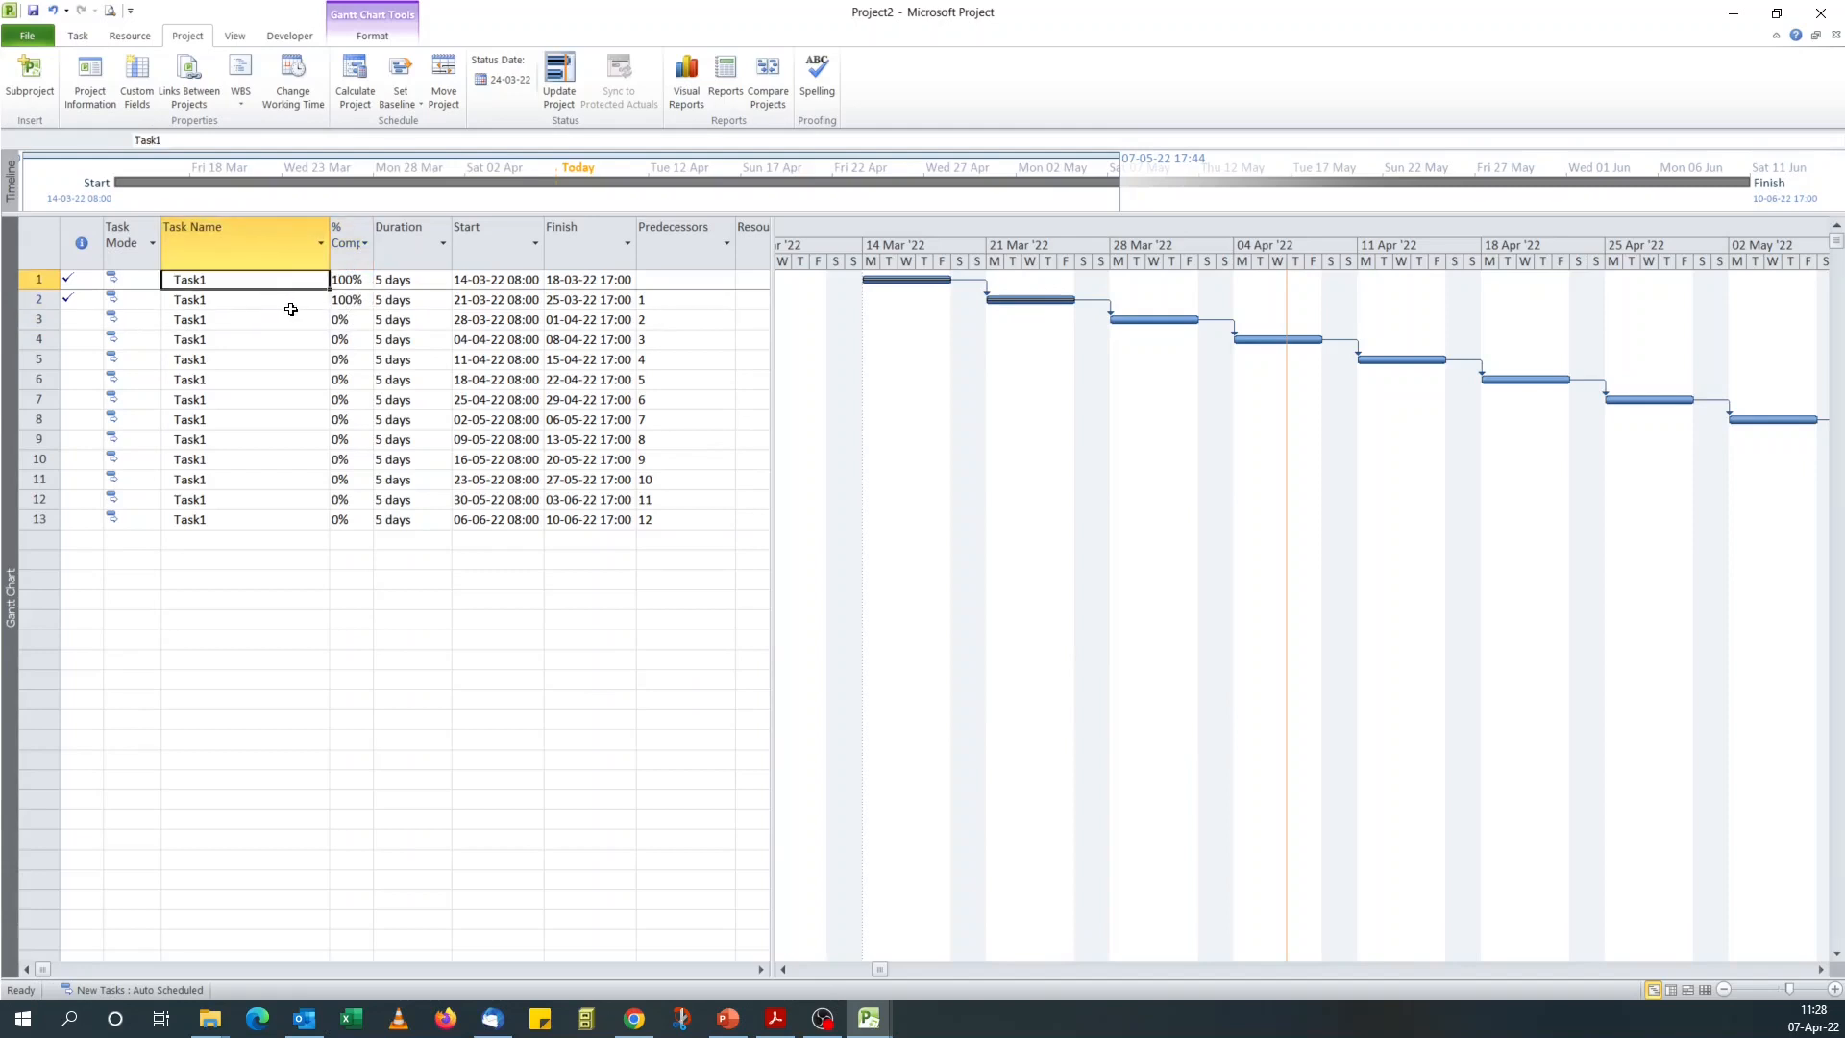
{"action": "left_click", "coordinate": [278, 304]}
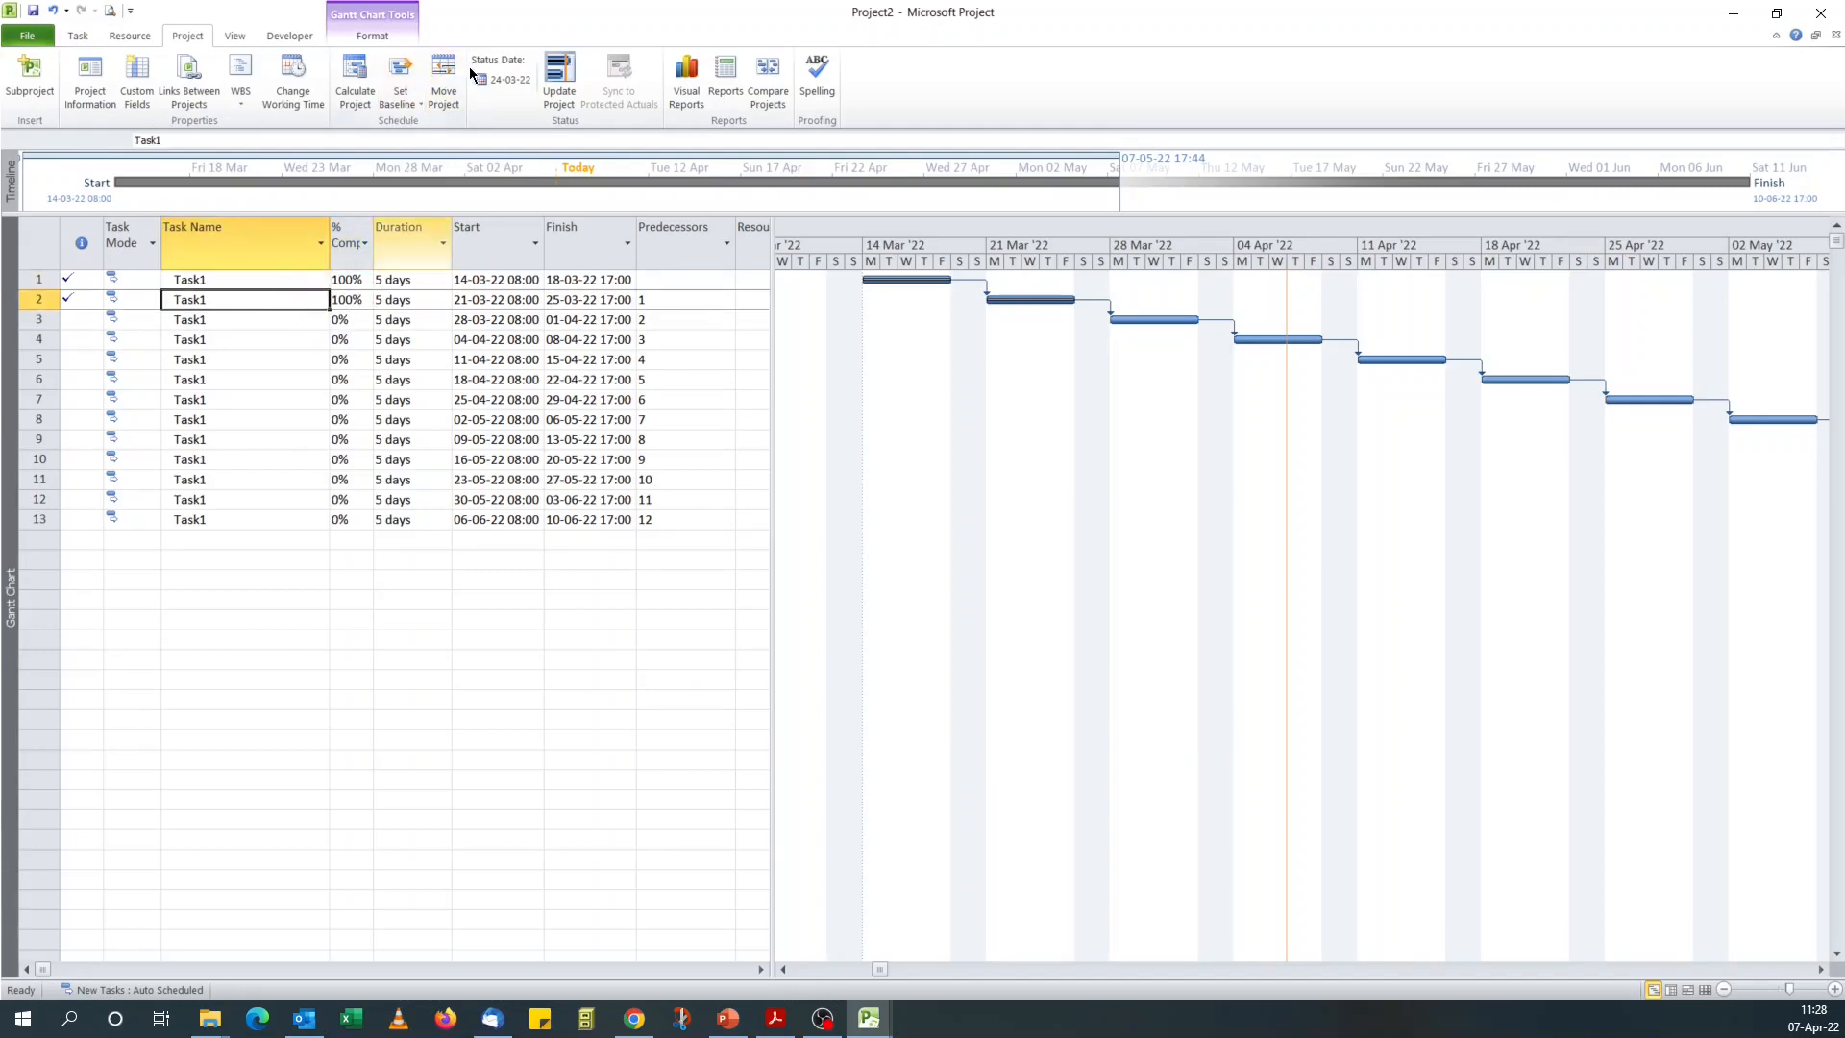
{"action": "left_click", "coordinate": [78, 35]}
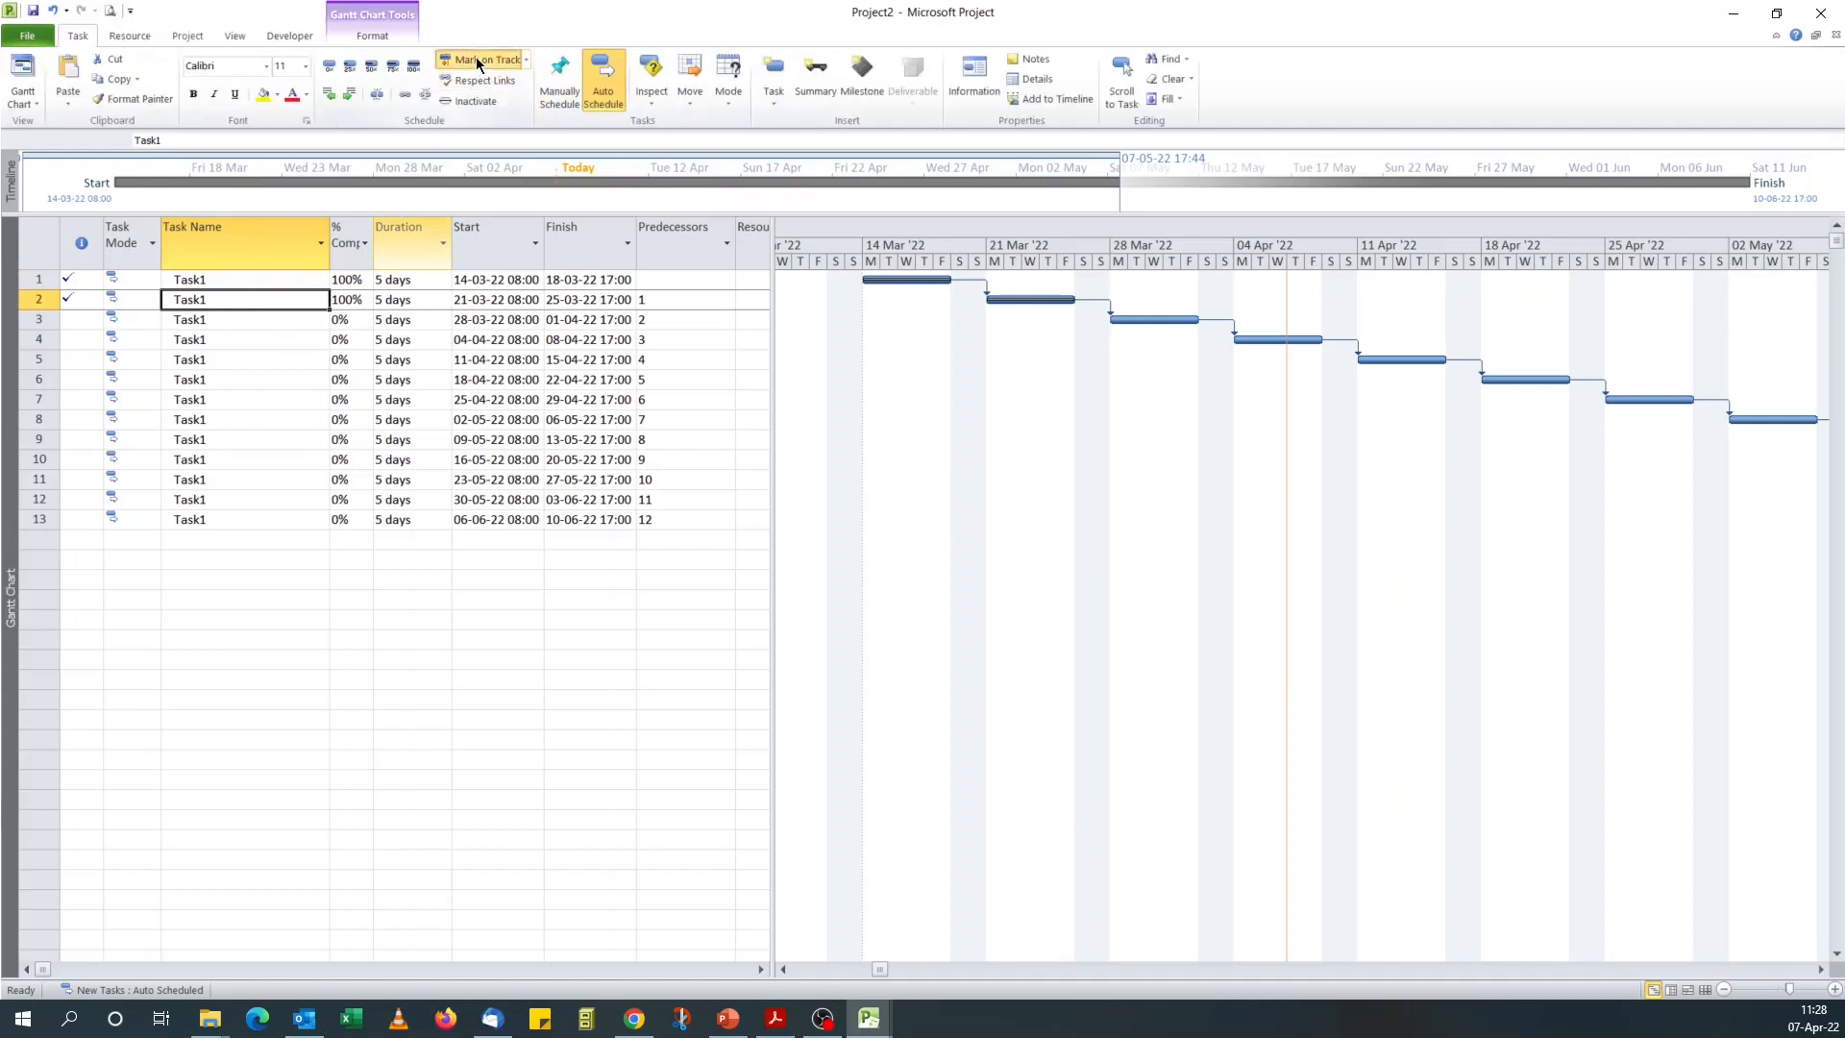
{"action": "left_click", "coordinate": [352, 297]}
{"action": "type", "text": "0"}
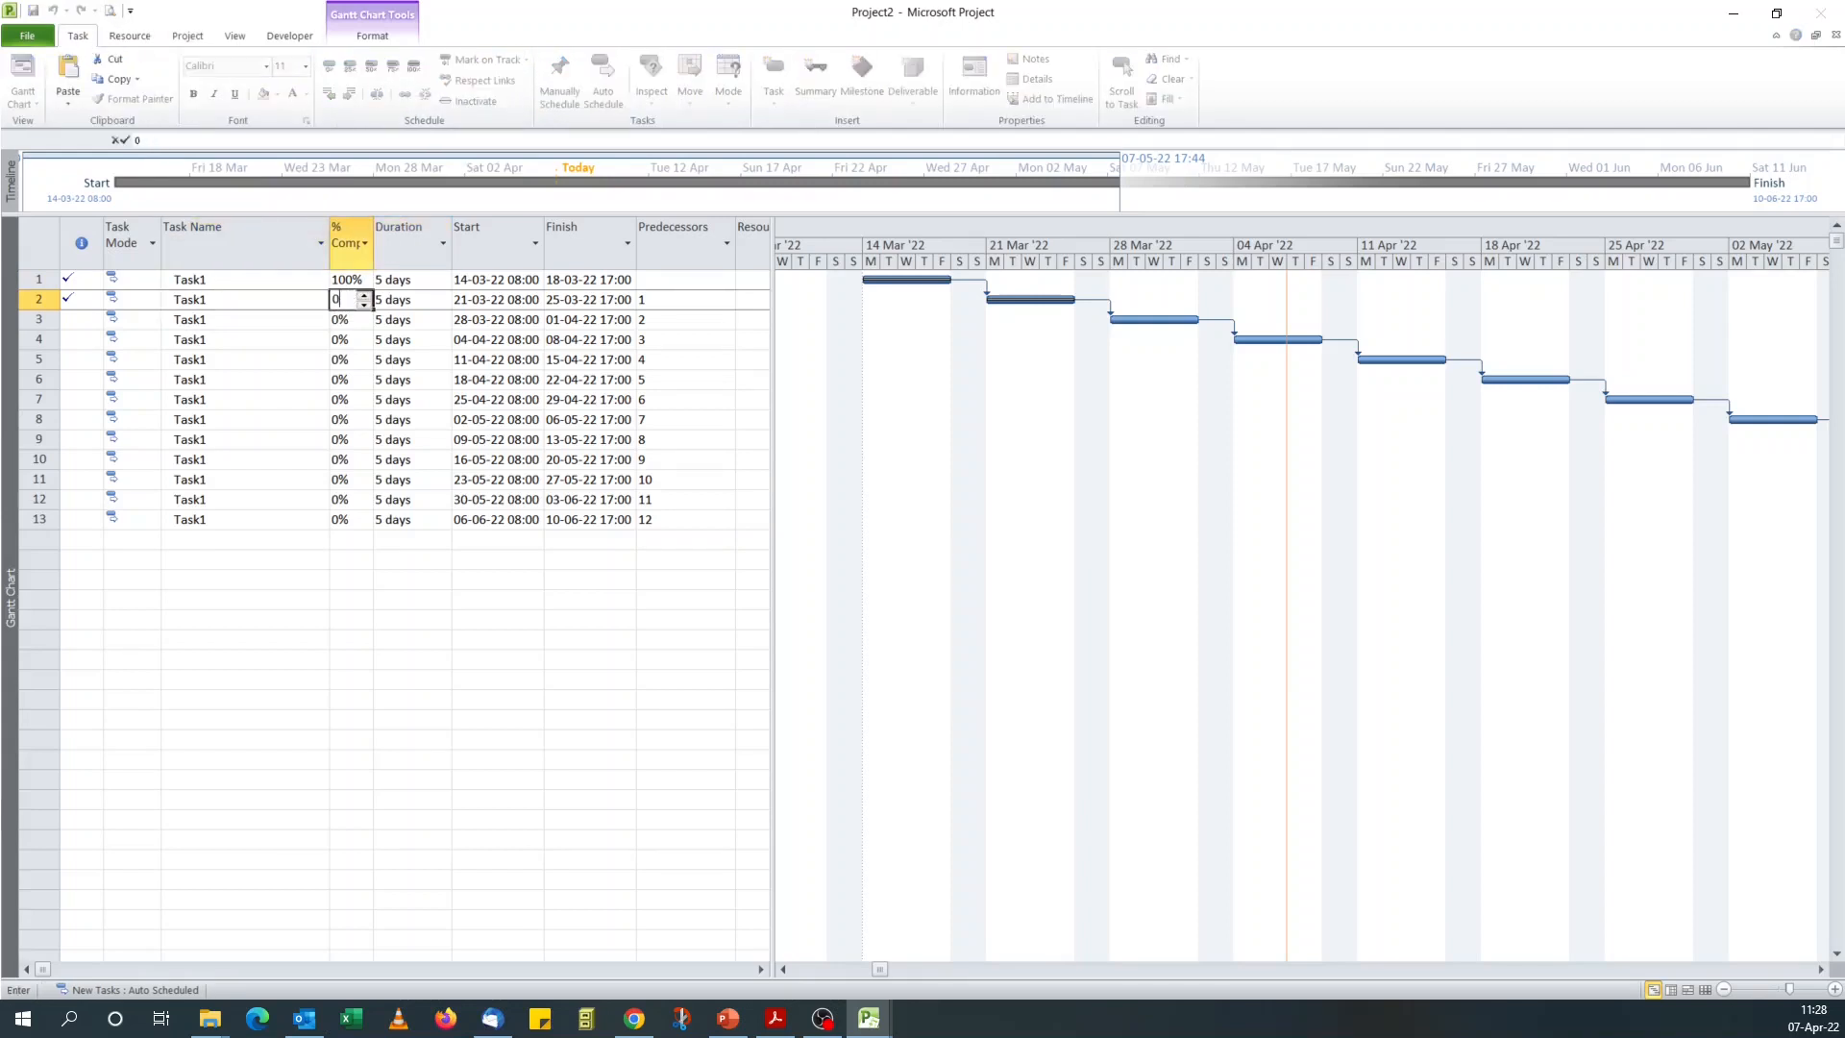
{"action": "key", "text": "Return"}
{"action": "left_click", "coordinate": [279, 299]}
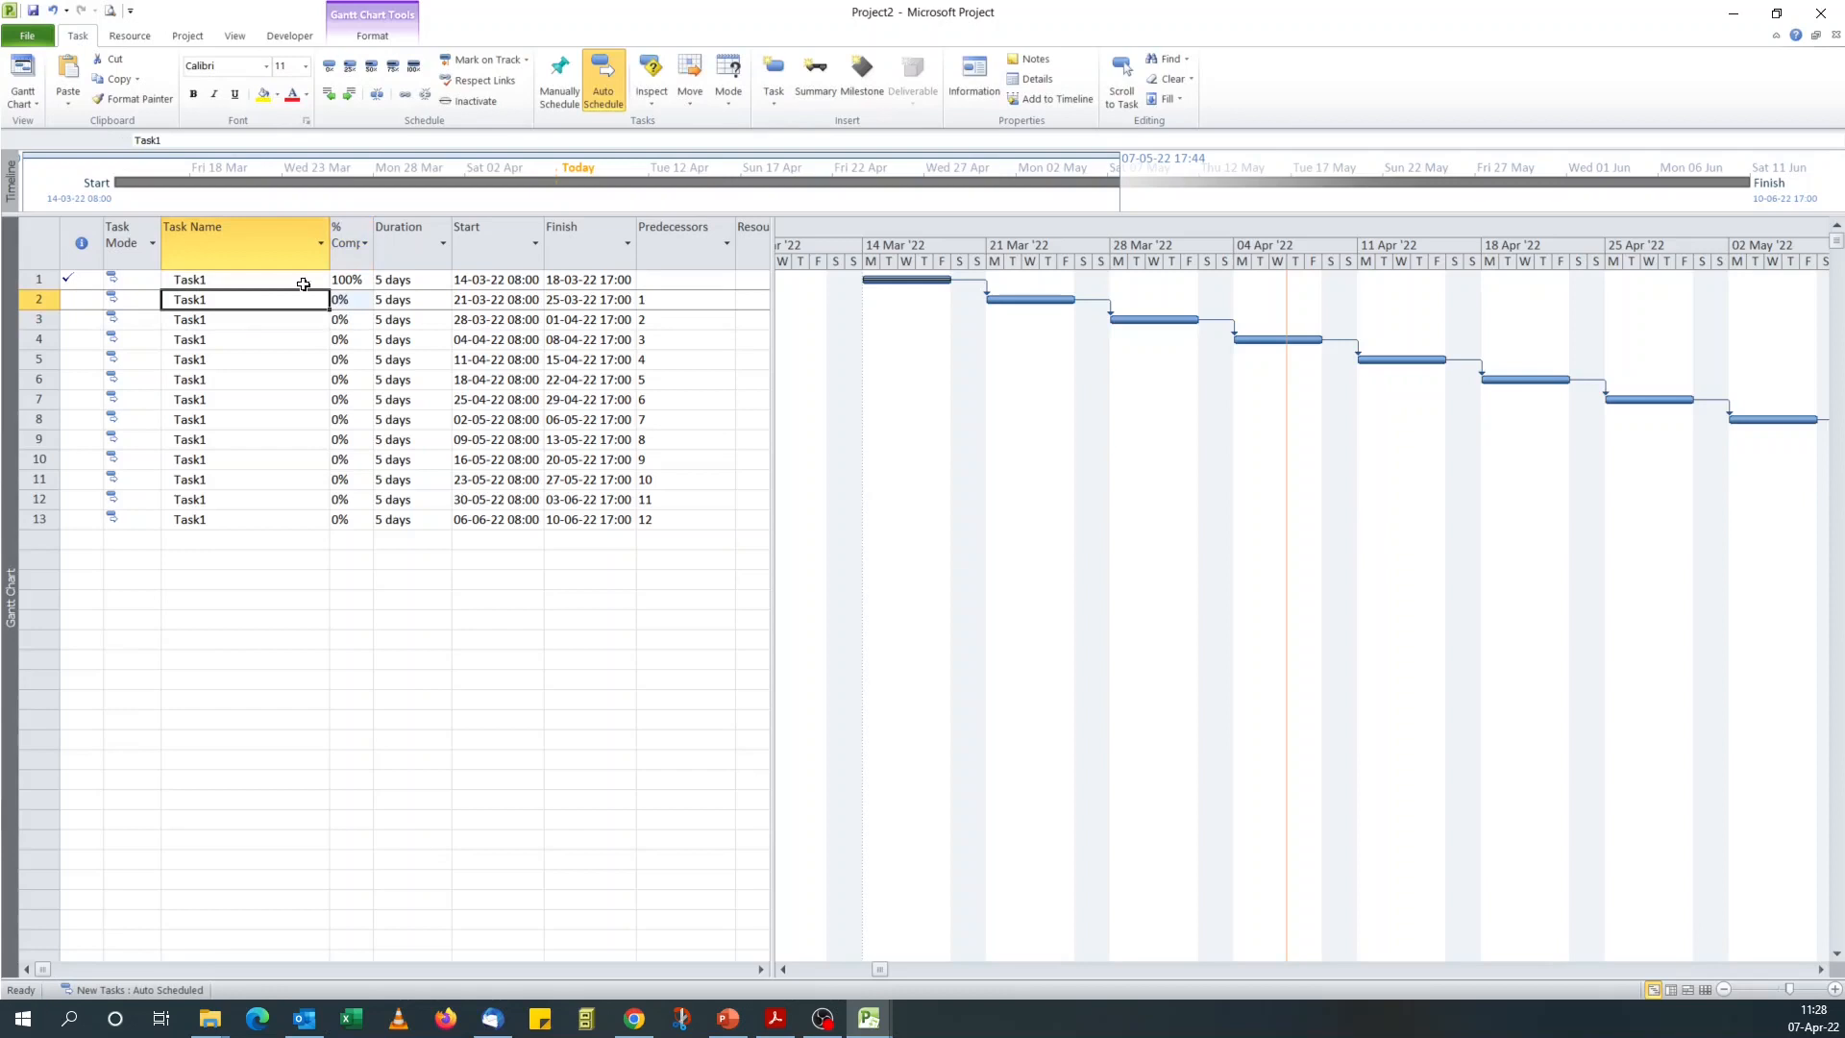
{"action": "left_click", "coordinate": [468, 64]}
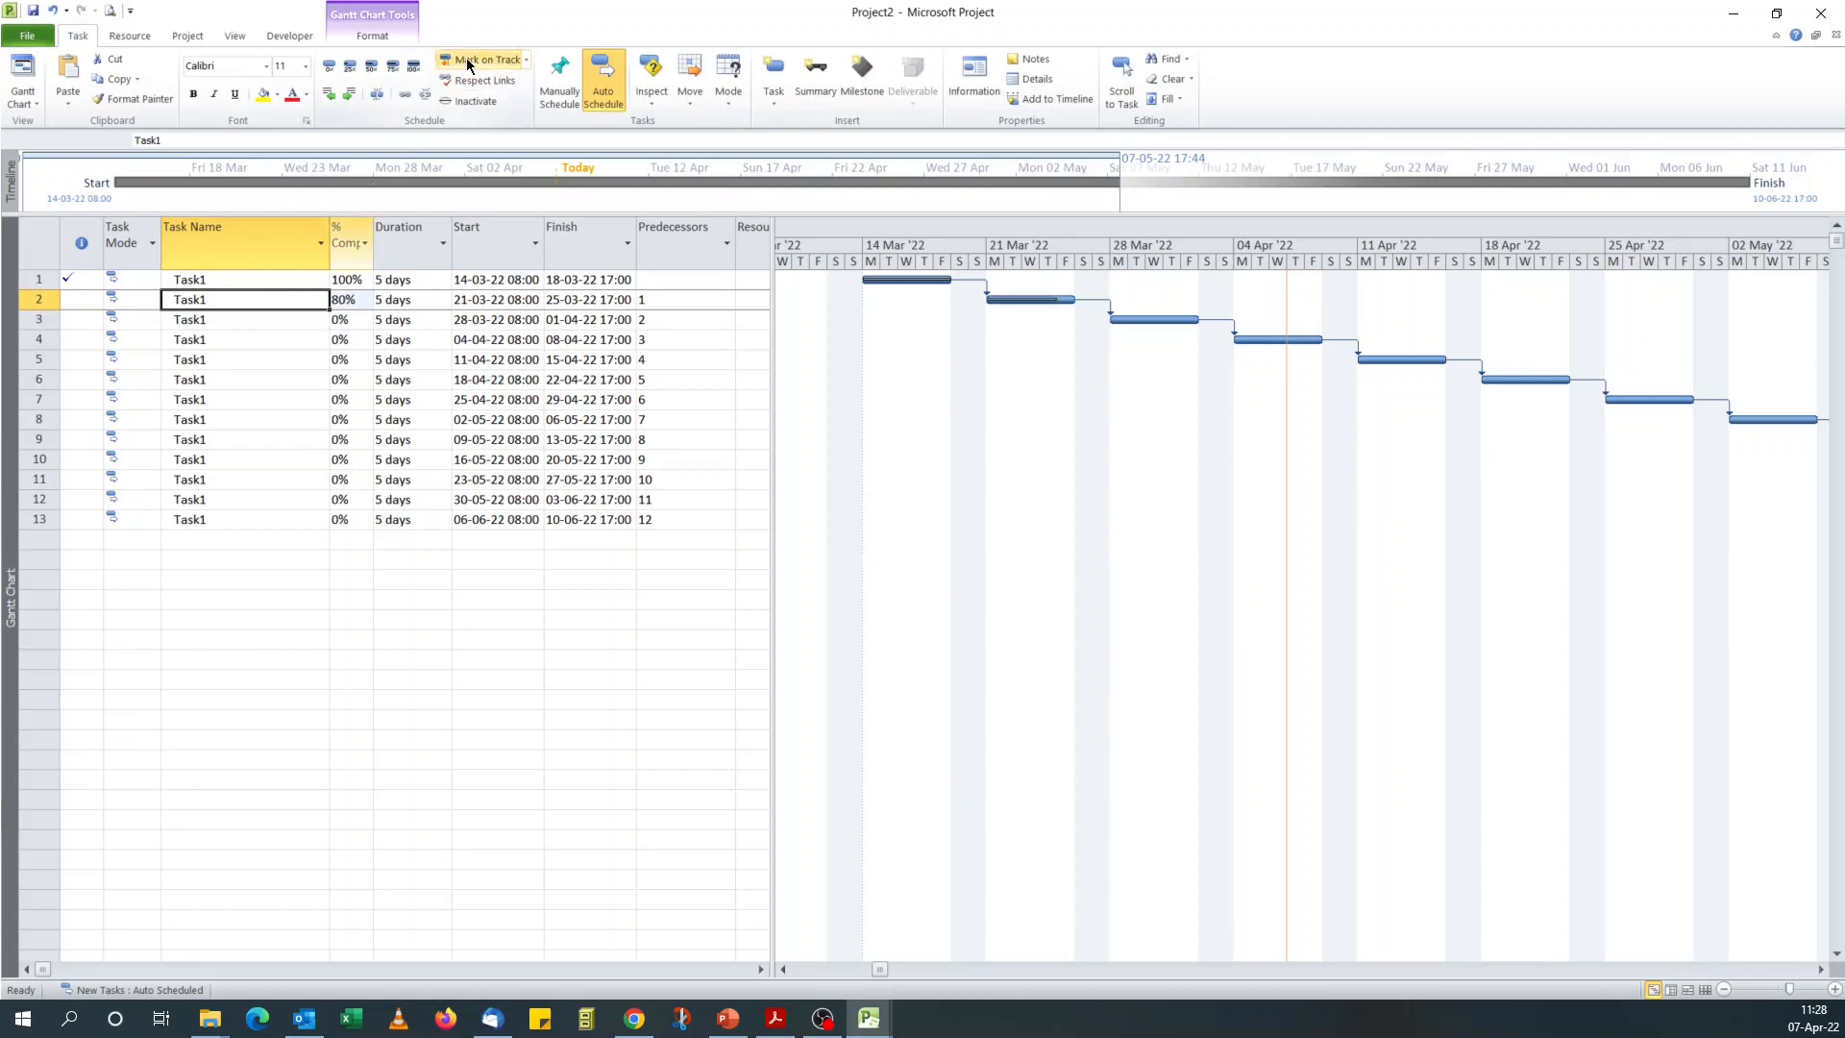
{"action": "left_click", "coordinate": [297, 321]}
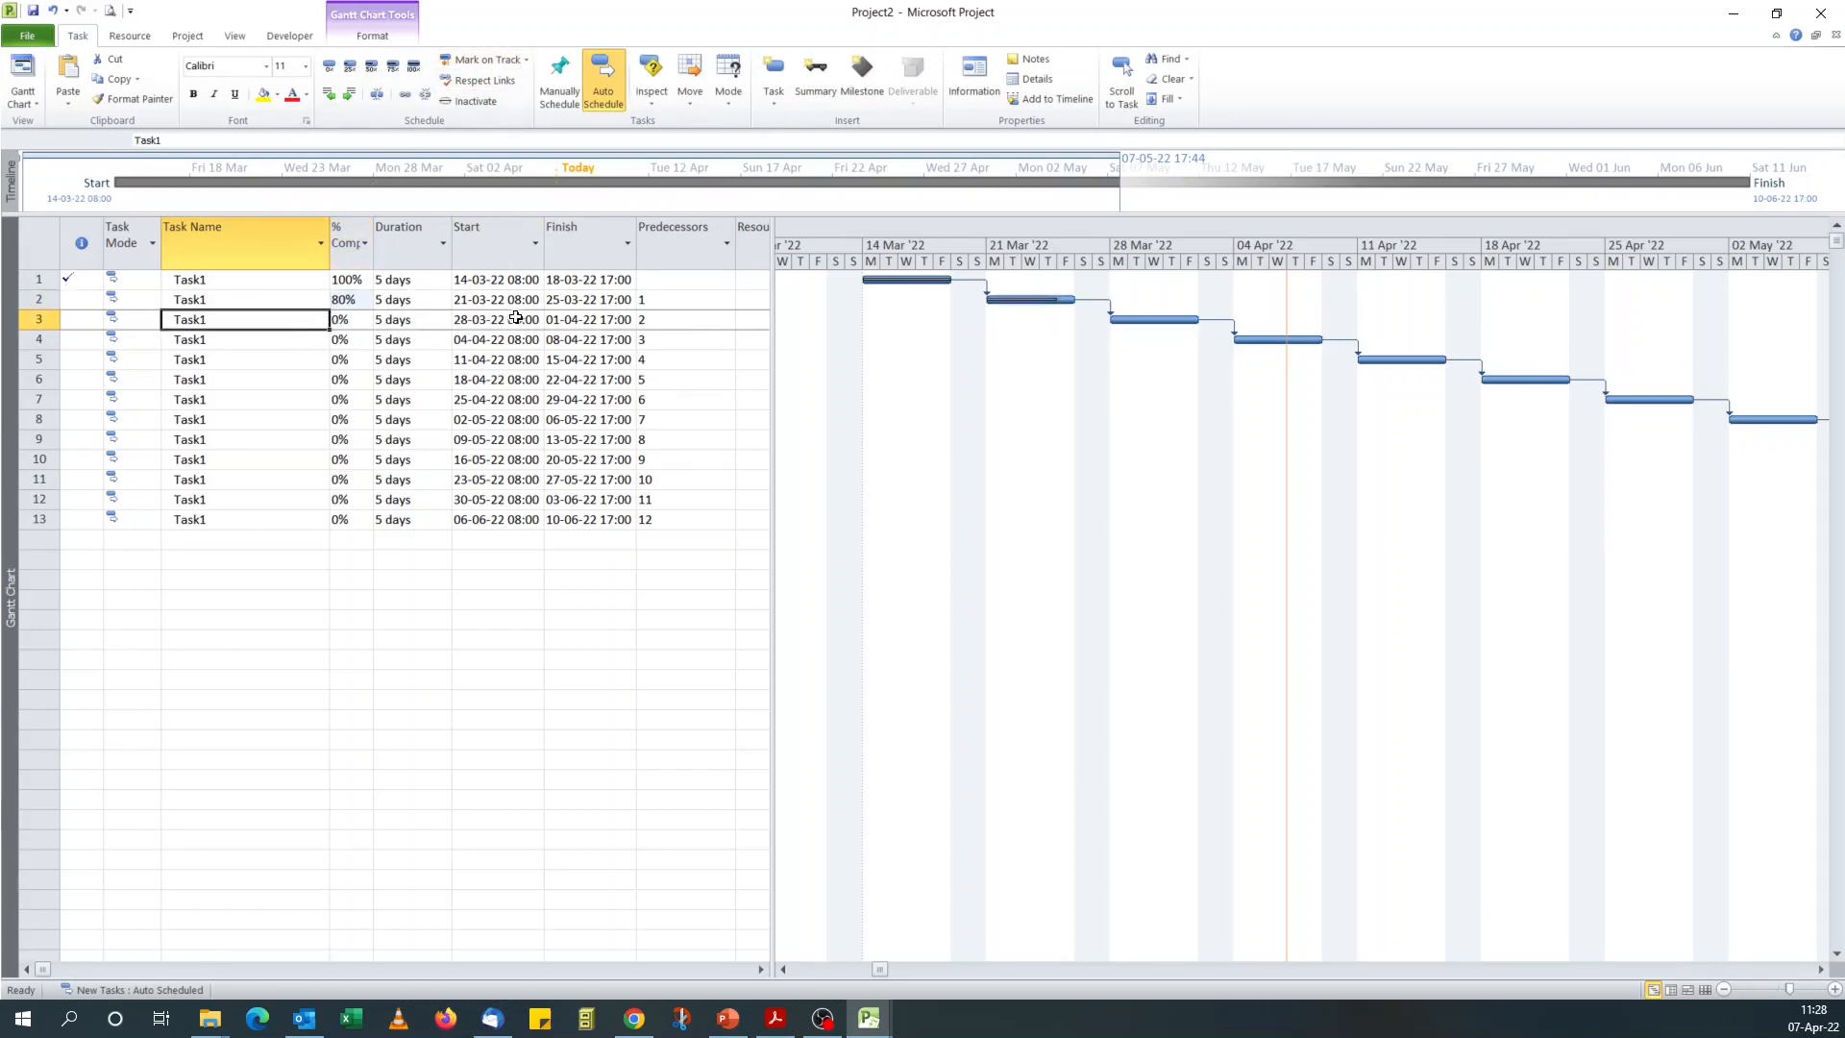
{"action": "left_click", "coordinate": [242, 299]}
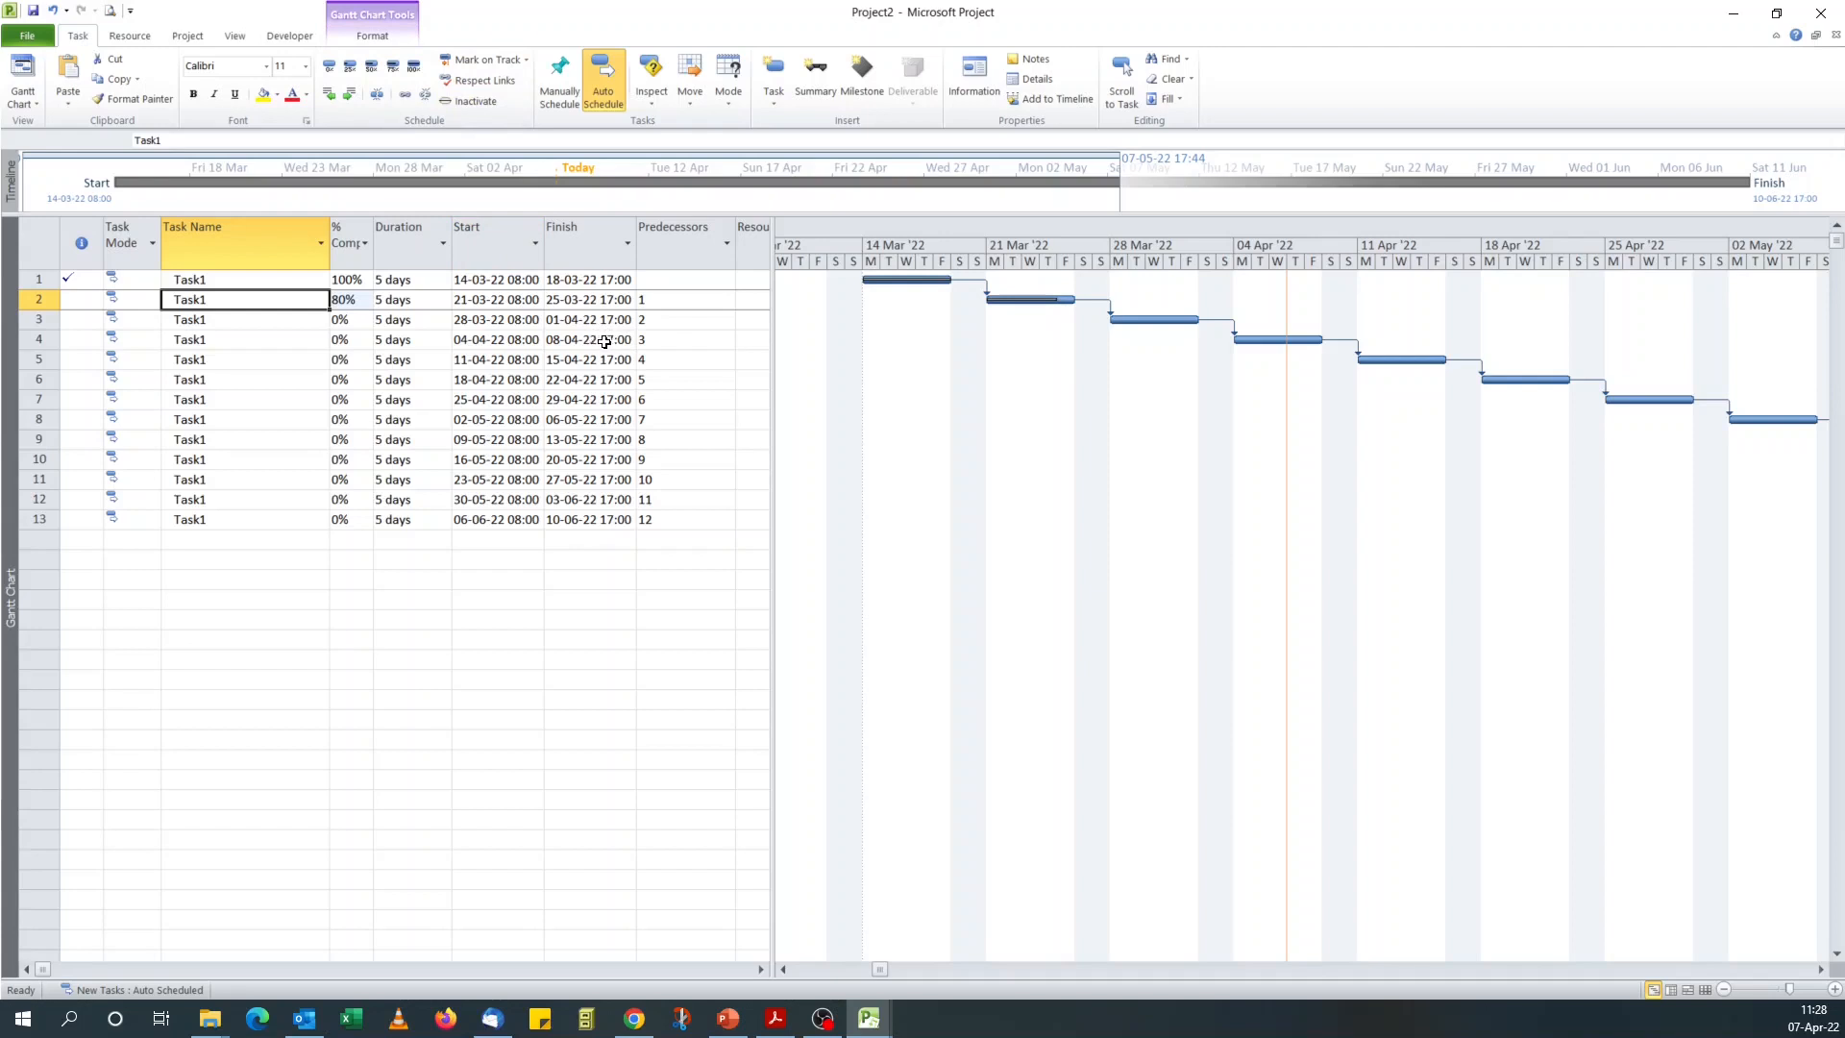
{"action": "left_click_drag", "start_coordinate": [226, 321], "coordinate": [235, 341]}
{"action": "left_click", "coordinate": [227, 302]}
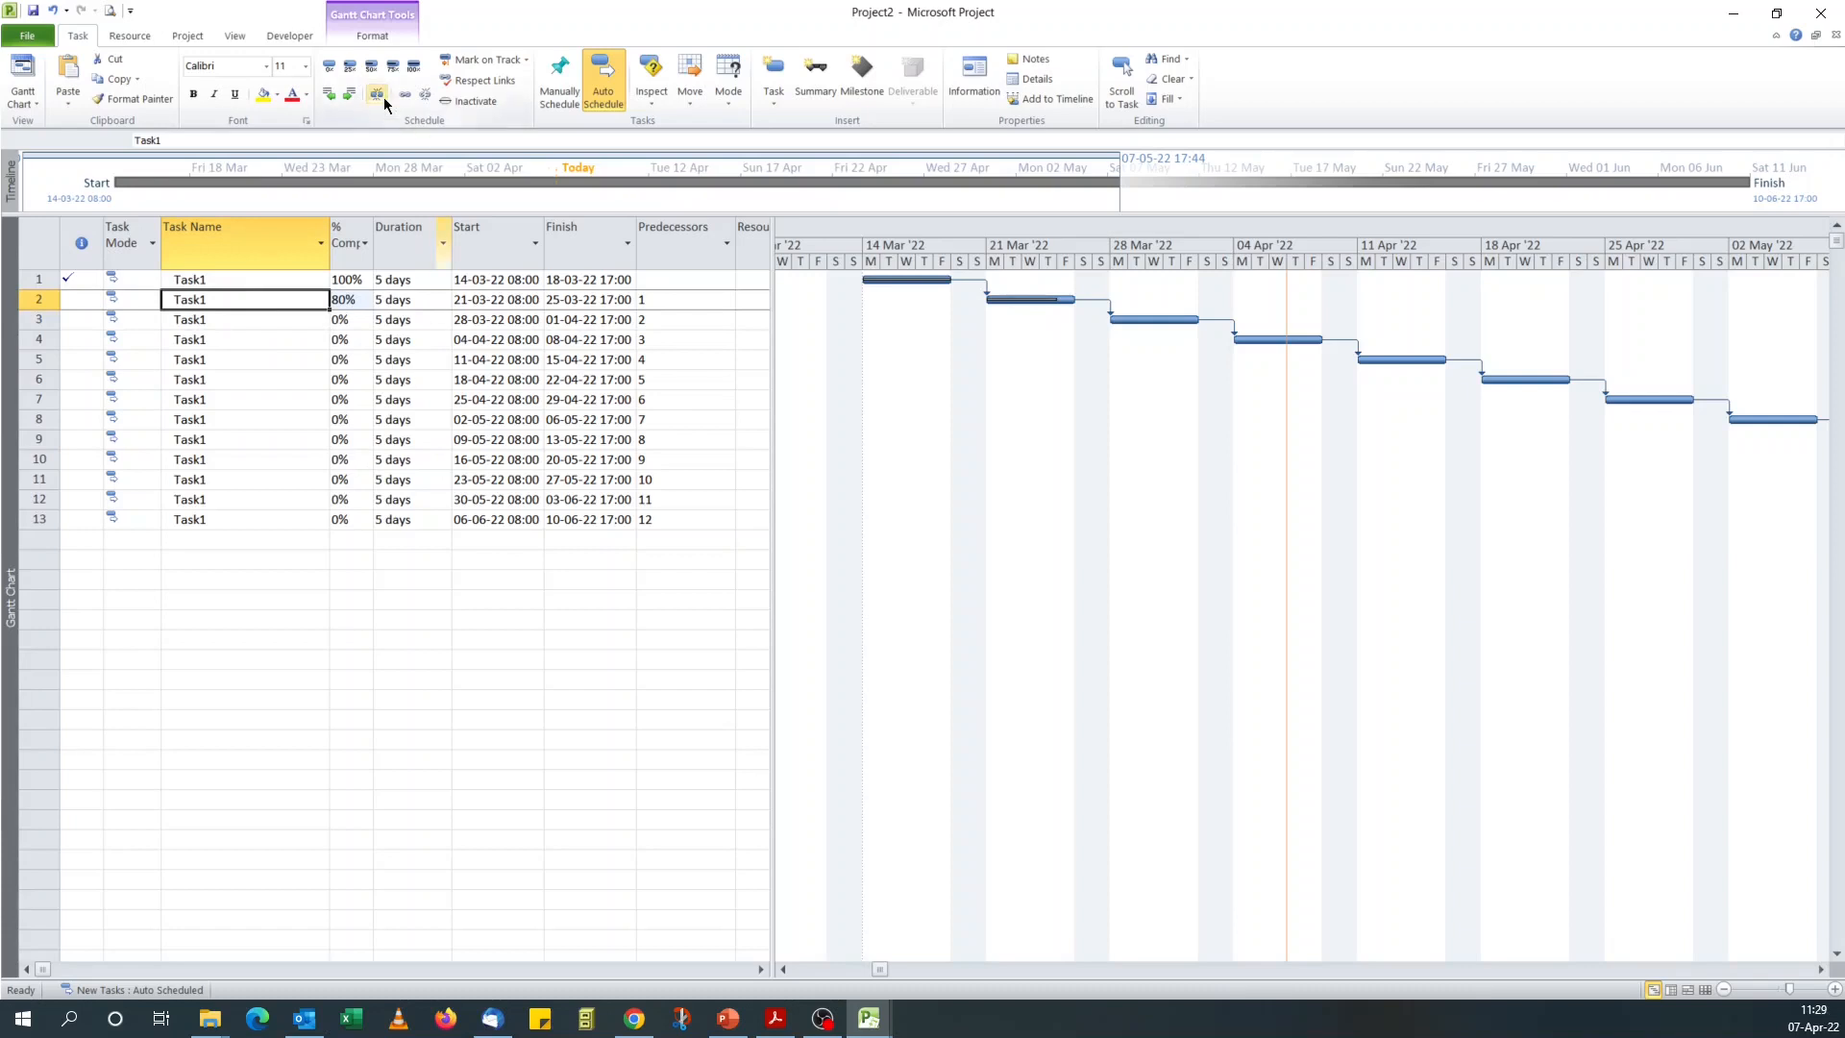
Check the Flag-type task custom fields for the 2wk LAH (Flag20) field, and close the dialog without changes
{"action": "left_click", "coordinate": [369, 42]}
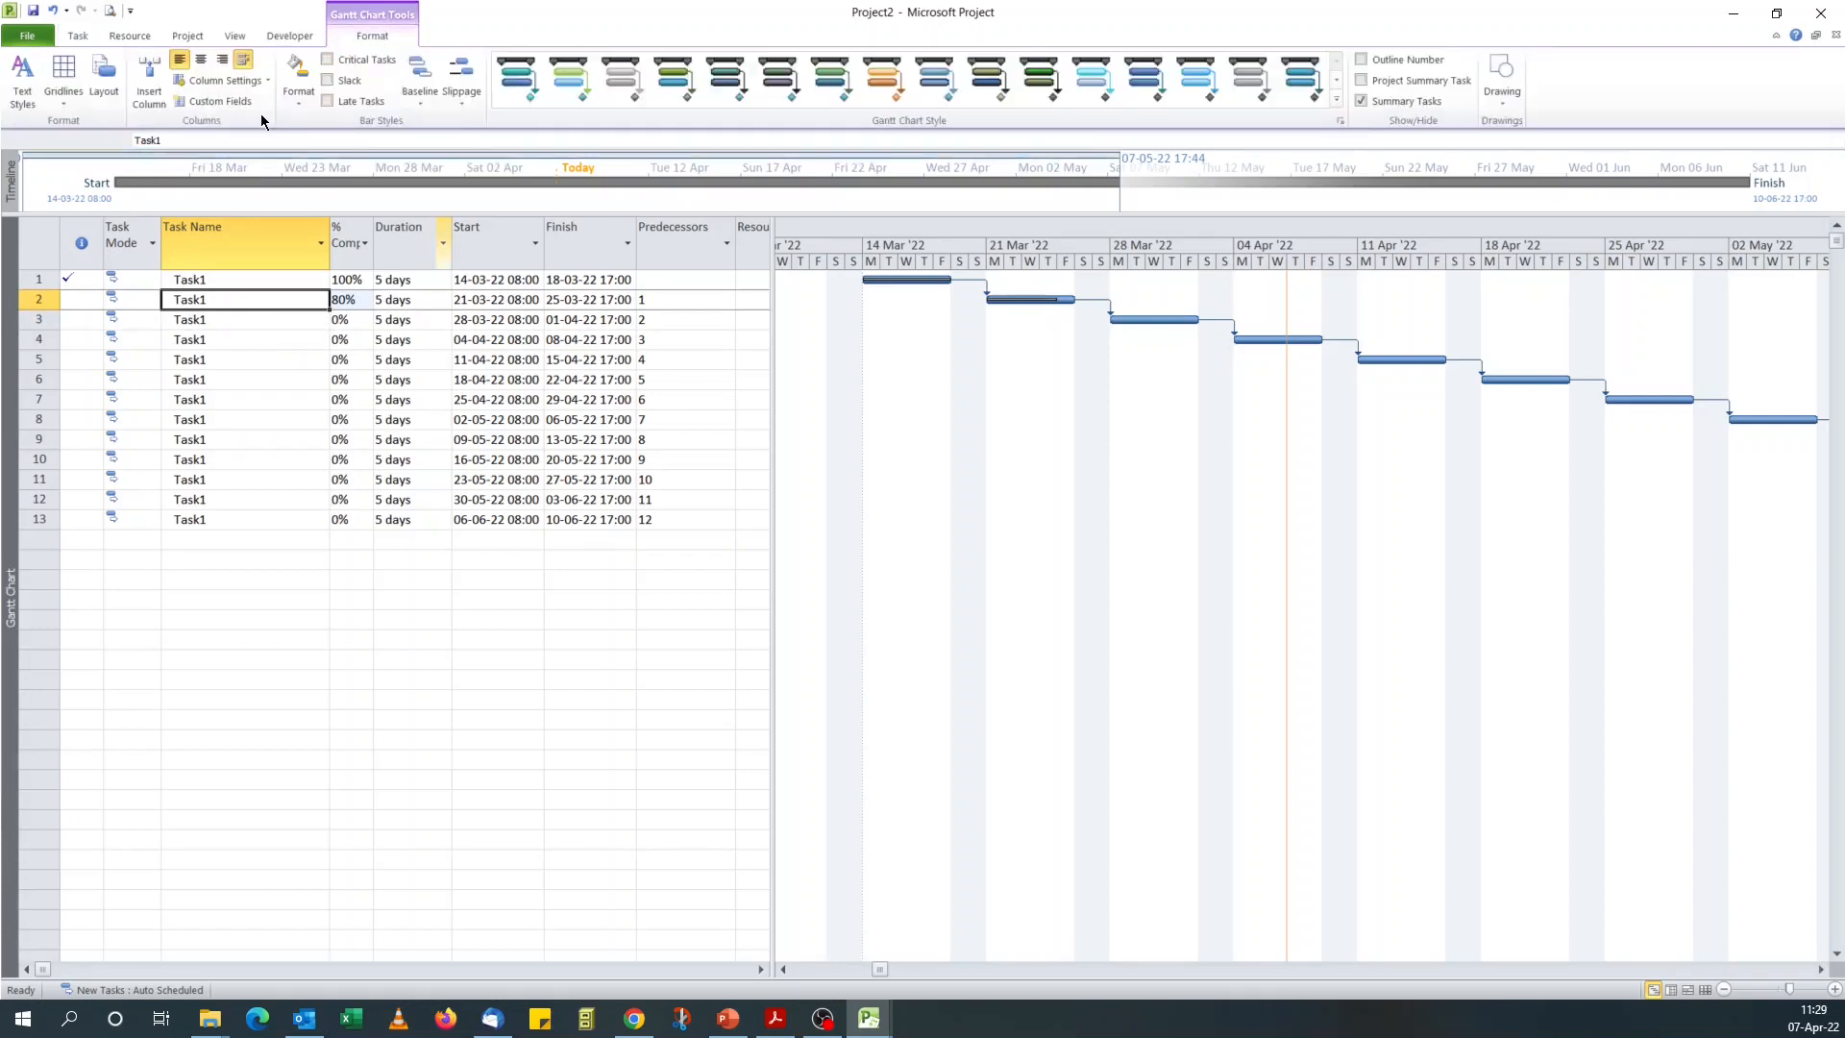
{"action": "left_click", "coordinate": [306, 518]}
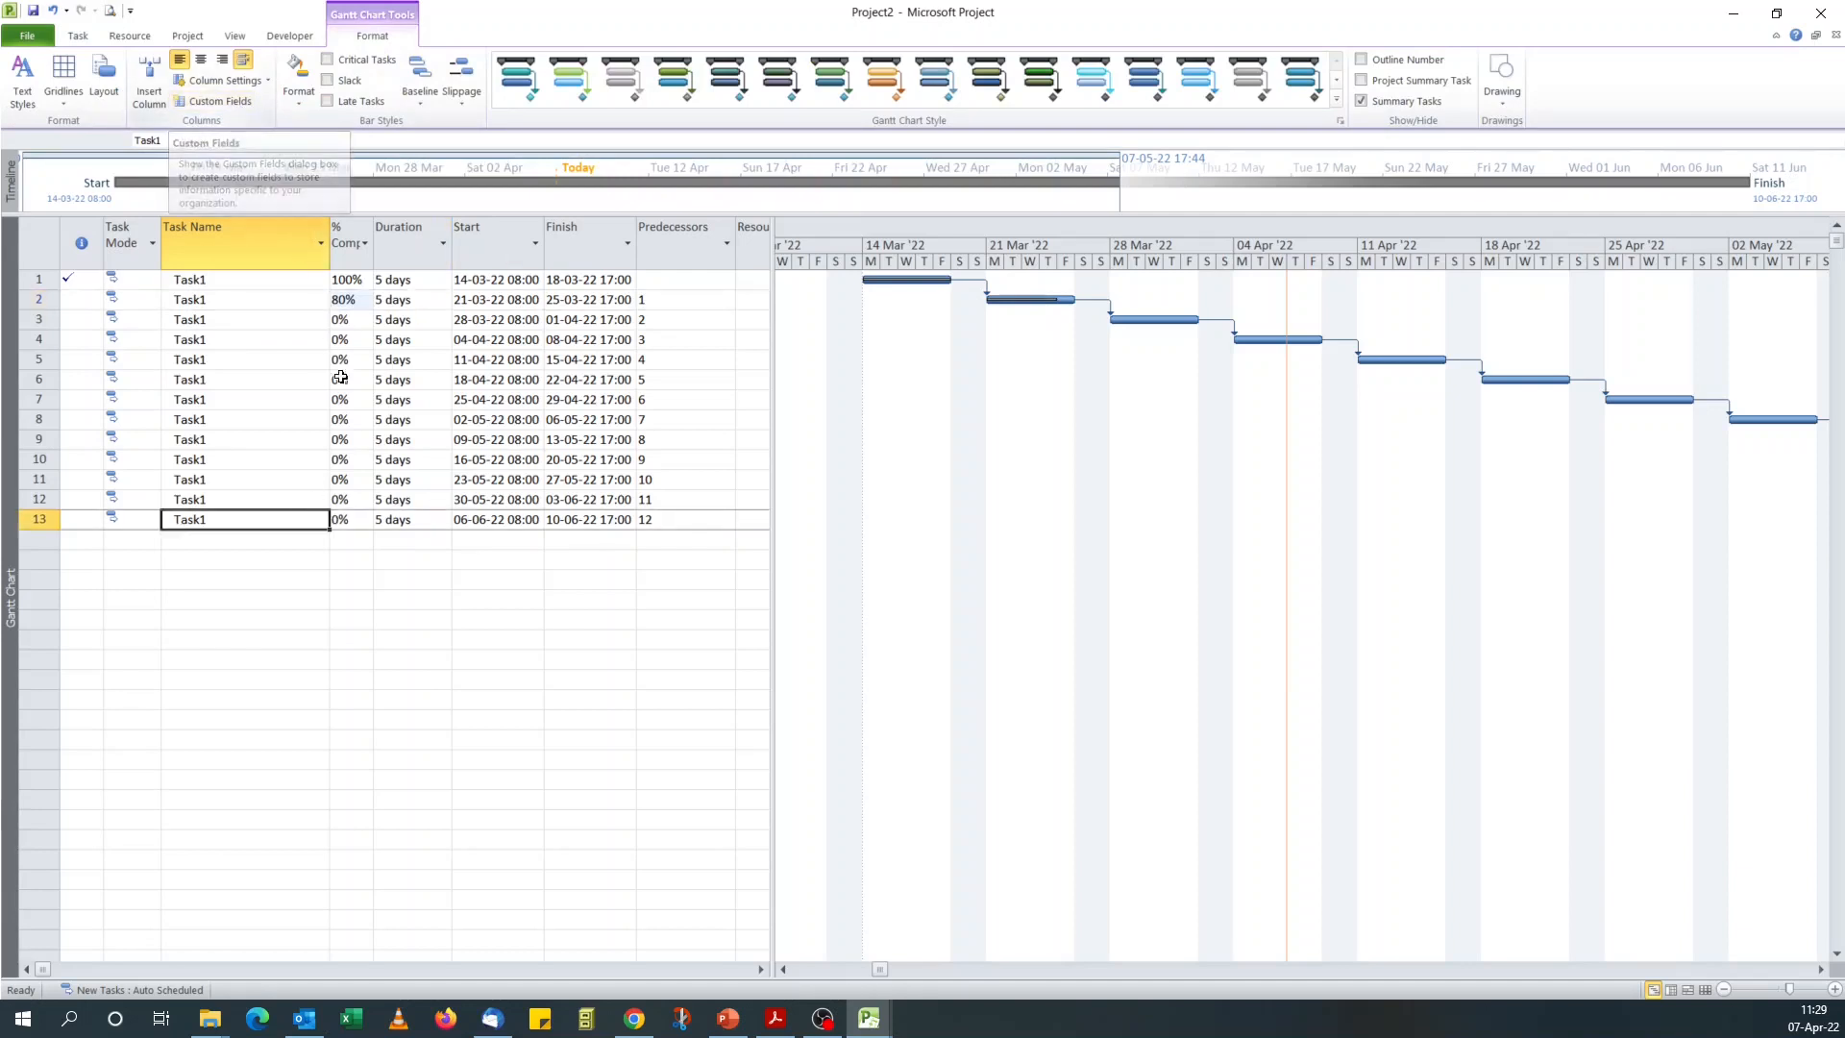
{"action": "left_click", "coordinate": [207, 99]}
{"action": "left_click", "coordinate": [1096, 313]}
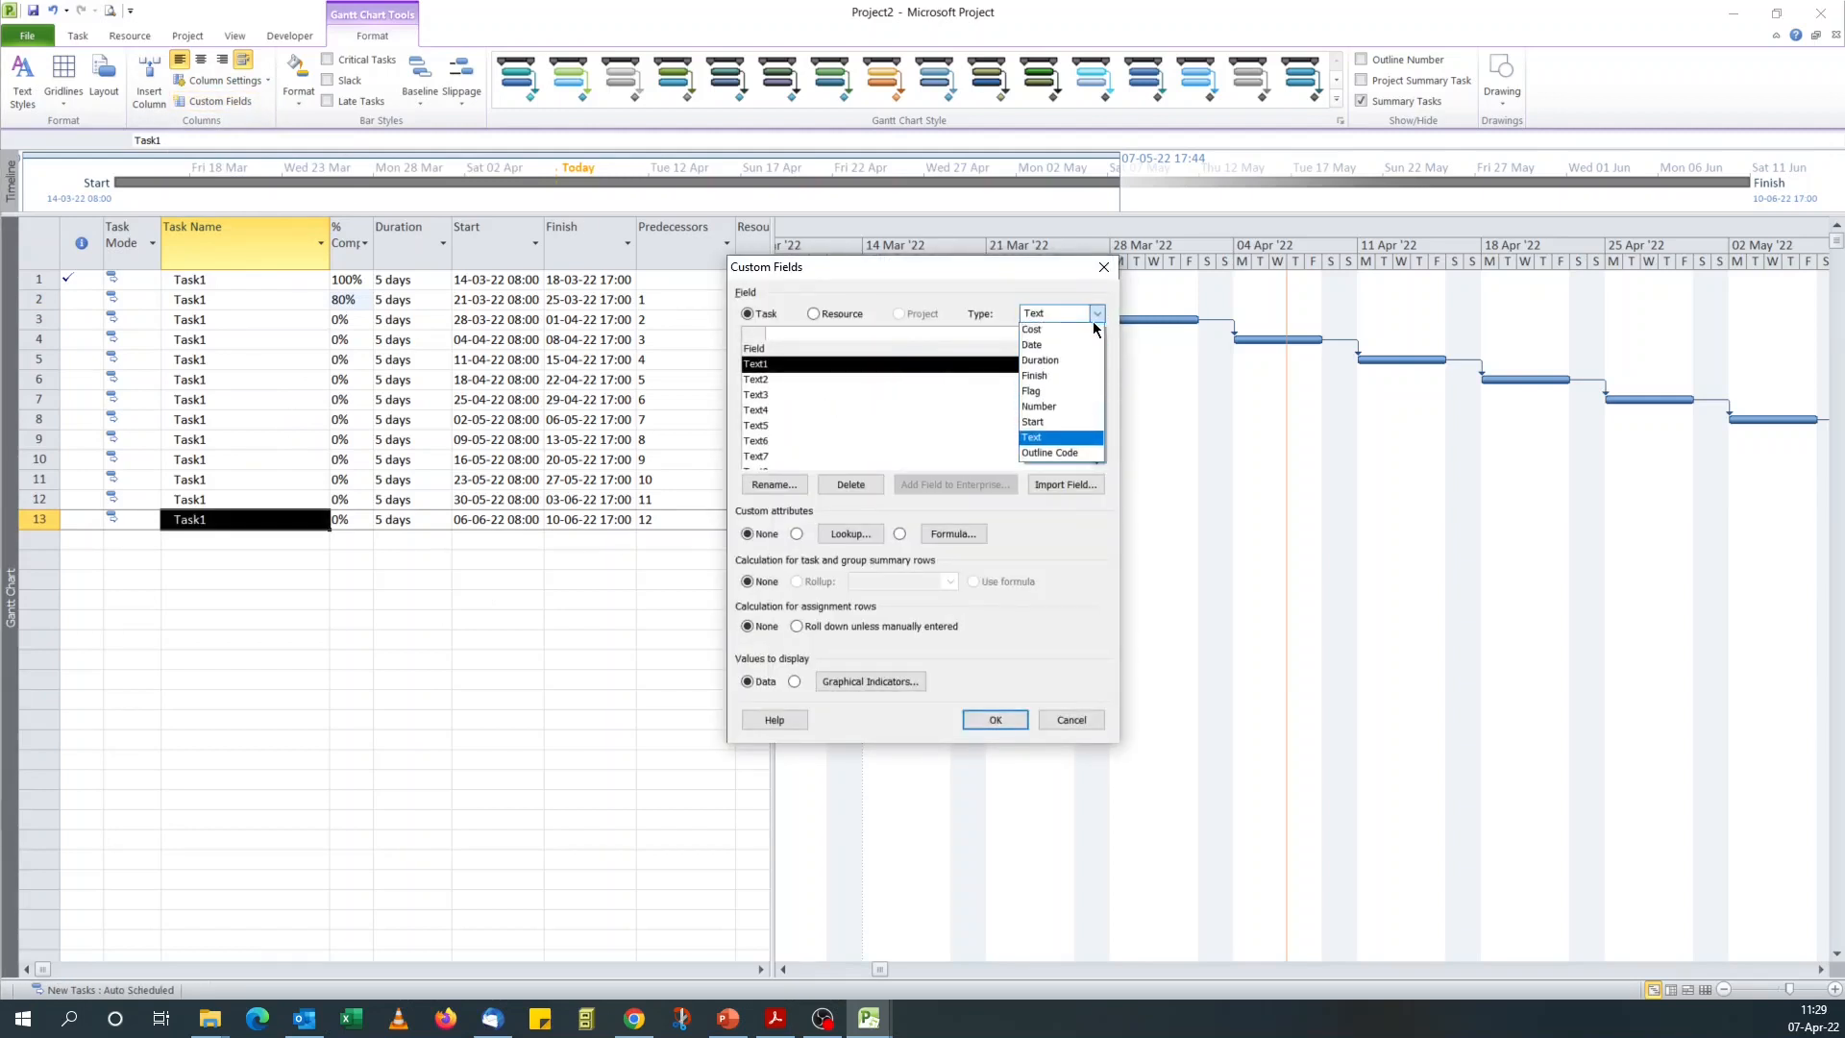
{"action": "left_click", "coordinate": [1040, 391]}
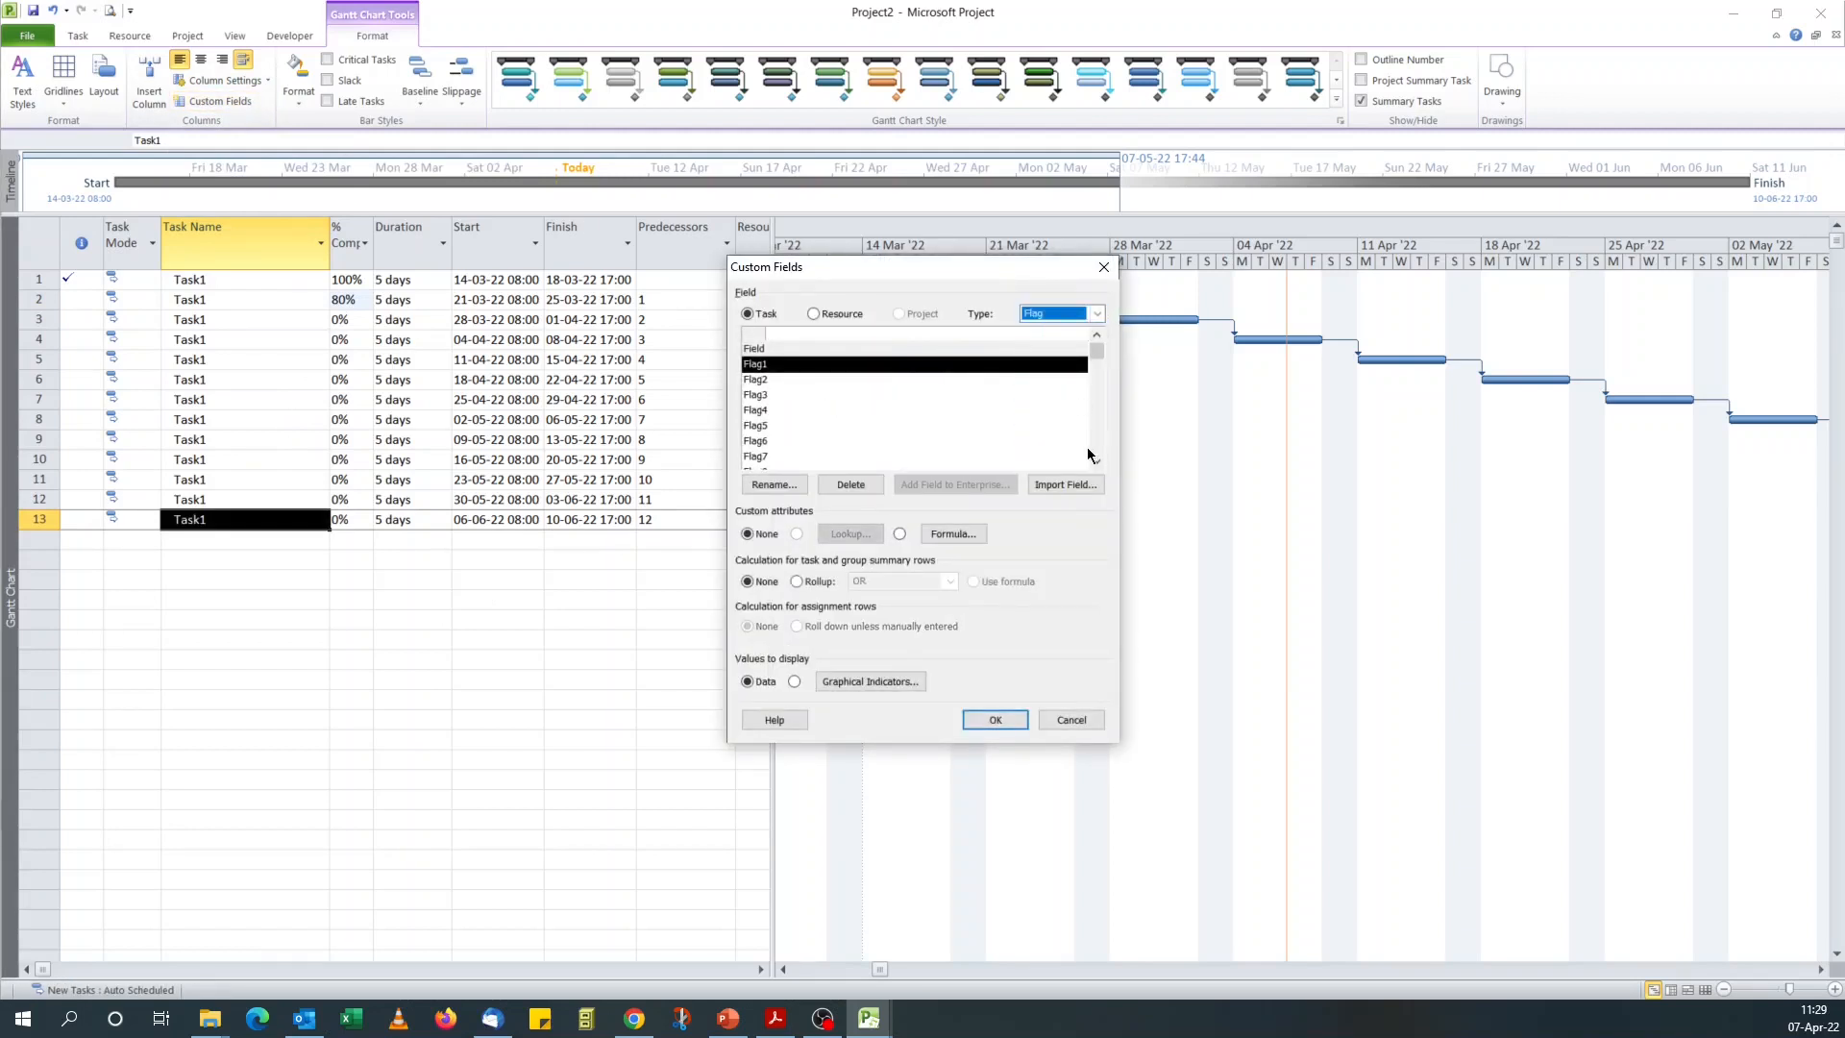
{"action": "left_click", "coordinate": [1097, 461]}
{"action": "left_click", "coordinate": [1098, 461]}
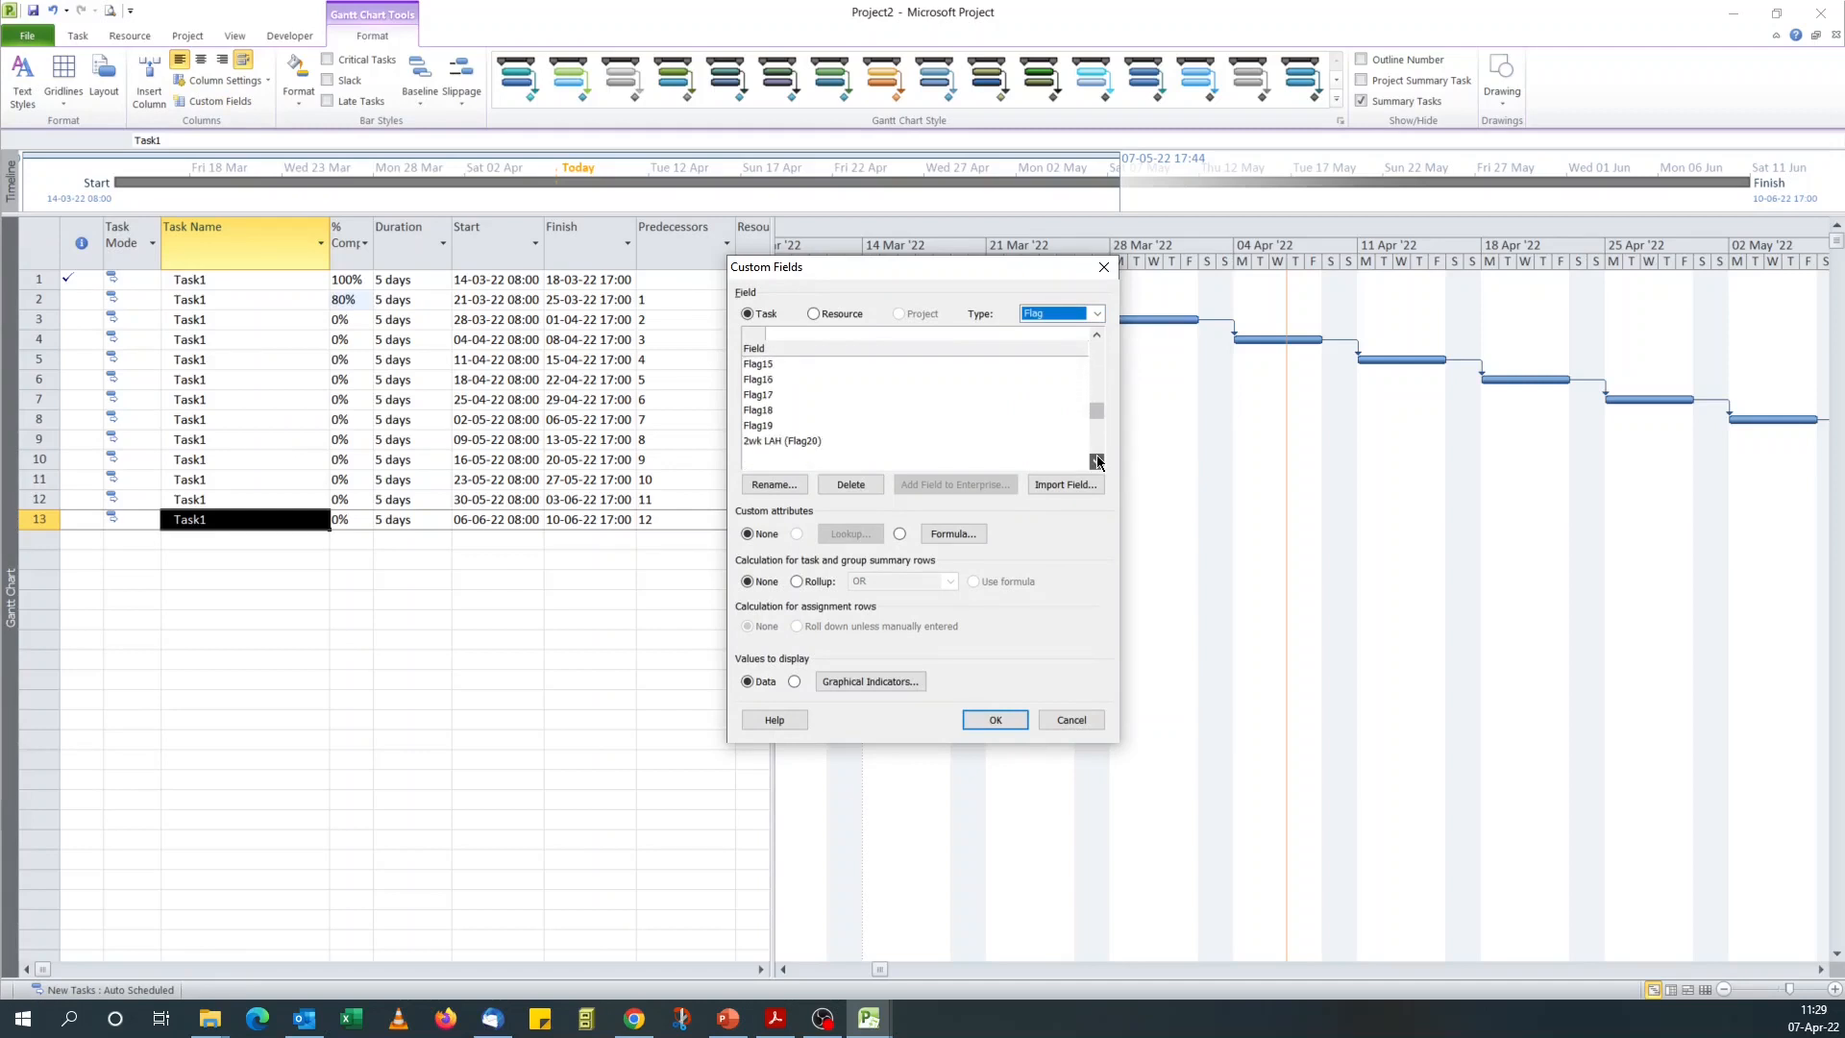
{"action": "left_click", "coordinate": [796, 395]}
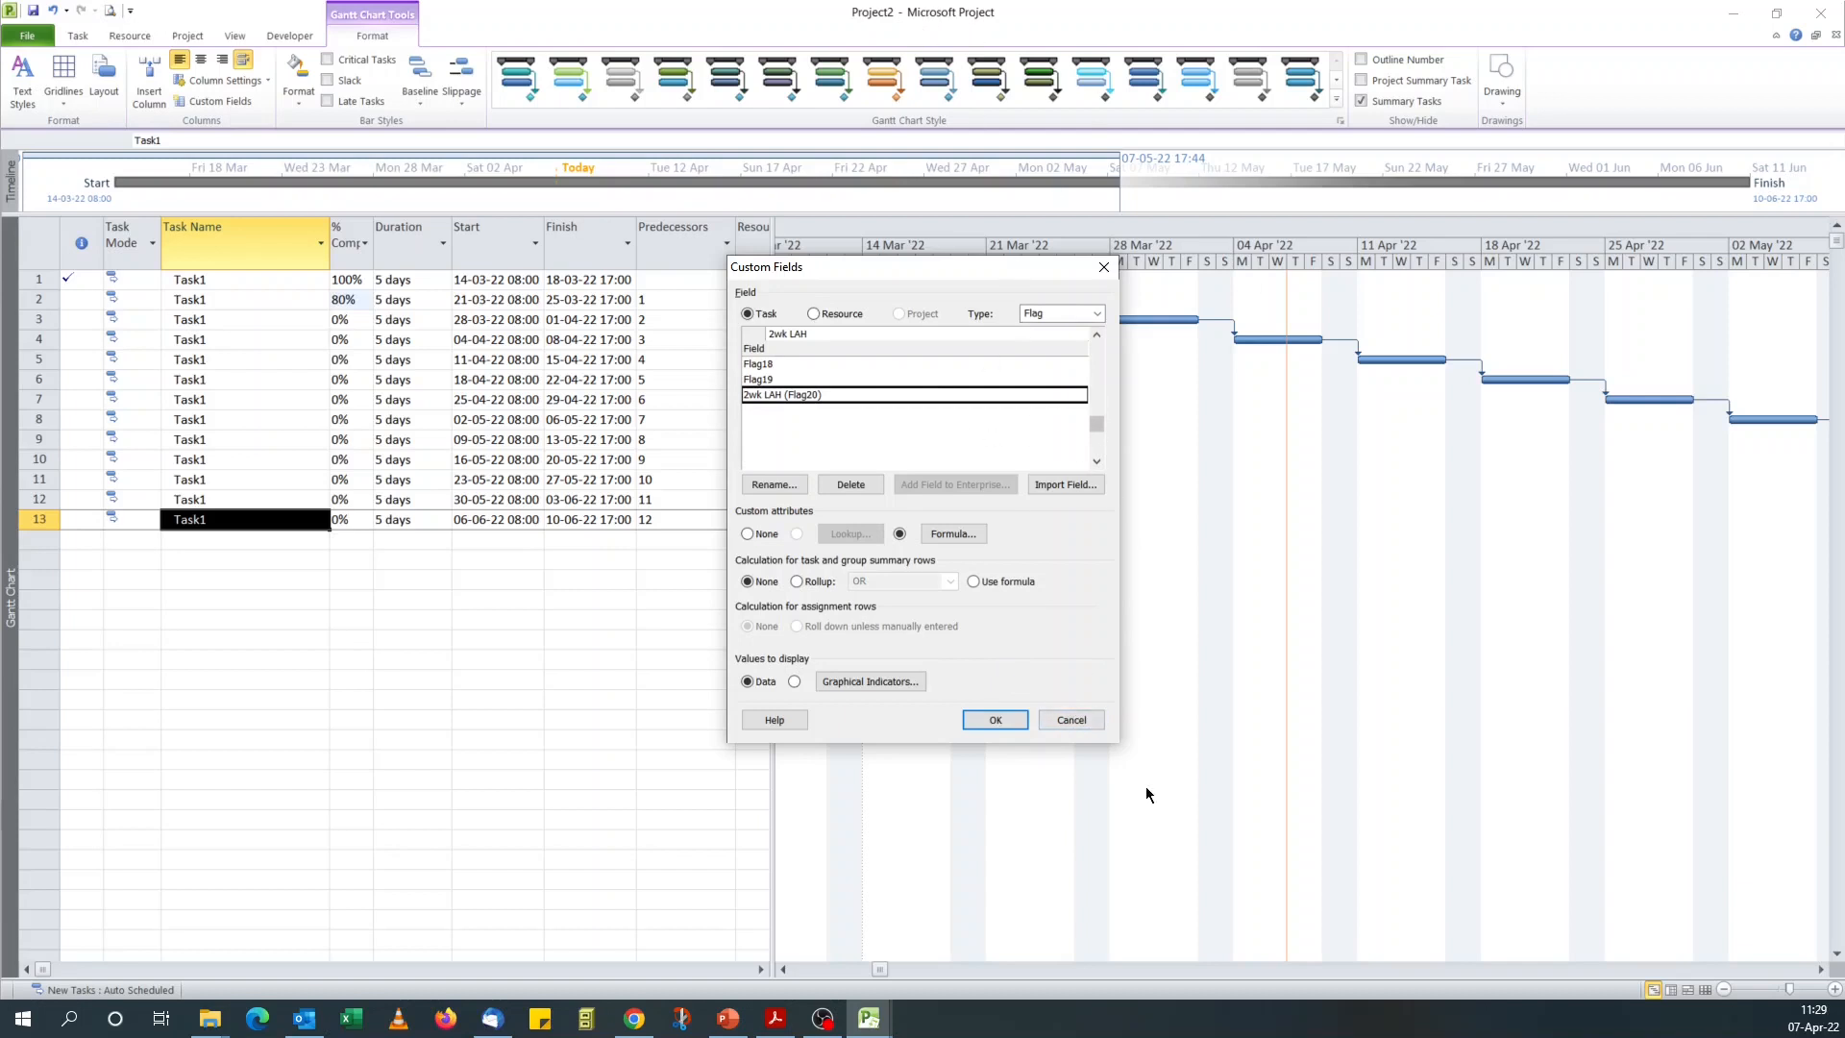
{"action": "left_click", "coordinate": [1060, 717]}
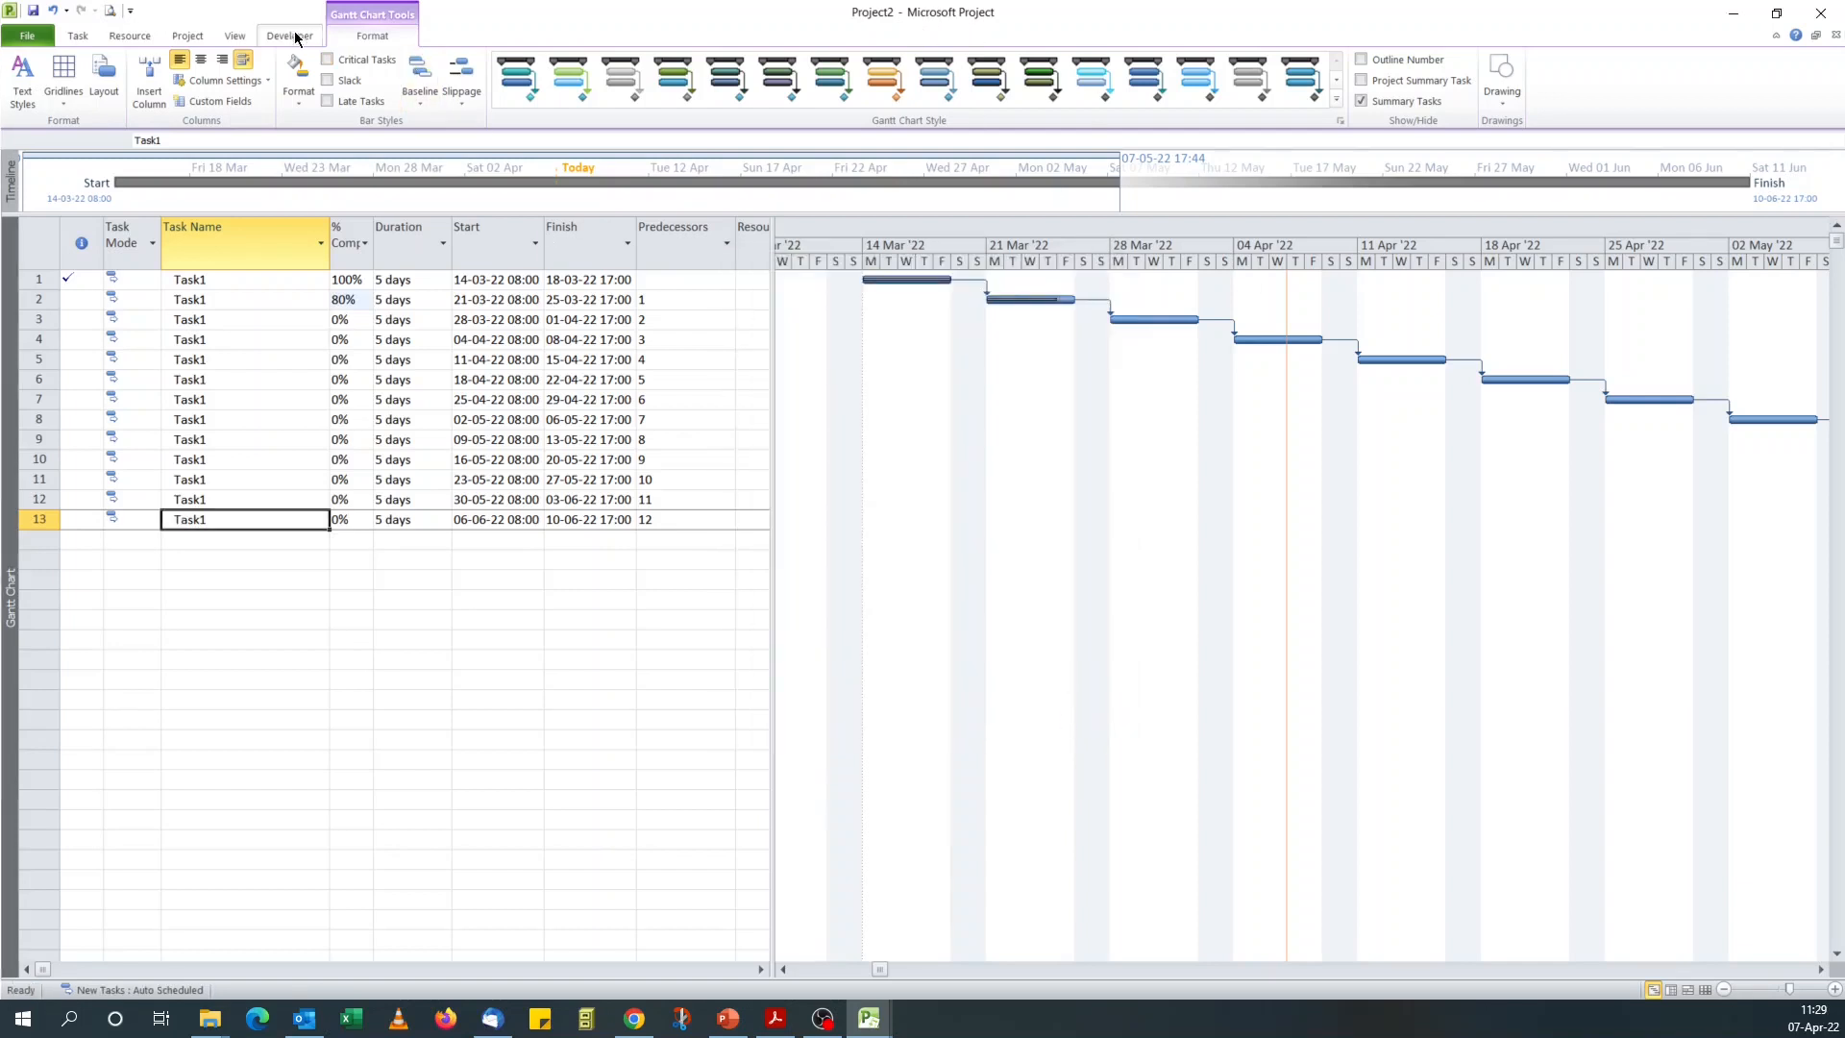
Apply the 2-week Lookahead filter to the task list in the Gantt Chart
{"action": "left_click", "coordinate": [252, 36]}
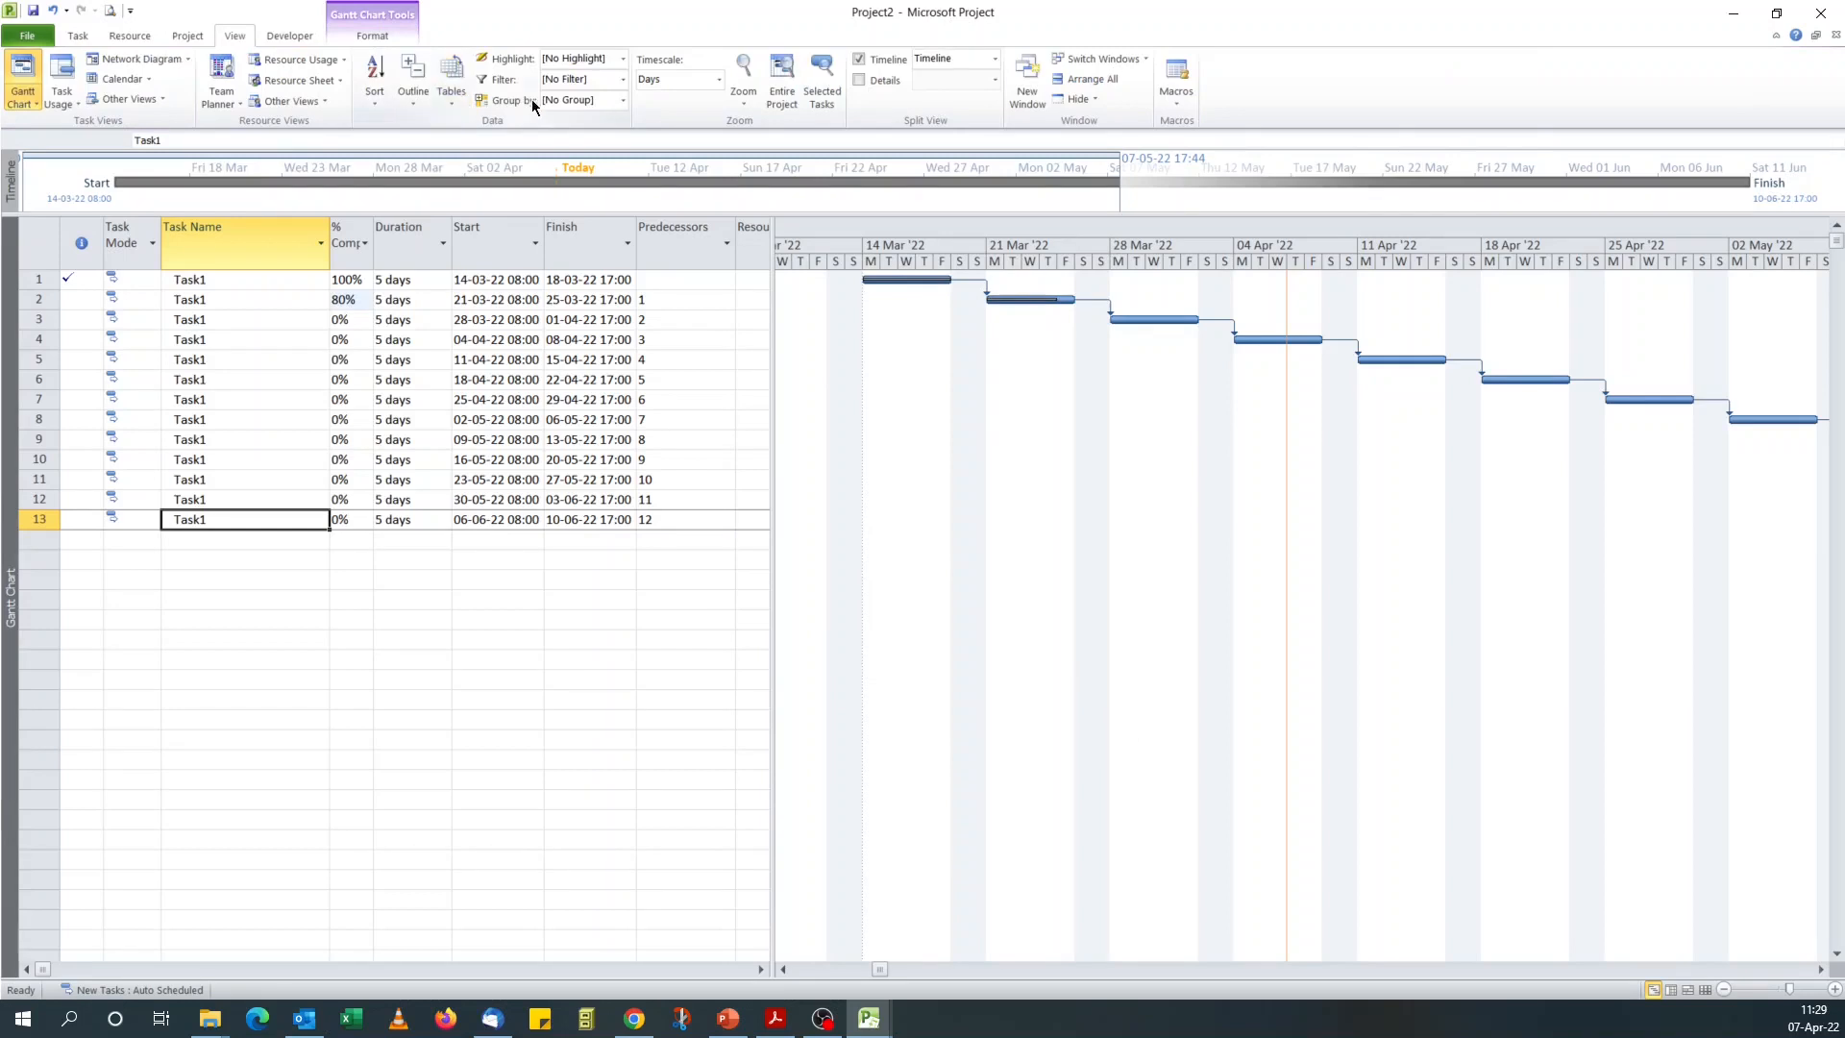
{"action": "left_click", "coordinate": [622, 80]}
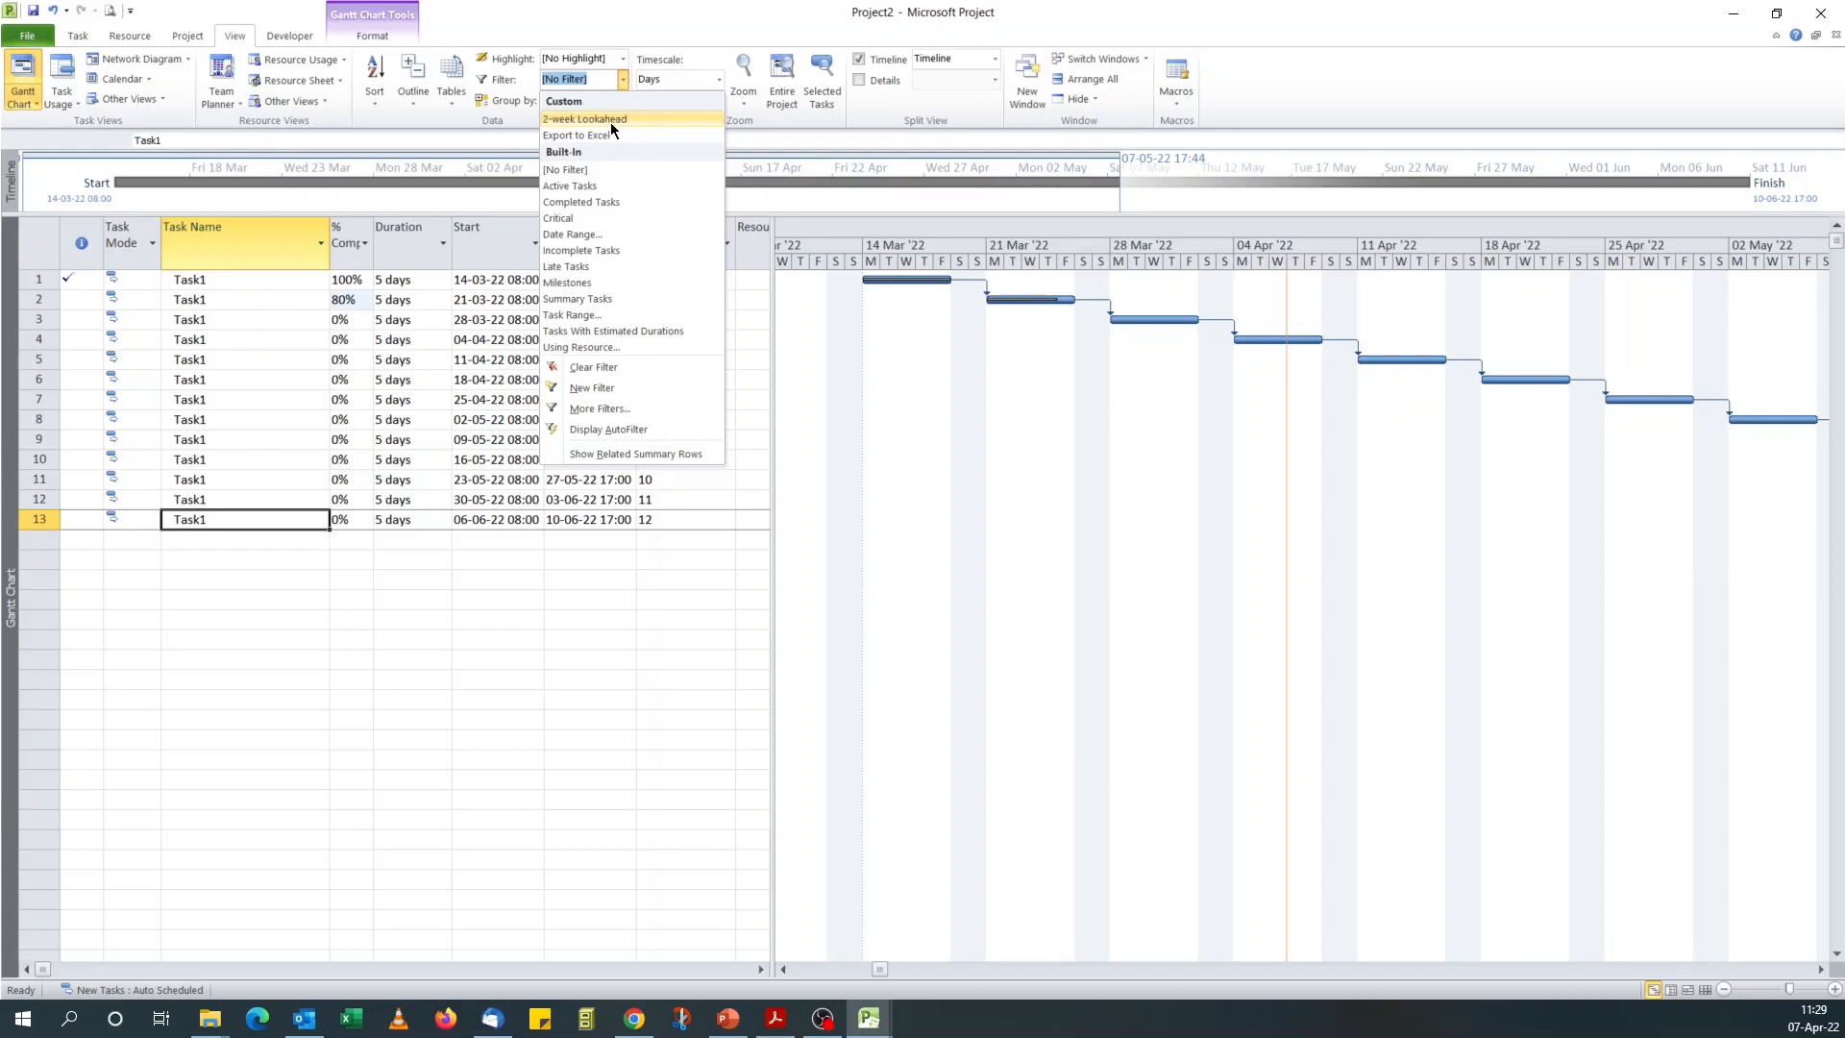
{"action": "left_click", "coordinate": [605, 119]}
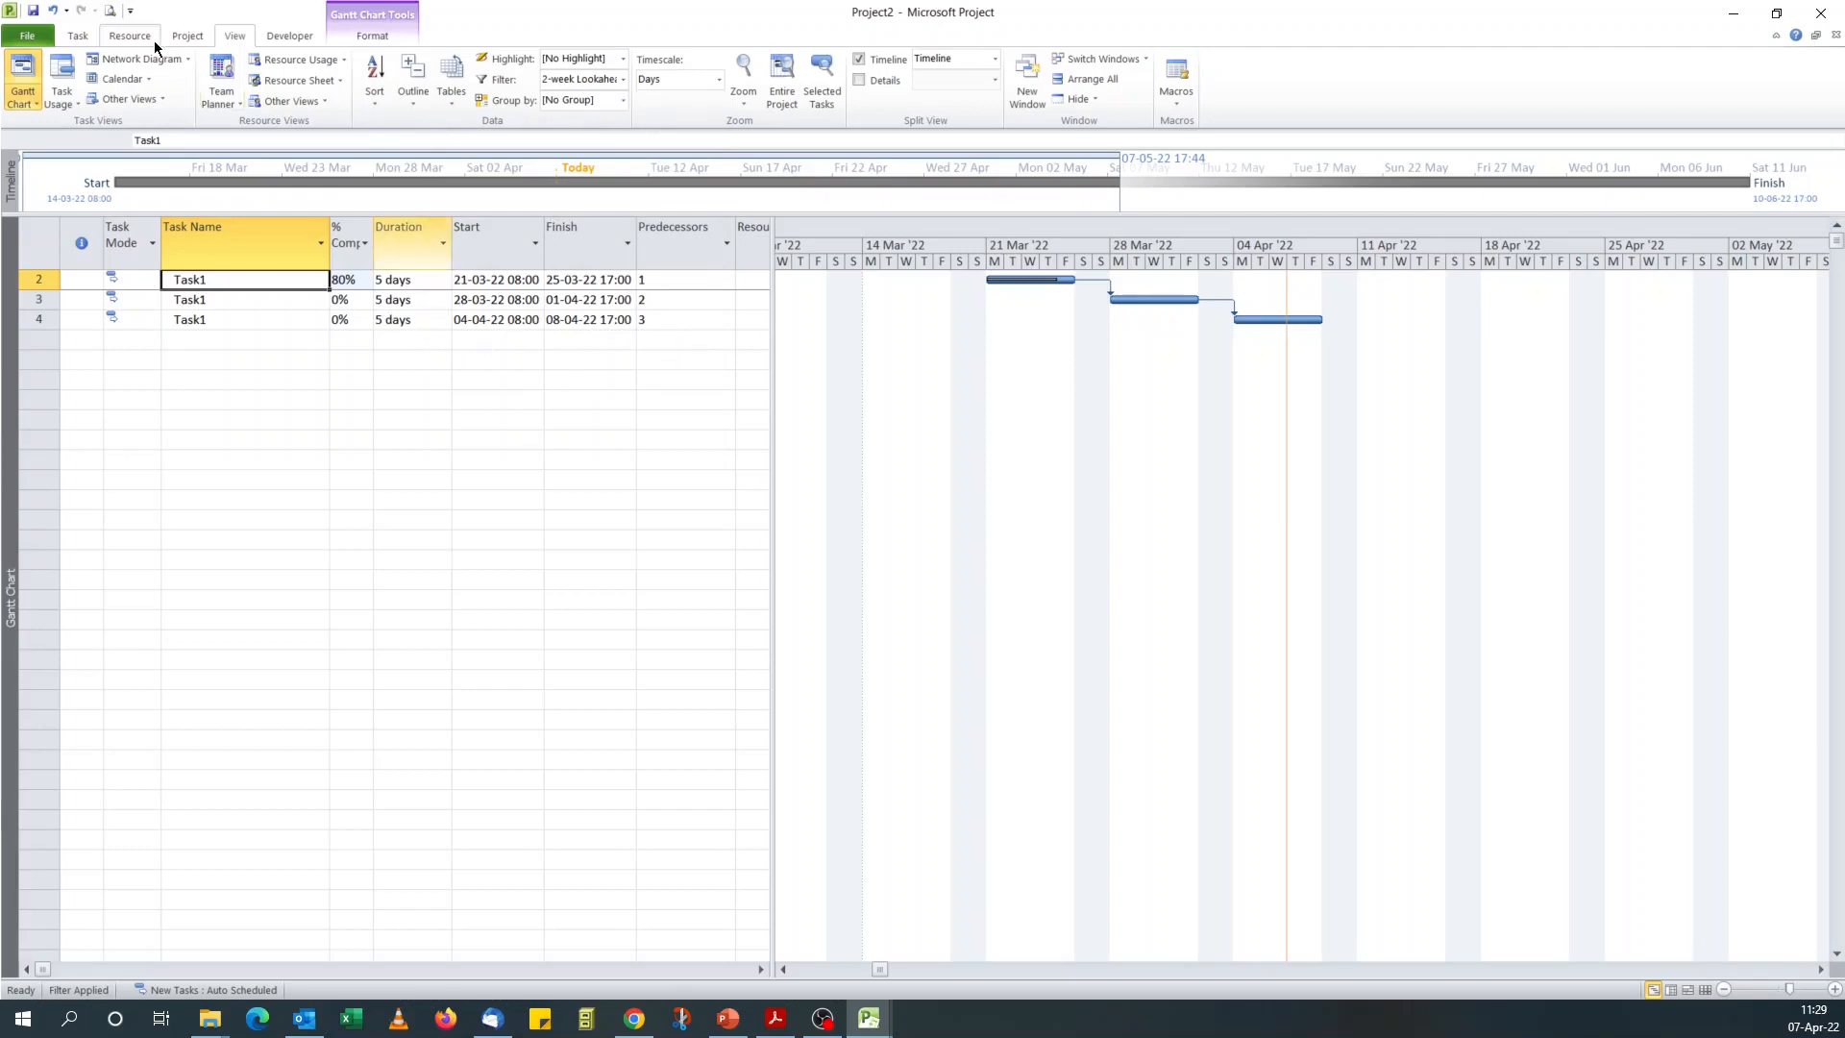
Check the filters and custom fields of the global template and Project2 in the Organizer, close it without changes and return to the Gantt Chart
{"action": "left_click", "coordinate": [45, 40]}
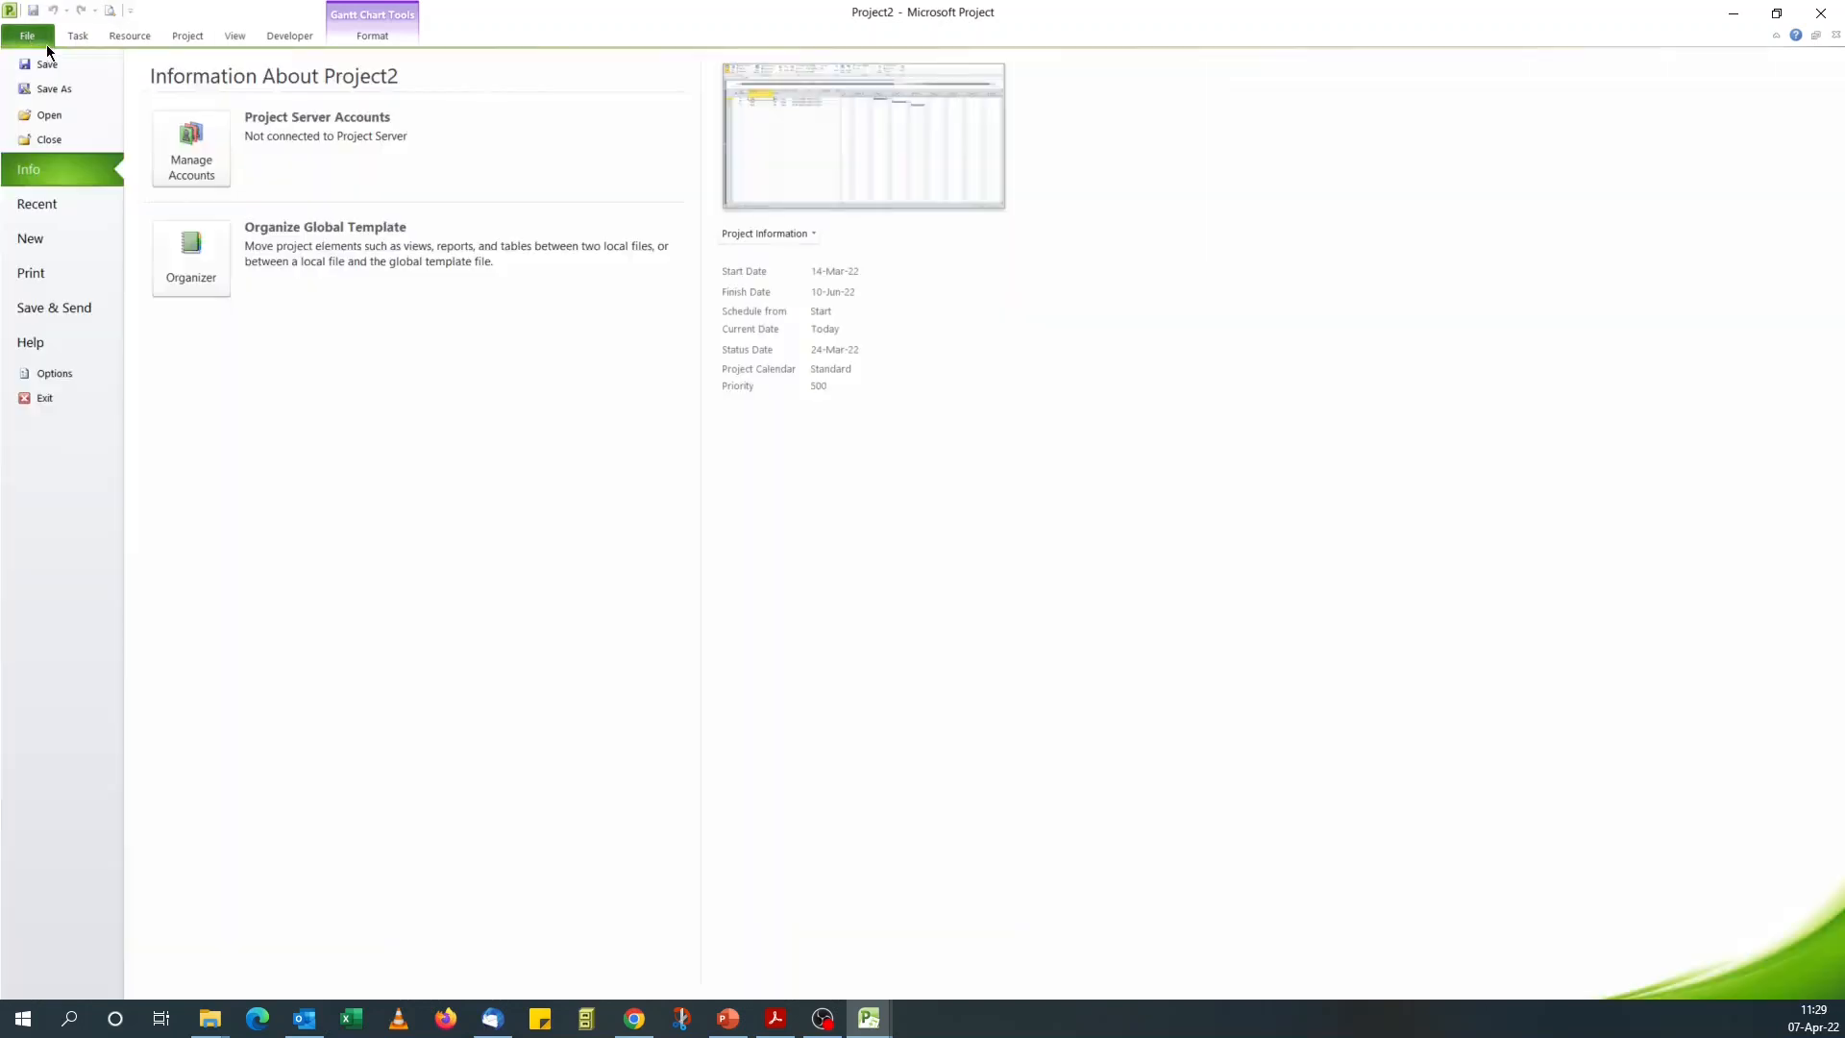
{"action": "left_click", "coordinate": [197, 274]}
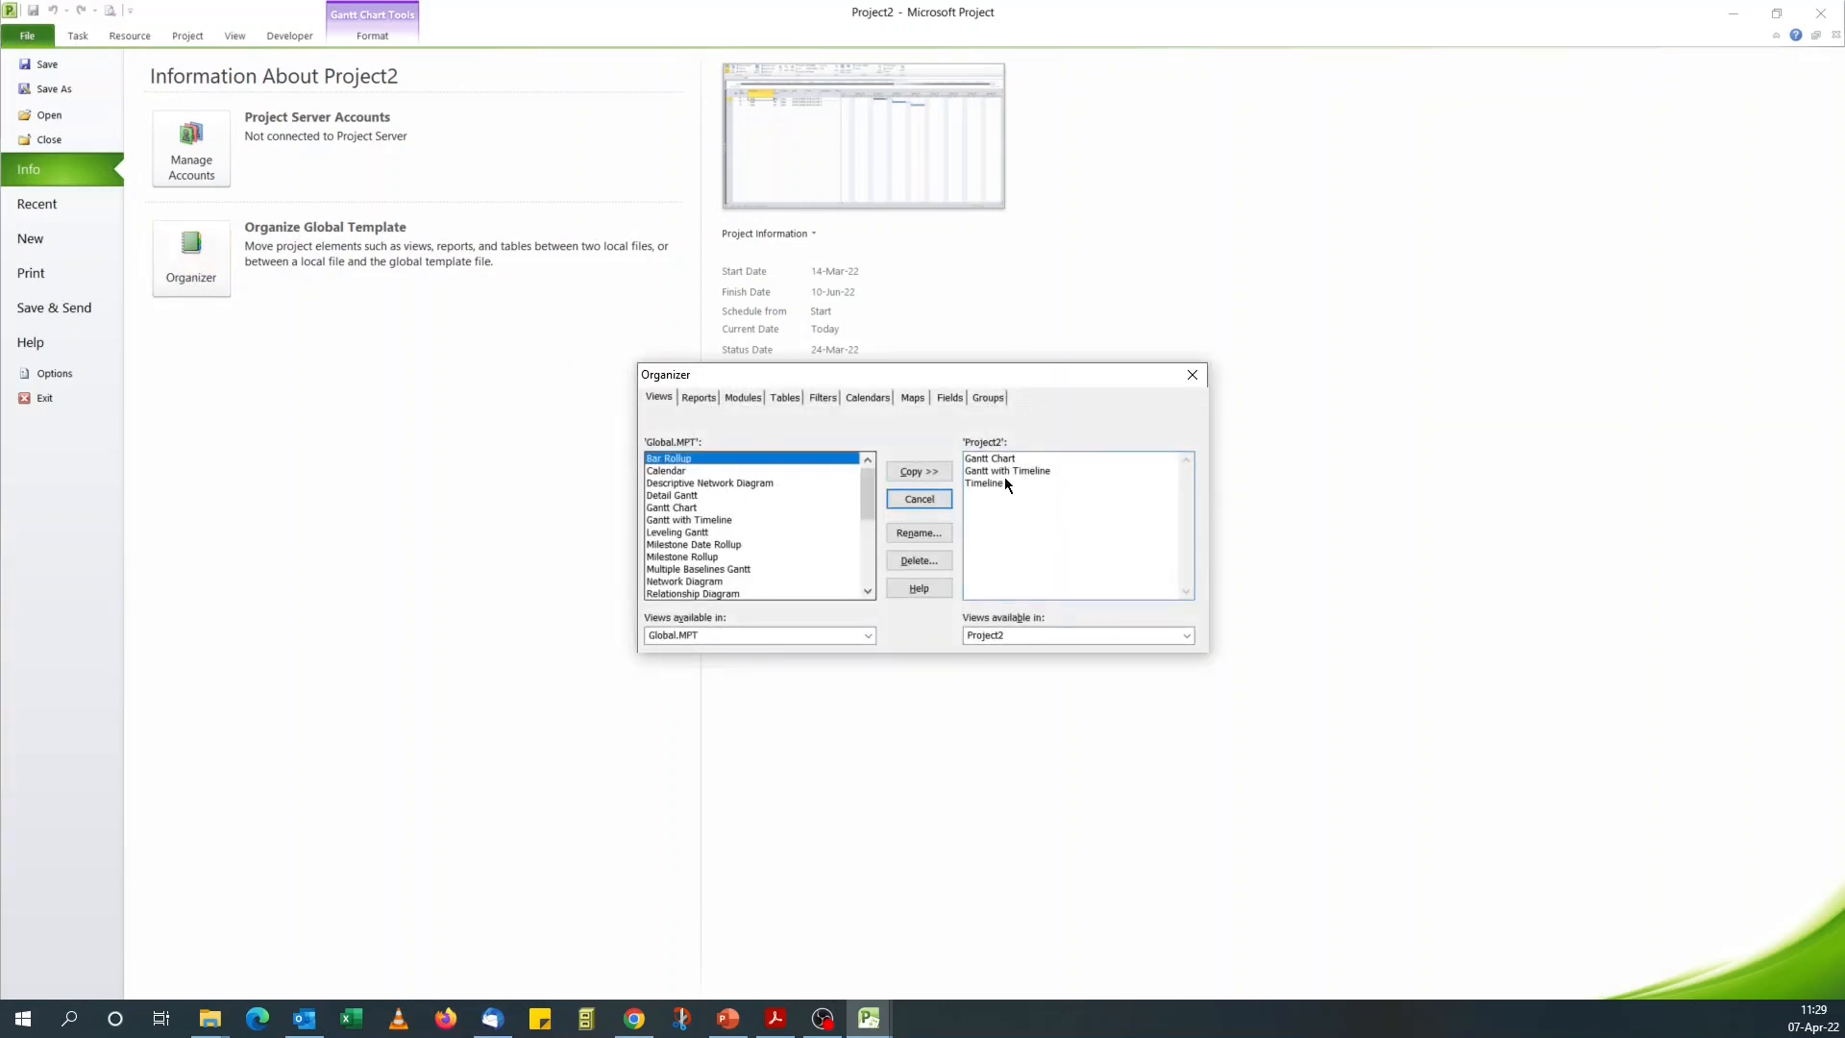
{"action": "left_click", "coordinate": [819, 397]}
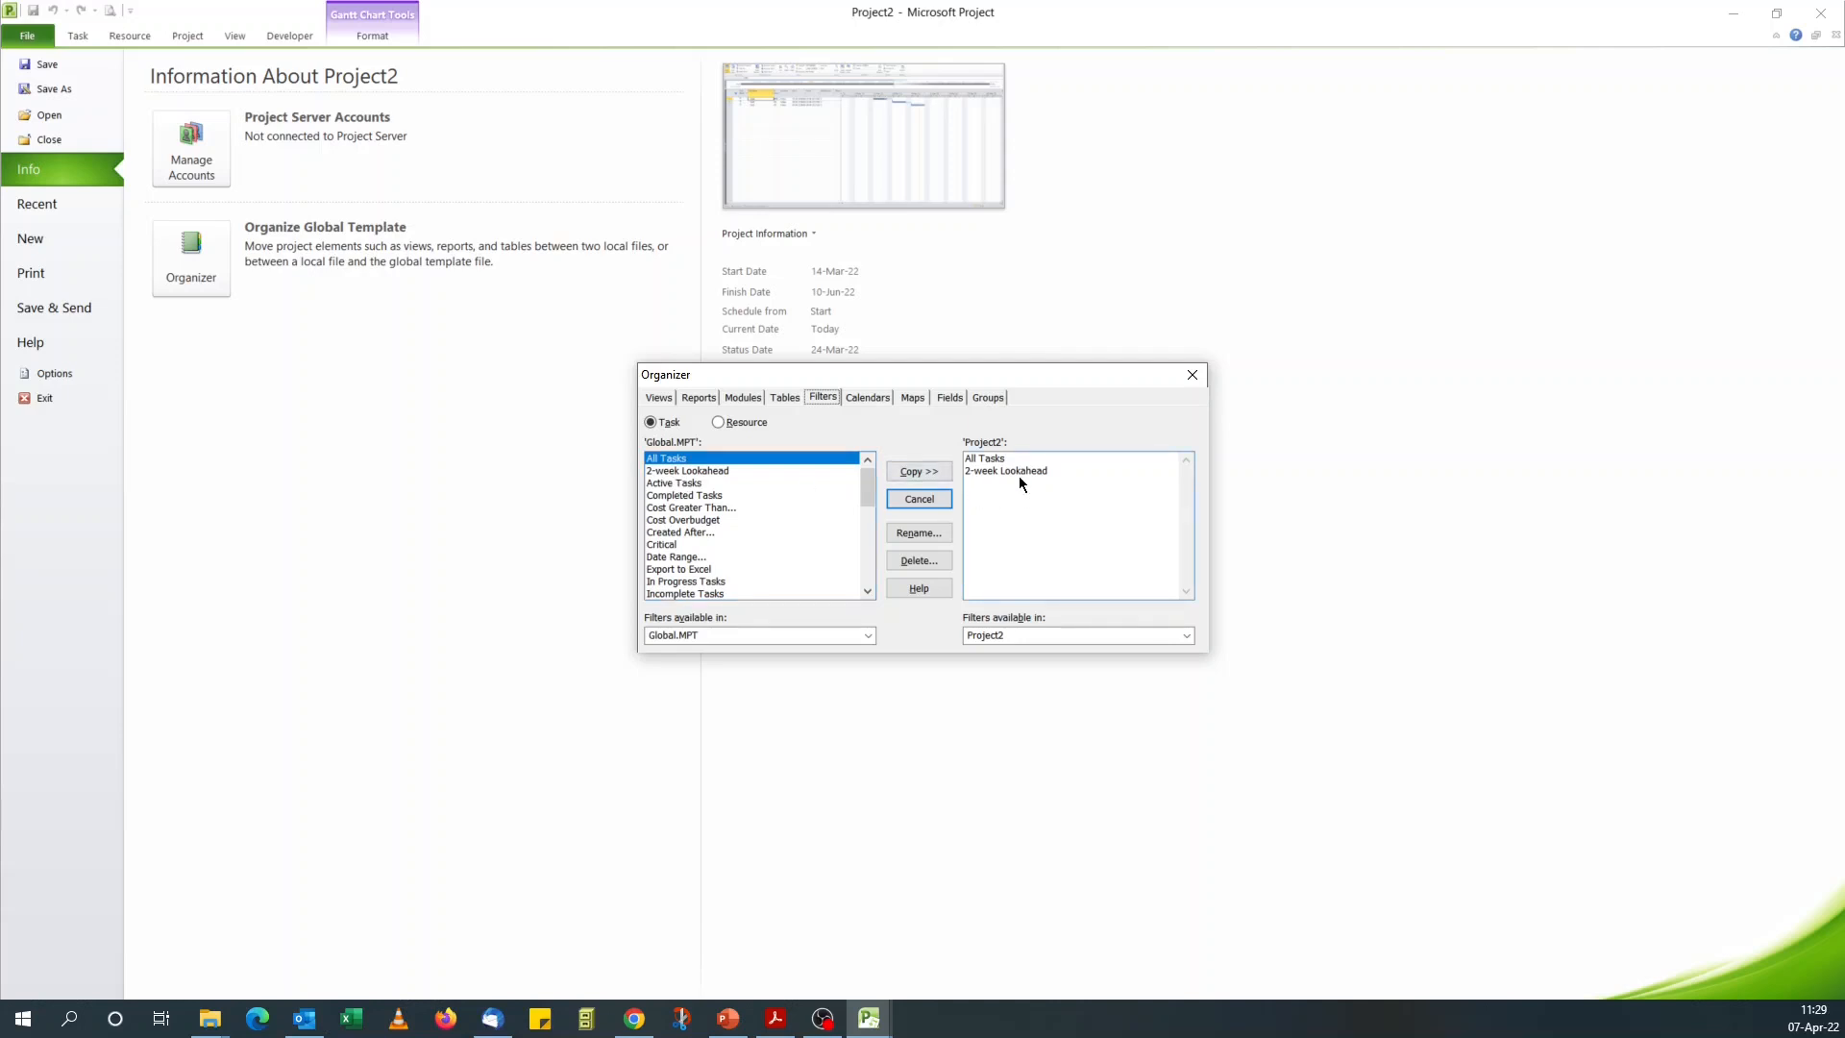
{"action": "left_click", "coordinate": [950, 398]}
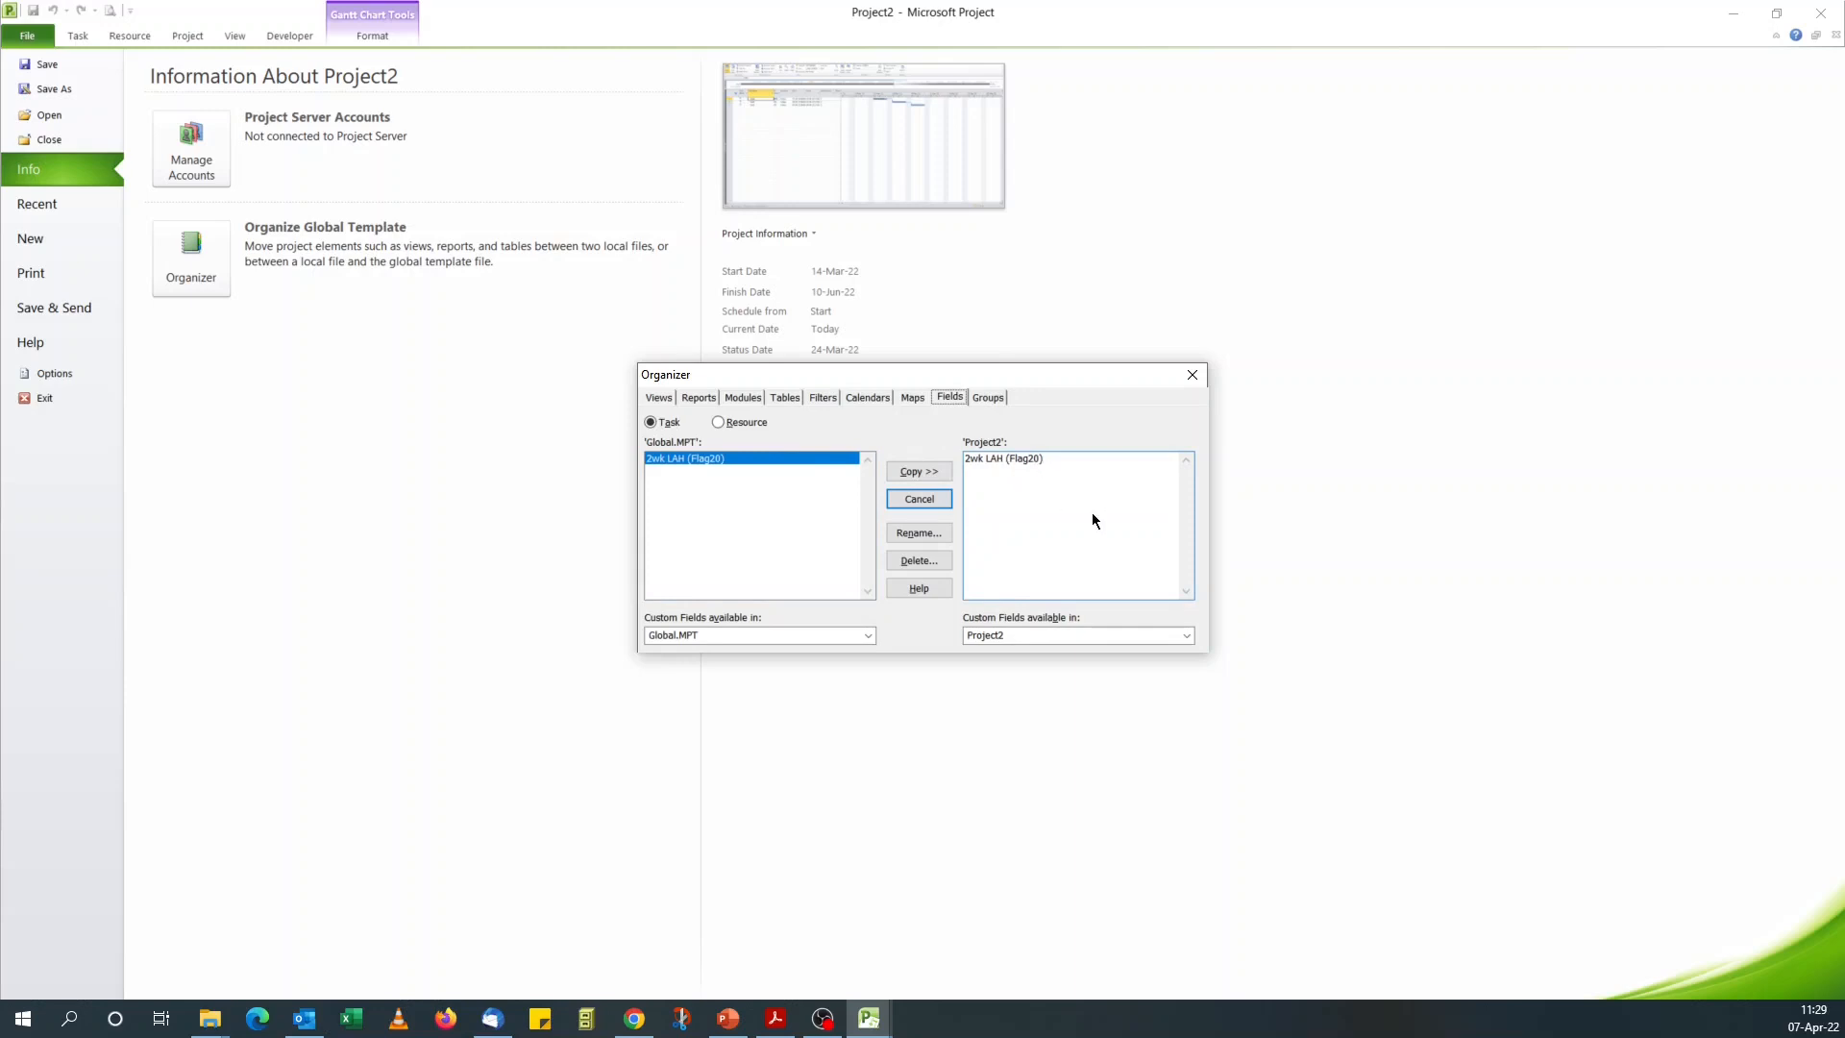
{"action": "left_click", "coordinate": [913, 499]}
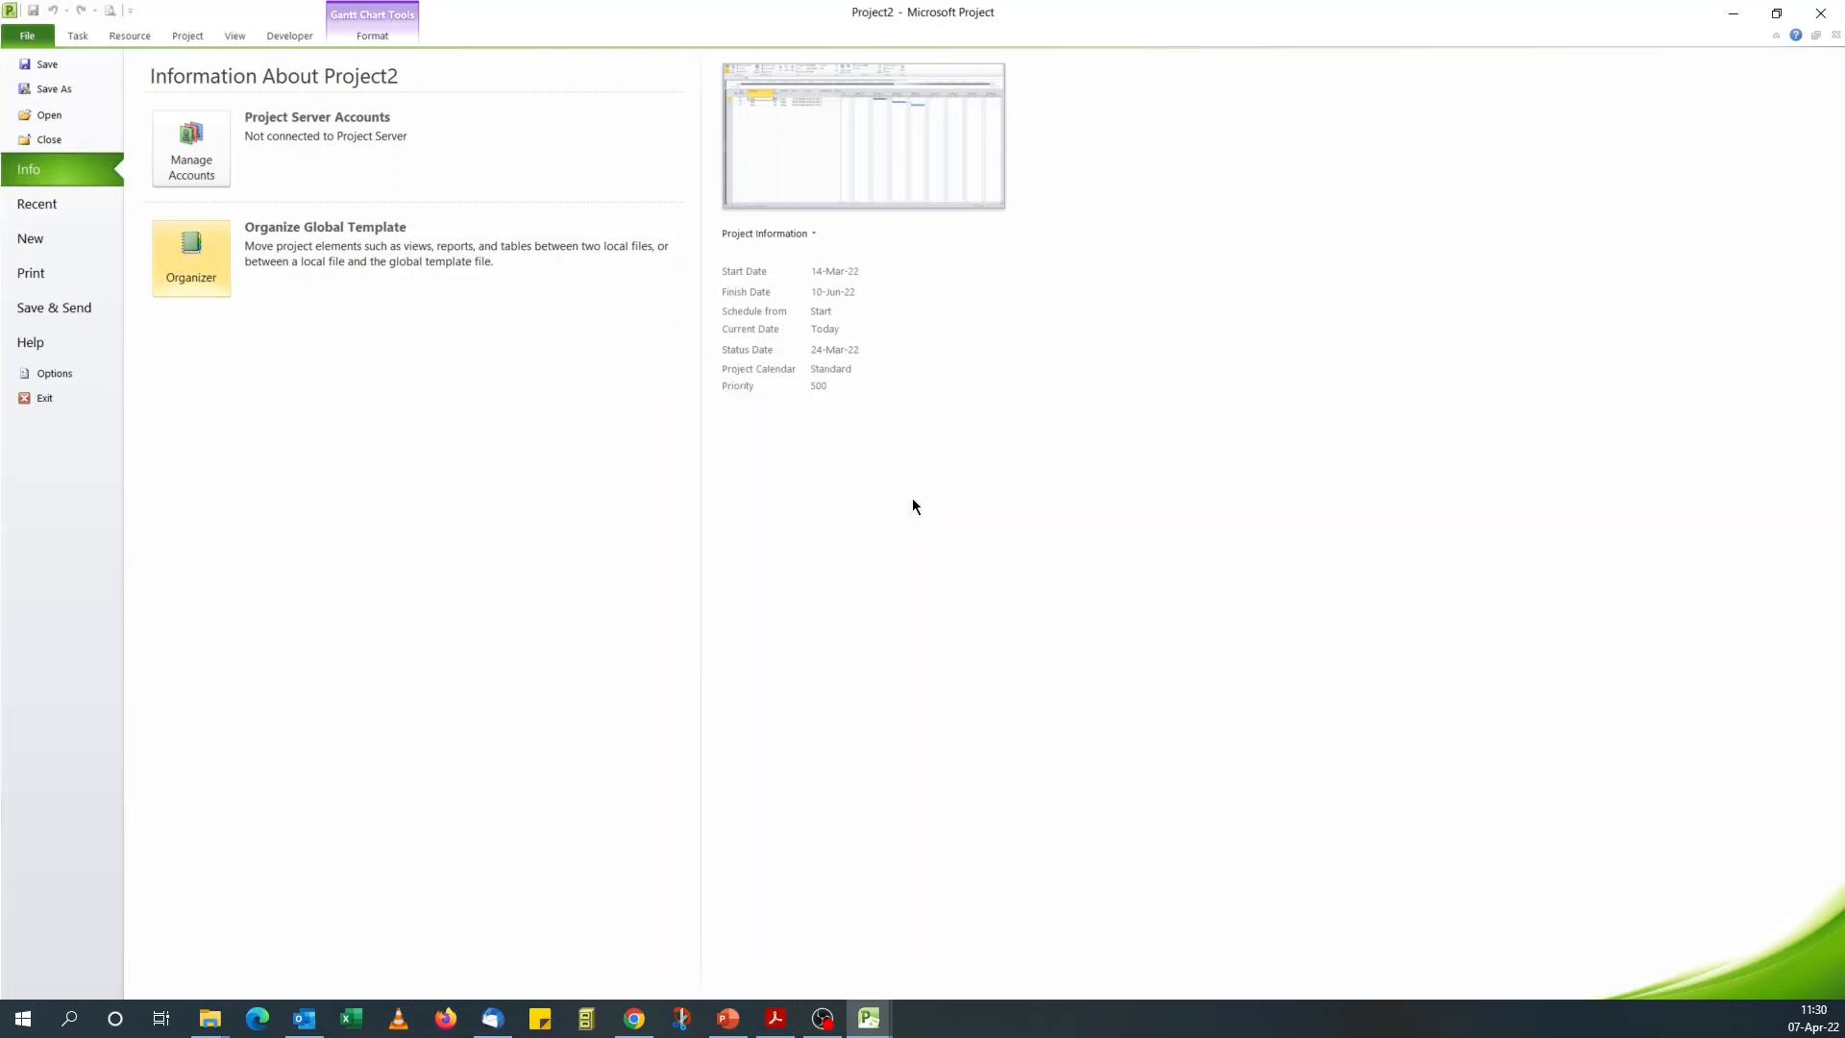
{"action": "left_click", "coordinate": [91, 36]}
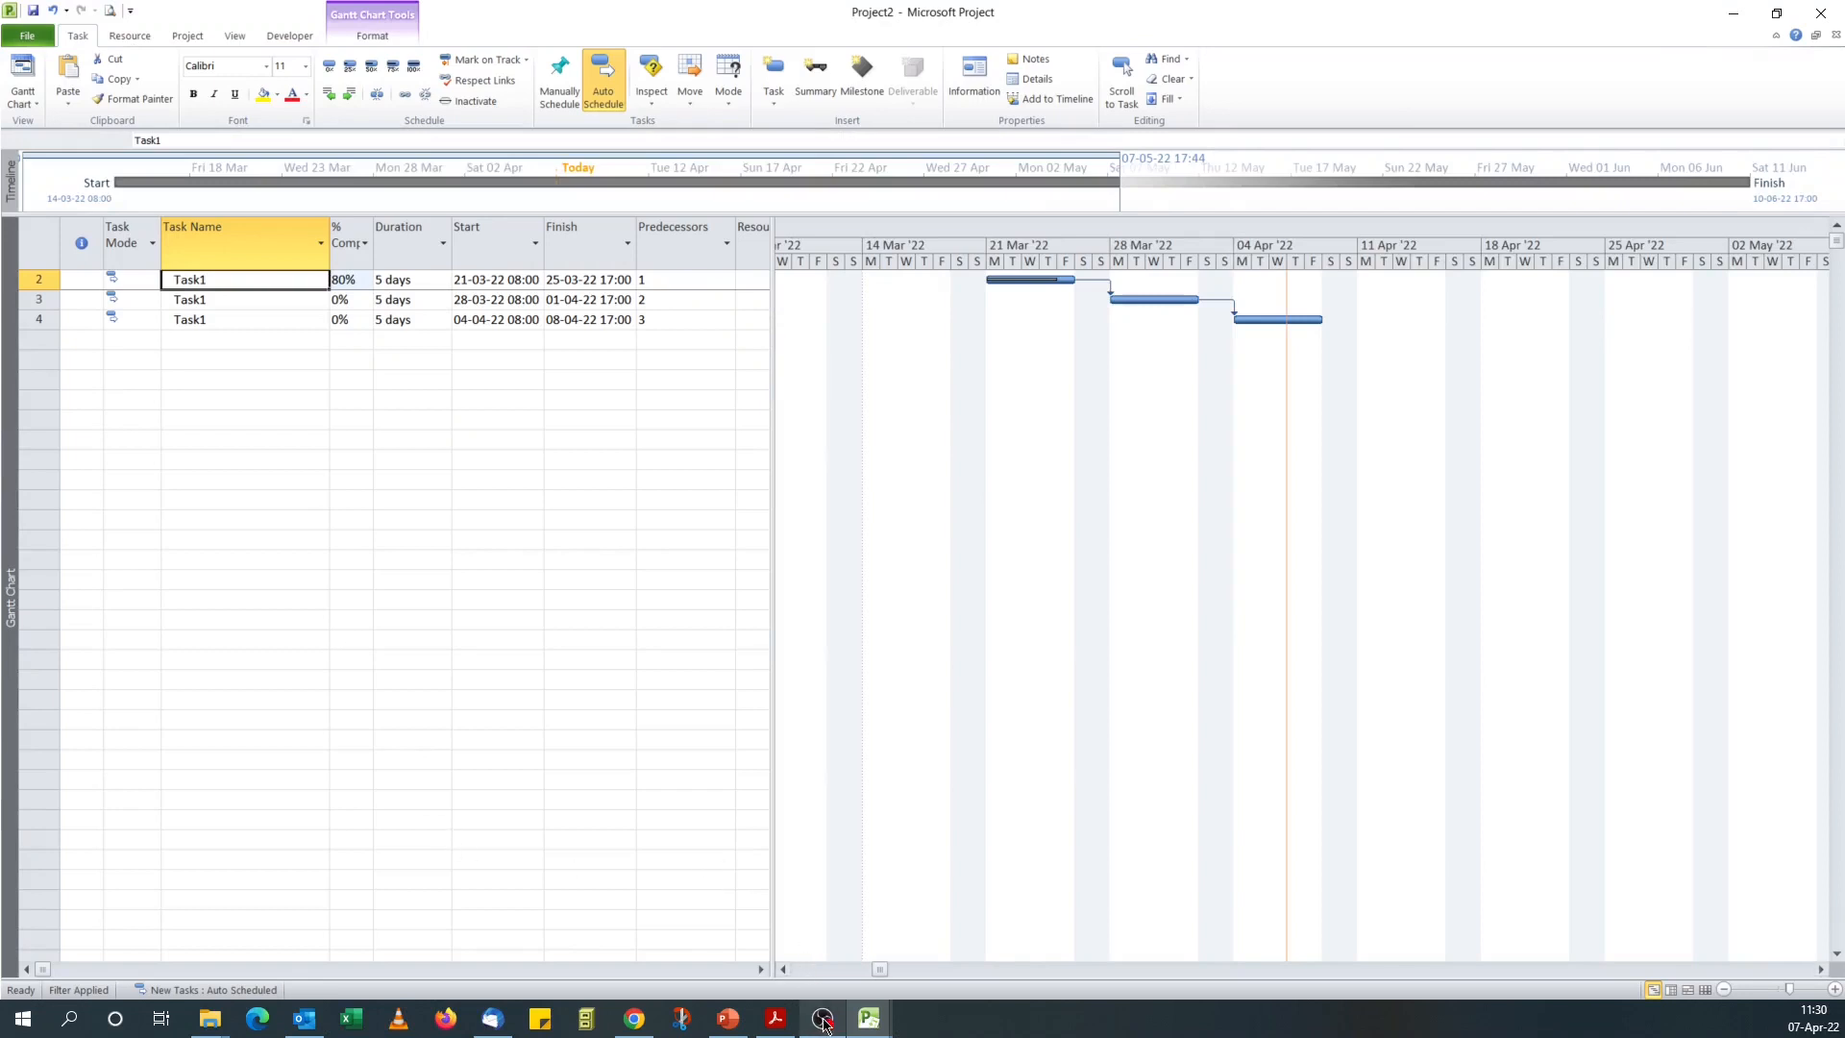
{"action": "mouse_move", "coordinate": [822, 1025]}
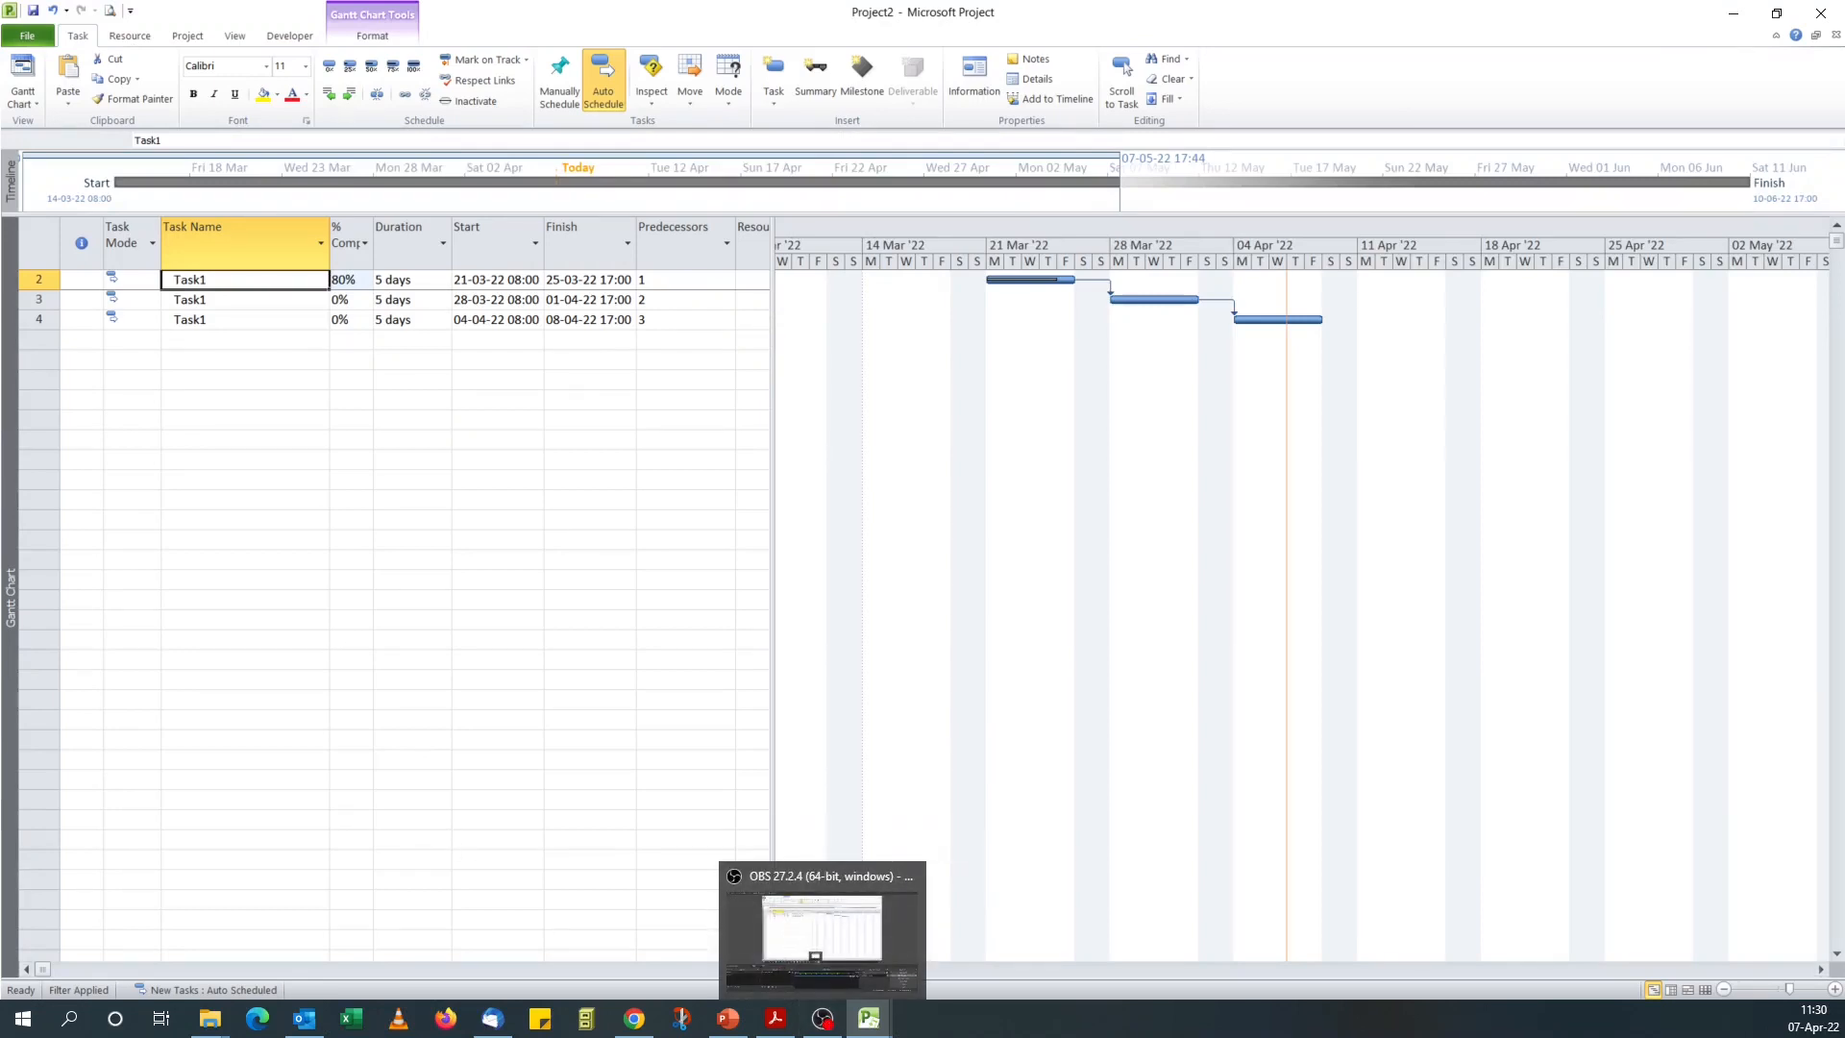